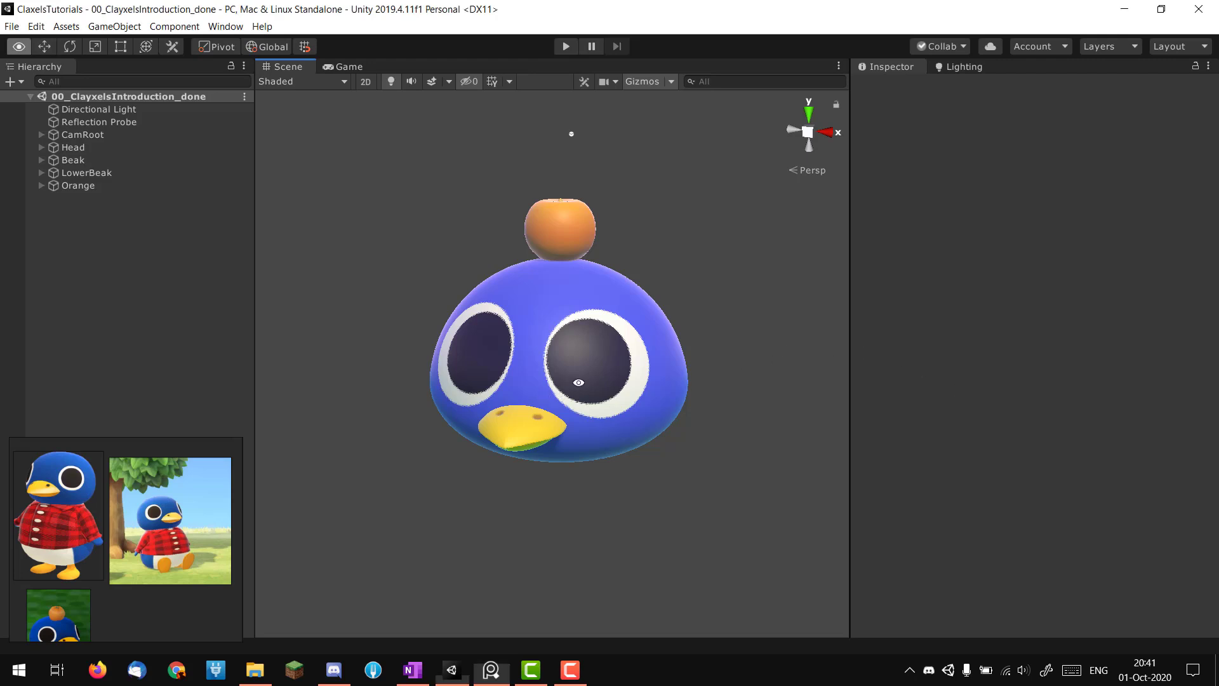
# - Enlarge the penguin body in the reference image and add a 3D sphere to the scene
pyautogui.moveTo(579, 382)
pyautogui.keyDown('alt'); pyautogui.mouseDown()
pyautogui.moveTo(621, 326)
pyautogui.moveTo(567, 374)
pyautogui.mouseUp(); pyautogui.keyUp('alt')
pyautogui.scroll(3, 130, 532)
pyautogui.moveTo(105, 527); pyautogui.dragTo(180, 525, button='middle')
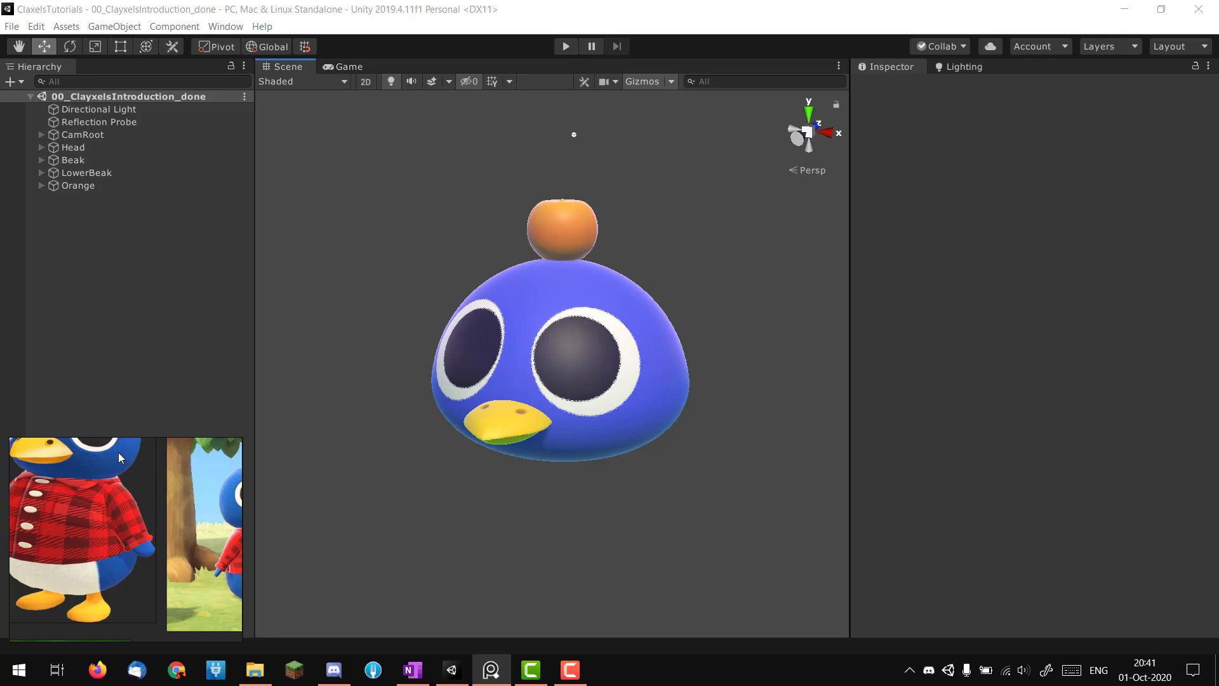
pyautogui.rightClick(61, 220)
pyautogui.moveTo(127, 363)
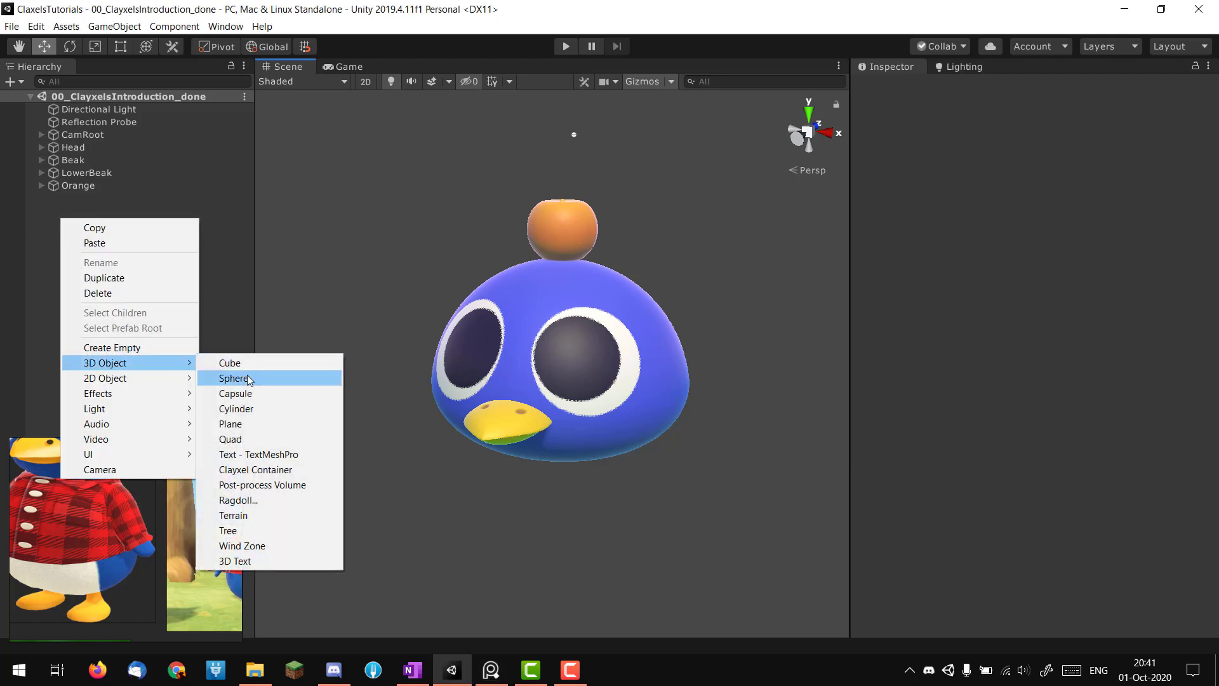
pyautogui.click(233, 378)
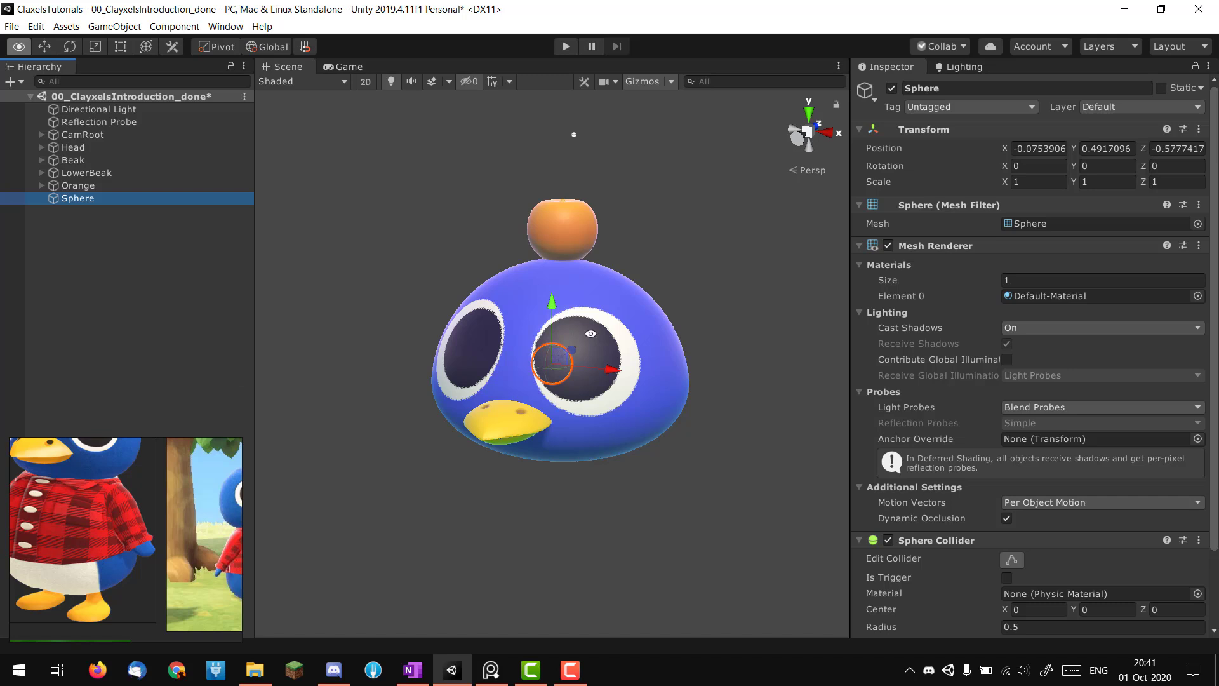
# - Scale the sphere uniformly to about 6.75 and lower it beneath the head to about Y -3.25
pyautogui.keyDown('alt'); pyautogui.moveTo(594, 374); pyautogui.dragTo(845, 375); pyautogui.keyUp('alt')
pyautogui.scroll(2, 592, 389)
pyautogui.press('r')
pyautogui.scroll(-3, 550, 334)
pyautogui.press('w')
pyautogui.moveTo(558, 340); pyautogui.dragTo(506, 400)
pyautogui.press('r')
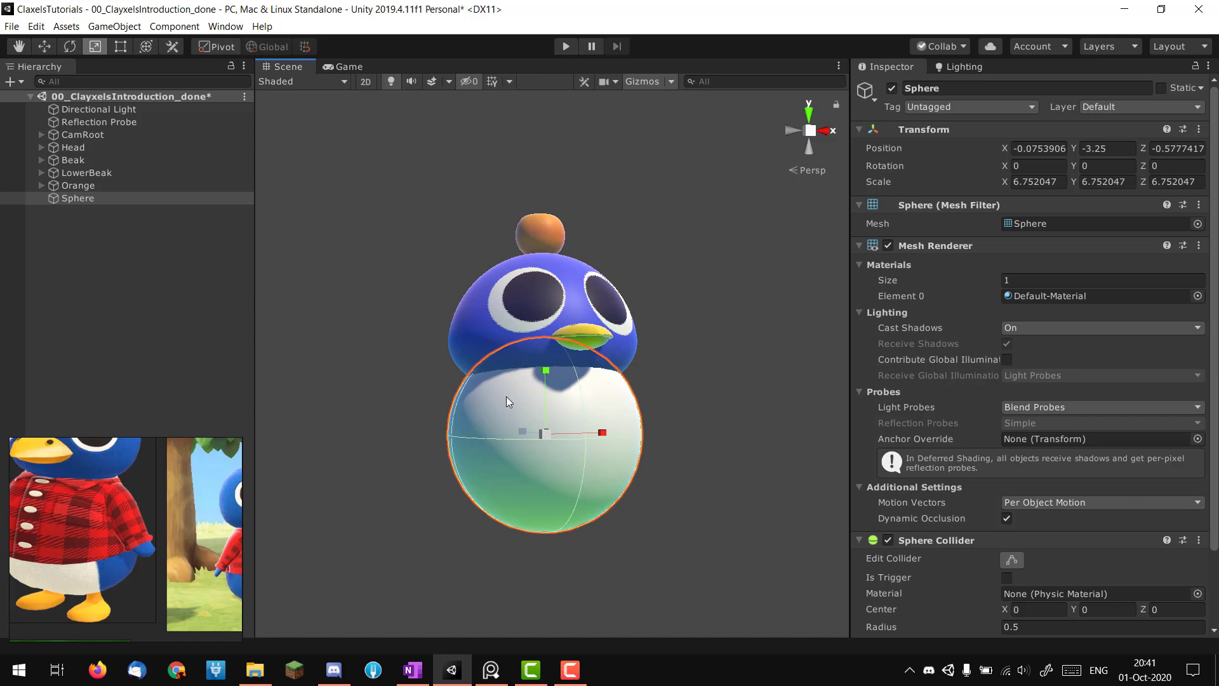
# - Lower the body sphere to about Y -4.03 and enlarge it uniformly to about 7.69
pyautogui.moveTo(534, 379); pyautogui.dragTo(534, 400)
pyautogui.press('r')
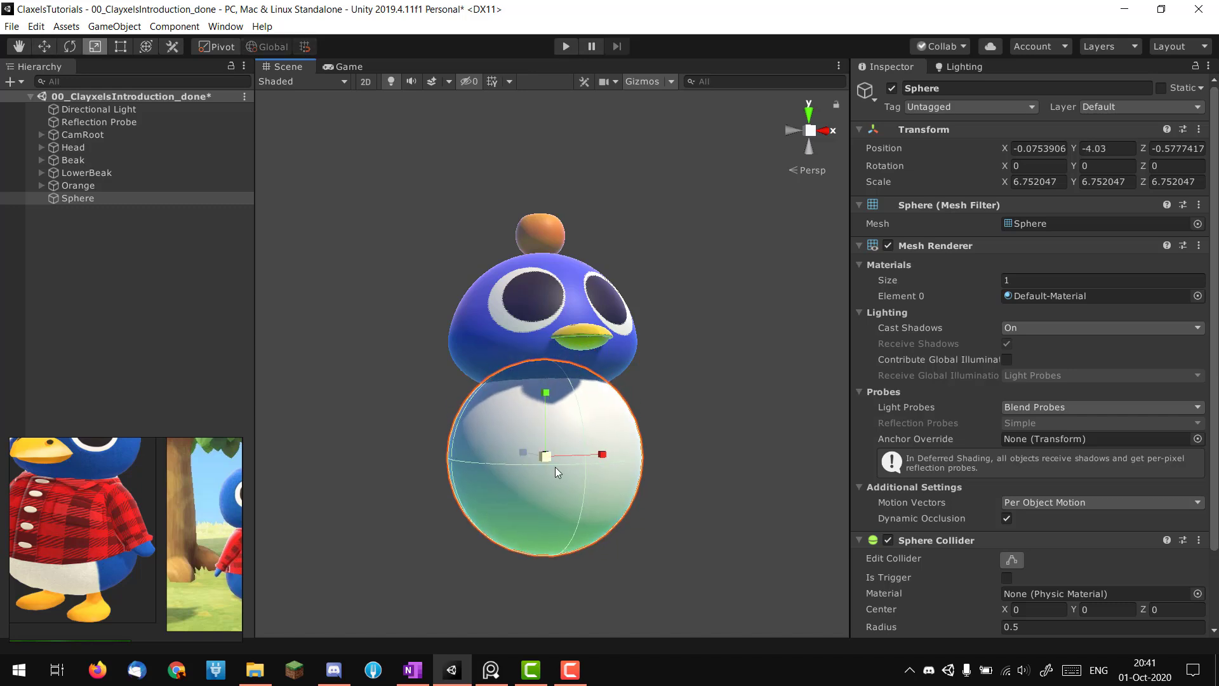
pyautogui.moveTo(551, 458); pyautogui.dragTo(564, 453)
pyautogui.keyDown('alt'); pyautogui.moveTo(594, 422); pyautogui.dragTo(516, 389); pyautogui.keyUp('alt')
pyautogui.keyDown('alt'); pyautogui.moveTo(517, 390); pyautogui.dragTo(516, 389, button='right'); pyautogui.keyUp('alt')
pyautogui.keyDown('alt'); pyautogui.moveTo(516, 389); pyautogui.dragTo(504, 438); pyautogui.keyUp('alt')
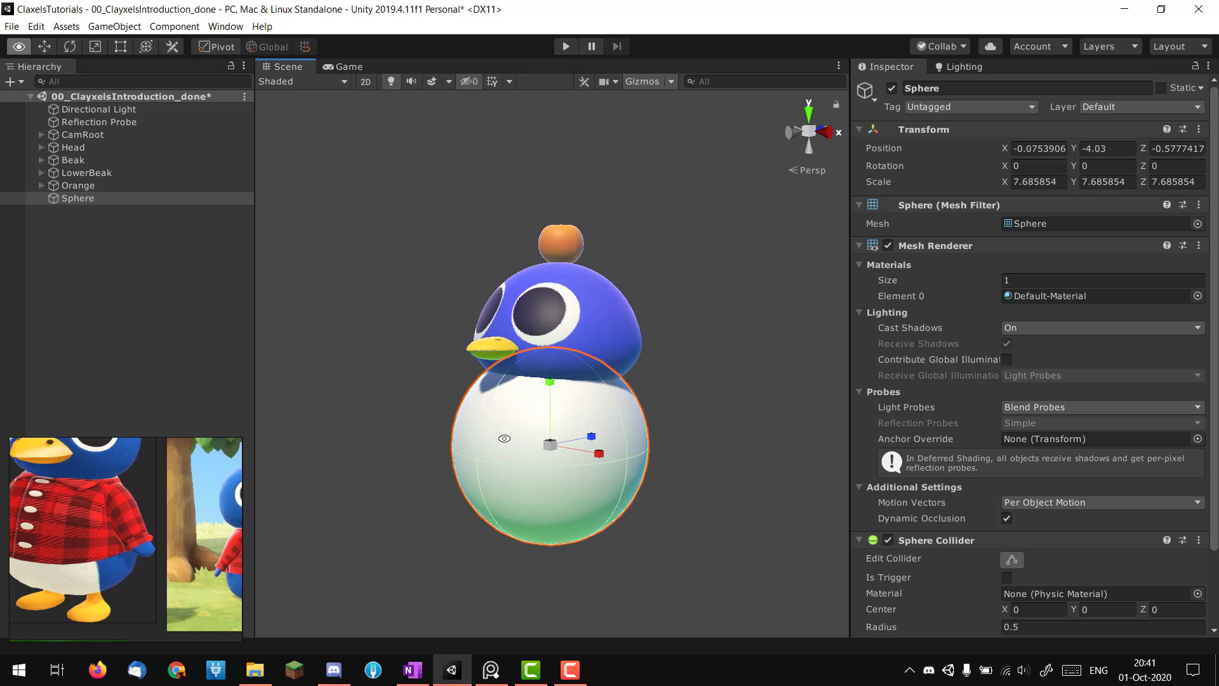
pyautogui.moveTo(523, 443); pyautogui.dragTo(511, 413, button='middle')
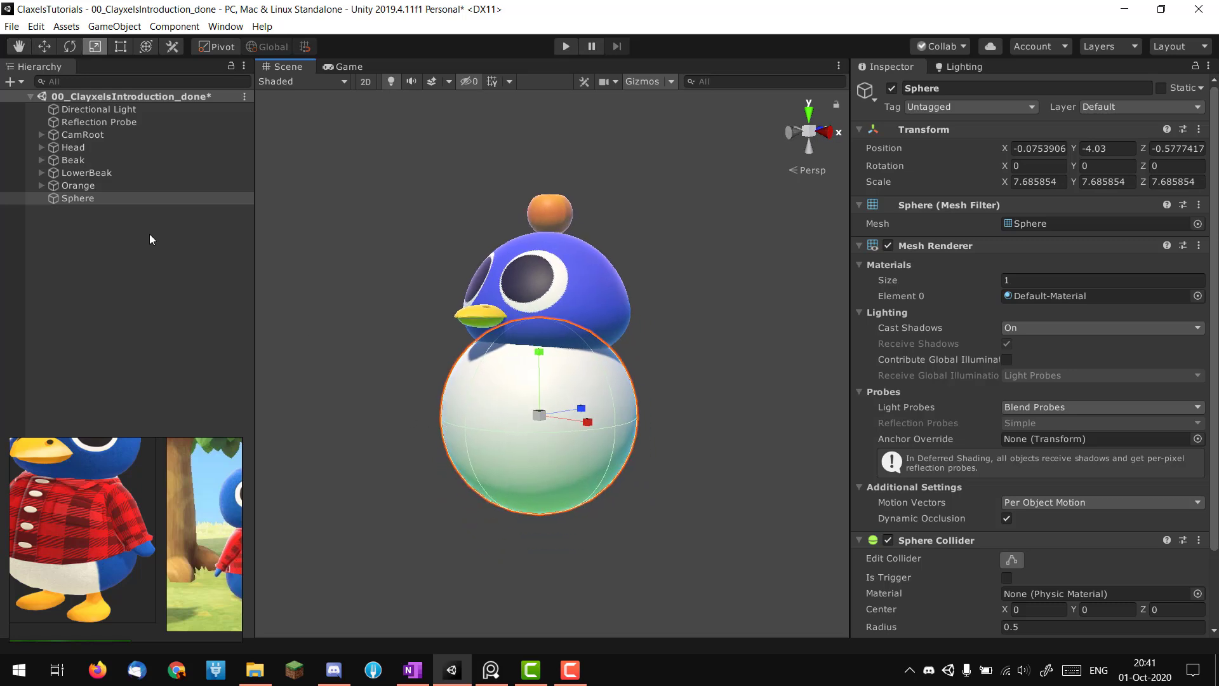
pyautogui.keyDown('alt'); pyautogui.moveTo(542, 383); pyautogui.dragTo(527, 433); pyautogui.keyUp('alt')
# - Duplicate the body sphere and flatten the copy to about 5.32 × 1.27 × 5.32 at Y -8.27, below the body
pyautogui.hotkey('ctrl', 'd')
pyautogui.press('w')
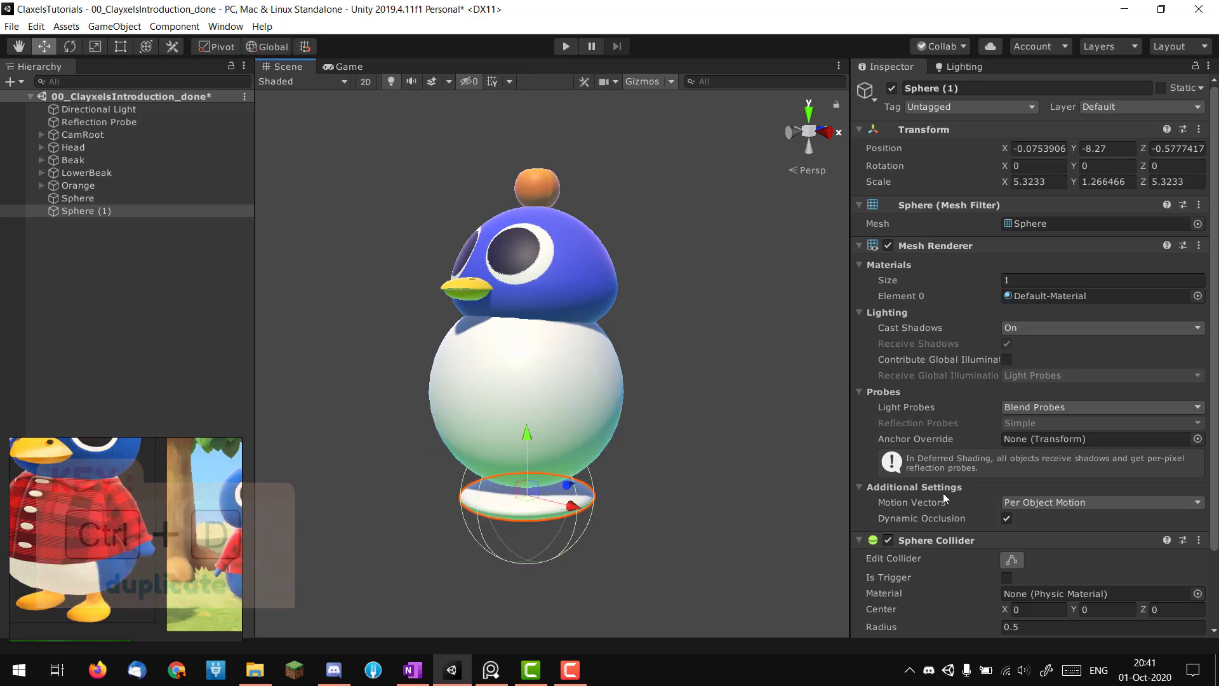
pyautogui.click(923, 539)
# - Shape the flattened sphere into a foot scaled about 3.72 in X and 4.69 in Z, placed forward under one side of the body
pyautogui.keyDown('alt'); pyautogui.moveTo(634, 443); pyautogui.dragTo(494, 451); pyautogui.keyUp('alt')
pyautogui.keyDown('alt'); pyautogui.moveTo(494, 451); pyautogui.dragTo(516, 384, button='middle'); pyautogui.keyUp('alt')
pyautogui.keyDown('alt'); pyautogui.moveTo(517, 384); pyautogui.dragTo(519, 367, button='right'); pyautogui.keyUp('alt')
pyautogui.press('r')
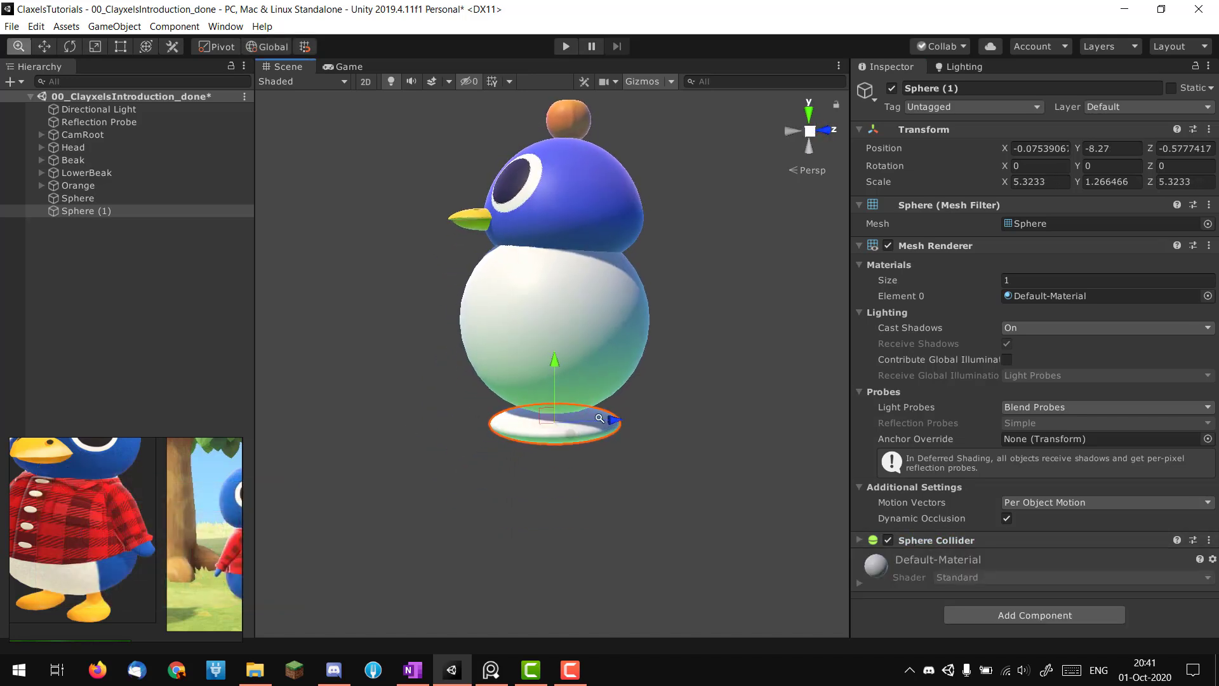
pyautogui.scroll(1, 552, 435)
pyautogui.moveTo(603, 430); pyautogui.dragTo(562, 432)
pyautogui.press('r')
pyautogui.keyDown('alt'); pyautogui.moveTo(463, 412); pyautogui.dragTo(550, 423); pyautogui.keyUp('alt')
pyautogui.keyDown('alt'); pyautogui.moveTo(550, 424); pyautogui.dragTo(555, 476); pyautogui.keyUp('alt')
pyautogui.press('e')
pyautogui.press('w')
# - Duplicate the foot and place the copy under the body's other side at about X -2.77, Z -2.55
pyautogui.keyDown('alt'); pyautogui.moveTo(495, 399); pyautogui.dragTo(475, 487); pyautogui.keyUp('alt')
pyautogui.hotkey('ctrl', 'd')
pyautogui.press('e')
pyautogui.press('w')
pyautogui.moveTo(489, 446); pyautogui.dragTo(468, 438)
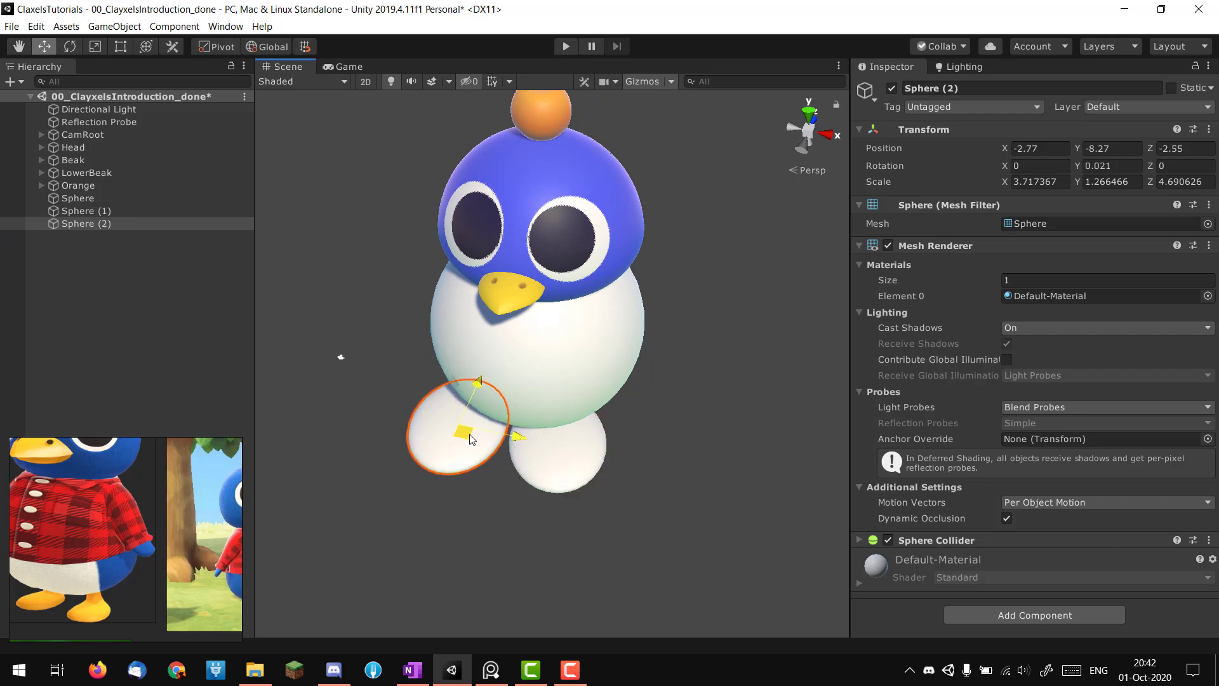
# - Select both feet and move them together backward along Z, further under the body
pyautogui.keyDown('alt'); pyautogui.moveTo(660, 470); pyautogui.dragTo(607, 376); pyautogui.keyUp('alt')
pyautogui.keyDown('alt'); pyautogui.moveTo(607, 376); pyautogui.dragTo(598, 379, button='right'); pyautogui.keyUp('alt')
pyautogui.keyDown('alt'); pyautogui.moveTo(598, 379); pyautogui.dragTo(447, 394); pyautogui.keyUp('alt')
pyautogui.keyDown('ctrl'); pyautogui.click(152, 213); pyautogui.keyUp('ctrl')
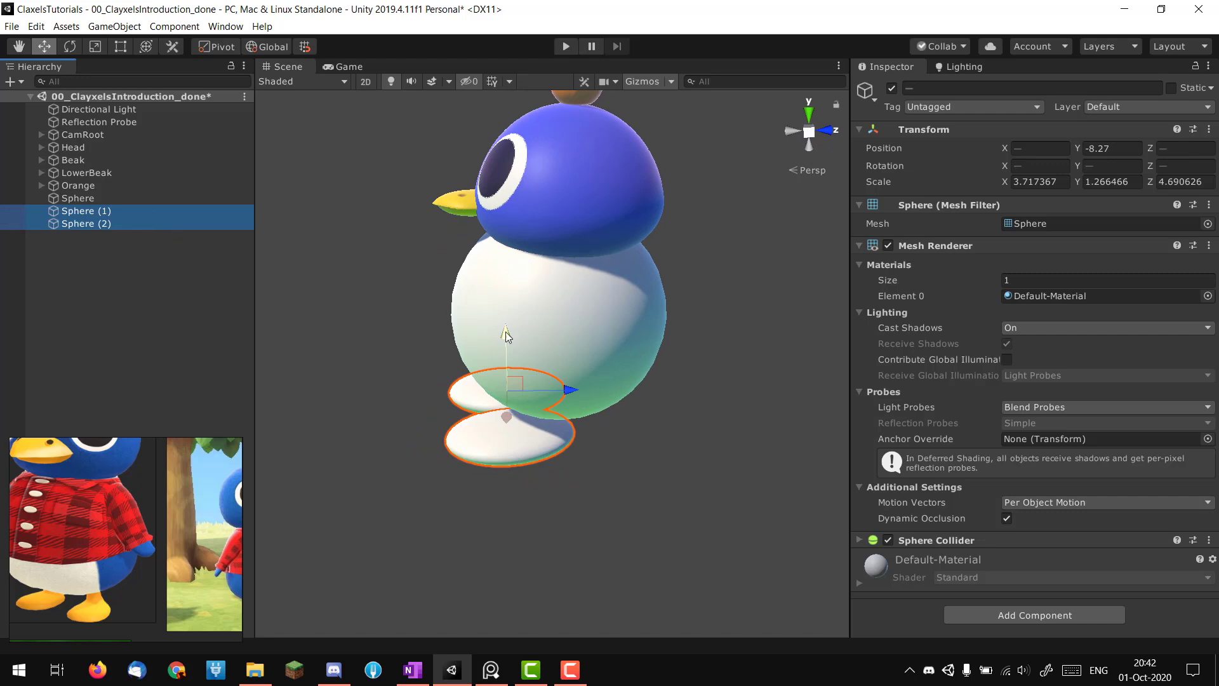
pyautogui.keyDown('alt'); pyautogui.moveTo(505, 331); pyautogui.dragTo(633, 380); pyautogui.keyUp('alt')
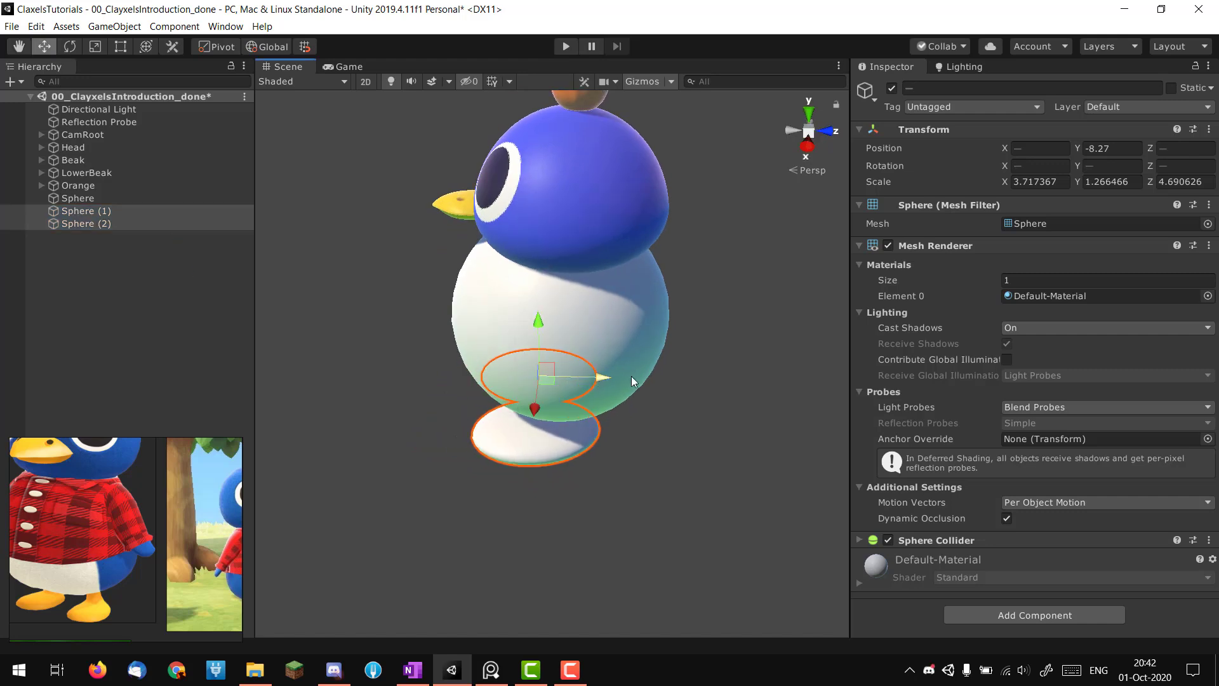
# - Resize the body sphere to about 8.95 × 7.93 × 8.95 to match the reference proportions
pyautogui.click(702, 337)
pyautogui.keyDown('alt'); pyautogui.moveTo(702, 337); pyautogui.dragTo(520, 337, button='right'); pyautogui.keyUp('alt')
pyautogui.keyDown('alt'); pyautogui.moveTo(520, 337); pyautogui.dragTo(550, 324); pyautogui.keyUp('alt')
pyautogui.click(543, 343)
pyautogui.press('r')
pyautogui.moveTo(539, 267); pyautogui.dragTo(539, 275)
pyautogui.press('w')
pyautogui.moveTo(539, 274); pyautogui.dragTo(539, 277)
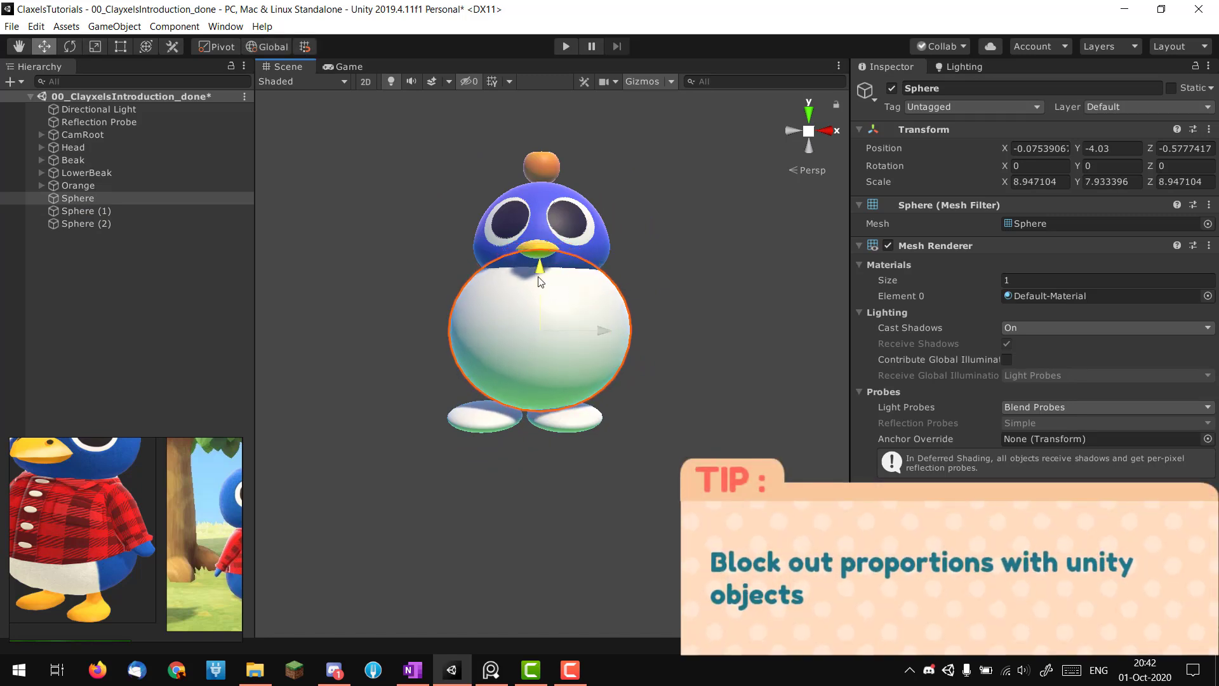
pyautogui.click(635, 246)
pyautogui.keyDown('alt'); pyautogui.moveTo(635, 247); pyautogui.dragTo(529, 330); pyautogui.keyUp('alt')
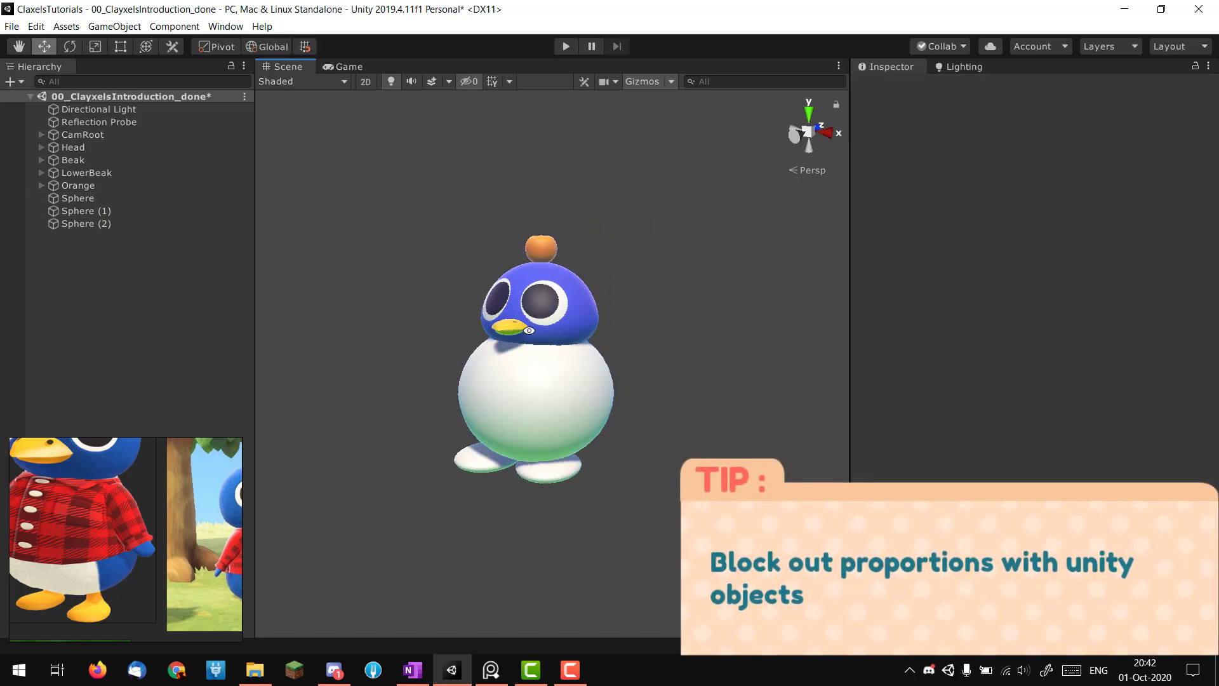
# - Select the three blockout spheres and create an empty GameObject for grouping them
pyautogui.click(113, 198)
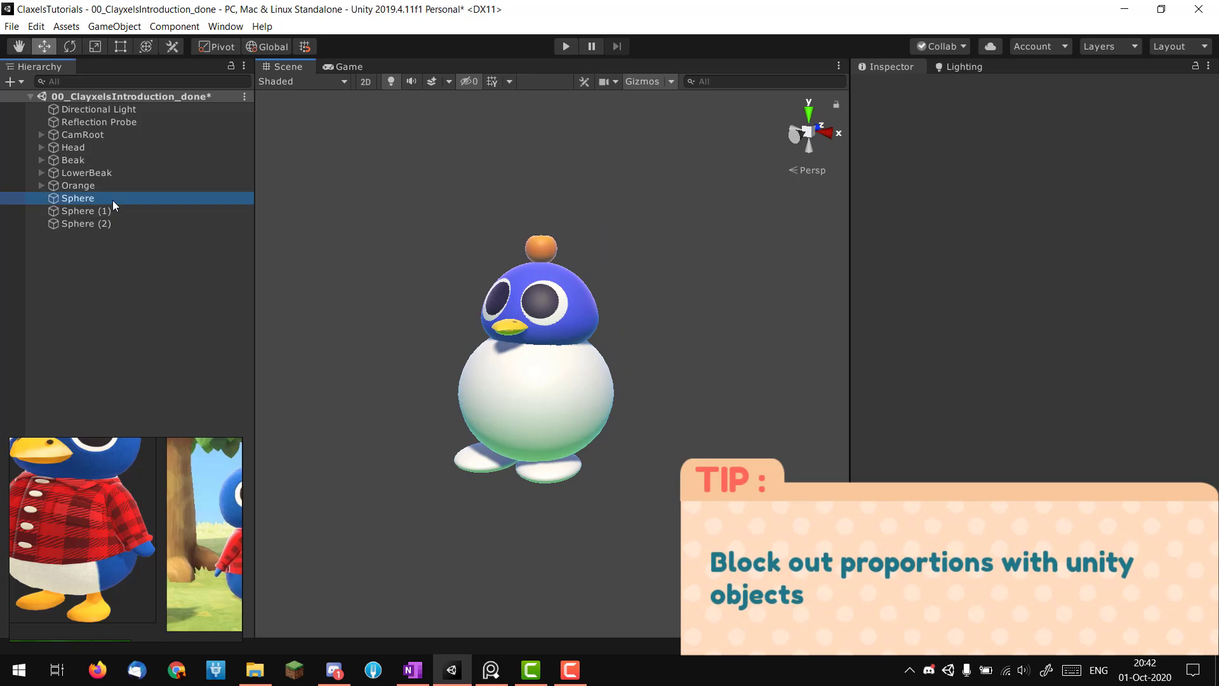
pyautogui.keyDown('shift'); pyautogui.click(112, 223); pyautogui.keyUp('shift')
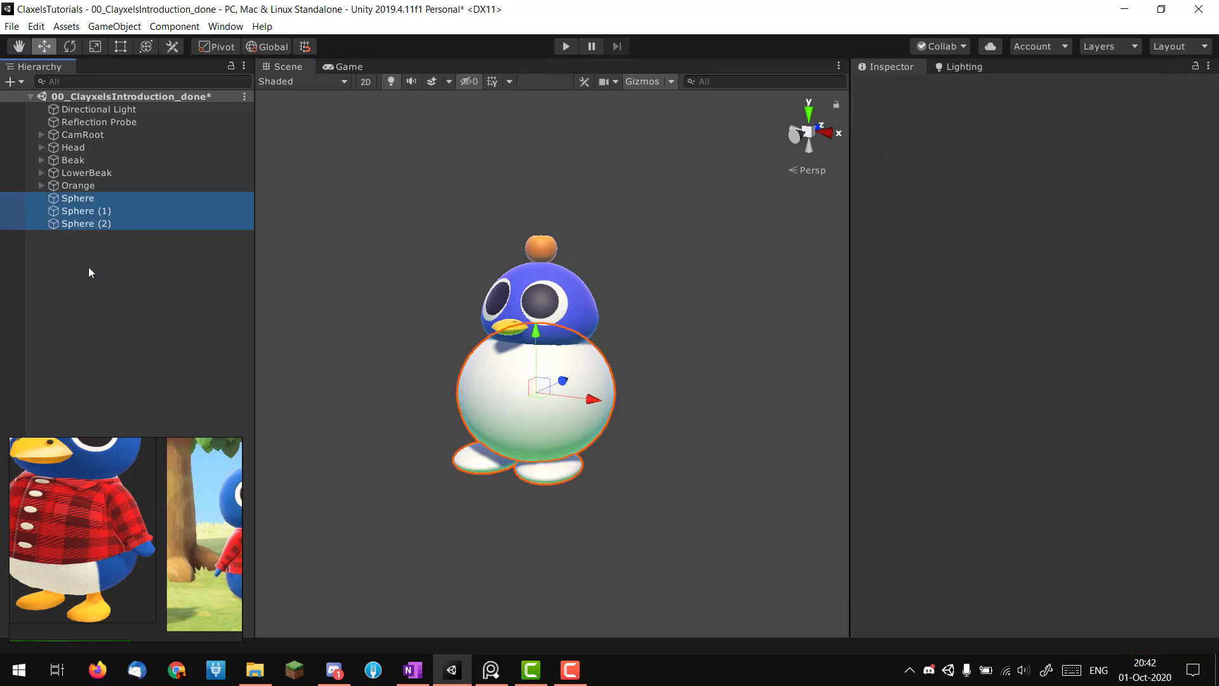
pyautogui.rightClick(87, 262)
pyautogui.click(156, 392)
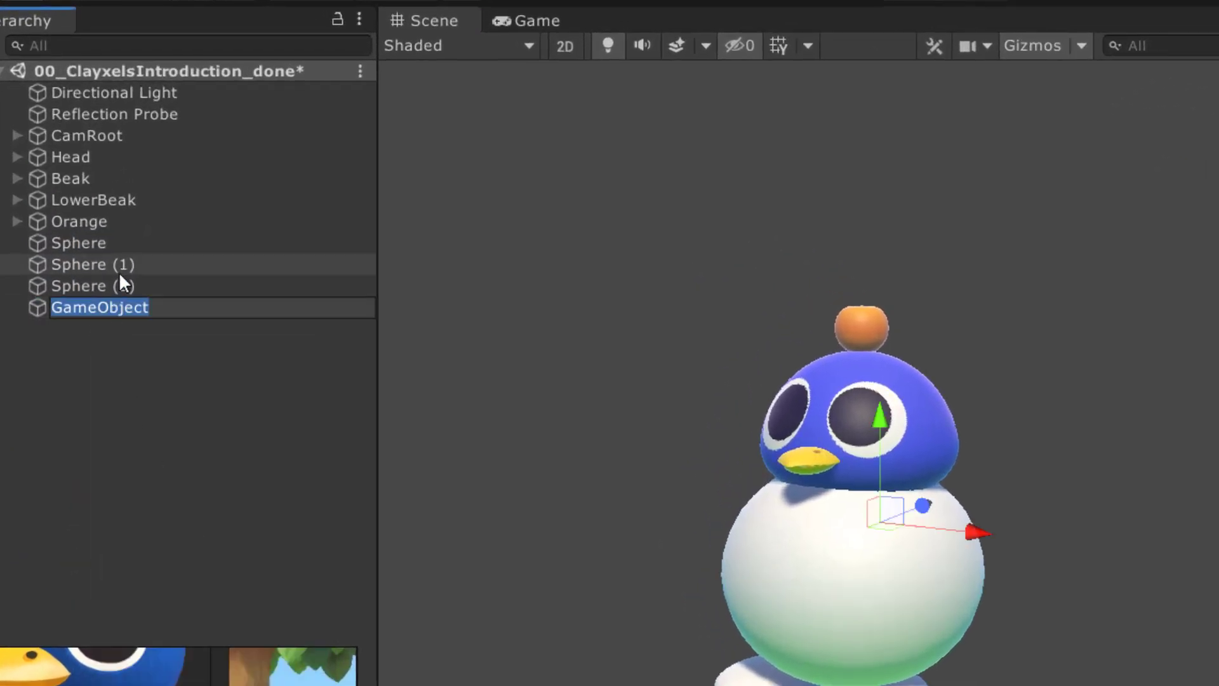
# - Parent the body sphere and both foot spheres to the empty GameObject and collapse the group
pyautogui.click(122, 222)
pyautogui.click(124, 242)
pyautogui.keyDown('shift'); pyautogui.click(83, 286); pyautogui.keyUp('shift')
pyautogui.moveTo(80, 296); pyautogui.dragTo(86, 306)
pyautogui.click(18, 244)
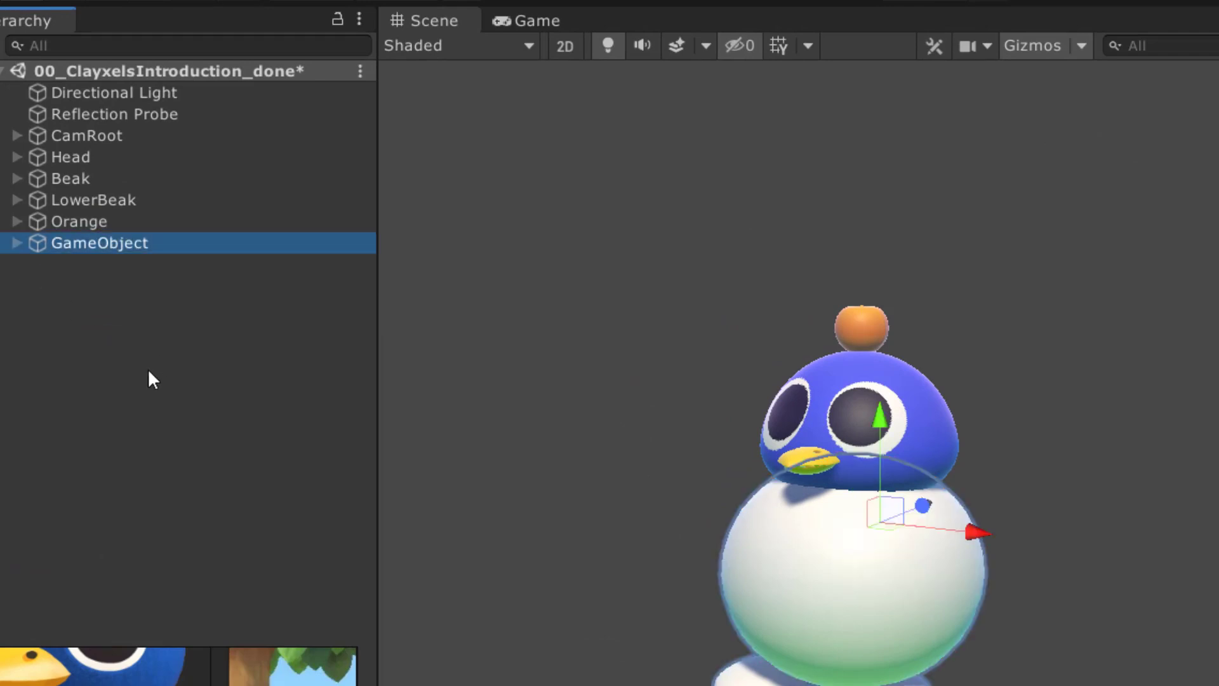
# - Create a Clayxel Container at the scene root and name it Body
pyautogui.click(117, 383)
pyautogui.rightClick(117, 383)
pyautogui.moveTo(264, 629)
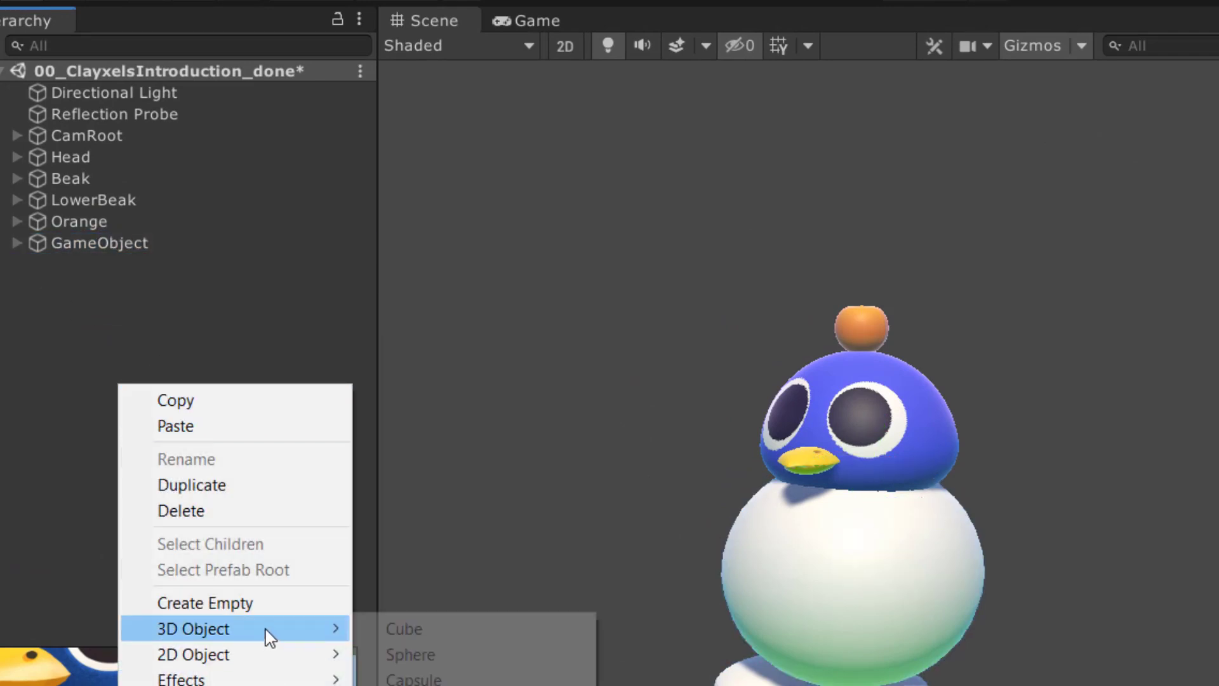
pyautogui.click(357, 652)
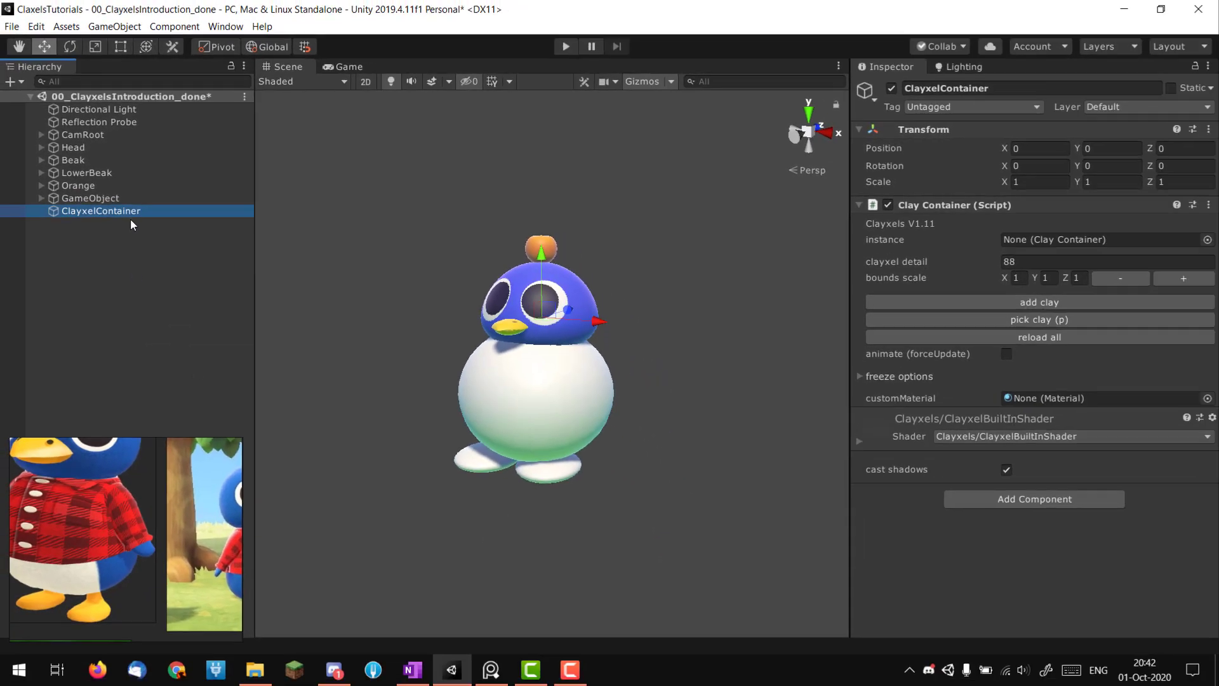
pyautogui.write('B')
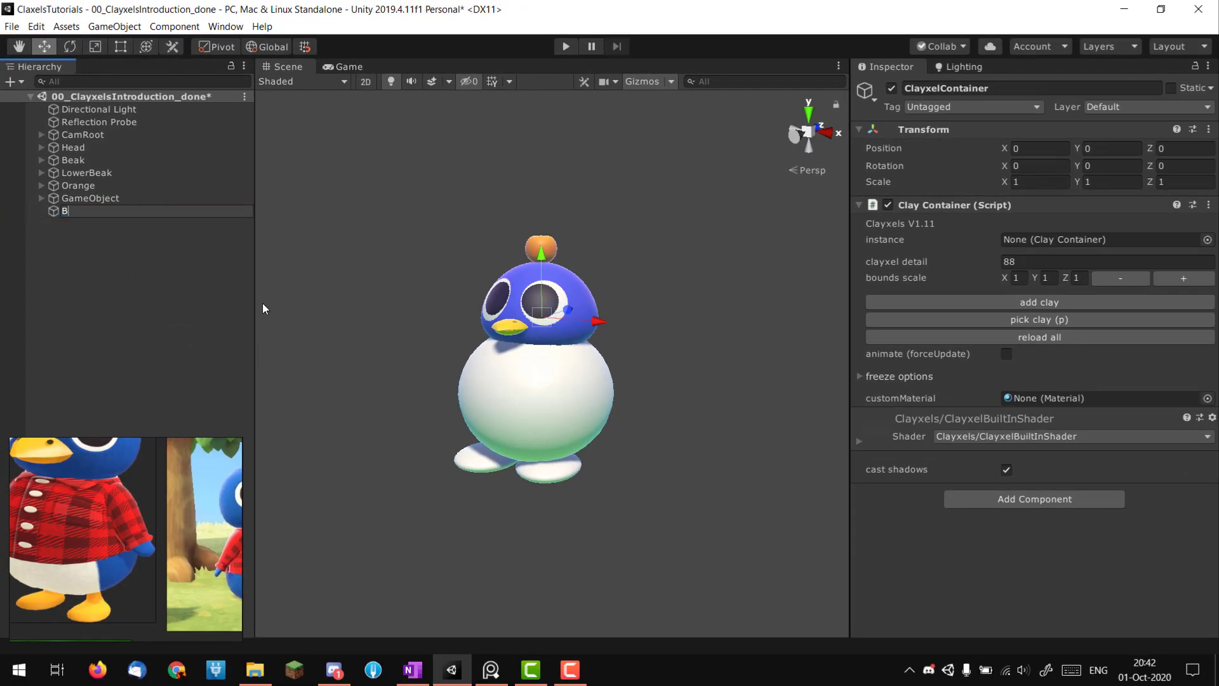
pyautogui.write('ody')
pyautogui.press('Return')
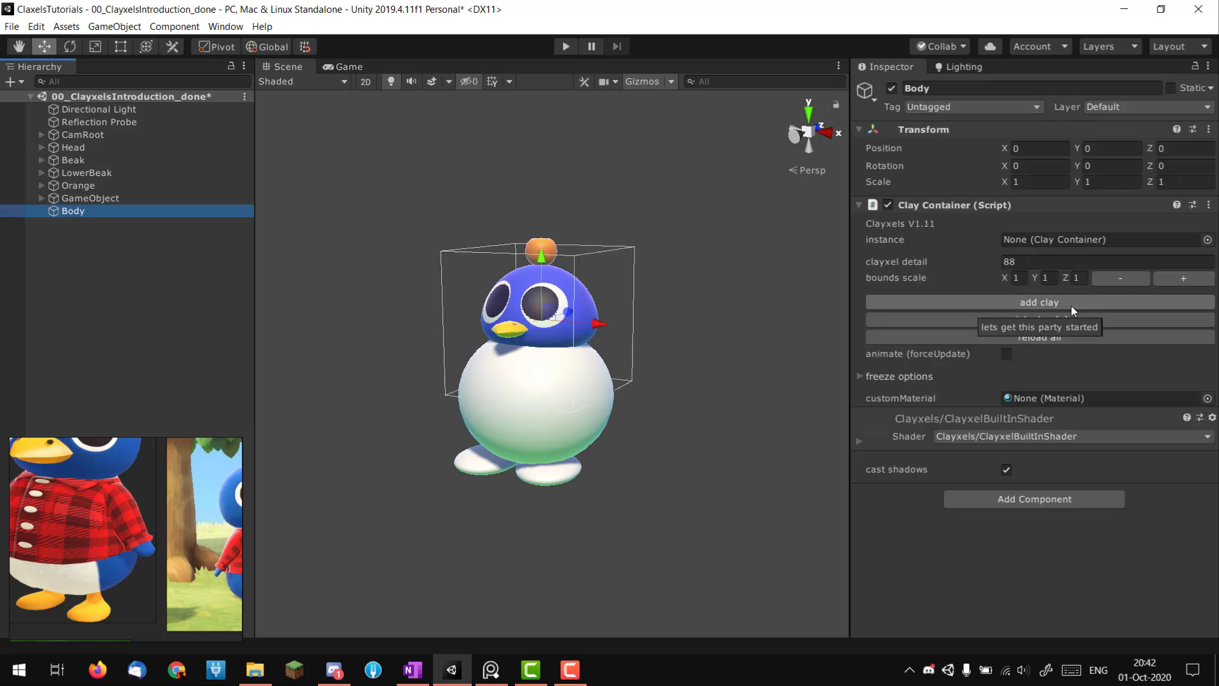
# - Add a clay object to the Body container and move the container out in front of the penguin along Z
pyautogui.click(1071, 307)
pyautogui.keyDown('alt'); pyautogui.moveTo(586, 264); pyautogui.dragTo(492, 280); pyautogui.keyUp('alt')
pyautogui.keyDown('alt'); pyautogui.moveTo(492, 279); pyautogui.dragTo(721, 299, button='right'); pyautogui.keyUp('alt')
pyautogui.keyDown('alt'); pyautogui.moveTo(722, 300); pyautogui.dragTo(599, 321); pyautogui.keyUp('alt')
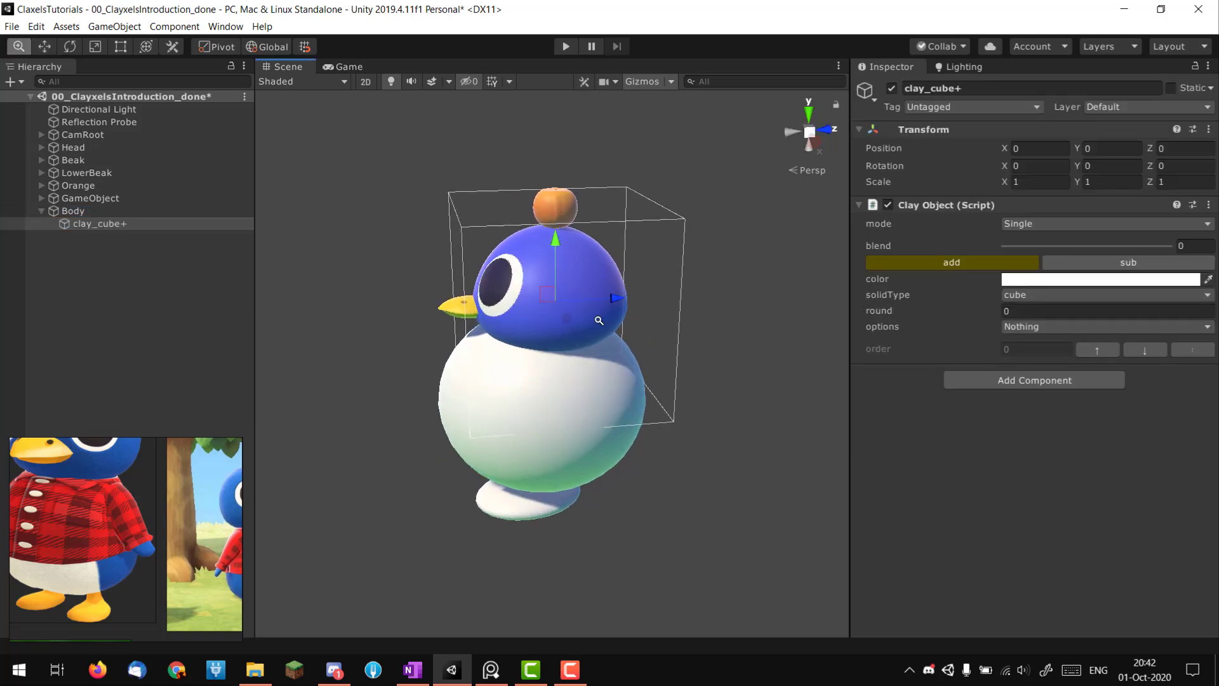
pyautogui.keyDown('alt'); pyautogui.moveTo(599, 320); pyautogui.dragTo(584, 327, button='right'); pyautogui.keyUp('alt')
pyautogui.click(146, 210)
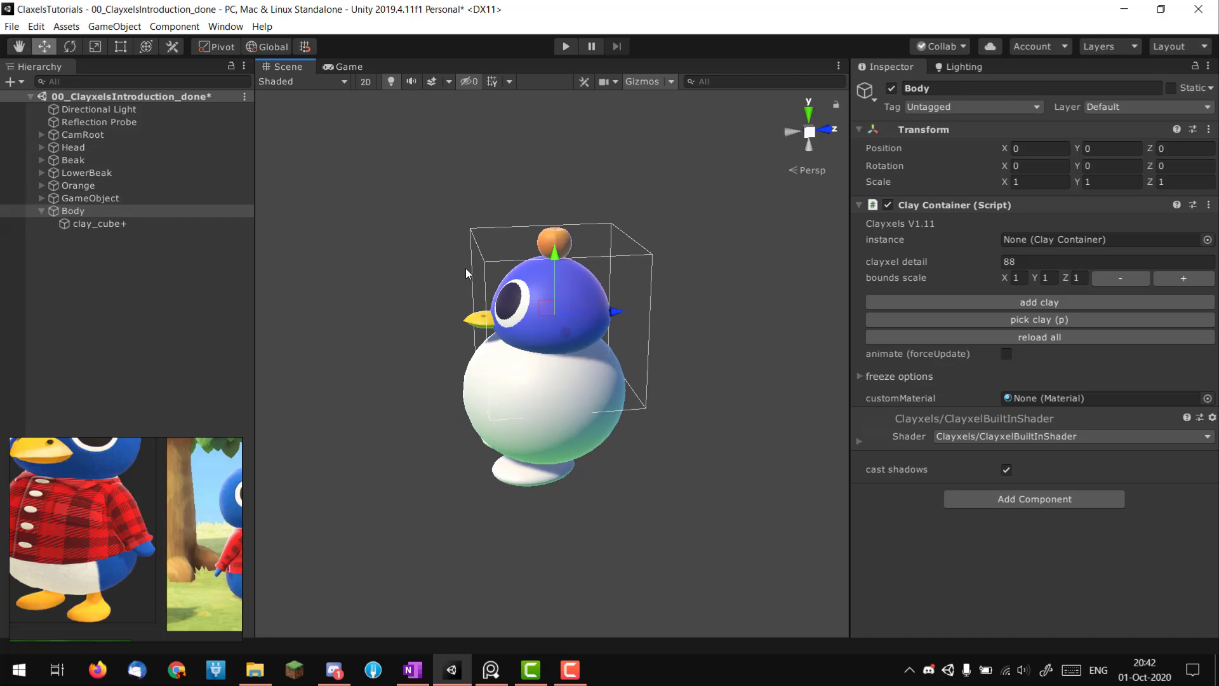
pyautogui.moveTo(608, 307); pyautogui.dragTo(394, 322)
# - Scale the clay cube uniformly to about 7.7 so it nearly fills the container bounds
pyautogui.click(95, 224)
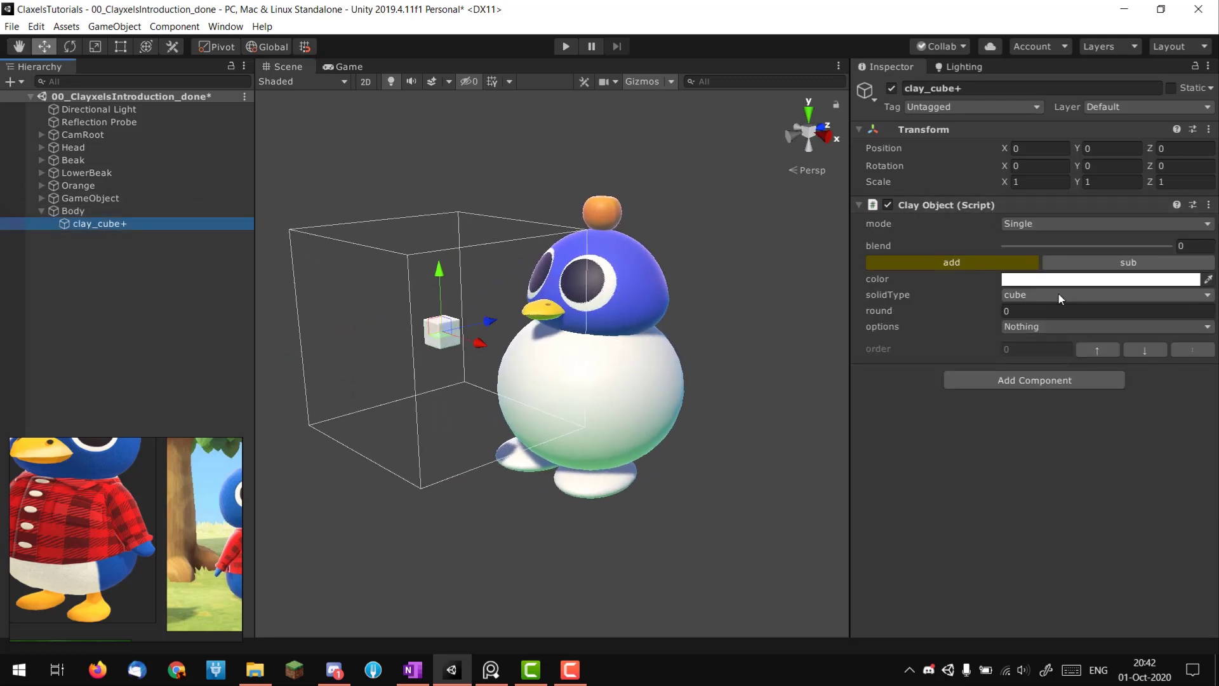
pyautogui.moveTo(663, 336); pyautogui.dragTo(739, 351, button='middle')
pyautogui.press('r')
pyautogui.moveTo(520, 345); pyautogui.dragTo(1046, 321)
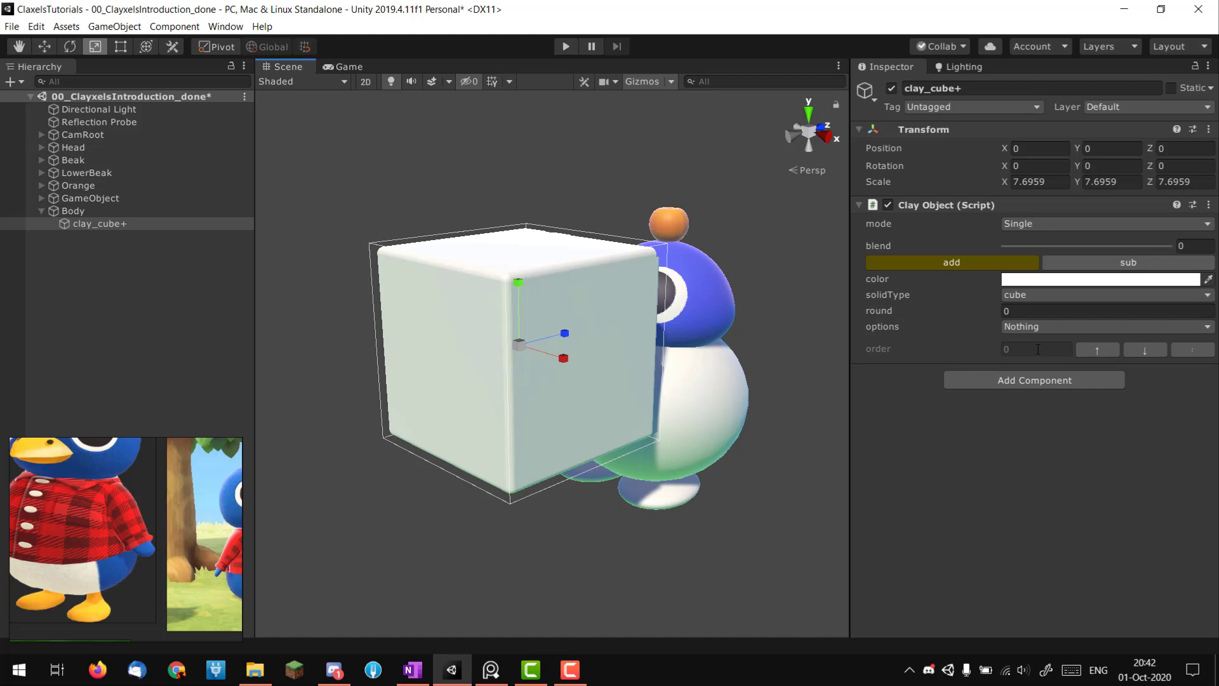
# - Move the Body container onto the blockout body at about Y -4.38, Z -0.74
pyautogui.click(60, 211)
pyautogui.keyDown('alt'); pyautogui.moveTo(533, 252); pyautogui.dragTo(361, 240); pyautogui.keyUp('alt')
pyautogui.press('w')
pyautogui.keyDown('alt'); pyautogui.moveTo(751, 407); pyautogui.dragTo(670, 398); pyautogui.keyUp('alt')
pyautogui.hotkey('ctrl', 'z')
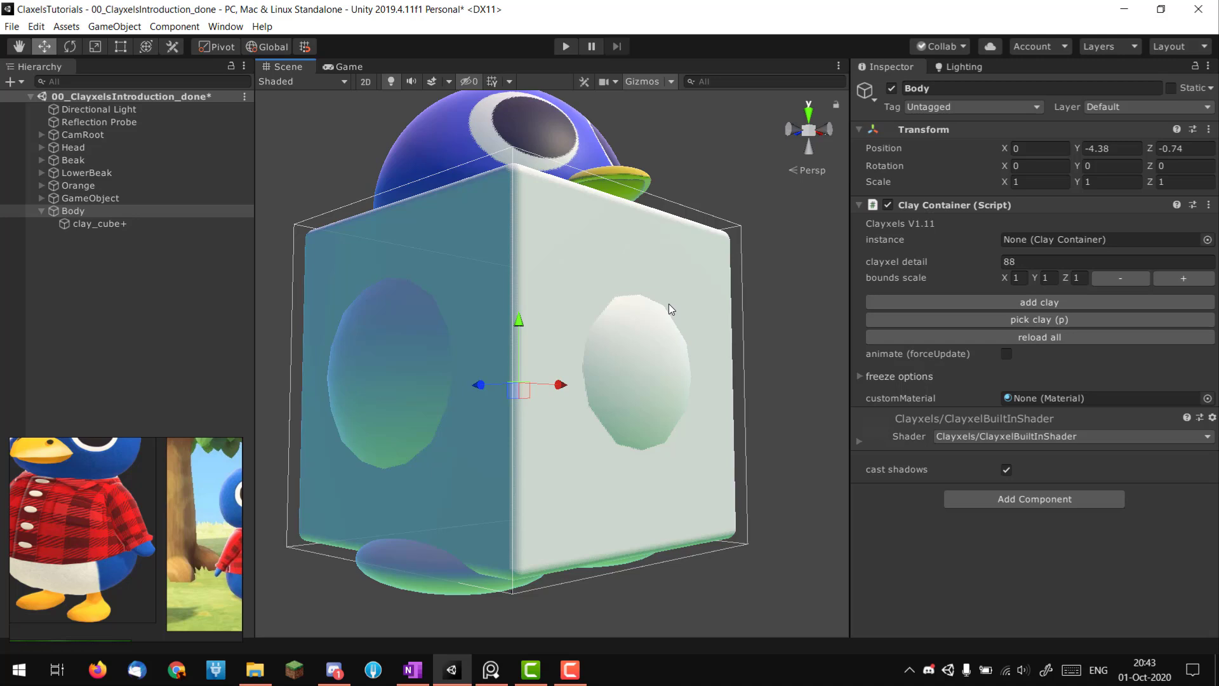
# - Scale the Body container down uniformly to about 0.493 and deactivate the GameObject blockout group
pyautogui.keyDown('alt'); pyautogui.moveTo(669, 304); pyautogui.dragTo(545, 449); pyautogui.keyUp('alt')
pyautogui.keyDown('alt'); pyautogui.moveTo(619, 438); pyautogui.dragTo(552, 407); pyautogui.keyUp('alt')
pyautogui.hotkey('alt', 'Tab')
pyautogui.click(102, 199)
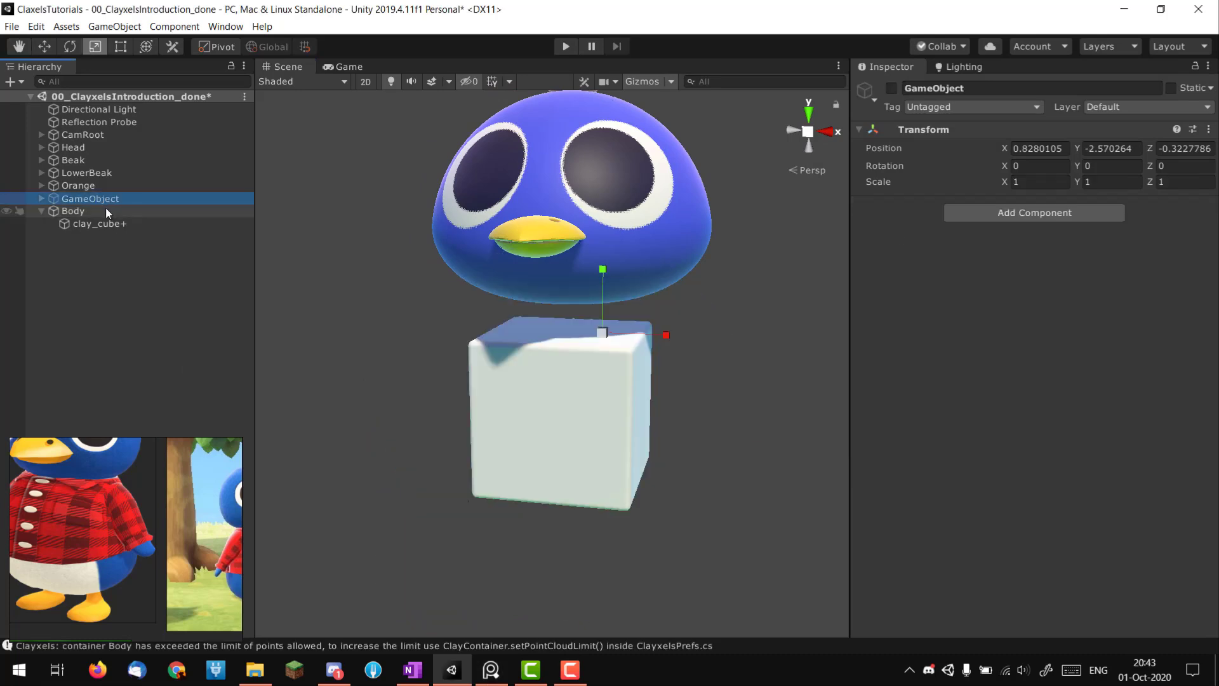
pyautogui.click(105, 207)
pyautogui.keyDown('alt'); pyautogui.moveTo(317, 355); pyautogui.dragTo(367, 351); pyautogui.keyUp('alt')
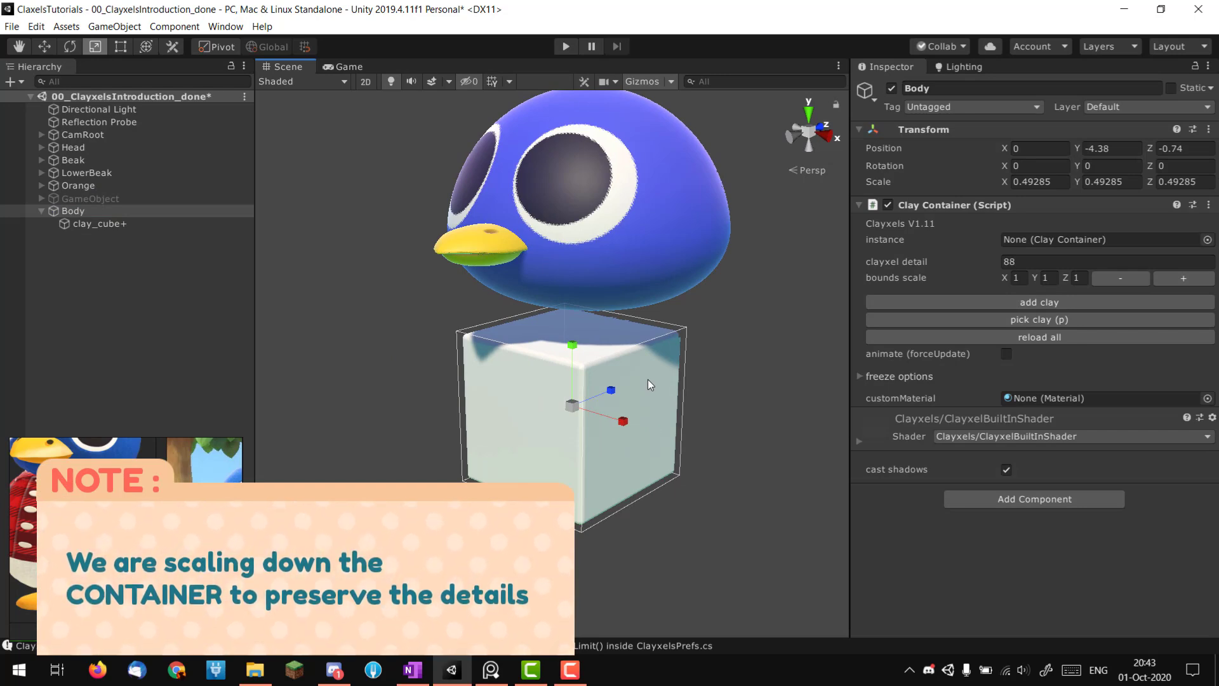
# - Set the Body container's scale to 0.5 on X, Y and Z
pyautogui.click(1038, 181)
pyautogui.write('0.5')
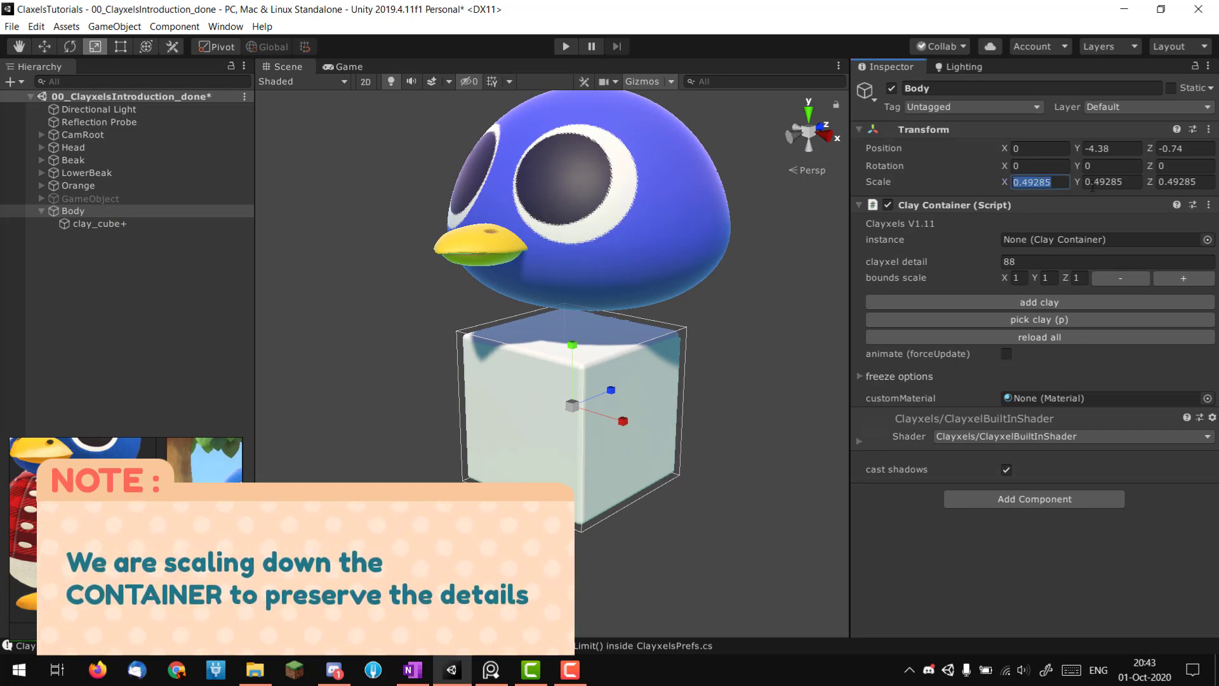
pyautogui.press('Tab')
pyautogui.write('0.5')
pyautogui.click(1176, 182)
pyautogui.write('0.5')
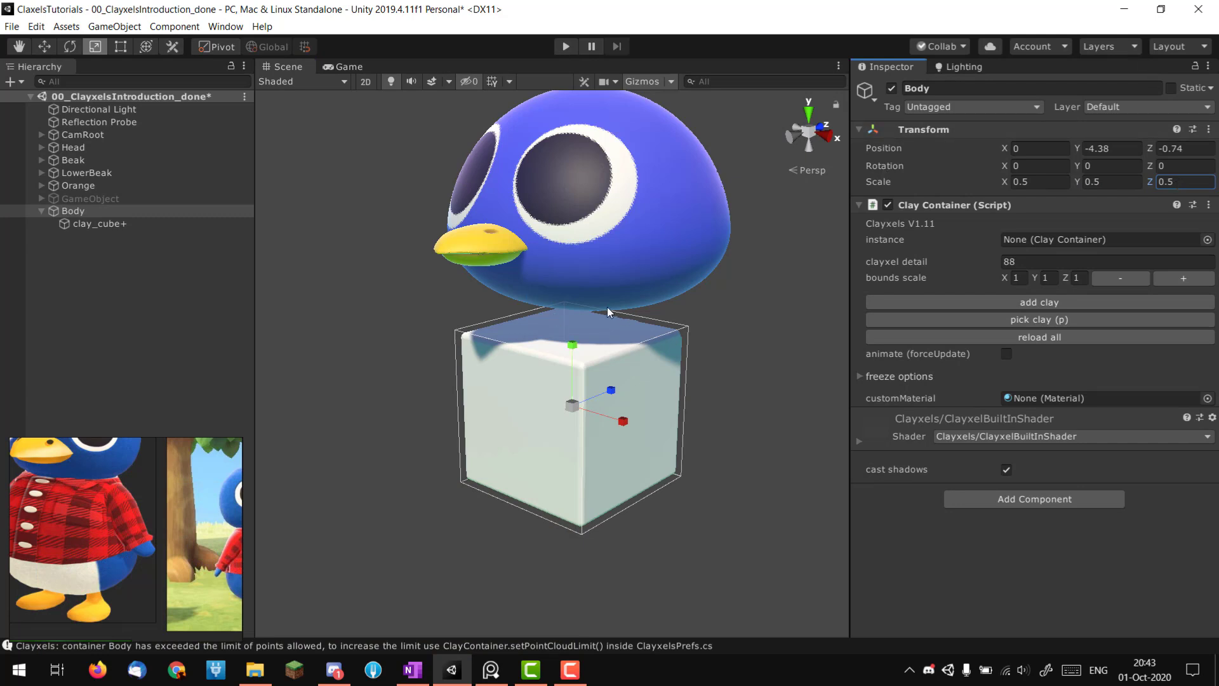
# - Increase the Body container's bounds scale to 2 on all axes and set its clayxel detail to 50
pyautogui.keyDown('alt'); pyautogui.moveTo(607, 307); pyautogui.dragTo(543, 326); pyautogui.keyUp('alt')
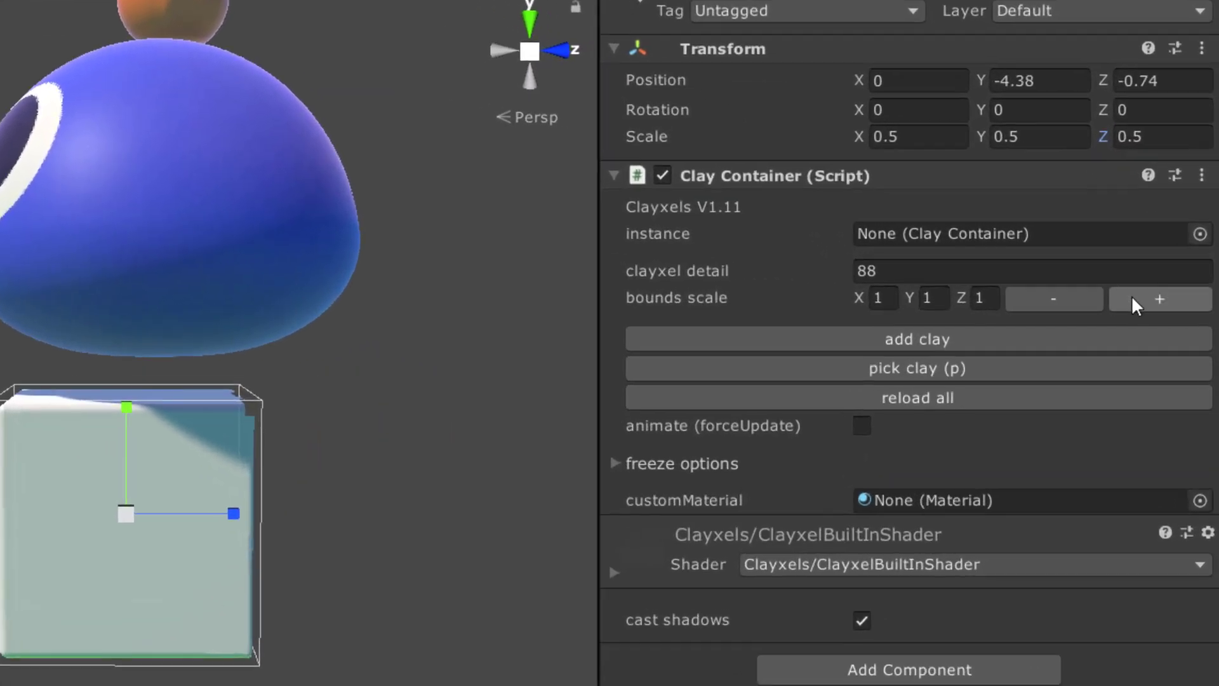
pyautogui.click(1137, 305)
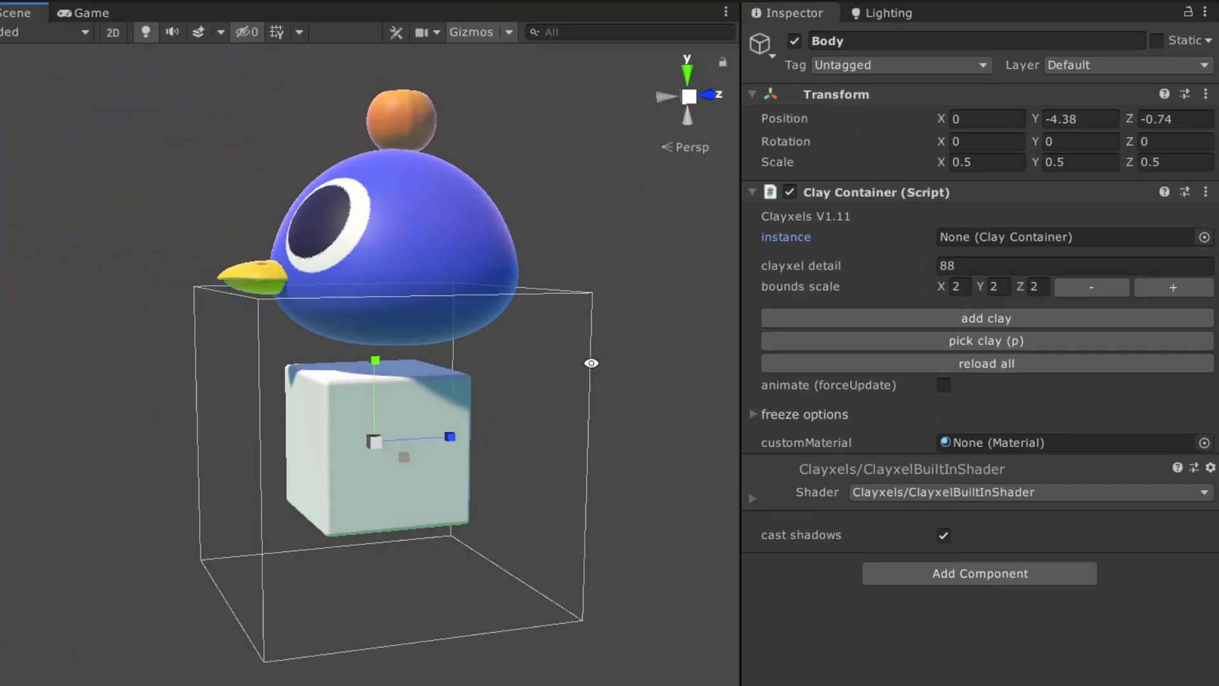
pyautogui.keyDown('alt'); pyautogui.moveTo(591, 363); pyautogui.dragTo(546, 335); pyautogui.keyUp('alt')
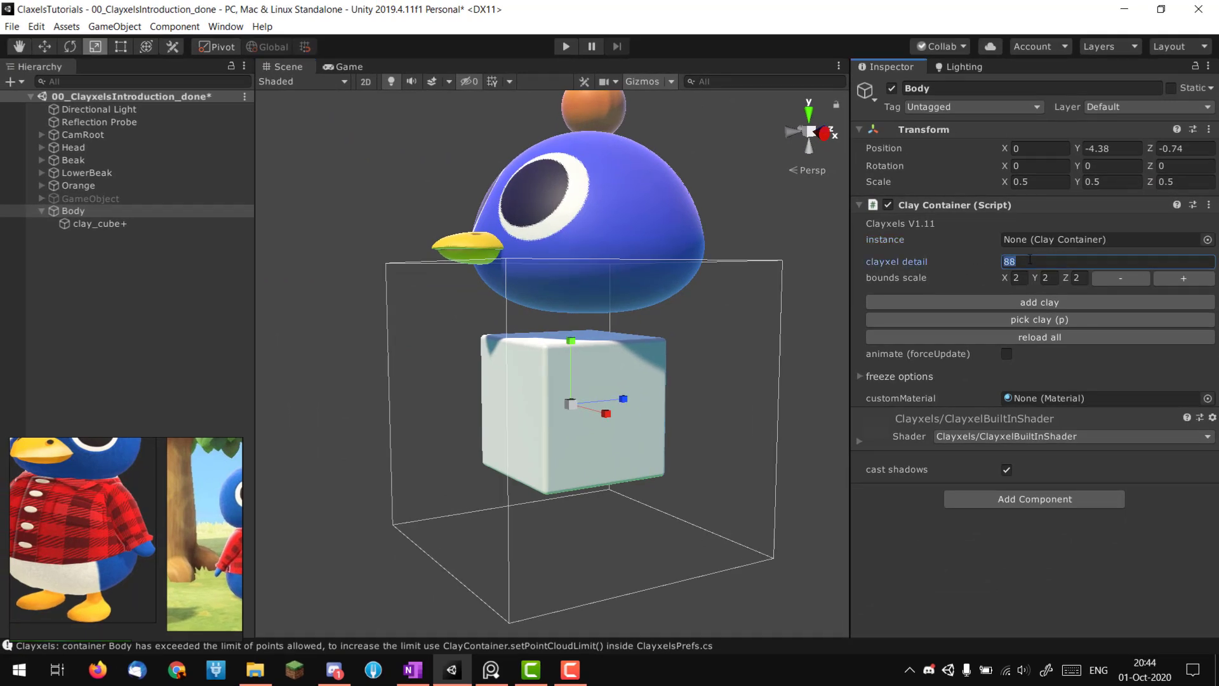
pyautogui.write('50')
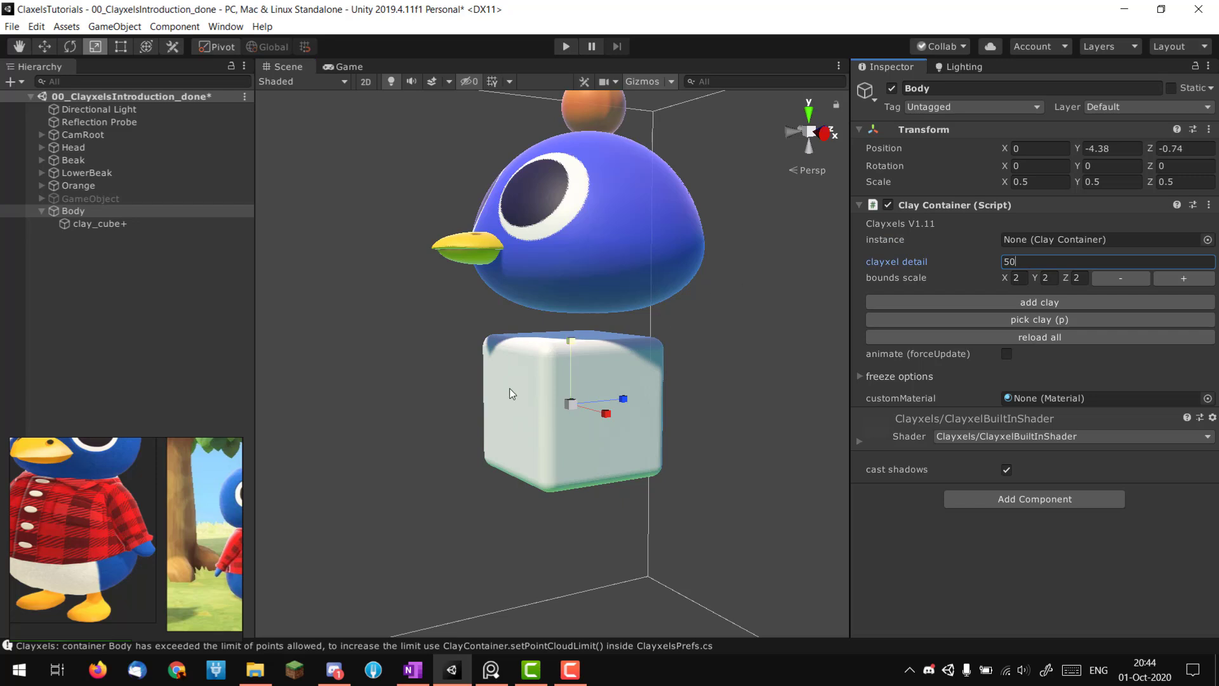
# - Change the Body container's clay cube into a sphere and scale it up uniformly to about 21.25
pyautogui.click(139, 225)
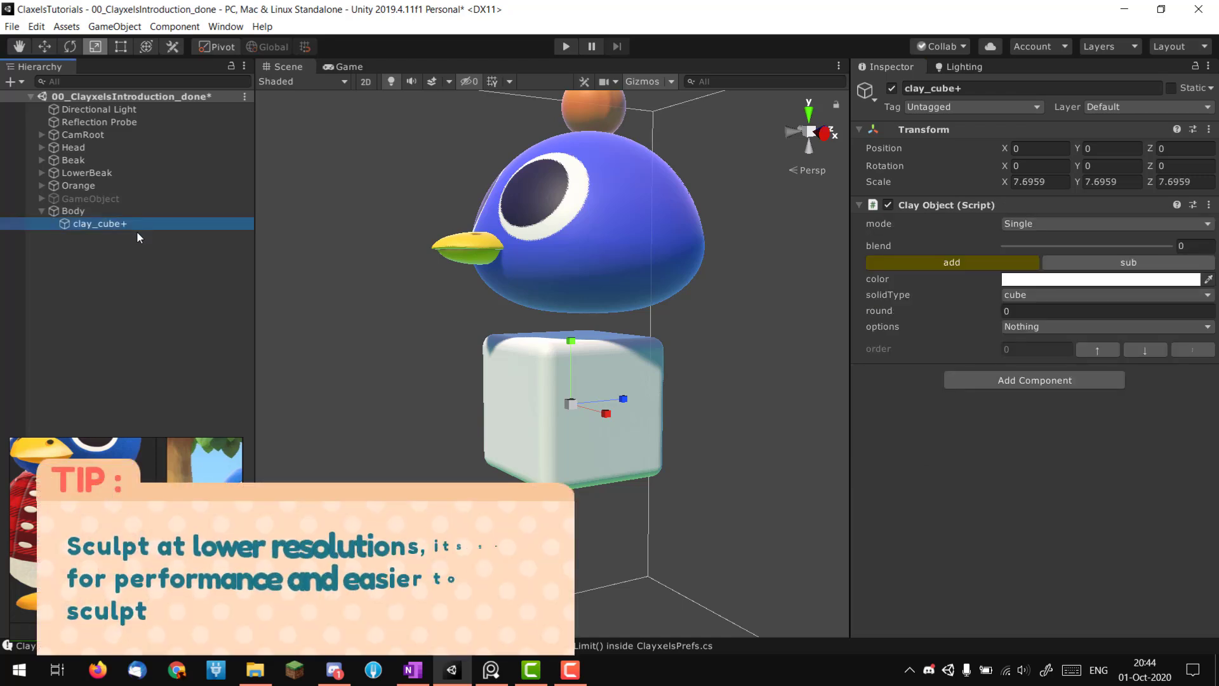
pyautogui.click(1012, 296)
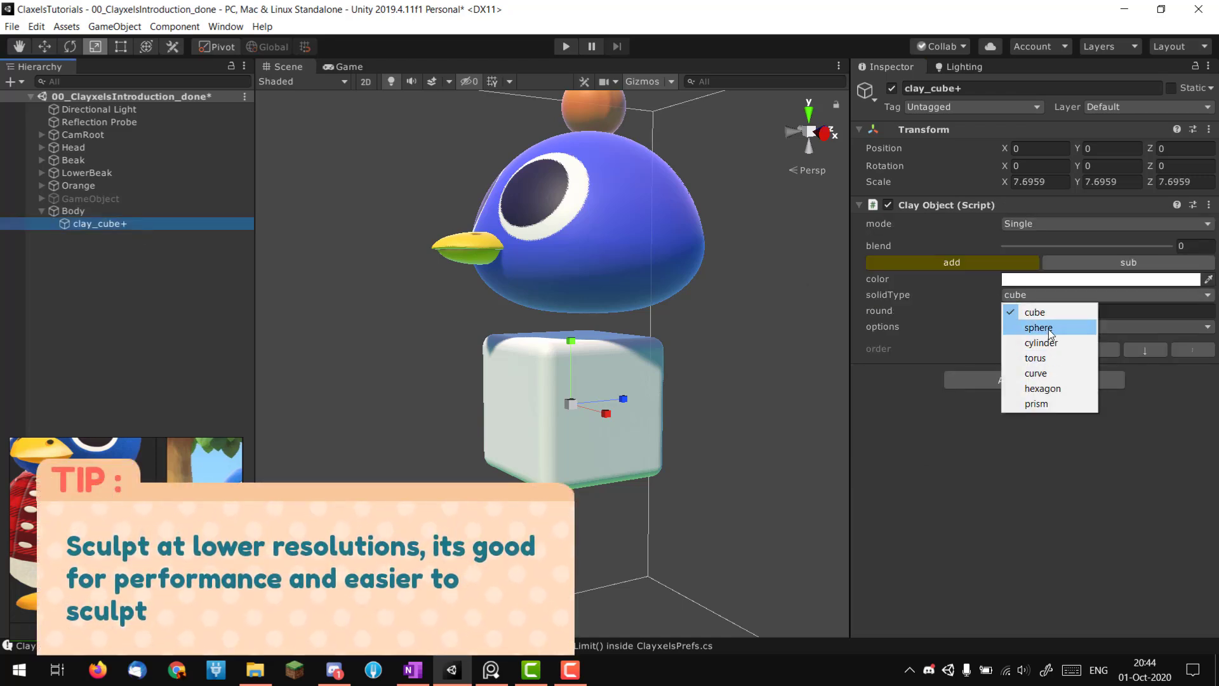
pyautogui.click(1029, 326)
pyautogui.press('r')
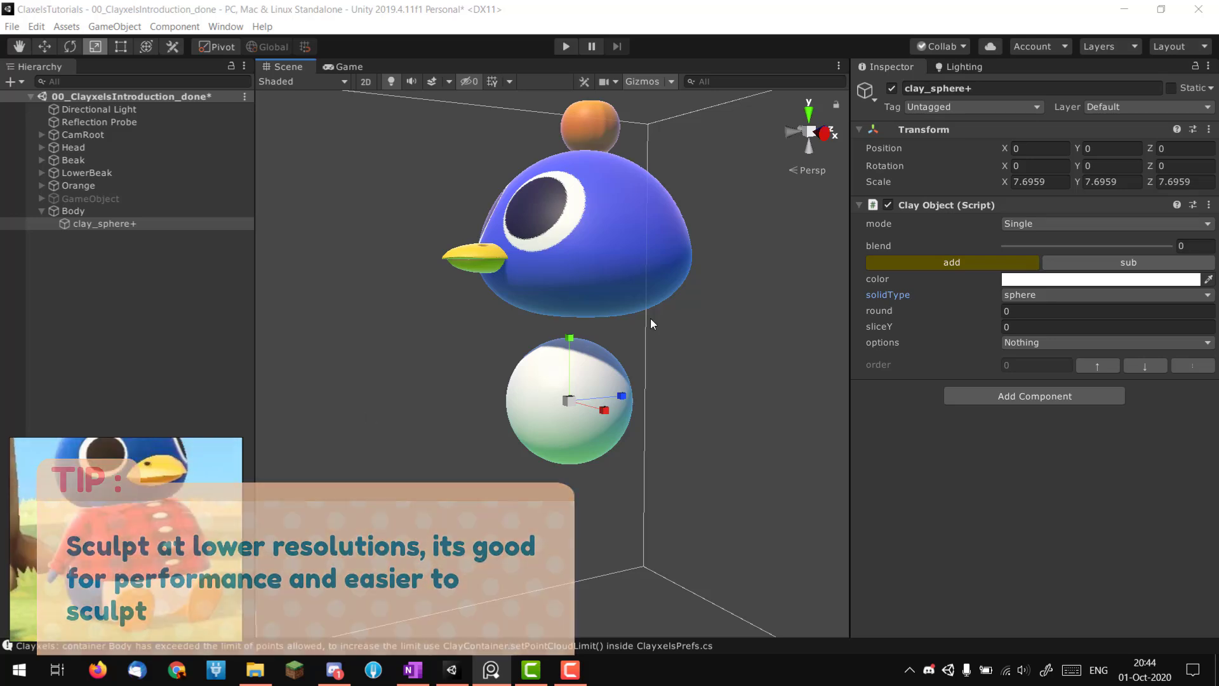
pyautogui.keyDown('alt'); pyautogui.moveTo(548, 363); pyautogui.dragTo(572, 350); pyautogui.keyUp('alt')
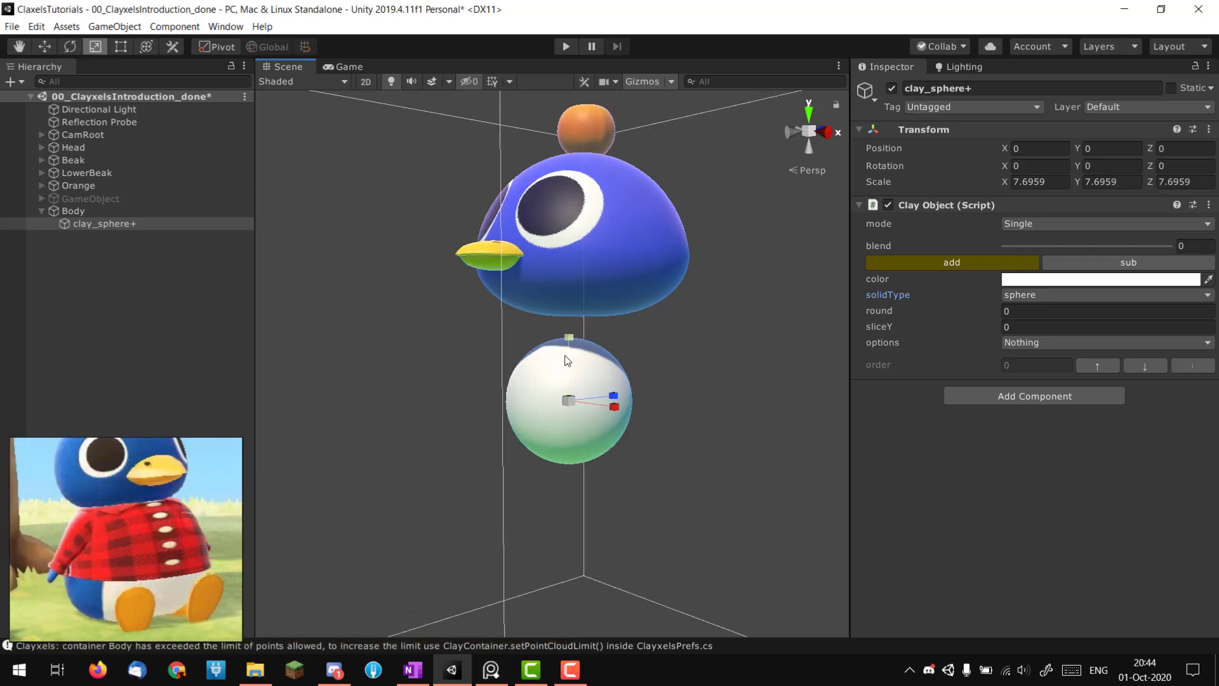
pyautogui.moveTo(636, 403); pyautogui.dragTo(698, 400)
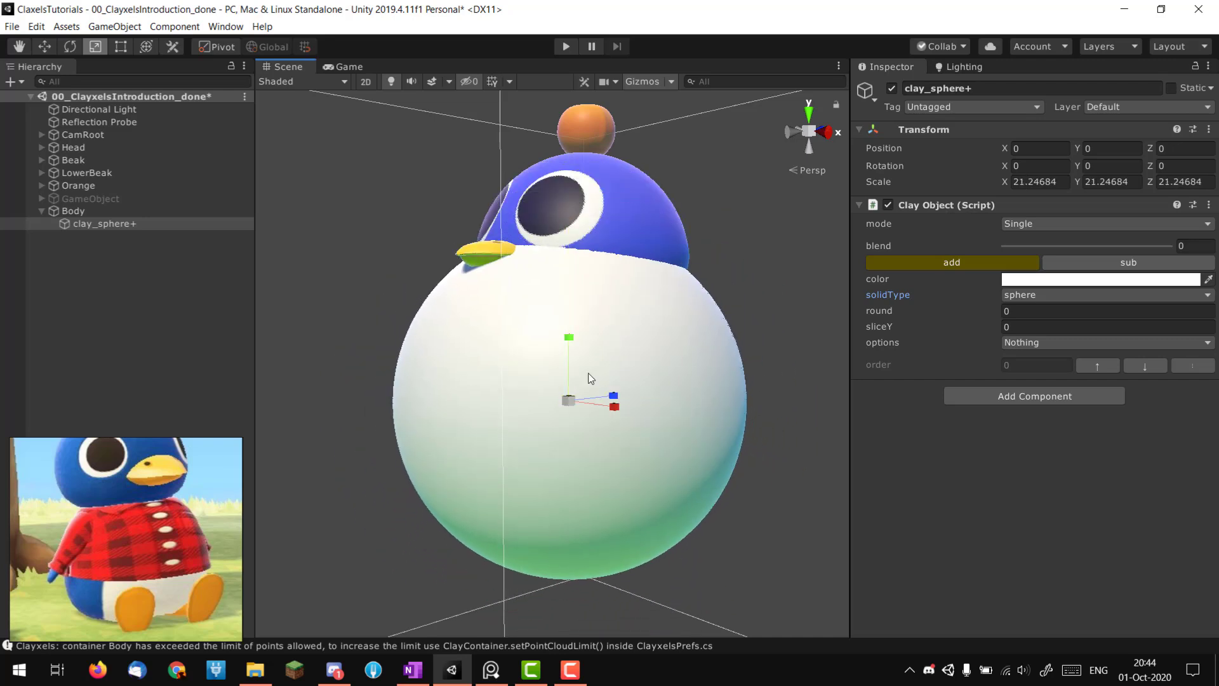
# - Set the Body container's clayxel detail to 40 and reduce its bounds scale to 1 on all axes
pyautogui.click(156, 210)
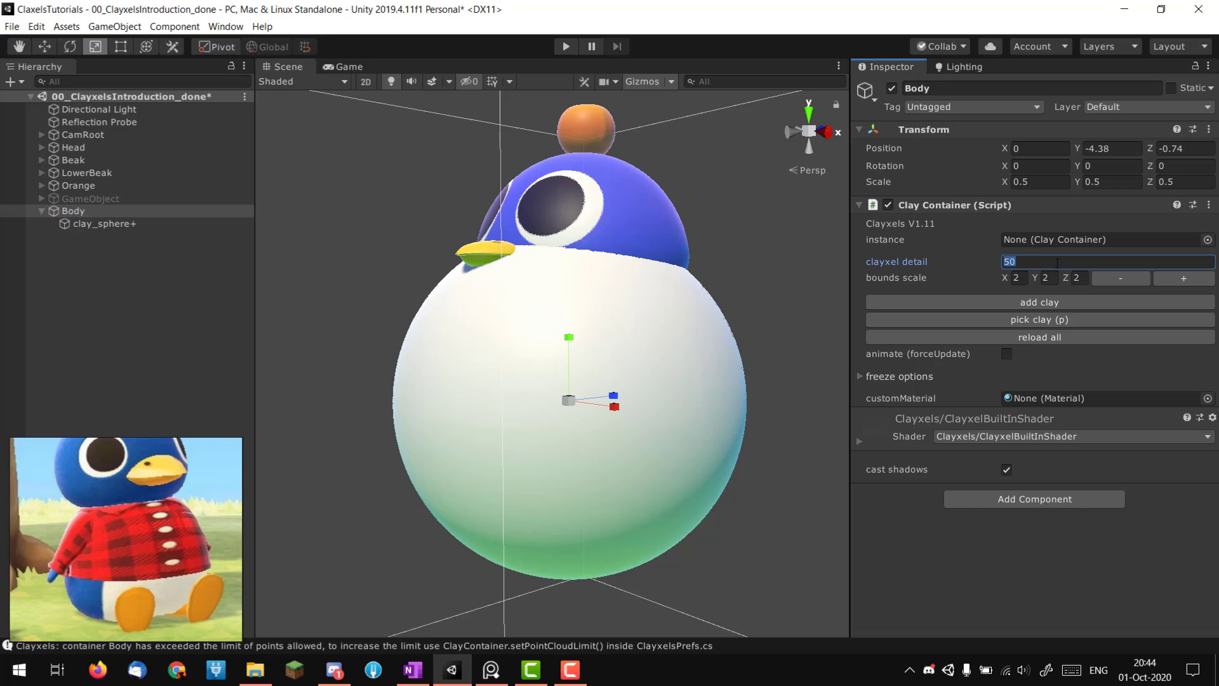
pyautogui.write('40')
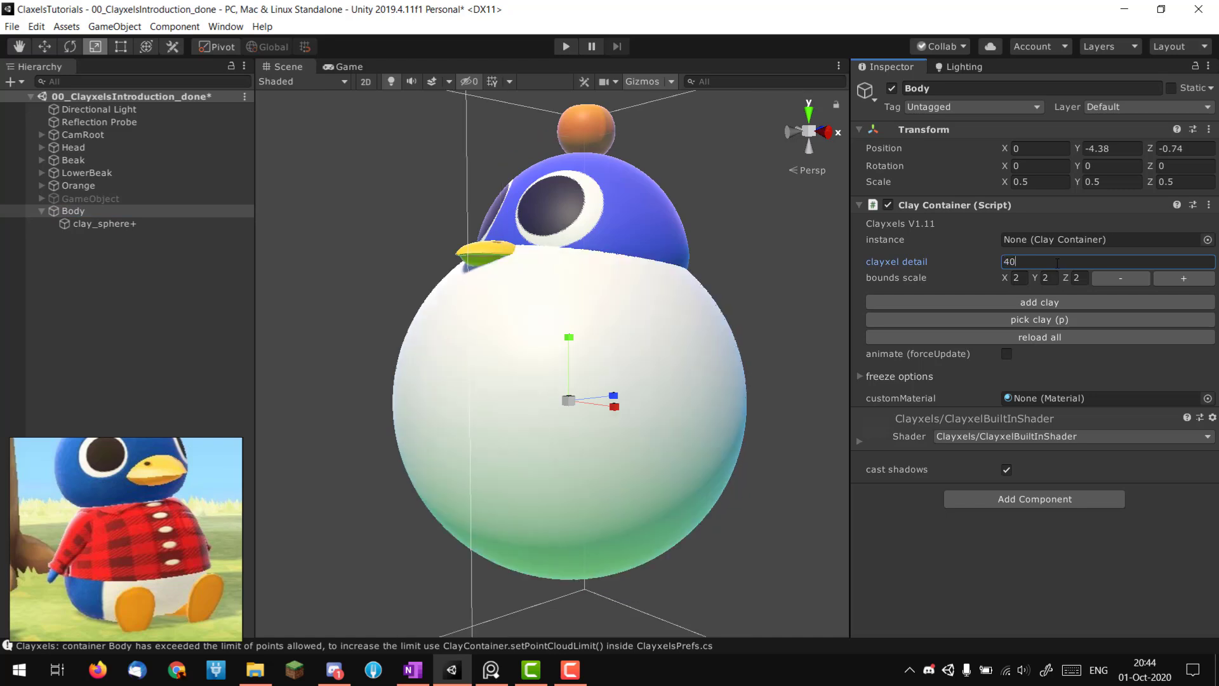
pyautogui.click(1120, 278)
pyautogui.keyDown('alt'); pyautogui.moveTo(482, 381); pyautogui.dragTo(431, 383); pyautogui.keyUp('alt')
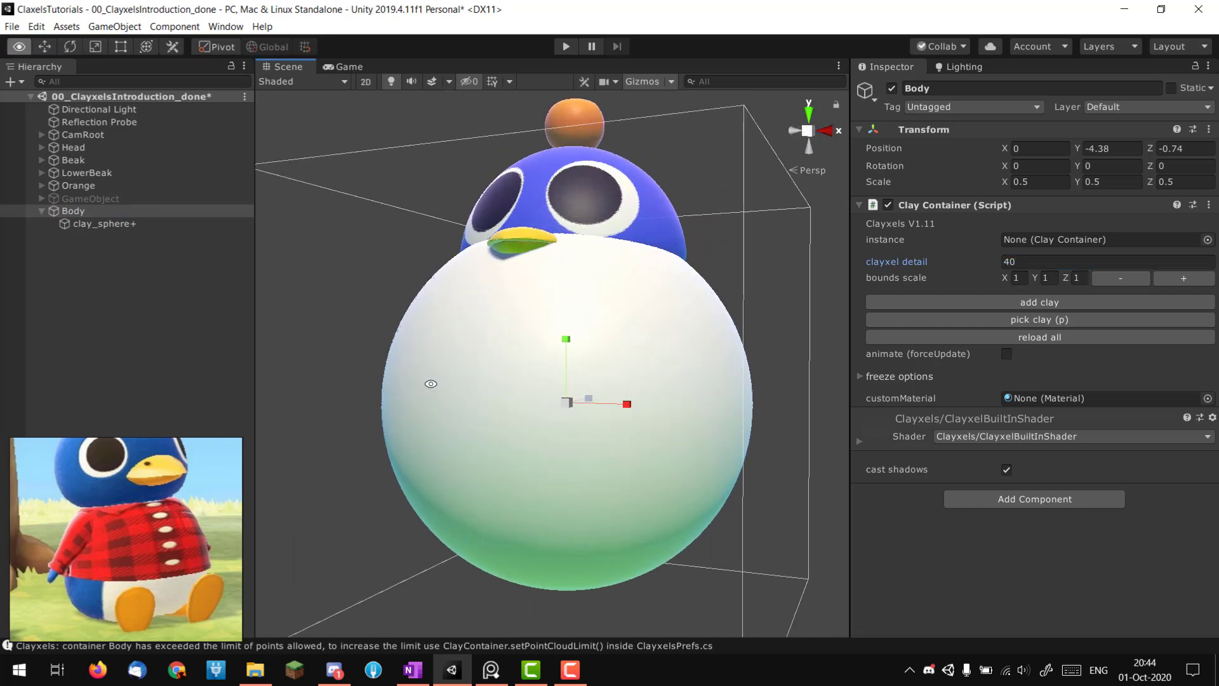
# - Scale the Body's clay sphere down uniformly to about 15.5
pyautogui.click(152, 227)
pyautogui.keyDown('alt'); pyautogui.moveTo(471, 317); pyautogui.dragTo(460, 302); pyautogui.keyUp('alt')
pyautogui.keyDown('alt'); pyautogui.moveTo(460, 303); pyautogui.dragTo(456, 306, button='right'); pyautogui.keyUp('alt')
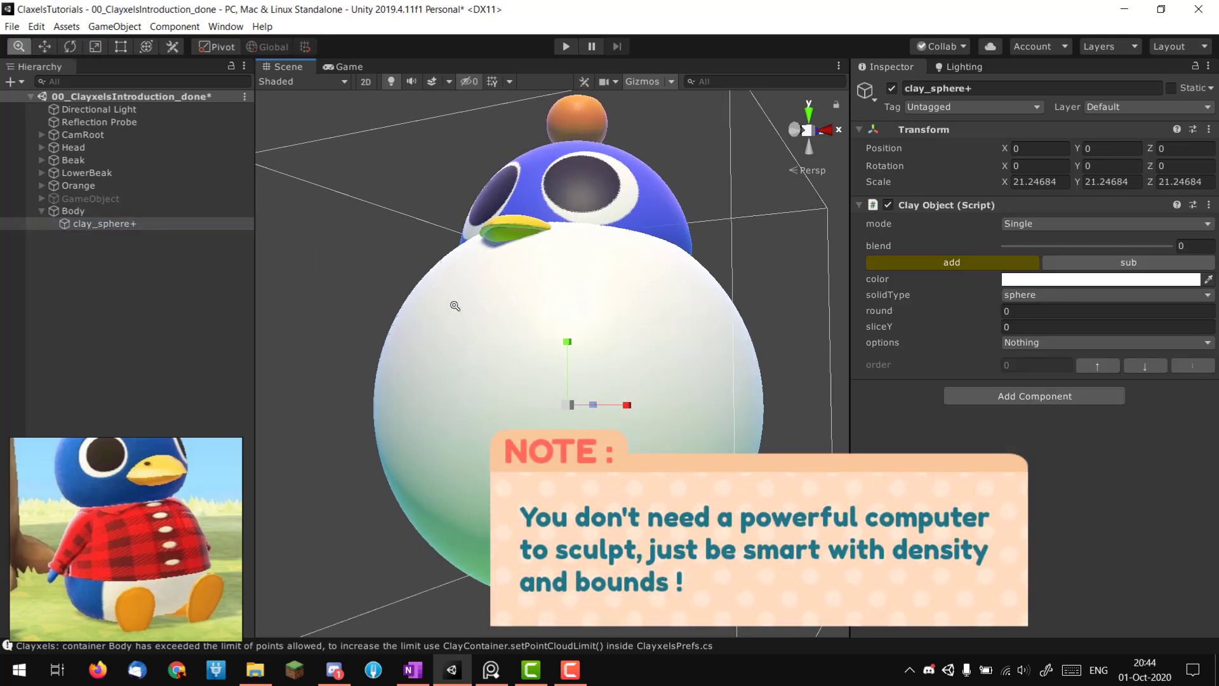
pyautogui.press('r')
pyautogui.moveTo(571, 404); pyautogui.dragTo(559, 425)
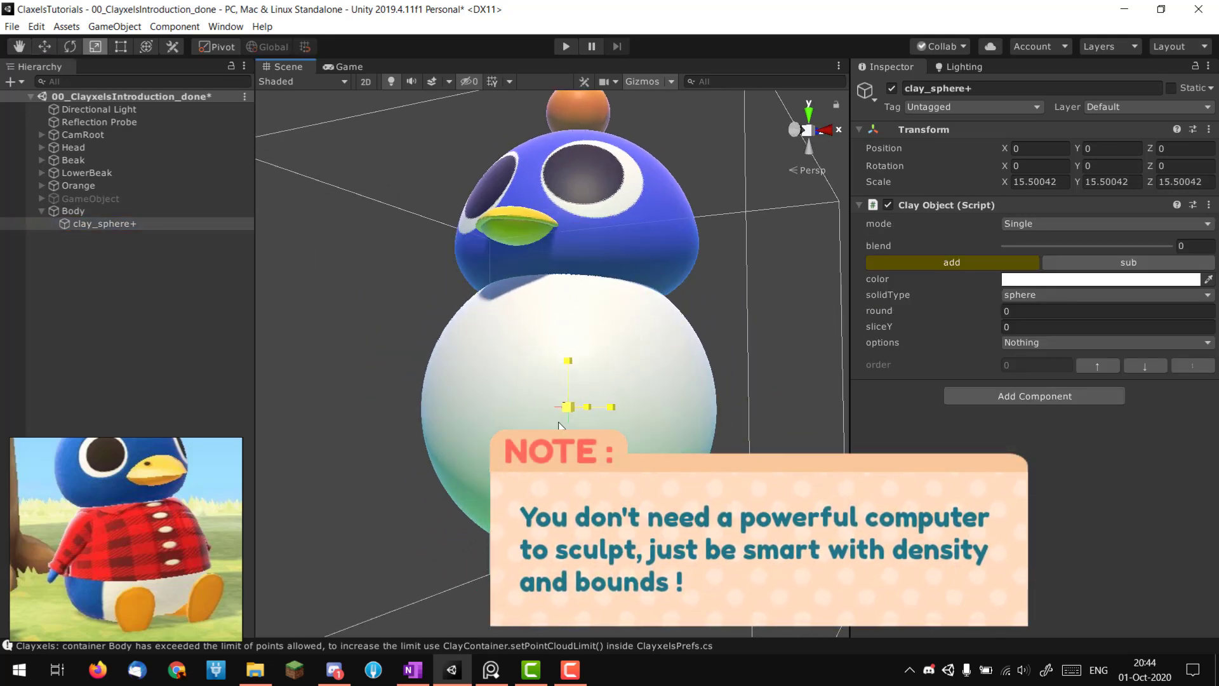
pyautogui.keyDown('alt'); pyautogui.moveTo(559, 425); pyautogui.dragTo(551, 452, button='right'); pyautogui.keyUp('alt')
# - Reactivate the GameObject blockout group and move it sideways so it stands beside the new body
pyautogui.click(117, 201)
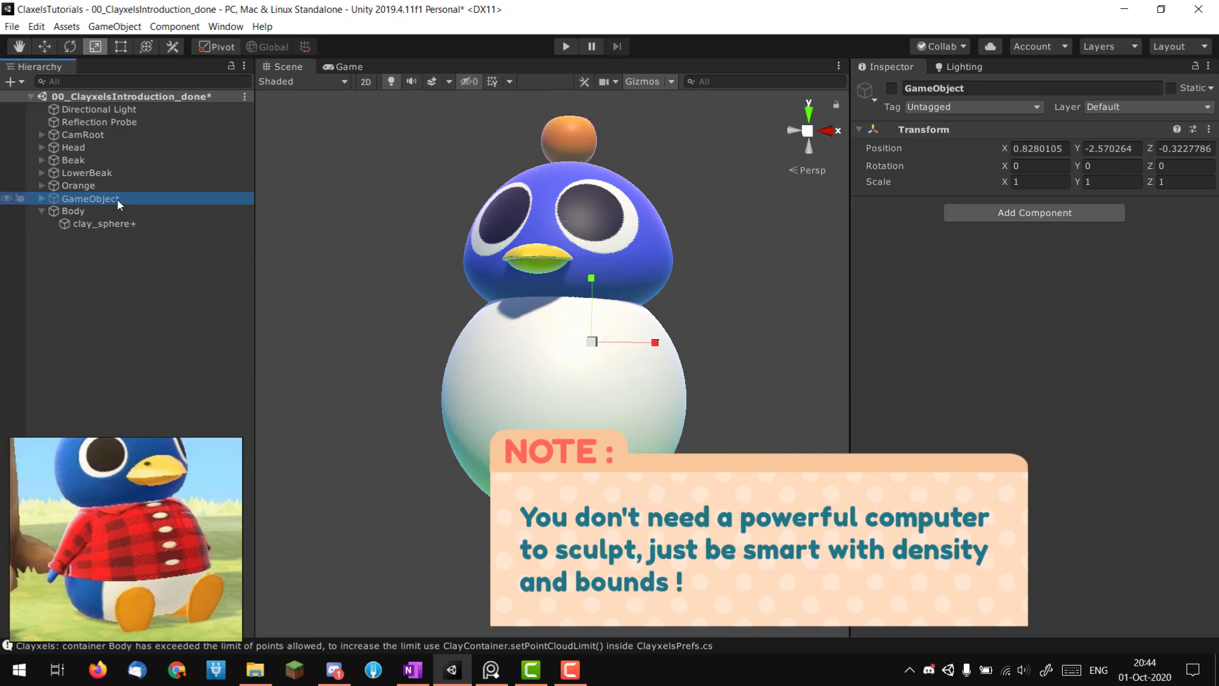
pyautogui.hotkey('alt', 'shift', 'a')
pyautogui.press('w')
pyautogui.keyDown('alt'); pyautogui.moveTo(541, 335); pyautogui.dragTo(340, 333); pyautogui.keyUp('alt')
# - Colour the Body's clay sphere pure red, FF0000
pyautogui.click(105, 224)
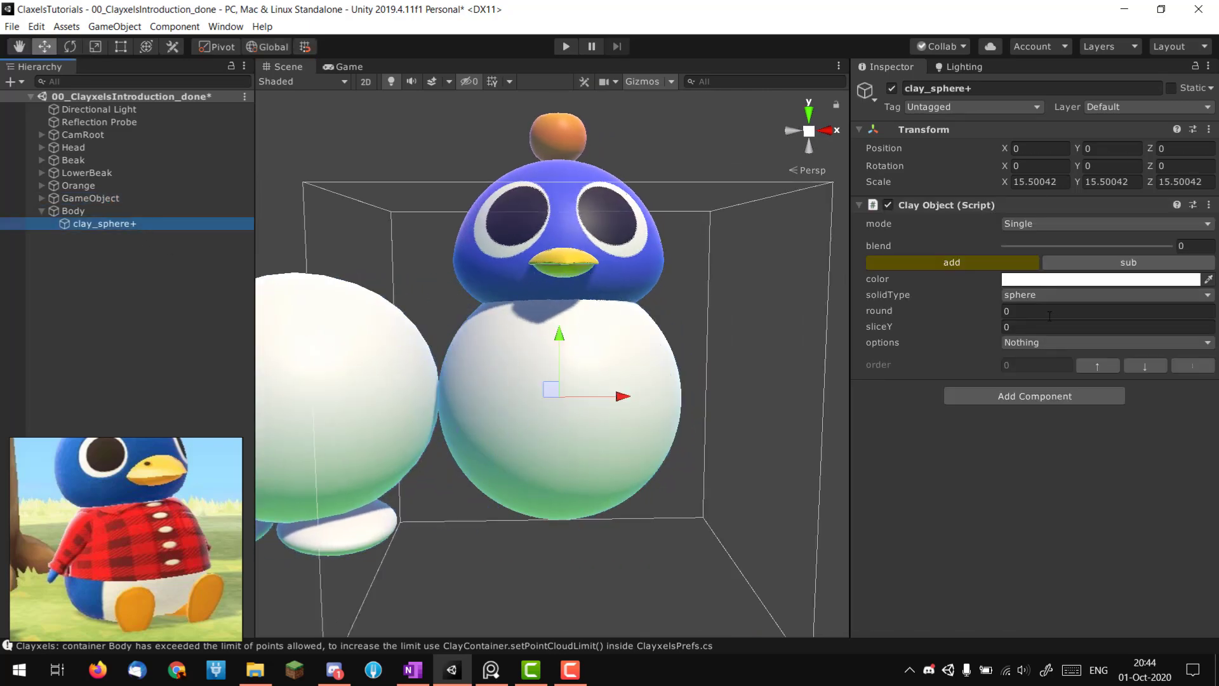
pyautogui.click(1048, 280)
pyautogui.moveTo(1045, 255); pyautogui.dragTo(1069, 231)
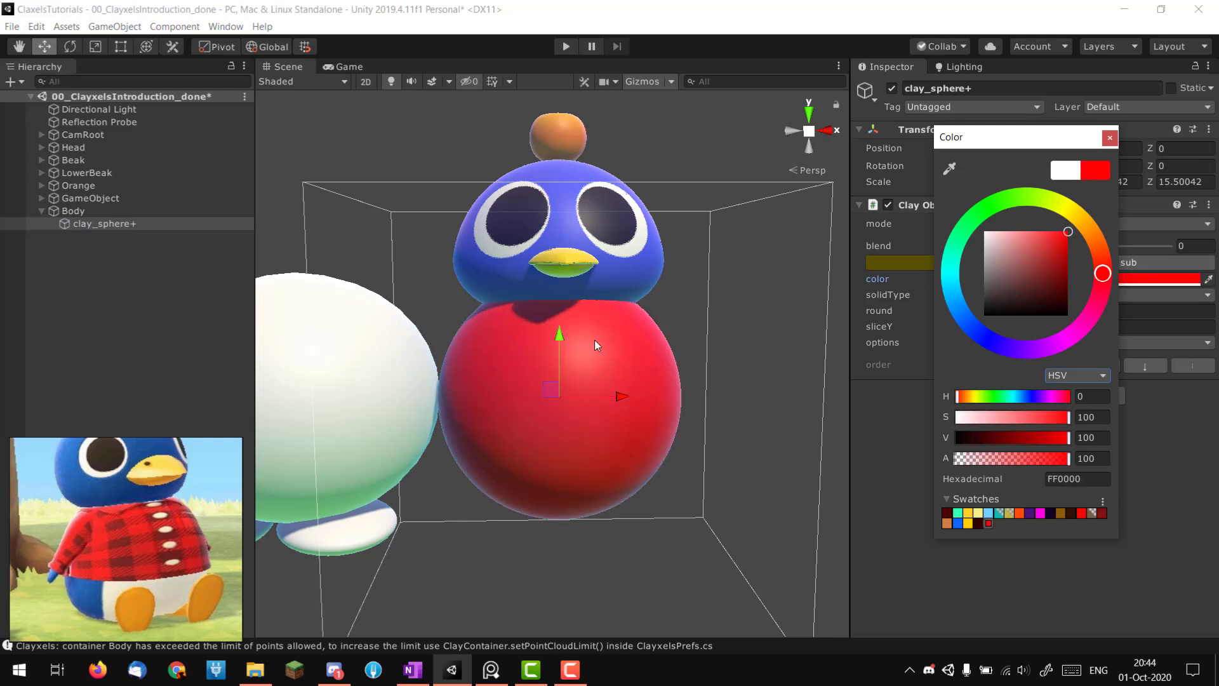
pyautogui.keyDown('alt'); pyautogui.moveTo(503, 350); pyautogui.dragTo(470, 407); pyautogui.keyUp('alt')
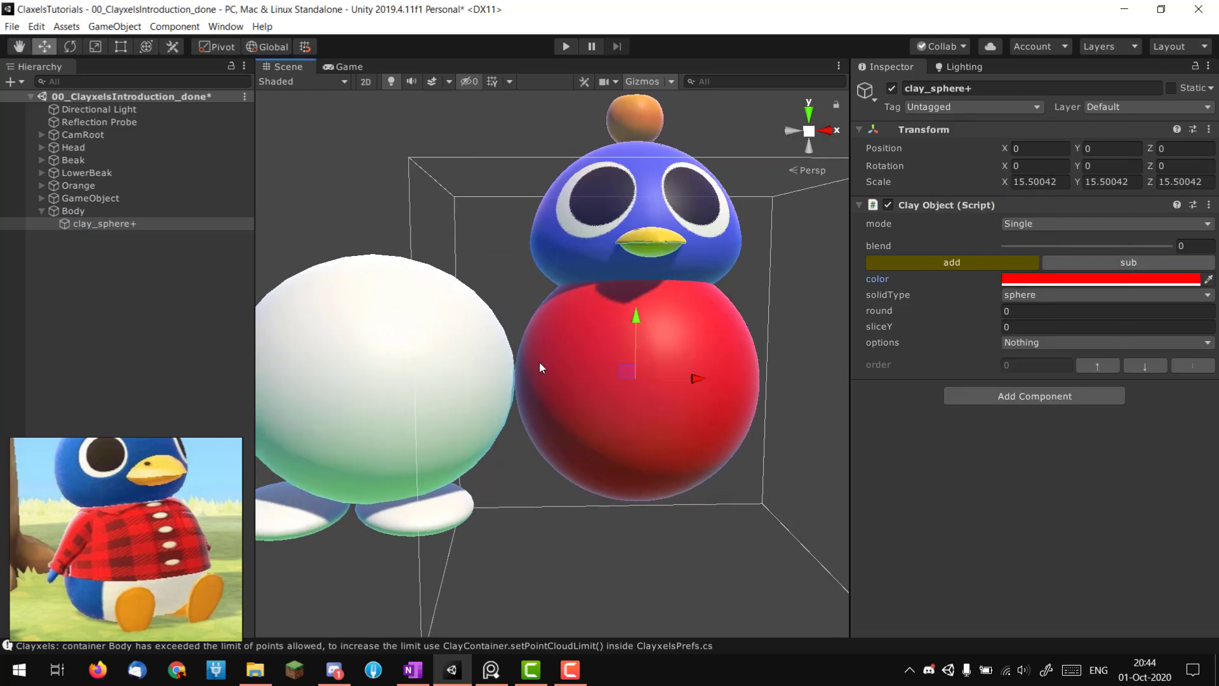
pyautogui.keyDown('alt'); pyautogui.moveTo(740, 351); pyautogui.dragTo(544, 379); pyautogui.keyUp('alt')
pyautogui.scroll(3, 544, 379)
pyautogui.keyDown('alt'); pyautogui.moveTo(685, 372); pyautogui.dragTo(816, 338); pyautogui.keyUp('alt')
pyautogui.scroll(2, 630, 375)
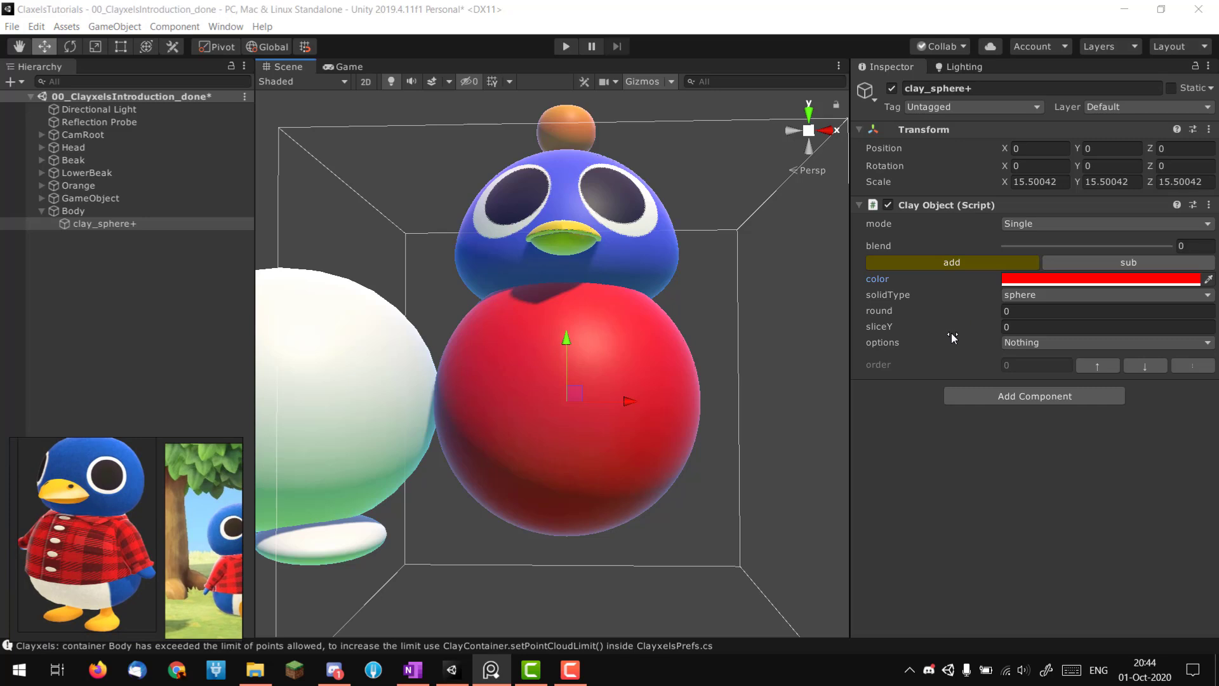
# - Flatten the underside of the red sphere with sliceY 28.93 and soften it with round 26.83
pyautogui.moveTo(944, 326); pyautogui.dragTo(1192, 330)
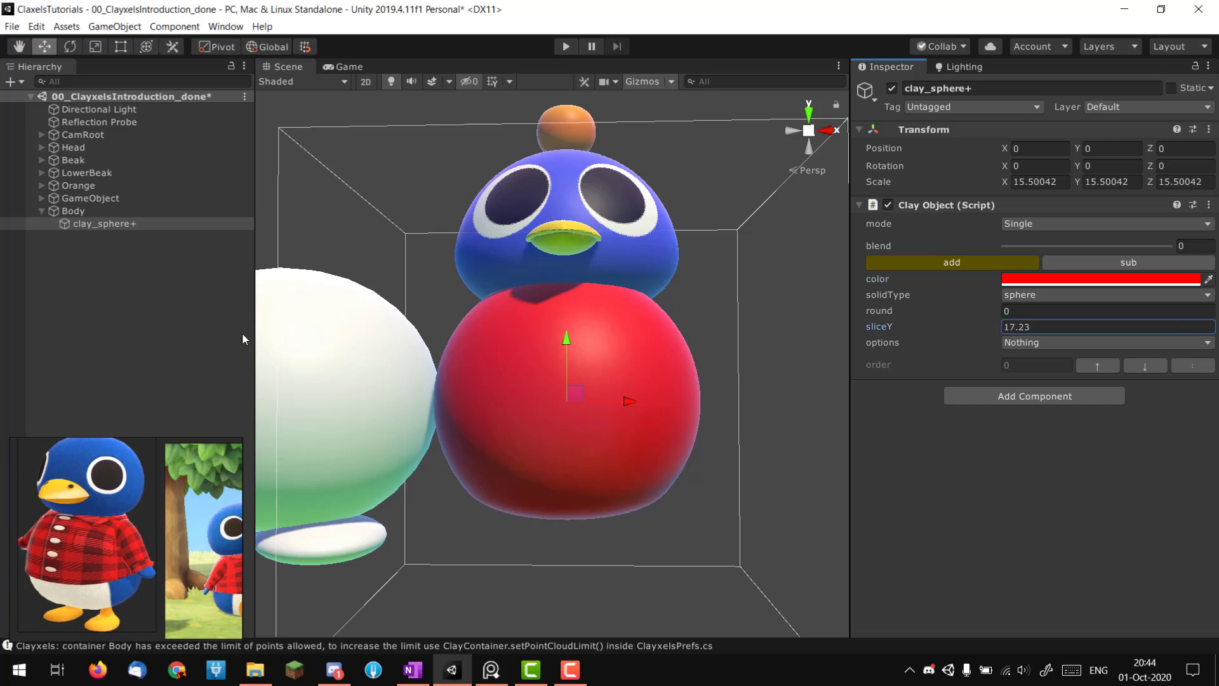
pyautogui.moveTo(242, 332); pyautogui.dragTo(517, 338)
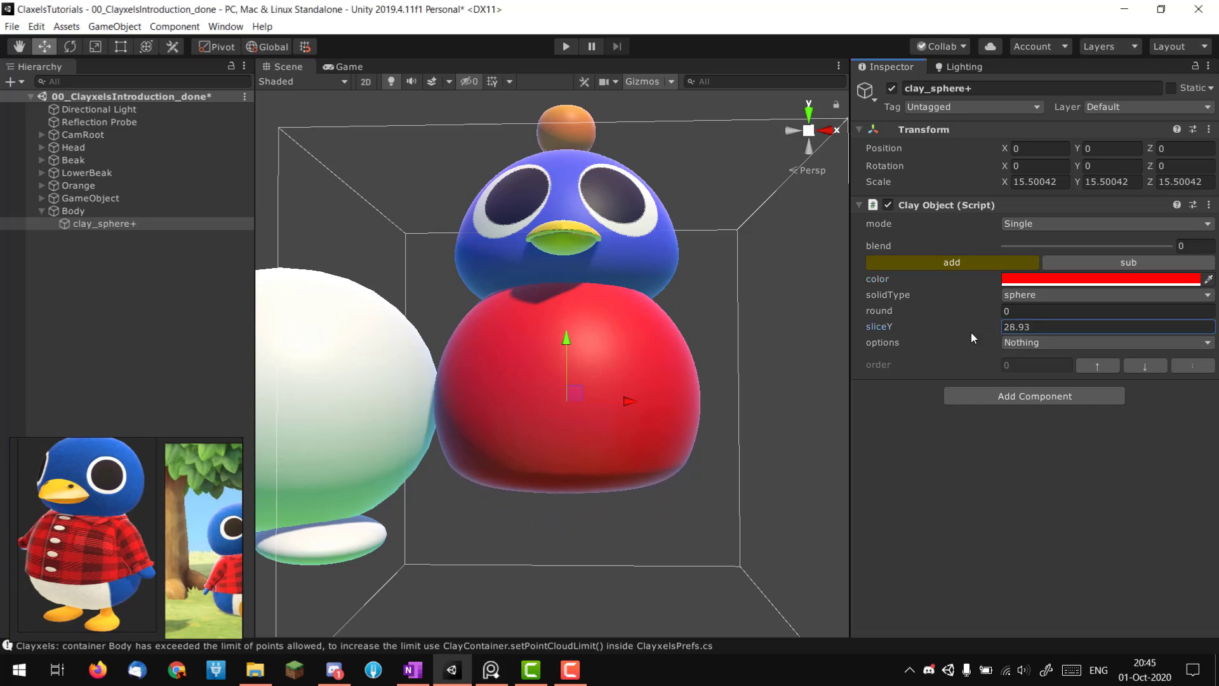
pyautogui.moveTo(923, 309); pyautogui.dragTo(1099, 321)
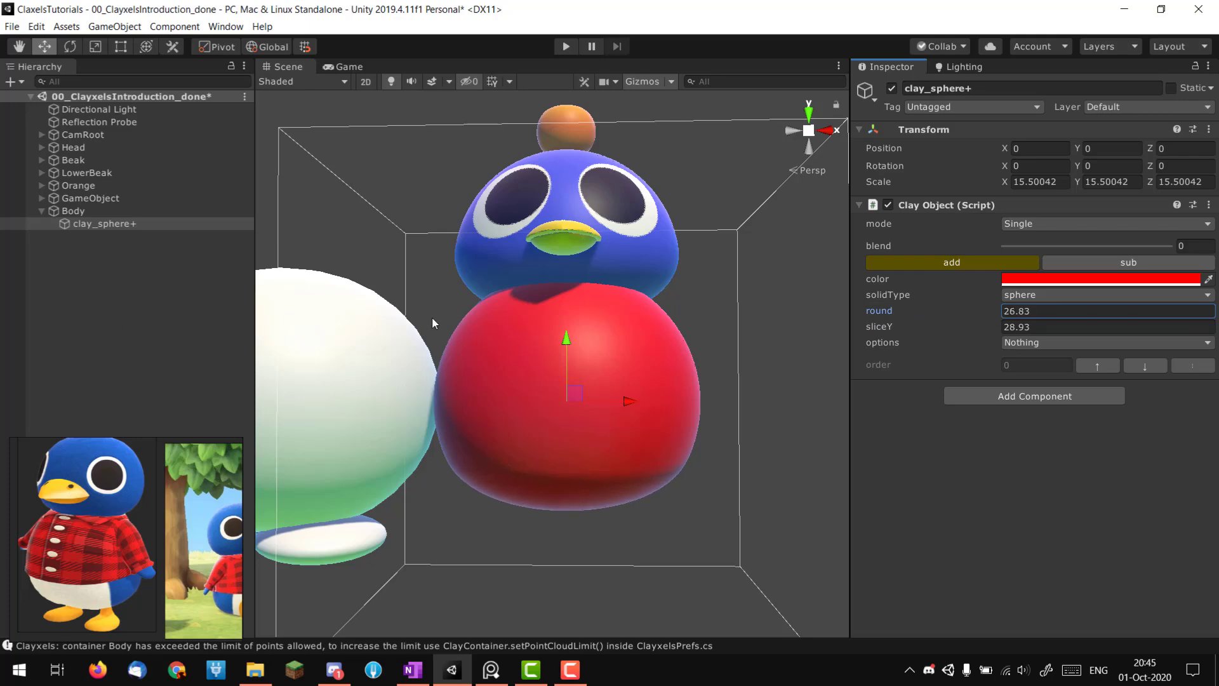
pyautogui.keyDown('alt'); pyautogui.moveTo(538, 340); pyautogui.dragTo(667, 348); pyautogui.keyUp('alt')
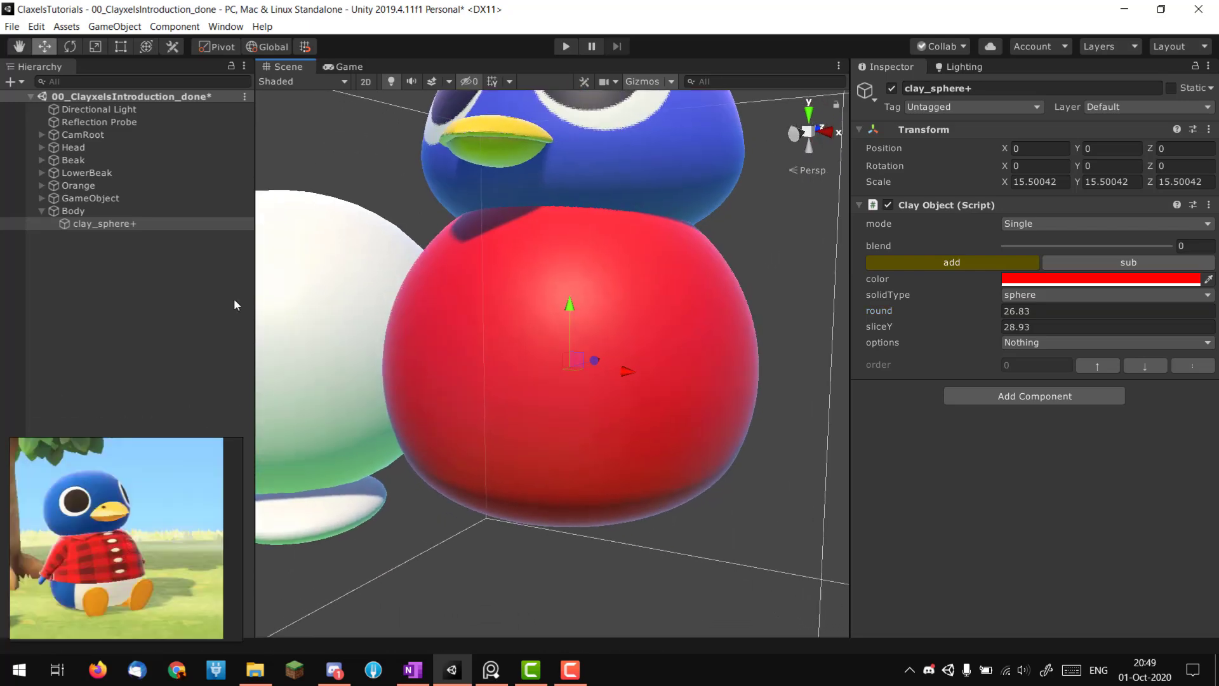
# - Duplicate the red clay sphere inside the Body container
pyautogui.click(116, 226)
pyautogui.click(108, 210)
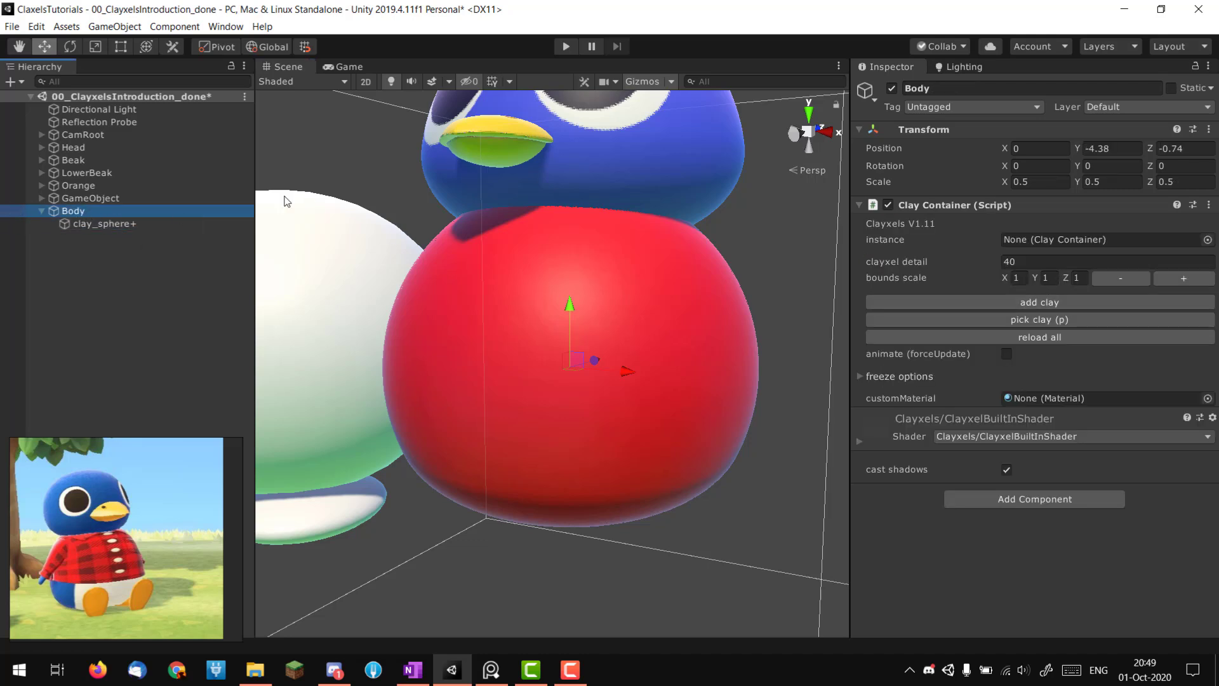
pyautogui.click(154, 221)
pyautogui.hotkey('ctrl', 'd')
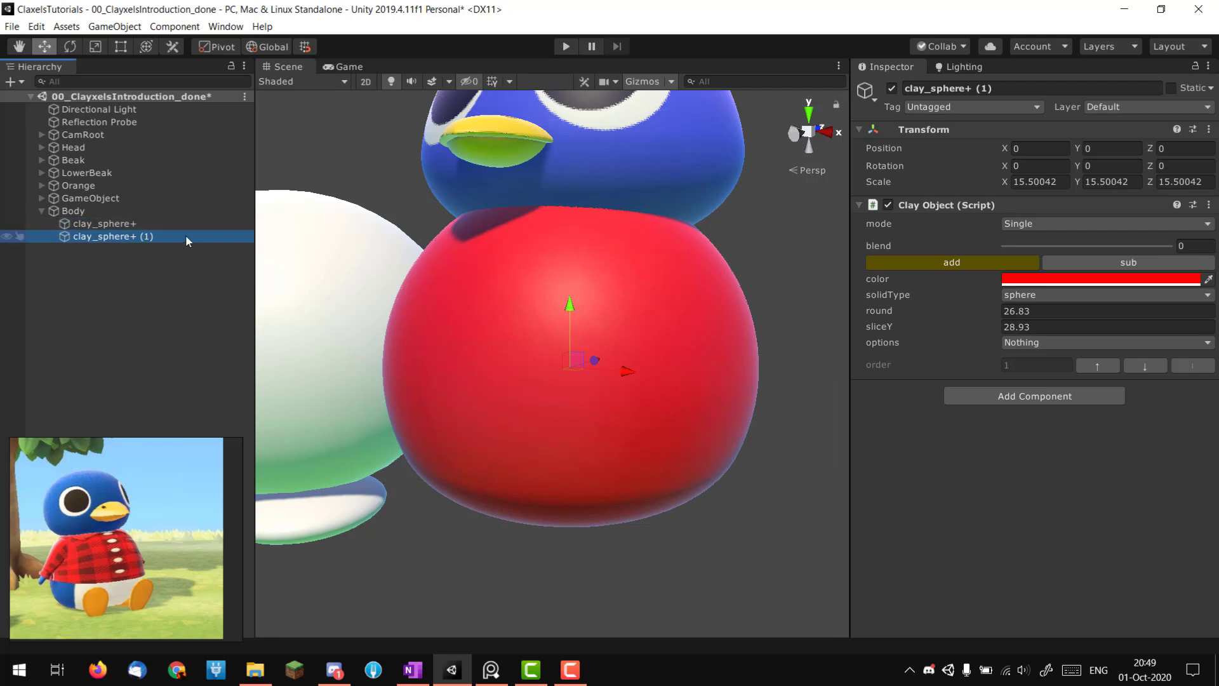
pyautogui.moveTo(569, 298); pyautogui.dragTo(554, 412)
# - Turn the duplicated sphere into a subtractive cube with a blend of 0.0001
pyautogui.click(1056, 294)
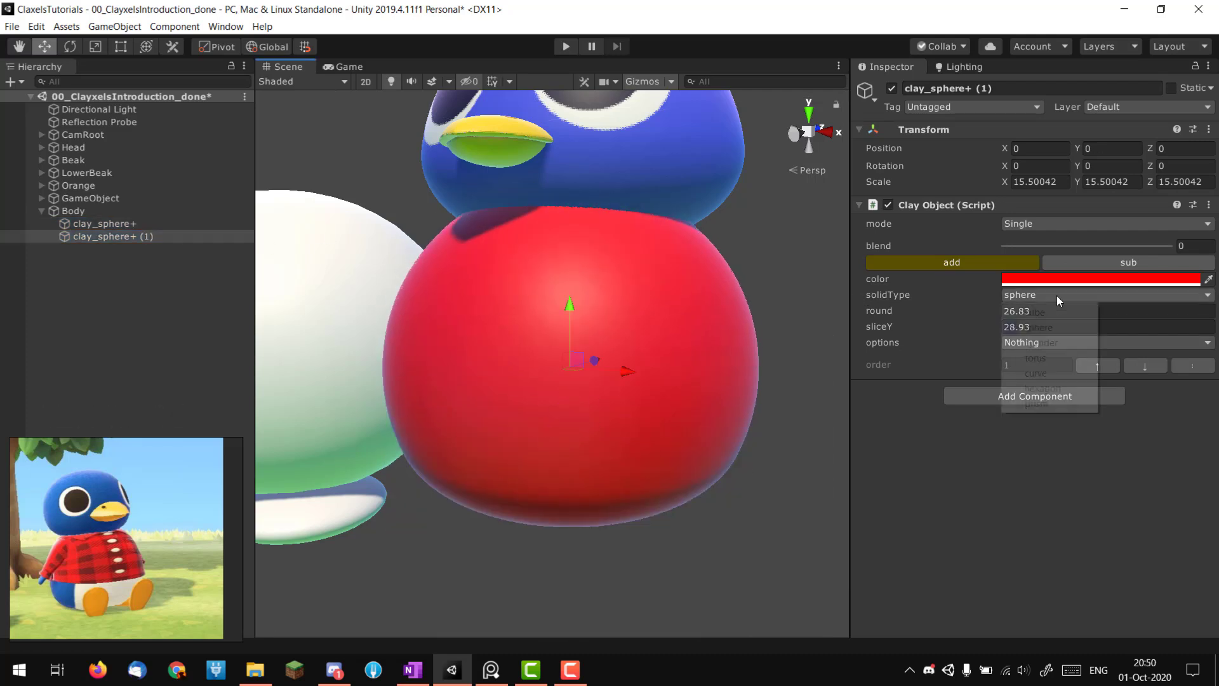
pyautogui.click(1049, 312)
pyautogui.moveTo(1022, 246); pyautogui.dragTo(942, 245)
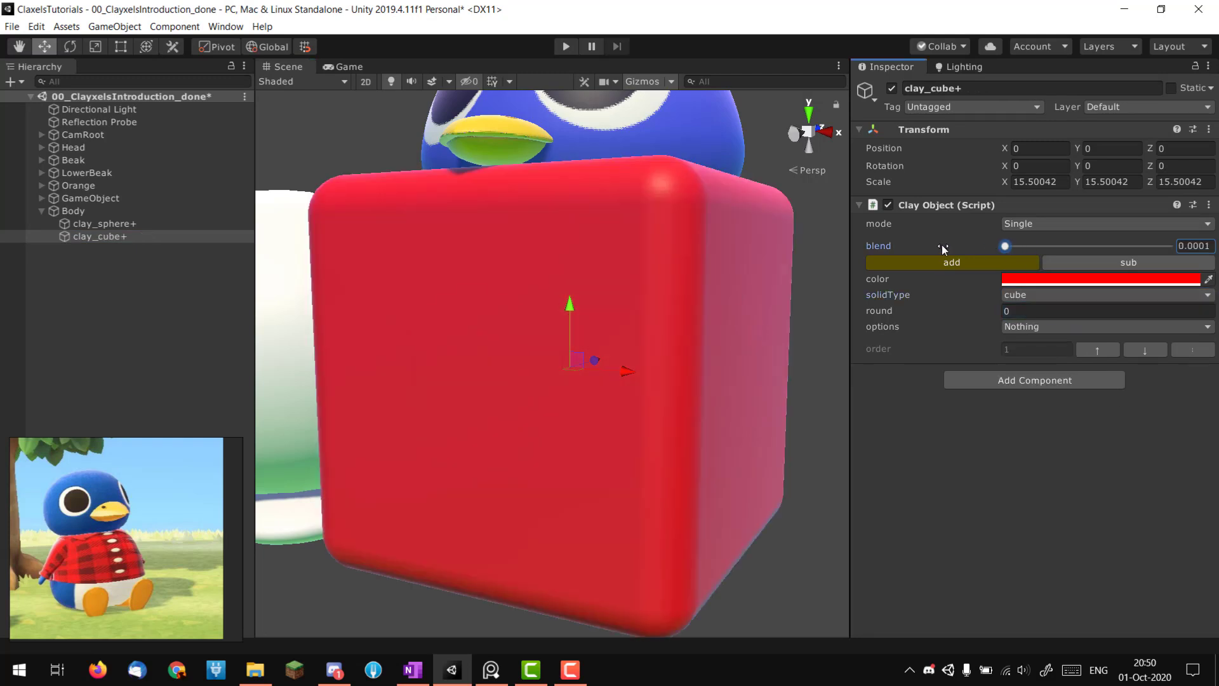
pyautogui.click(1080, 265)
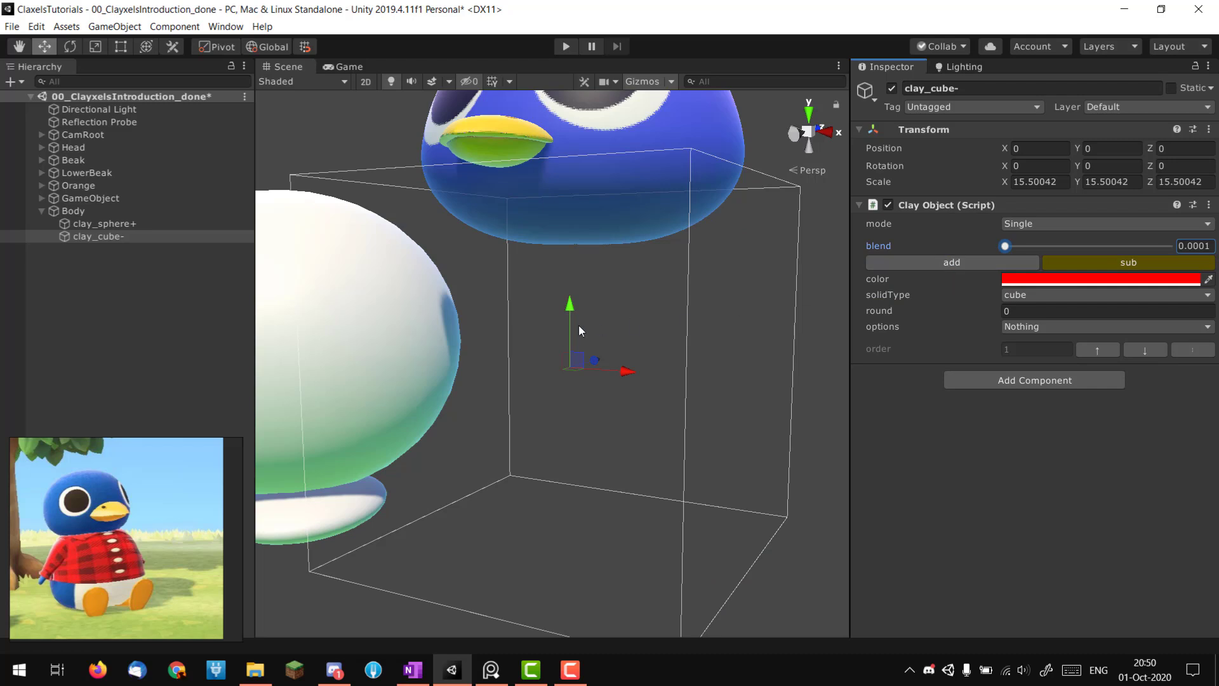
# - Lower the subtractive cube to Y -4.96 and scale it to about 25 × 9 × 23.6 to cut away the sphere's lower half
pyautogui.moveTo(571, 300); pyautogui.dragTo(570, 464)
pyautogui.keyDown('alt'); pyautogui.moveTo(663, 376); pyautogui.dragTo(566, 538); pyautogui.keyUp('alt')
pyautogui.press('r')
pyautogui.moveTo(605, 489); pyautogui.dragTo(630, 490)
pyautogui.keyDown('alt'); pyautogui.moveTo(650, 438); pyautogui.dragTo(445, 388, button='right'); pyautogui.keyUp('alt')
pyautogui.keyDown('alt'); pyautogui.moveTo(444, 388); pyautogui.dragTo(534, 362); pyautogui.keyUp('alt')
pyautogui.keyDown('alt'); pyautogui.moveTo(533, 362); pyautogui.dragTo(576, 414, button='right'); pyautogui.keyUp('alt')
pyautogui.press('w')
pyautogui.moveTo(559, 440); pyautogui.dragTo(546, 414)
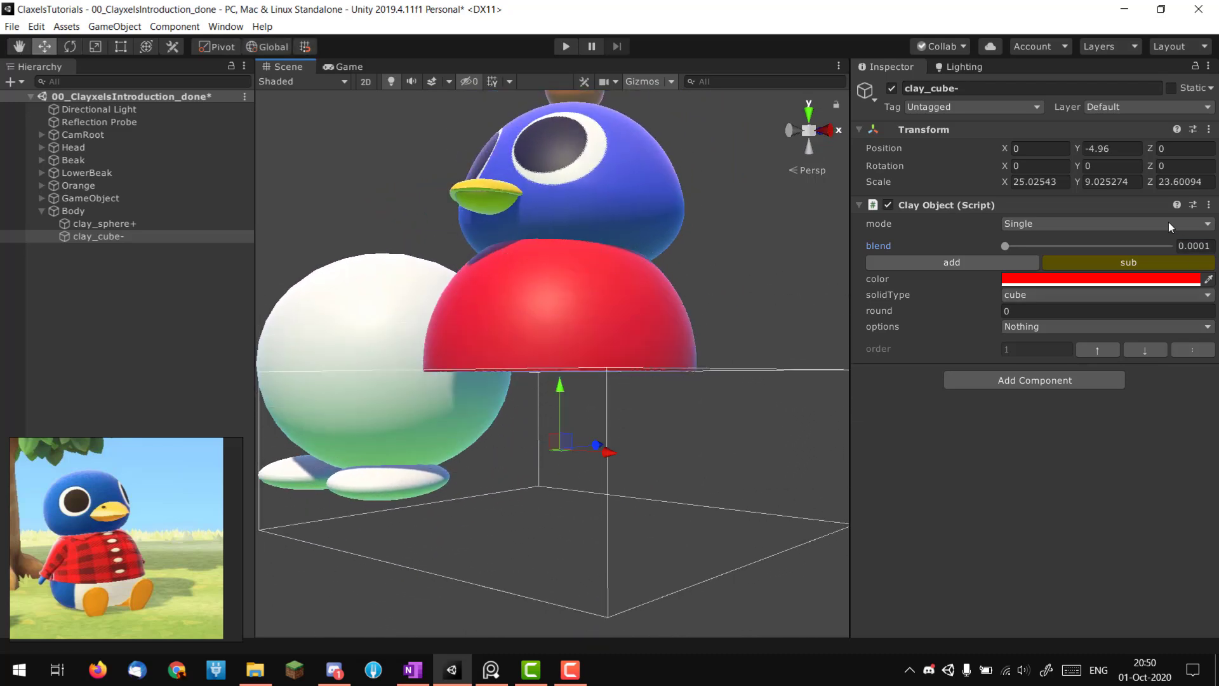
# - Raise the subtractive cube's blend to about 9.2 and lower the cube to Y -5.57
pyautogui.moveTo(1015, 248); pyautogui.dragTo(1019, 246)
pyautogui.keyDown('alt'); pyautogui.moveTo(667, 338); pyautogui.dragTo(760, 339); pyautogui.keyUp('alt')
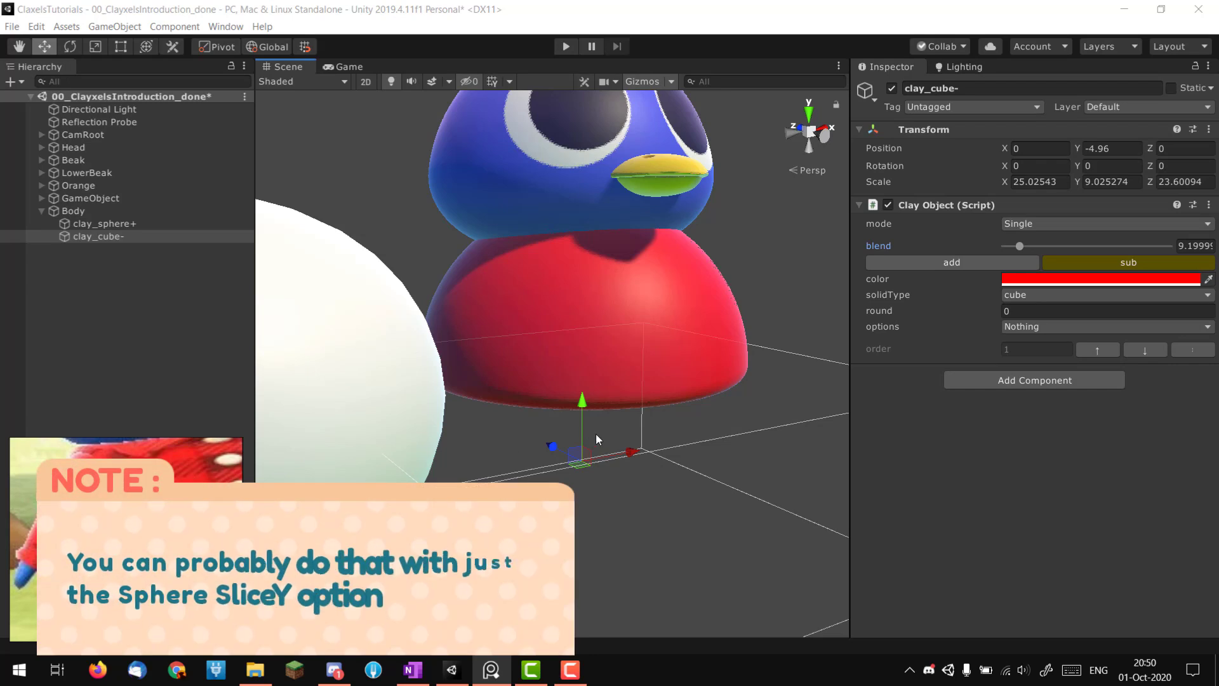
pyautogui.keyDown('alt'); pyautogui.moveTo(595, 433); pyautogui.dragTo(450, 400); pyautogui.keyUp('alt')
pyautogui.keyDown('alt'); pyautogui.moveTo(450, 399); pyautogui.dragTo(519, 401, button='right'); pyautogui.keyUp('alt')
pyautogui.moveTo(570, 416); pyautogui.dragTo(570, 432)
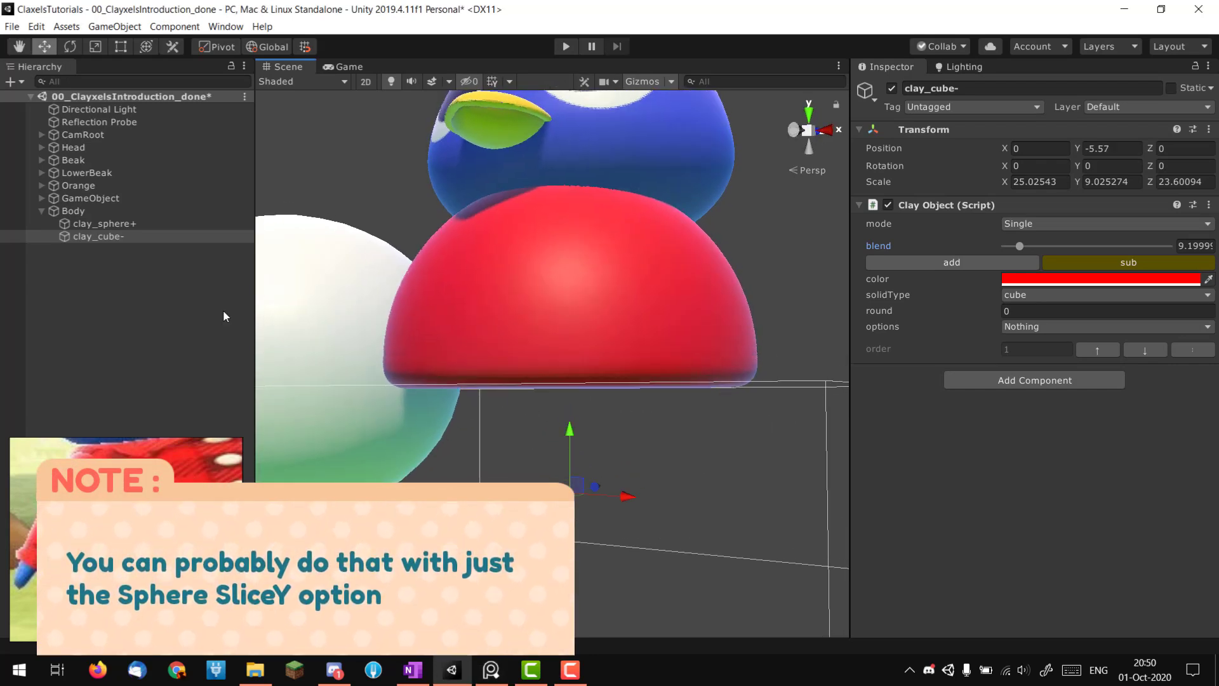
# - Duplicate the red clay sphere and move the copy down to Y -4.5 as the lower body
pyautogui.click(120, 225)
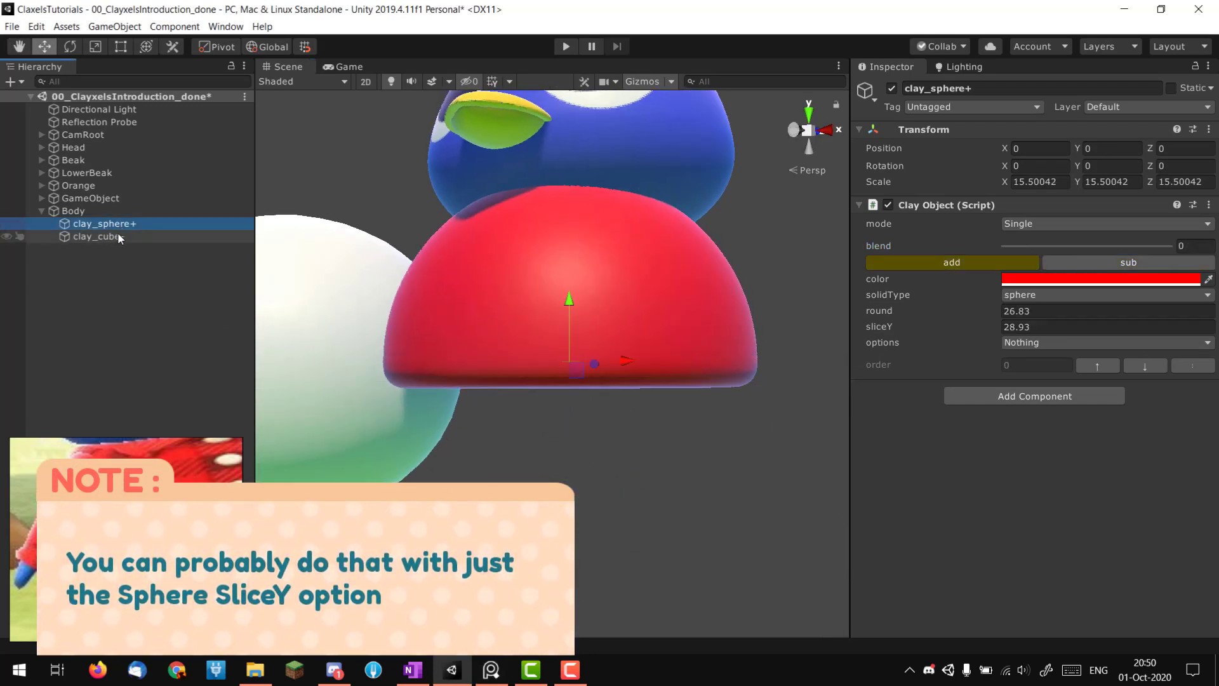
pyautogui.hotkey('ctrl', 'd')
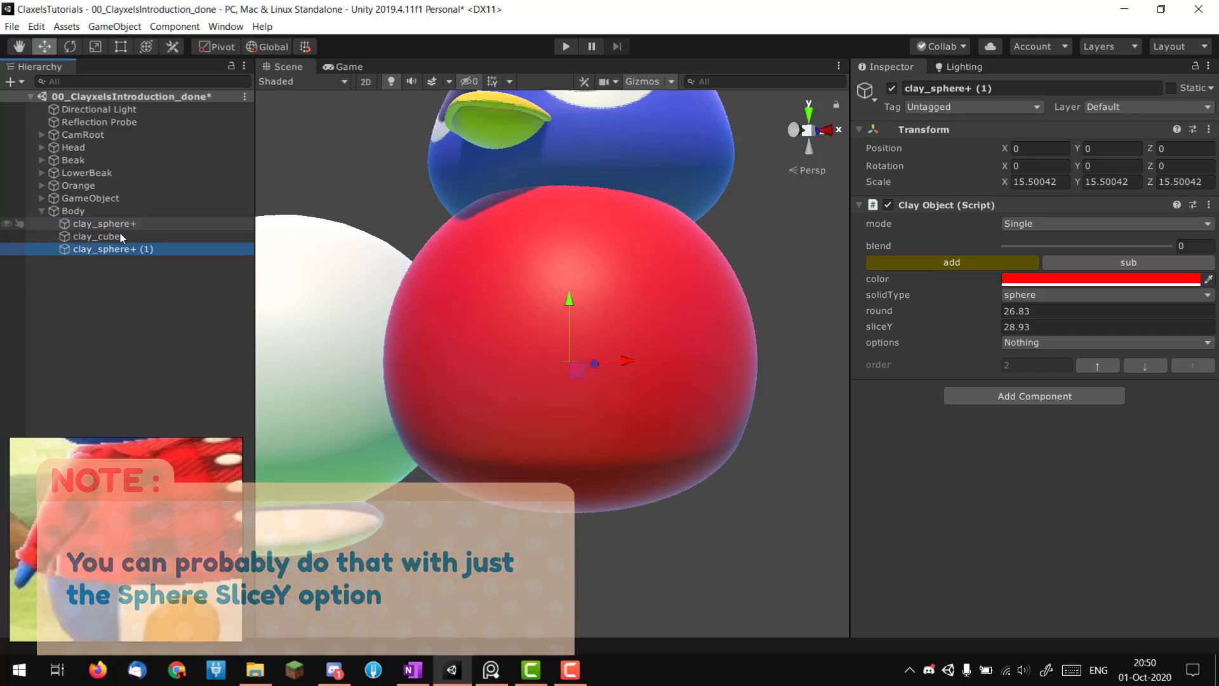
pyautogui.moveTo(573, 305); pyautogui.dragTo(570, 430)
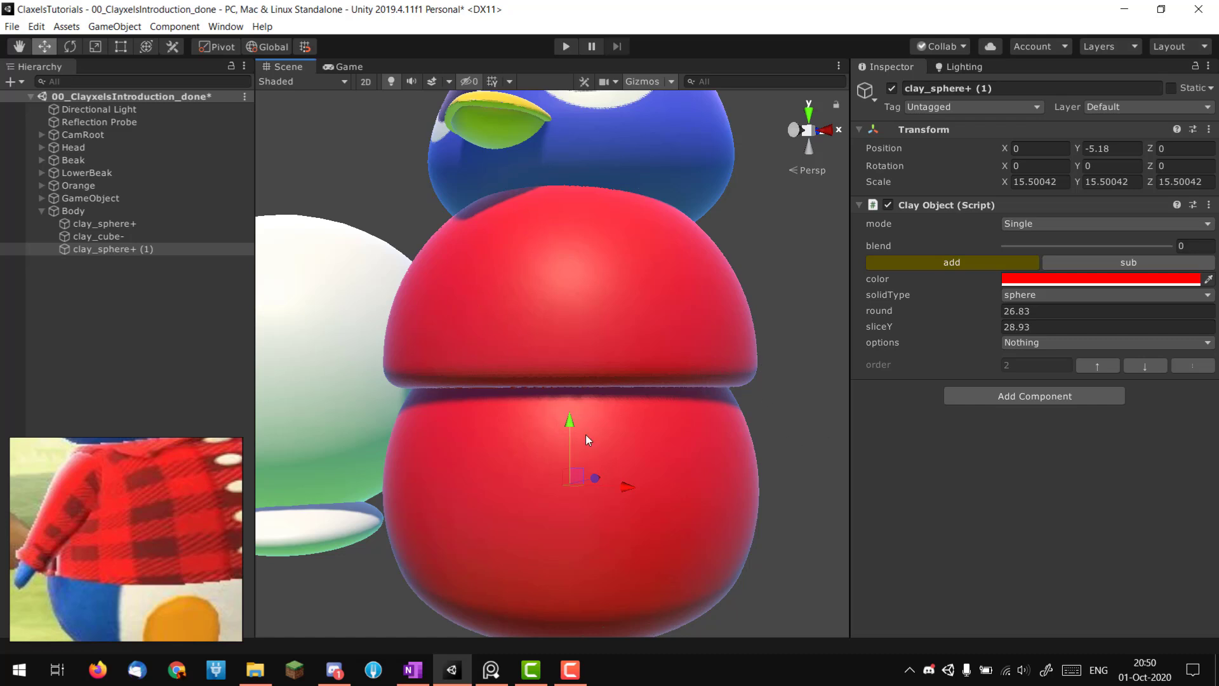
pyautogui.moveTo(585, 434); pyautogui.dragTo(585, 387)
# - Colour the lower body sphere blue and set its round and sliceY values to 0
pyautogui.click(1040, 279)
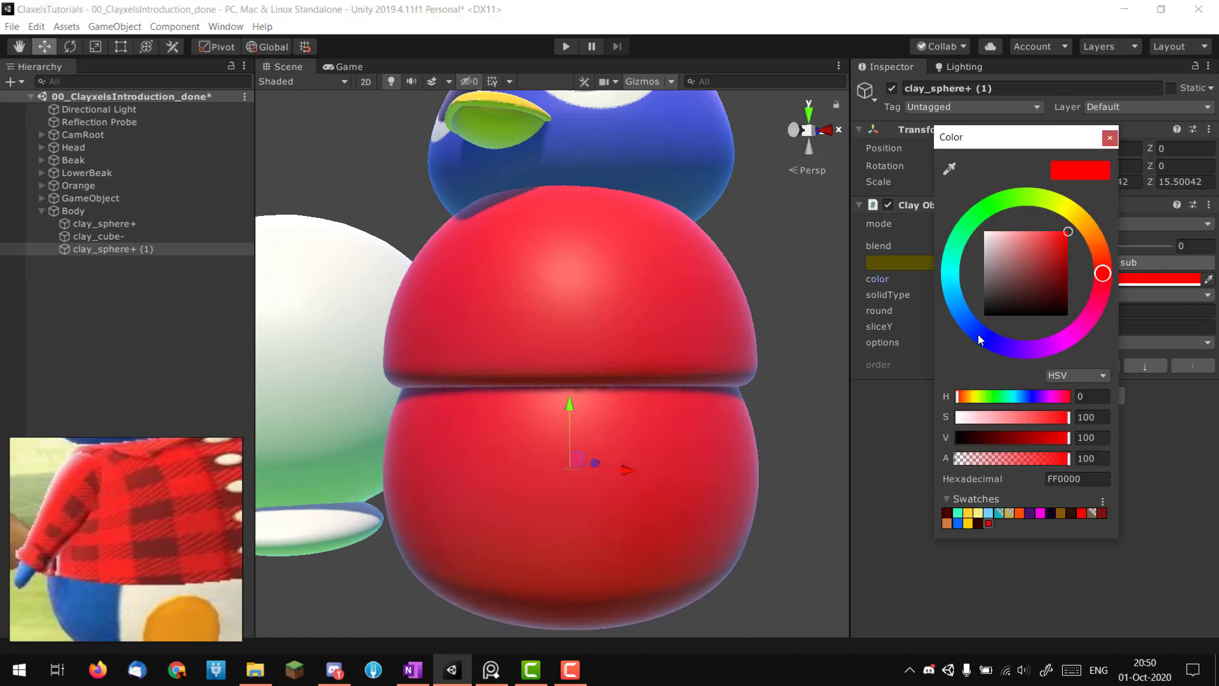
pyautogui.click(975, 337)
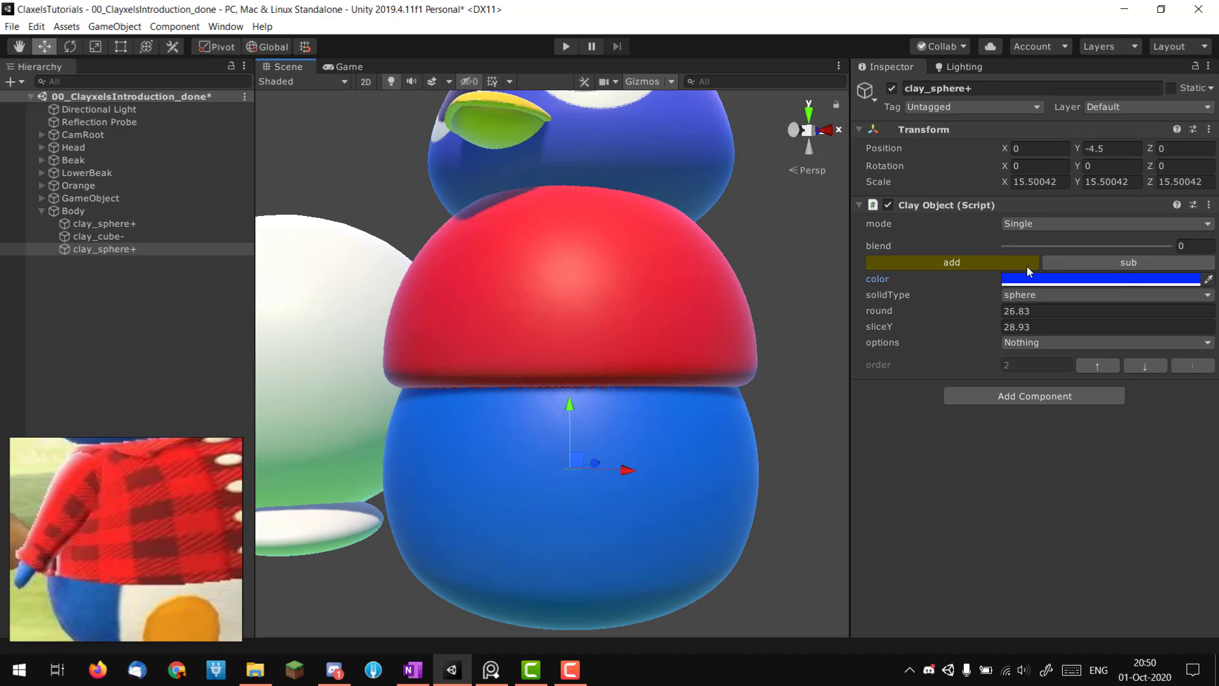
pyautogui.click(1033, 324)
pyautogui.click(1037, 311)
pyautogui.write('0')
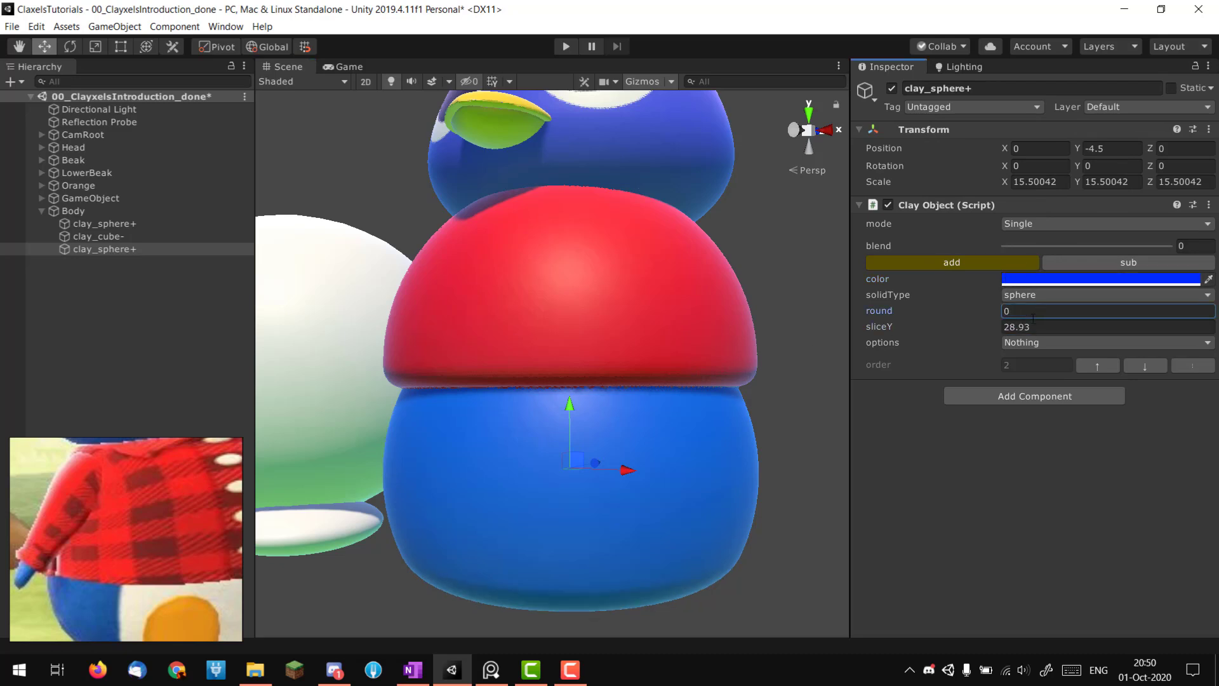
pyautogui.click(1031, 327)
pyautogui.write('0')
# - Raise the blue sphere to Y -0.42 and scale it uniformly to about 14.43 so it sits inside the red shirt
pyautogui.keyDown('alt'); pyautogui.moveTo(611, 468); pyautogui.dragTo(539, 311); pyautogui.keyUp('alt')
pyautogui.scroll(3, 640, 345)
pyautogui.press('r')
pyautogui.keyDown('alt'); pyautogui.moveTo(641, 346); pyautogui.dragTo(552, 382); pyautogui.keyUp('alt')
pyautogui.keyDown('alt'); pyautogui.moveTo(551, 395); pyautogui.dragTo(512, 418); pyautogui.keyUp('alt')
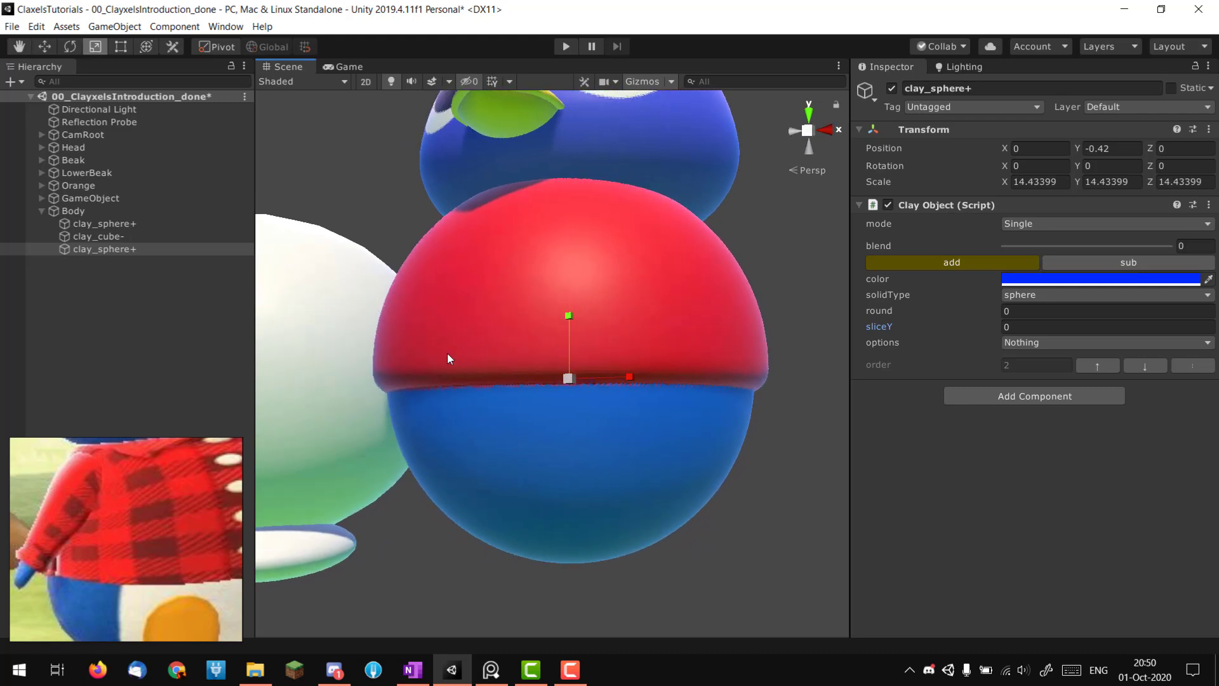
pyautogui.keyDown('alt'); pyautogui.moveTo(492, 338); pyautogui.dragTo(453, 375); pyautogui.keyUp('alt')
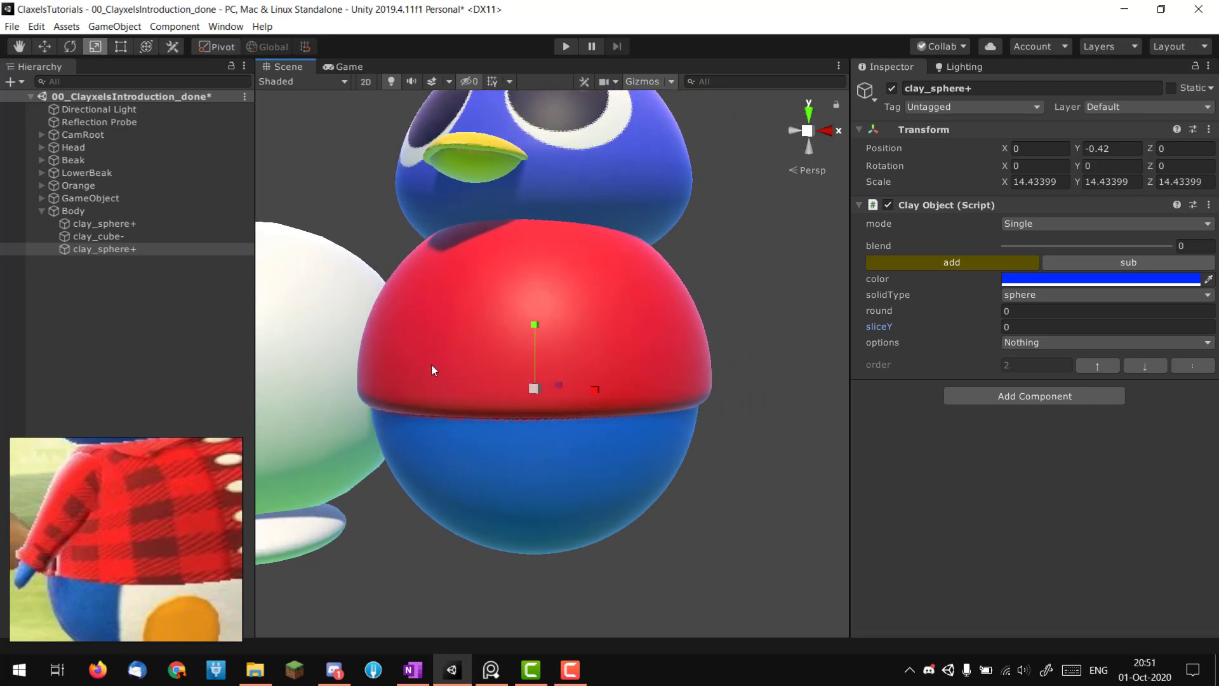
# - Duplicate the blue lower body sphere, change the copy to a cube, scale it uniformly to about 4.52 and move it to X 4.36, Z -5.21
pyautogui.click(139, 237)
pyautogui.click(123, 249)
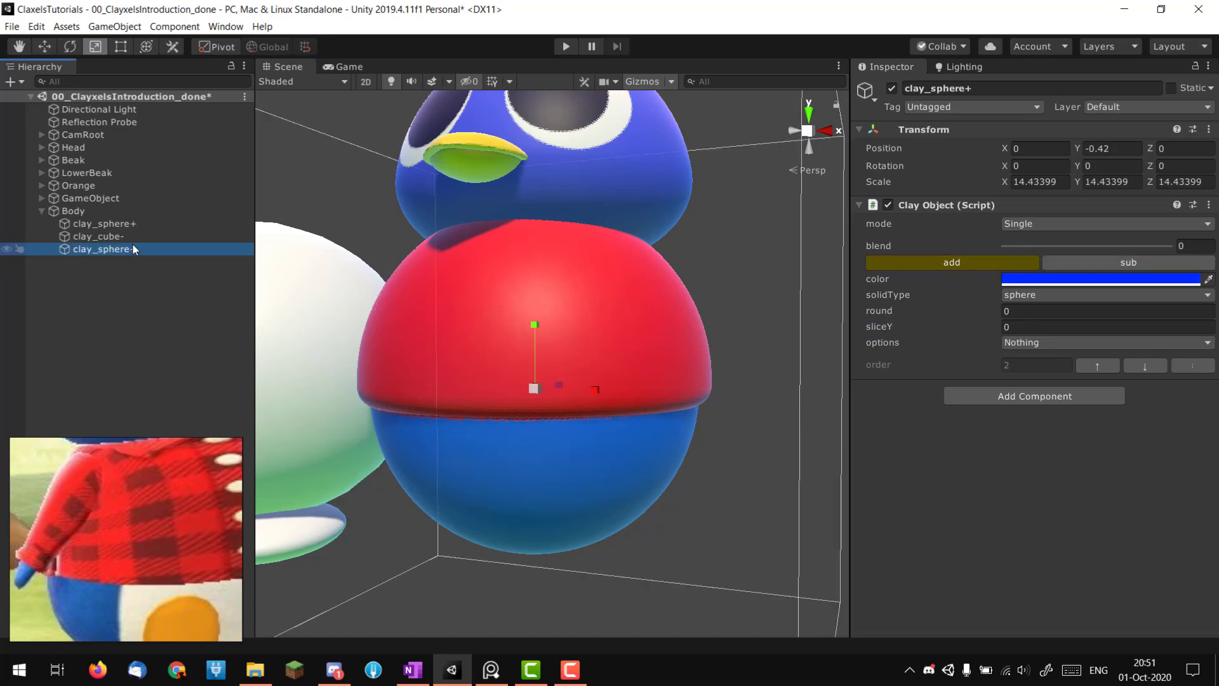
pyautogui.hotkey('ctrl', 'd')
pyautogui.click(1105, 295)
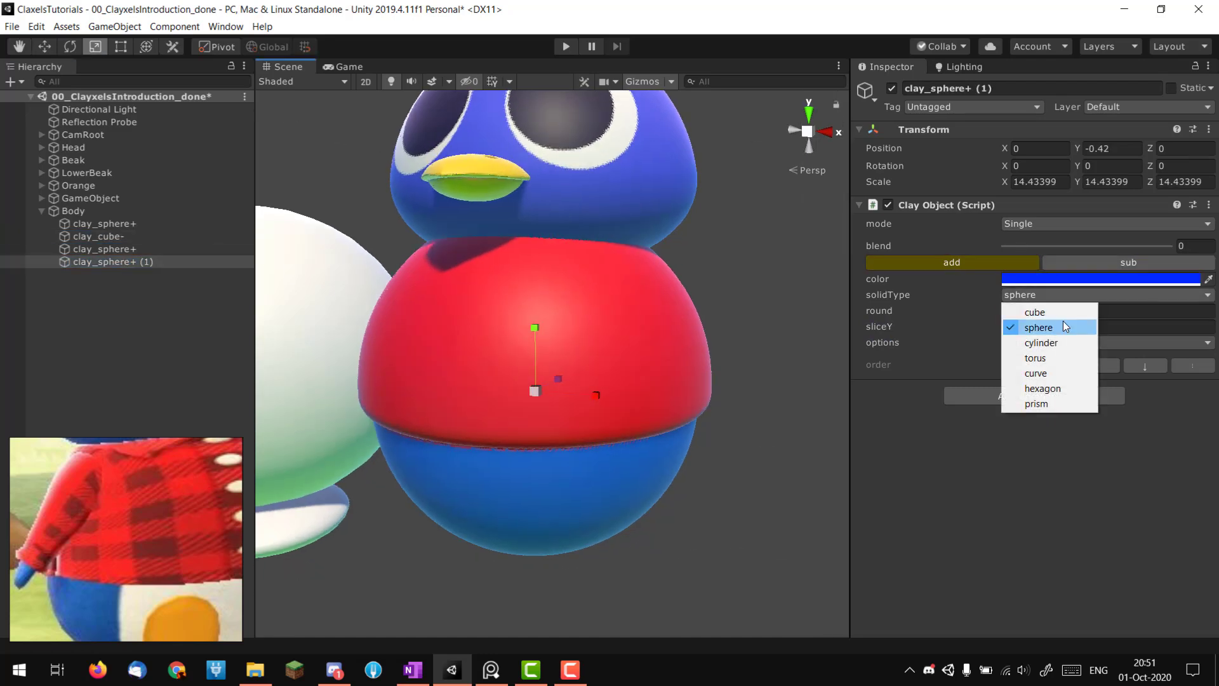
pyautogui.click(1025, 308)
pyautogui.keyDown('alt'); pyautogui.moveTo(559, 435); pyautogui.dragTo(489, 433); pyautogui.keyUp('alt')
pyautogui.press('w')
pyautogui.moveTo(532, 391)
pyautogui.mouseDown()
pyautogui.moveTo(523, 426)
pyautogui.moveTo(520, 411)
pyautogui.mouseUp()
pyautogui.press('r')
pyautogui.moveTo(519, 407); pyautogui.dragTo(508, 438)
pyautogui.press('w')
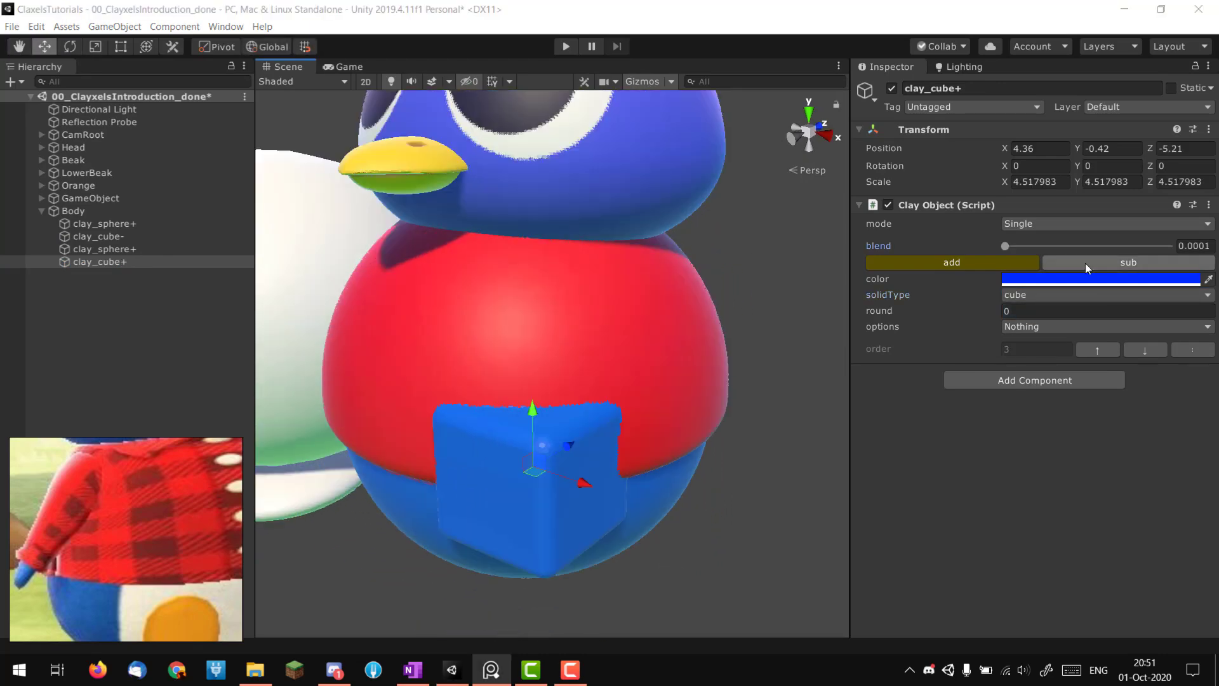
# - Make the blue cube subtractive with a blend of 1 and move it to X 4.47, Y -0.13
pyautogui.click(1084, 262)
pyautogui.moveTo(1008, 245); pyautogui.dragTo(962, 248)
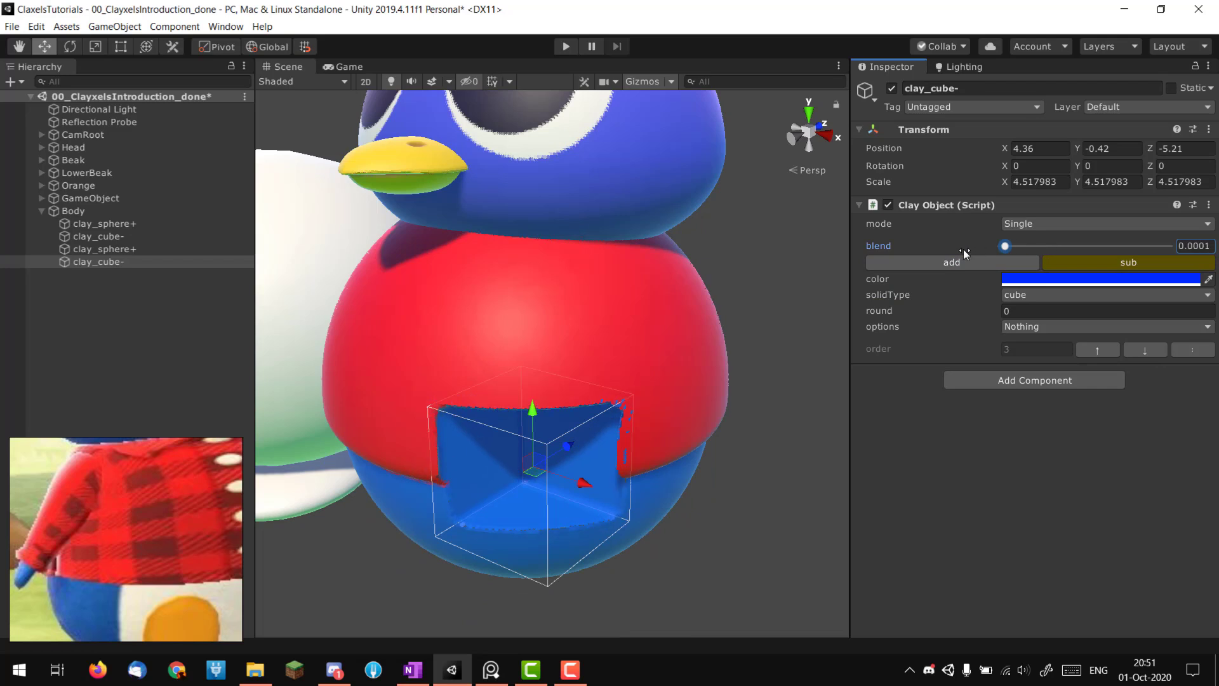
pyautogui.keyDown('alt'); pyautogui.moveTo(618, 366); pyautogui.dragTo(665, 396); pyautogui.keyUp('alt')
pyautogui.click(1007, 245)
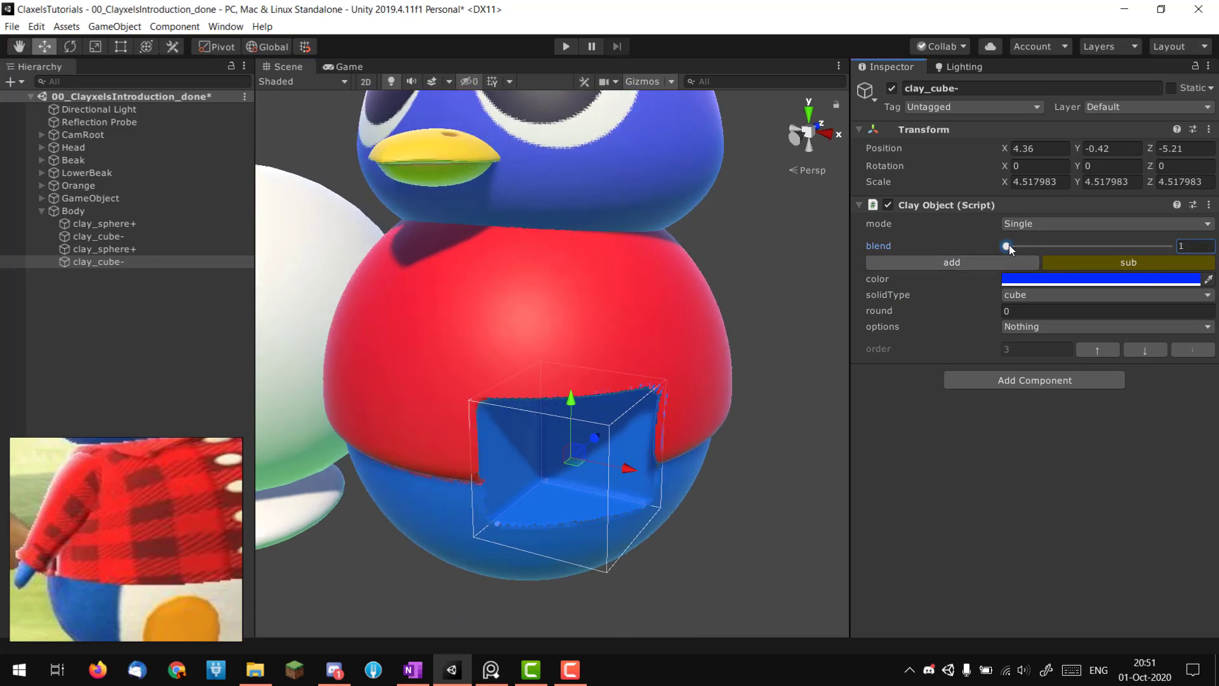
pyautogui.moveTo(579, 464)
pyautogui.mouseDown()
pyautogui.moveTo(570, 482)
pyautogui.moveTo(565, 455)
pyautogui.moveTo(583, 456)
pyautogui.mouseUp()
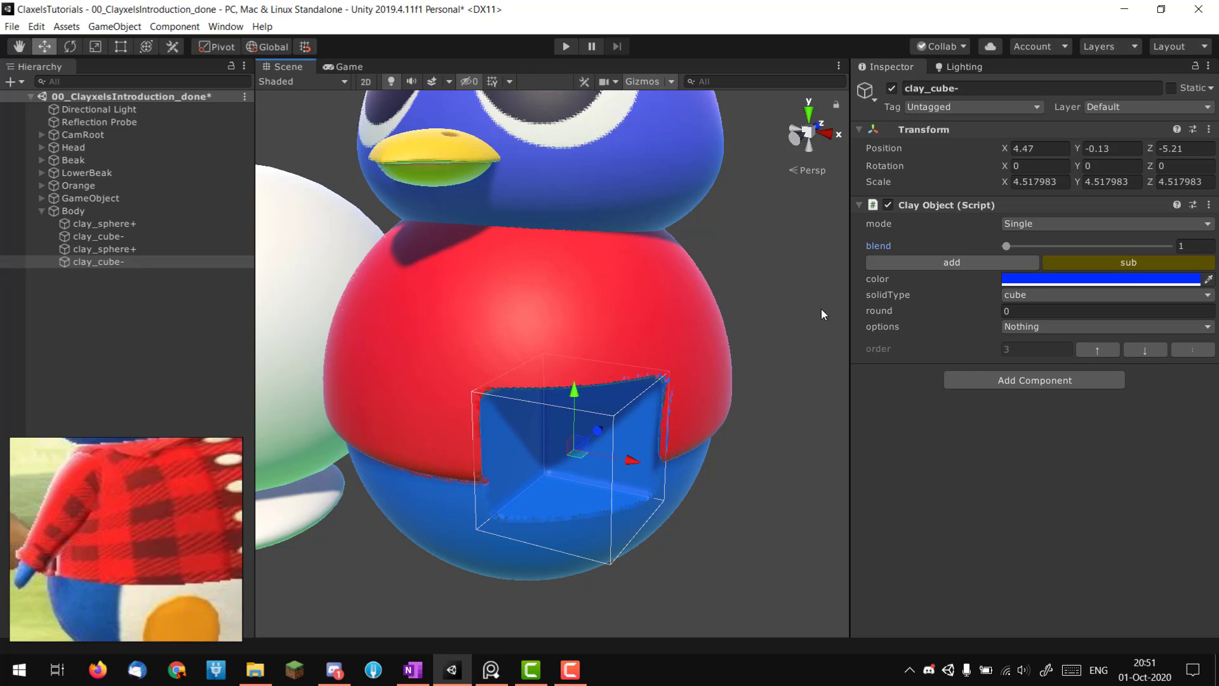
# - Add a new clay cube to Body, scale it to about 1.71 and place it at X 4, Z -5.62 inside the cut-out
pyautogui.click(73, 210)
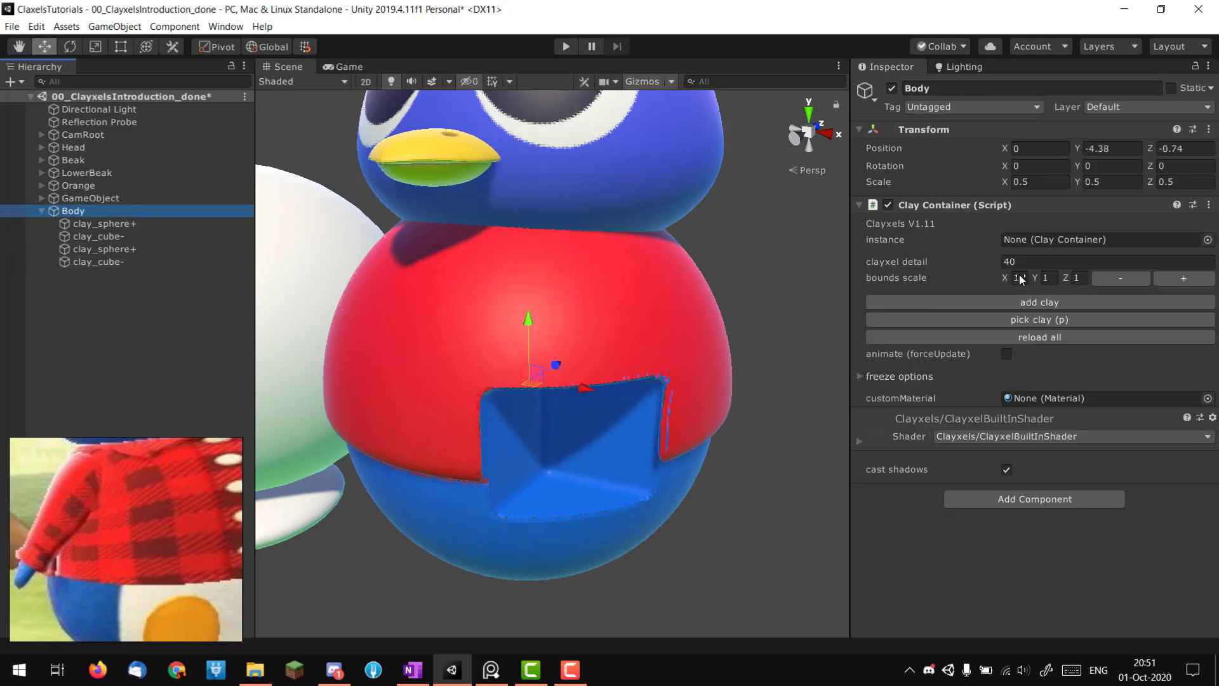
pyautogui.click(1020, 302)
pyautogui.scroll(-3, 550, 369)
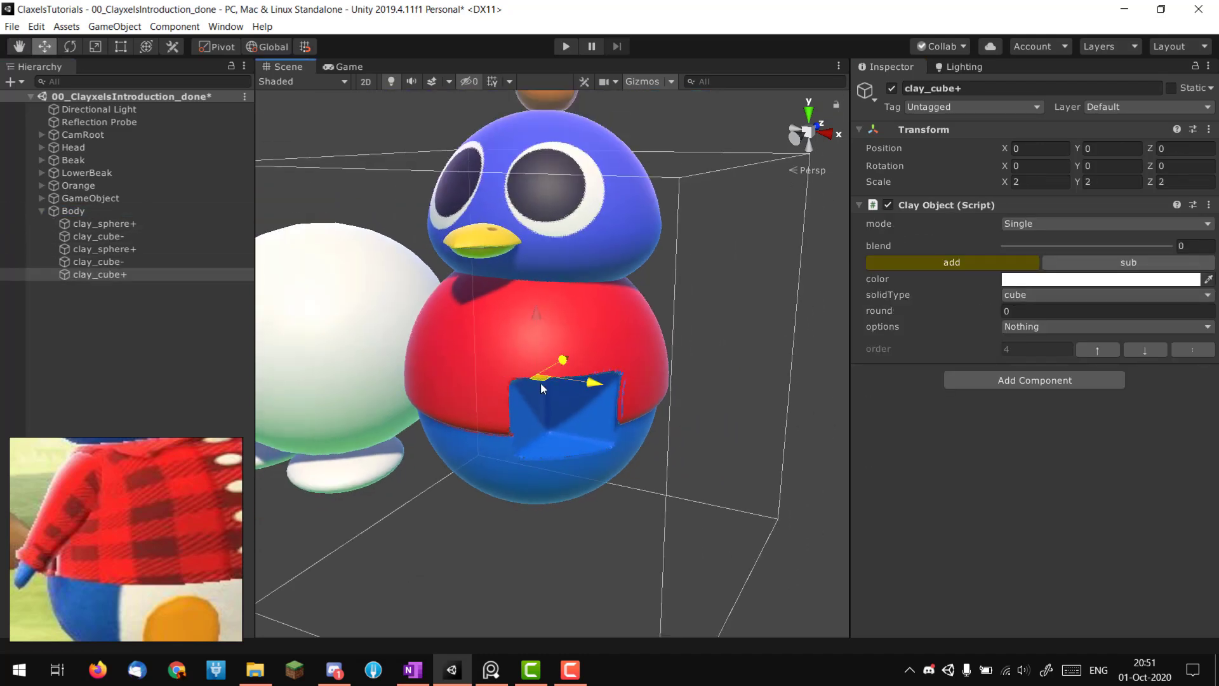
pyautogui.press('r')
pyautogui.moveTo(540, 382); pyautogui.dragTo(555, 446)
pyautogui.scroll(3, 555, 446)
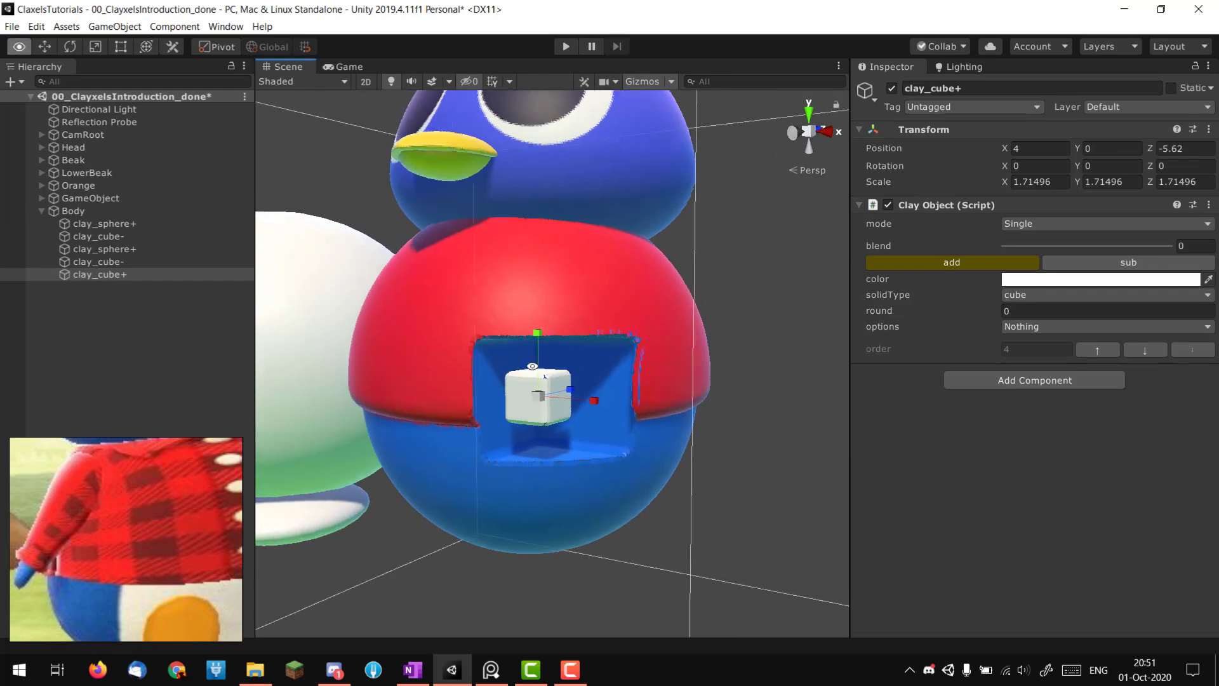
pyautogui.keyDown('alt'); pyautogui.moveTo(532, 367); pyautogui.dragTo(508, 311); pyautogui.keyUp('alt')
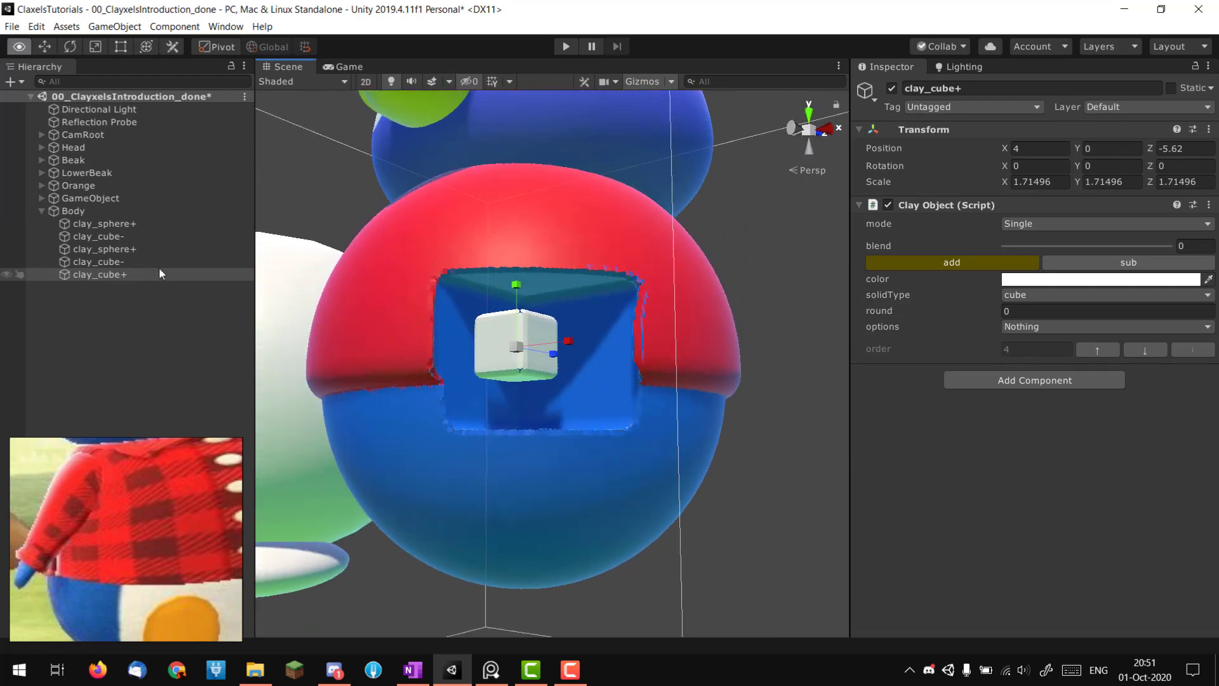
# - Reorder the blue subtractive cube below the white cube in Body and move the white cube to X 4.29, Z -4.83
pyautogui.click(97, 261)
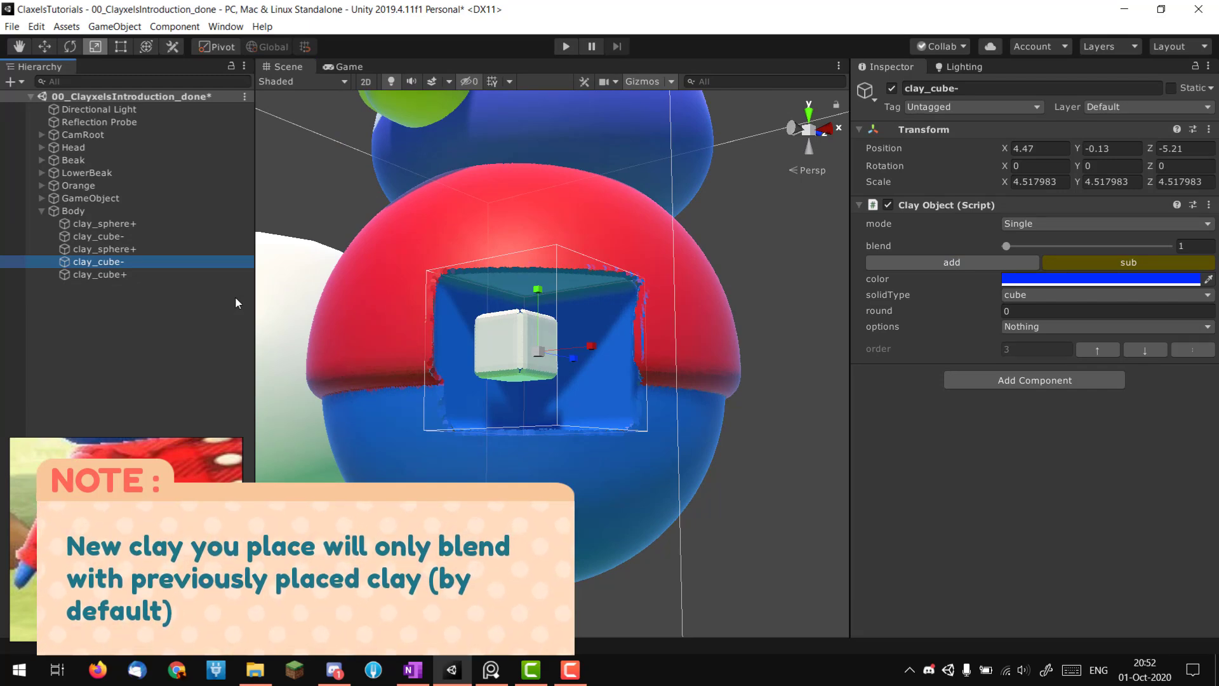
pyautogui.click(158, 219)
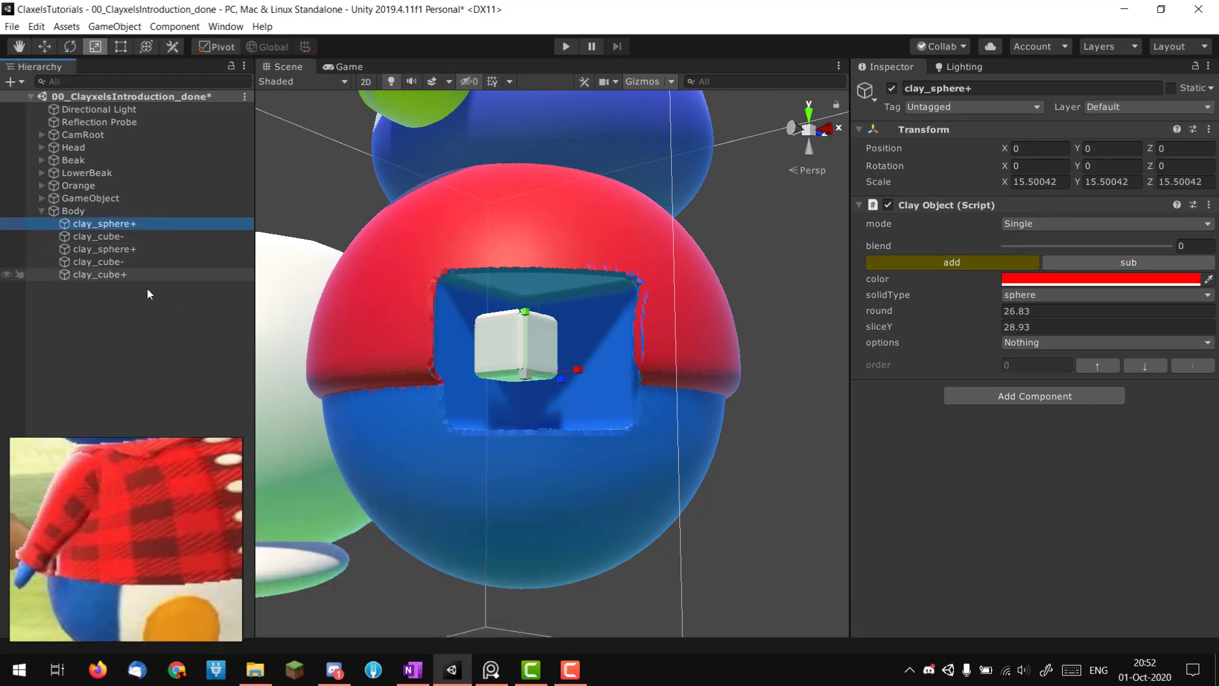
pyautogui.click(108, 261)
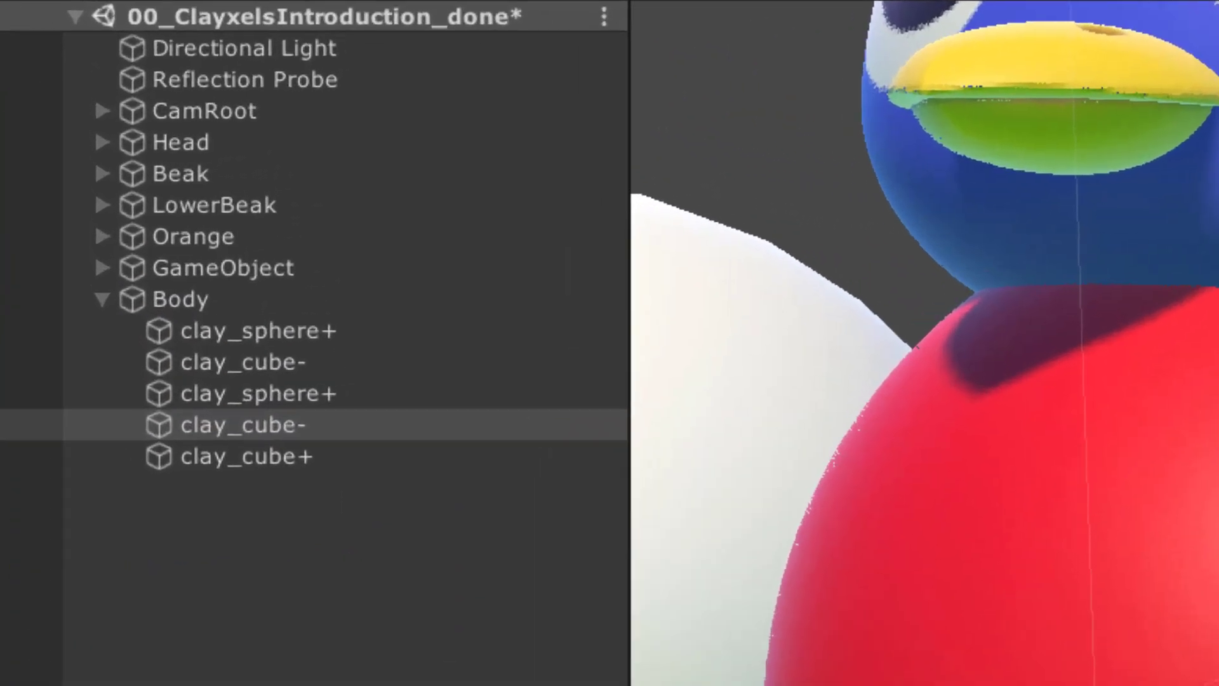
pyautogui.moveTo(284, 440); pyautogui.dragTo(262, 451)
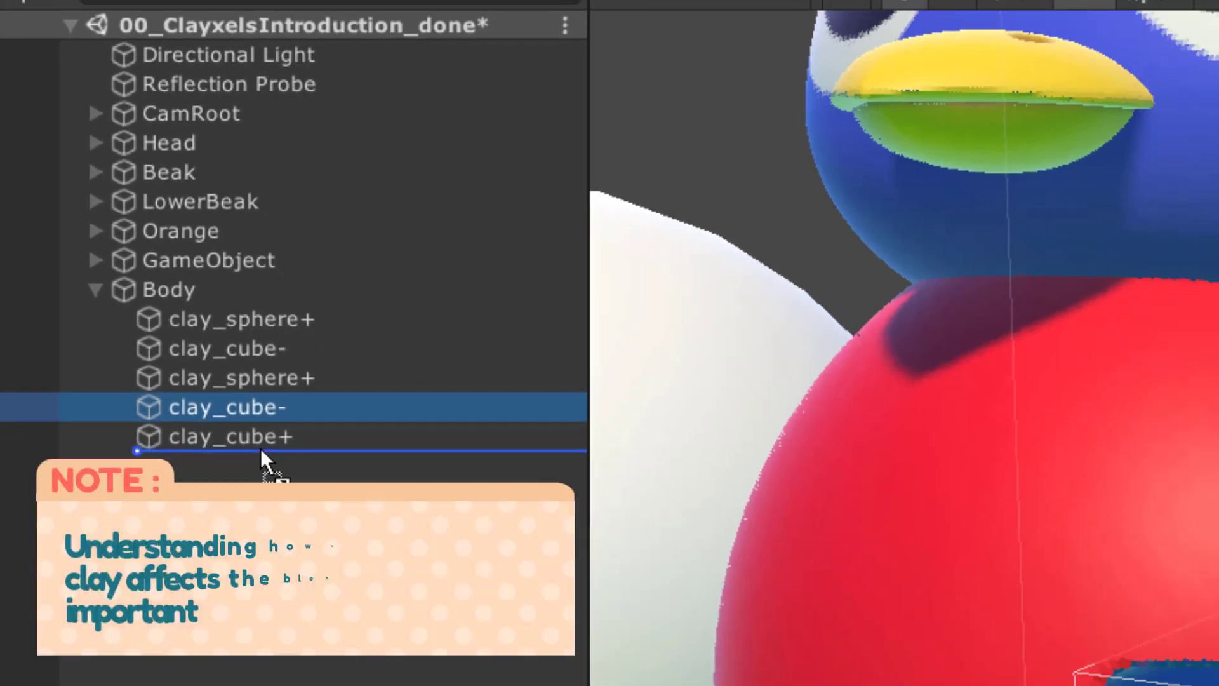
pyautogui.click(251, 410)
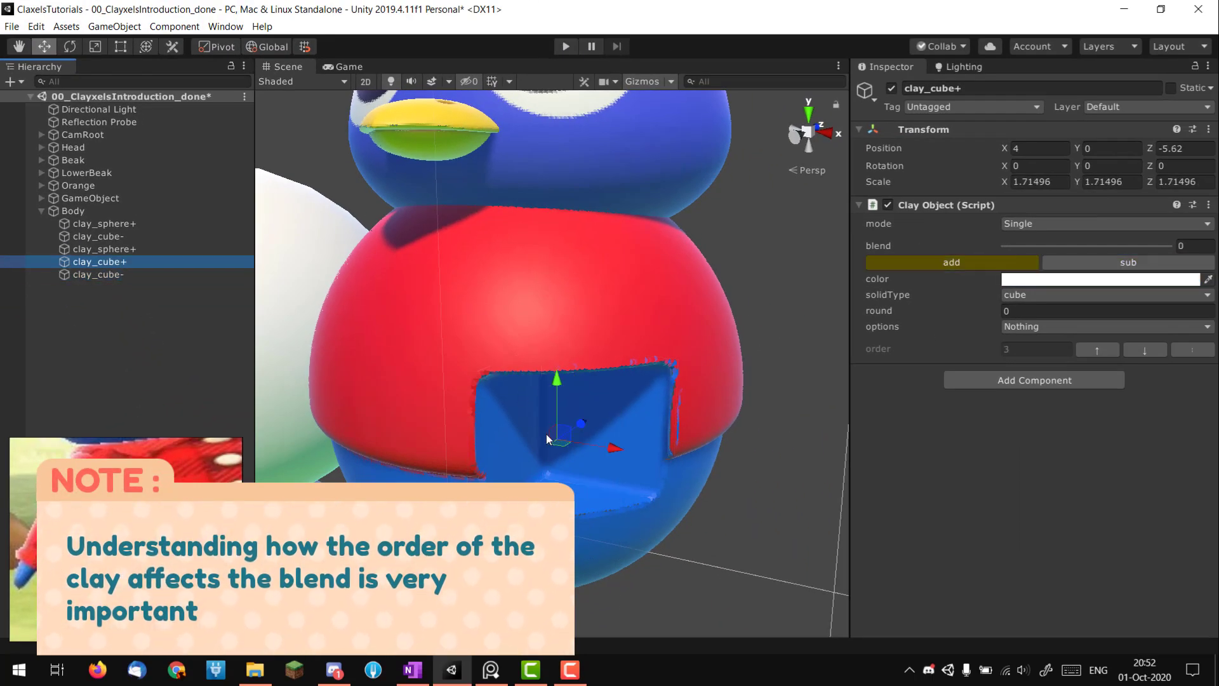
pyautogui.moveTo(547, 438); pyautogui.dragTo(584, 425)
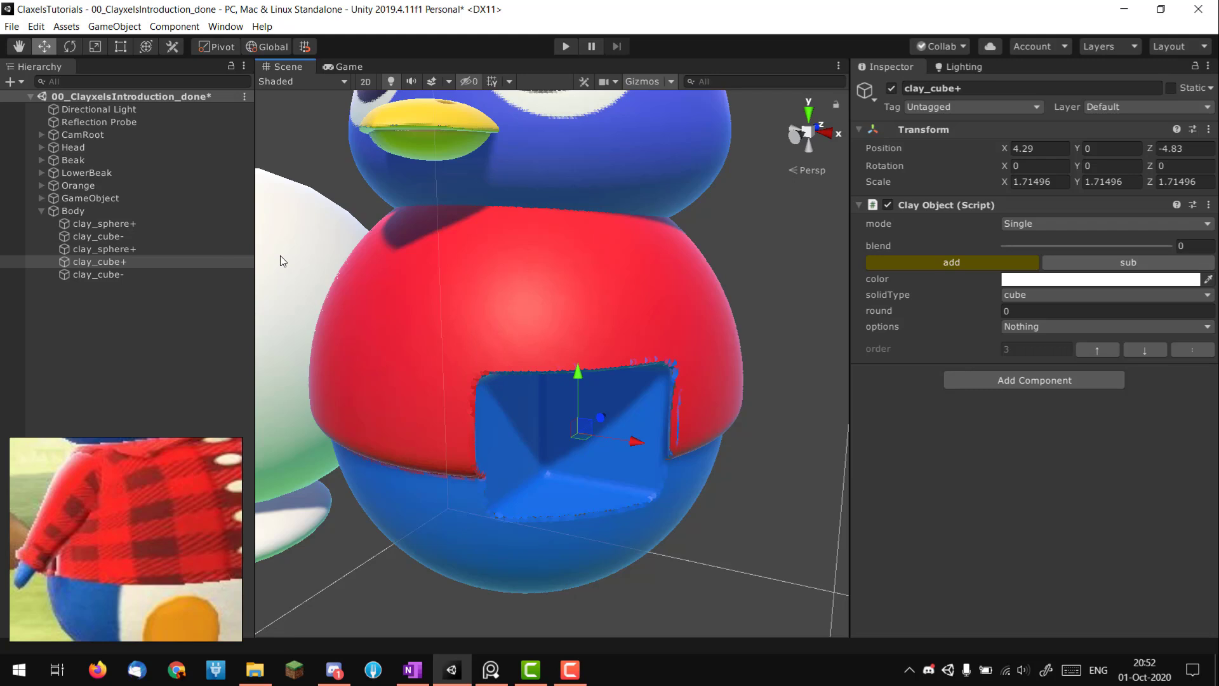
pyautogui.click(115, 265)
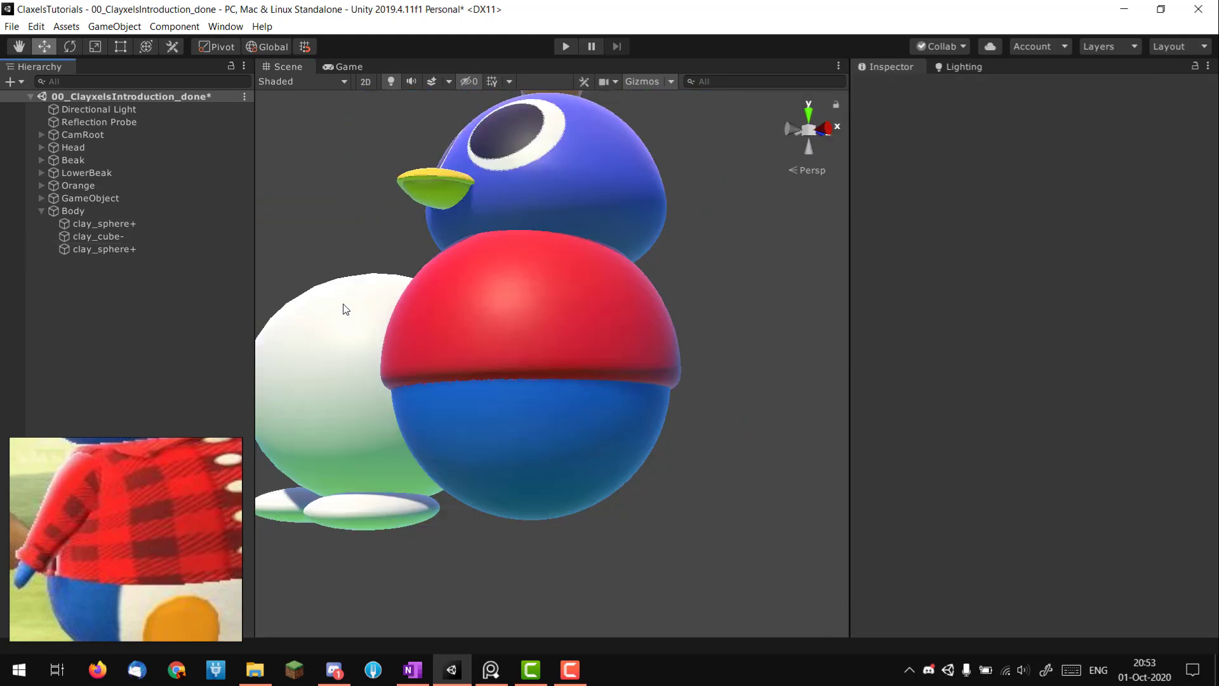
# - Flatten the underside of the blue lower body sphere by setting its sliceY to 19.86 and its round to 4.65
pyautogui.keyDown('alt'); pyautogui.moveTo(395, 327); pyautogui.dragTo(522, 349); pyautogui.keyUp('alt')
pyautogui.scroll(-3, 58, 532)
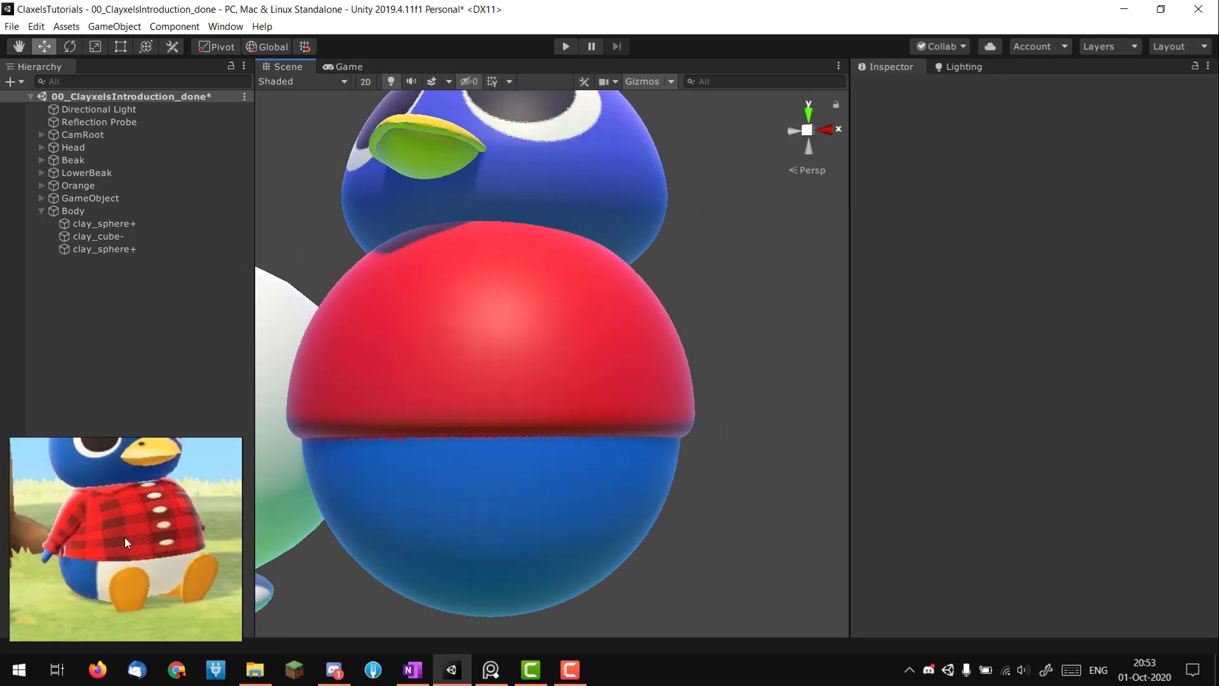
pyautogui.moveTo(177, 498); pyautogui.dragTo(147, 477, button='middle')
pyautogui.click(144, 236)
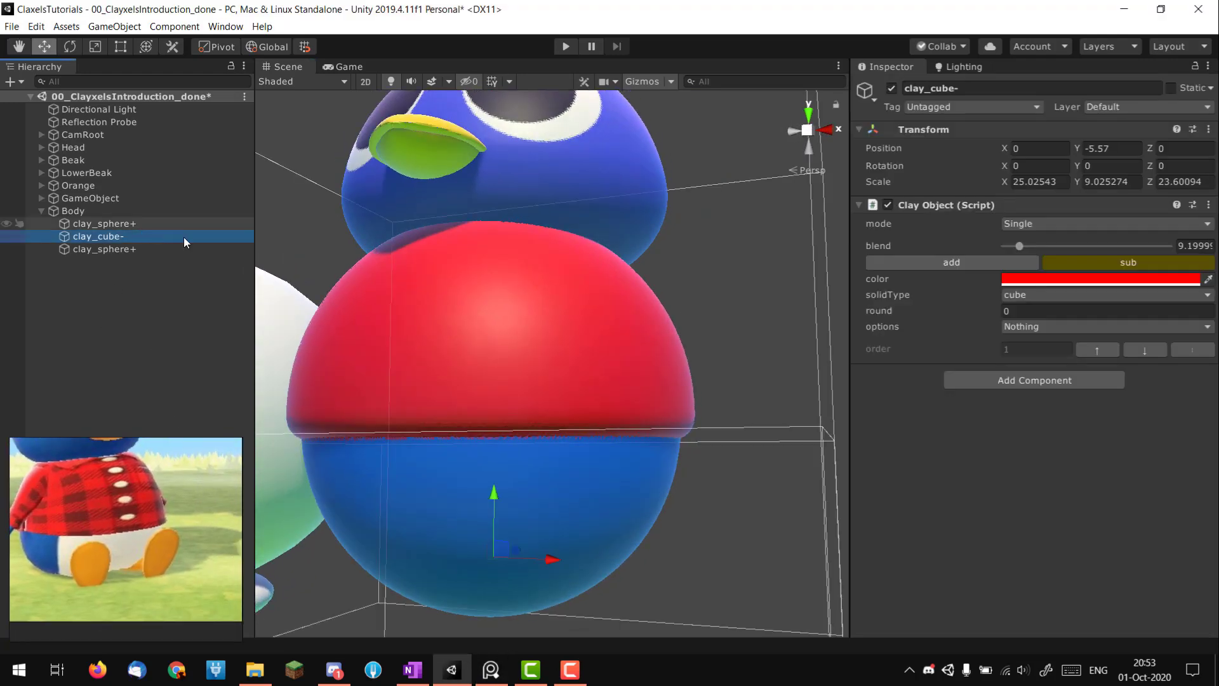
pyautogui.scroll(-3, 518, 386)
pyautogui.moveTo(518, 386); pyautogui.dragTo(501, 405)
pyautogui.doubleClick(146, 249)
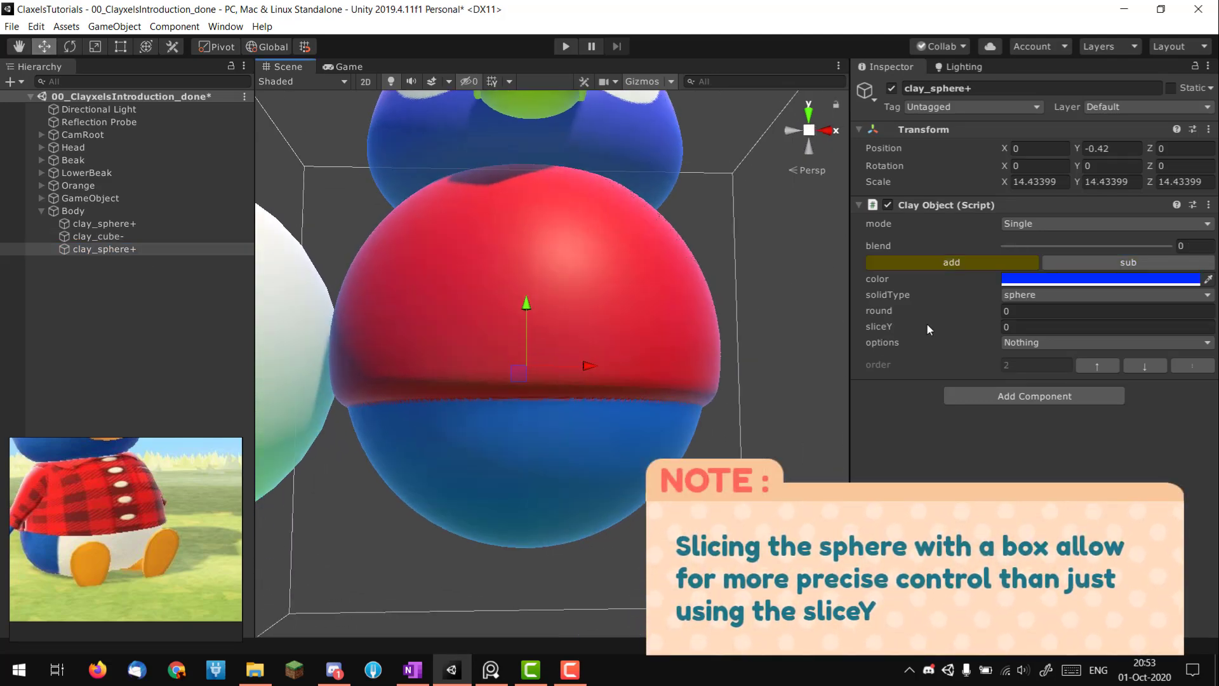
pyautogui.moveTo(884, 328); pyautogui.dragTo(383, 295)
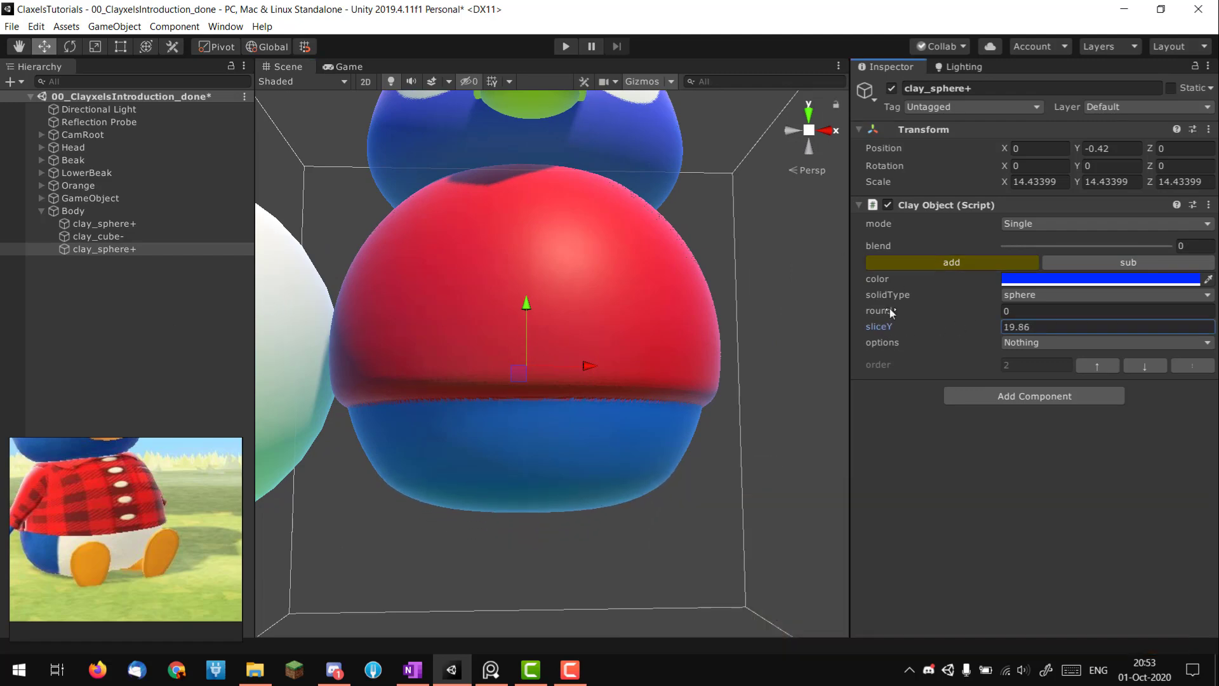
pyautogui.moveTo(883, 311); pyautogui.dragTo(1000, 314)
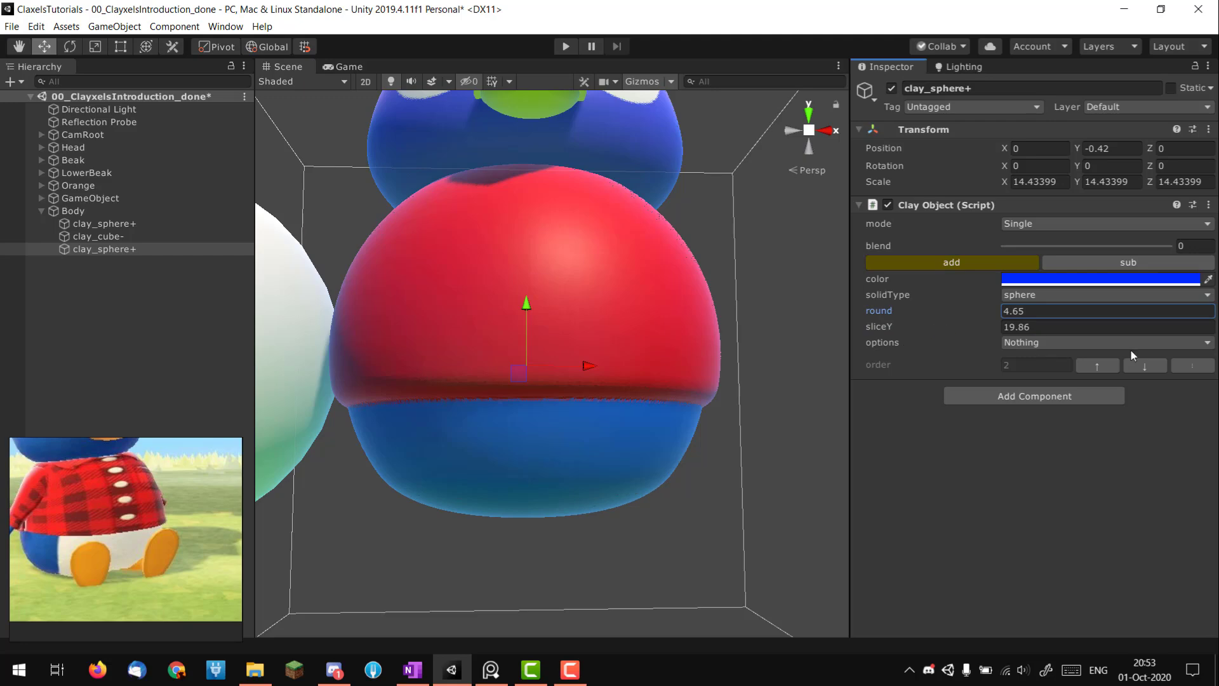
# - Collapse the Body container, duplicate it and rename the copy Arms
pyautogui.press('alt')
pyautogui.keyDown('alt'); pyautogui.moveTo(623, 328); pyautogui.dragTo(699, 419); pyautogui.keyUp('alt')
pyautogui.keyDown('alt'); pyautogui.moveTo(463, 416); pyautogui.dragTo(517, 452); pyautogui.keyUp('alt')
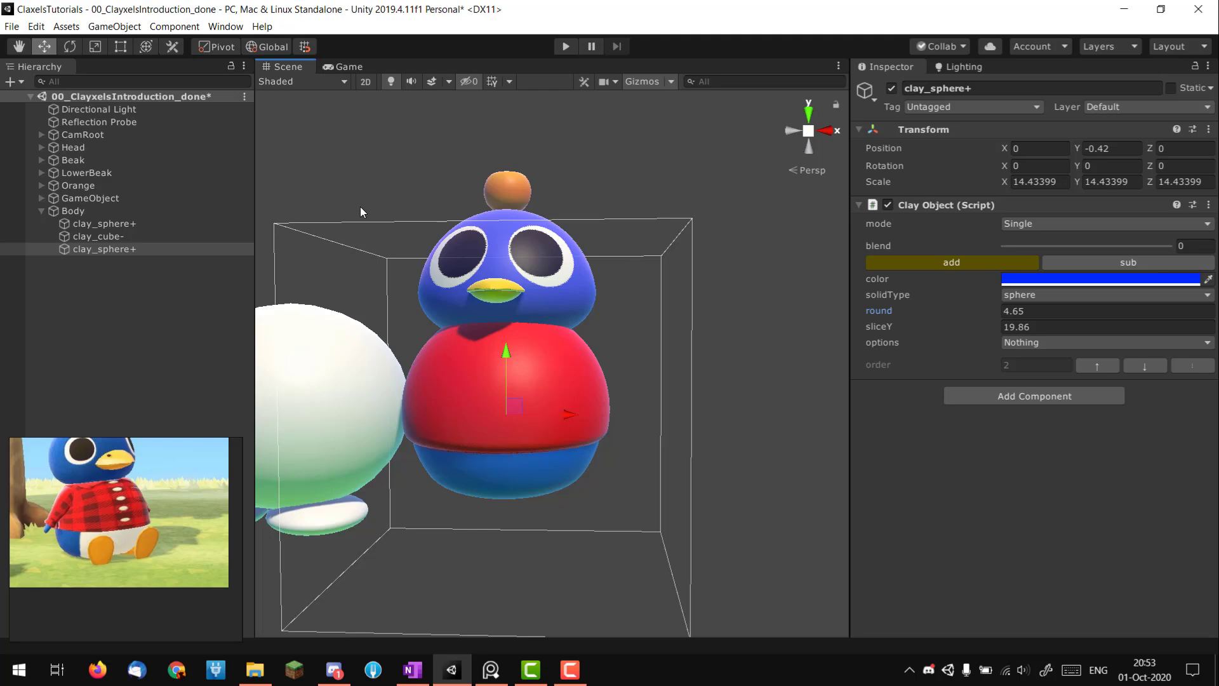
pyautogui.scroll(1, 375, 235)
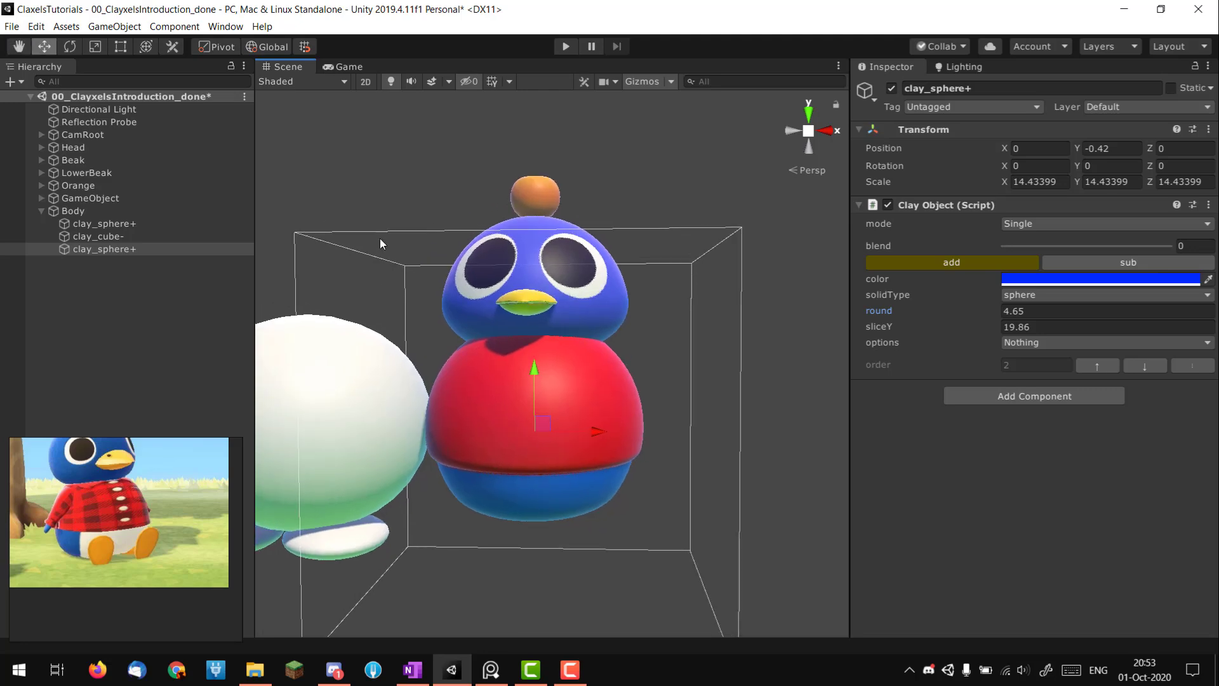
pyautogui.click(39, 207)
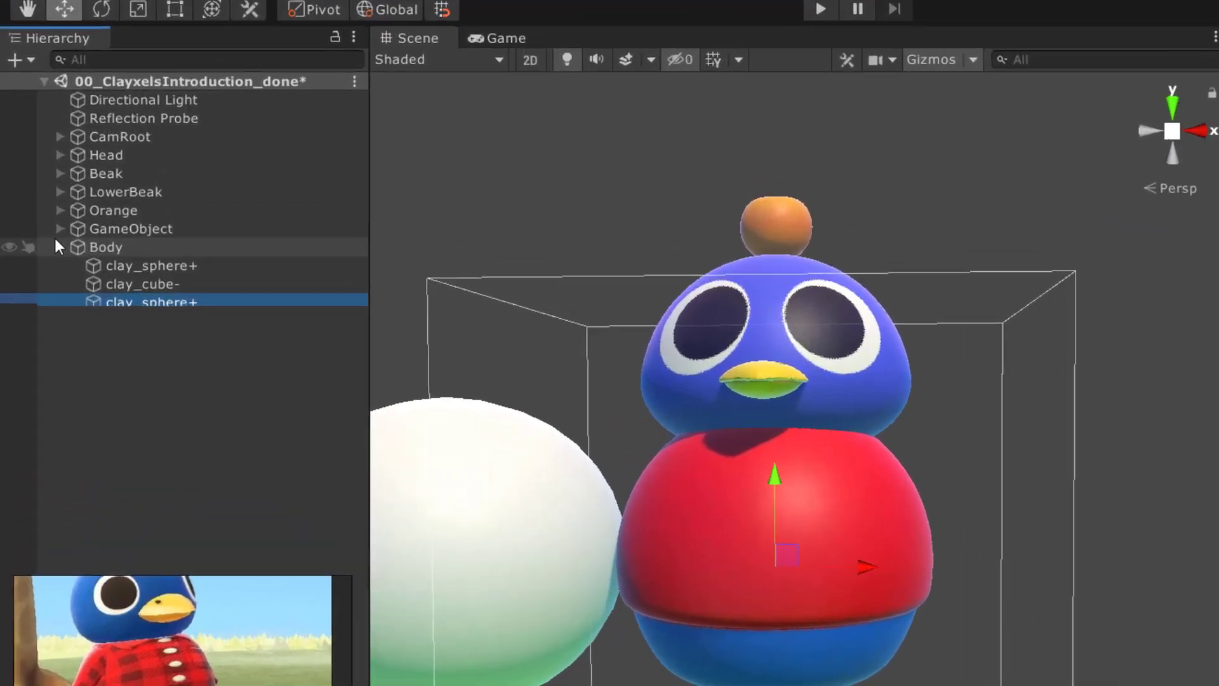
pyautogui.click(59, 247)
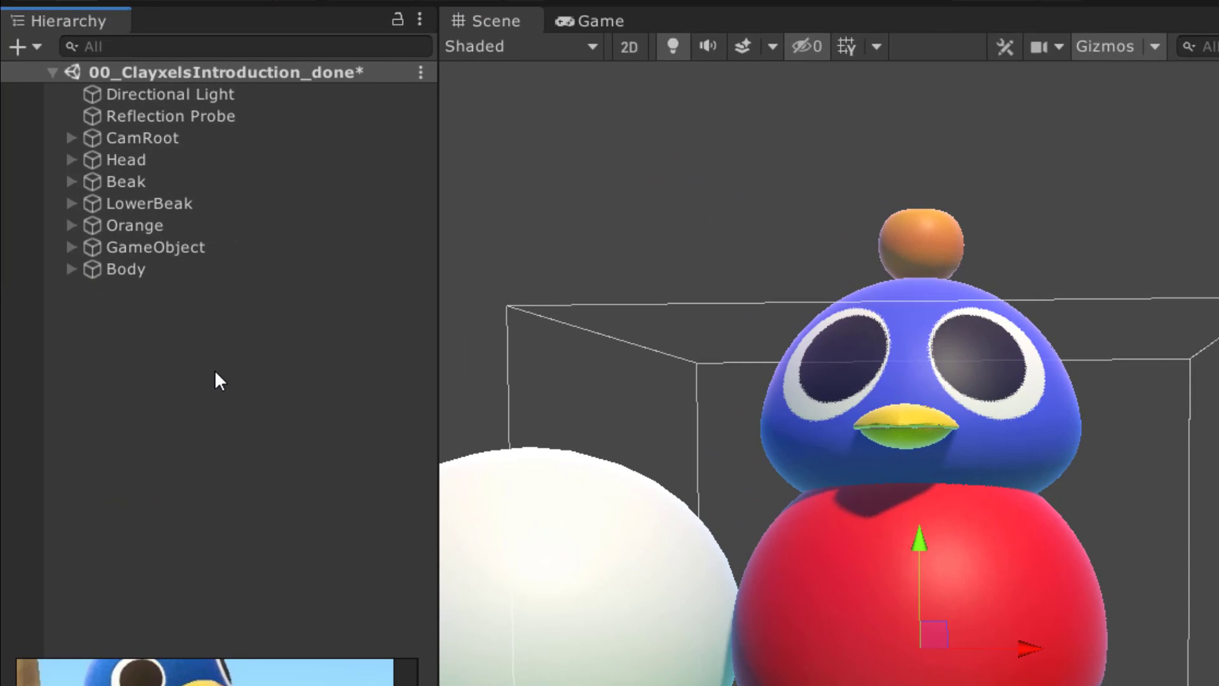
pyautogui.click(203, 271)
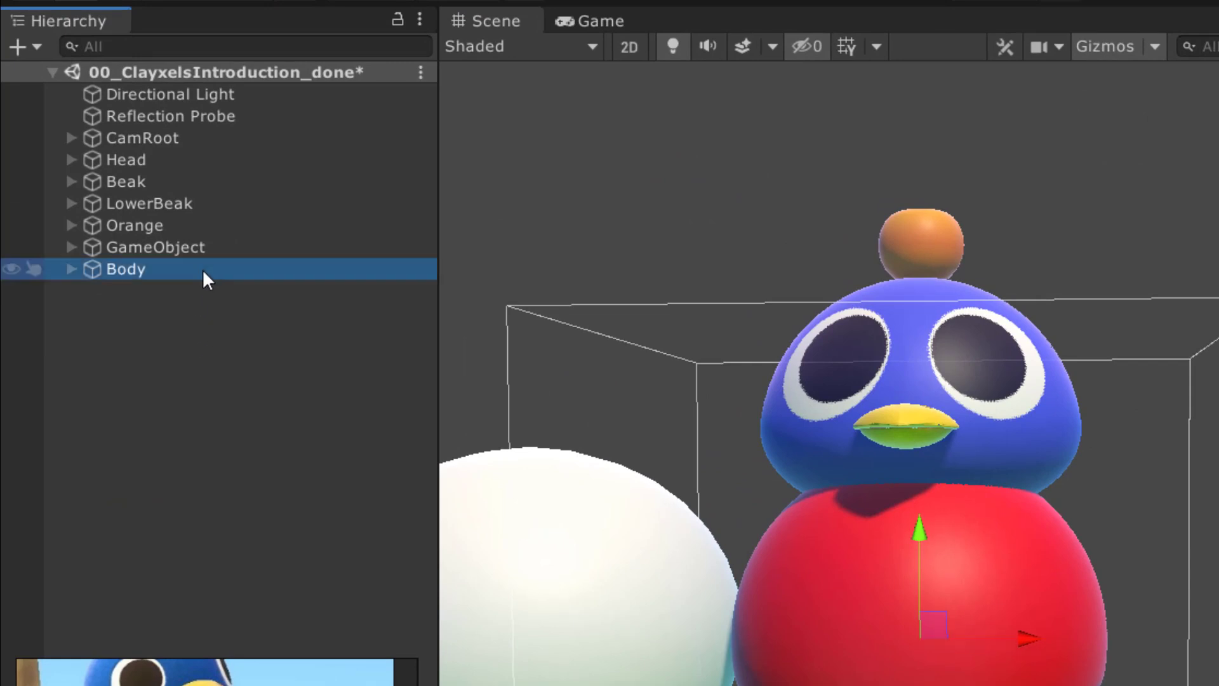
pyautogui.hotkey('ctrl', 'd')
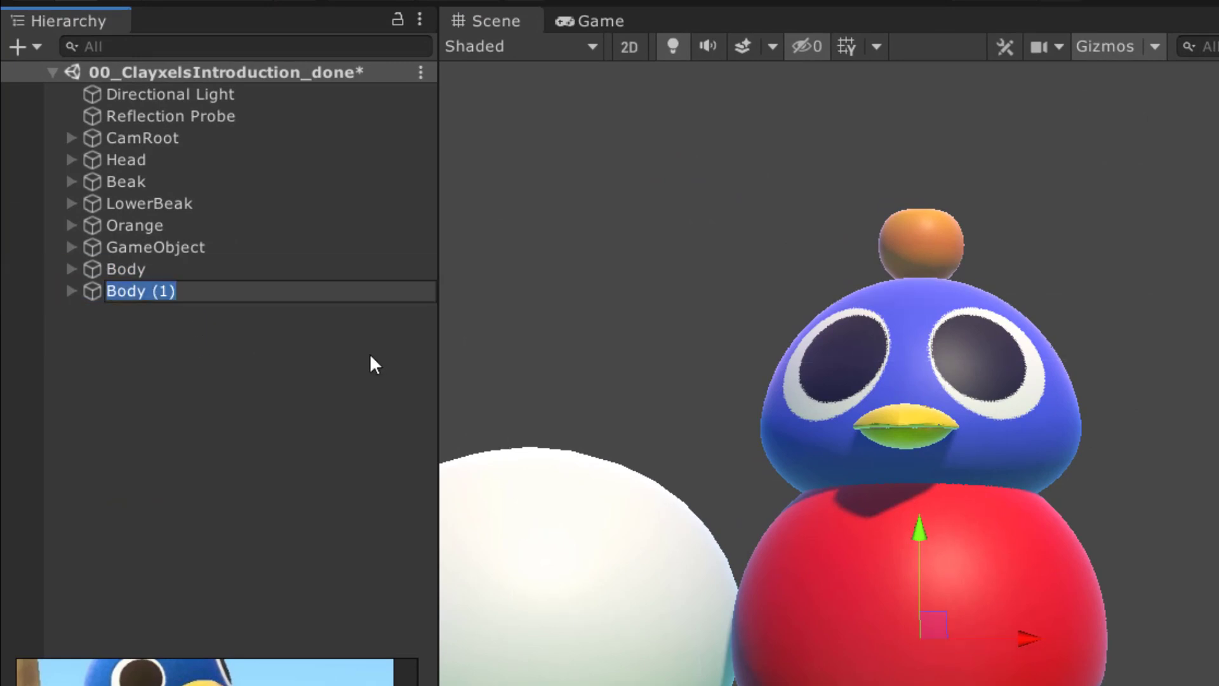
pyautogui.write('Arms')
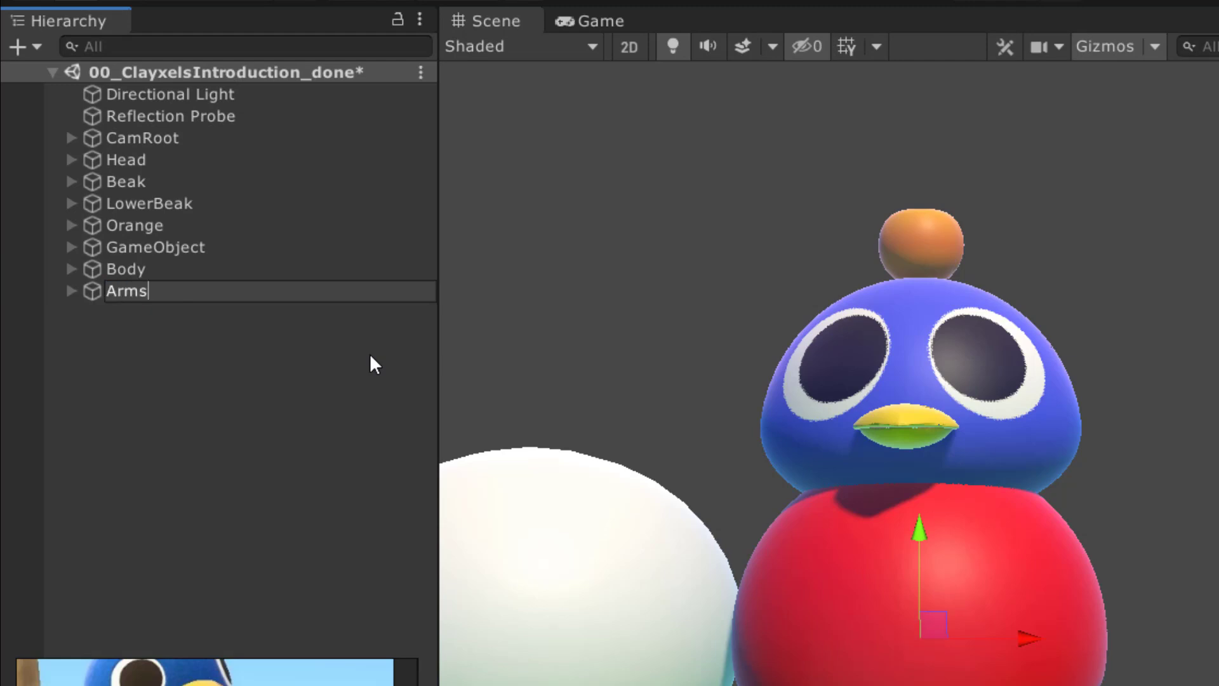
pyautogui.press('Return')
# - Delete all three clay shapes inside the Arms container, leaving it empty and selected
pyautogui.press('Right')
pyautogui.click(196, 311)
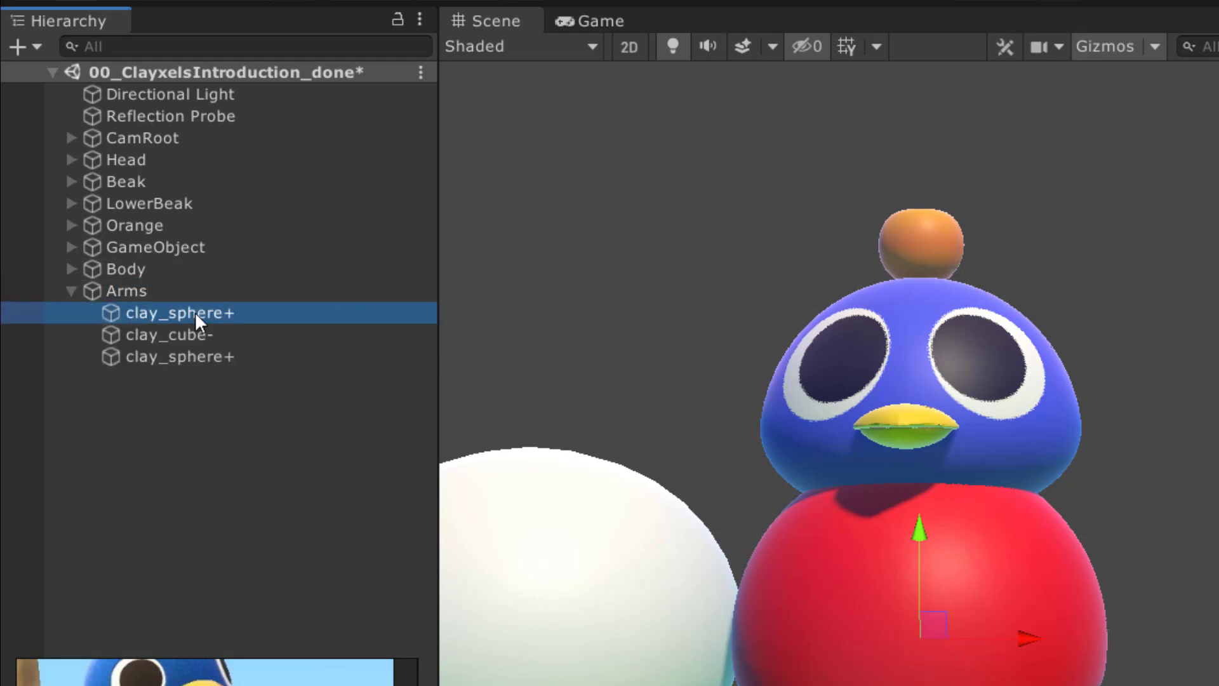
pyautogui.keyDown('shift'); pyautogui.click(198, 347); pyautogui.keyUp('shift')
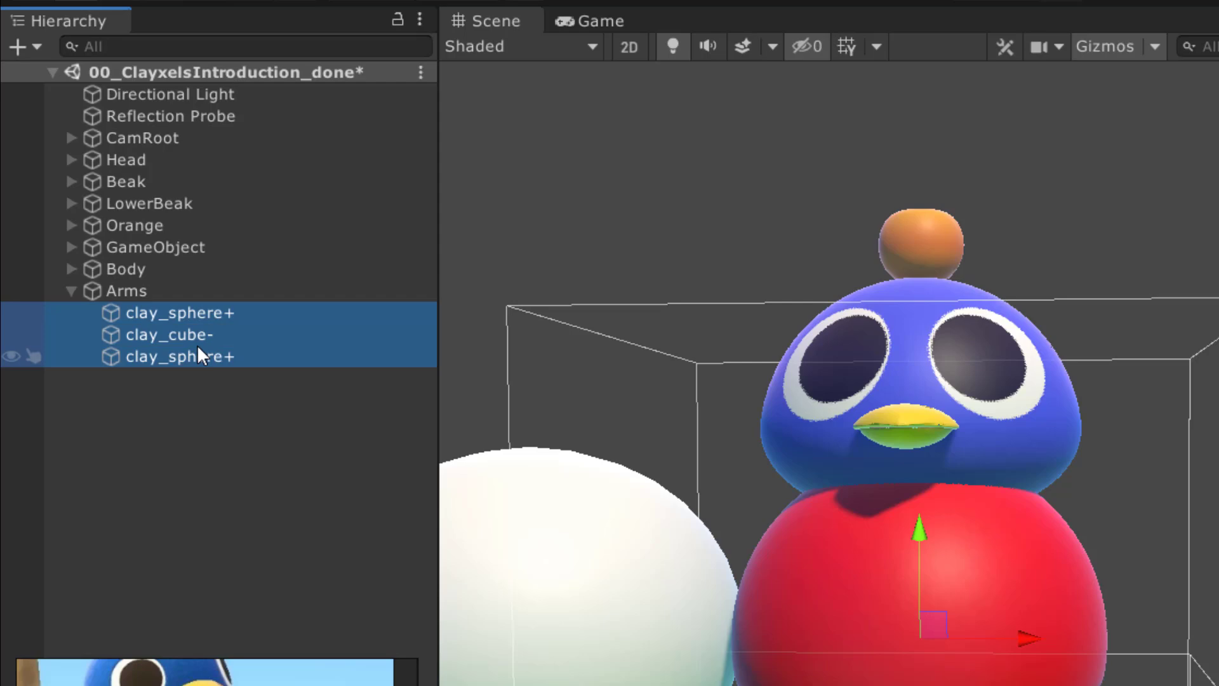
pyautogui.press('Delete')
pyautogui.click(189, 292)
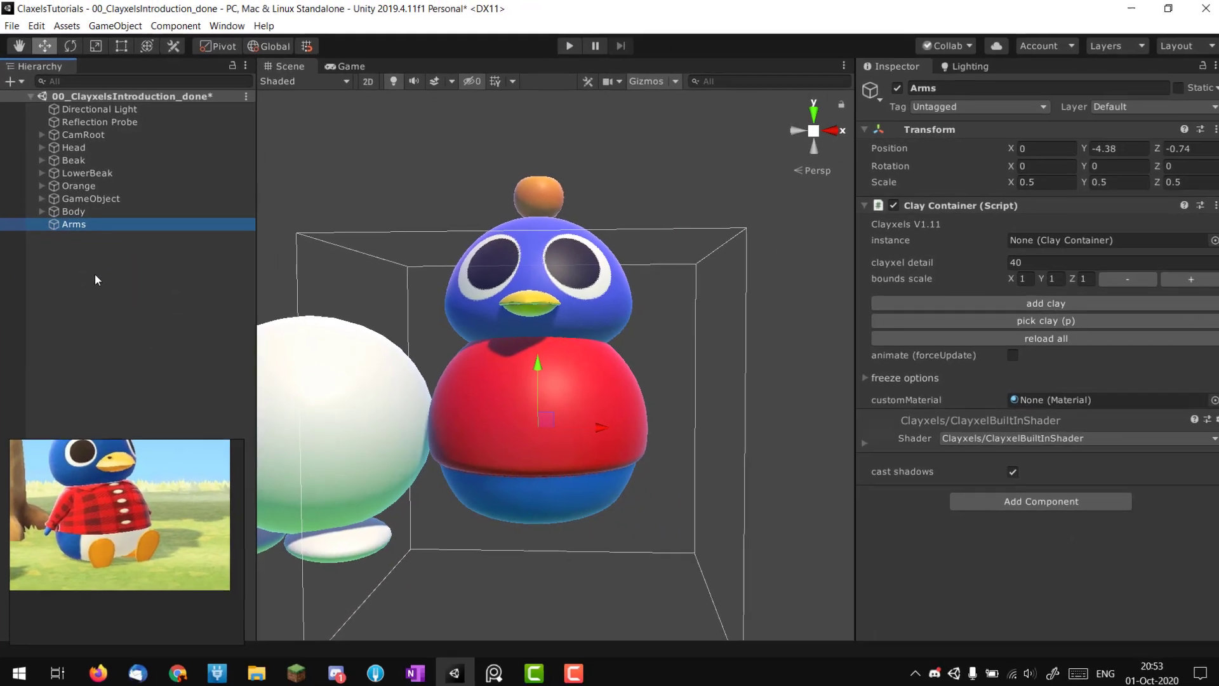
pyautogui.rightClick(94, 273)
pyautogui.moveTo(163, 419)
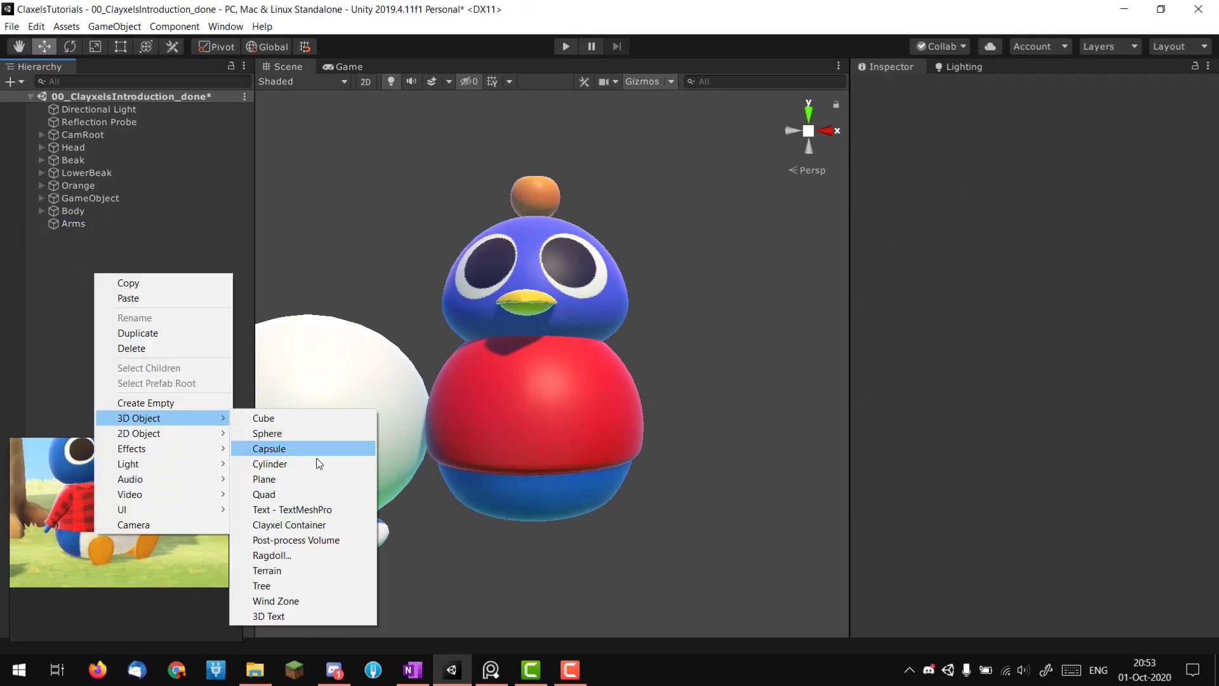
pyautogui.click(57, 222)
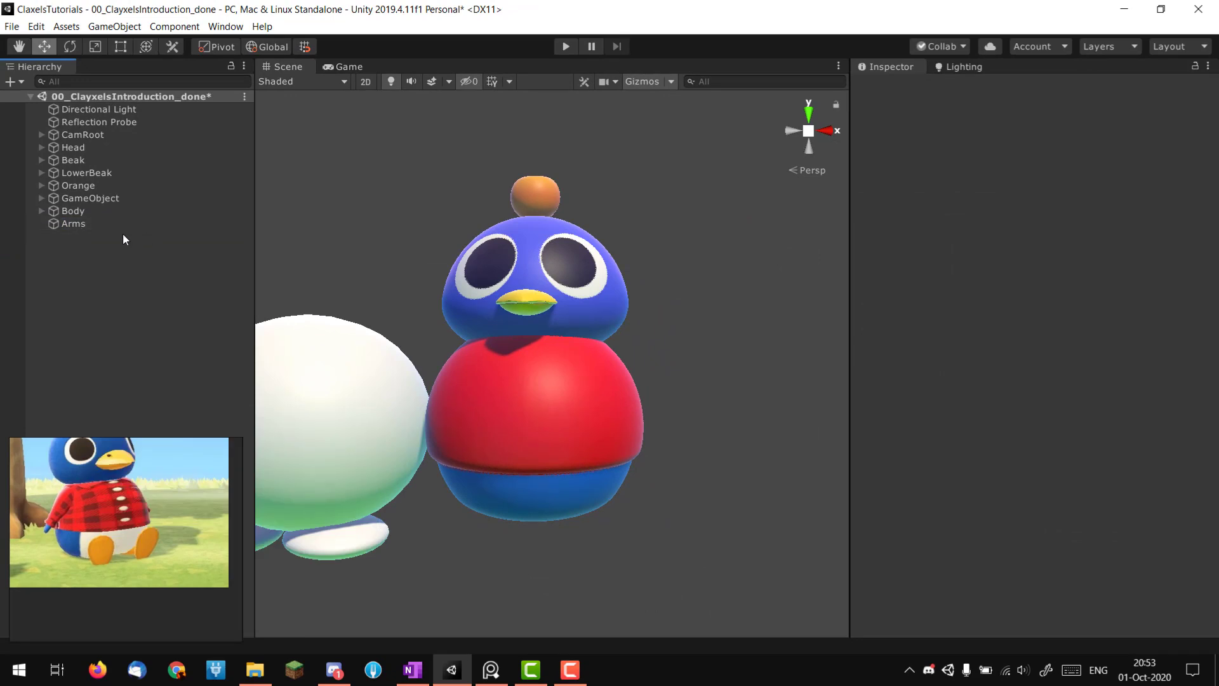
pyautogui.click(99, 223)
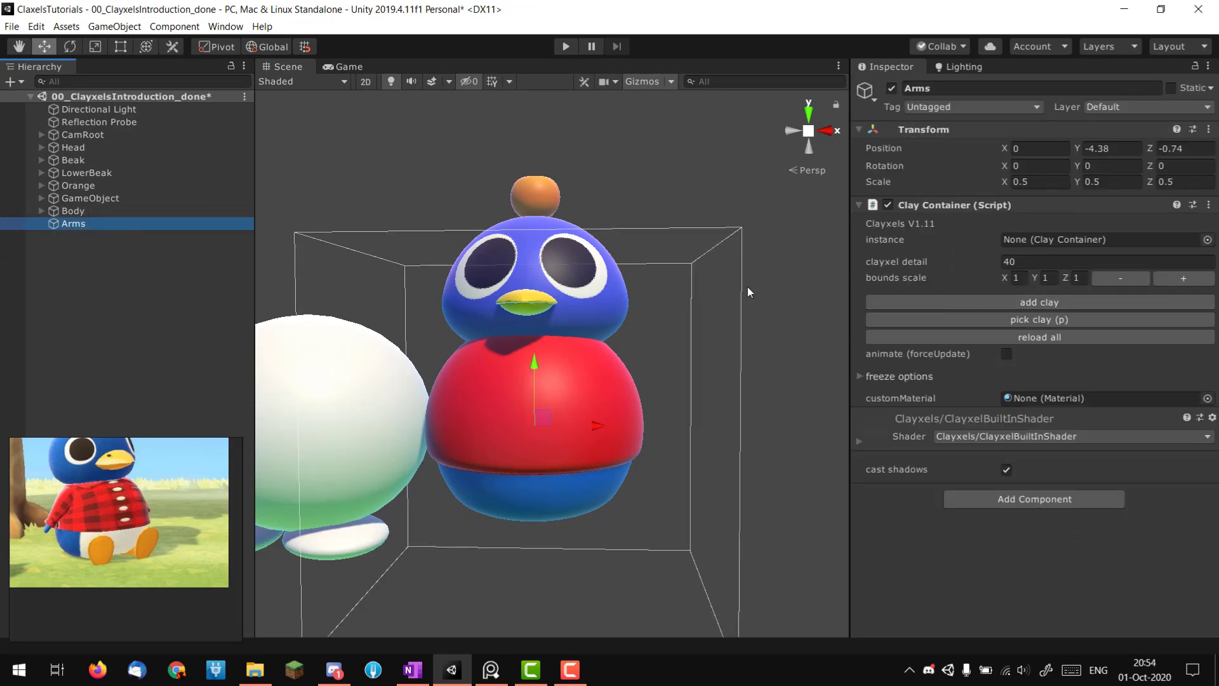
# - Add a clay cube to the Arms container and move it beside the red body at X 9.09, Y 3.55
pyautogui.keyDown('alt'); pyautogui.moveTo(609, 299); pyautogui.dragTo(417, 343); pyautogui.keyUp('alt')
pyautogui.scroll(3, 417, 343)
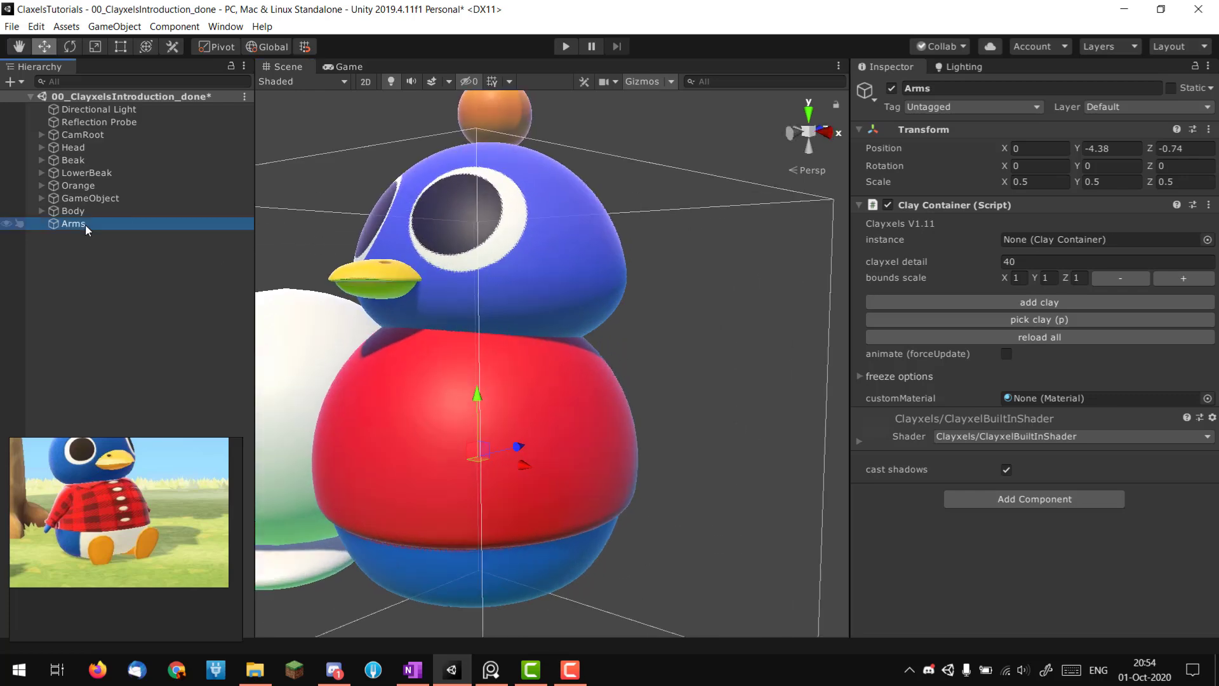
pyautogui.click(1009, 302)
pyautogui.keyDown('alt'); pyautogui.scroll(5, 507, 436); pyautogui.keyUp('alt')
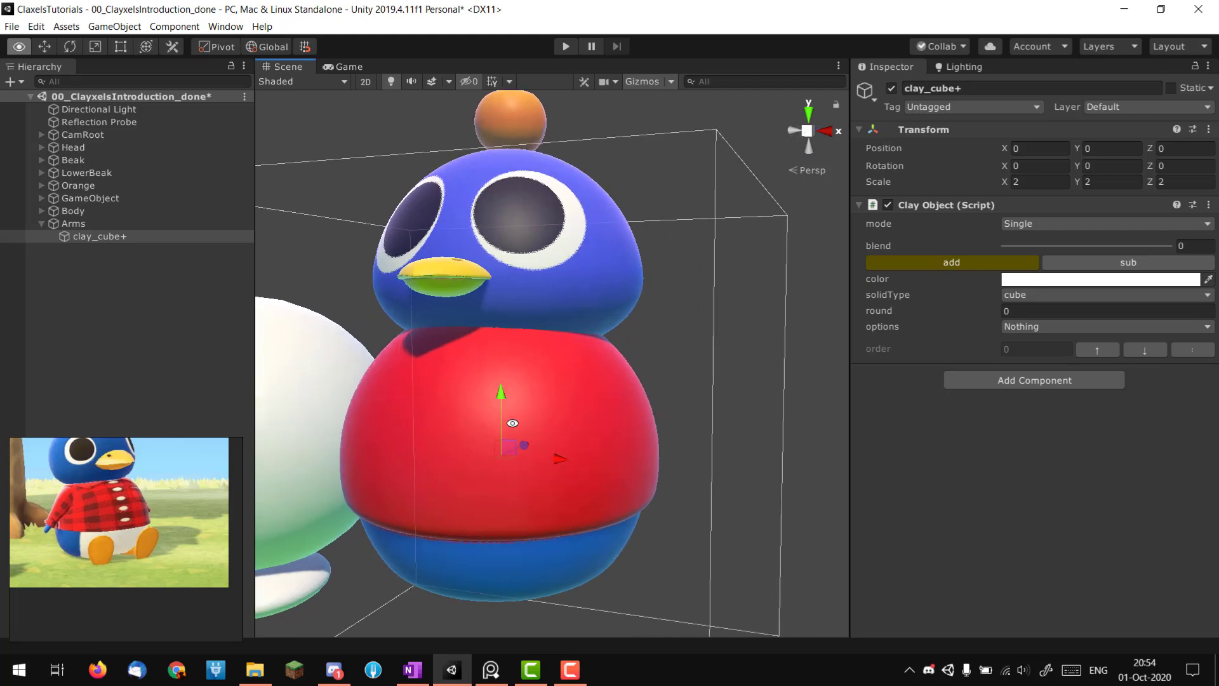
pyautogui.keyDown('alt'); pyautogui.moveTo(507, 435); pyautogui.dragTo(612, 444); pyautogui.keyUp('alt')
pyautogui.keyDown('alt'); pyautogui.moveTo(612, 444); pyautogui.dragTo(563, 408, button='middle'); pyautogui.keyUp('alt')
pyautogui.keyDown('alt'); pyautogui.scroll(5, 563, 408); pyautogui.keyUp('alt')
pyautogui.keyDown('alt'); pyautogui.moveTo(563, 408); pyautogui.dragTo(685, 406); pyautogui.keyUp('alt')
pyautogui.moveTo(650, 349); pyautogui.dragTo(652, 268)
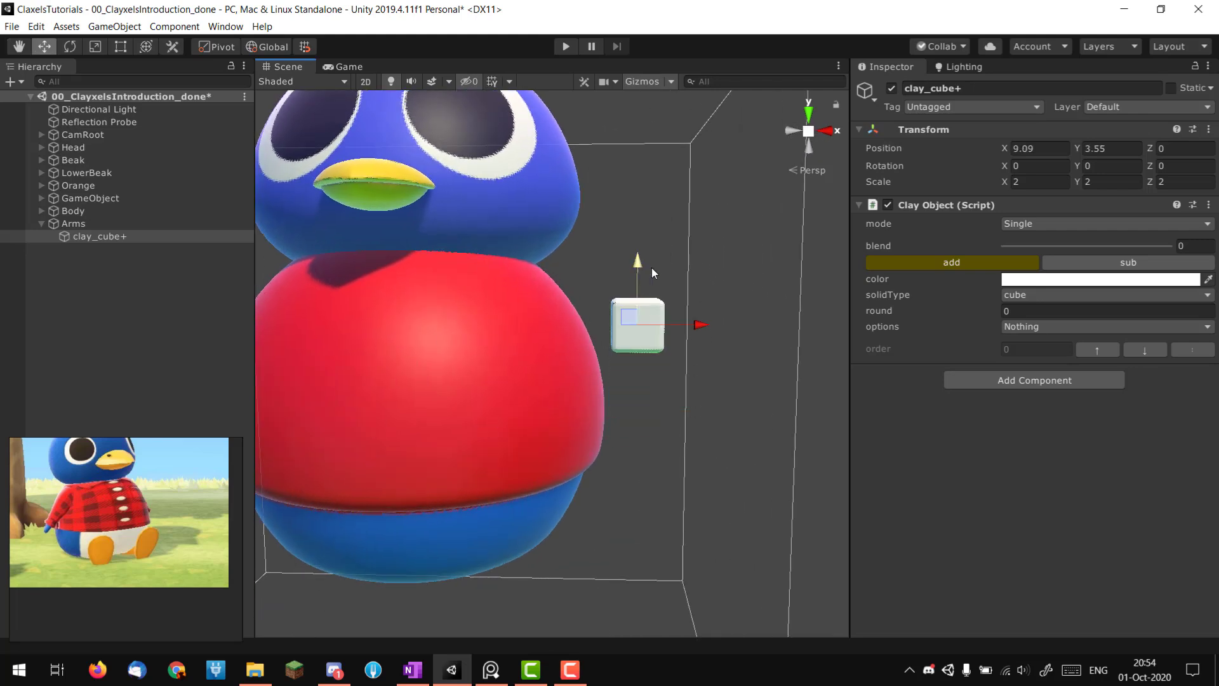
# - Enable the mirrorX option on the arm cube and move it closer to the body at X 8.06
pyautogui.click(1050, 326)
pyautogui.click(1035, 388)
pyautogui.scroll(-2, 626, 345)
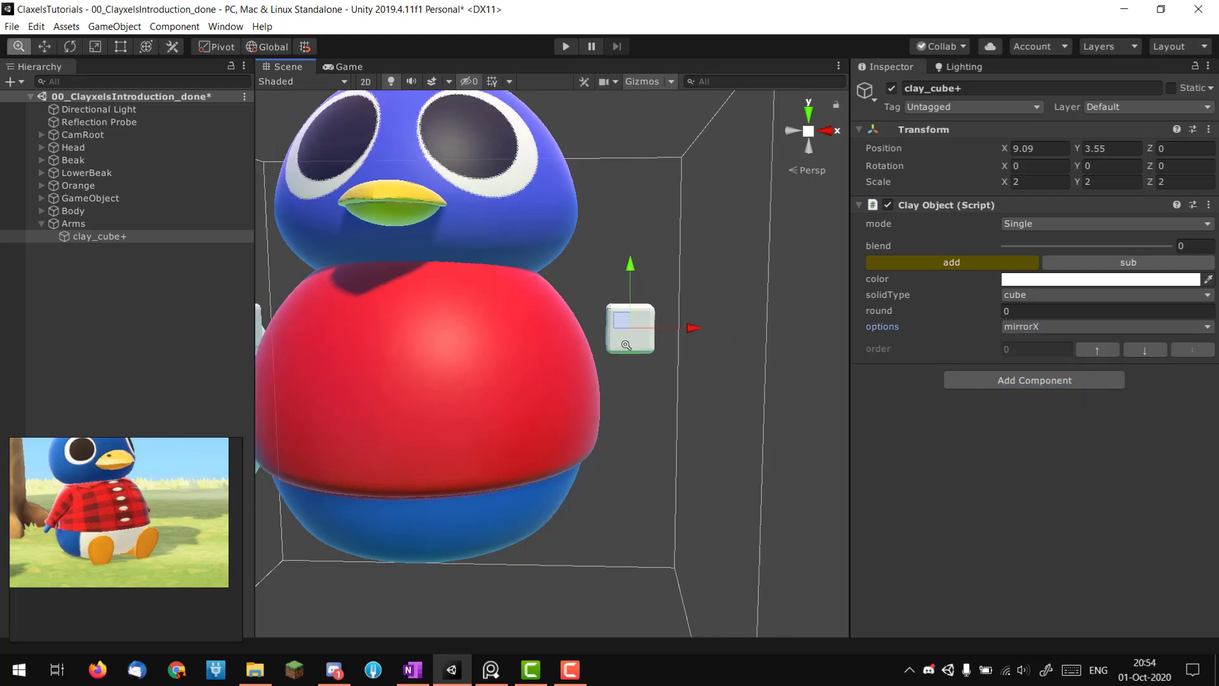
pyautogui.scroll(-4, 626, 344)
pyautogui.moveTo(698, 362); pyautogui.dragTo(514, 385)
pyautogui.keyDown('alt'); pyautogui.moveTo(514, 386); pyautogui.dragTo(650, 382, button='right'); pyautogui.keyUp('alt')
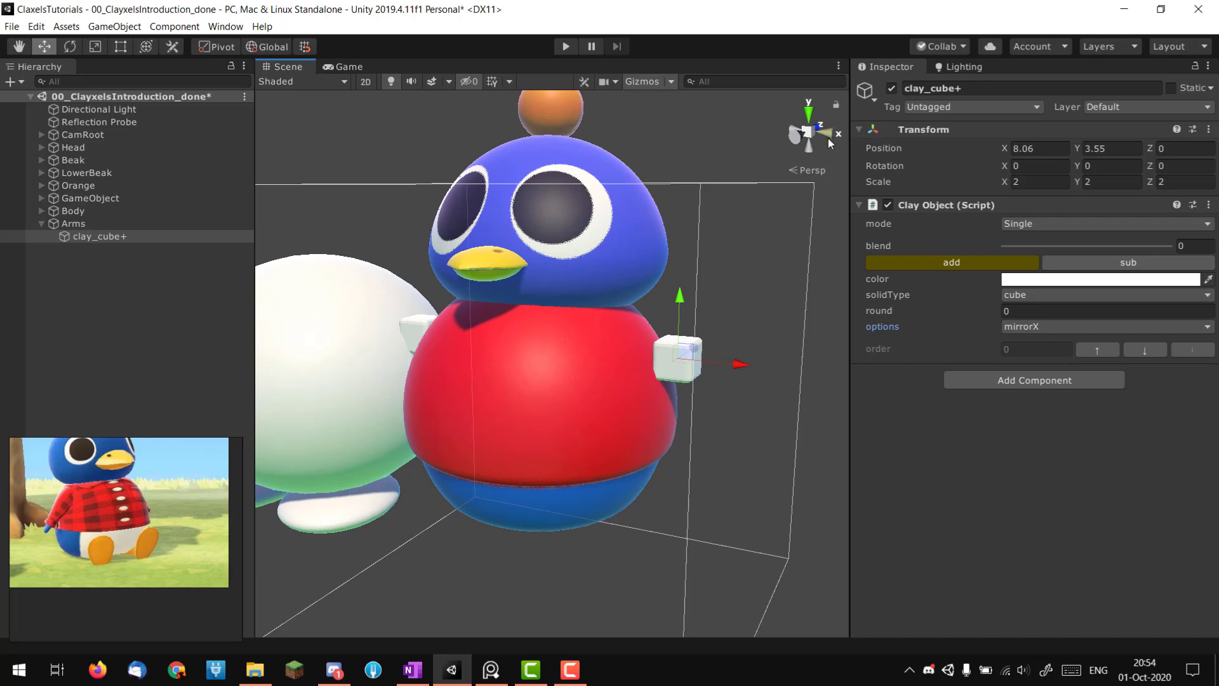
# - Move the white reference GameObject away from the penguin to X -13
pyautogui.keyDown('alt'); pyautogui.moveTo(646, 280); pyautogui.dragTo(736, 203); pyautogui.keyUp('alt')
pyautogui.scroll(-3, 624, 289)
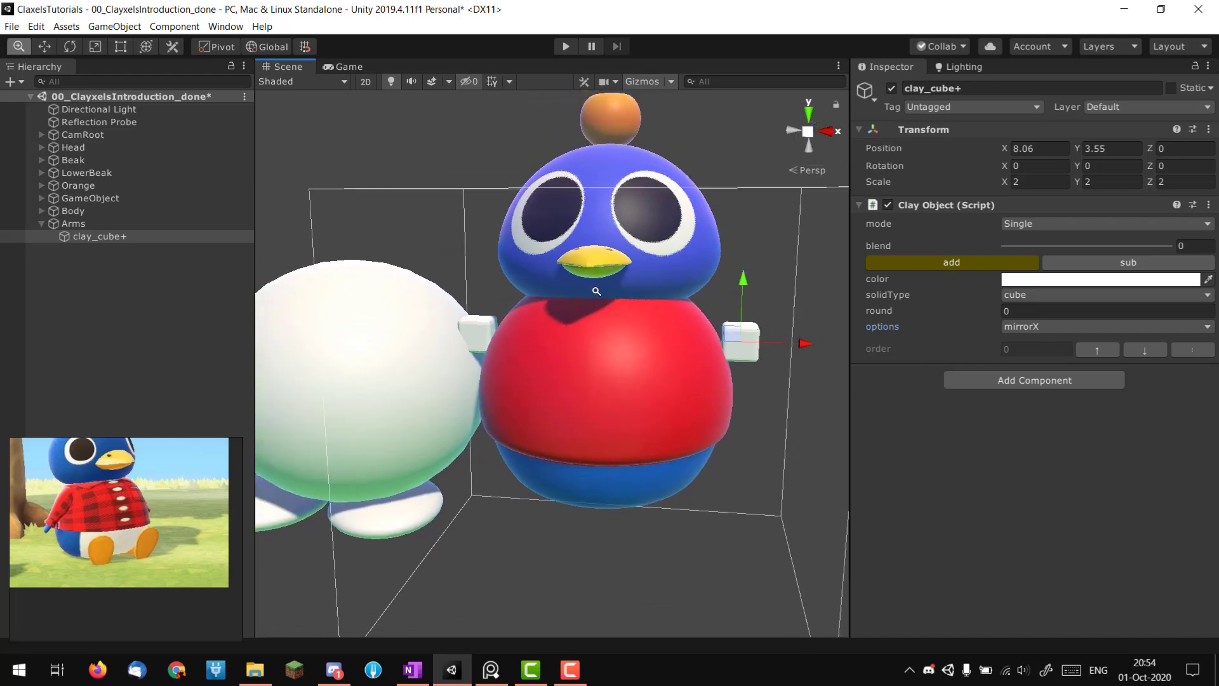
pyautogui.doubleClick(87, 197)
pyautogui.scroll(-3, 414, 348)
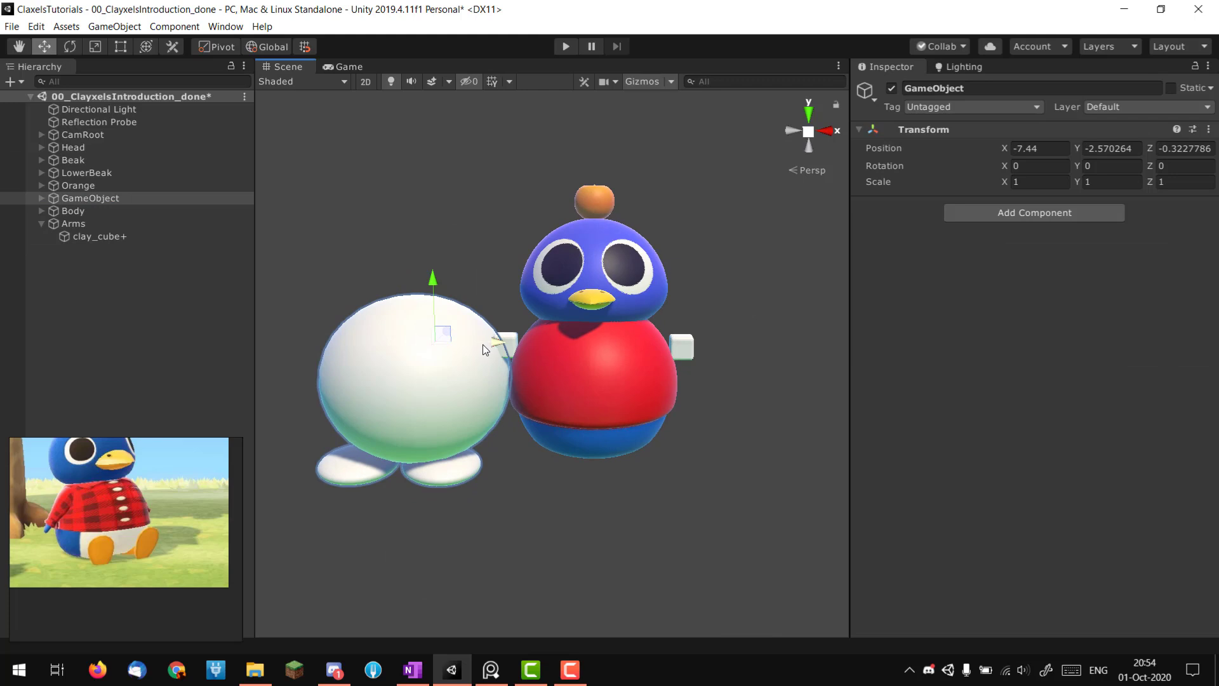
pyautogui.moveTo(483, 344); pyautogui.dragTo(372, 332)
pyautogui.keyDown('alt'); pyautogui.moveTo(585, 334); pyautogui.dragTo(469, 334, button='middle'); pyautogui.keyUp('alt')
pyautogui.keyDown('alt'); pyautogui.moveTo(469, 334); pyautogui.dragTo(502, 336, button='right'); pyautogui.keyUp('alt')
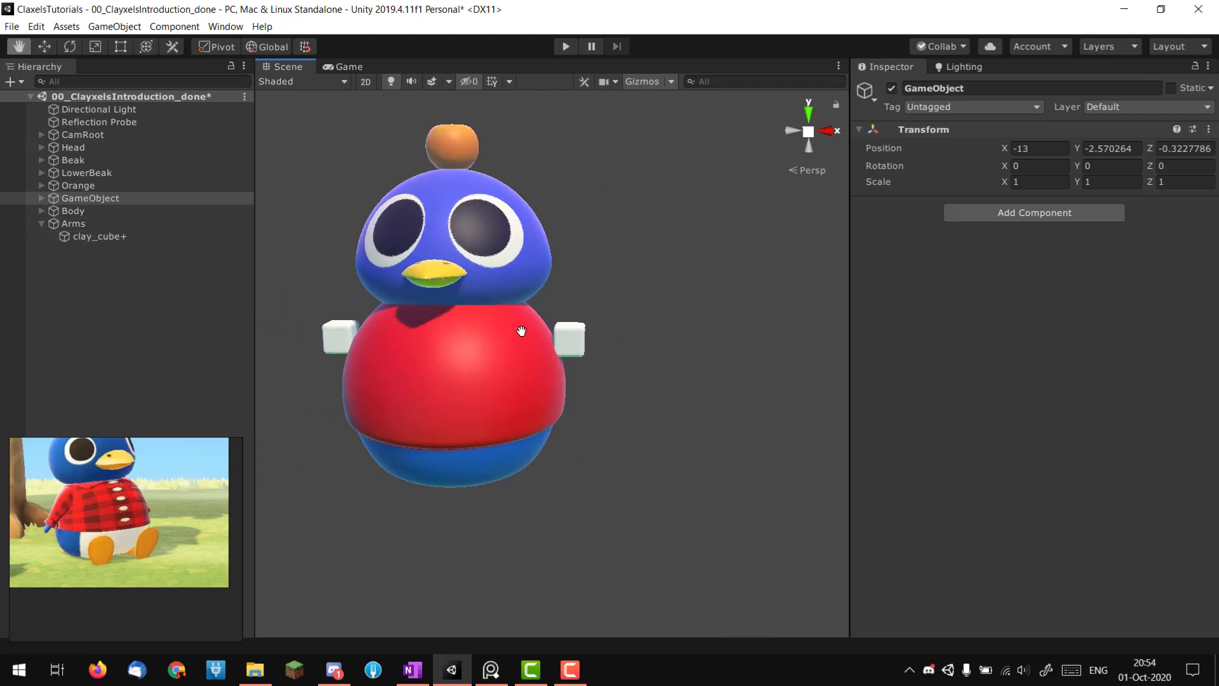
pyautogui.keyDown('alt'); pyautogui.moveTo(553, 348); pyautogui.dragTo(589, 350); pyautogui.keyUp('alt')
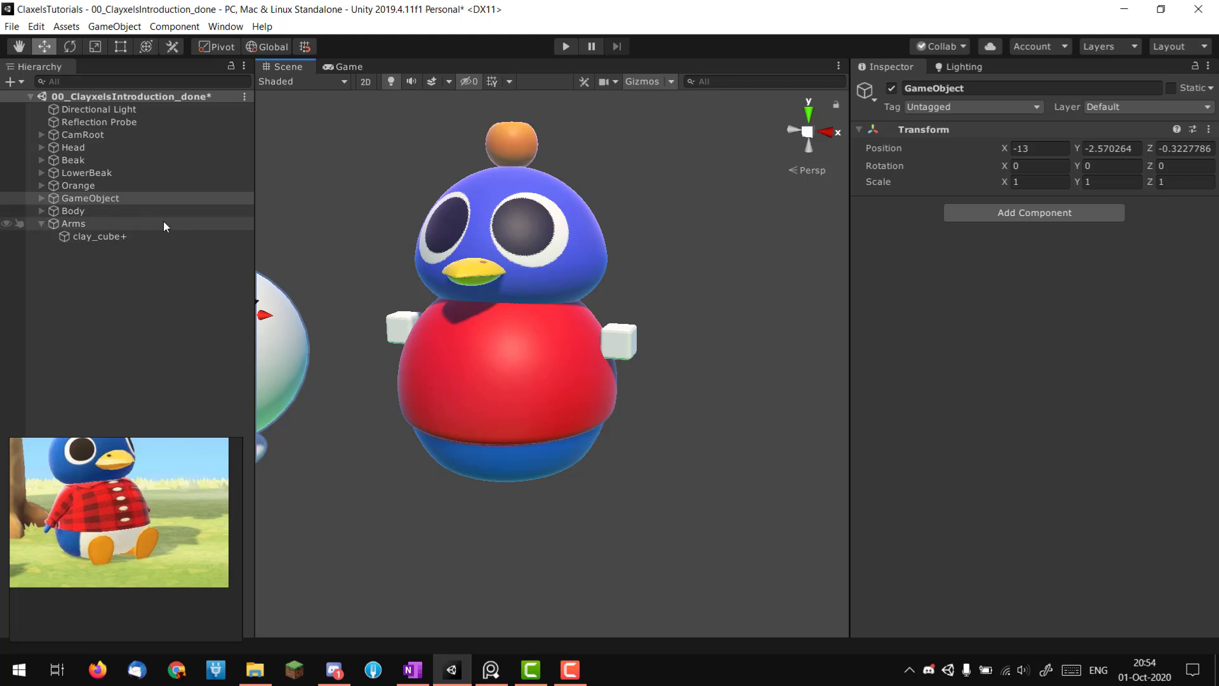
# - Test direct selection in the scene on the arm cube, the white reference spheres and the red body
pyautogui.click(608, 333)
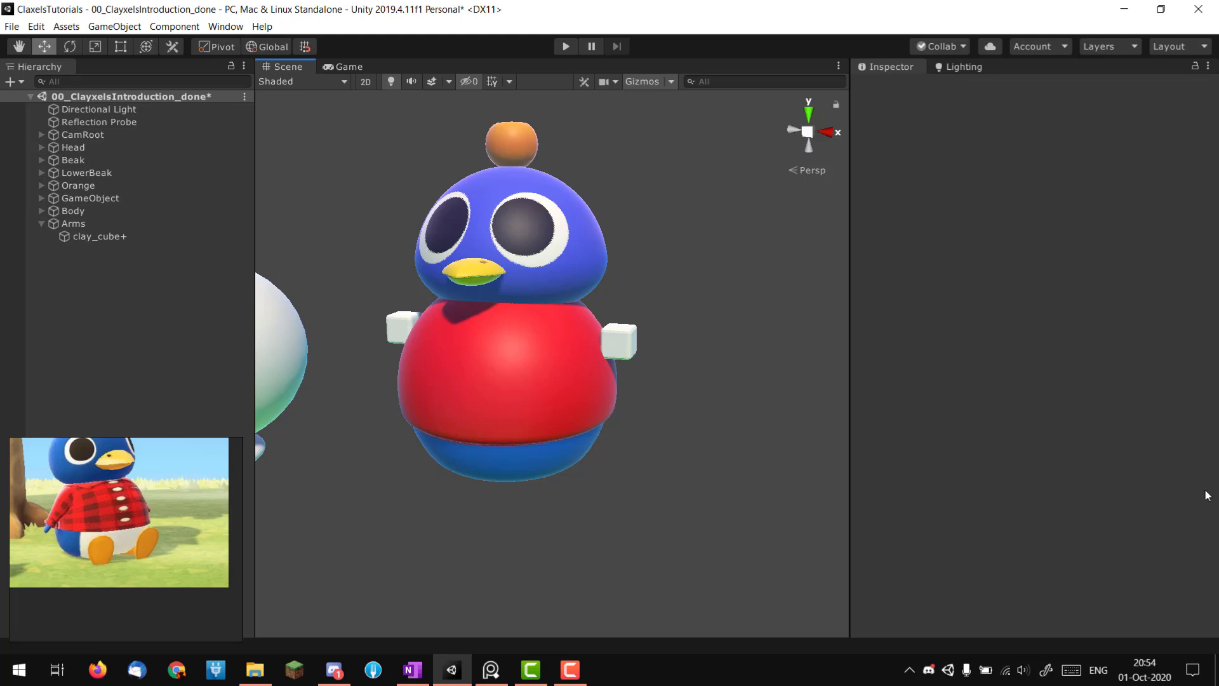
pyautogui.moveTo(806, 451); pyautogui.dragTo(958, 457, button='middle')
pyautogui.click(401, 375)
pyautogui.moveTo(354, 436); pyautogui.dragTo(422, 440, button='middle')
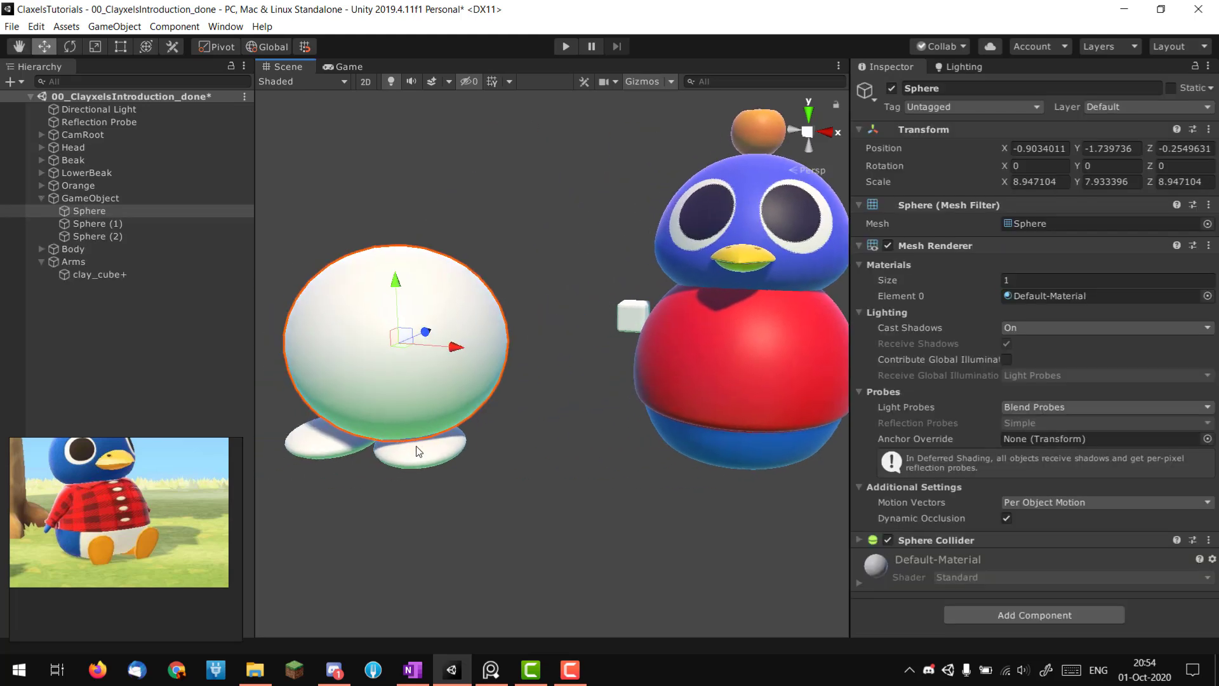
pyautogui.click(353, 452)
pyautogui.moveTo(673, 485); pyautogui.dragTo(507, 507, button='middle')
pyautogui.click(531, 378)
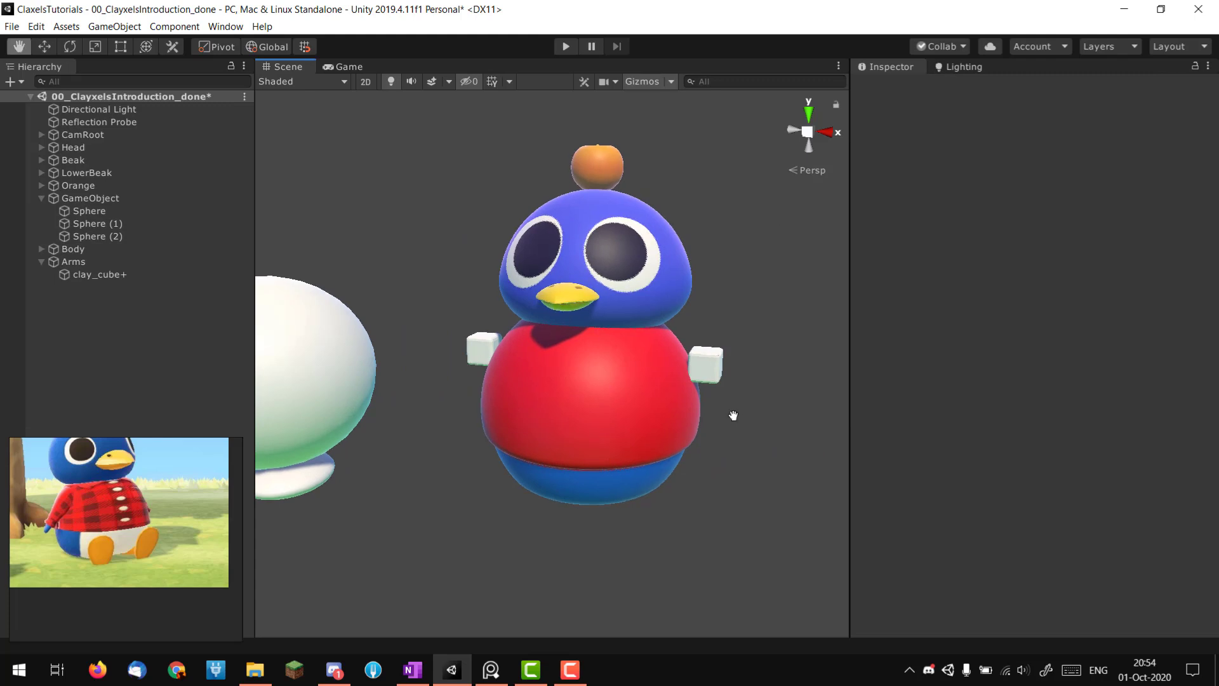
pyautogui.scroll(2, 637, 416)
pyautogui.moveTo(724, 402); pyautogui.dragTo(645, 398, button='middle')
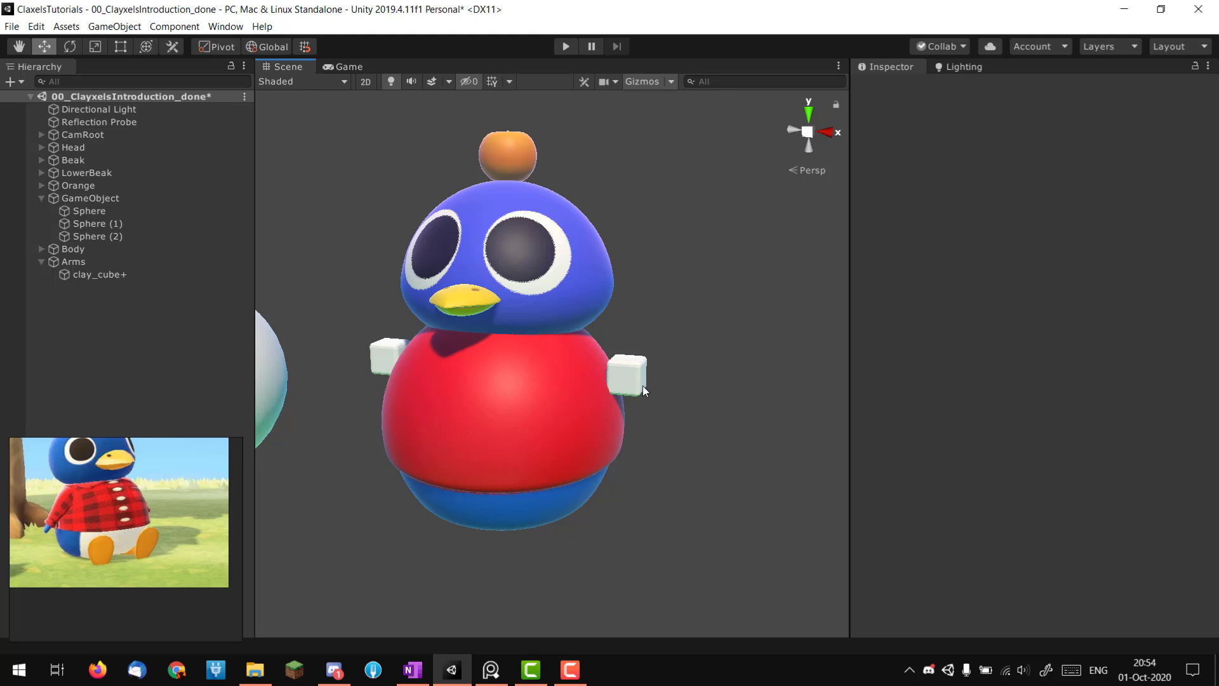
# - Use Pick Clay in the scene to select the clay cube belonging to the Arms container
pyautogui.press('p')
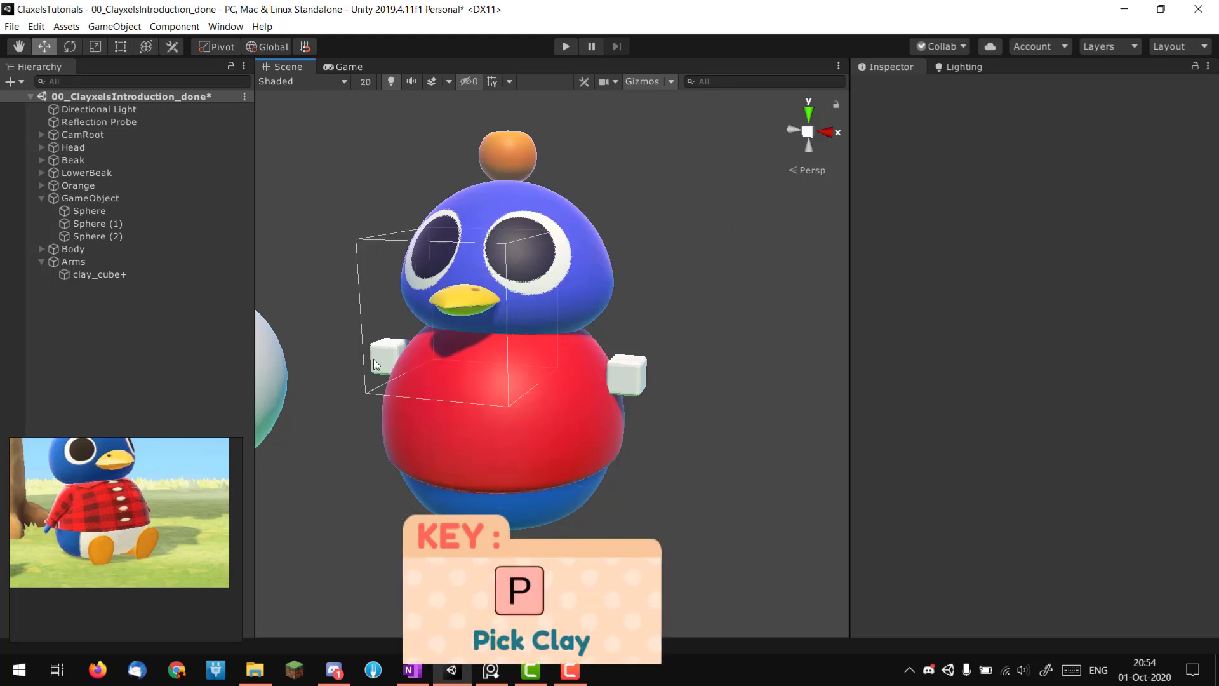
pyautogui.click(494, 279)
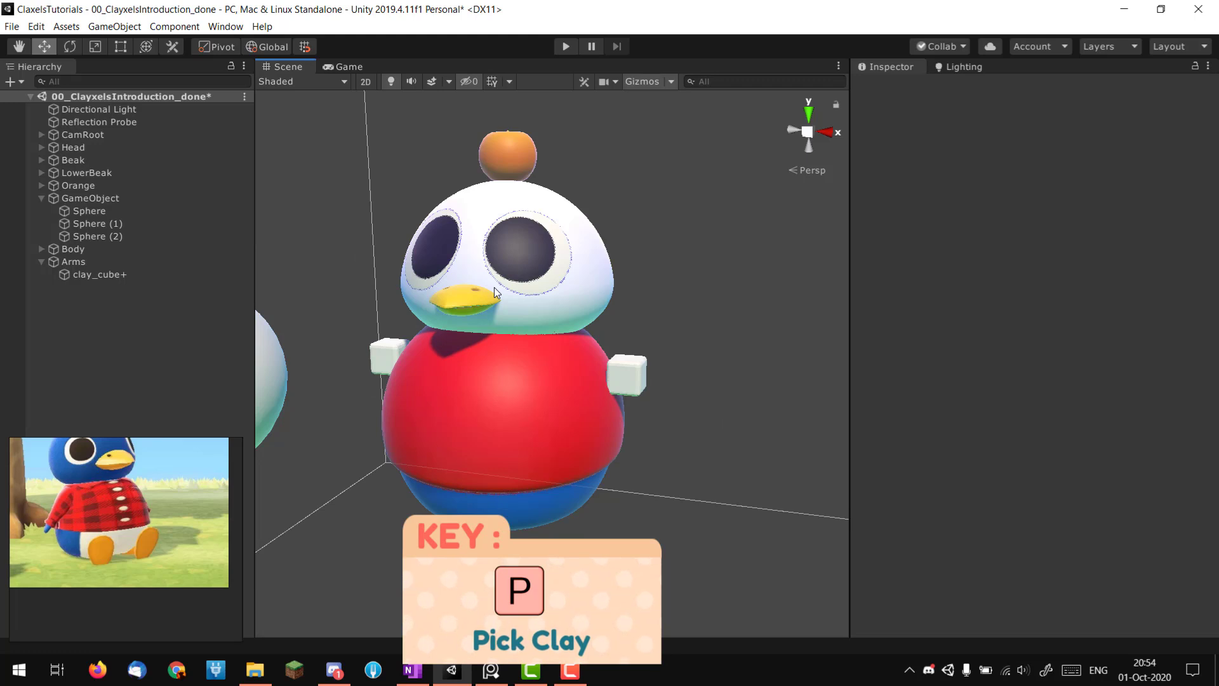
pyautogui.click(634, 379)
pyautogui.click(633, 379)
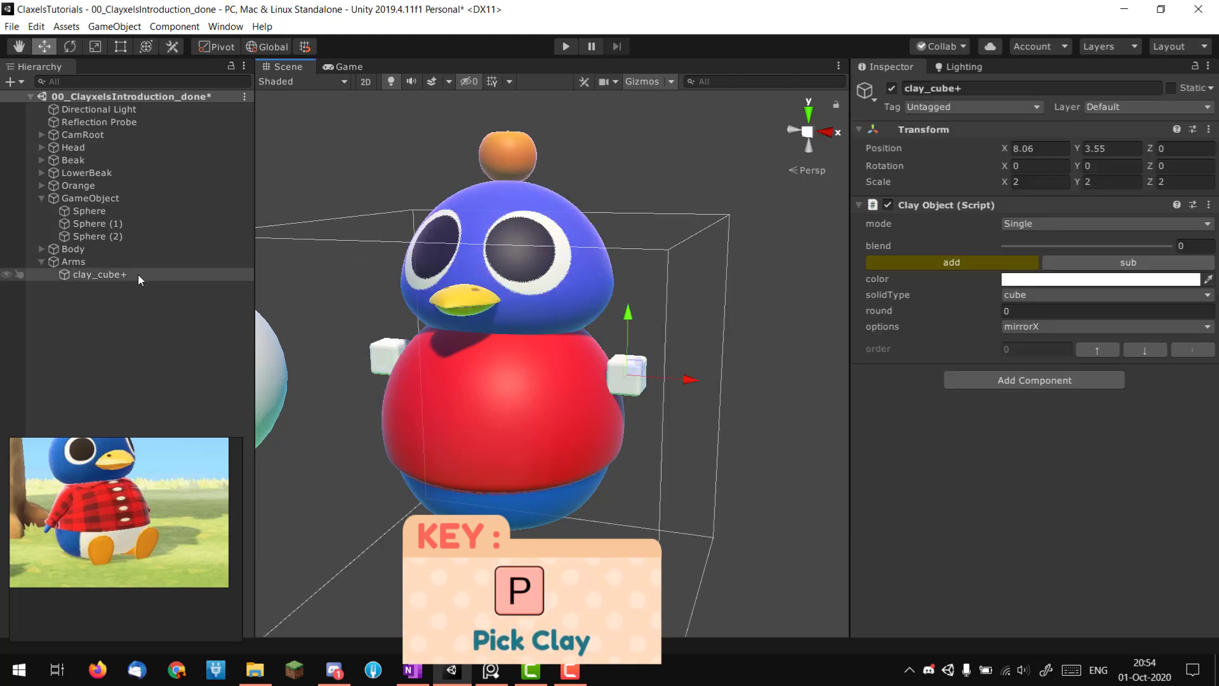
pyautogui.moveTo(631, 326); pyautogui.dragTo(623, 312, button='middle')
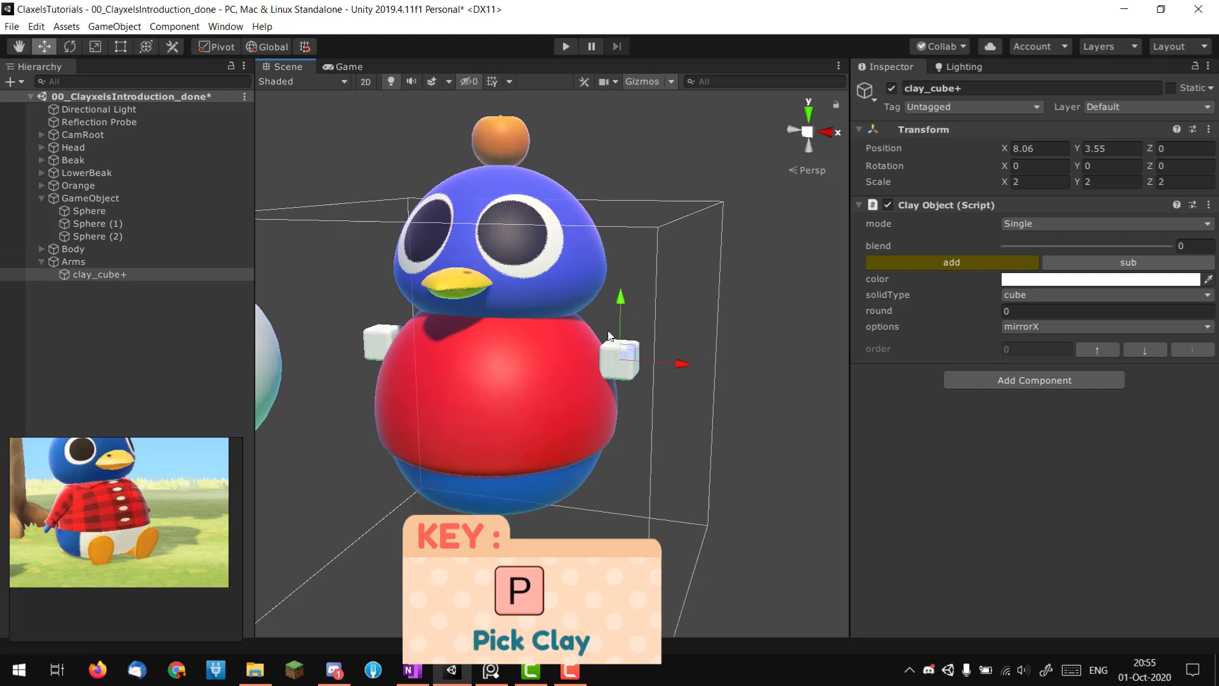
# - Open the Clayxels folder in the project assets and examine the pickingKey setting in the ClayxelsPrefs script
pyautogui.hotkey('ctrl', '5')
pyautogui.moveTo(401, 440); pyautogui.dragTo(730, 393)
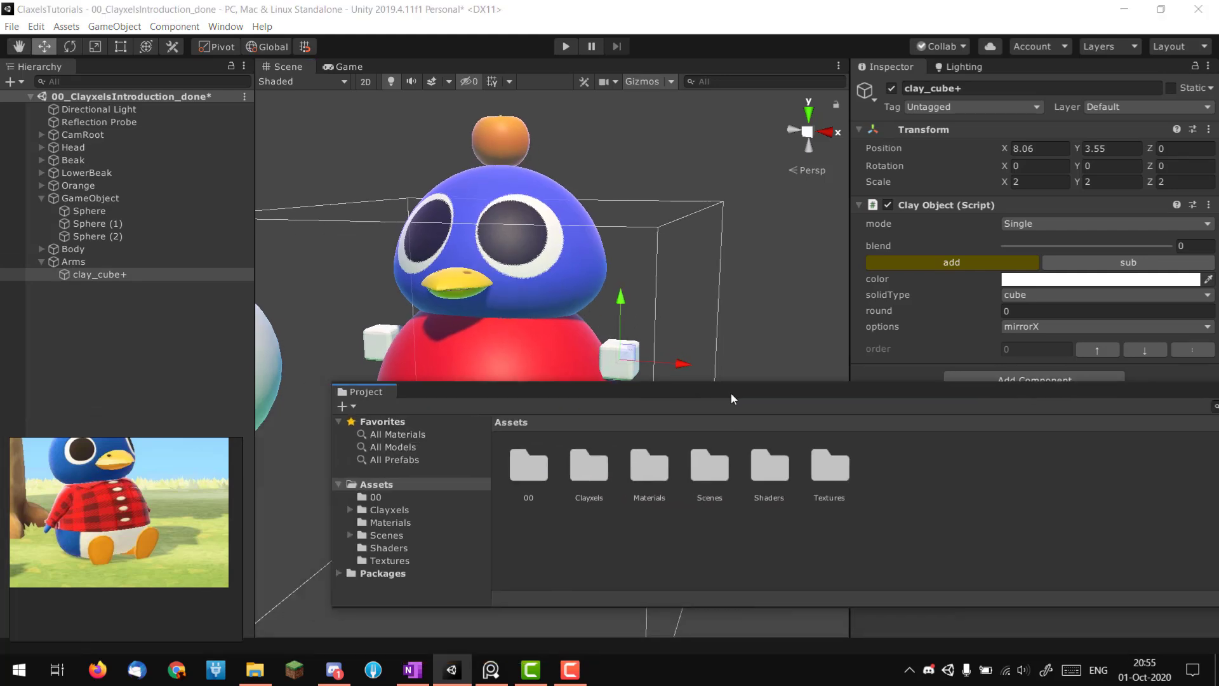
pyautogui.click(422, 510)
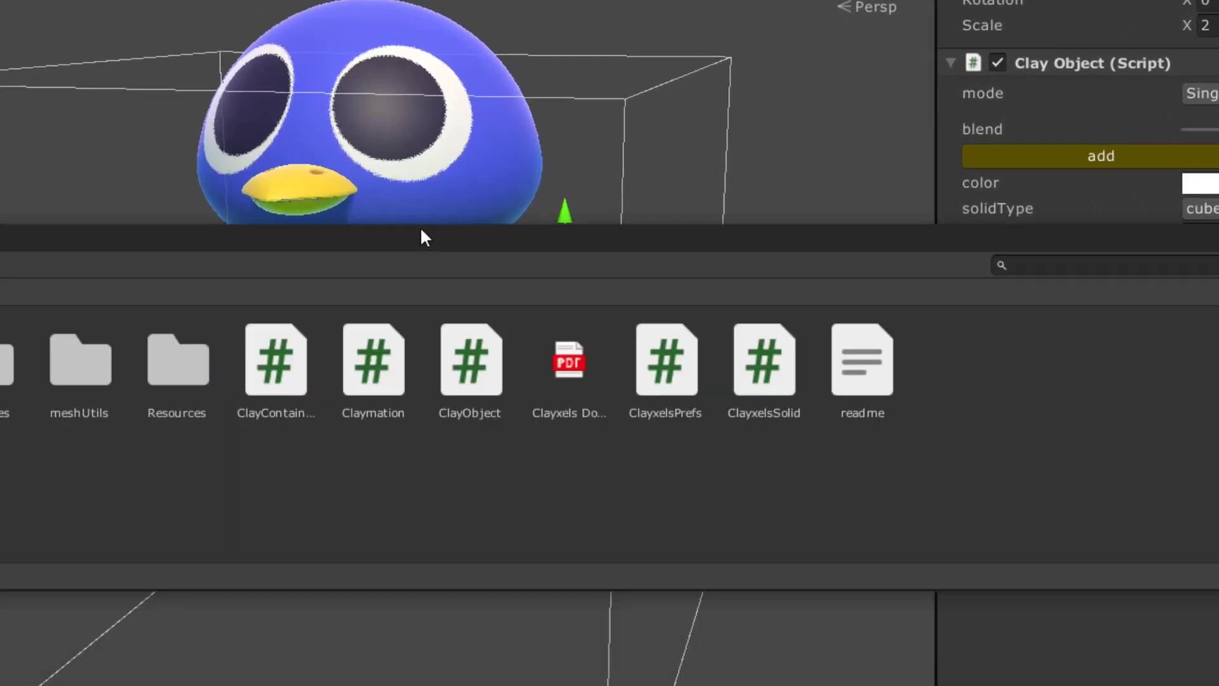
pyautogui.moveTo(421, 229); pyautogui.dragTo(415, 218)
pyautogui.keyDown('ctrl'); pyautogui.scroll(-5, 136, 389); pyautogui.keyUp('ctrl')
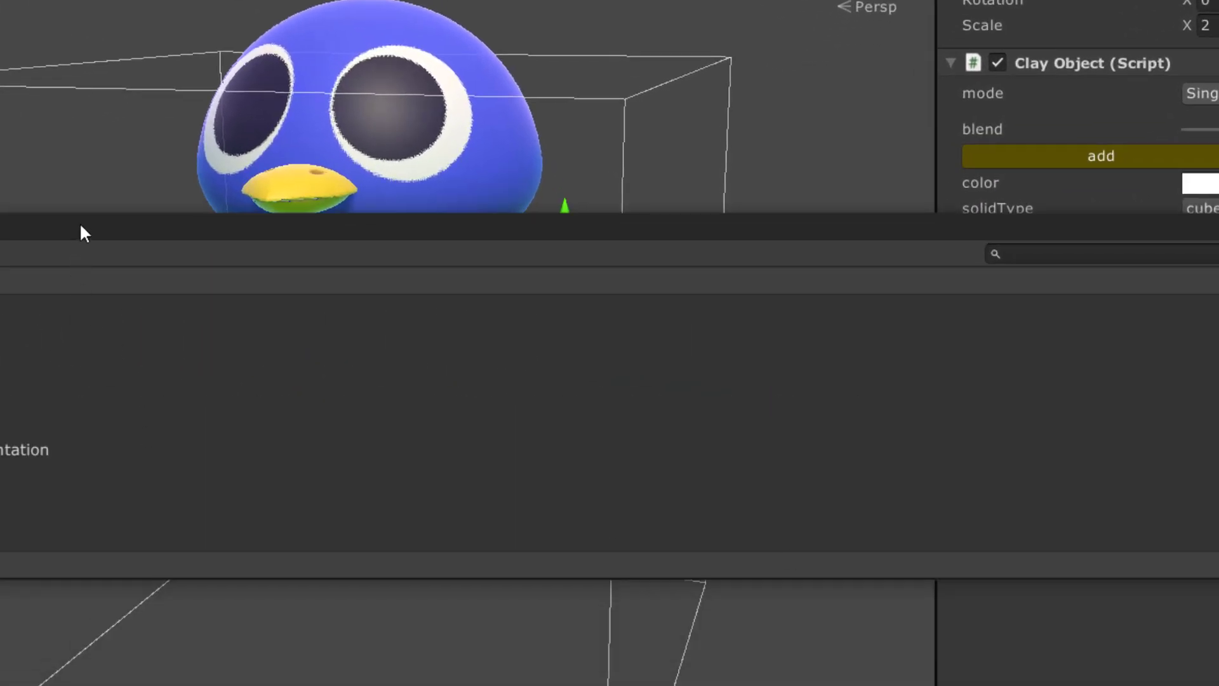
pyautogui.click(230, 478)
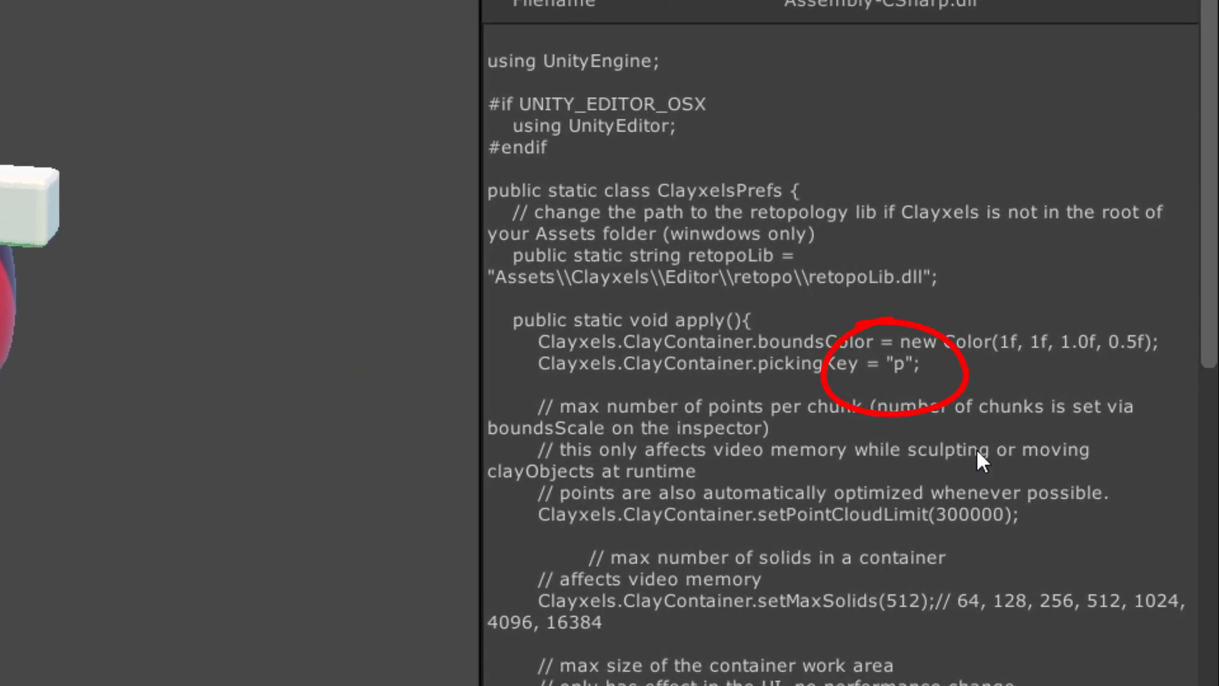
# - Pick the arm cube in the scene again and change its solidType to cylinder
pyautogui.press('p')
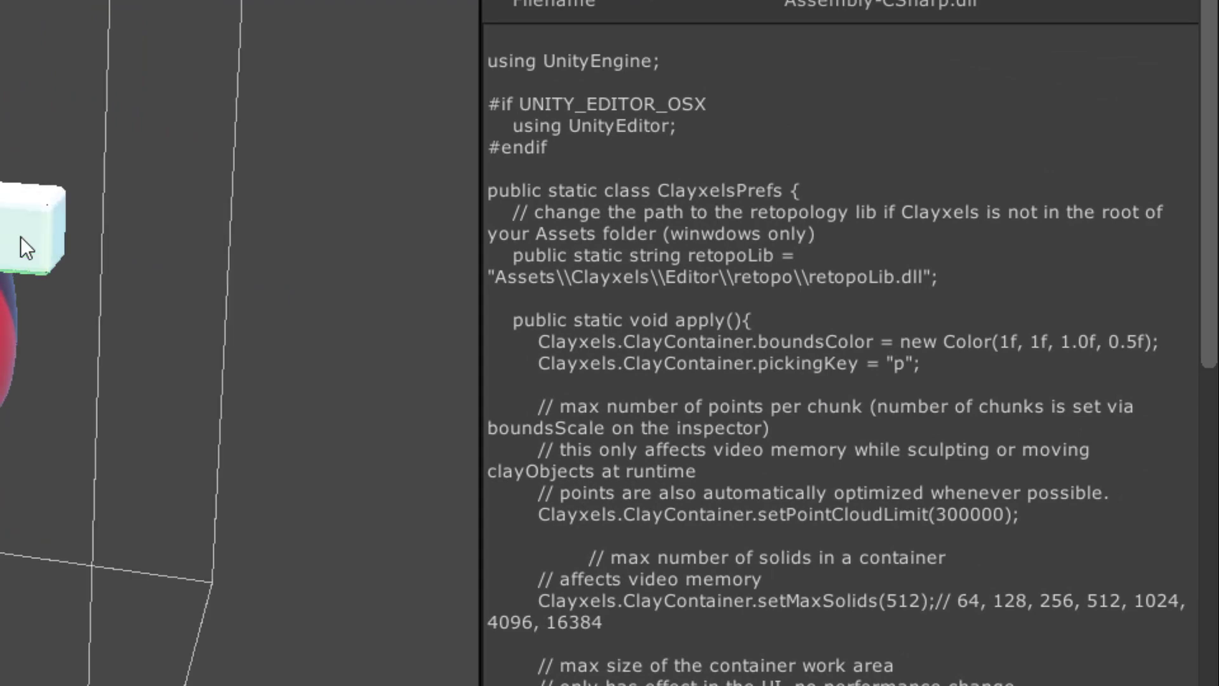
pyautogui.click(20, 237)
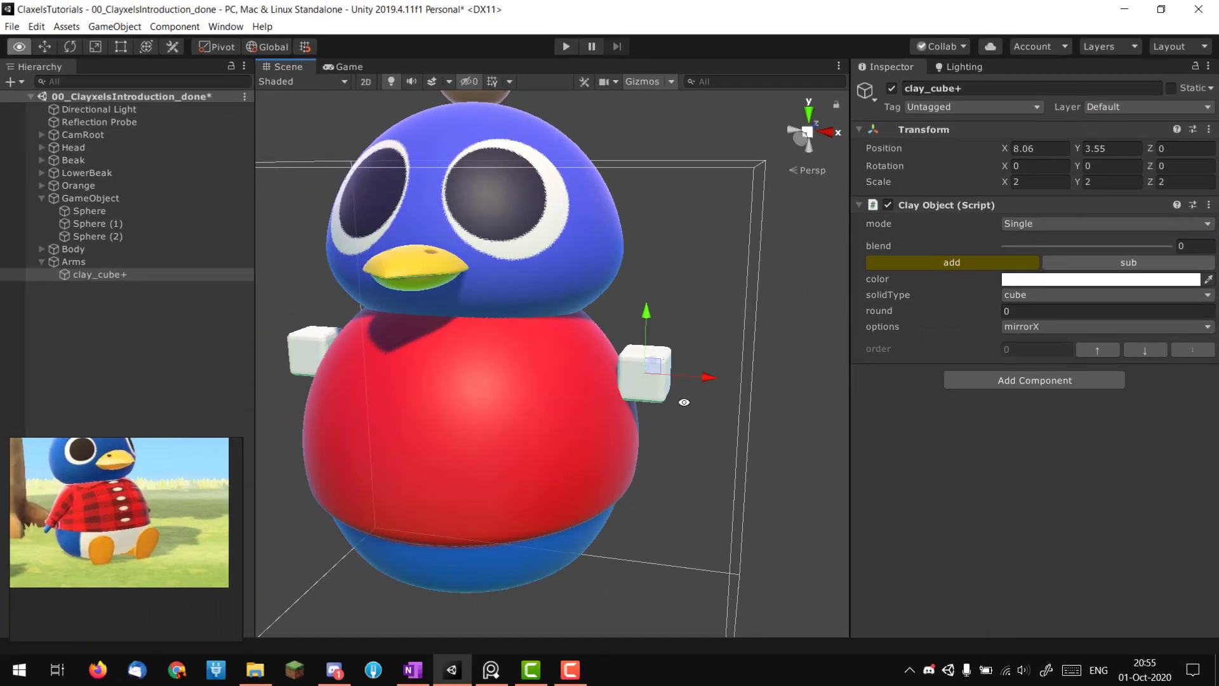
pyautogui.click(1042, 295)
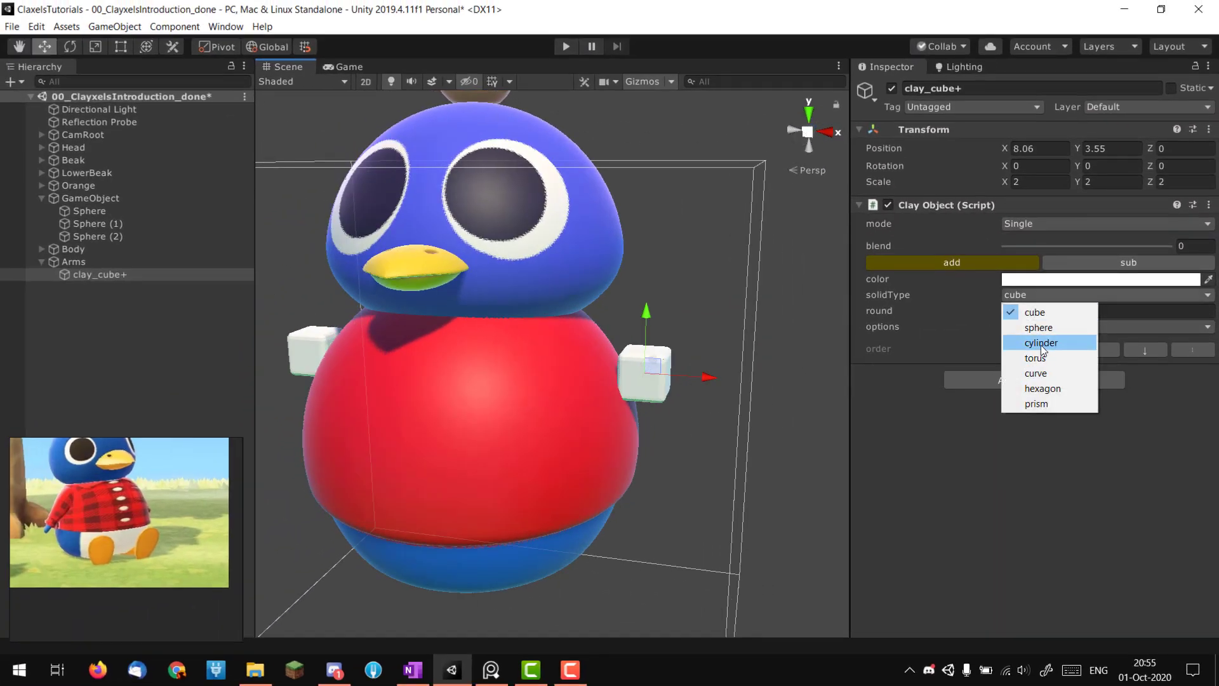
pyautogui.click(1041, 345)
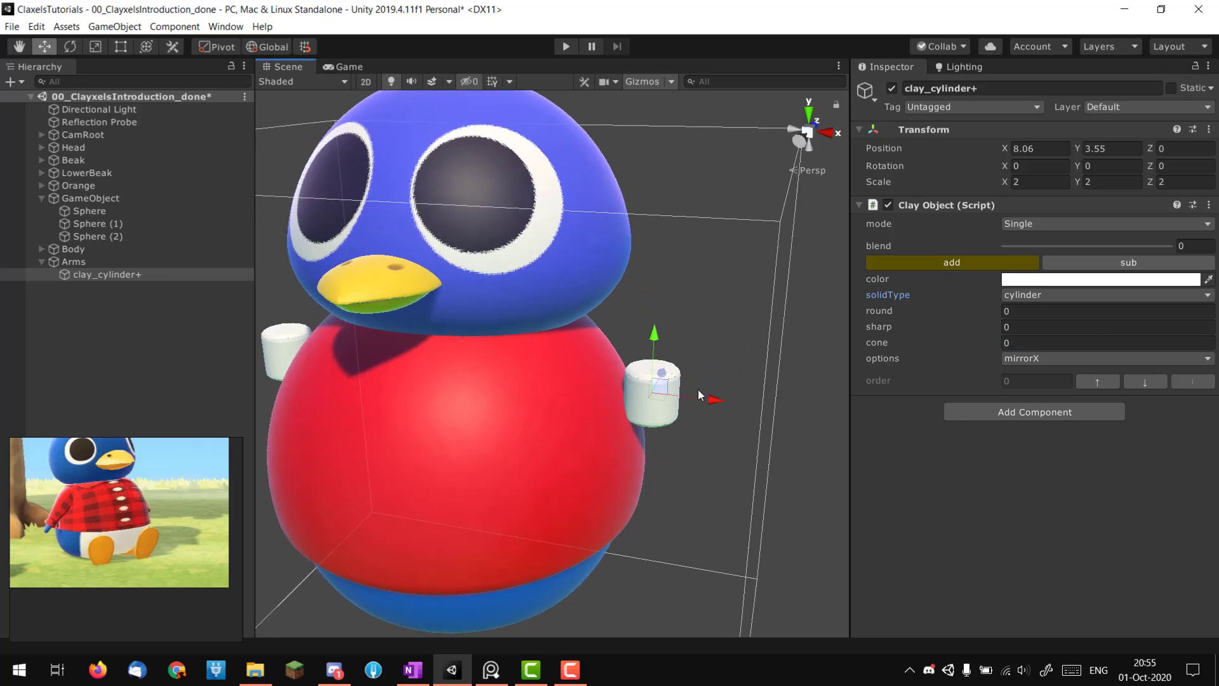
# - Scale the arm cylinder uniformly to 3.738 and rotate it to 45.645 degrees about Z
pyautogui.scroll(2, 697, 390)
pyautogui.press('r')
pyautogui.moveTo(665, 398); pyautogui.dragTo(660, 341)
pyautogui.press('e')
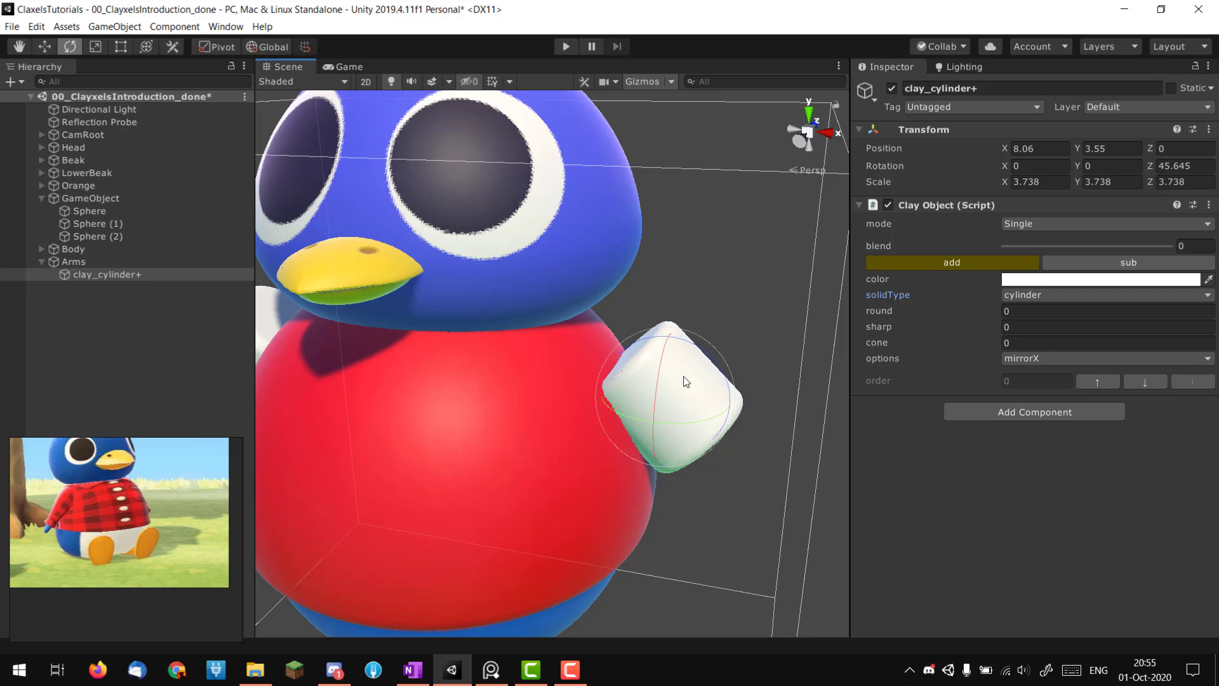
pyautogui.scroll(-2, 679, 398)
# - Stretch the arm cylinder to a scale of about 1.96, 5.26, 1.96 and rotate it to 56.455 degrees about Z
pyautogui.press('r')
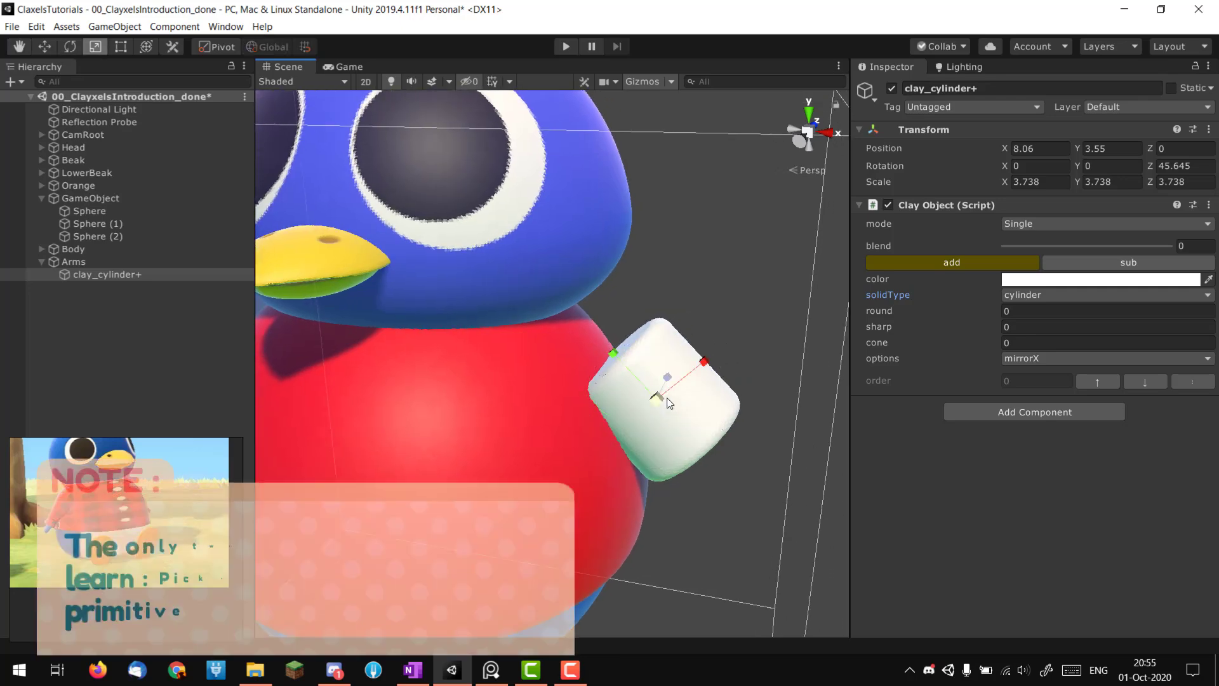
pyautogui.moveTo(659, 400); pyautogui.dragTo(542, 299)
pyautogui.scroll(-4, 508, 419)
pyautogui.keyDown('alt'); pyautogui.moveTo(509, 427); pyautogui.dragTo(721, 386); pyautogui.keyUp('alt')
pyautogui.scroll(3, 721, 386)
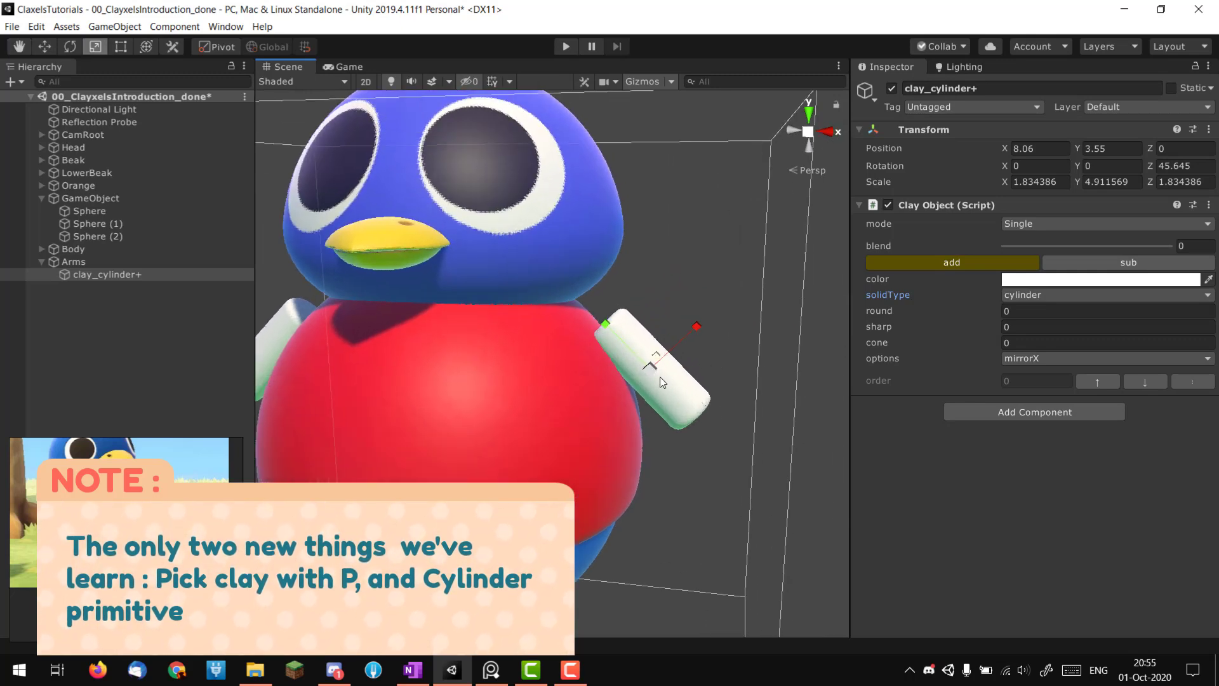
pyautogui.moveTo(651, 369); pyautogui.dragTo(656, 365)
pyautogui.press('e')
pyautogui.moveTo(668, 322); pyautogui.dragTo(693, 355)
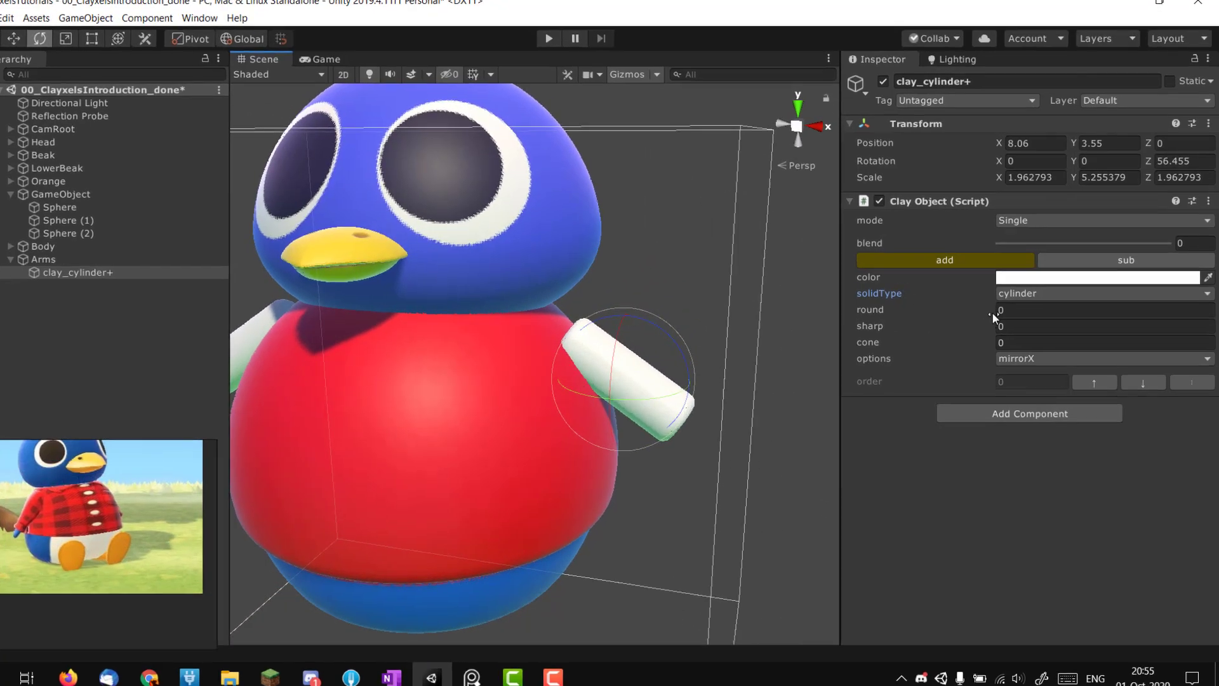
# - Switch the arm's solidType to sphere to compare the available shape parameters, and return it to cylinder
pyautogui.click(1022, 295)
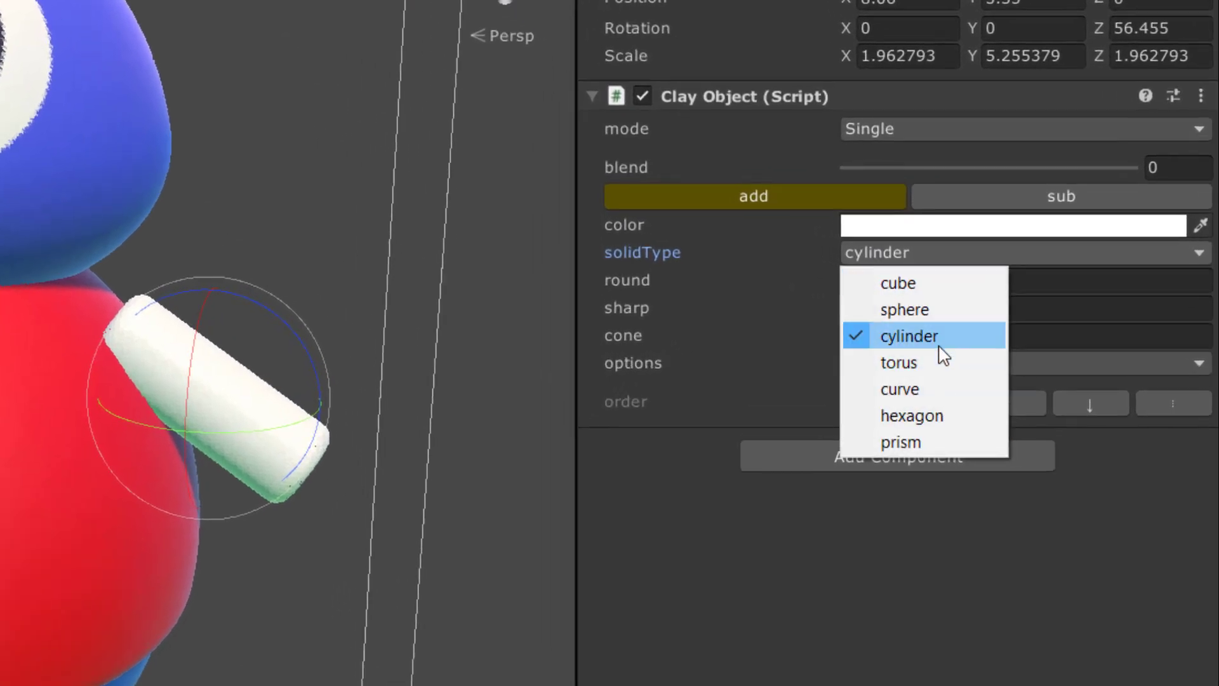
pyautogui.click(920, 338)
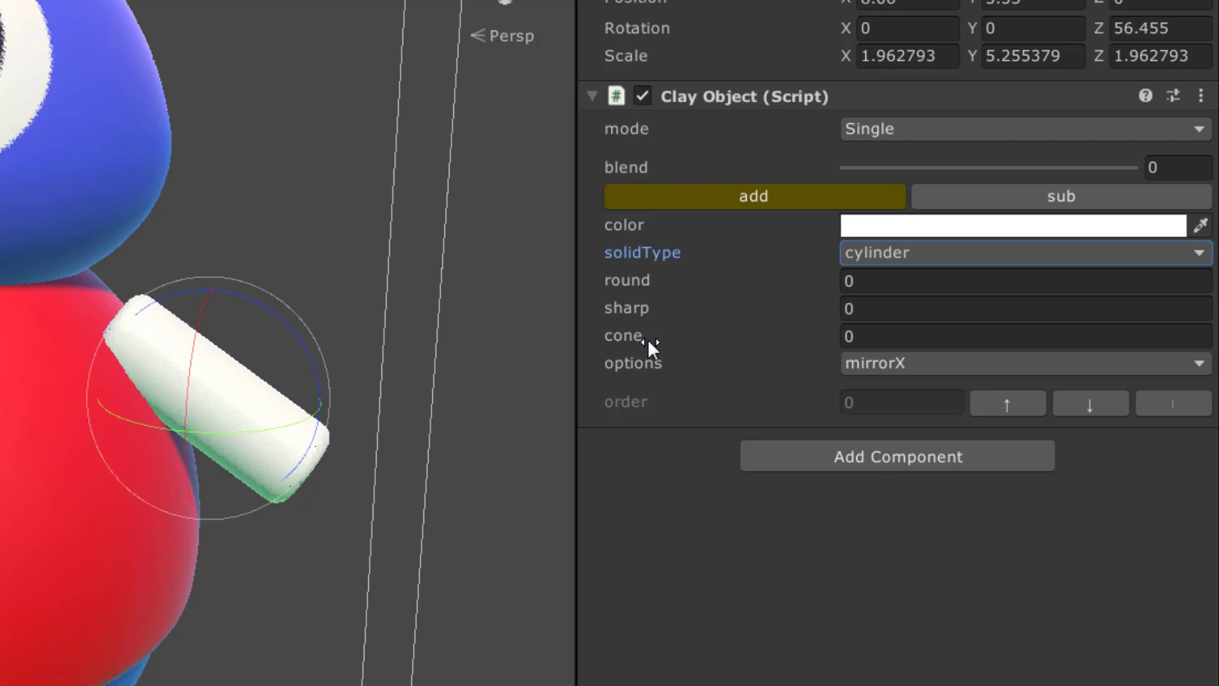
pyautogui.click(894, 262)
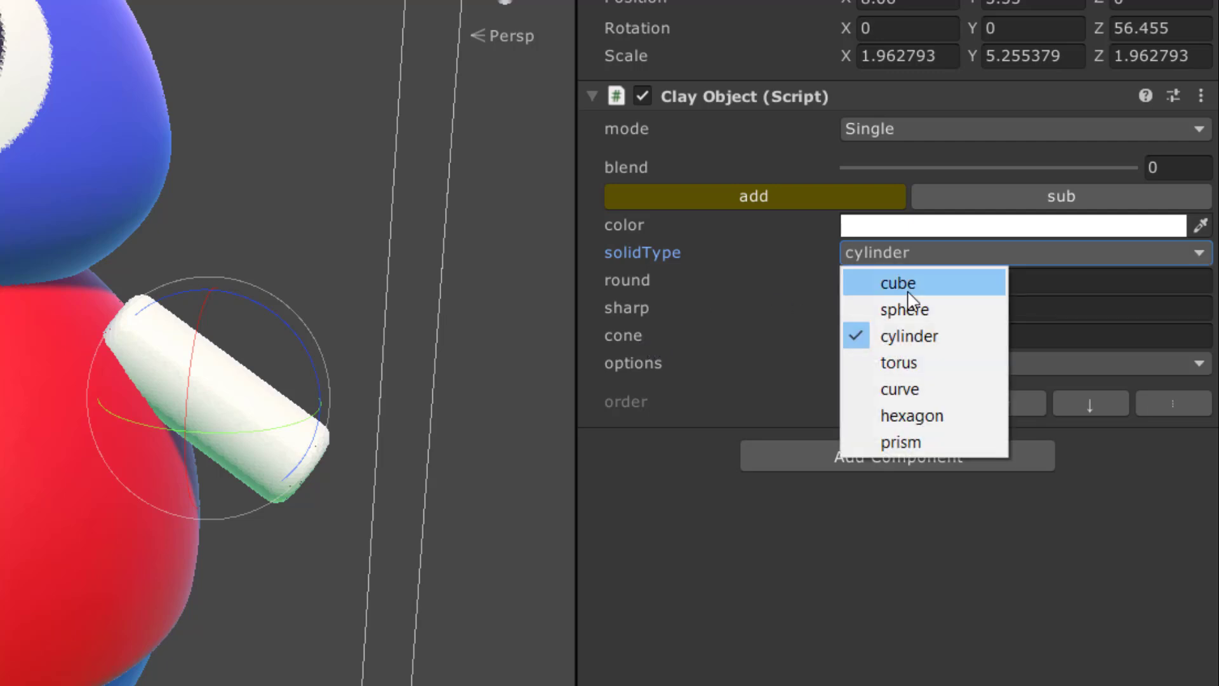
pyautogui.click(940, 311)
pyautogui.click(658, 286)
pyautogui.click(645, 308)
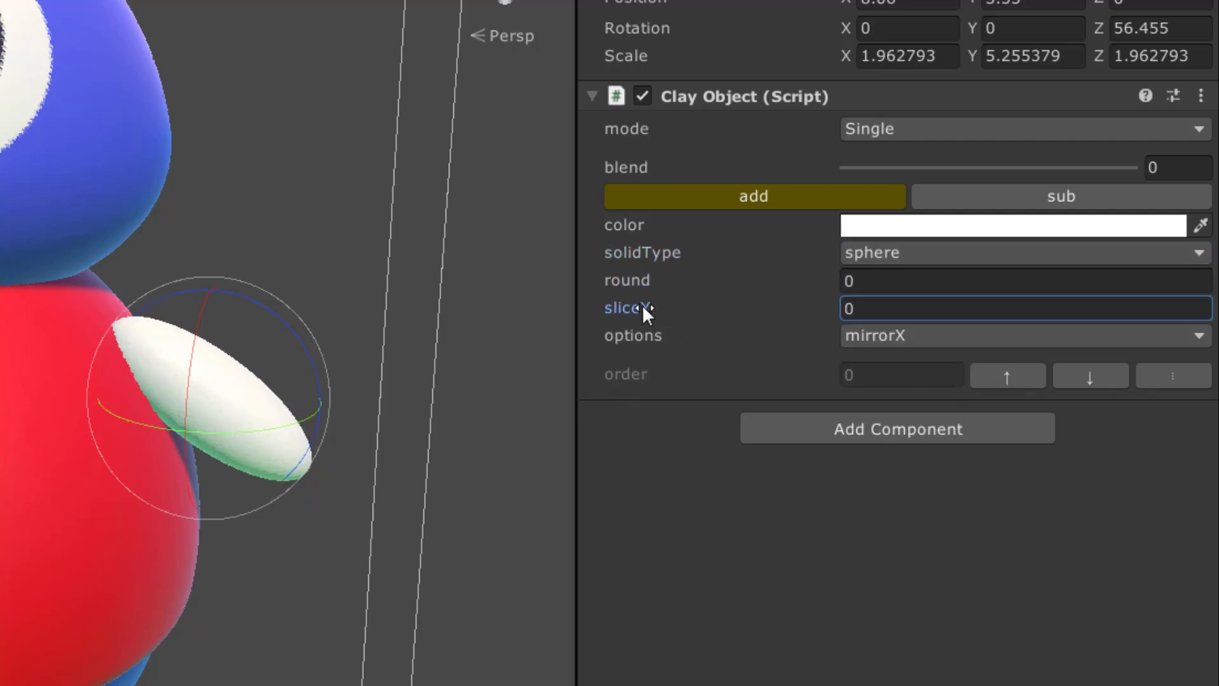
pyautogui.click(906, 251)
pyautogui.click(892, 335)
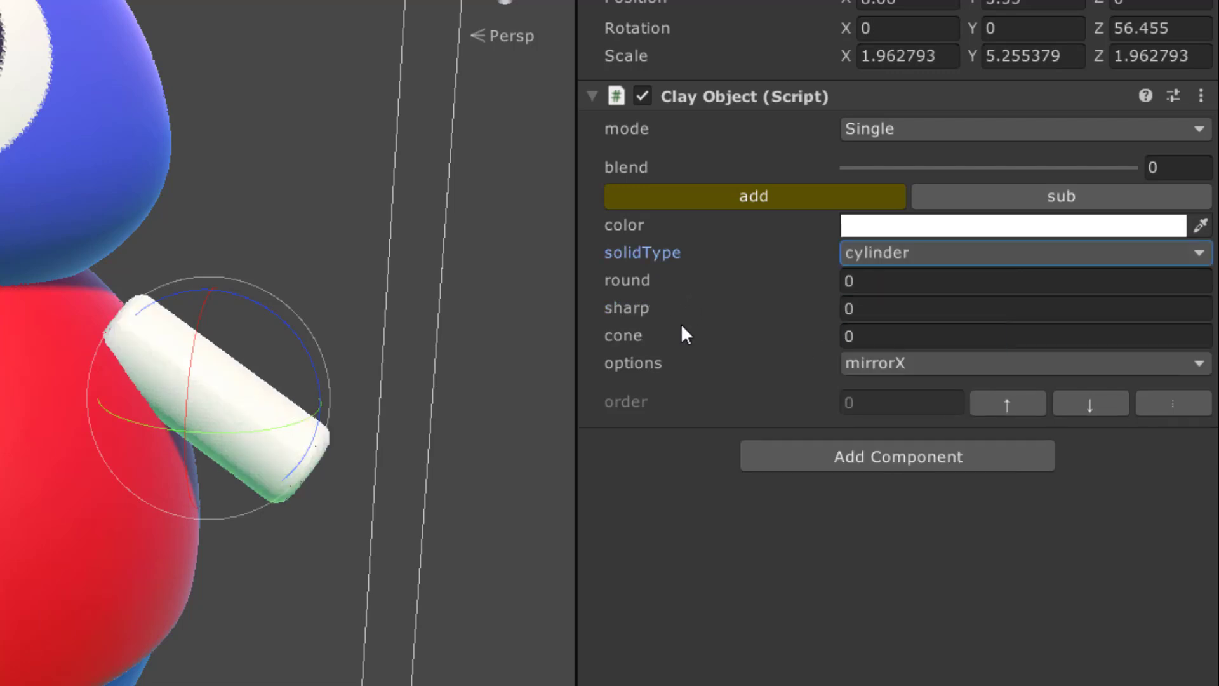
pyautogui.click(657, 308)
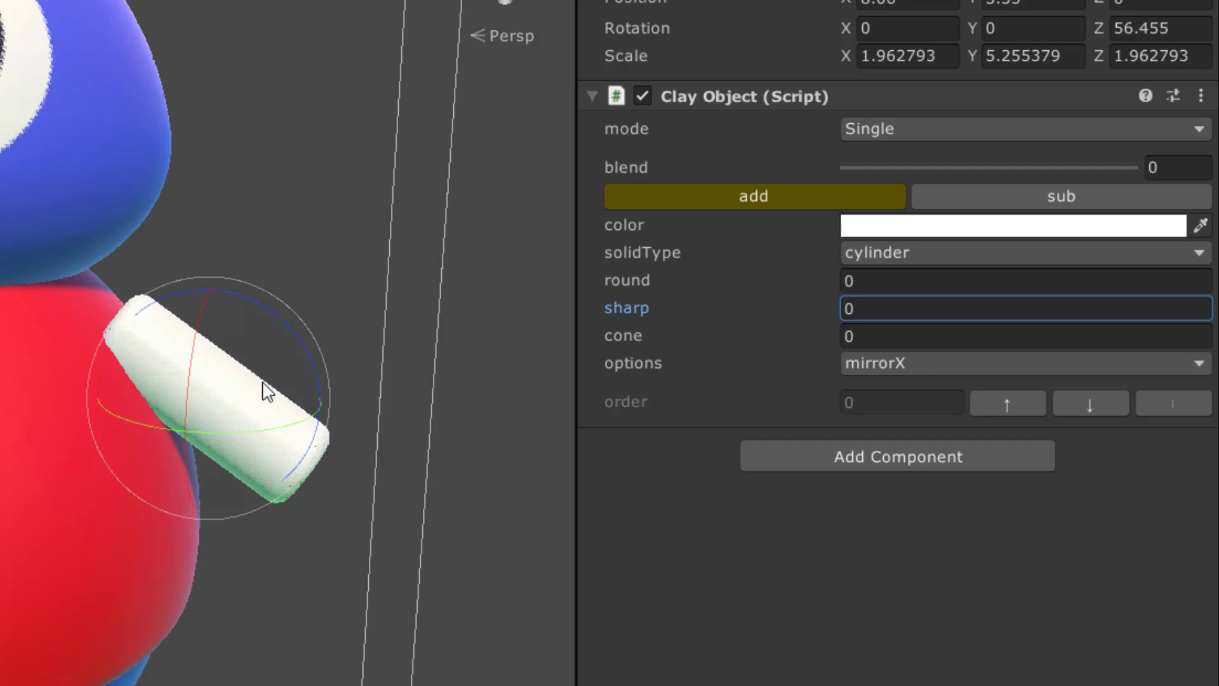
# - Taper the arm cylinder towards the hand, trying a cone value of -100 and settling on -38.22
pyautogui.keyDown('alt'); pyautogui.moveTo(263, 382); pyautogui.dragTo(123, 407); pyautogui.keyUp('alt')
pyautogui.scroll(4, 107, 419)
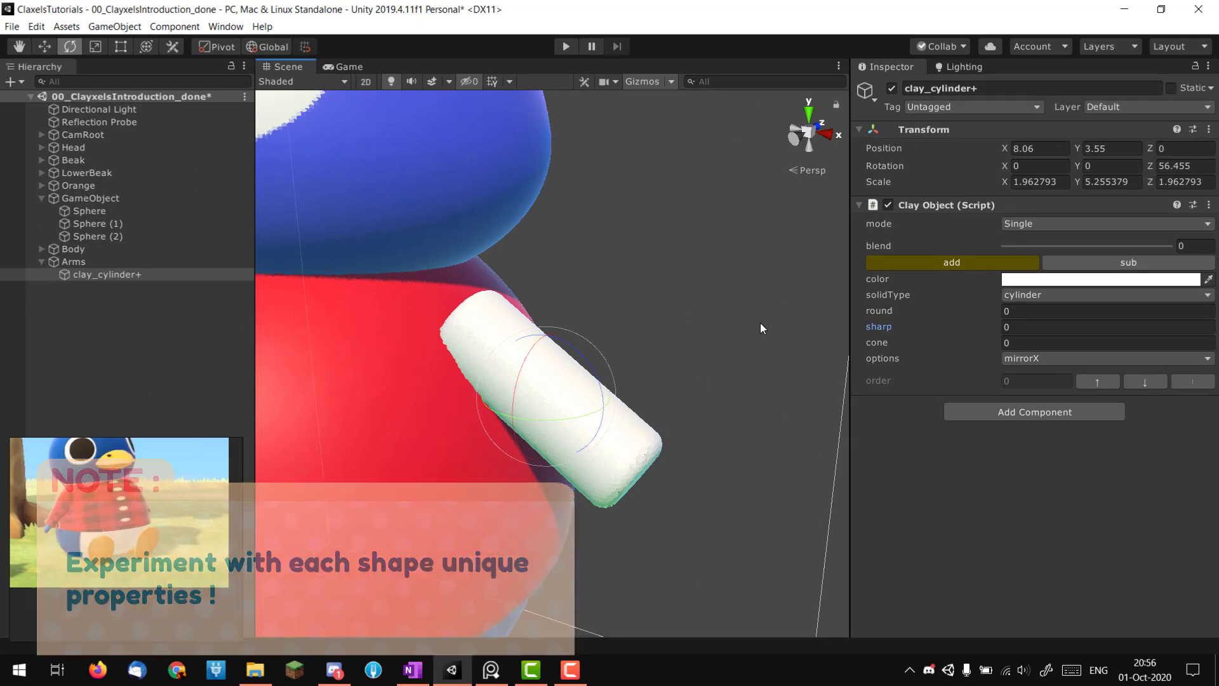
pyautogui.keyDown('alt'); pyautogui.moveTo(636, 337); pyautogui.dragTo(663, 337); pyautogui.keyUp('alt')
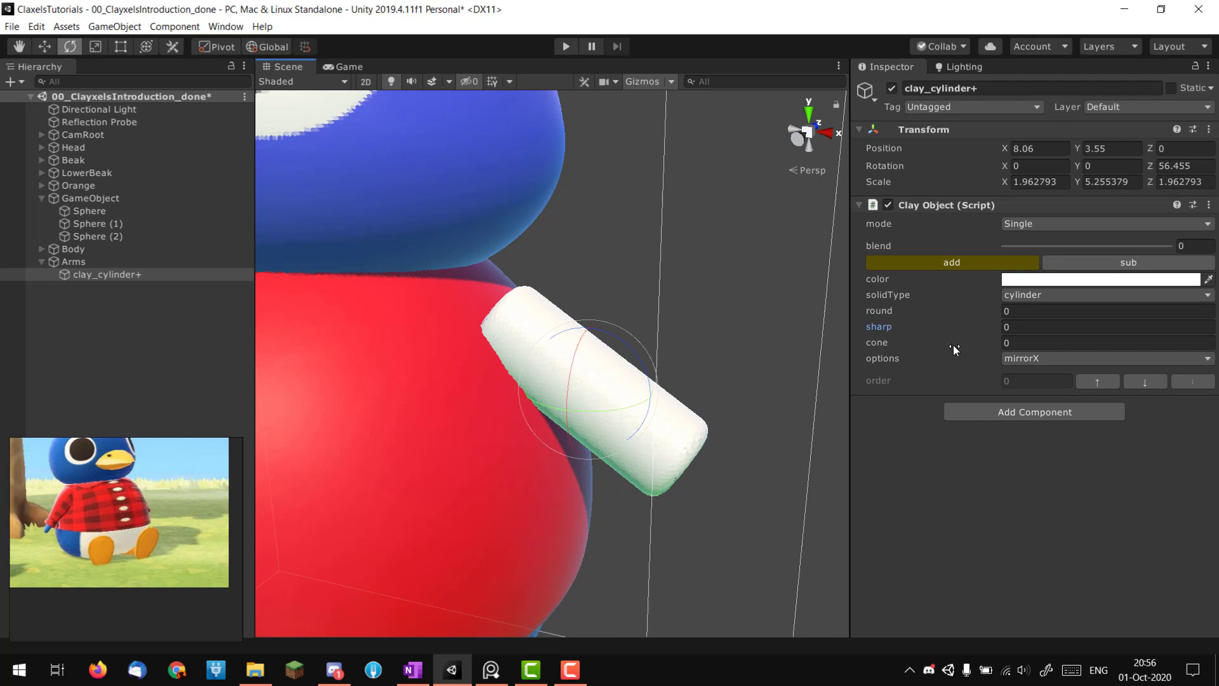
pyautogui.moveTo(717, 370); pyautogui.dragTo(676, 345, button='middle')
pyautogui.keyDown('alt'); pyautogui.moveTo(676, 345); pyautogui.dragTo(770, 350); pyautogui.keyUp('alt')
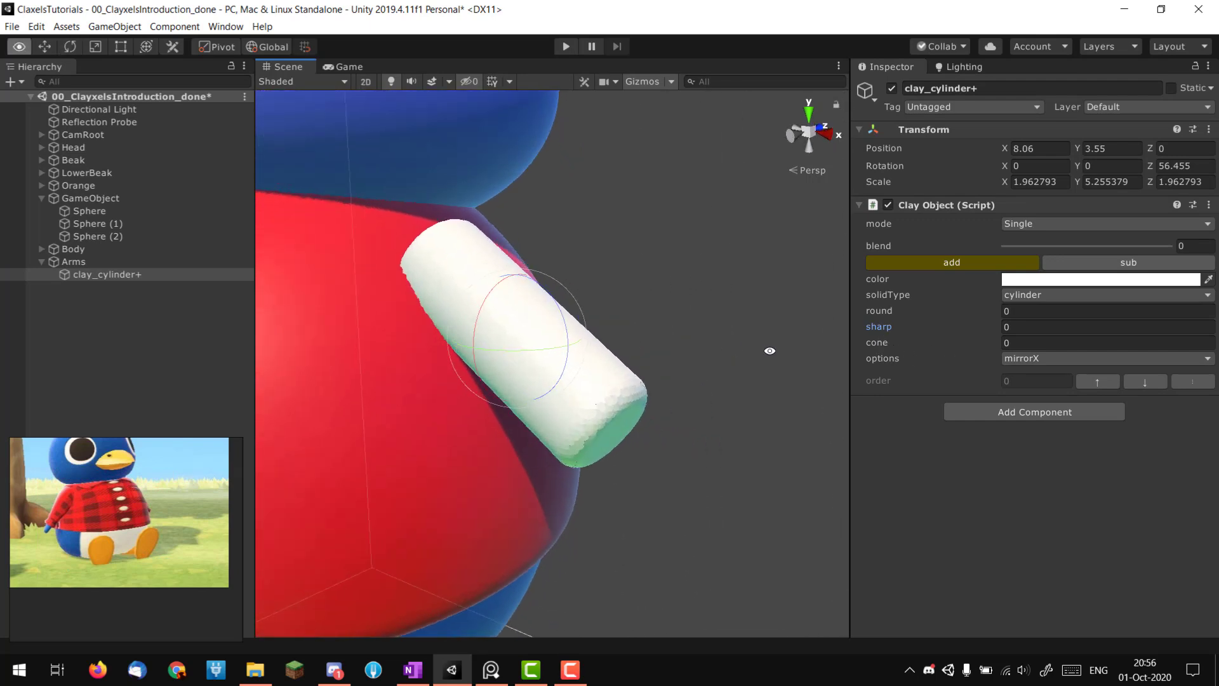
pyautogui.moveTo(961, 343); pyautogui.dragTo(1095, 414)
pyautogui.moveTo(105, 394); pyautogui.dragTo(667, 364)
pyautogui.click(1037, 347)
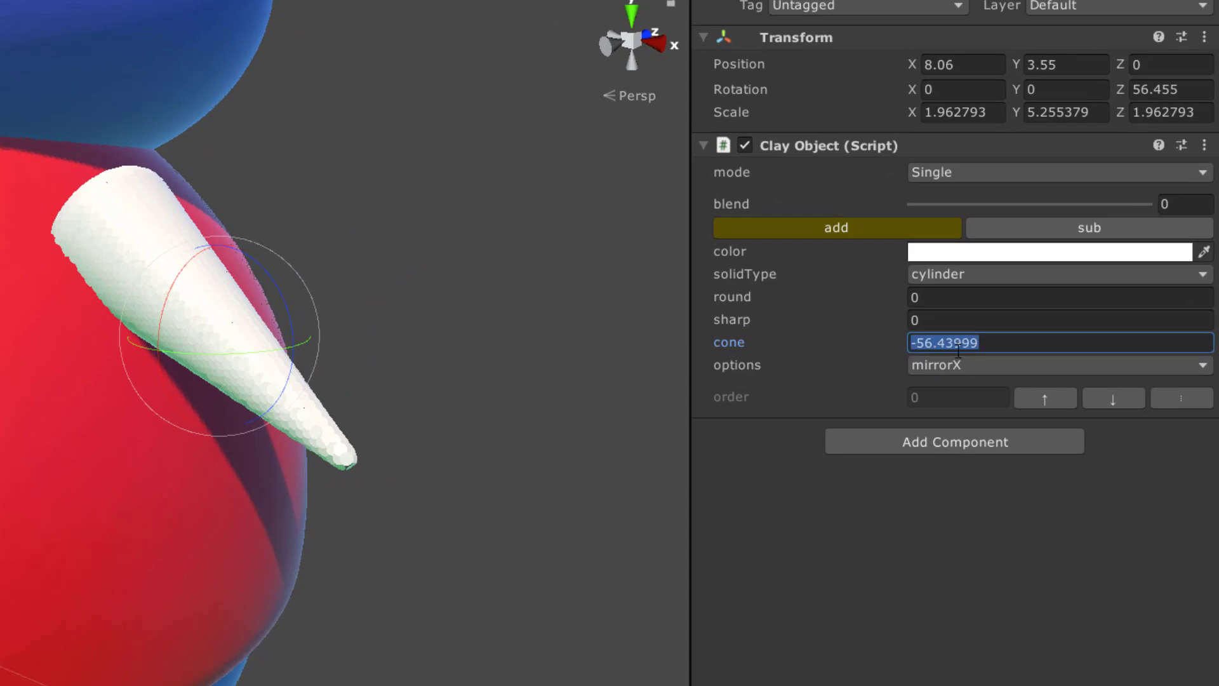
pyautogui.write('100')
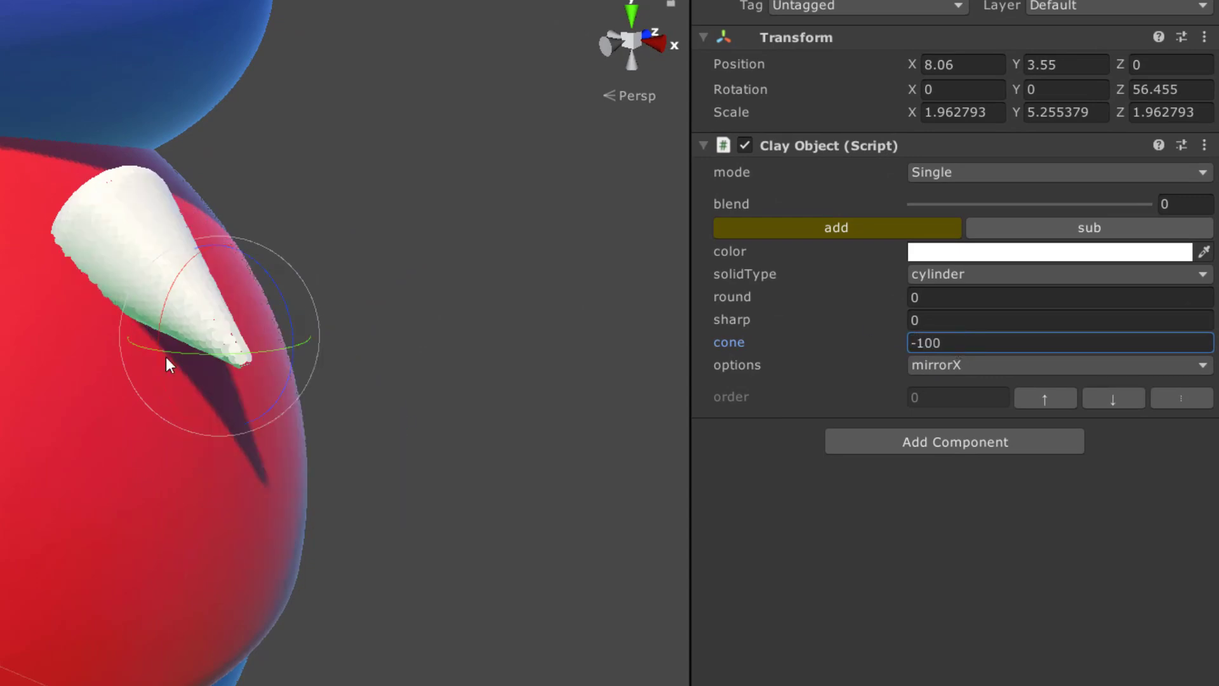
pyautogui.keyDown('alt'); pyautogui.moveTo(168, 365); pyautogui.dragTo(459, 429); pyautogui.keyUp('alt')
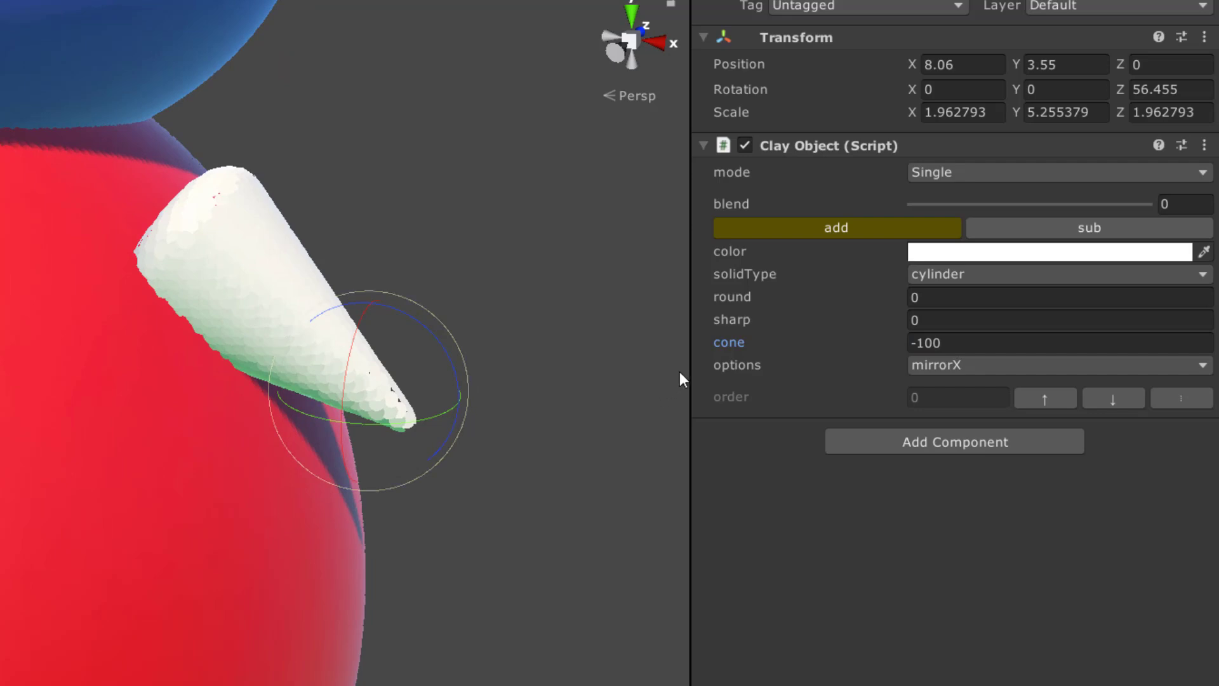
pyautogui.moveTo(799, 350); pyautogui.dragTo(730, 282)
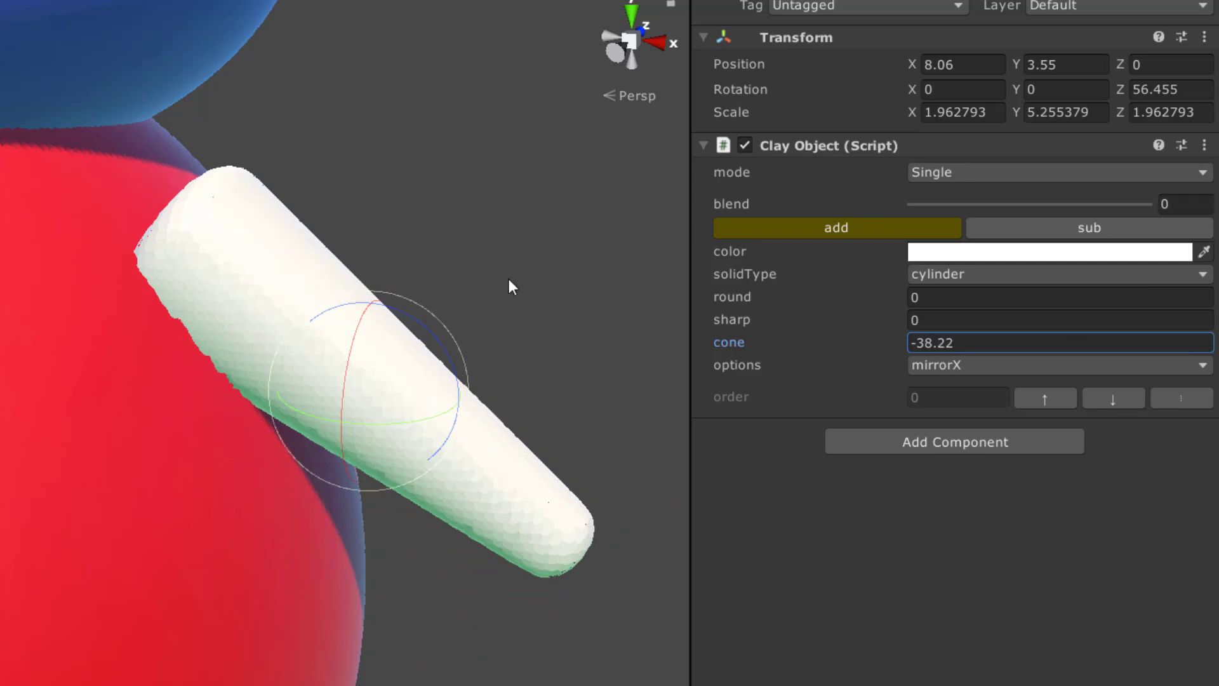
# - Set the arm cylinder's color to pure red, FF0000
pyautogui.click(1007, 247)
pyautogui.click(917, 229)
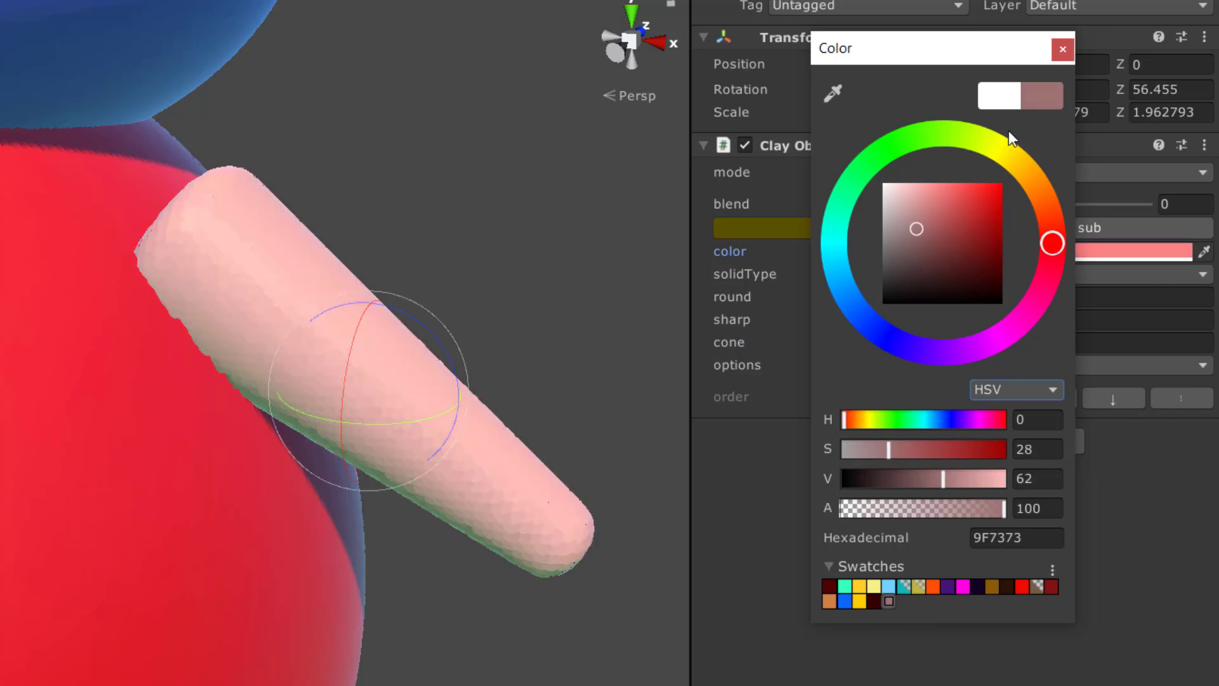
pyautogui.click(1001, 184)
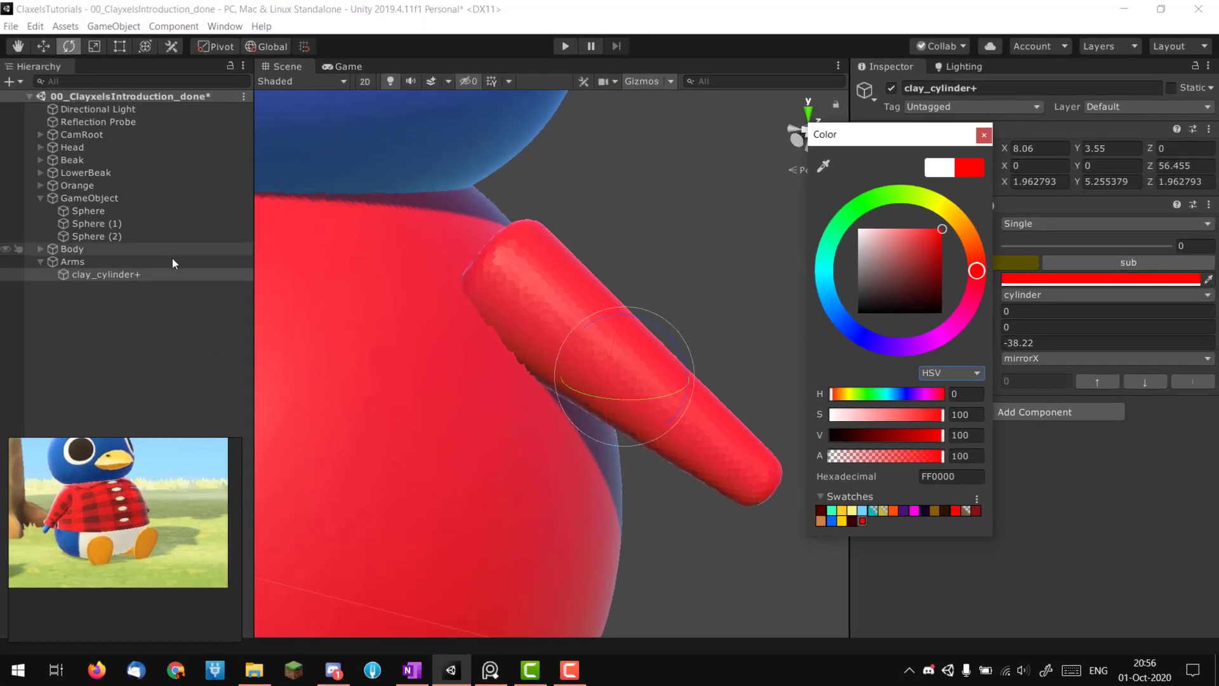
# - Copy the color of the Body container's red sphere and paste it onto the arm cylinder's color
pyautogui.moveTo(470, 337); pyautogui.dragTo(526, 309, button='middle')
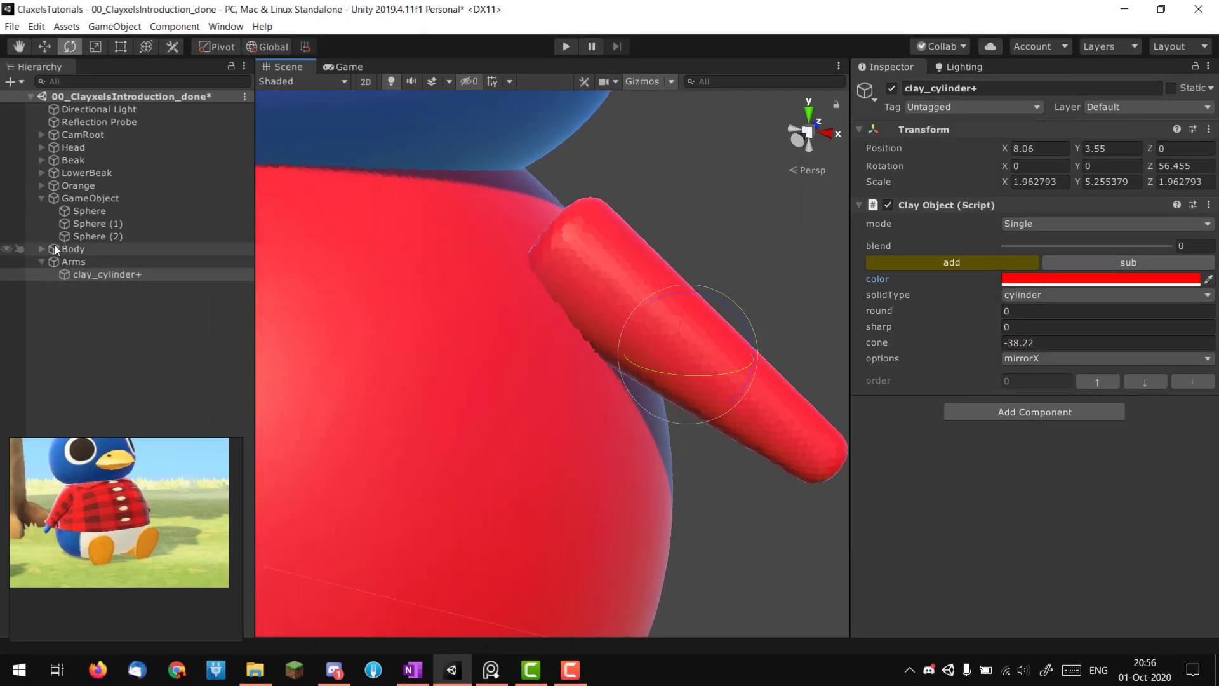
pyautogui.click(37, 249)
pyautogui.click(112, 265)
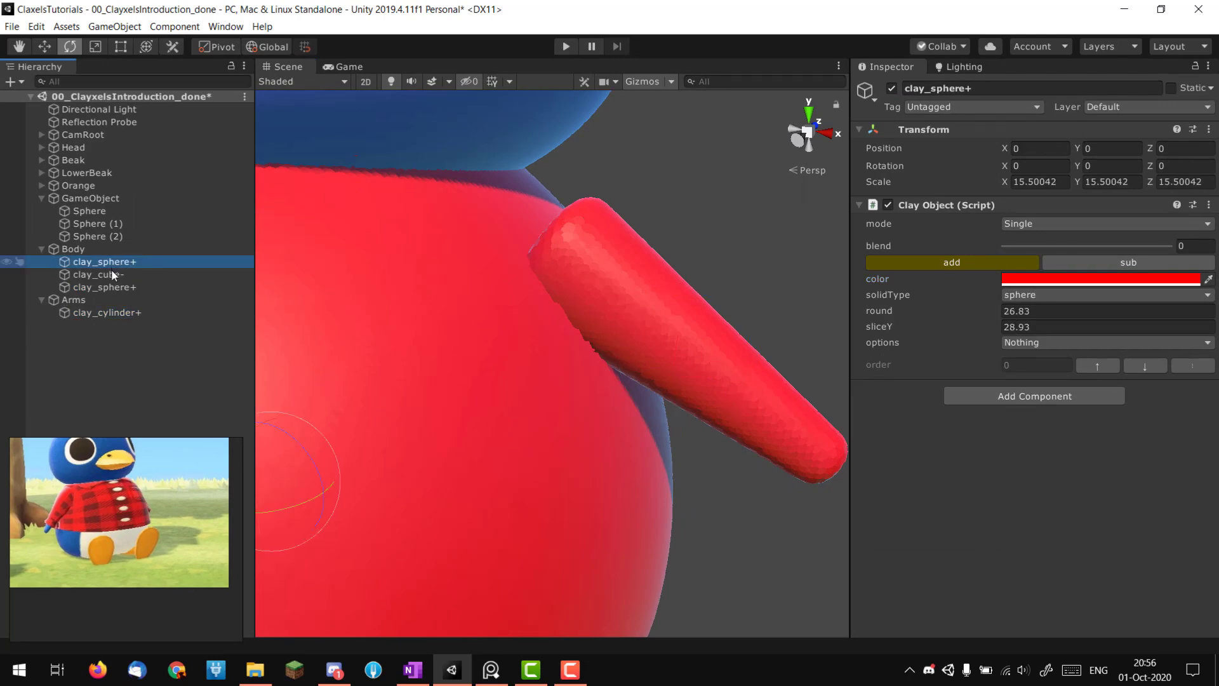
pyautogui.press('f')
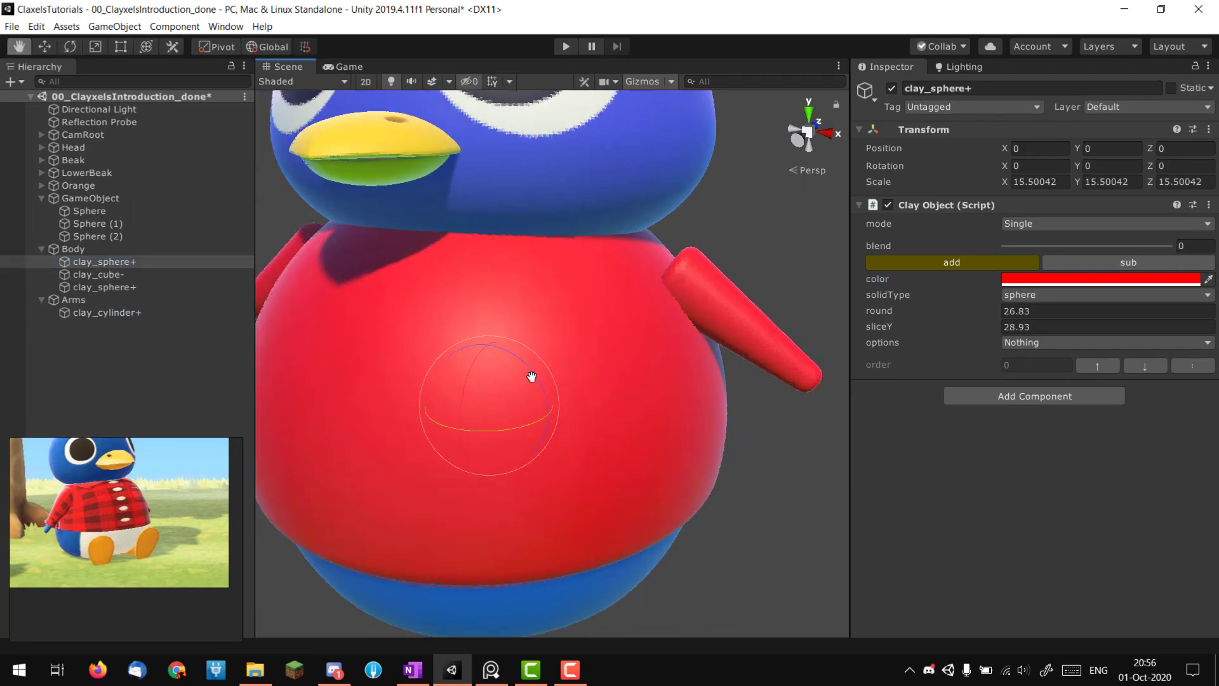
pyautogui.rightClick(1041, 281)
pyautogui.click(1056, 296)
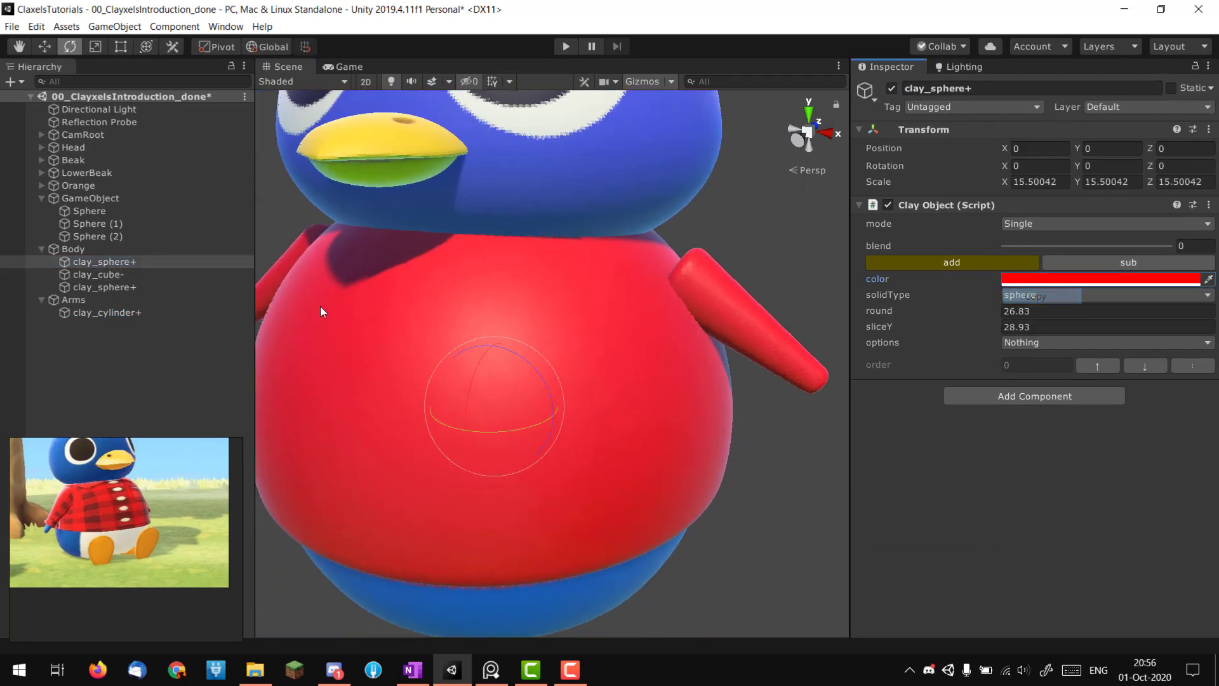
pyautogui.click(107, 313)
pyautogui.rightClick(1014, 285)
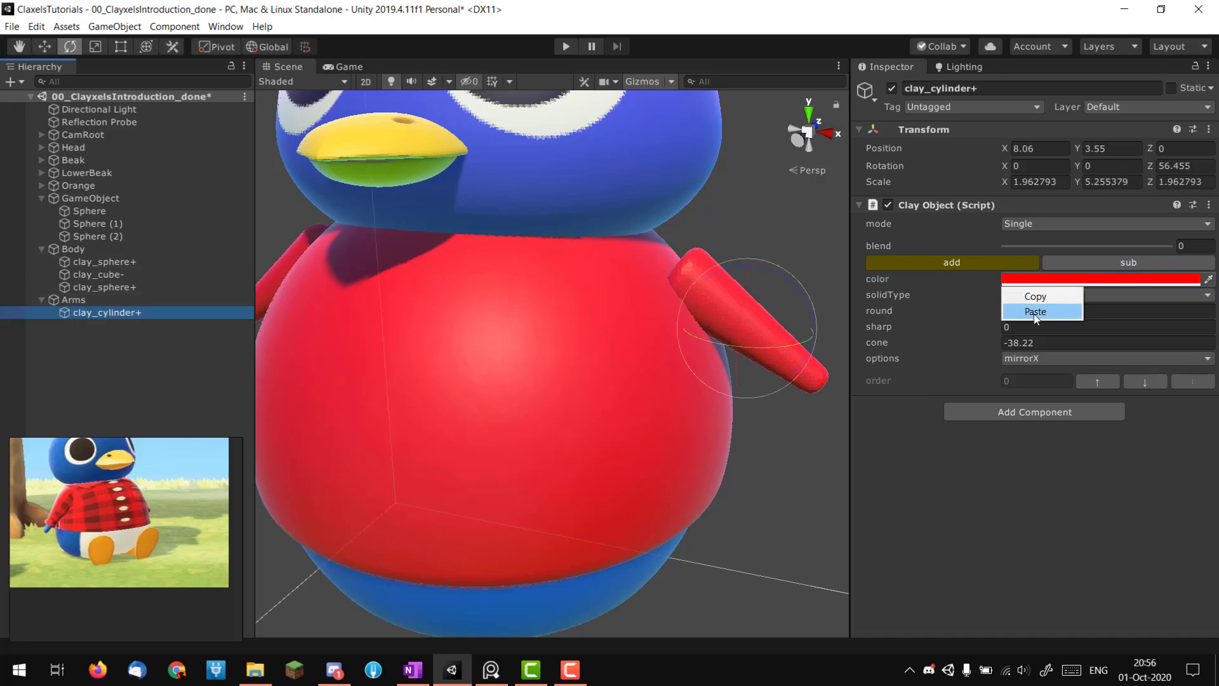
pyautogui.click(1044, 307)
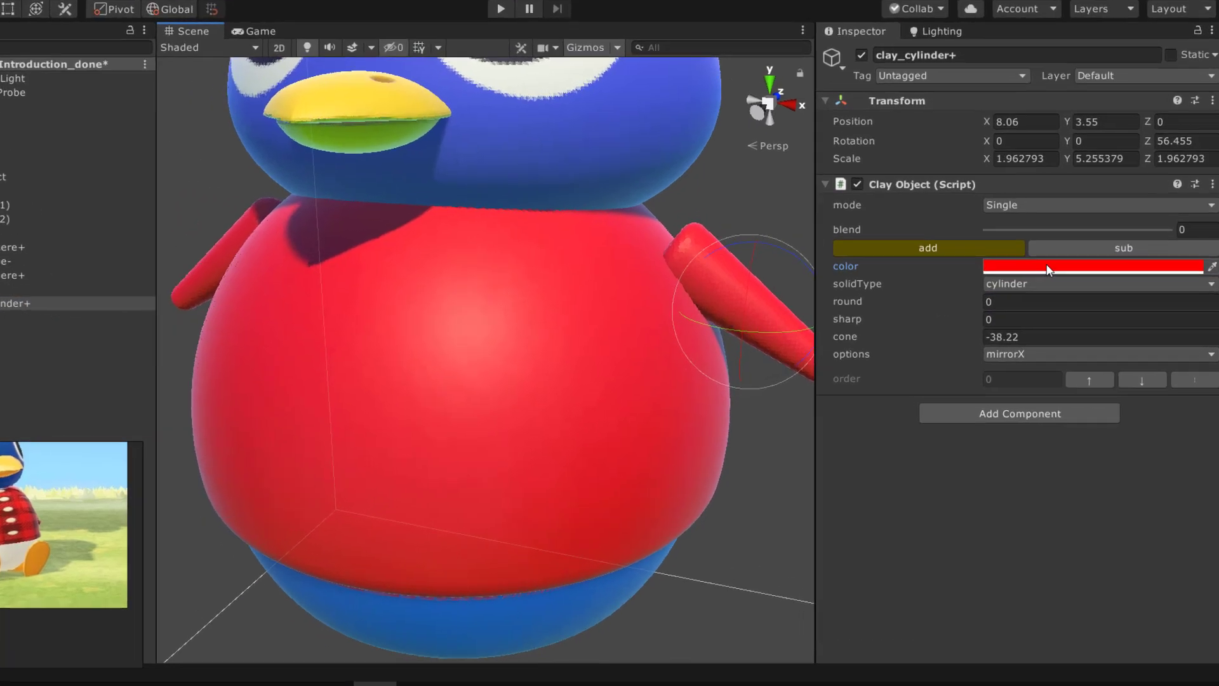
# - Save the arm cylinder's red as a new swatch in the color picker
pyautogui.click(1058, 276)
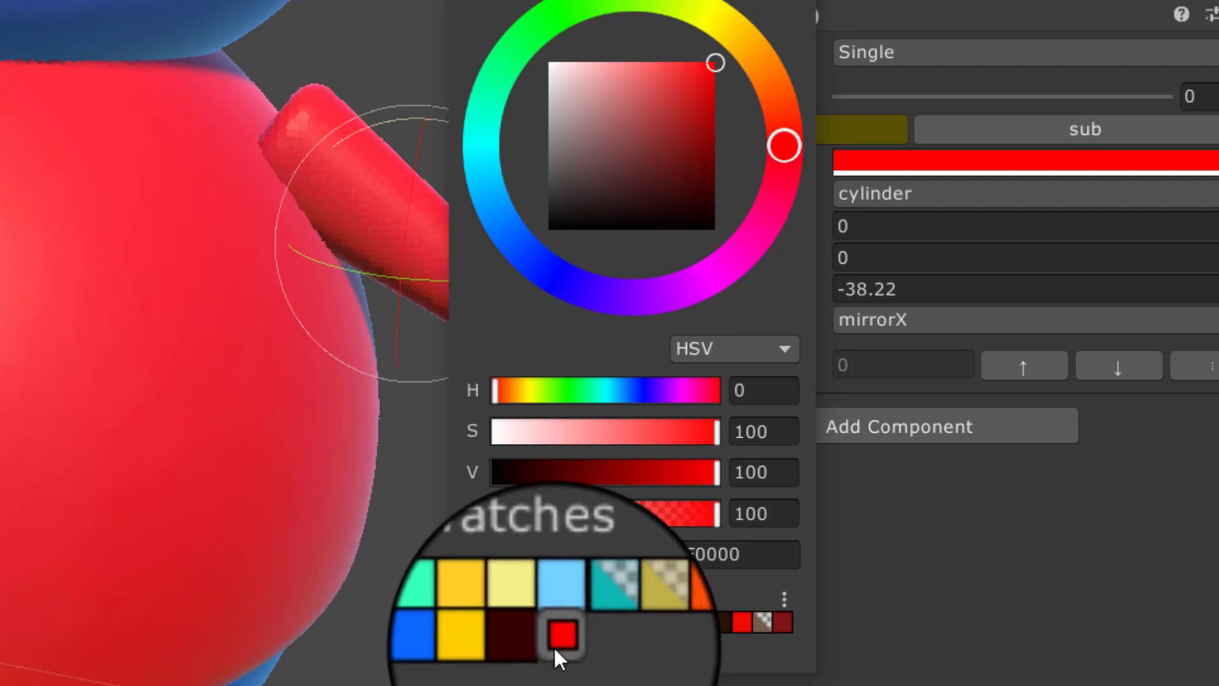
pyautogui.click(577, 642)
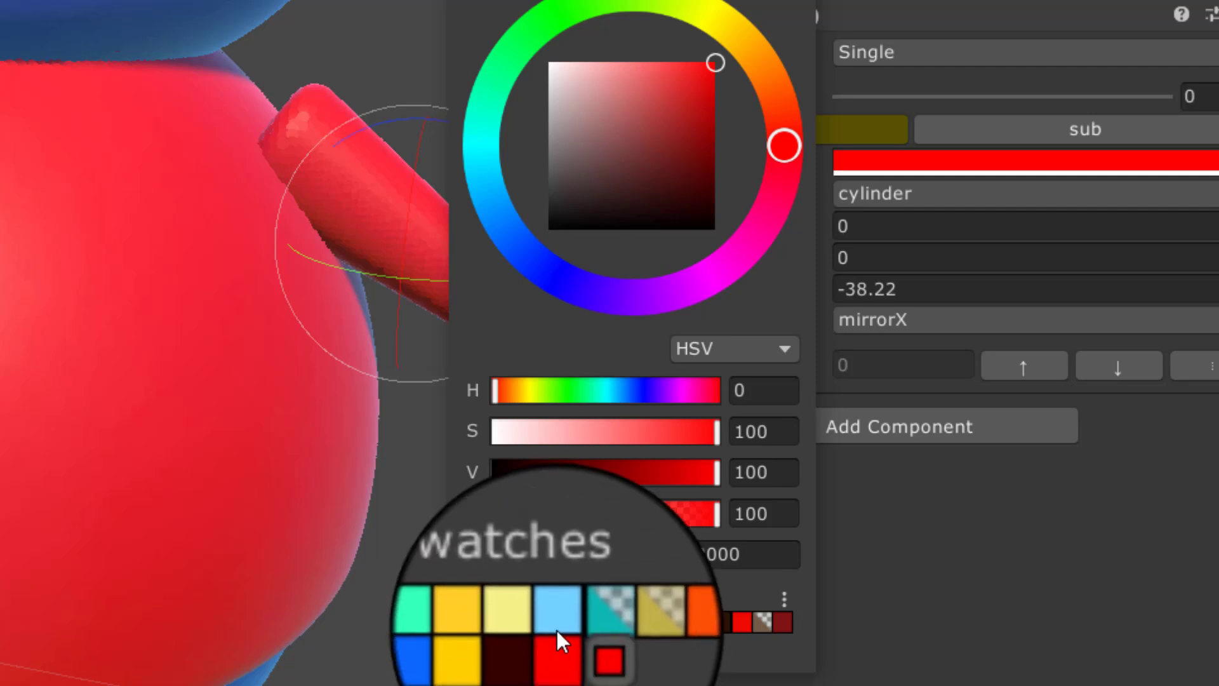
pyautogui.click(801, 2)
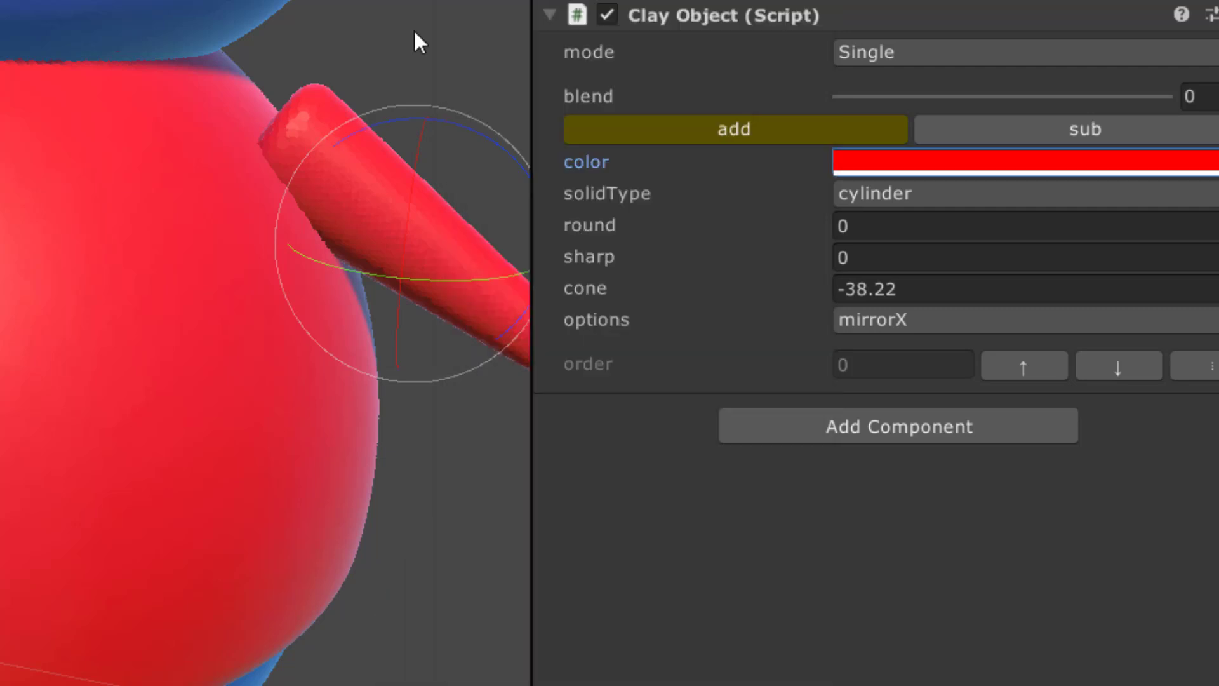
# - Move the arm cylinder to about X 7.47, Y 3.73 and rotate it to 67.283 degrees about Z
pyautogui.keyDown('alt'); pyautogui.moveTo(322, 305); pyautogui.dragTo(141, 259, button='middle'); pyautogui.keyUp('alt')
pyautogui.keyDown('alt'); pyautogui.moveTo(142, 259); pyautogui.dragTo(113, 264, button='right'); pyautogui.keyUp('alt')
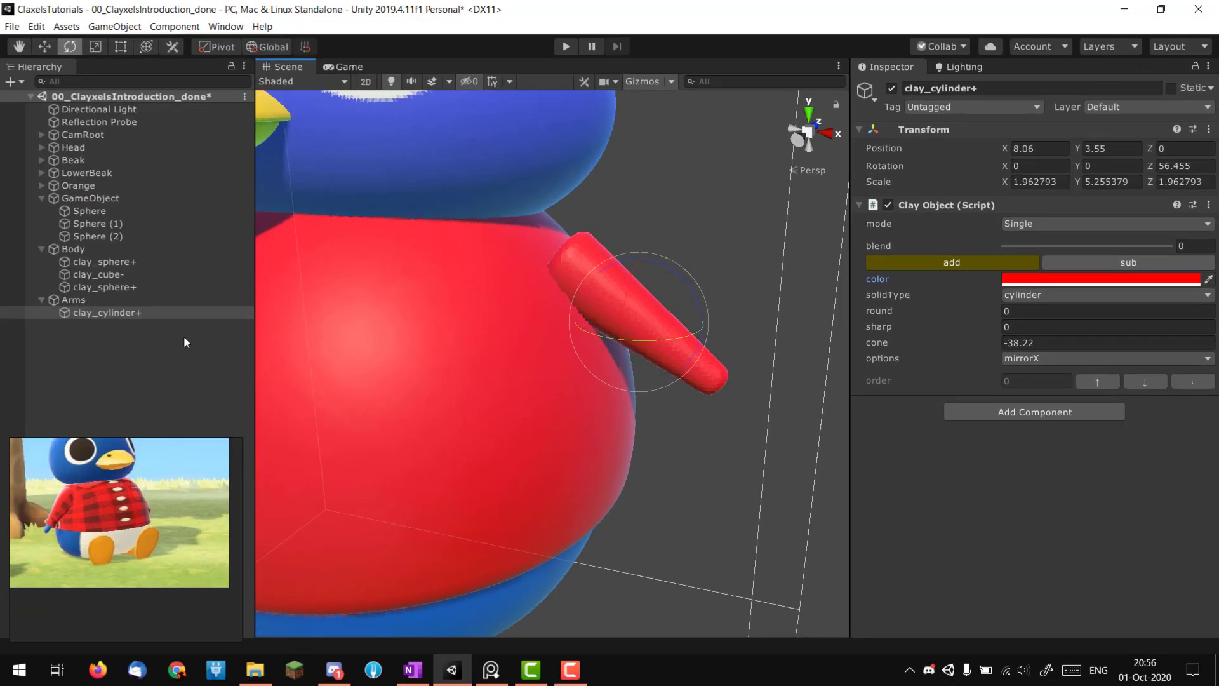
pyautogui.keyDown('alt'); pyautogui.moveTo(694, 350); pyautogui.dragTo(699, 318); pyautogui.keyUp('alt')
pyautogui.press('w')
pyautogui.moveTo(629, 249); pyautogui.dragTo(629, 241)
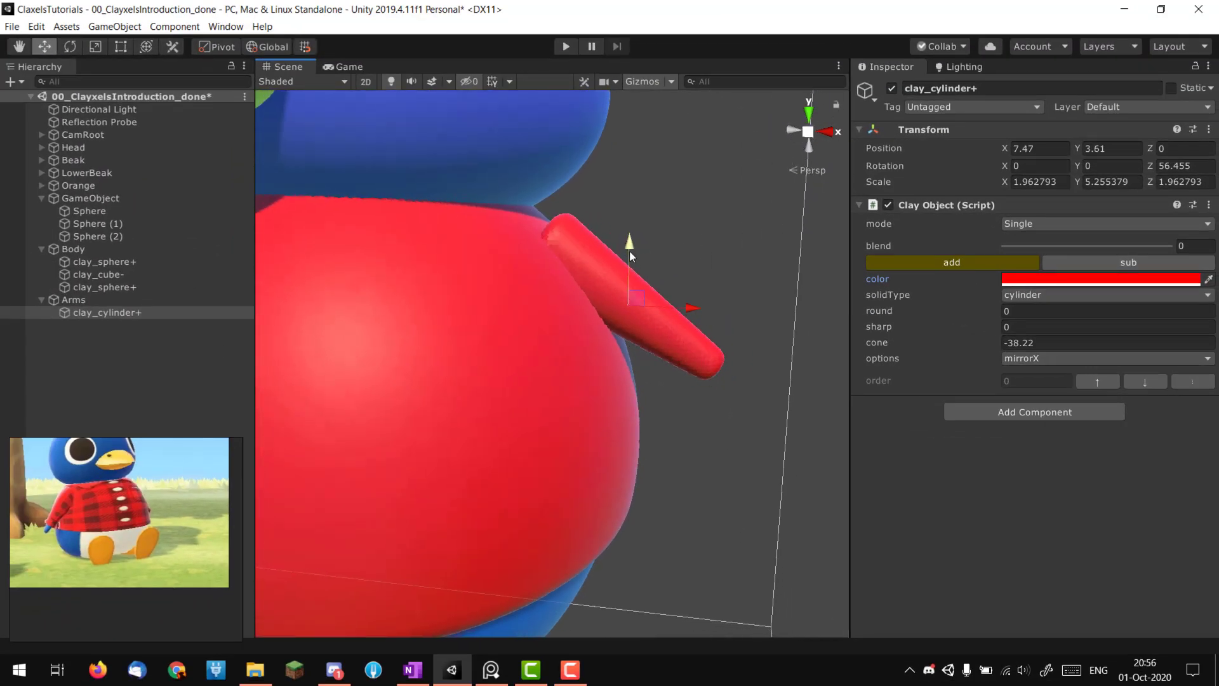
pyautogui.press('e')
pyautogui.moveTo(685, 283); pyautogui.dragTo(573, 341)
# - Scale the arm cylinder to about 2.67, 6.13, 2.67 and set its cone value to -31
pyautogui.press('r')
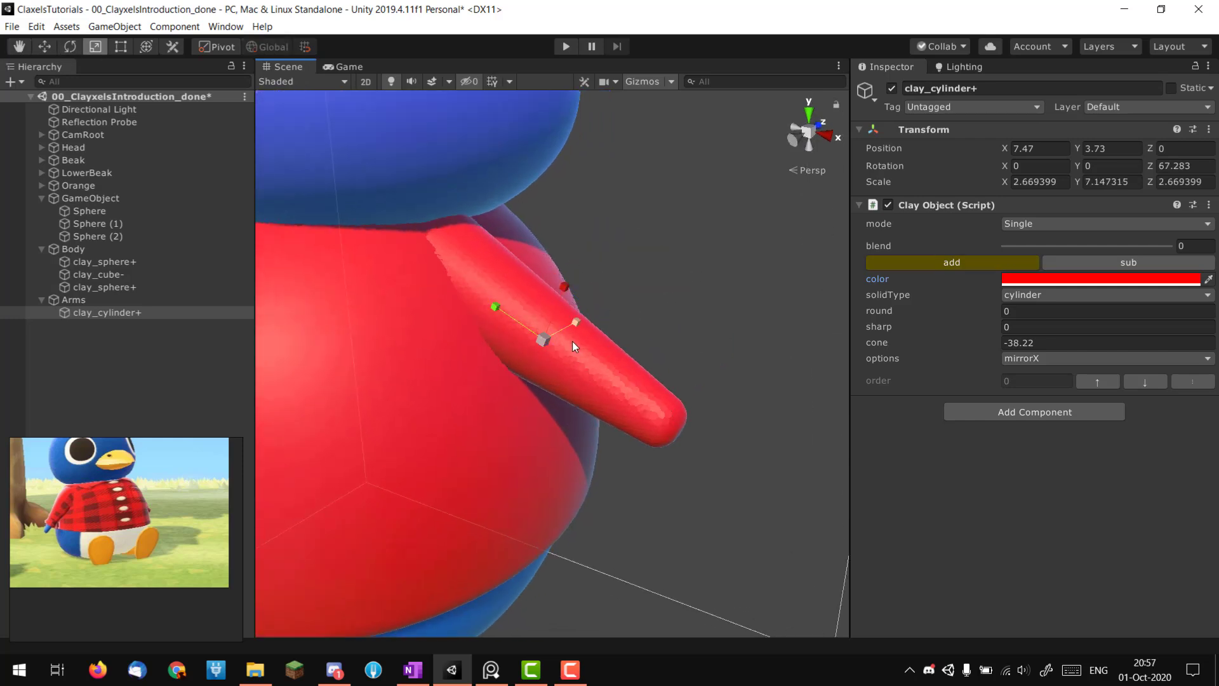
pyautogui.moveTo(499, 310); pyautogui.dragTo(509, 320)
pyautogui.moveTo(958, 345); pyautogui.dragTo(1085, 339)
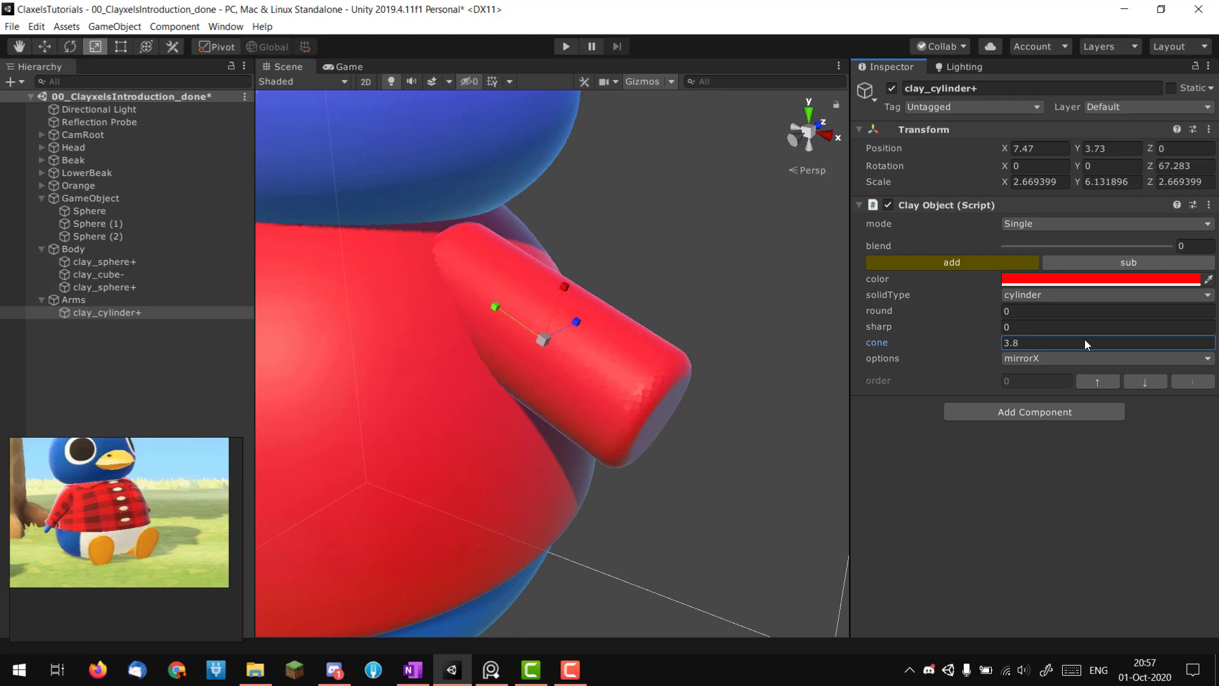
# - Reposition the arm cylinder at X 7.22, Y 3.33 and rotate it to about 64.1 degrees about Z
pyautogui.keyDown('alt'); pyautogui.moveTo(527, 355); pyautogui.dragTo(601, 321); pyautogui.keyUp('alt')
pyautogui.press('w')
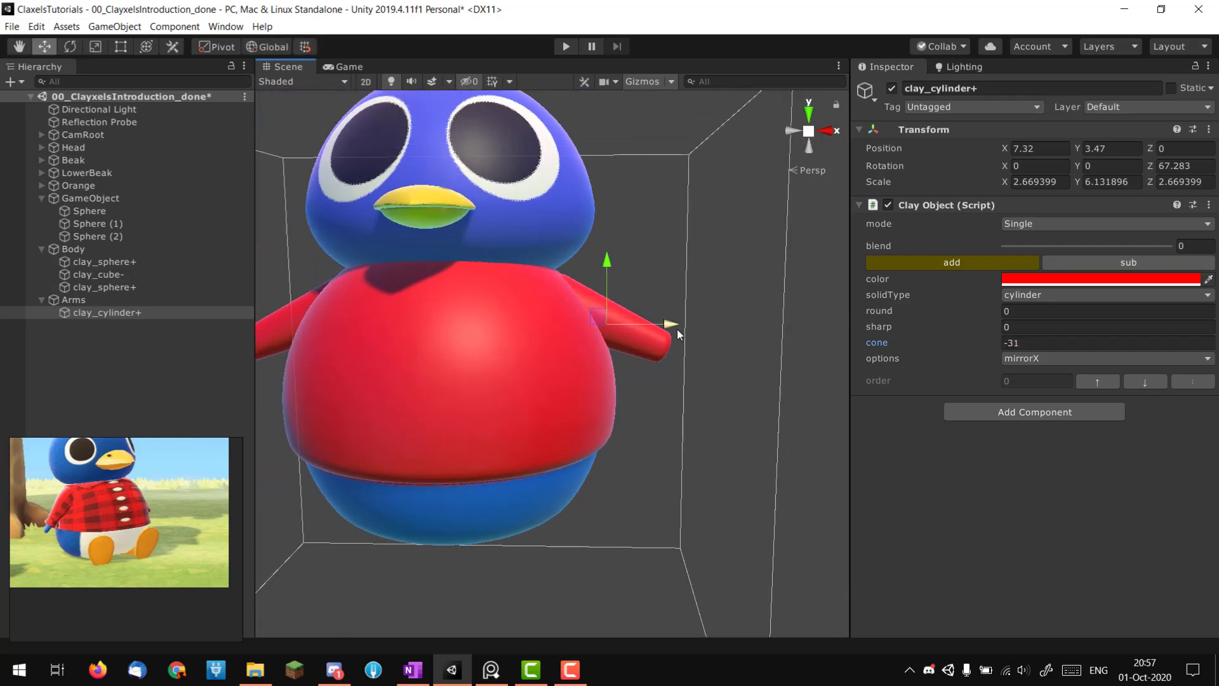
pyautogui.press('e')
pyautogui.moveTo(657, 292); pyautogui.dragTo(545, 352)
pyautogui.press('w')
pyautogui.moveTo(593, 329); pyautogui.dragTo(644, 358, button='middle')
pyautogui.scroll(2, 643, 358)
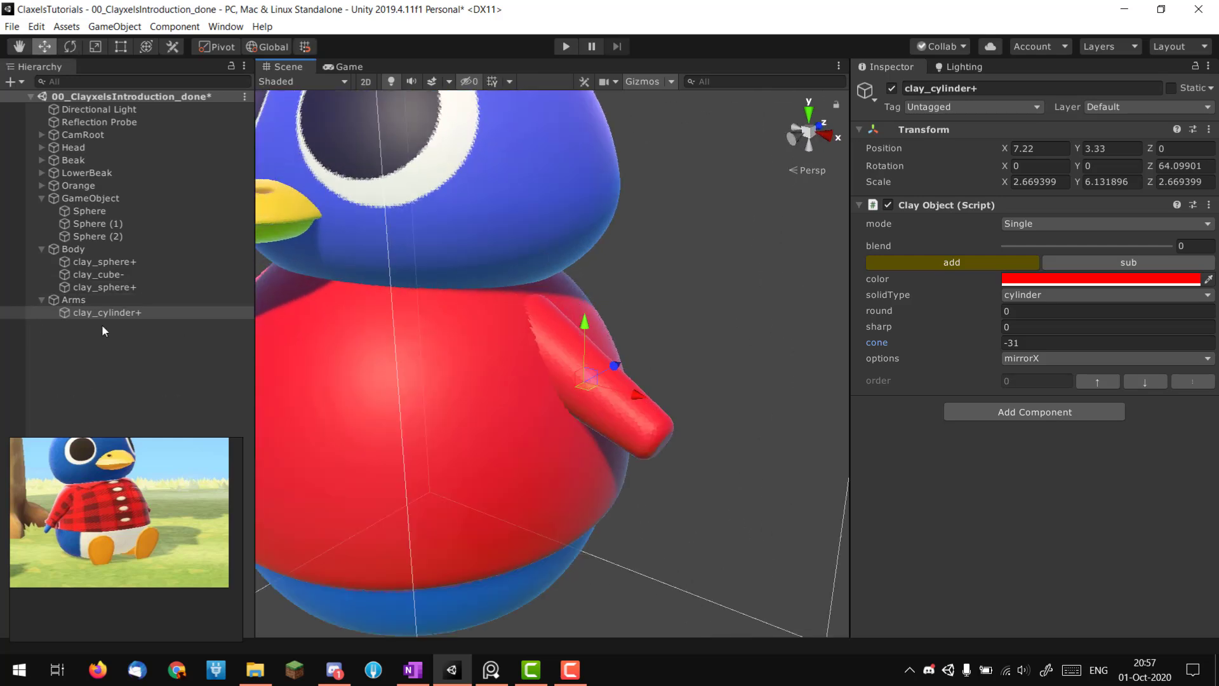
# - Place a duplicate of the arm cylinder inside the Body container and deactivate the Arms container
pyautogui.hotkey('ctrl', 'd')
pyautogui.moveTo(95, 324); pyautogui.dragTo(92, 251)
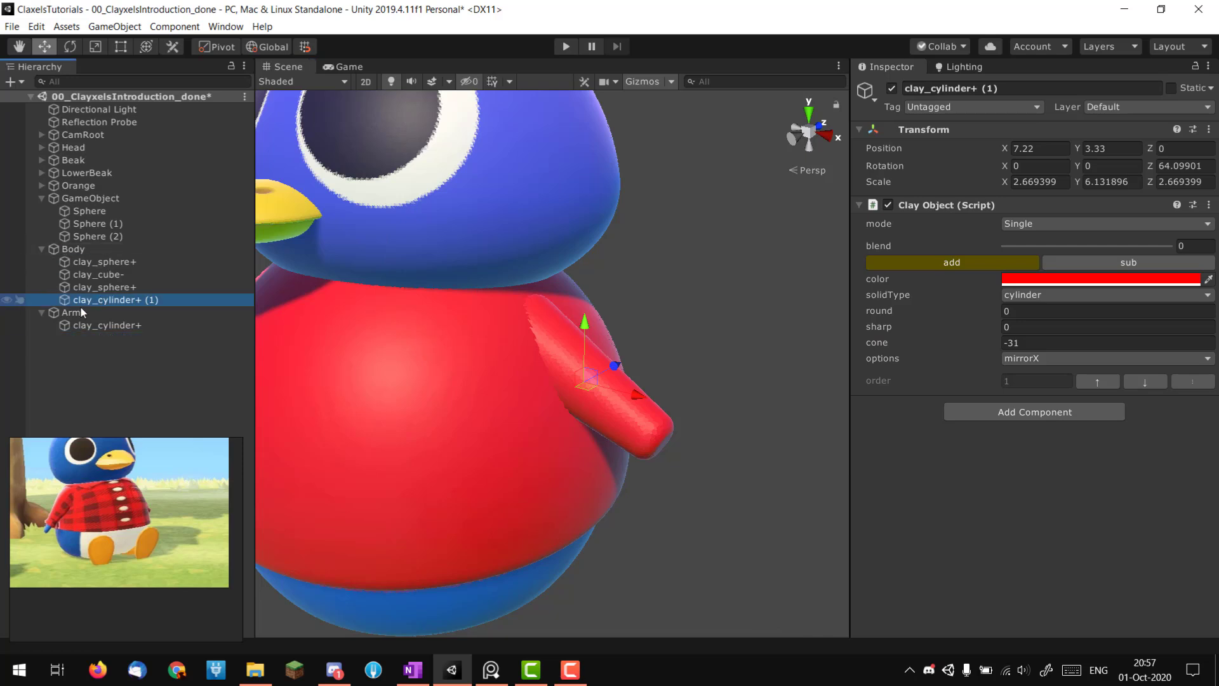
pyautogui.click(78, 312)
pyautogui.hotkey('alt', 'shift', 'a')
pyautogui.click(120, 301)
pyautogui.hotkey('ctrl', 'd')
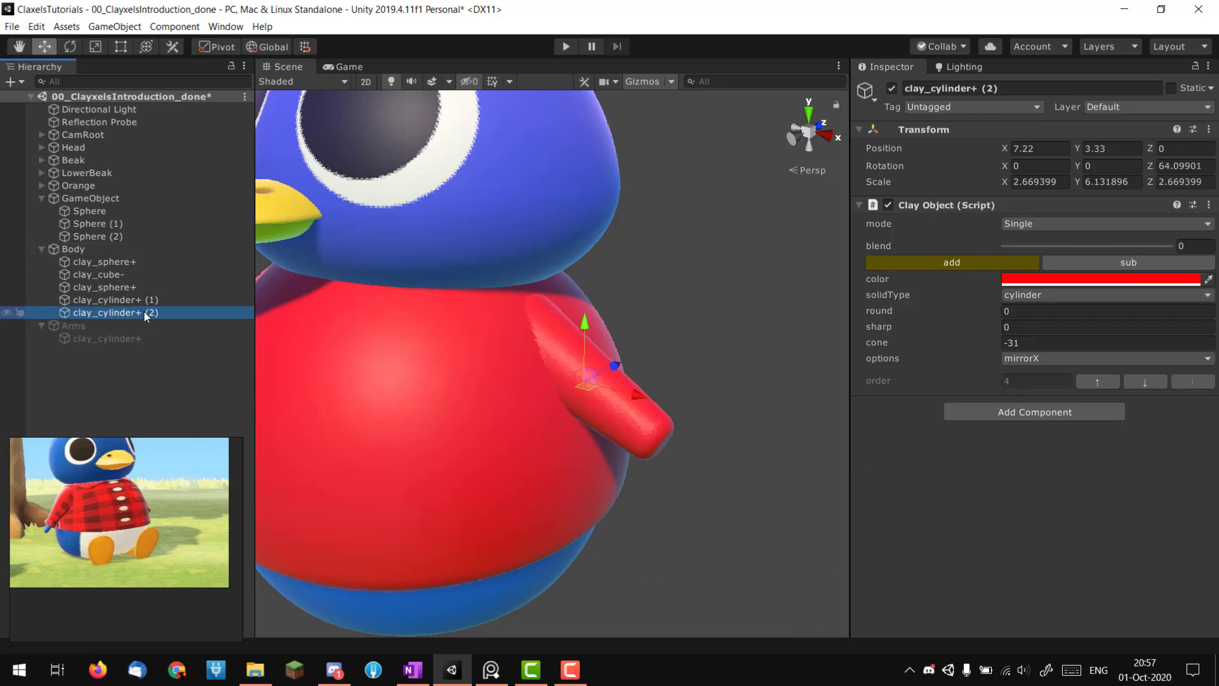
pyautogui.press('Delete')
# - Try merging the arm copy smoothly into the body with a blend value of 36.3
pyautogui.keyDown('alt'); pyautogui.moveTo(402, 332); pyautogui.dragTo(492, 349); pyautogui.keyUp('alt')
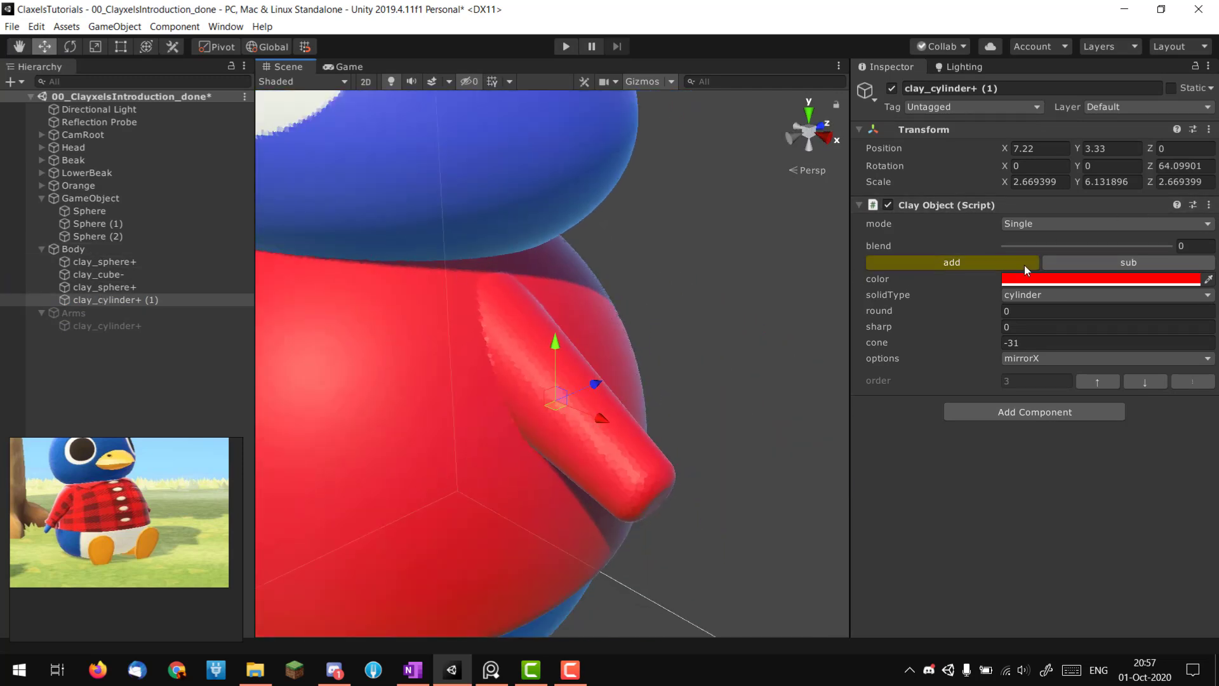
pyautogui.click(1024, 245)
pyautogui.moveTo(1037, 248); pyautogui.dragTo(1065, 253)
pyautogui.keyDown('alt'); pyautogui.moveTo(571, 286); pyautogui.dragTo(653, 342); pyautogui.keyUp('alt')
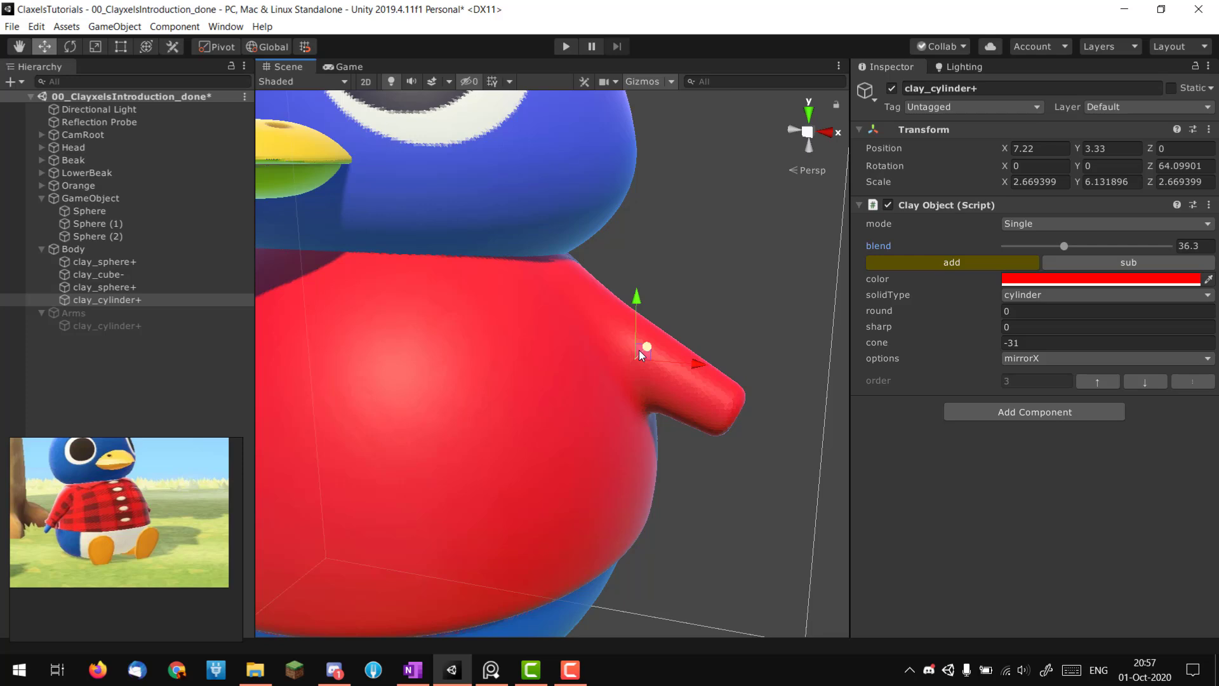
pyautogui.moveTo(570, 353); pyautogui.dragTo(535, 322, button='middle')
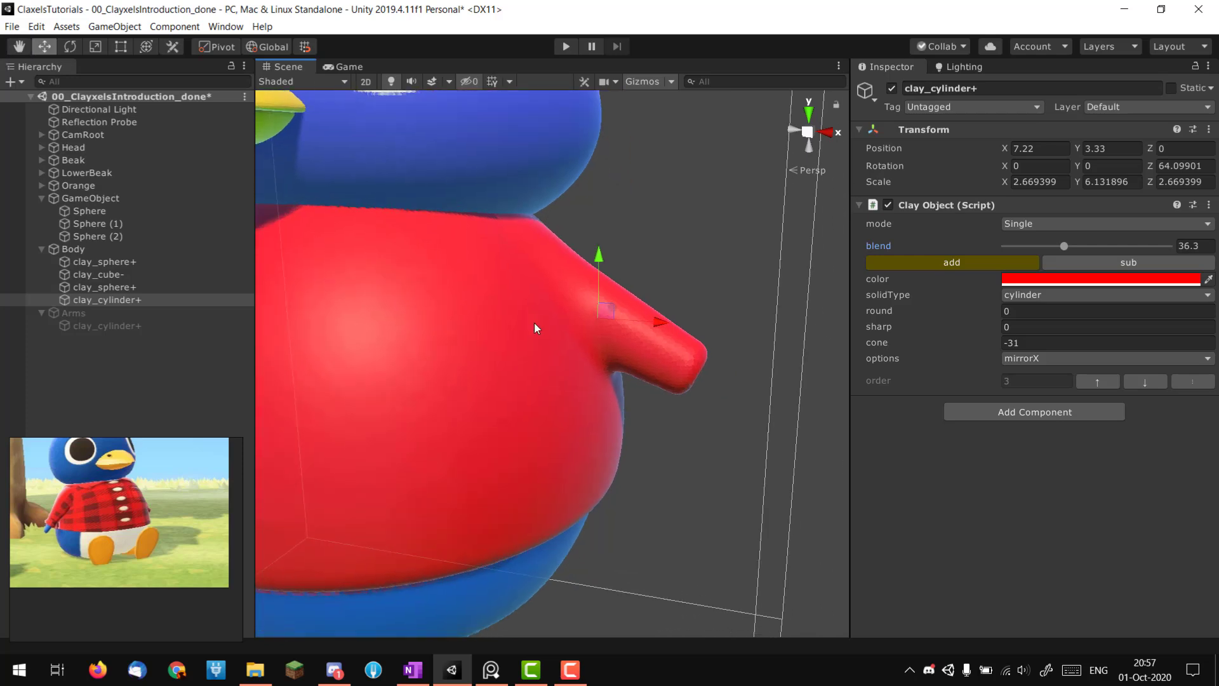
# - Delete the arm copy from the Body container, reactivate the Arms container and select its original cylinder
pyautogui.press('Delete')
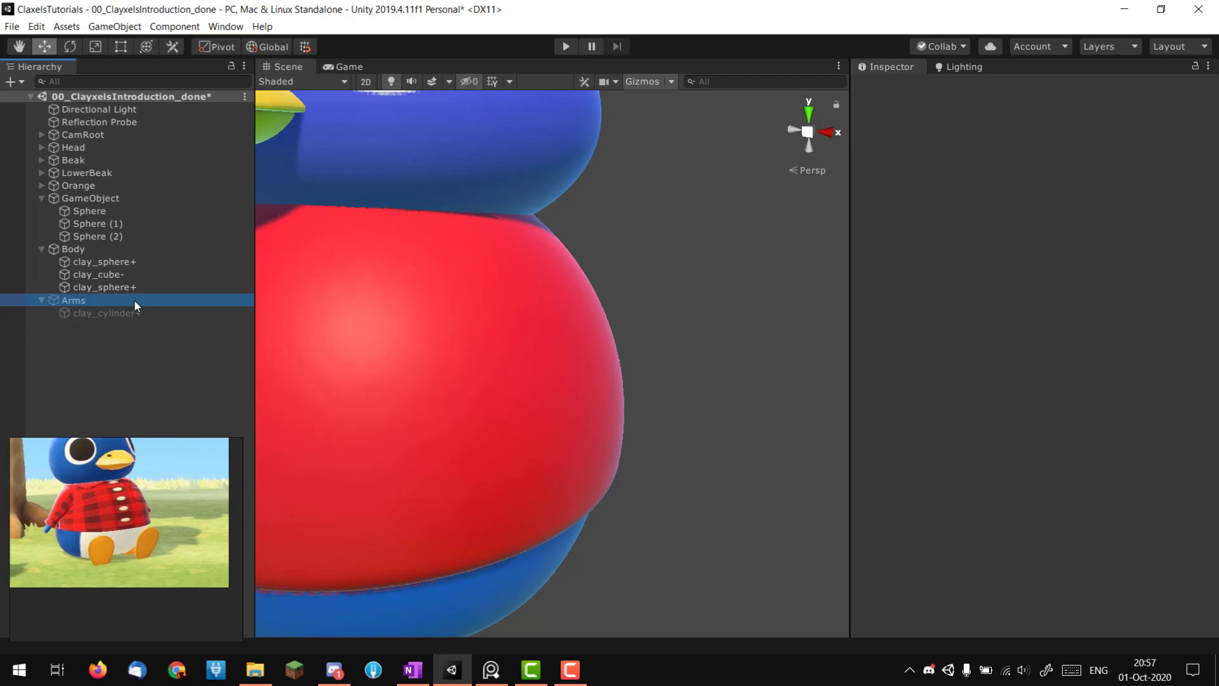
pyautogui.click(135, 300)
pyautogui.keyDown('alt'); pyautogui.moveTo(597, 349); pyautogui.dragTo(547, 349); pyautogui.keyUp('alt')
pyautogui.click(94, 313)
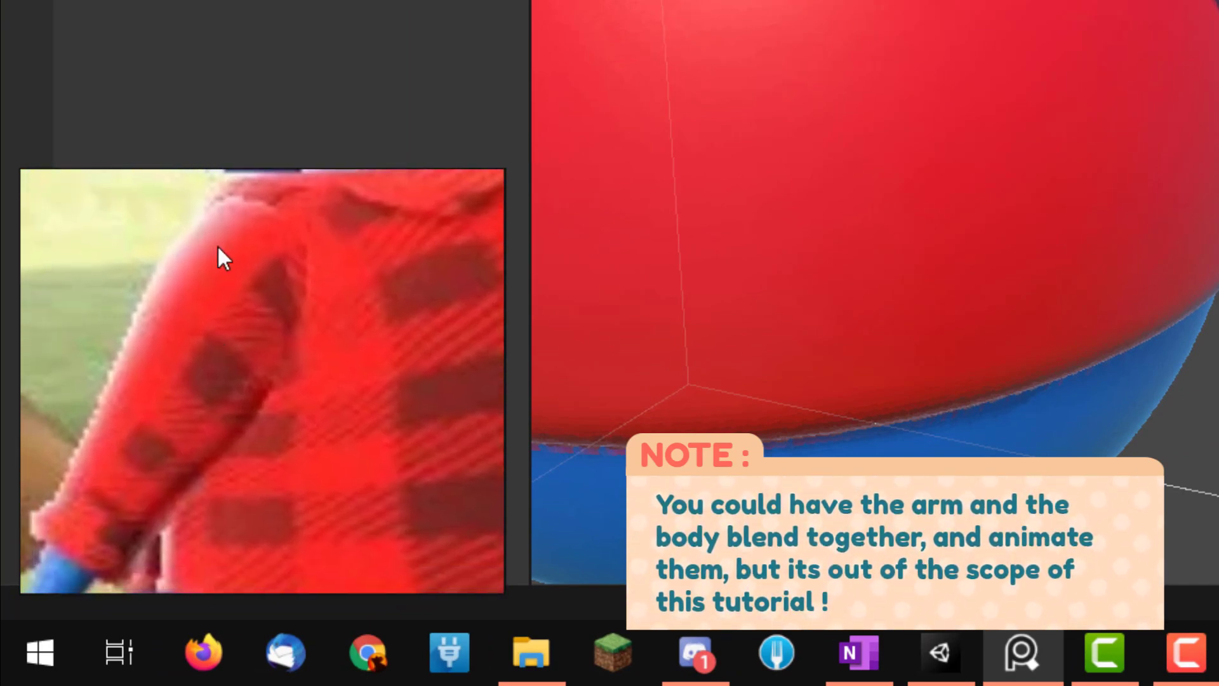
# - Capture the reference image area and draw a straight sleeve line, the sleeve's curved outer edge and the cuff outline over it
pyautogui.press('Print')
pyautogui.moveTo(5, 65); pyautogui.dragTo(744, 652)
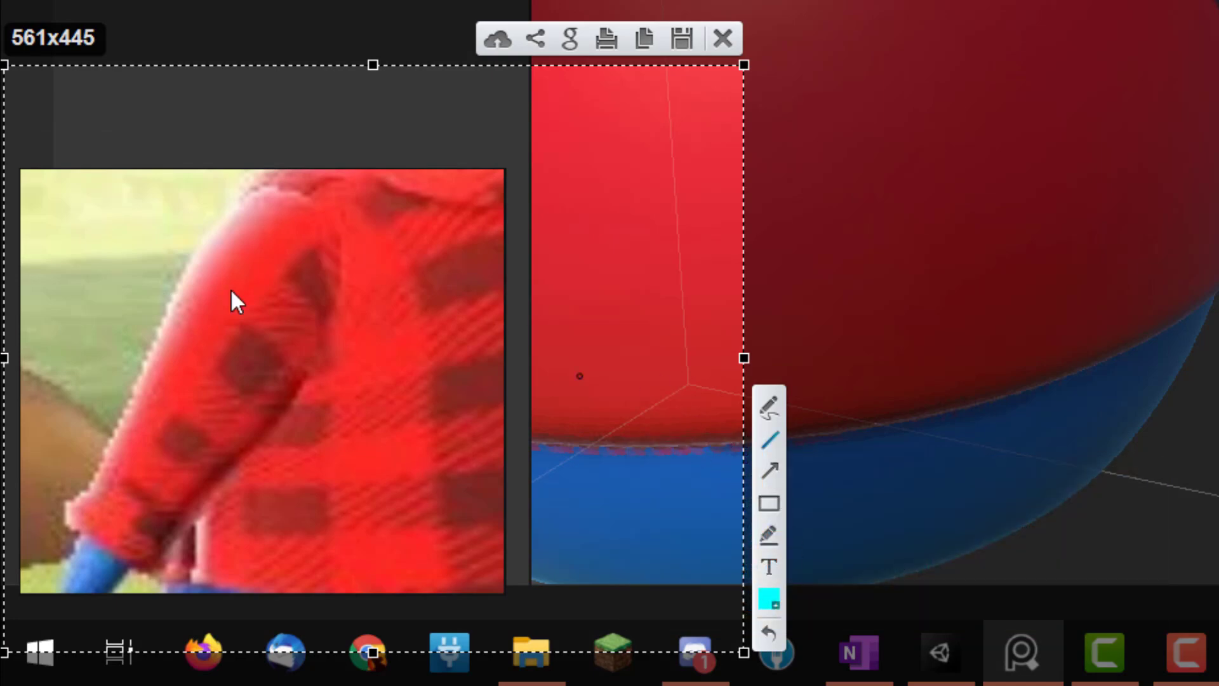
pyautogui.moveTo(89, 488)
pyautogui.mouseDown()
pyautogui.moveTo(265, 202)
pyautogui.moveTo(254, 194)
pyautogui.mouseUp()
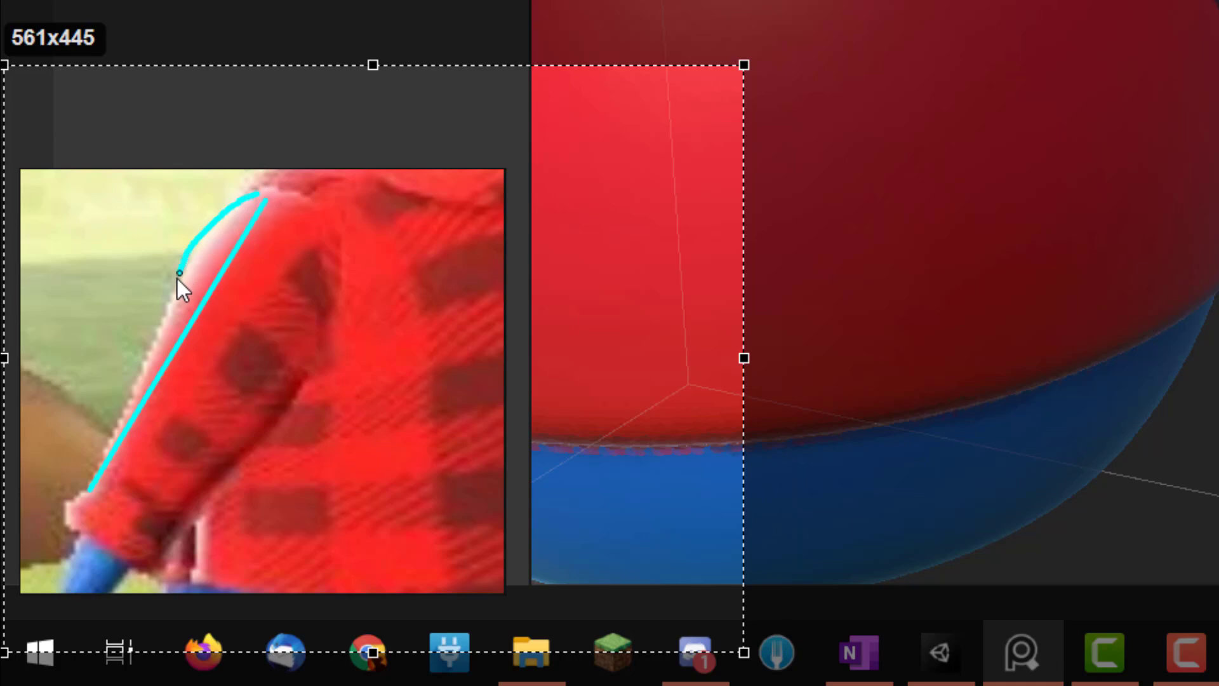
pyautogui.moveTo(111, 448); pyautogui.dragTo(83, 497)
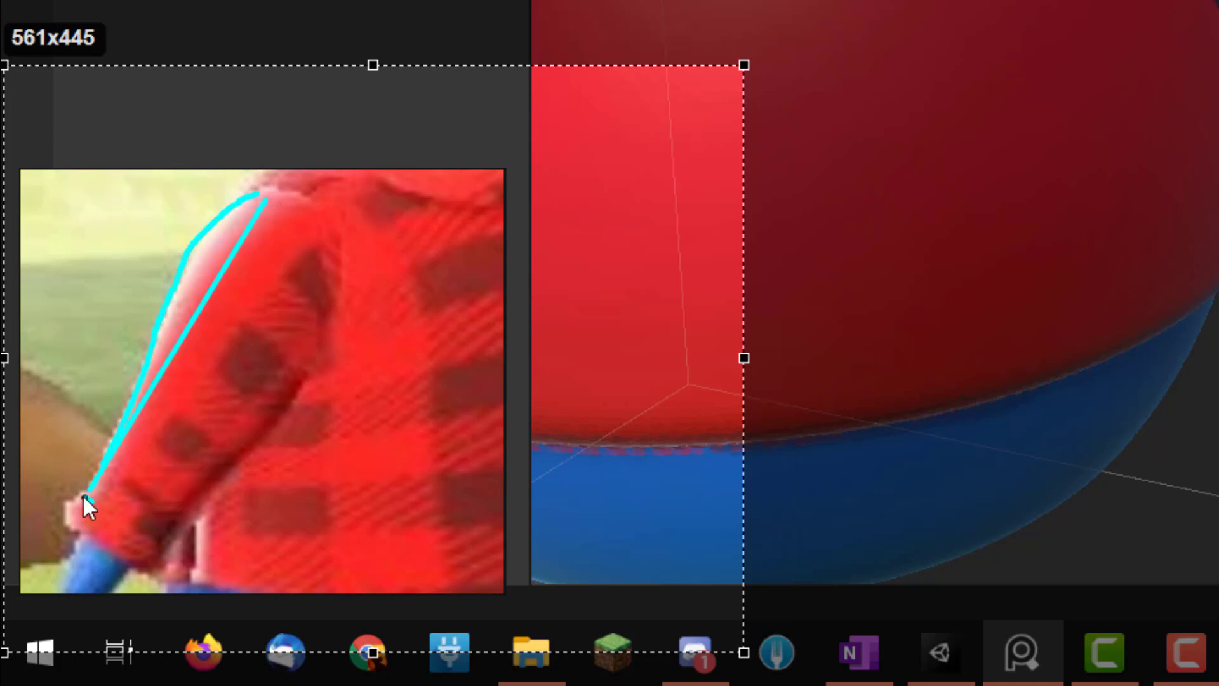
pyautogui.moveTo(186, 544); pyautogui.dragTo(117, 504)
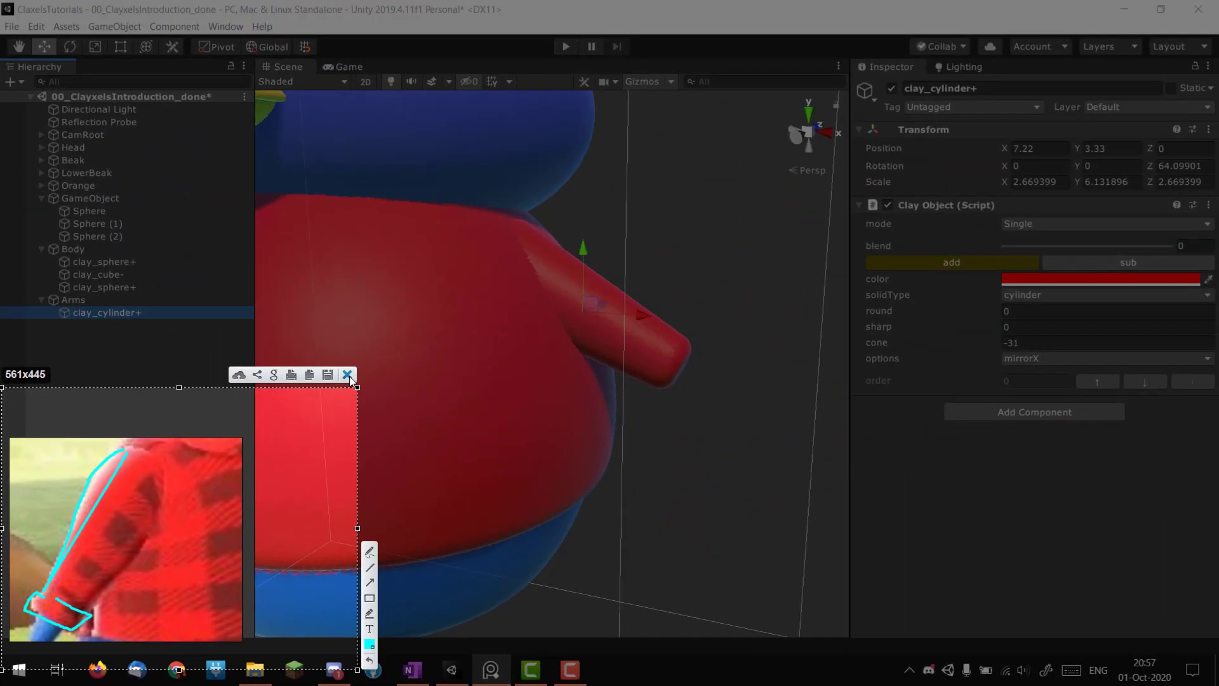
# - Discard the screen capture overlay and switch the arm cylinder's transform handles to local orientation
pyautogui.press('Escape')
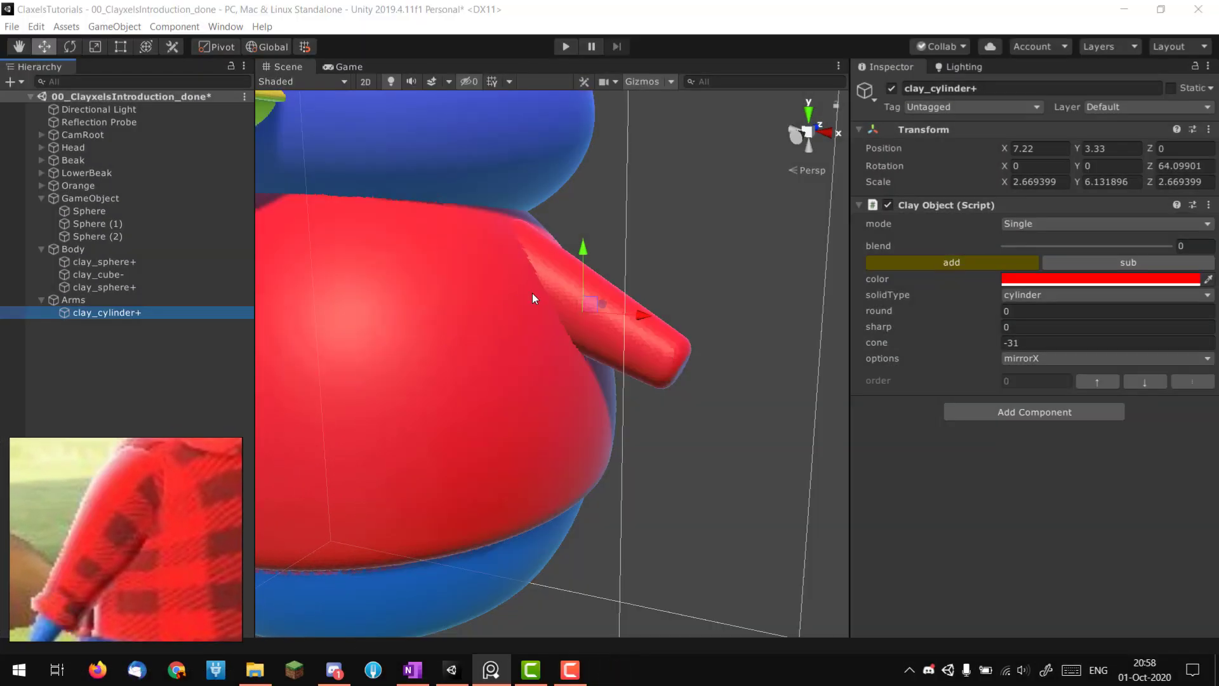
pyautogui.keyDown('alt'); pyautogui.moveTo(486, 304); pyautogui.dragTo(439, 323); pyautogui.keyUp('alt')
pyautogui.moveTo(439, 322)
pyautogui.mouseDown(button='middle')
pyautogui.moveTo(473, 339)
pyautogui.moveTo(416, 322)
pyautogui.mouseUp(button='middle')
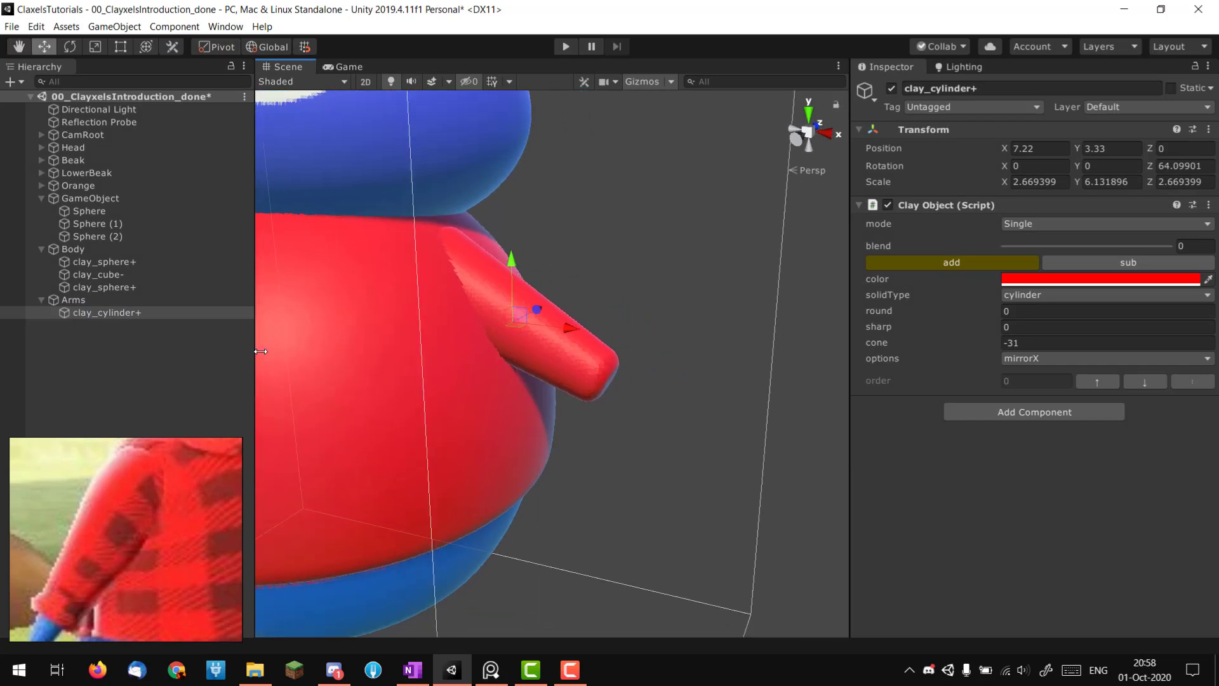
pyautogui.keyDown('alt'); pyautogui.moveTo(455, 337); pyautogui.dragTo(468, 306); pyautogui.keyUp('alt')
pyautogui.press('x')
pyautogui.keyDown('alt'); pyautogui.moveTo(468, 306); pyautogui.dragTo(472, 300, button='right'); pyautogui.keyUp('alt')
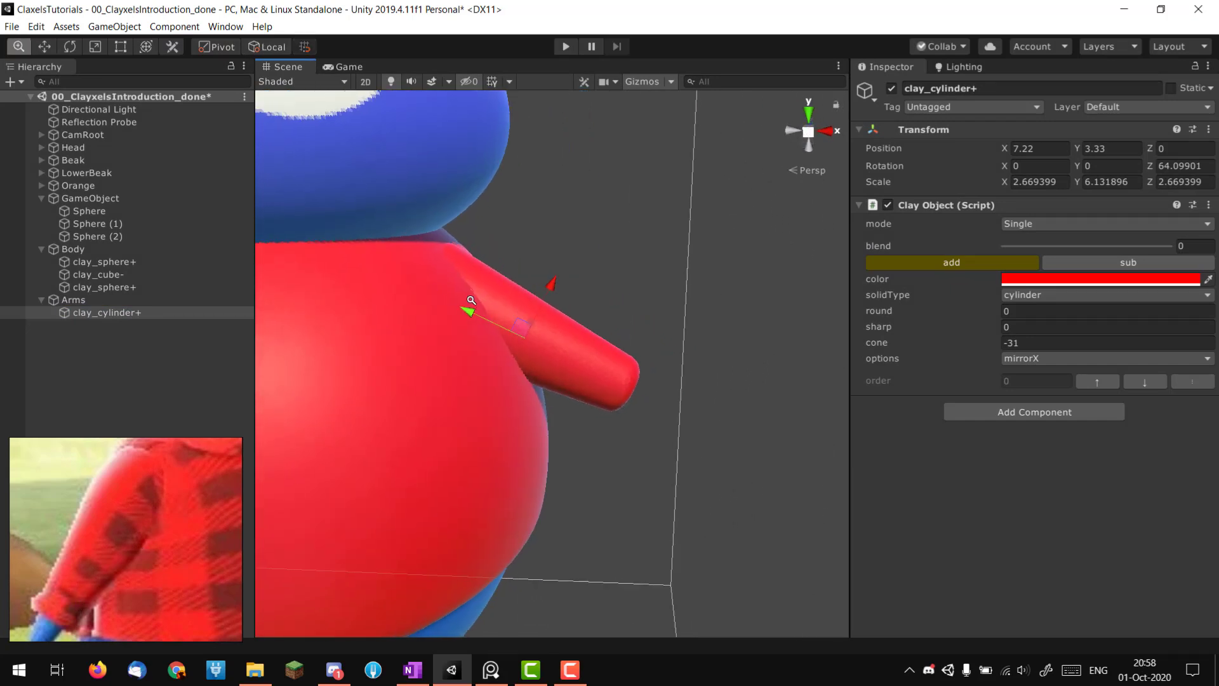
pyautogui.keyDown('alt'); pyautogui.moveTo(471, 300); pyautogui.dragTo(467, 328); pyautogui.keyUp('alt')
pyautogui.keyDown('alt'); pyautogui.moveTo(468, 291); pyautogui.dragTo(532, 295, button='right'); pyautogui.keyUp('alt')
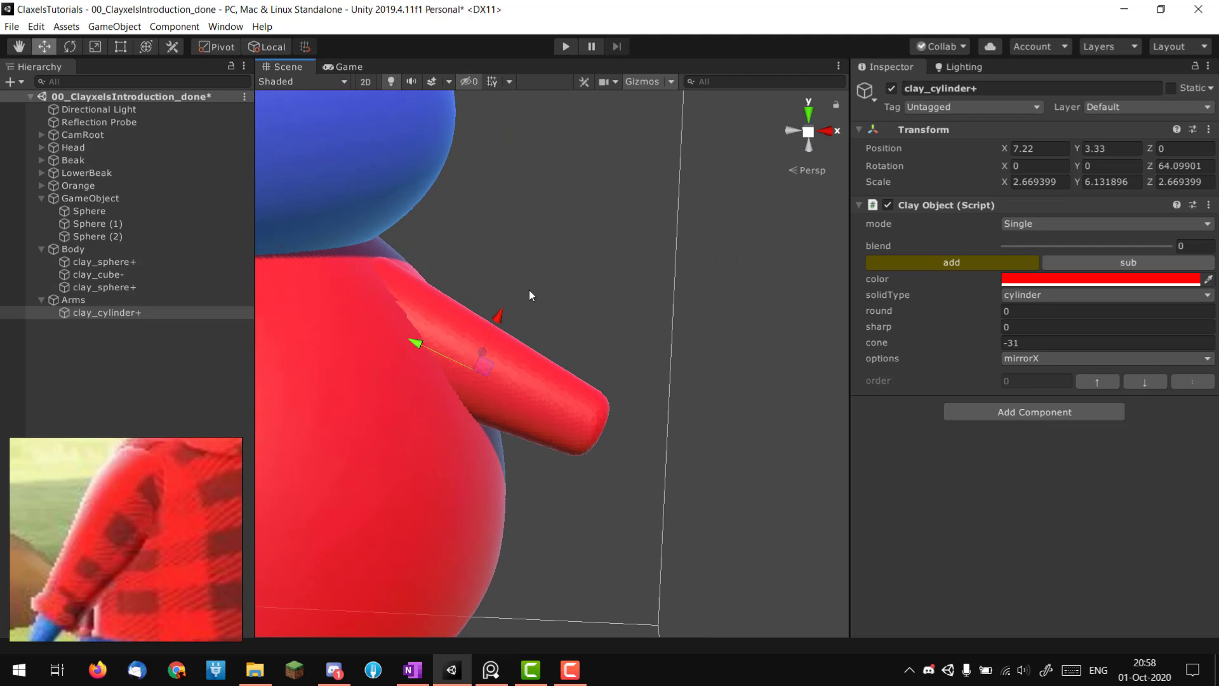
# - Duplicate the arm cylinder as a cuff at the sleeve's end, about 1.28 in Y scale, with cone 0
pyautogui.hotkey('ctrl', 'd')
pyautogui.keyDown('alt'); pyautogui.moveTo(514, 314); pyautogui.dragTo(516, 379); pyautogui.keyUp('alt')
pyautogui.press('r')
pyautogui.click(1050, 340)
pyautogui.write('0')
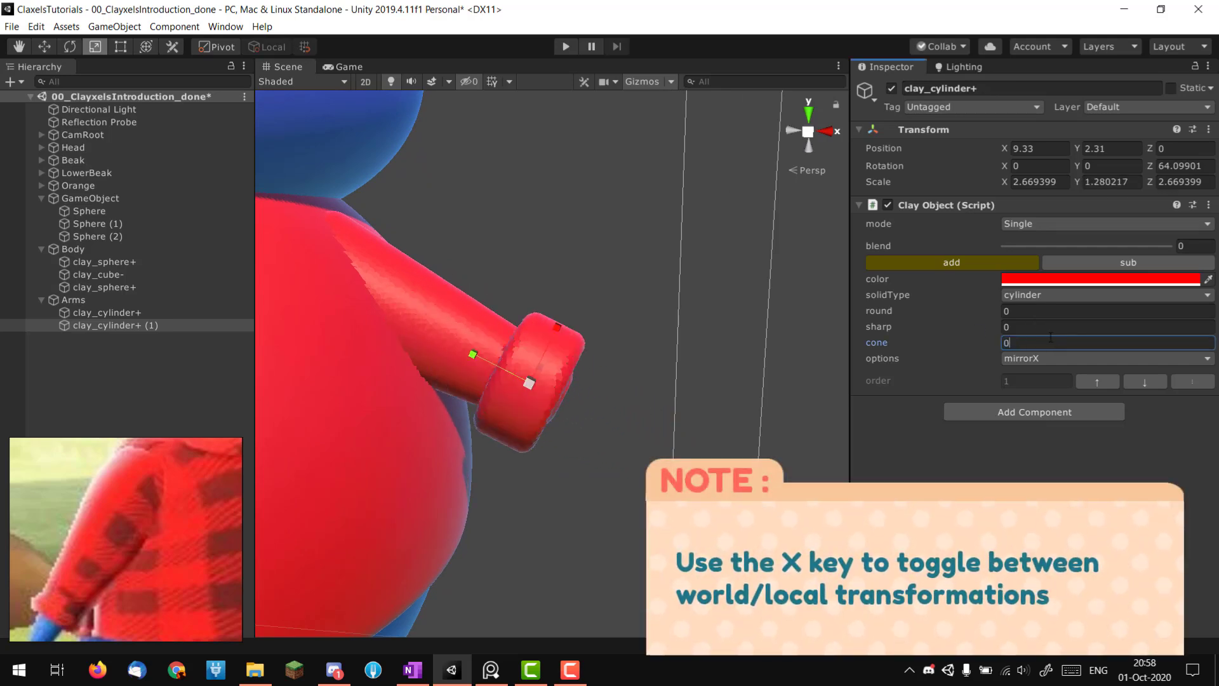
pyautogui.keyDown('alt'); pyautogui.moveTo(713, 390); pyautogui.dragTo(363, 317); pyautogui.keyUp('alt')
pyautogui.press('w')
pyautogui.press('x')
pyautogui.keyDown('alt'); pyautogui.moveTo(501, 308); pyautogui.dragTo(673, 295); pyautogui.keyUp('alt')
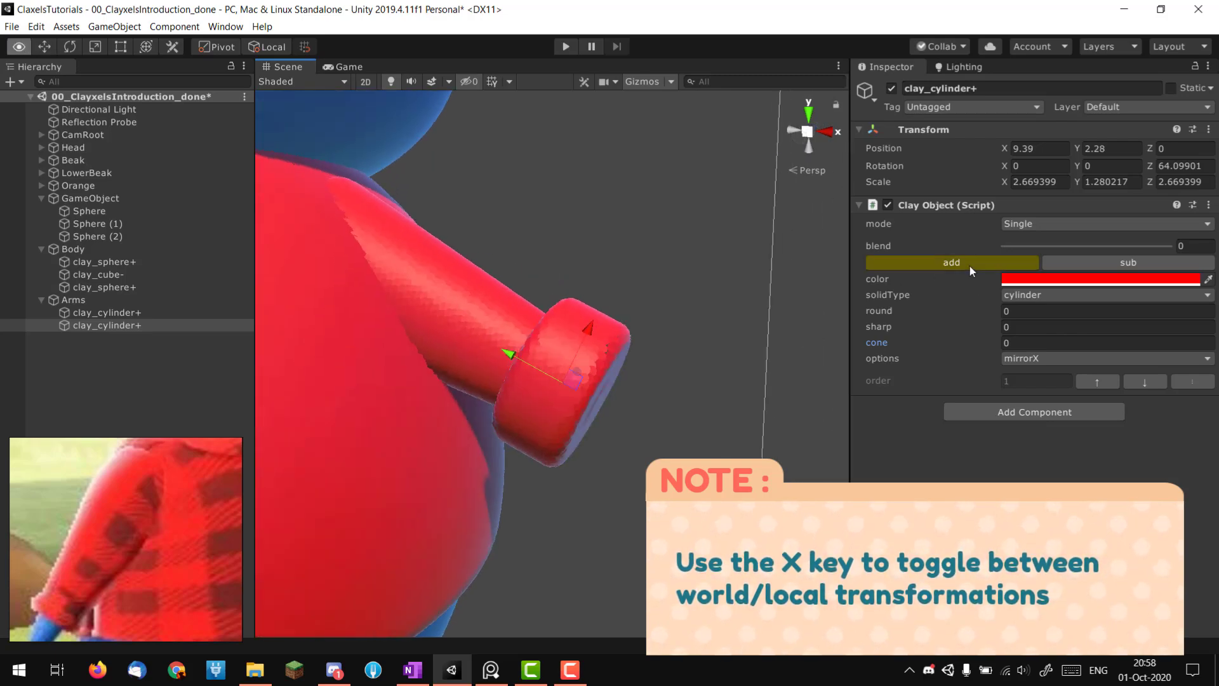
# - Blend the cuff into the sleeve at 51.5, scale it to about 1.97 × 0.82 × 1.97 and set its cone to -9.6
pyautogui.moveTo(1006, 247); pyautogui.dragTo(1090, 250)
pyautogui.keyDown('alt'); pyautogui.moveTo(575, 346); pyautogui.dragTo(531, 390); pyautogui.keyUp('alt')
pyautogui.press('r')
pyautogui.press('w')
pyautogui.moveTo(947, 343); pyautogui.dragTo(906, 346)
pyautogui.scroll(-3, 594, 318)
pyautogui.keyDown('alt'); pyautogui.moveTo(595, 318); pyautogui.dragTo(522, 298); pyautogui.keyUp('alt')
pyautogui.scroll(-3, 648, 337)
pyautogui.scroll(3, 484, 299)
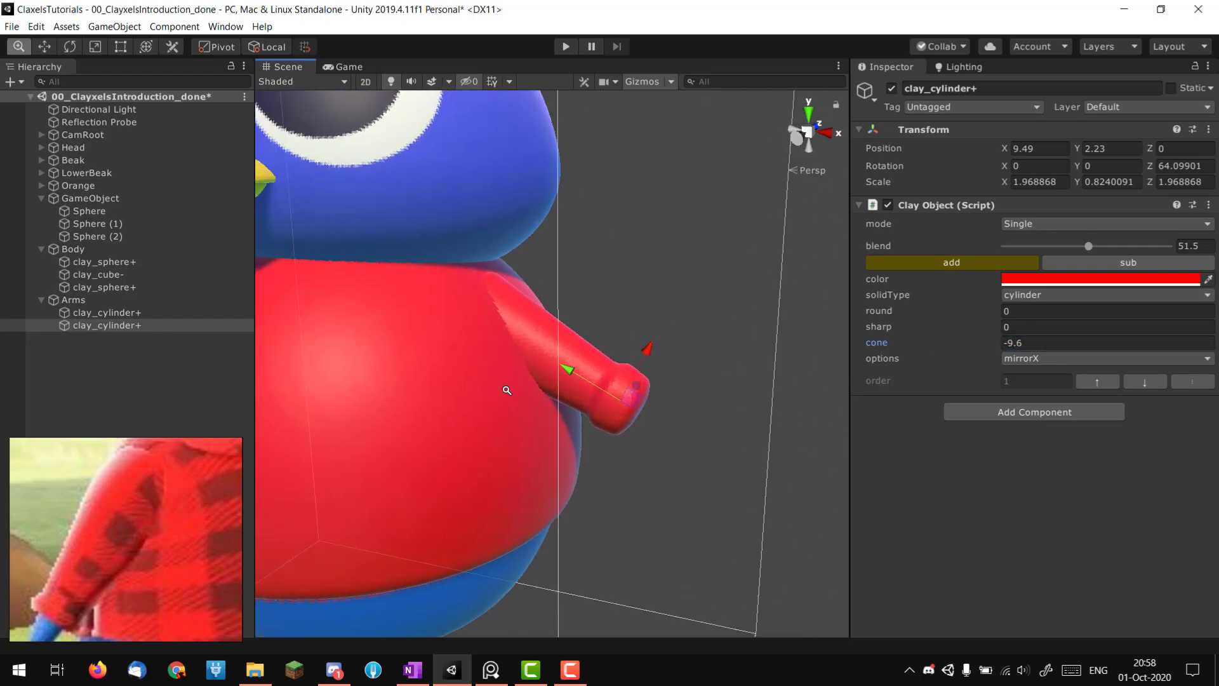
pyautogui.scroll(3, 568, 370)
pyautogui.keyDown('alt'); pyautogui.moveTo(506, 389); pyautogui.dragTo(571, 362); pyautogui.keyUp('alt')
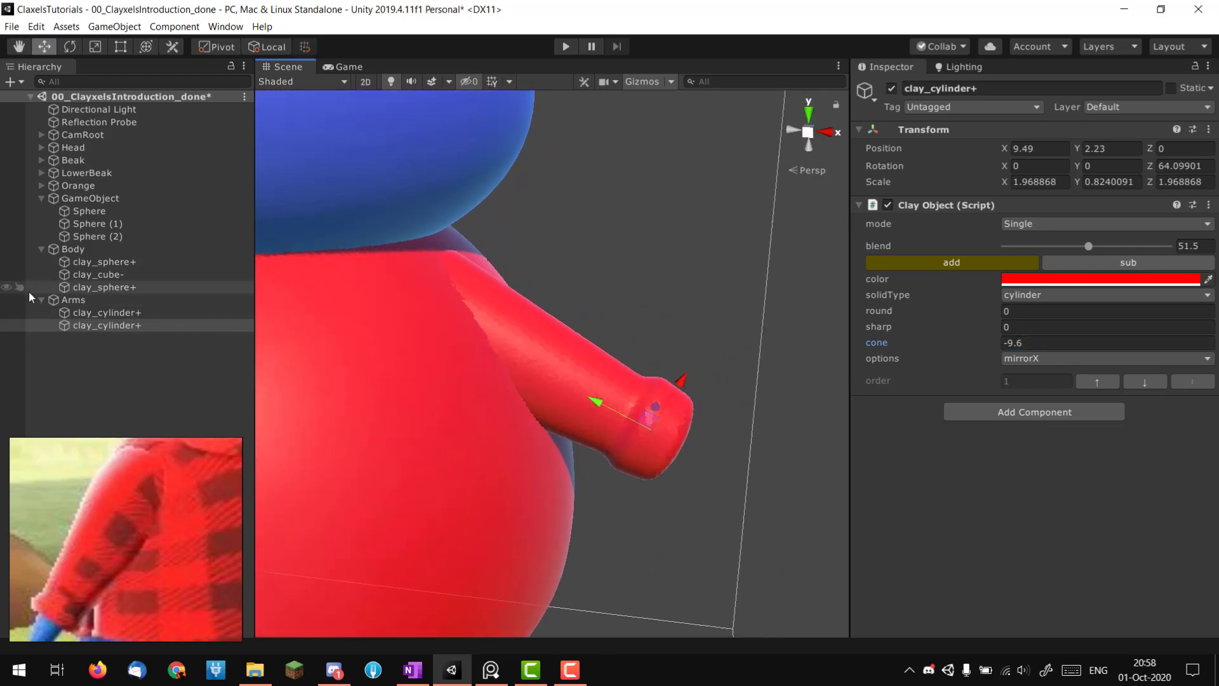
# - Set the Arms container's clayxel detail to 80
pyautogui.click(73, 301)
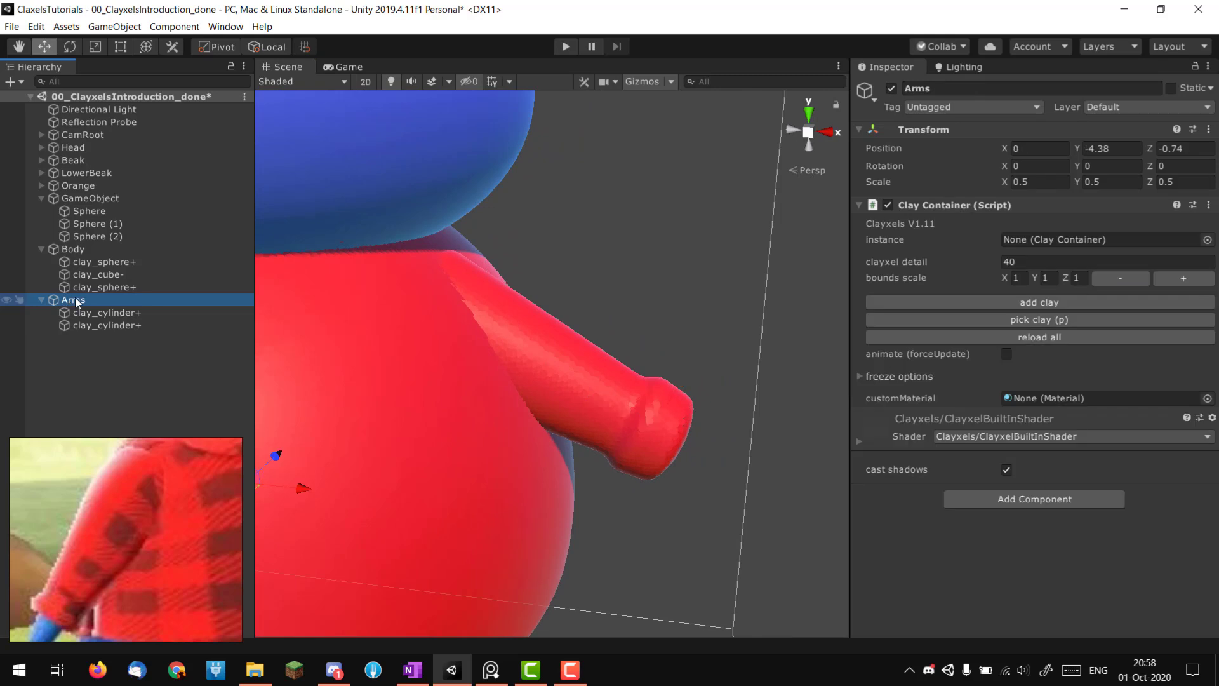
pyautogui.click(1010, 262)
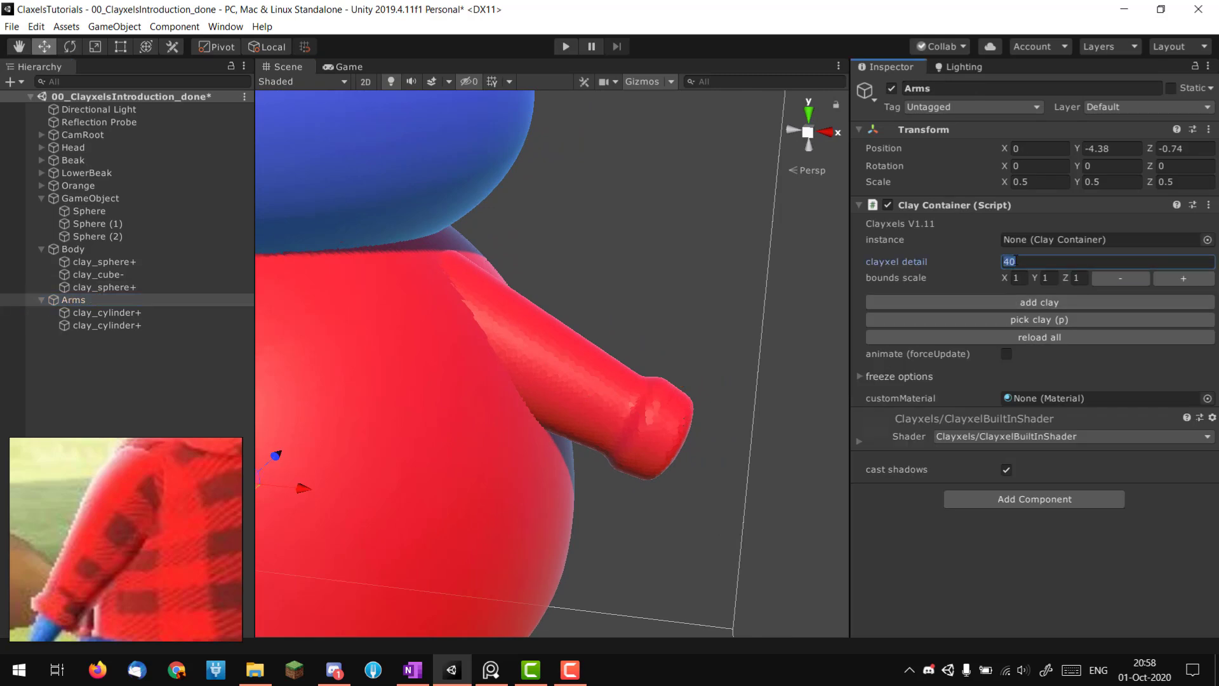
pyautogui.write('80')
# - Enlarge the Arms container's bounds scale to 2 on all axes
pyautogui.scroll(-6, 661, 377)
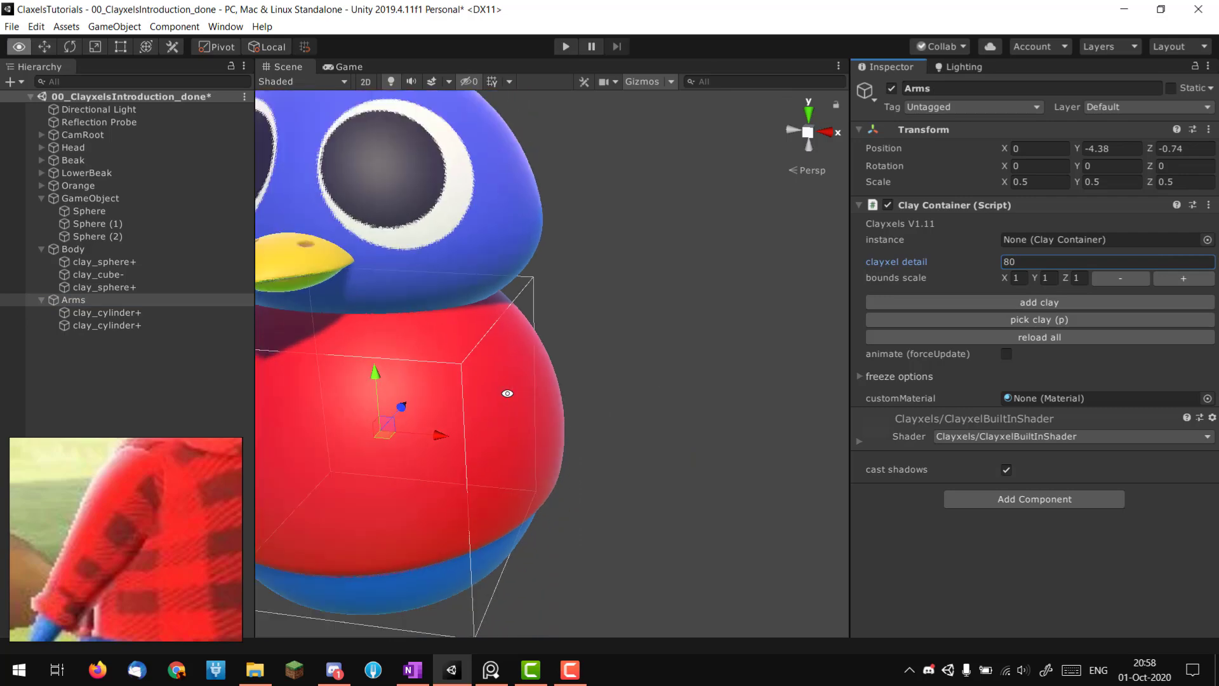
pyautogui.moveTo(506, 392); pyautogui.dragTo(568, 382, button='middle')
pyautogui.keyDown('alt'); pyautogui.moveTo(591, 317); pyautogui.dragTo(482, 237); pyautogui.keyUp('alt')
pyautogui.moveTo(505, 304); pyautogui.dragTo(503, 318, button='middle')
pyautogui.scroll(2, 504, 317)
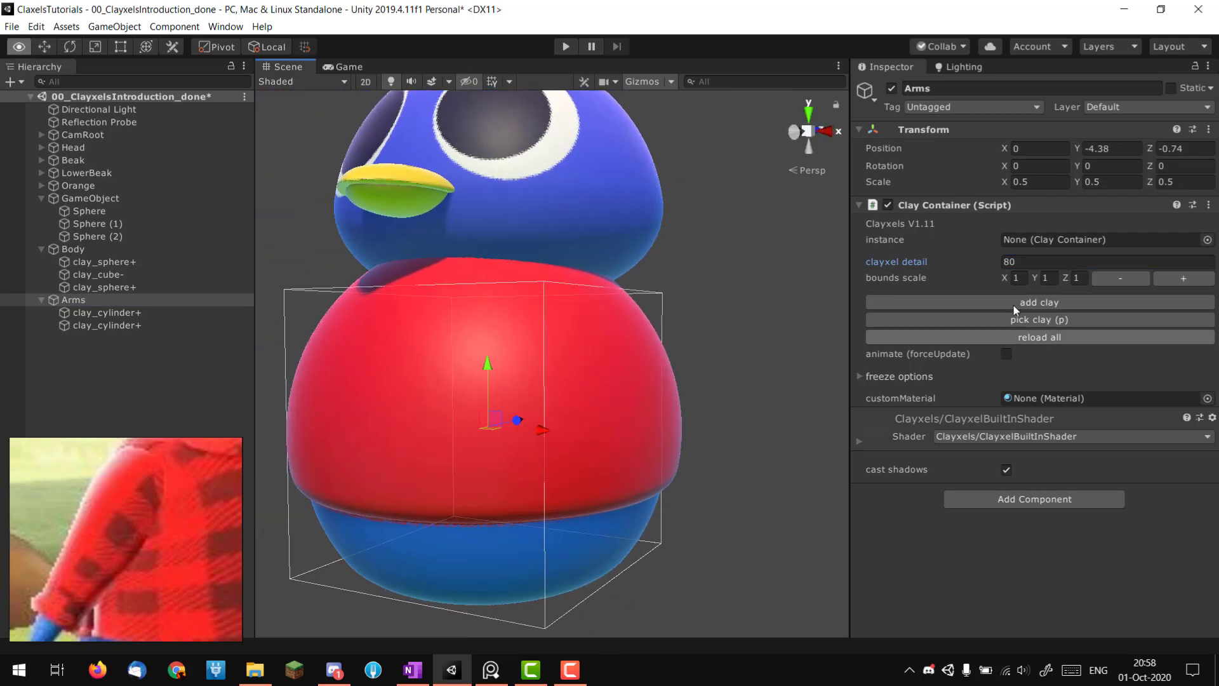
pyautogui.click(1177, 280)
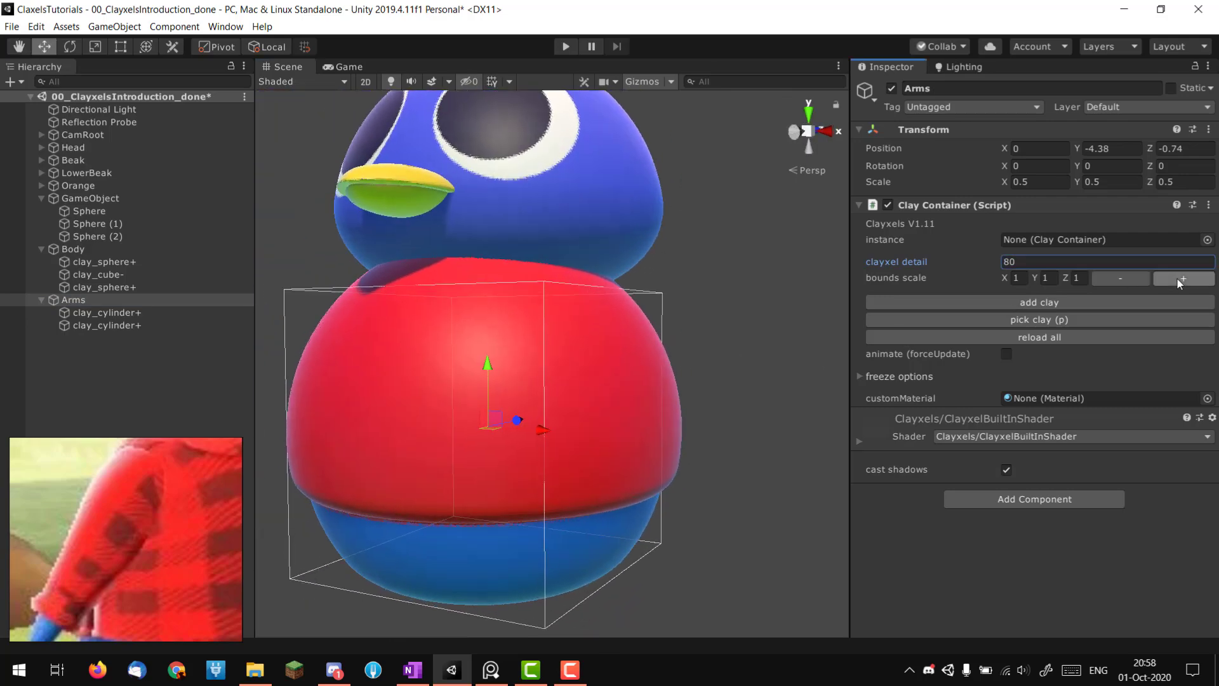
pyautogui.scroll(-3, 550, 338)
pyautogui.scroll(5, 642, 409)
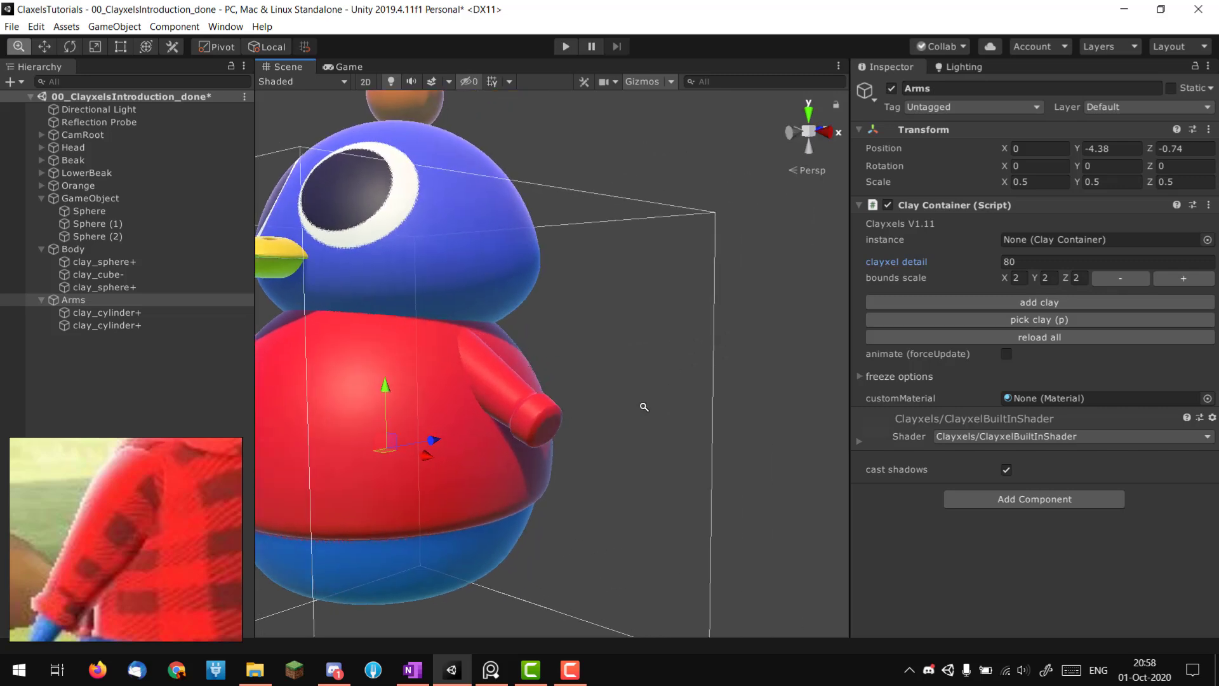
pyautogui.keyDown('alt'); pyautogui.moveTo(563, 431); pyautogui.dragTo(616, 434); pyautogui.keyUp('alt')
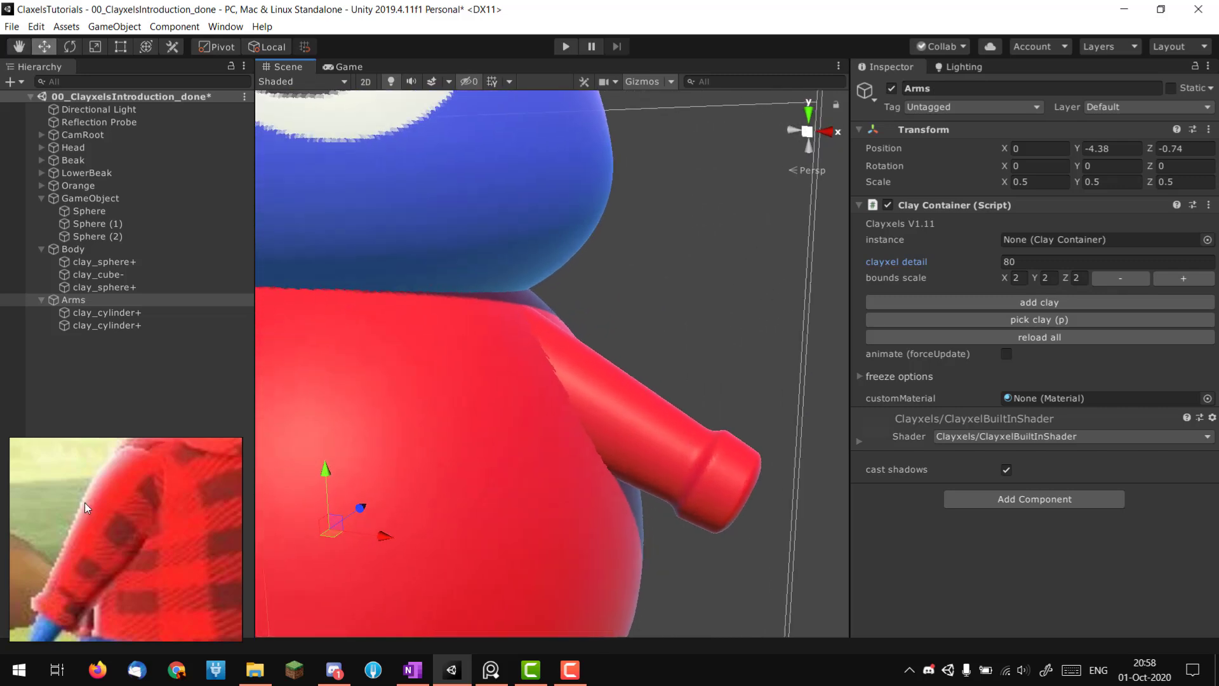
# - Duplicate the main arm cylinder and move the copy above the arm to X 9.01, Y 7.01
pyautogui.click(632, 417)
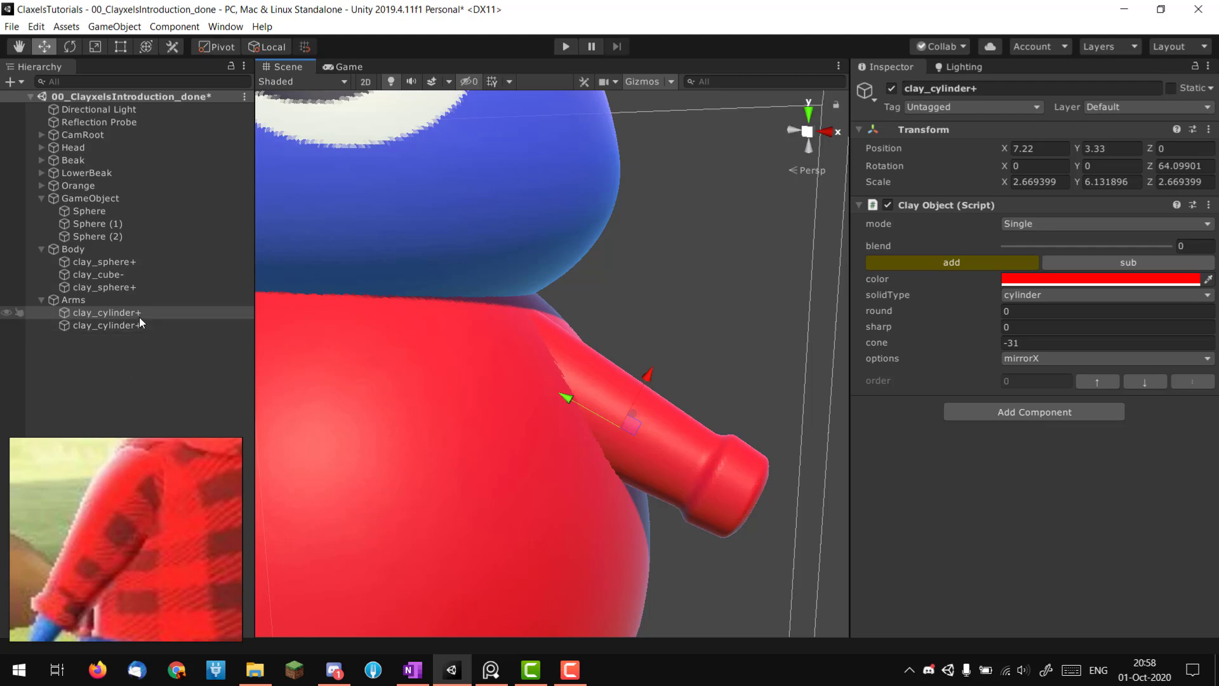
pyautogui.press('p')
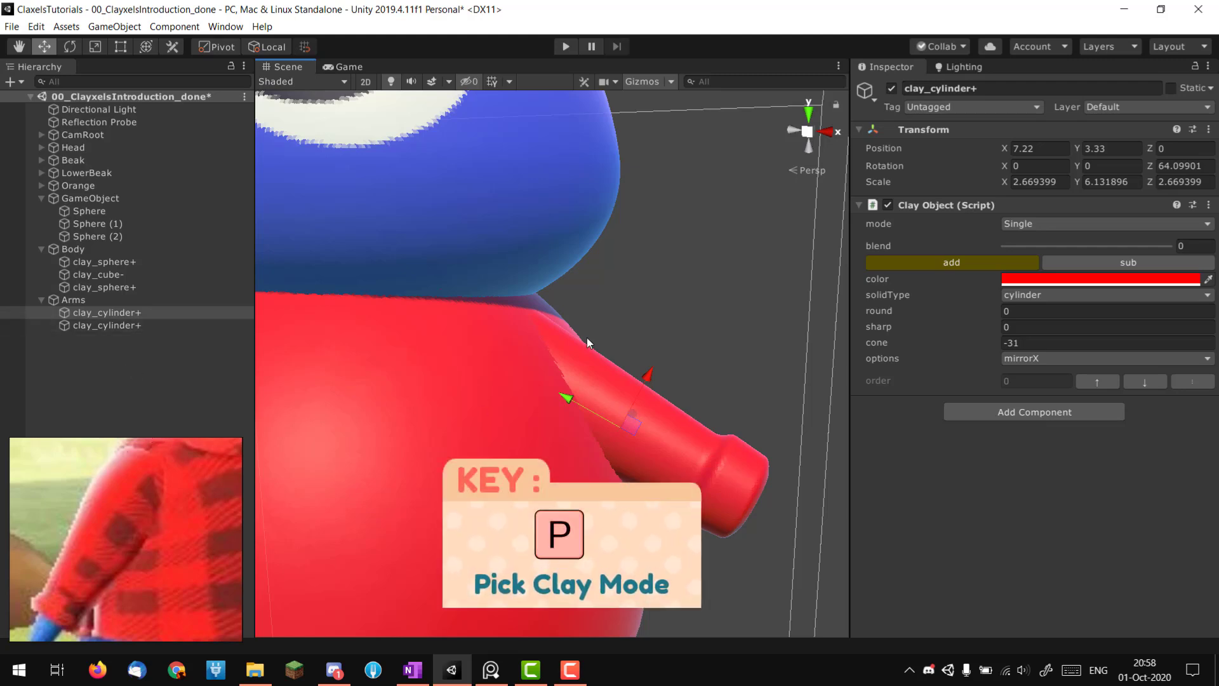
pyautogui.moveTo(646, 374); pyautogui.dragTo(589, 354, button='middle')
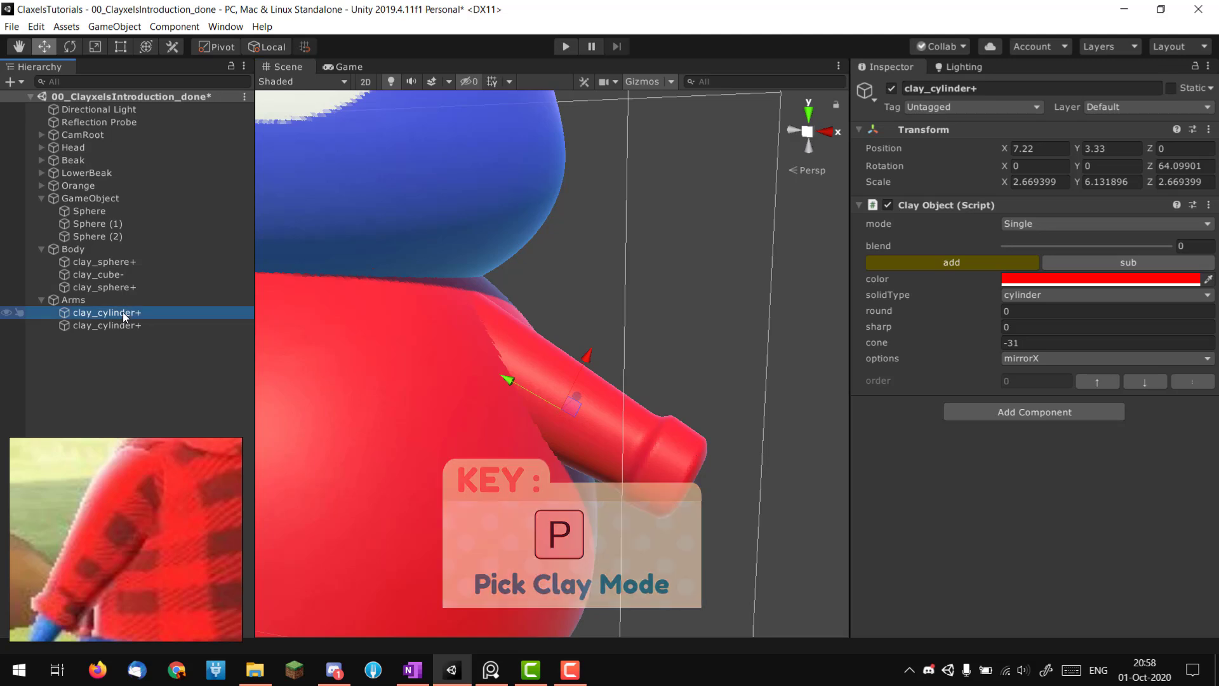
pyautogui.hotkey('ctrl', 'd')
pyautogui.moveTo(610, 193); pyautogui.dragTo(611, 191)
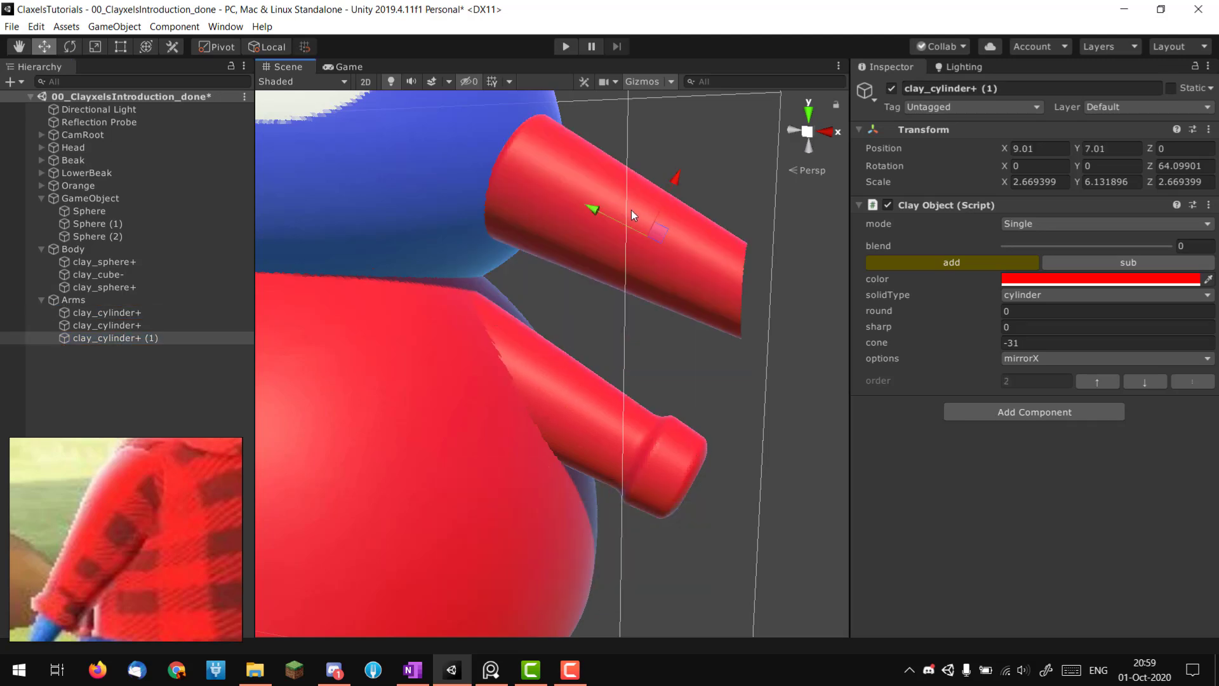
# - Change the copied cylinder's solid type to sphere and reset its scale to 1 on all axes, keeping its rotation
pyautogui.keyDown('alt'); pyautogui.moveTo(680, 261); pyautogui.dragTo(607, 316); pyautogui.keyUp('alt')
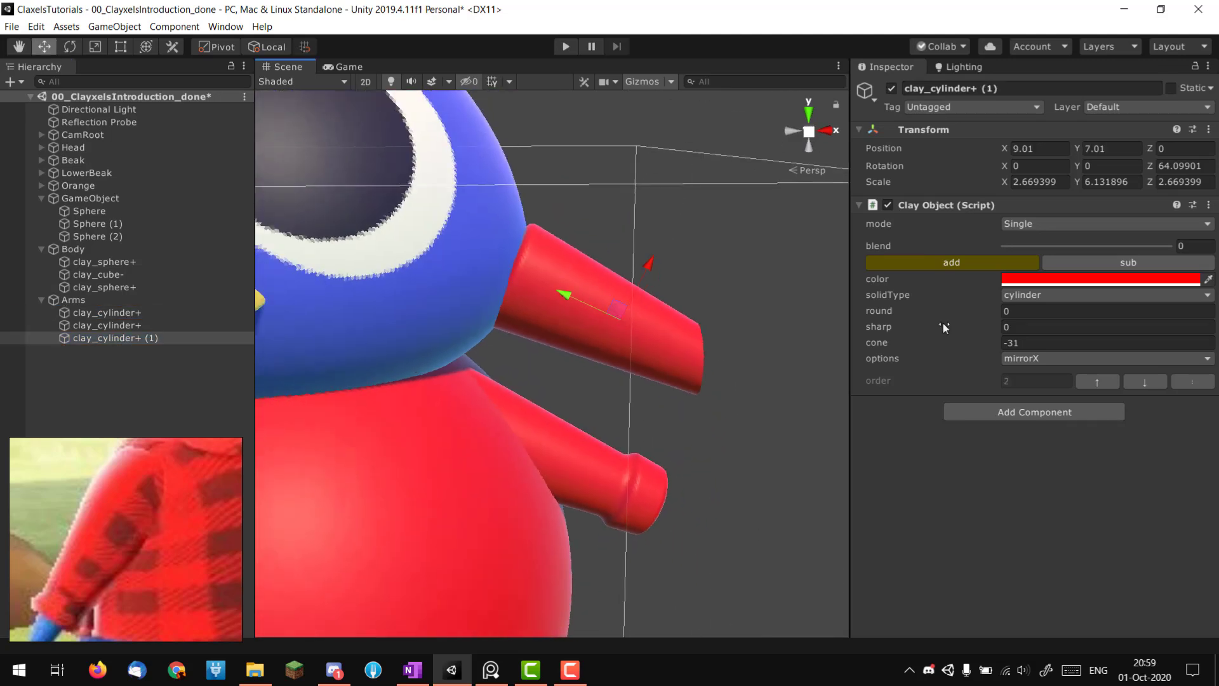
pyautogui.click(1017, 295)
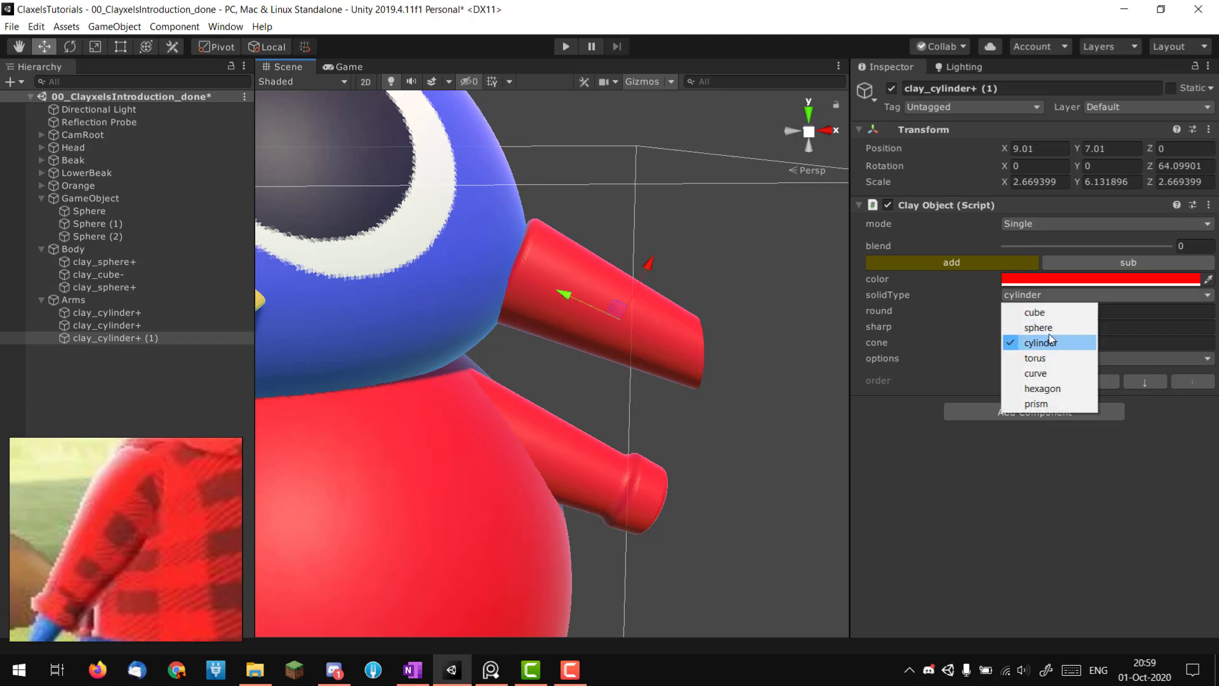
pyautogui.click(1044, 328)
pyautogui.moveTo(657, 266); pyautogui.dragTo(640, 281)
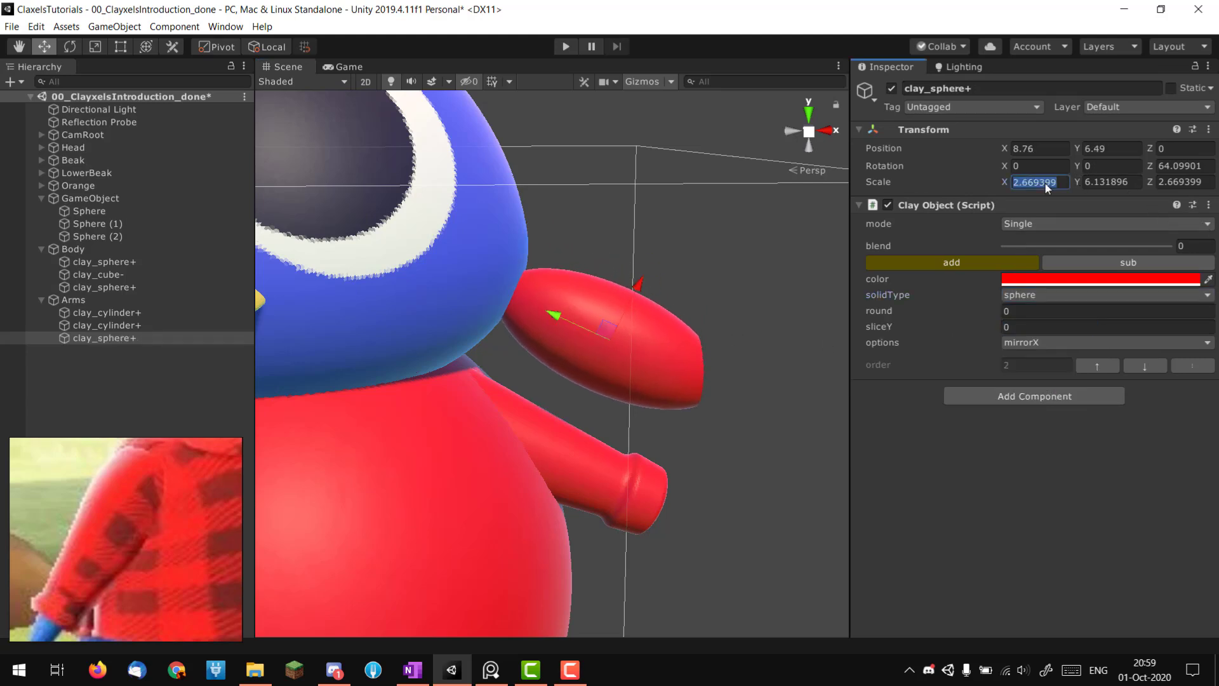
pyautogui.write('1')
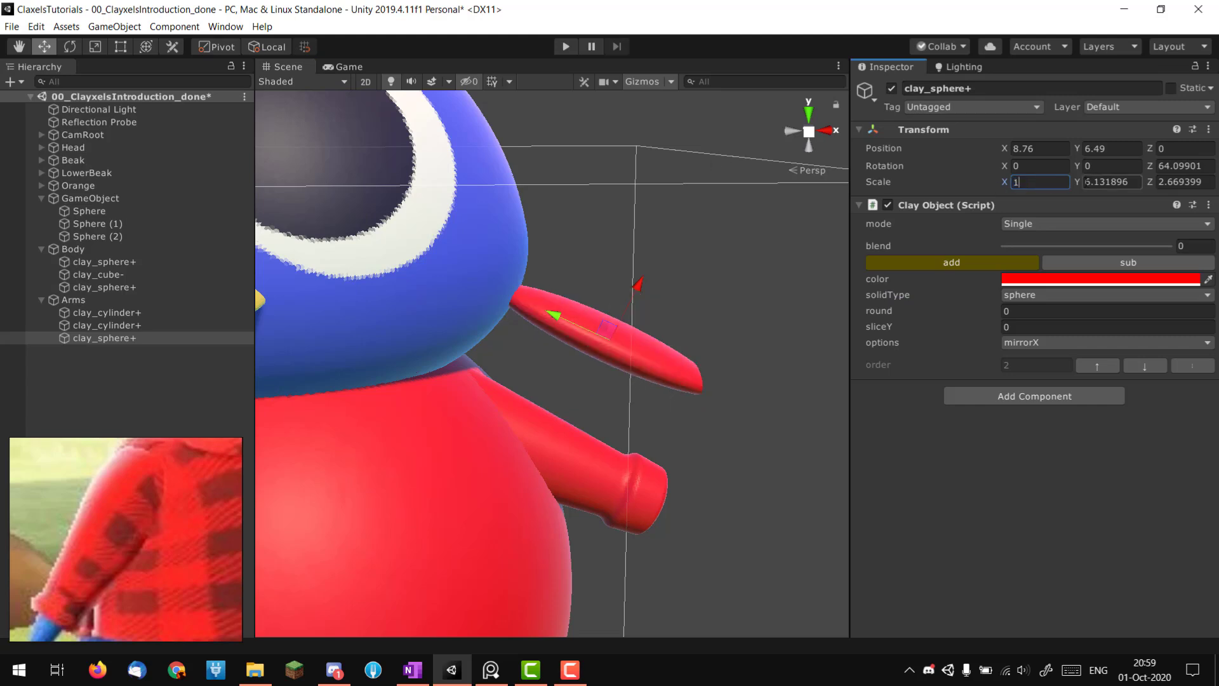
pyautogui.press('Tab')
pyautogui.write('1')
pyautogui.press('Return')
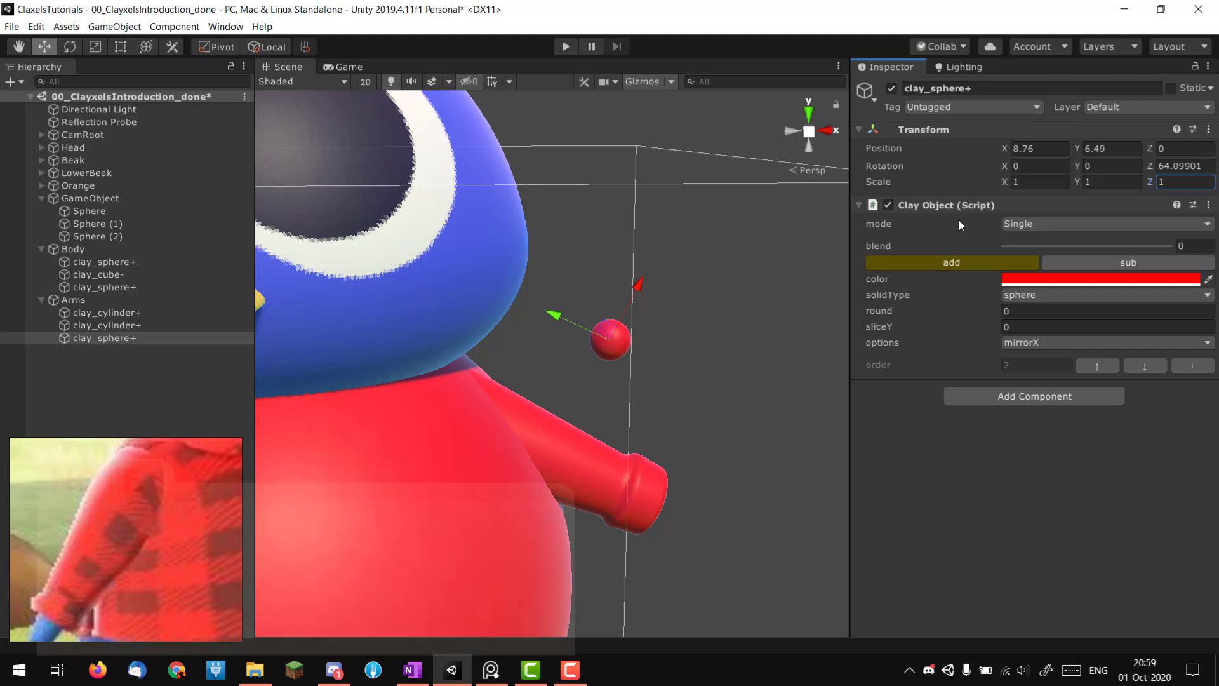
# - Place the sphere at the shoulder with blend 100 and stretch it to about 2.18 × 3.92 × 2.18
pyautogui.keyDown('alt'); pyautogui.moveTo(704, 311); pyautogui.dragTo(603, 346); pyautogui.keyUp('alt')
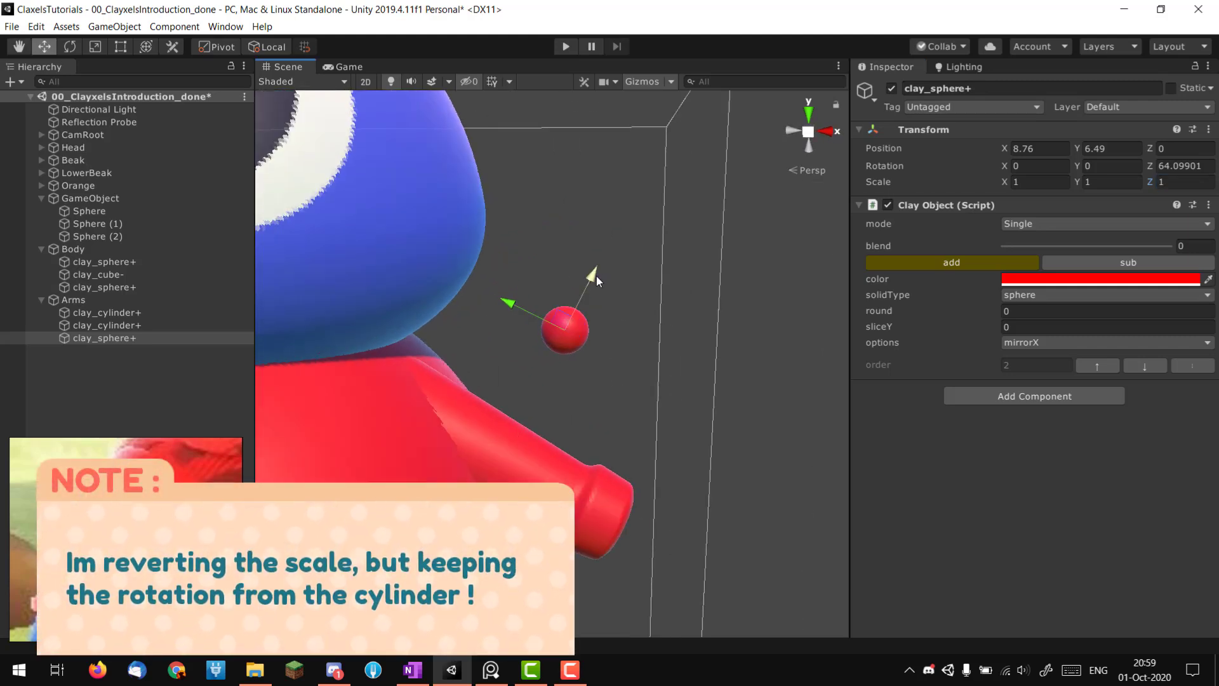
pyautogui.moveTo(596, 276); pyautogui.dragTo(381, 392)
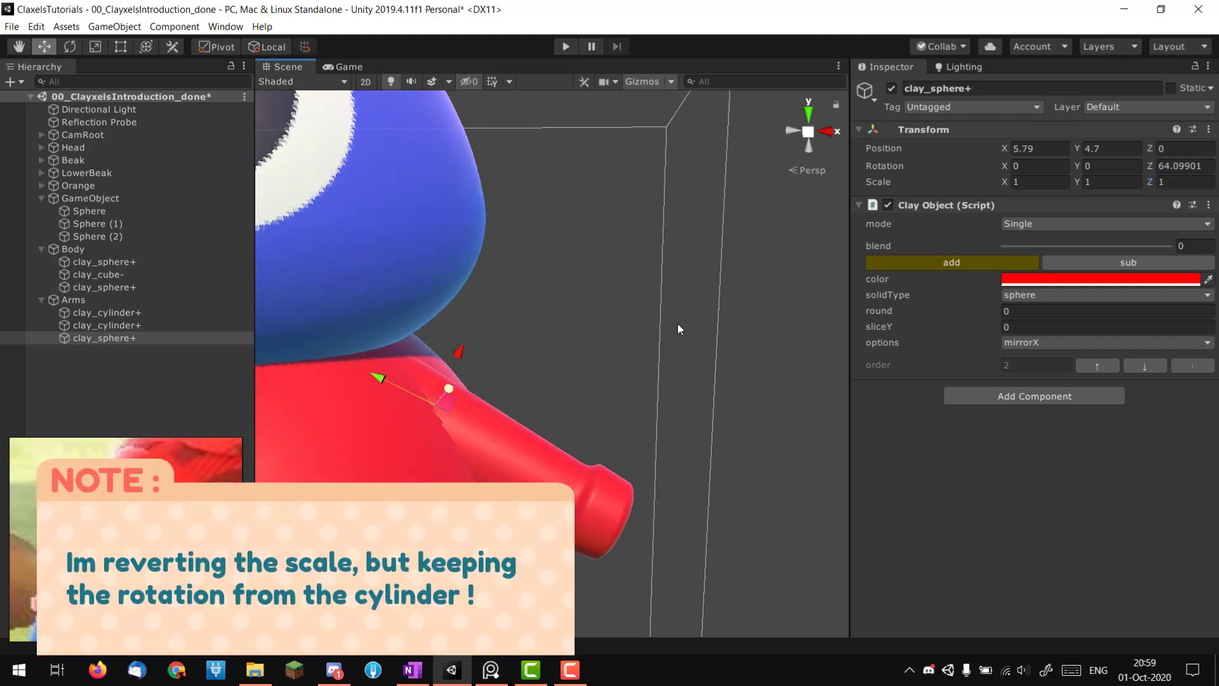
pyautogui.moveTo(1018, 245); pyautogui.dragTo(1172, 245)
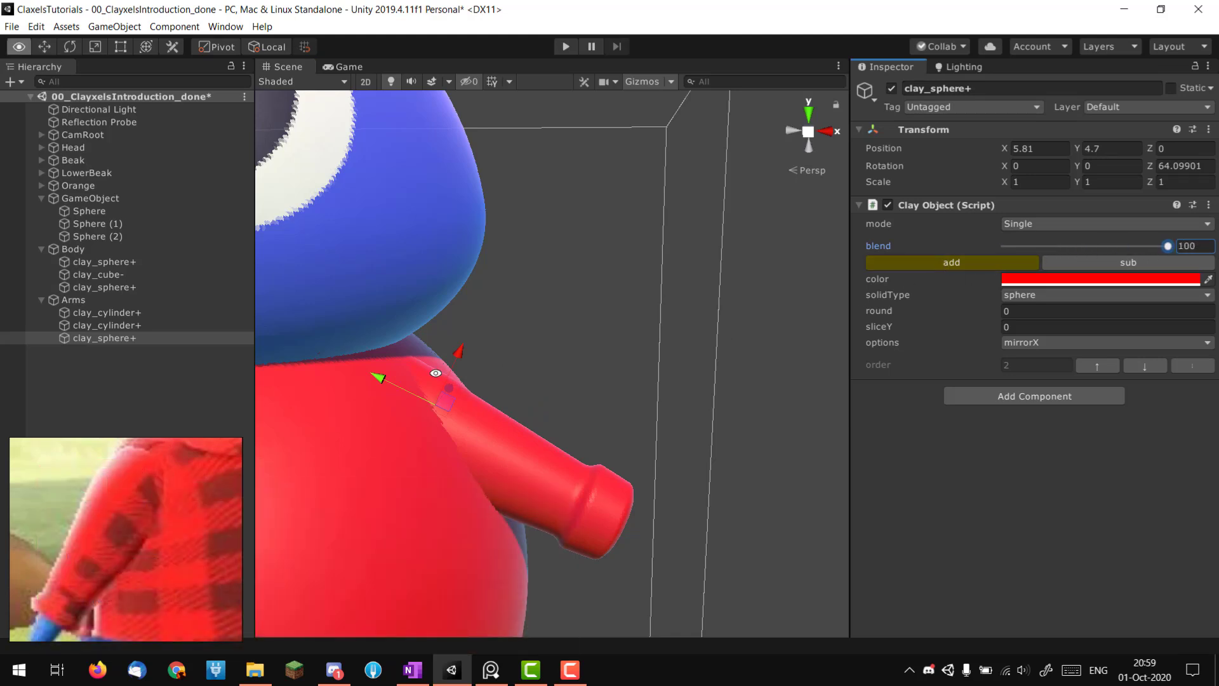
pyautogui.keyDown('alt'); pyautogui.moveTo(436, 374); pyautogui.dragTo(385, 340); pyautogui.keyUp('alt')
pyautogui.press('r')
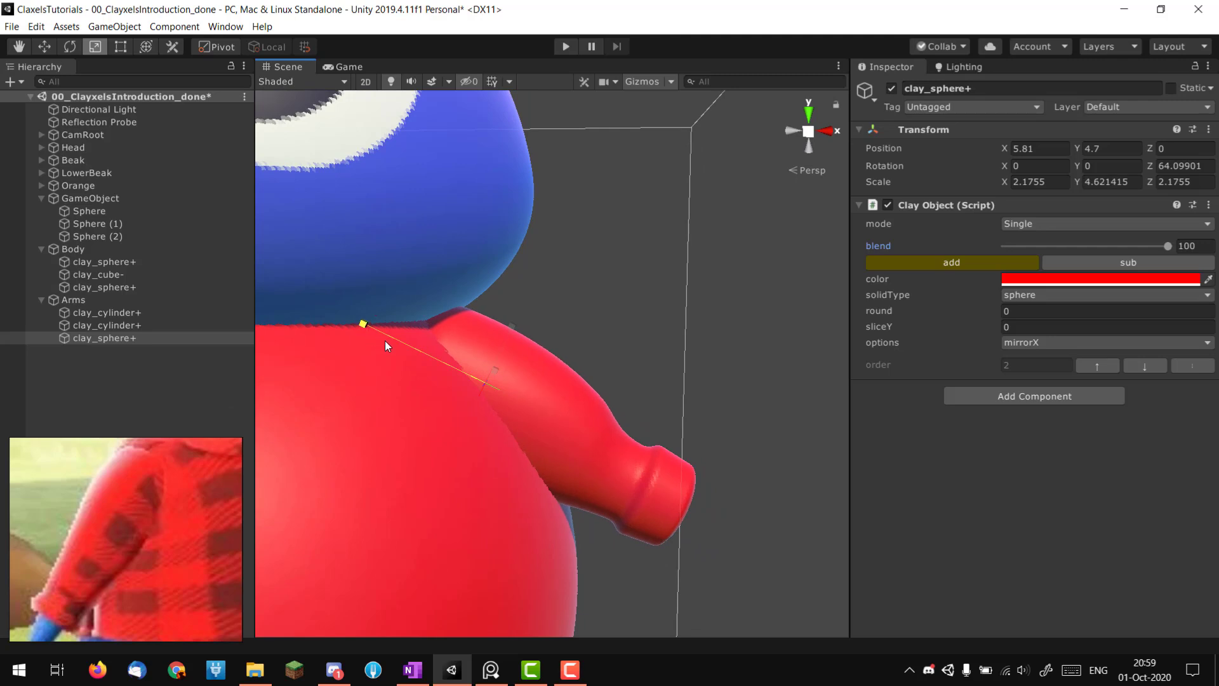
# - Try moving the shoulder sphere up and away from the arm, and undo the move
pyautogui.press('w')
pyautogui.moveTo(518, 332); pyautogui.dragTo(585, 205)
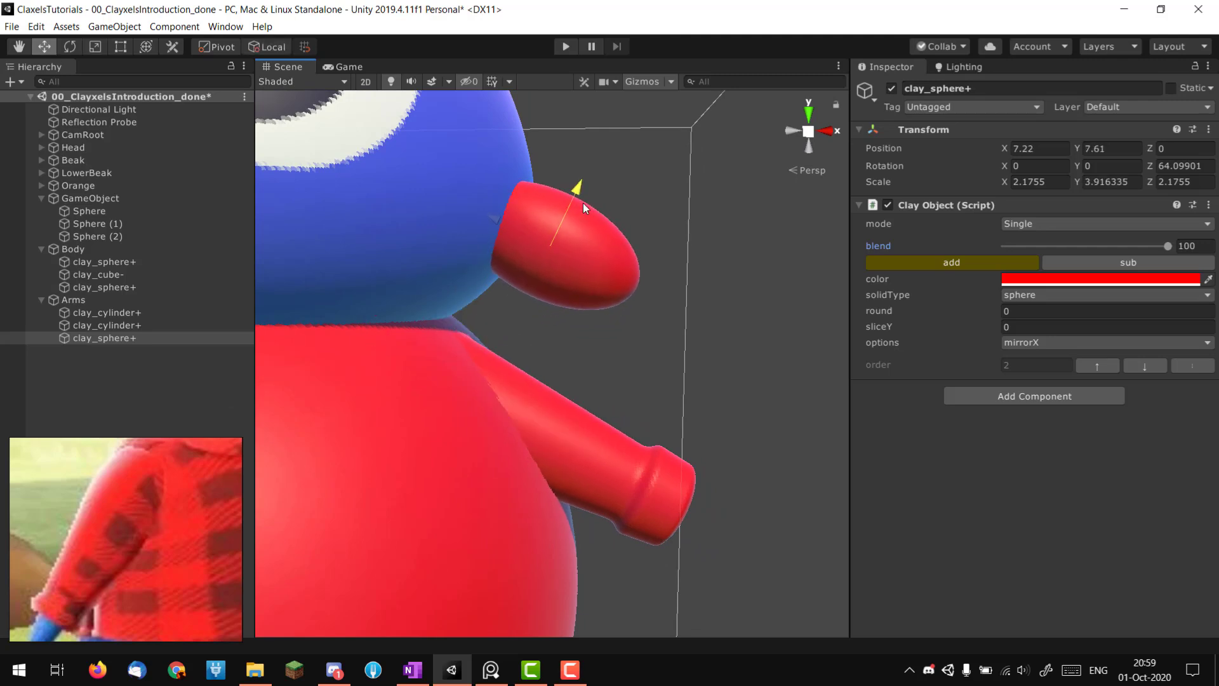
pyautogui.hotkey('ctrl', 'z')
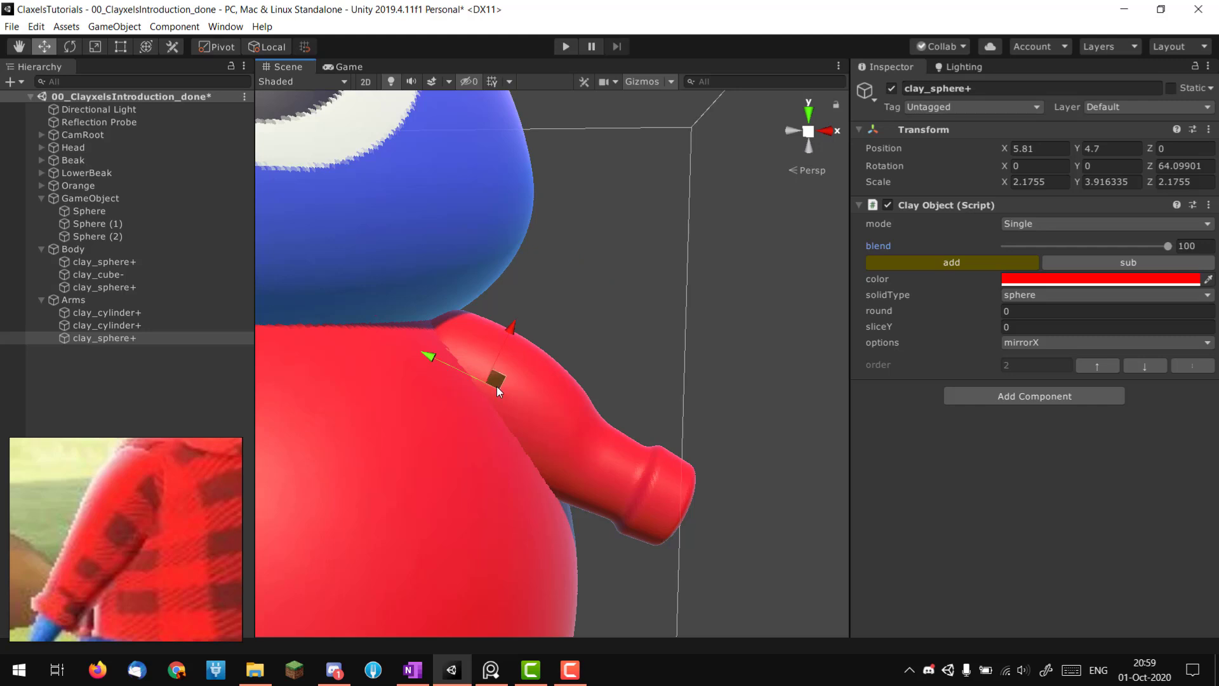
# - Reposition the shoulder sphere at X 5.65, Y 4.56 and shorten its Y scale to about 3.66
pyautogui.moveTo(497, 386); pyautogui.dragTo(488, 395)
pyautogui.keyDown('alt'); pyautogui.moveTo(593, 357); pyautogui.dragTo(527, 399); pyautogui.keyUp('alt')
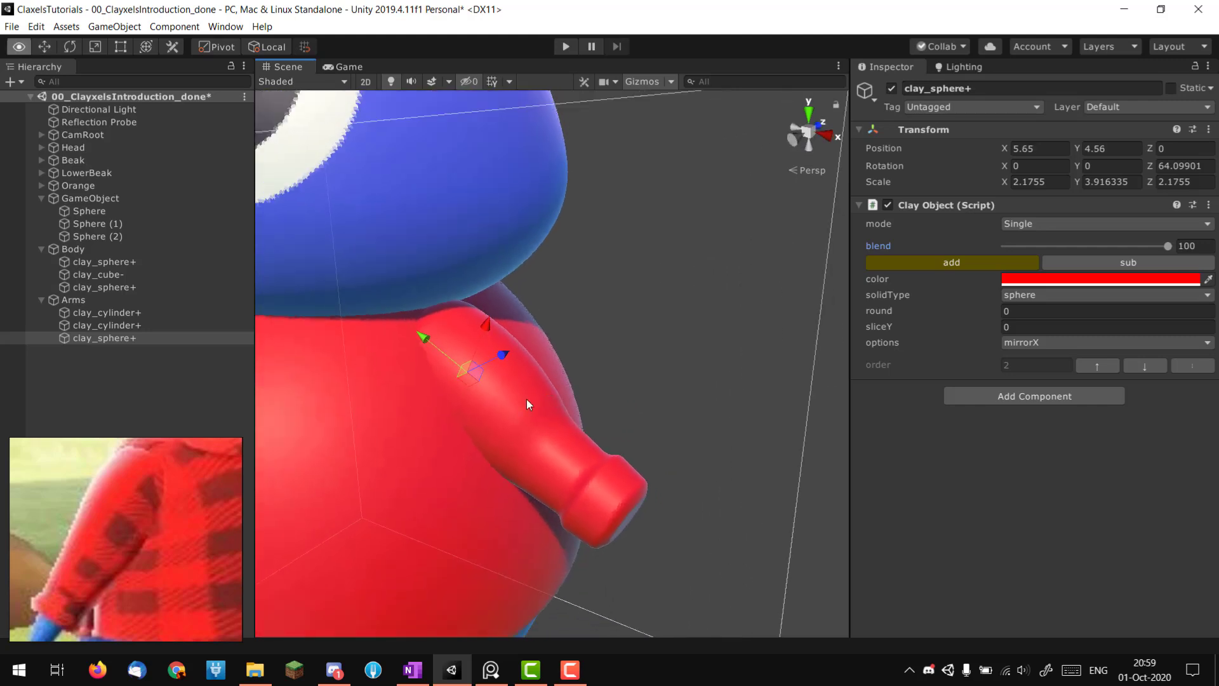
pyautogui.press('r')
pyautogui.moveTo(424, 341); pyautogui.dragTo(516, 368)
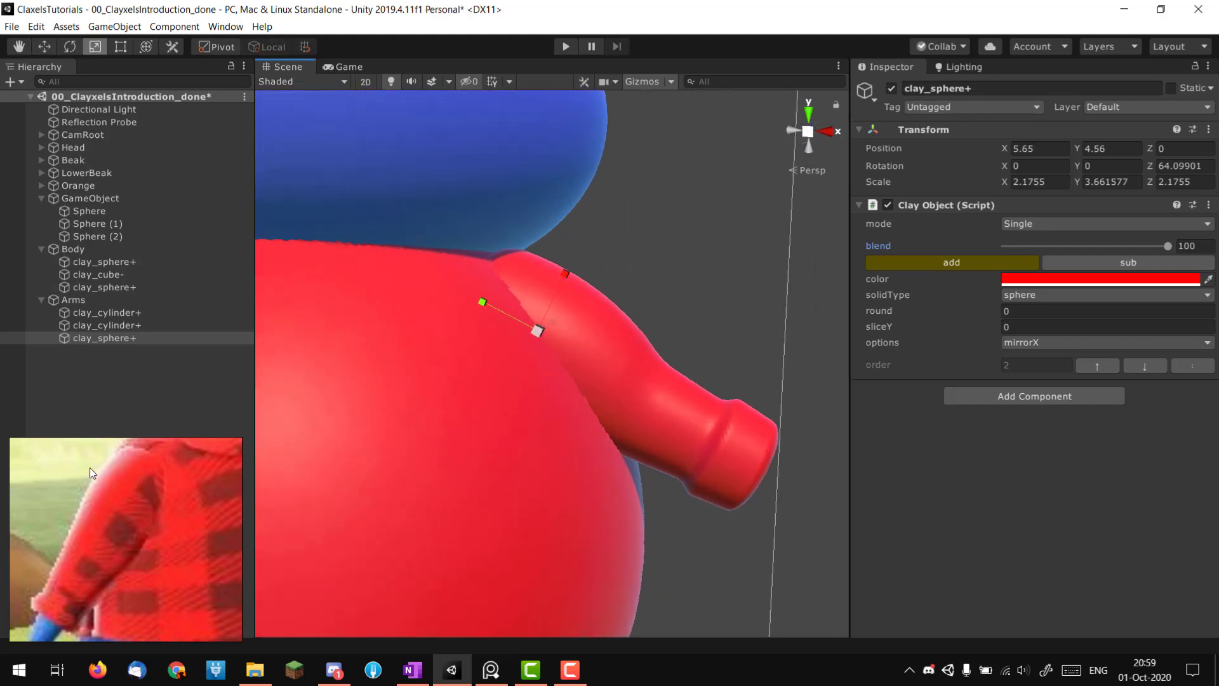
pyautogui.press('w')
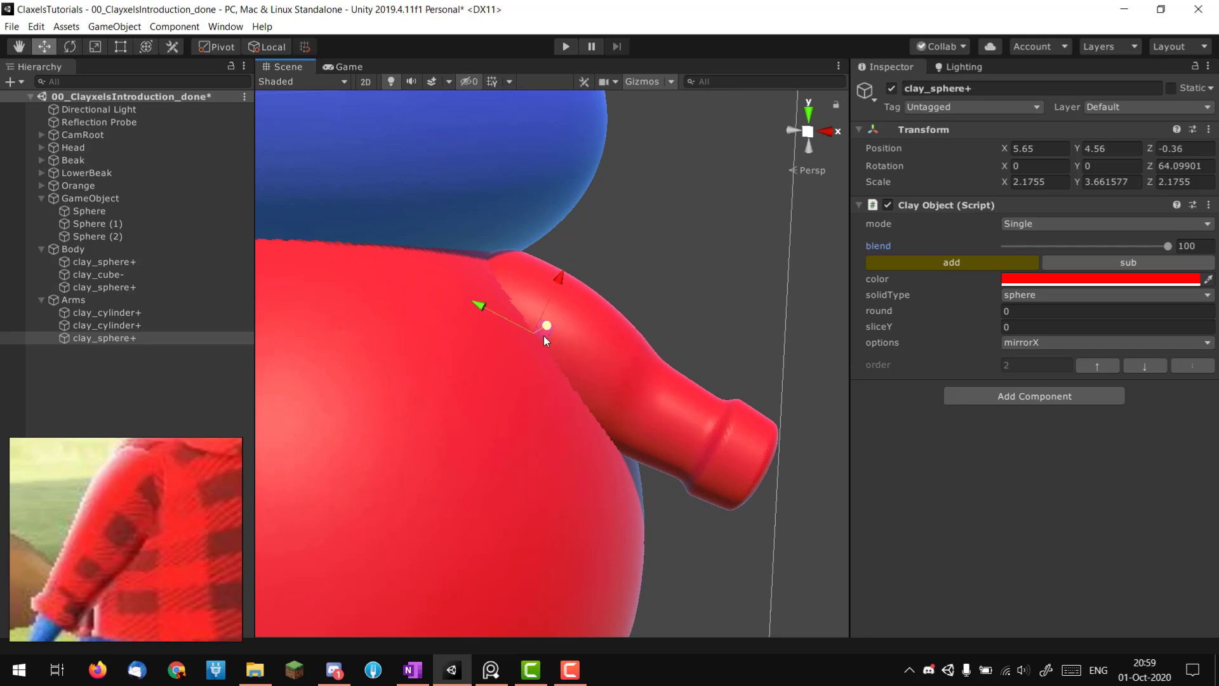
pyautogui.keyDown('alt'); pyautogui.moveTo(597, 282); pyautogui.dragTo(642, 278, button='right'); pyautogui.keyUp('alt')
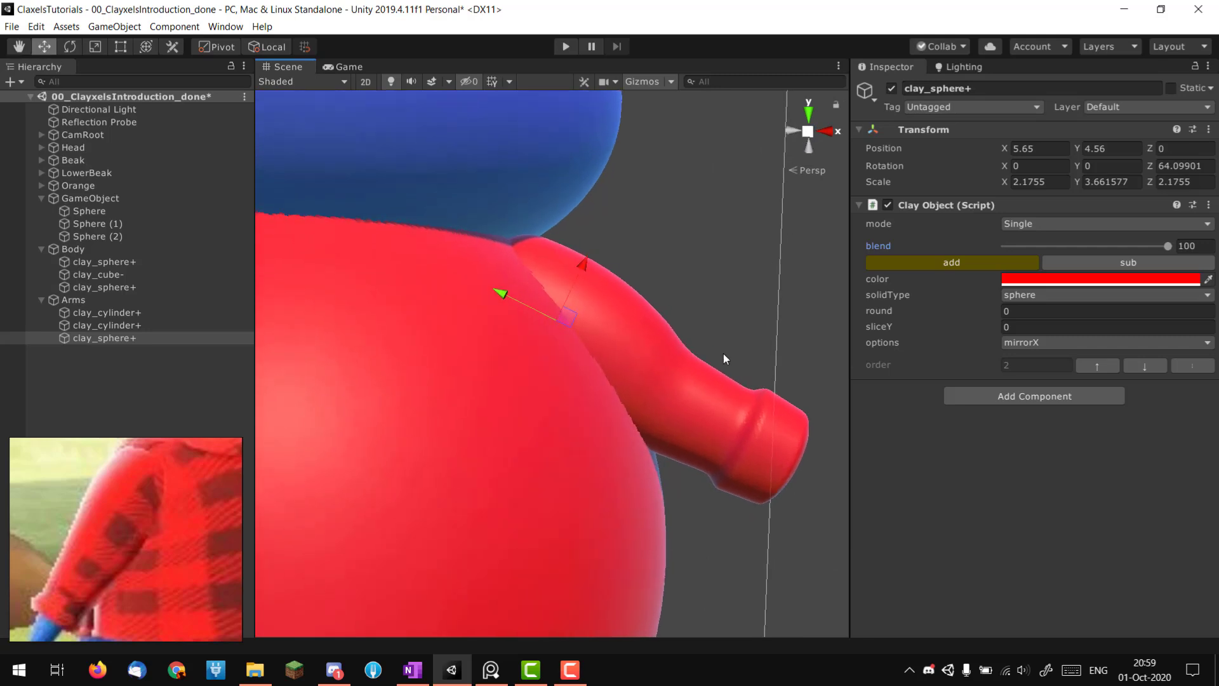
pyautogui.moveTo(572, 268); pyautogui.dragTo(382, 299, button='middle')
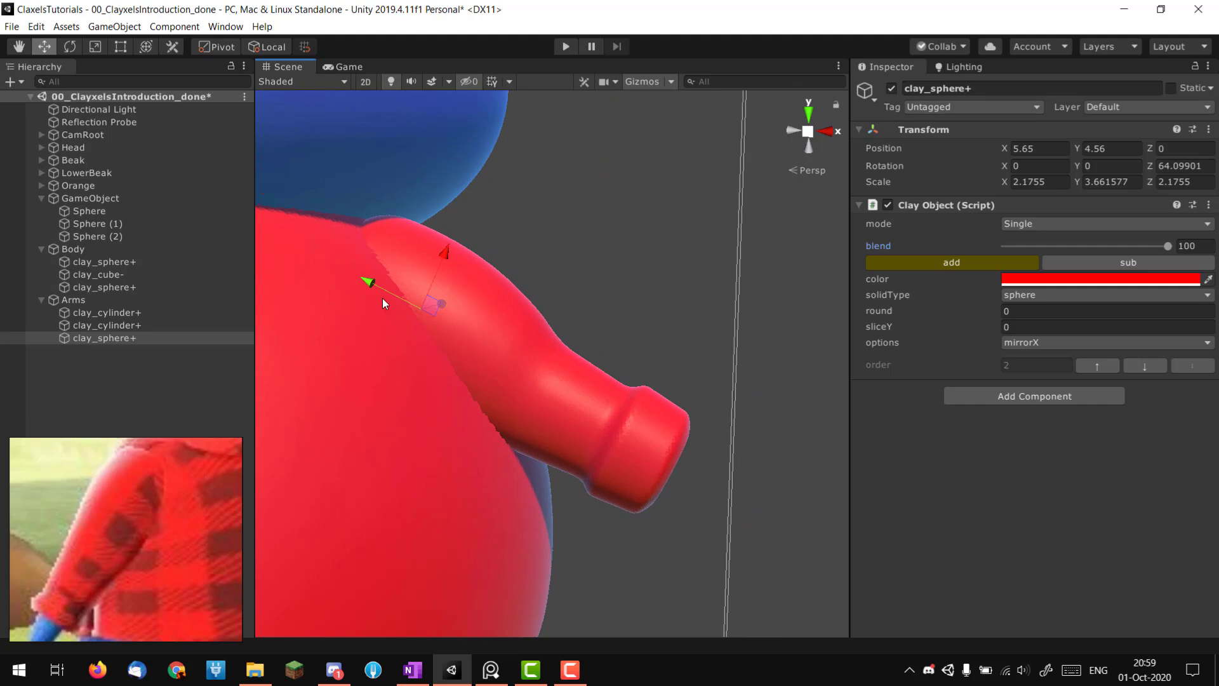
# - Move the shoulder sphere to X 6.08, Y 4.35 and scale it down to about 1.52 × 2.56 × 1.52
pyautogui.click(395, 304)
pyautogui.hotkey('ctrl', 'z')
pyautogui.press('r')
pyautogui.moveTo(419, 309)
pyautogui.mouseDown()
pyautogui.moveTo(412, 334)
pyautogui.moveTo(418, 310)
pyautogui.mouseUp()
pyautogui.press('w')
pyautogui.press('x')
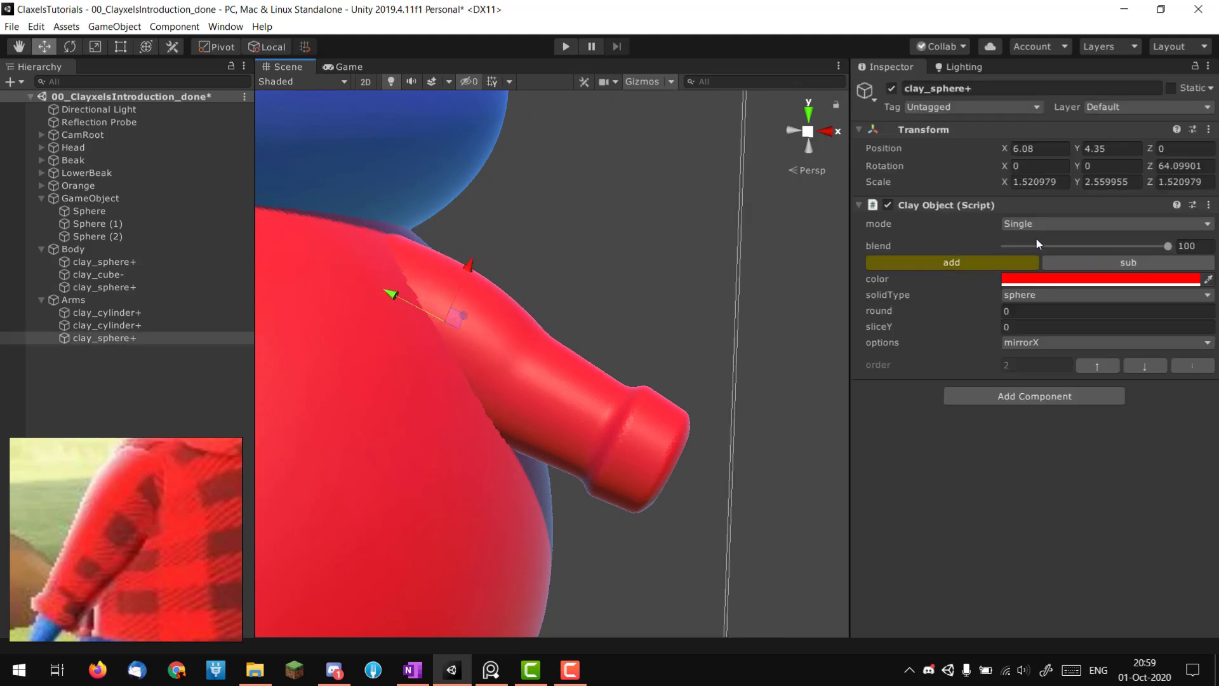
# - Duplicate the shoulder sphere and fit the copy farther along the arm at X 7.3, Y 3.76, scaled to about 1.12 × 1.73 × 1.12
pyautogui.keyDown('alt'); pyautogui.moveTo(667, 323); pyautogui.dragTo(514, 298); pyautogui.keyUp('alt')
pyautogui.press('r')
pyautogui.moveTo(460, 266); pyautogui.dragTo(426, 362)
pyautogui.press('w')
pyautogui.hotkey('ctrl', 'd')
pyautogui.press('r')
pyautogui.keyDown('alt'); pyautogui.moveTo(425, 362); pyautogui.dragTo(398, 313, button='right'); pyautogui.keyUp('alt')
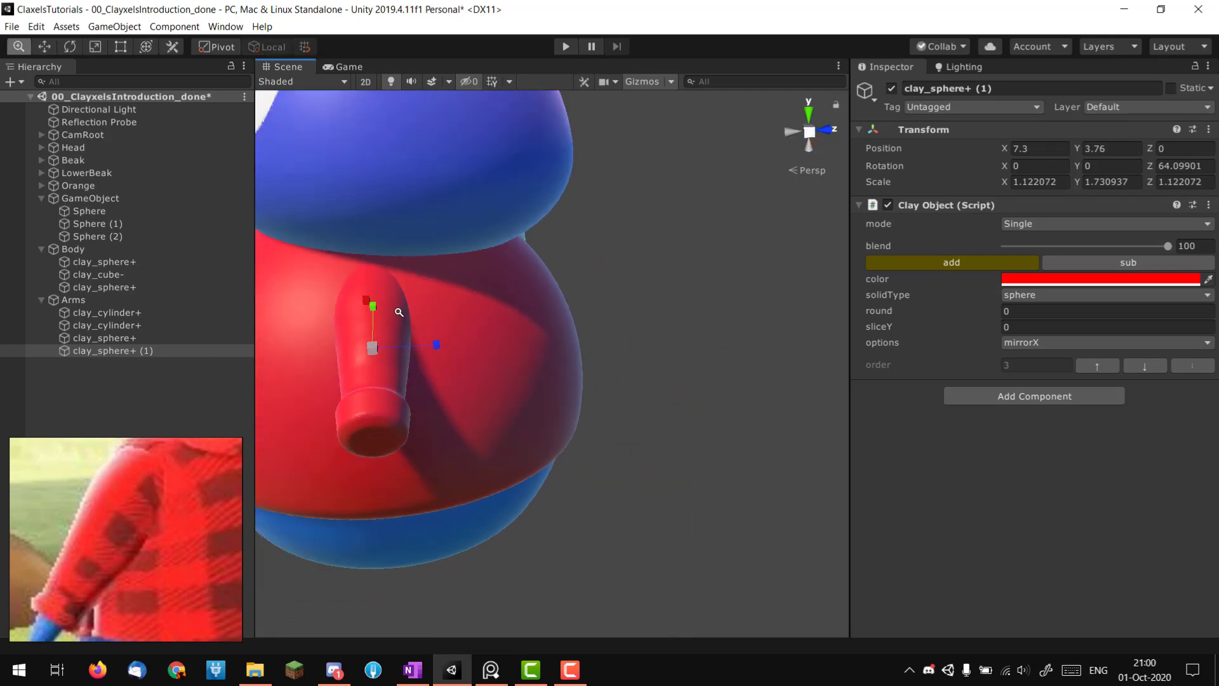
# - Examine the arms' shape and proportions on the whole character from the front, with the Arms container selected
pyautogui.keyDown('alt'); pyautogui.moveTo(398, 313); pyautogui.dragTo(688, 240); pyautogui.keyUp('alt')
pyautogui.keyDown('alt'); pyautogui.moveTo(688, 239); pyautogui.dragTo(463, 362, button='right'); pyautogui.keyUp('alt')
pyautogui.keyDown('alt'); pyautogui.moveTo(463, 362); pyautogui.dragTo(559, 368); pyautogui.keyUp('alt')
pyautogui.keyDown('alt'); pyautogui.moveTo(558, 368); pyautogui.dragTo(436, 372, button='right'); pyautogui.keyUp('alt')
pyautogui.keyDown('alt'); pyautogui.moveTo(435, 372); pyautogui.dragTo(498, 358); pyautogui.keyUp('alt')
pyautogui.keyDown('alt'); pyautogui.moveTo(497, 357); pyautogui.dragTo(445, 379, button='middle'); pyautogui.keyUp('alt')
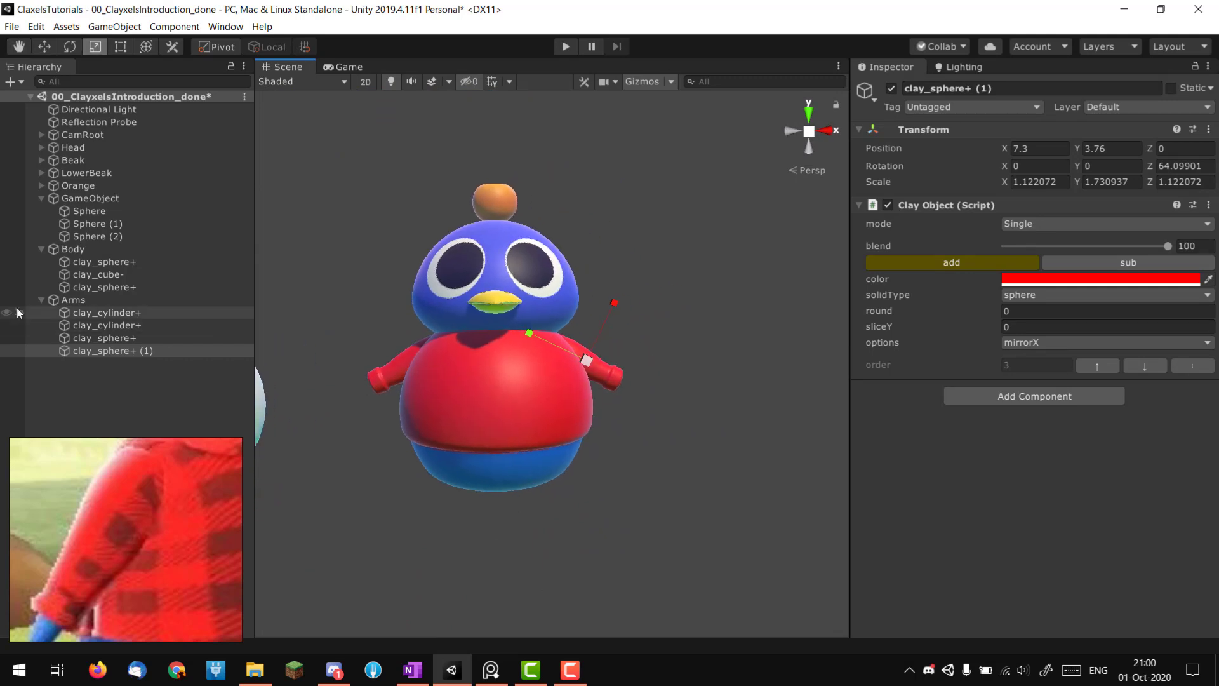
pyautogui.click(54, 300)
pyautogui.keyDown('alt'); pyautogui.moveTo(394, 419); pyautogui.dragTo(493, 416); pyautogui.keyUp('alt')
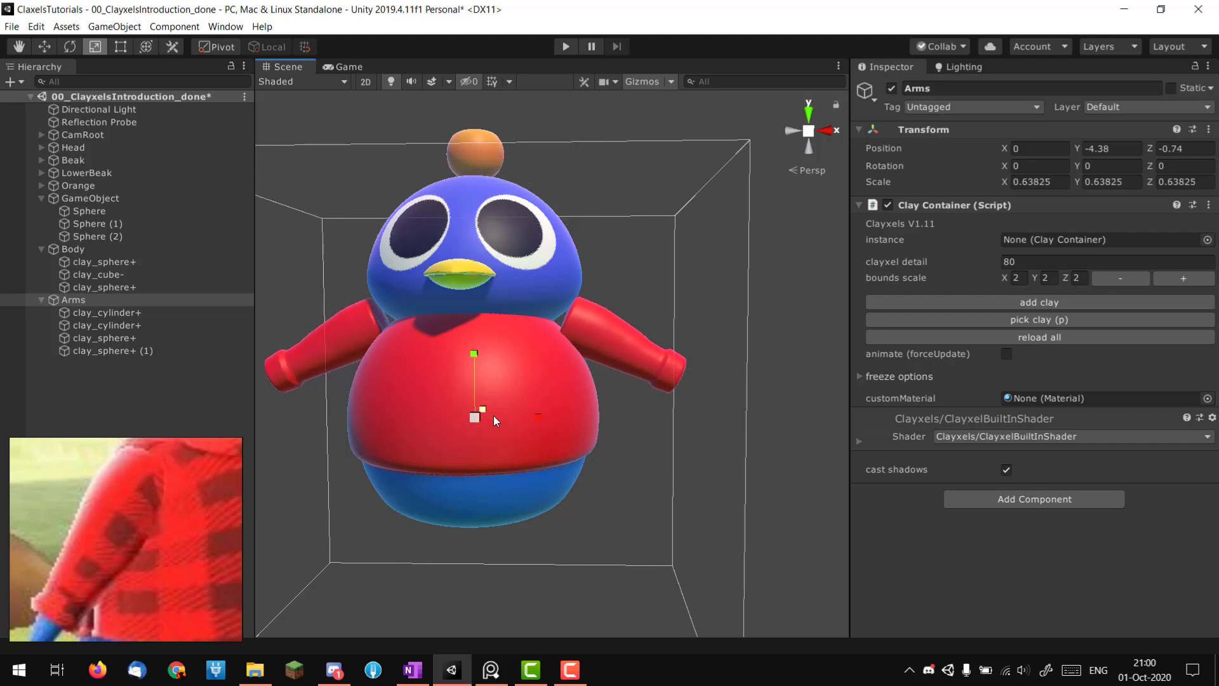
# - Select all four clay pieces under Arms and move them together down and inward against the body
pyautogui.click(164, 314)
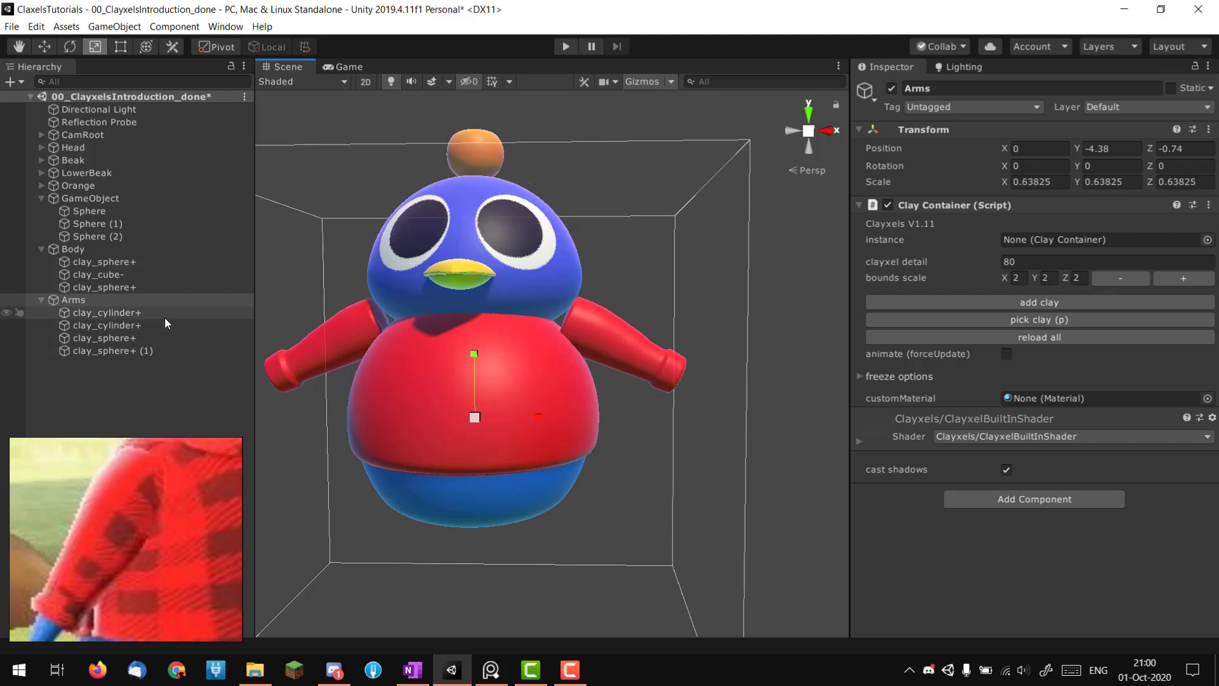
pyautogui.keyDown('shift'); pyautogui.click(118, 352); pyautogui.keyUp('shift')
pyautogui.scroll(12, 604, 346)
pyautogui.moveTo(678, 364); pyautogui.dragTo(615, 387, button='middle')
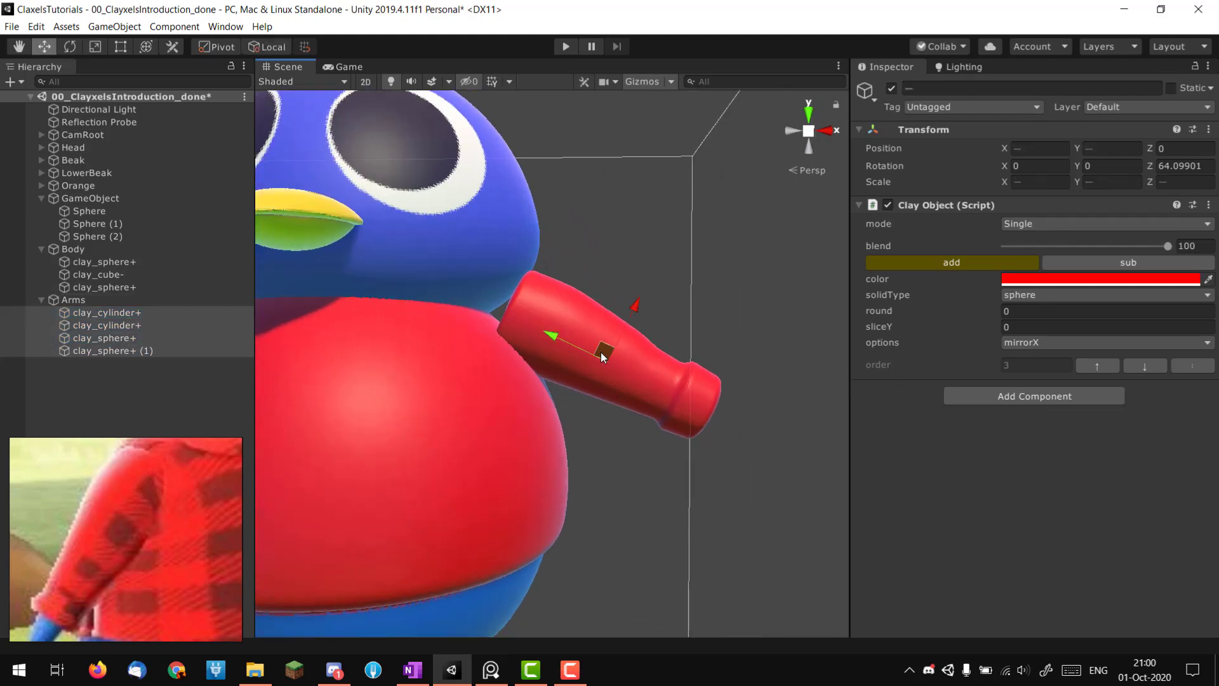
pyautogui.moveTo(601, 352); pyautogui.dragTo(554, 392)
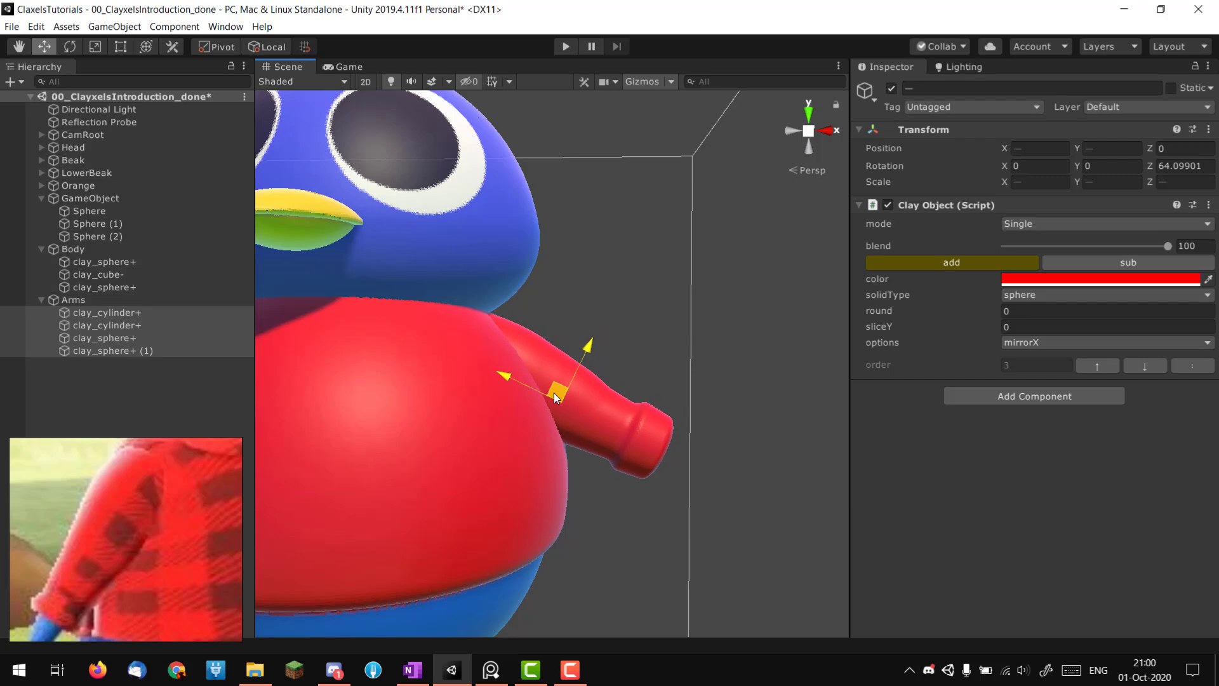
# - Capture the character from above, sketch a line from the shoulder marking a more forward arm direction, and discard the capture
pyautogui.keyDown('alt'); pyautogui.moveTo(620, 286); pyautogui.dragTo(267, 438); pyautogui.keyUp('alt')
pyautogui.scroll(5, 699, 409)
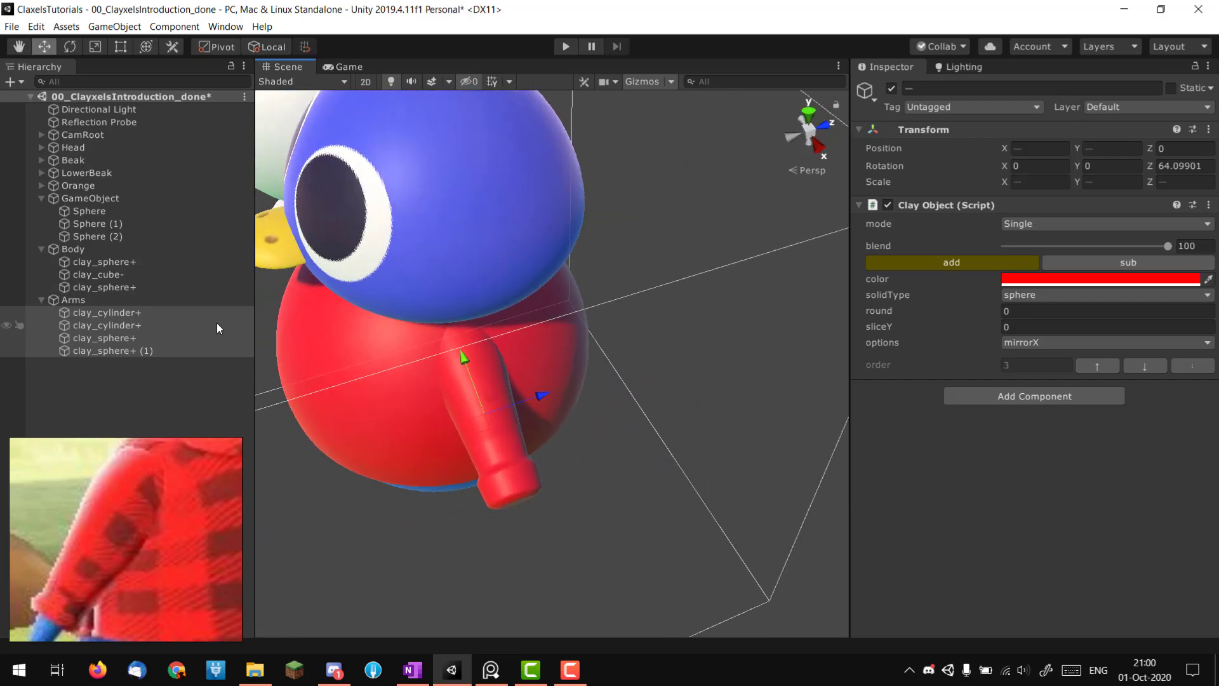
pyautogui.keyDown('alt'); pyautogui.moveTo(680, 410); pyautogui.dragTo(620, 490); pyautogui.keyUp('alt')
pyautogui.press('Print')
pyautogui.moveTo(280, 140); pyautogui.dragTo(847, 558)
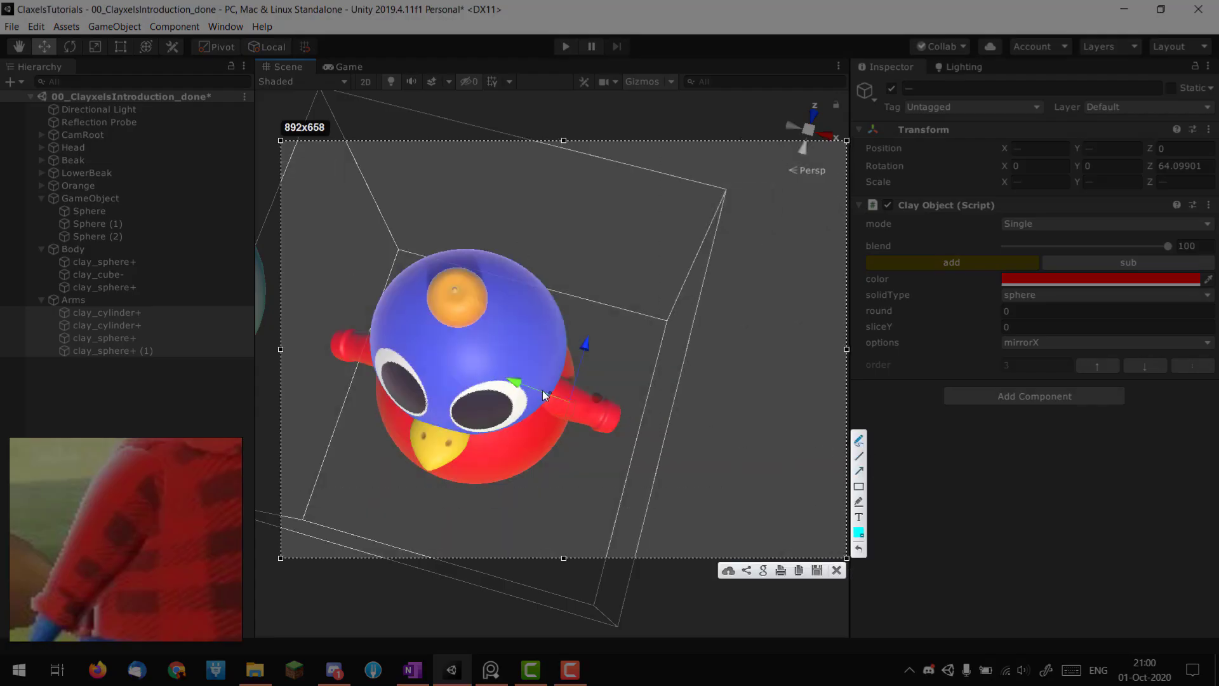
pyautogui.moveTo(533, 386); pyautogui.dragTo(686, 428)
pyautogui.moveTo(549, 392); pyautogui.dragTo(548, 392)
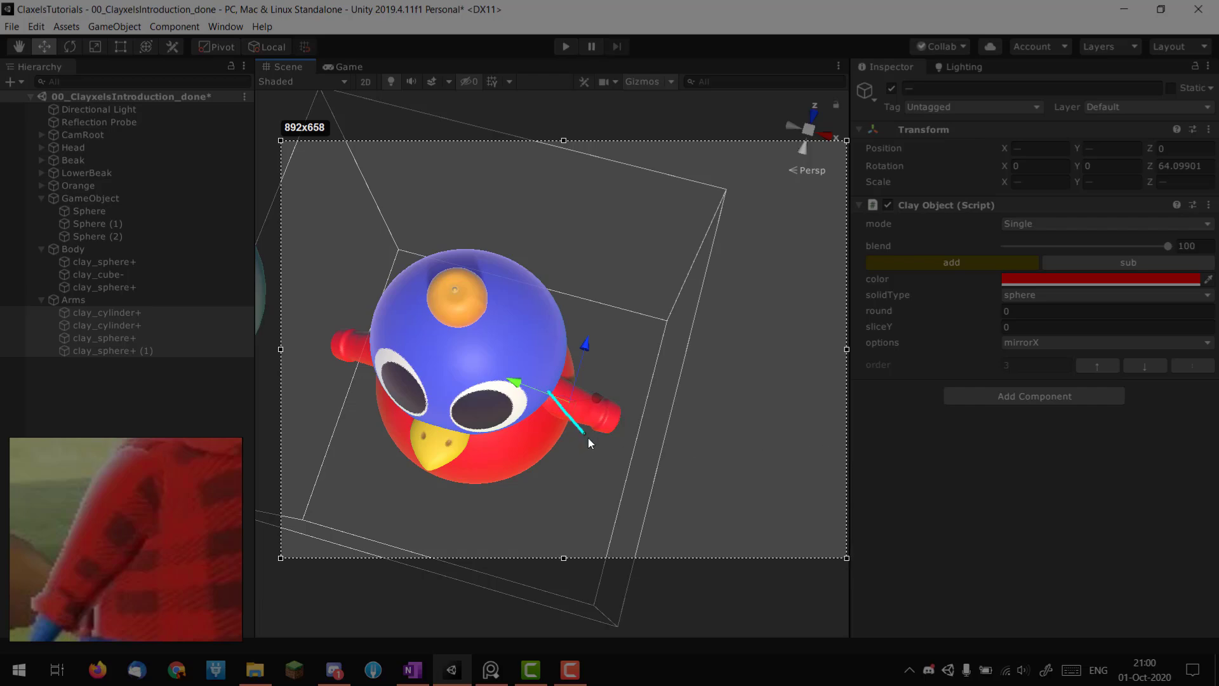
pyautogui.moveTo(588, 437); pyautogui.dragTo(597, 448)
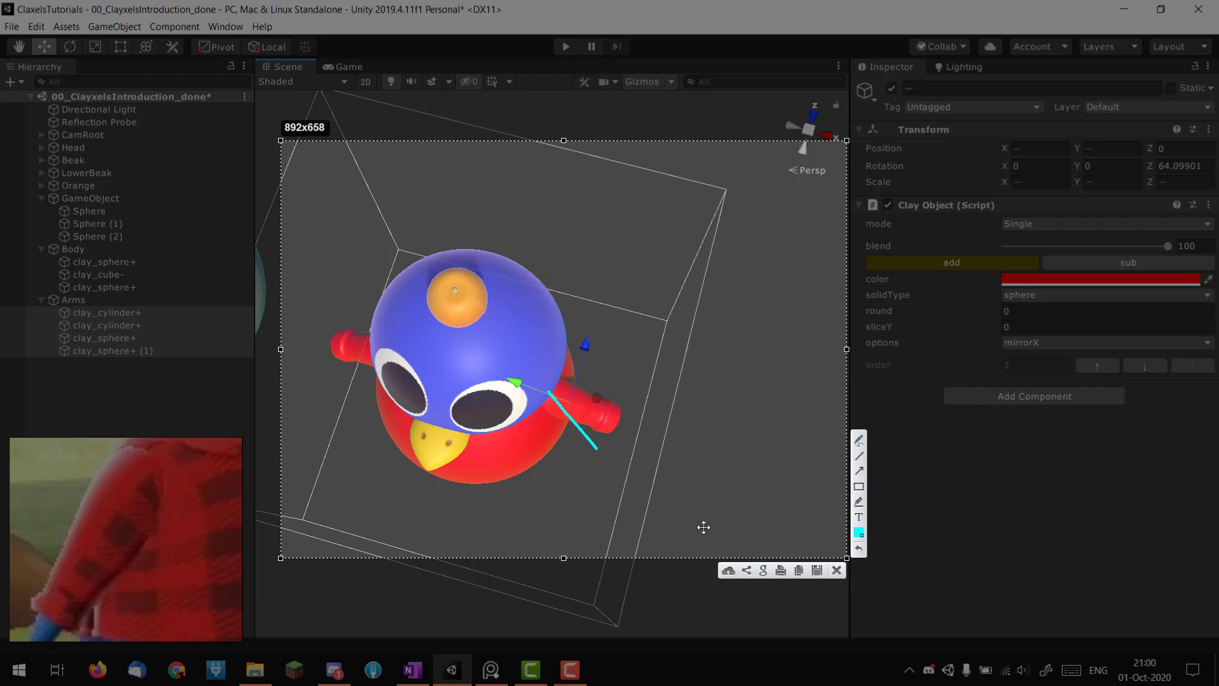
pyautogui.click(838, 571)
# - Try rotating the four selected arm pieces together toward the front of the body, and undo the rotation
pyautogui.keyDown('alt'); pyautogui.moveTo(702, 518); pyautogui.dragTo(346, 373); pyautogui.keyUp('alt')
pyautogui.keyDown('alt'); pyautogui.moveTo(346, 373); pyautogui.dragTo(528, 427, button='right'); pyautogui.keyUp('alt')
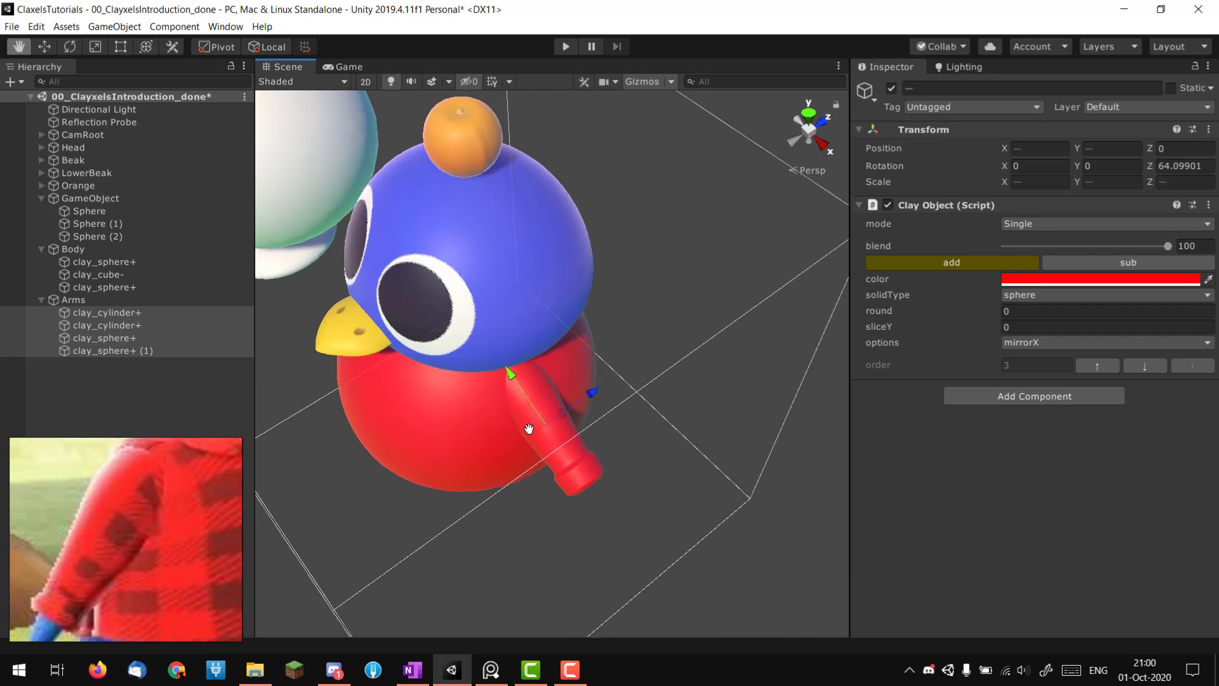
pyautogui.keyDown('alt'); pyautogui.moveTo(528, 427); pyautogui.dragTo(429, 429); pyautogui.keyUp('alt')
pyautogui.keyDown('alt'); pyautogui.moveTo(429, 430); pyautogui.dragTo(470, 456, button='right'); pyautogui.keyUp('alt')
pyautogui.click(142, 311)
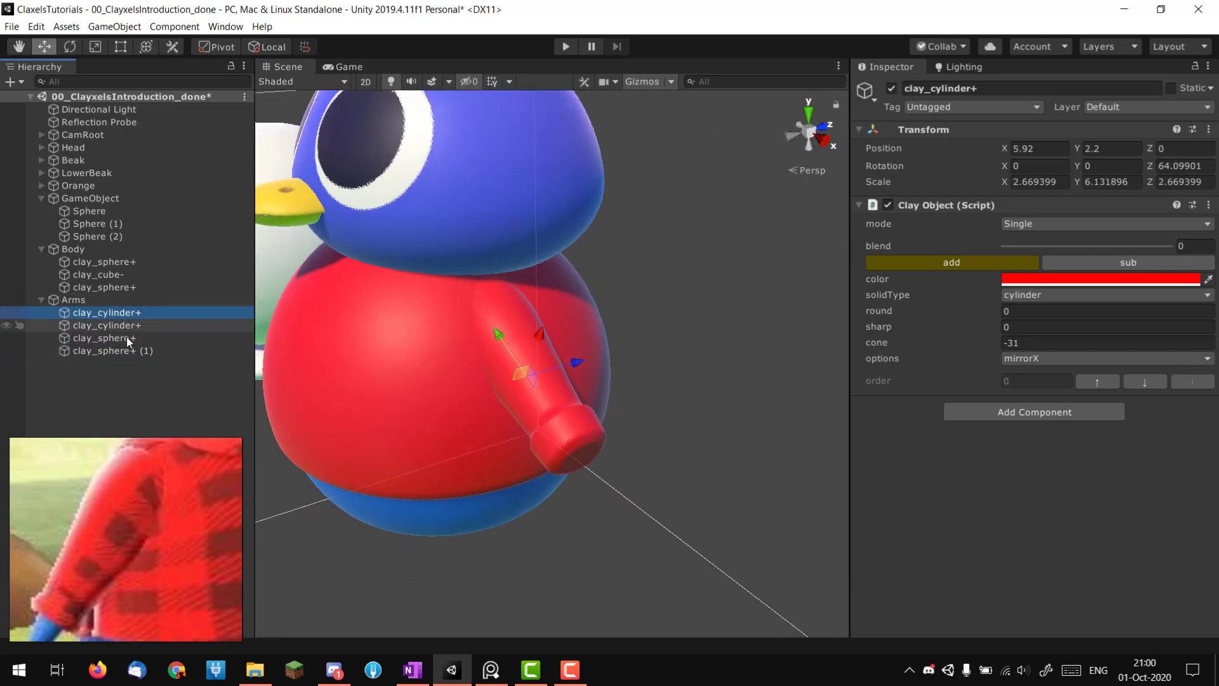
pyautogui.keyDown('shift'); pyautogui.click(124, 352); pyautogui.keyUp('shift')
pyautogui.press('e')
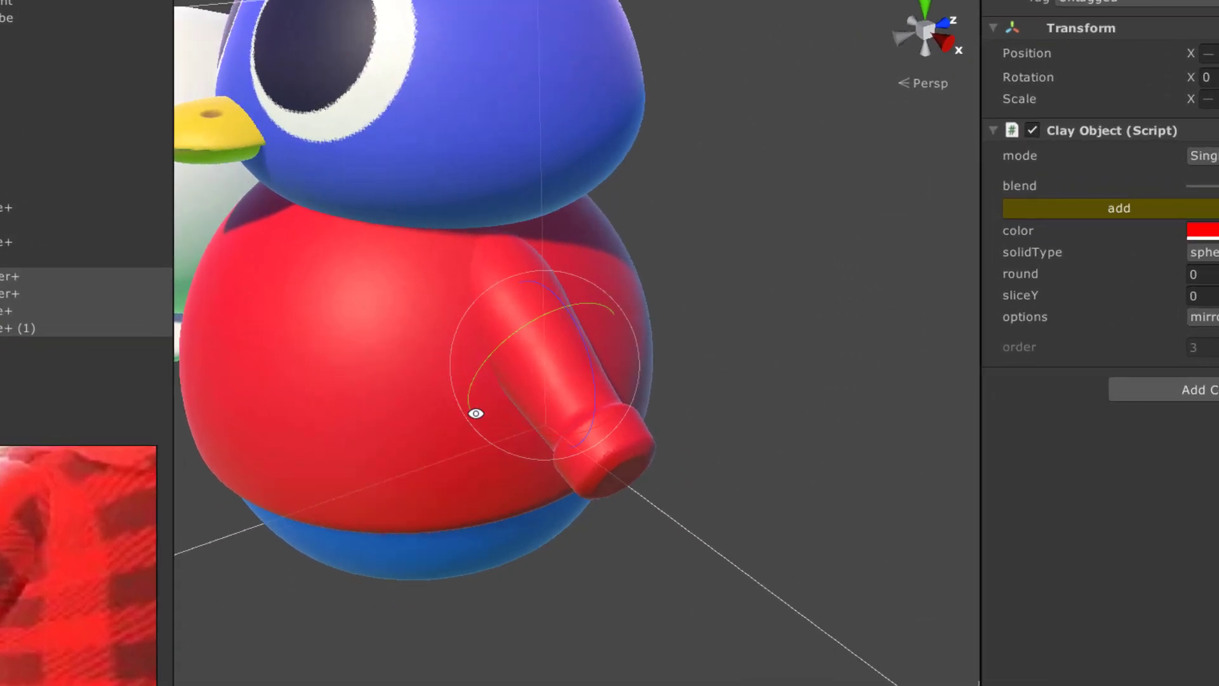
pyautogui.keyDown('alt'); pyautogui.moveTo(476, 413); pyautogui.dragTo(565, 13); pyautogui.keyUp('alt')
pyautogui.hotkey('ctrl', 'z')
pyautogui.hotkey('ctrl', 'z')
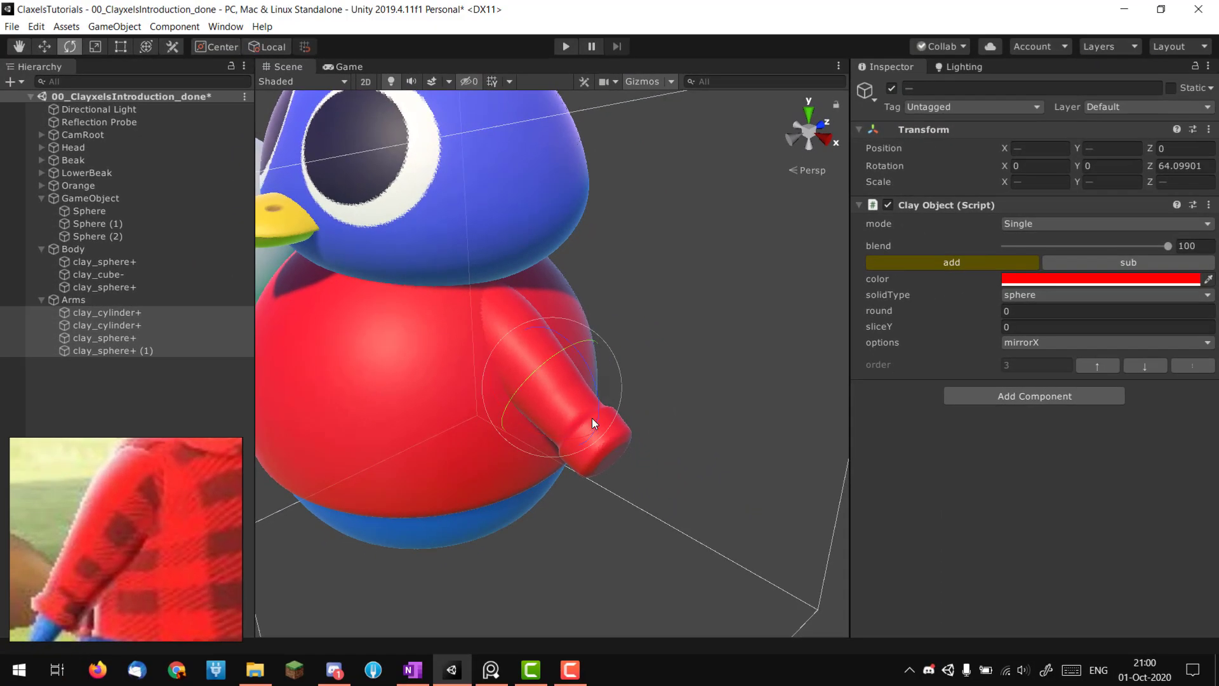
pyautogui.moveTo(592, 418); pyautogui.dragTo(557, 447)
pyautogui.hotkey('ctrl', 'z')
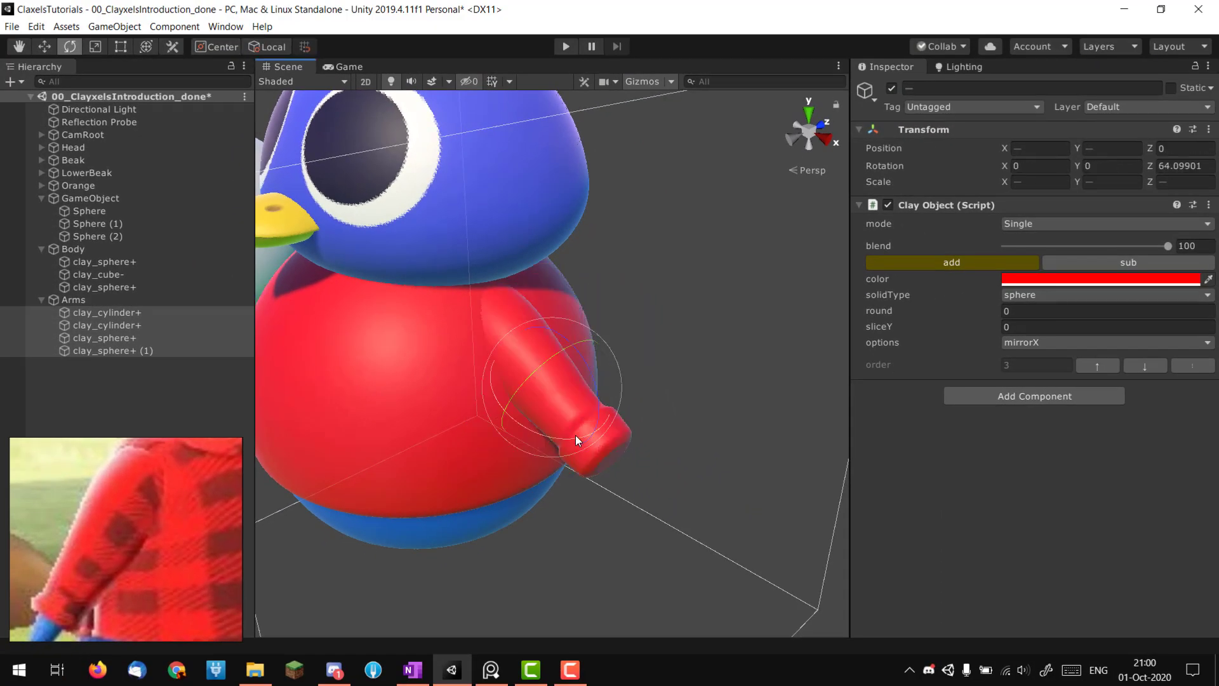
# - Create an empty GameObject inside the Arms container and place it at the shoulder at X 3.89, Y 3.12
pyautogui.click(86, 300)
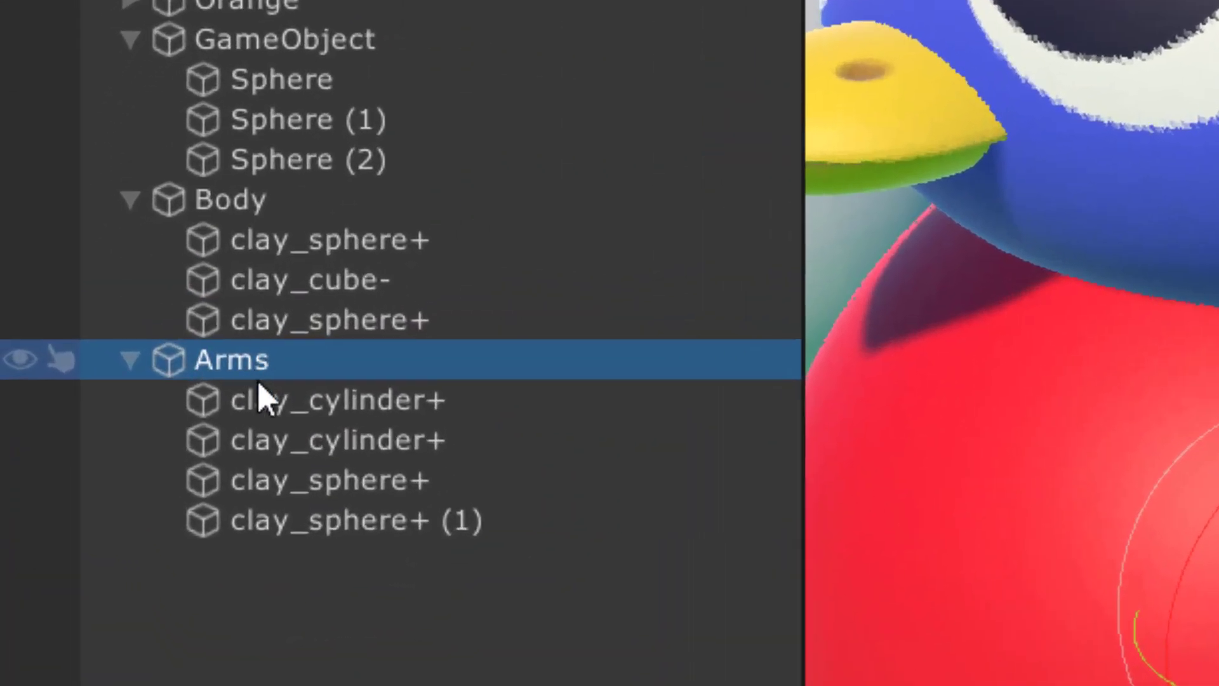
pyautogui.rightClick(299, 376)
pyautogui.press('Escape')
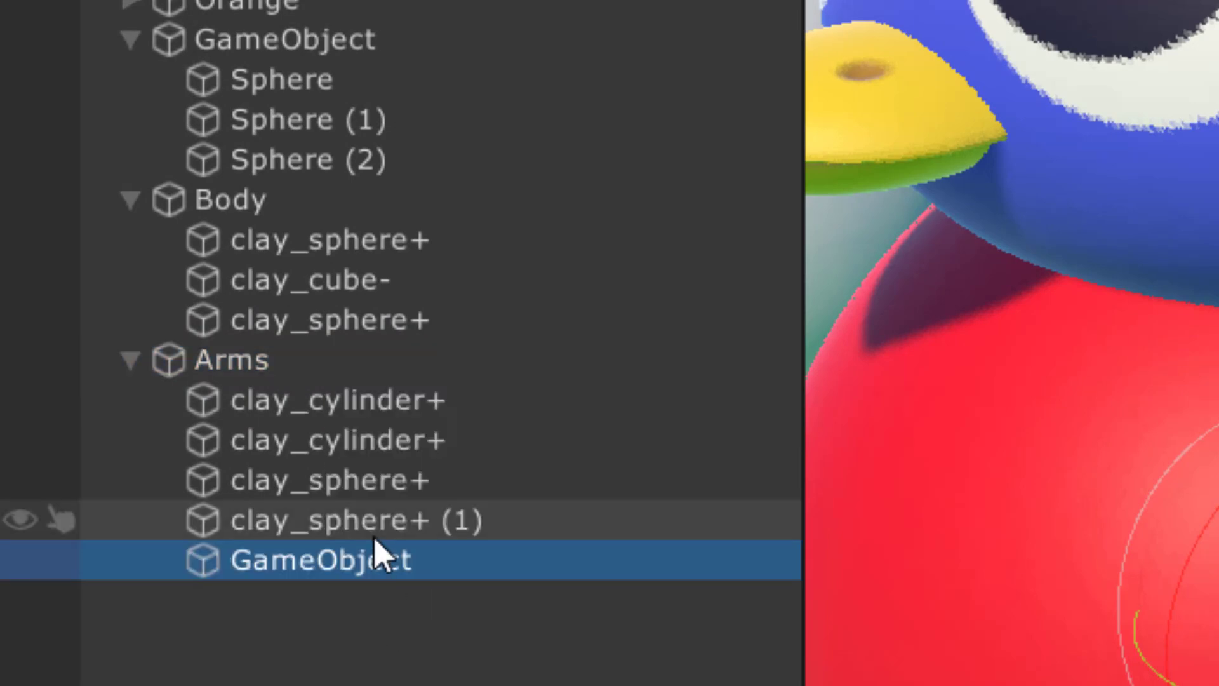
pyautogui.keyDown('alt'); pyautogui.moveTo(1213, 587); pyautogui.dragTo(440, 375); pyautogui.keyUp('alt')
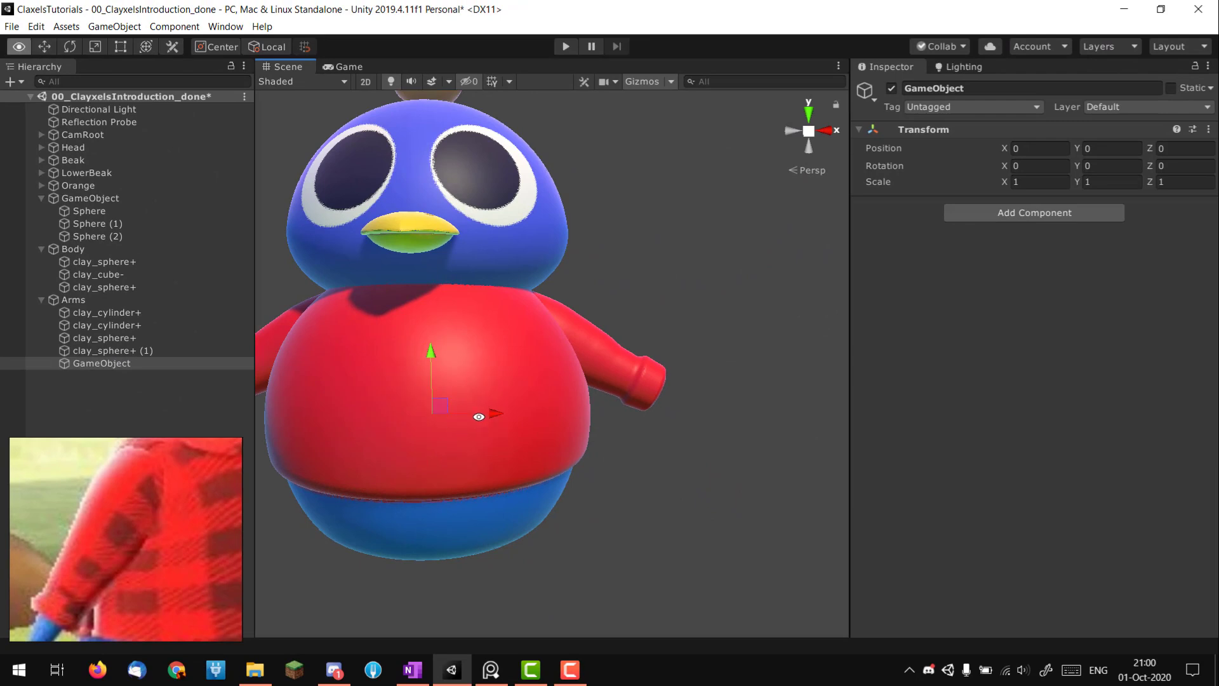
pyautogui.keyDown('alt'); pyautogui.moveTo(478, 417); pyautogui.dragTo(637, 395, button='right'); pyautogui.keyUp('alt')
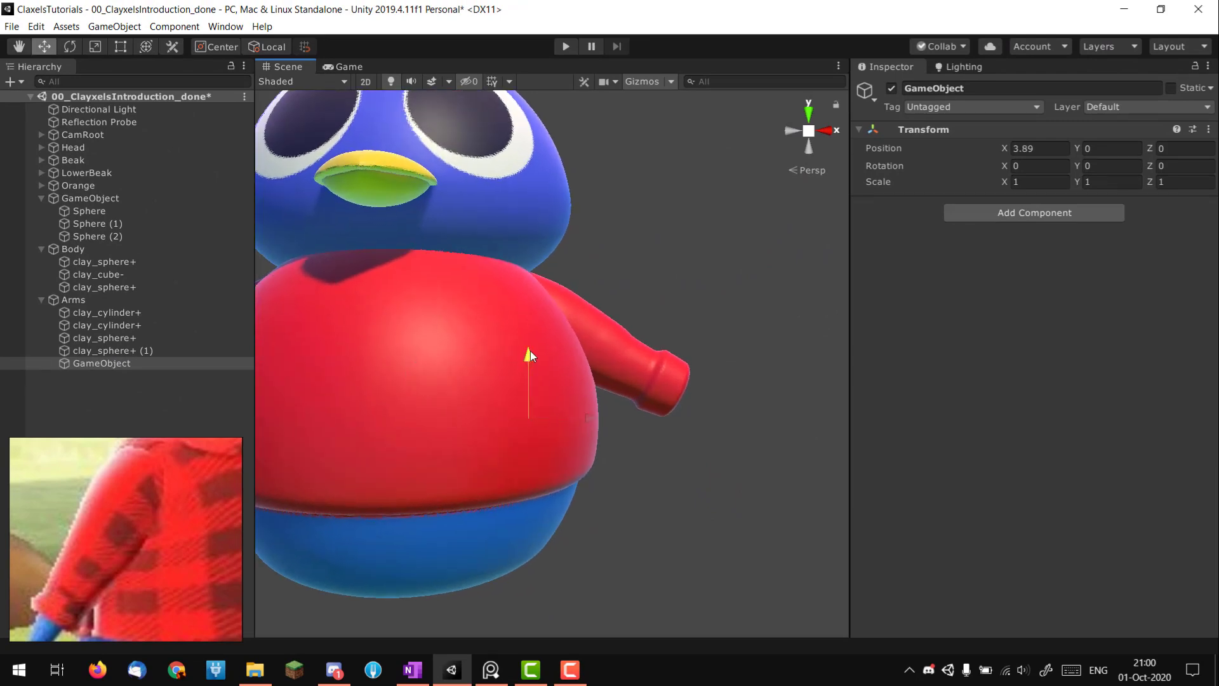
pyautogui.moveTo(544, 259); pyautogui.dragTo(560, 358, button='right')
pyautogui.keyDown('alt'); pyautogui.moveTo(560, 359); pyautogui.dragTo(562, 254); pyautogui.keyUp('alt')
pyautogui.keyDown('alt'); pyautogui.moveTo(562, 254); pyautogui.dragTo(604, 314, button='right'); pyautogui.keyUp('alt')
pyautogui.keyDown('alt'); pyautogui.moveTo(605, 313); pyautogui.dragTo(686, 321); pyautogui.keyUp('alt')
pyautogui.keyDown('alt'); pyautogui.moveTo(686, 320); pyautogui.dragTo(660, 383, button='right'); pyautogui.keyUp('alt')
# - Make the two clay cylinders and two clay spheres under Arms children of the new empty GameObject
pyautogui.click(116, 352)
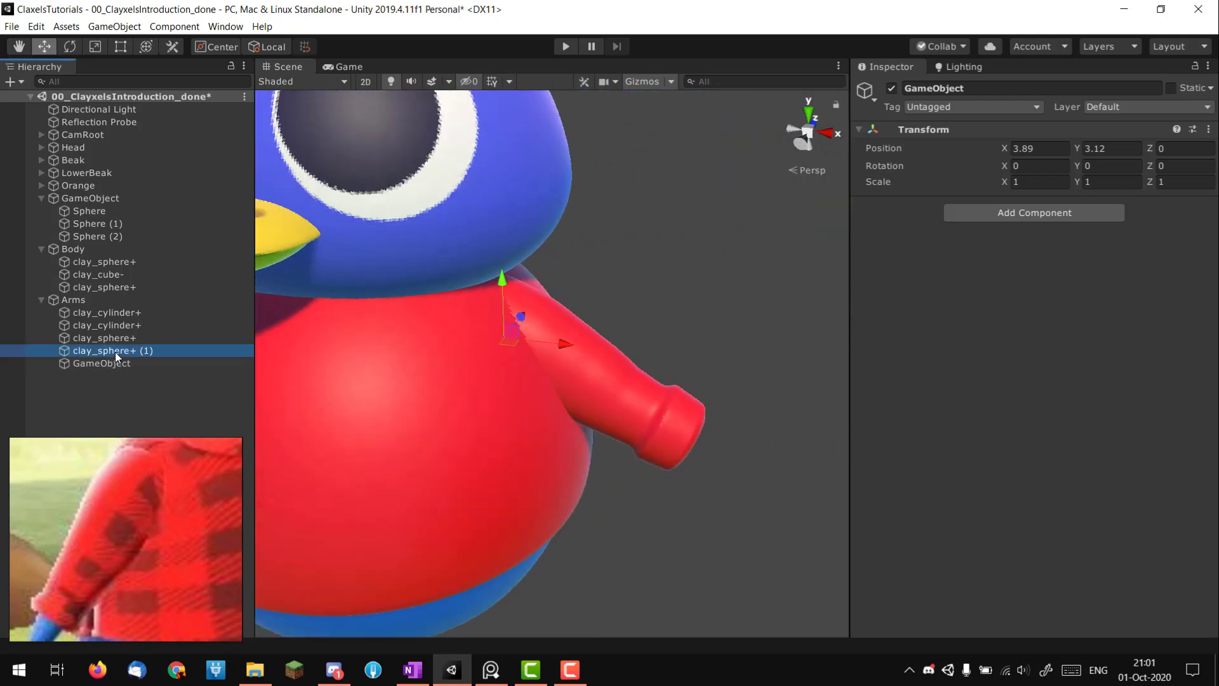
pyautogui.keyDown('shift'); pyautogui.click(124, 314); pyautogui.keyUp('shift')
pyautogui.moveTo(112, 314); pyautogui.dragTo(104, 361)
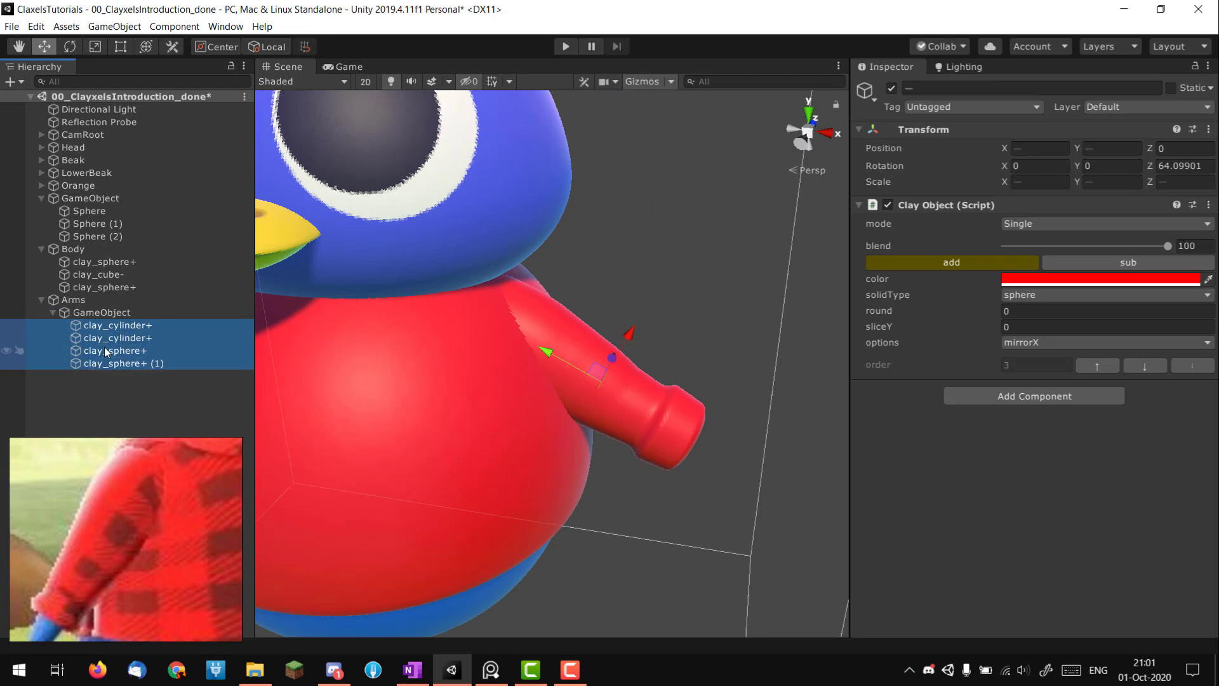
# - Try moving the parent GameObject away from the body along X, and undo the move
pyautogui.click(108, 311)
pyautogui.keyDown('alt'); pyautogui.moveTo(477, 309); pyautogui.dragTo(680, 351); pyautogui.keyUp('alt')
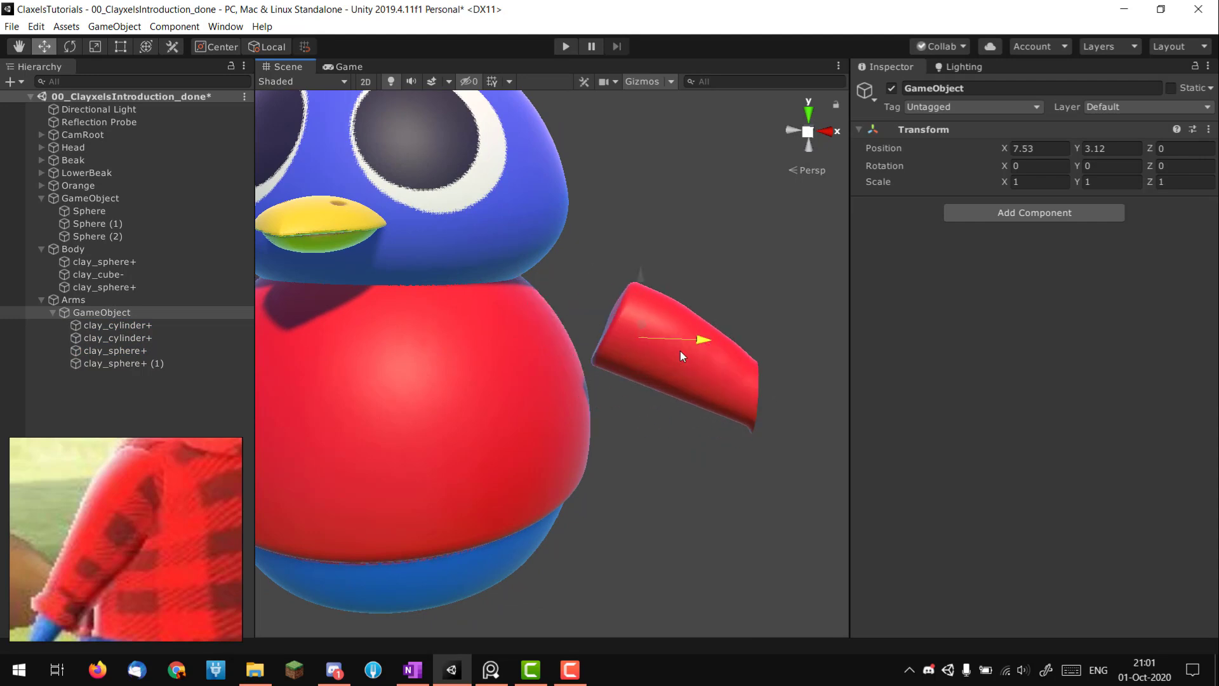
pyautogui.hotkey('ctrl', 'z')
# - Rotate the arm's parent GameObject about Y to about 16.48° so the arm points more forward
pyautogui.keyDown('alt'); pyautogui.moveTo(580, 267); pyautogui.dragTo(476, 414); pyautogui.keyUp('alt')
pyautogui.press('e')
pyautogui.keyDown('alt'); pyautogui.moveTo(371, 488); pyautogui.dragTo(381, 399); pyautogui.keyUp('alt')
pyautogui.moveTo(382, 399); pyautogui.dragTo(412, 419, button='middle')
pyautogui.keyDown('alt'); pyautogui.moveTo(413, 419); pyautogui.dragTo(695, 341); pyautogui.keyUp('alt')
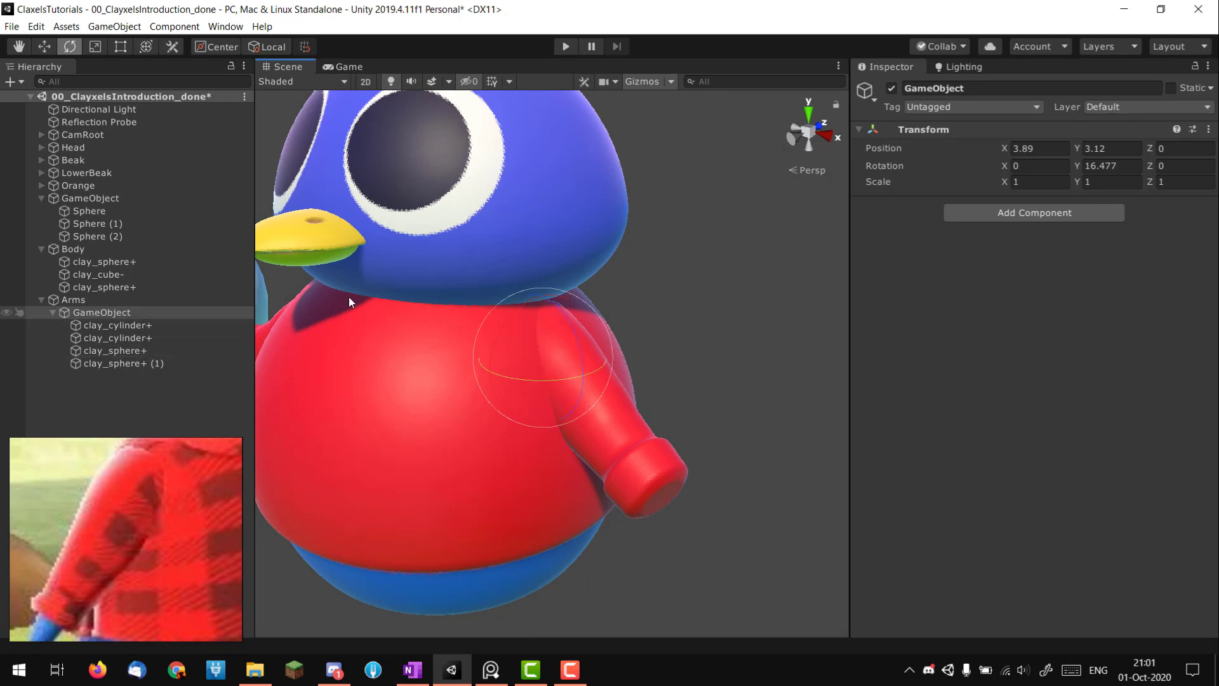
# - Try rotating the arm's parent GameObject freely on several axes, and undo it
pyautogui.moveTo(541, 368); pyautogui.dragTo(596, 338)
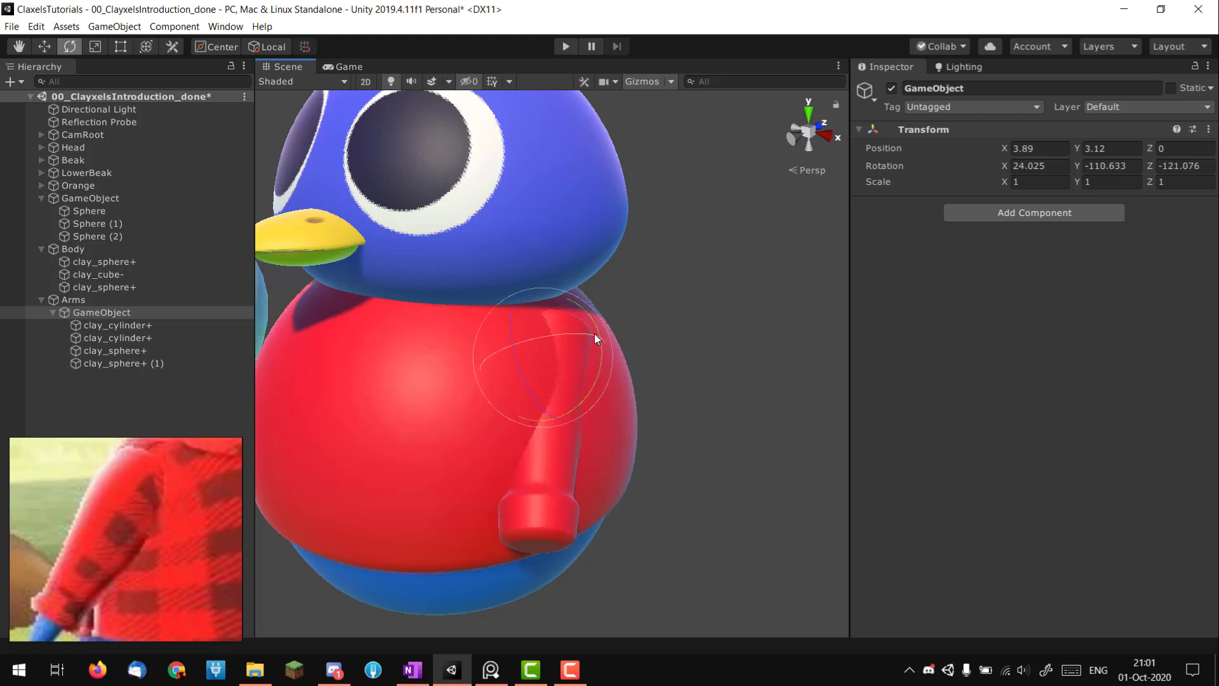
pyautogui.hotkey('ctrl', 'z')
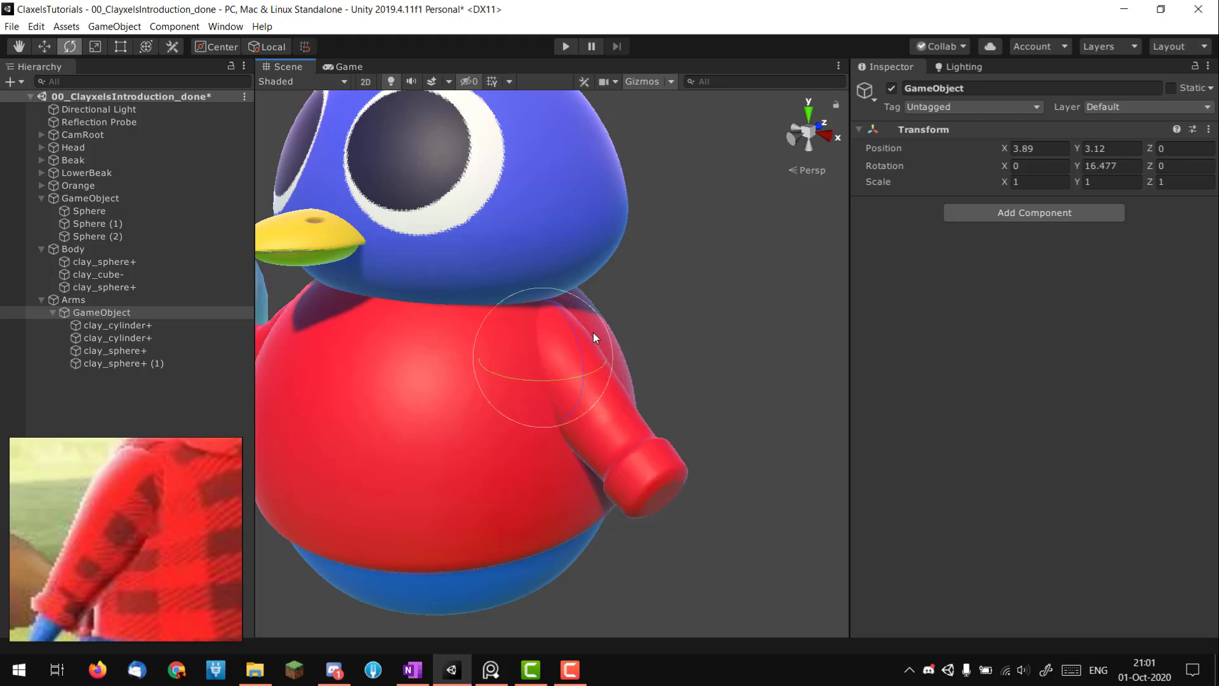
# - Fine-tune the arm's forward swing to a Y rotation of about 18.98°
pyautogui.keyDown('alt'); pyautogui.moveTo(593, 368); pyautogui.dragTo(432, 503); pyautogui.keyUp('alt')
pyautogui.scroll(-2, 470, 469)
pyautogui.keyDown('alt'); pyautogui.moveTo(531, 404); pyautogui.dragTo(534, 431); pyautogui.keyUp('alt')
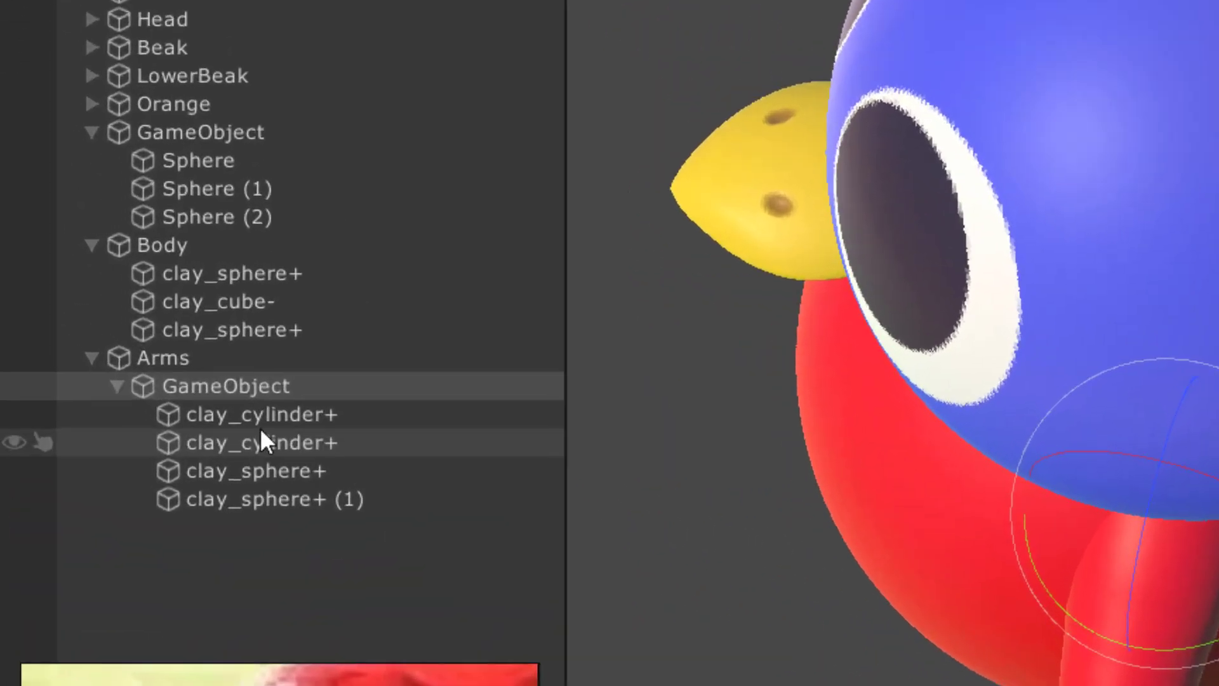
# - Move the four clay pieces back directly under Arms and delete the empty parent GameObject
pyautogui.click(143, 334)
pyautogui.keyDown('shift'); pyautogui.click(145, 378); pyautogui.keyUp('shift')
pyautogui.moveTo(276, 443); pyautogui.dragTo(232, 372)
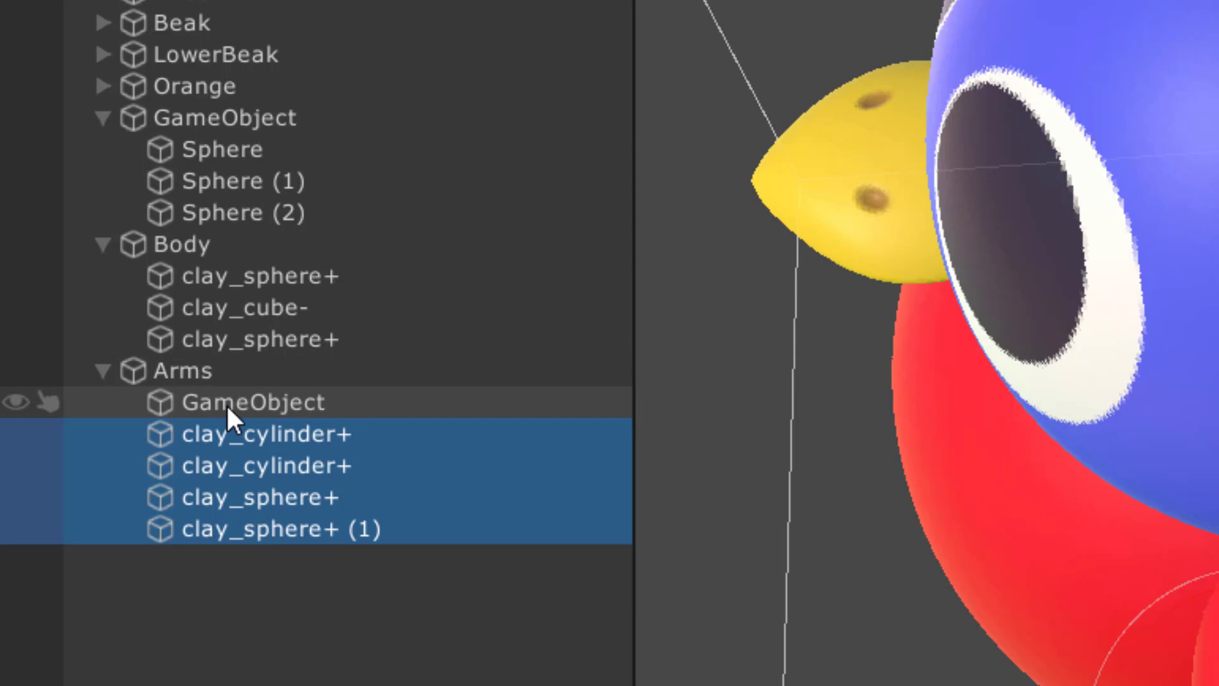
pyautogui.click(226, 402)
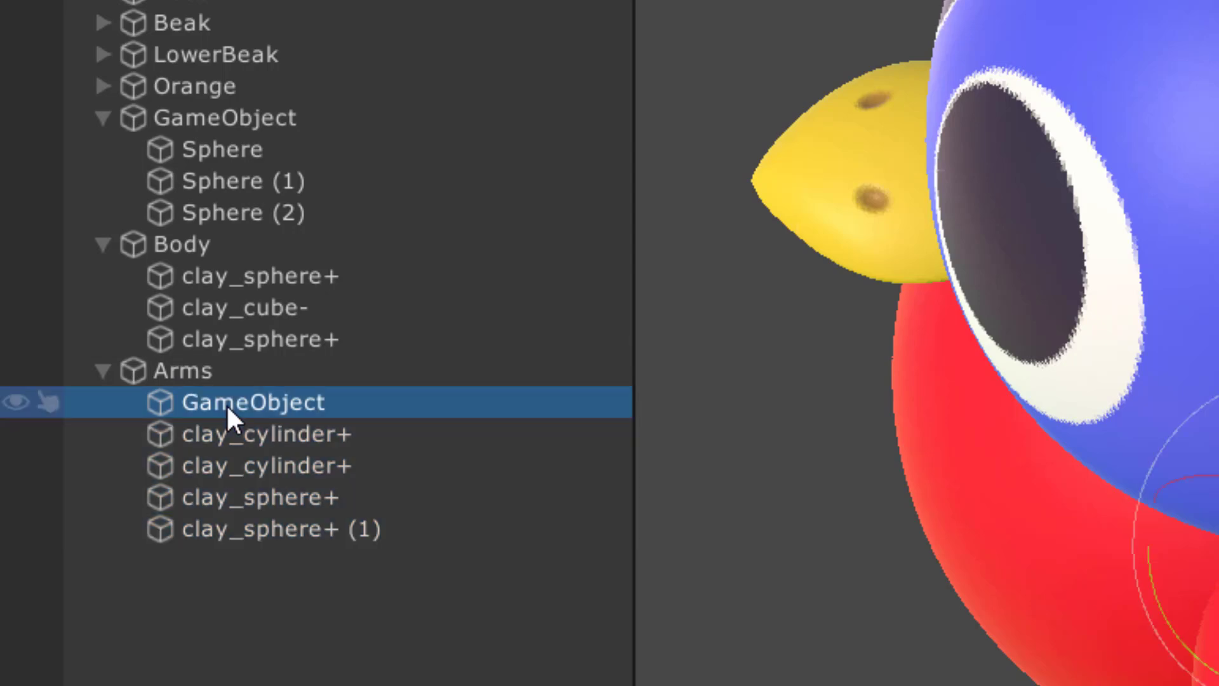
pyautogui.press('Delete')
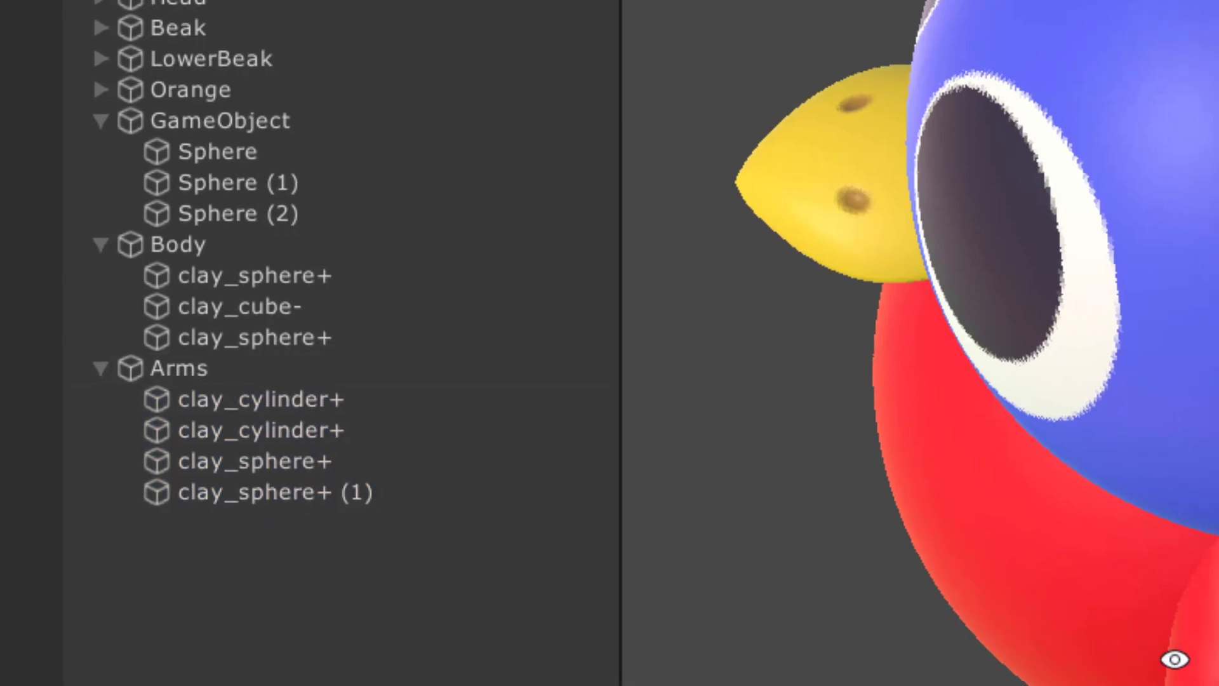
# - Duplicate the first clay cylinder in Arms
pyautogui.keyDown('alt'); pyautogui.moveTo(1175, 659); pyautogui.dragTo(501, 359); pyautogui.keyUp('alt')
pyautogui.moveTo(95, 575); pyautogui.dragTo(82, 495, button='middle')
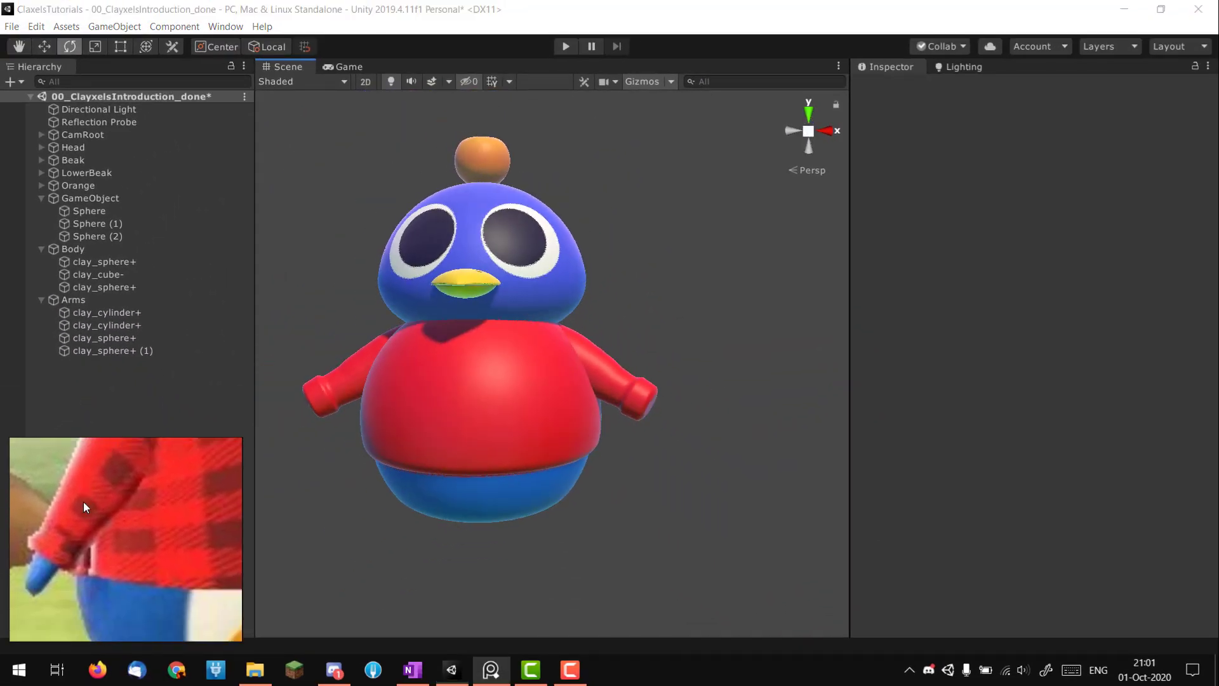
pyautogui.keyDown('alt'); pyautogui.moveTo(479, 464); pyautogui.dragTo(409, 453); pyautogui.keyUp('alt')
pyautogui.keyDown('alt'); pyautogui.moveTo(691, 435); pyautogui.dragTo(740, 429, button='right'); pyautogui.keyUp('alt')
pyautogui.keyDown('alt'); pyautogui.moveTo(582, 457); pyautogui.dragTo(490, 405, button='middle'); pyautogui.keyUp('alt')
pyautogui.keyDown('alt'); pyautogui.moveTo(490, 405); pyautogui.dragTo(563, 390); pyautogui.keyUp('alt')
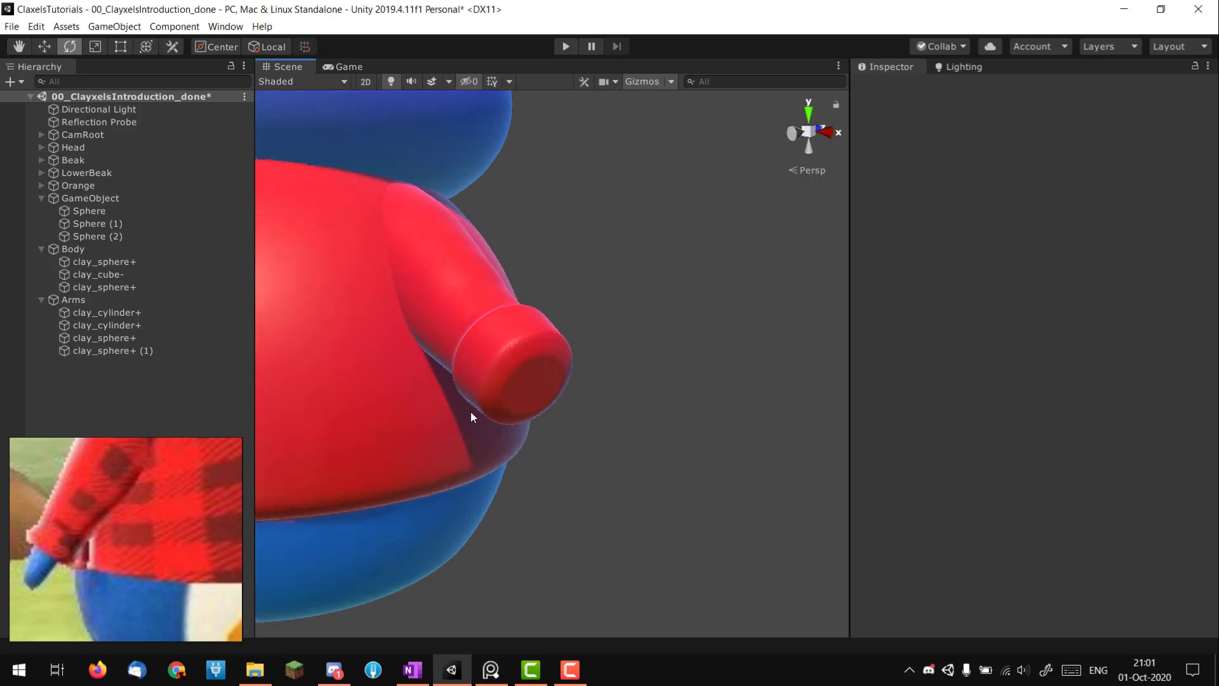
pyautogui.click(131, 304)
pyautogui.click(125, 312)
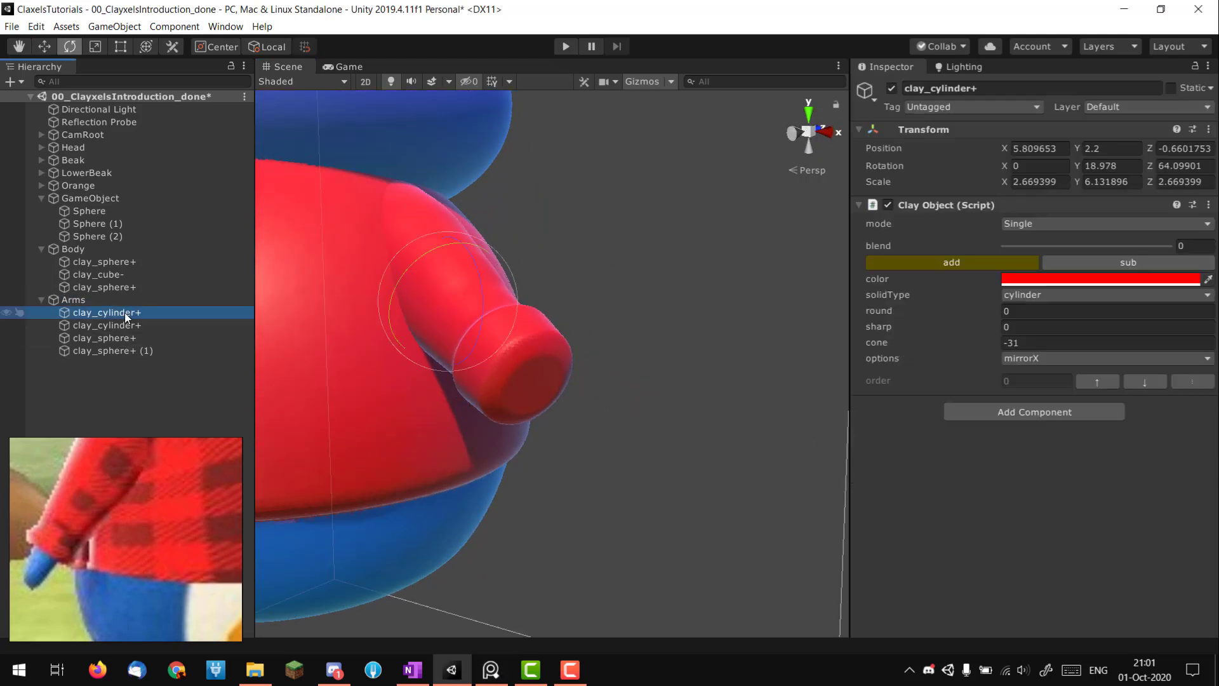
pyautogui.hotkey('ctrl', 'd')
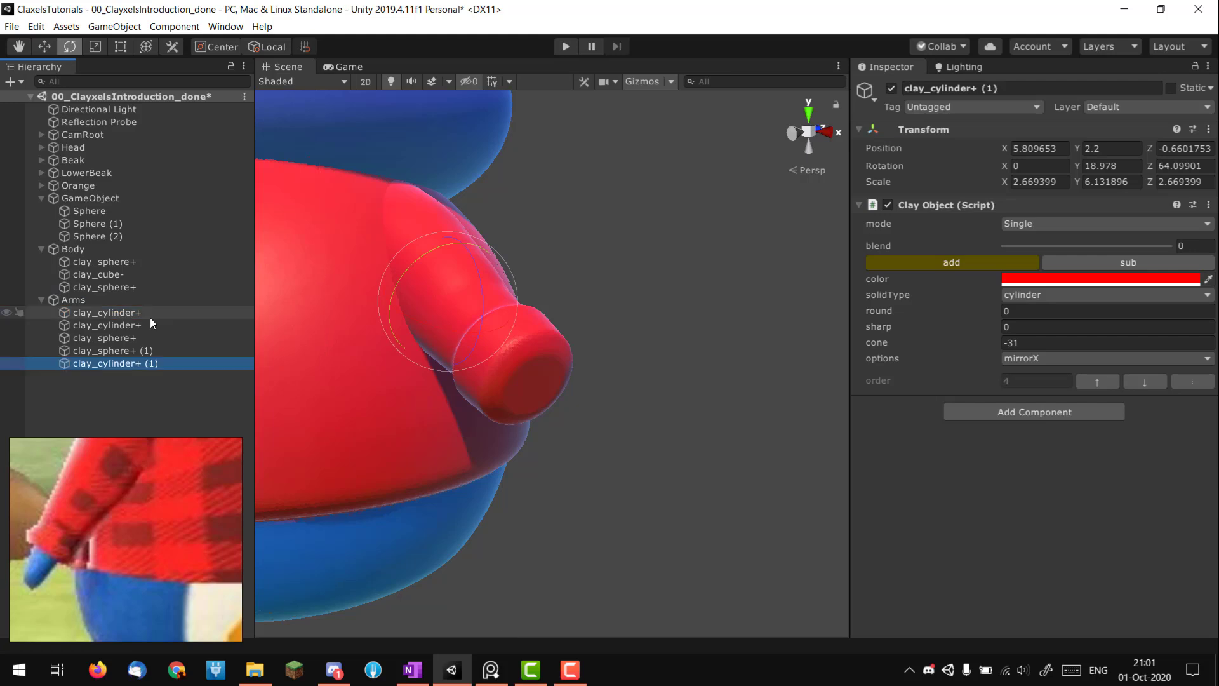
# - Move the duplicated cylinder outward along the arm to about X 6.53, Y 1.84, Z -0.91
pyautogui.keyDown('alt'); pyautogui.moveTo(354, 318); pyautogui.dragTo(522, 328); pyautogui.keyUp('alt')
pyautogui.press('w')
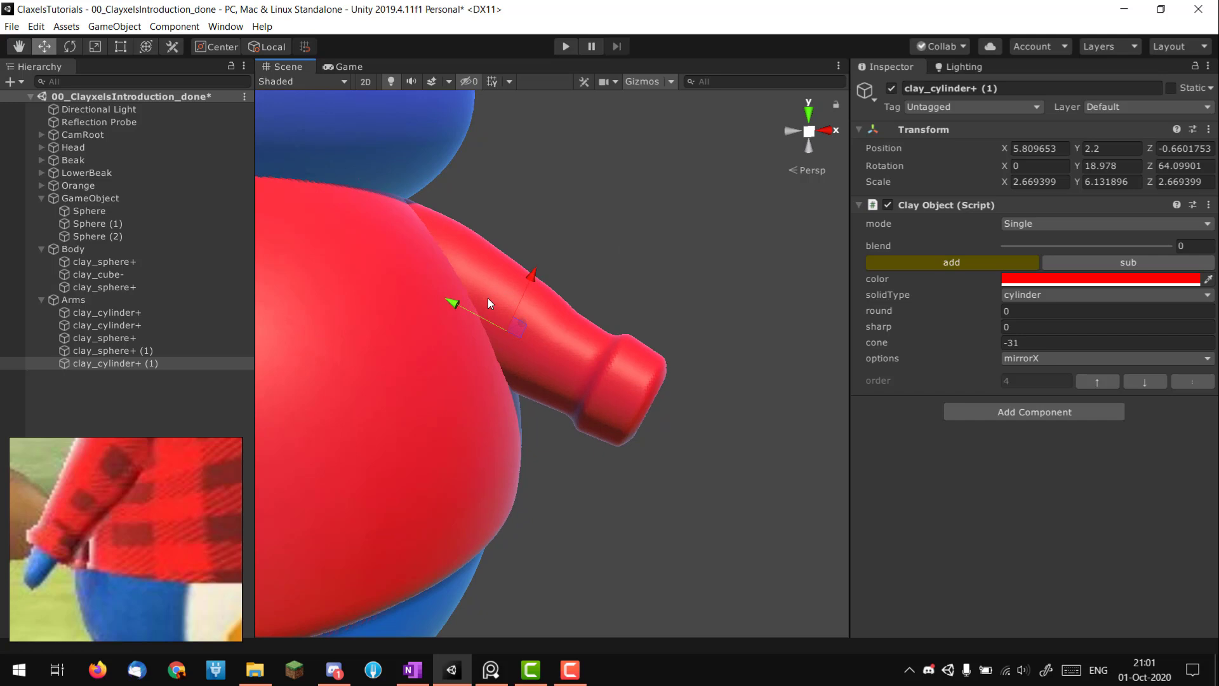
pyautogui.moveTo(591, 286); pyautogui.dragTo(489, 287, button='middle')
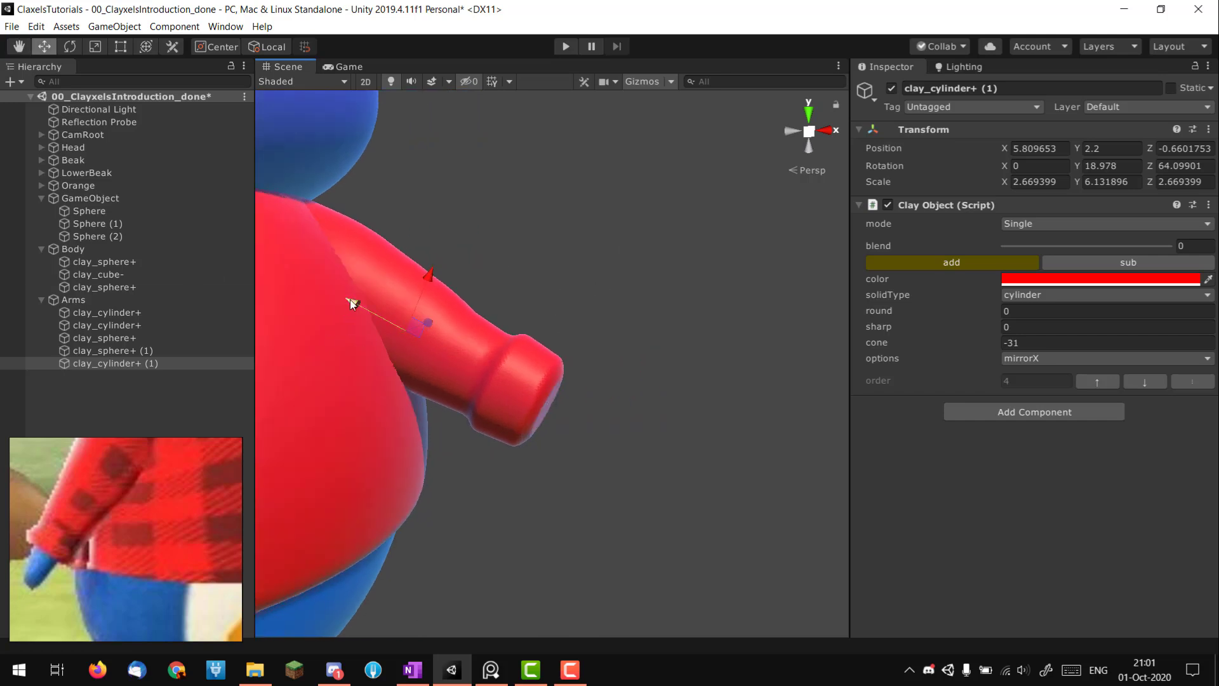
pyautogui.moveTo(503, 363); pyautogui.dragTo(387, 323)
# - Switch the transform handles to Global orientation and return them to Local
pyautogui.press('x')
pyautogui.keyDown('alt'); pyautogui.moveTo(445, 283); pyautogui.dragTo(440, 349); pyautogui.keyUp('alt')
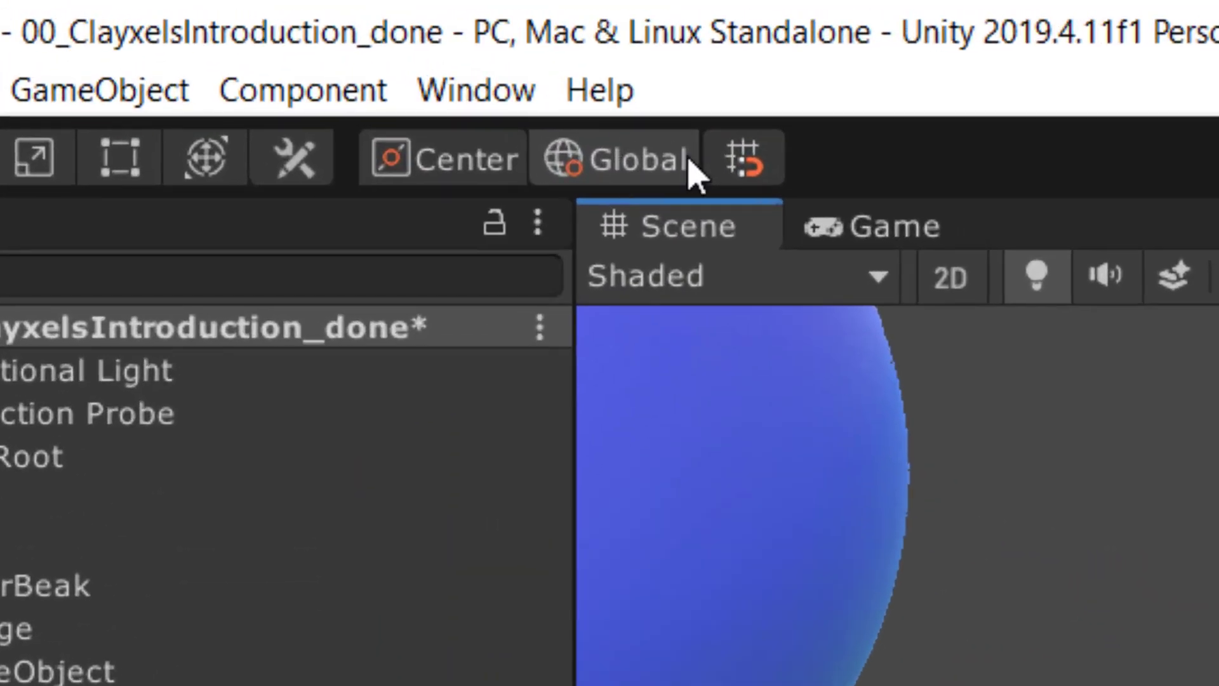
pyautogui.click(490, 111)
pyautogui.press('x')
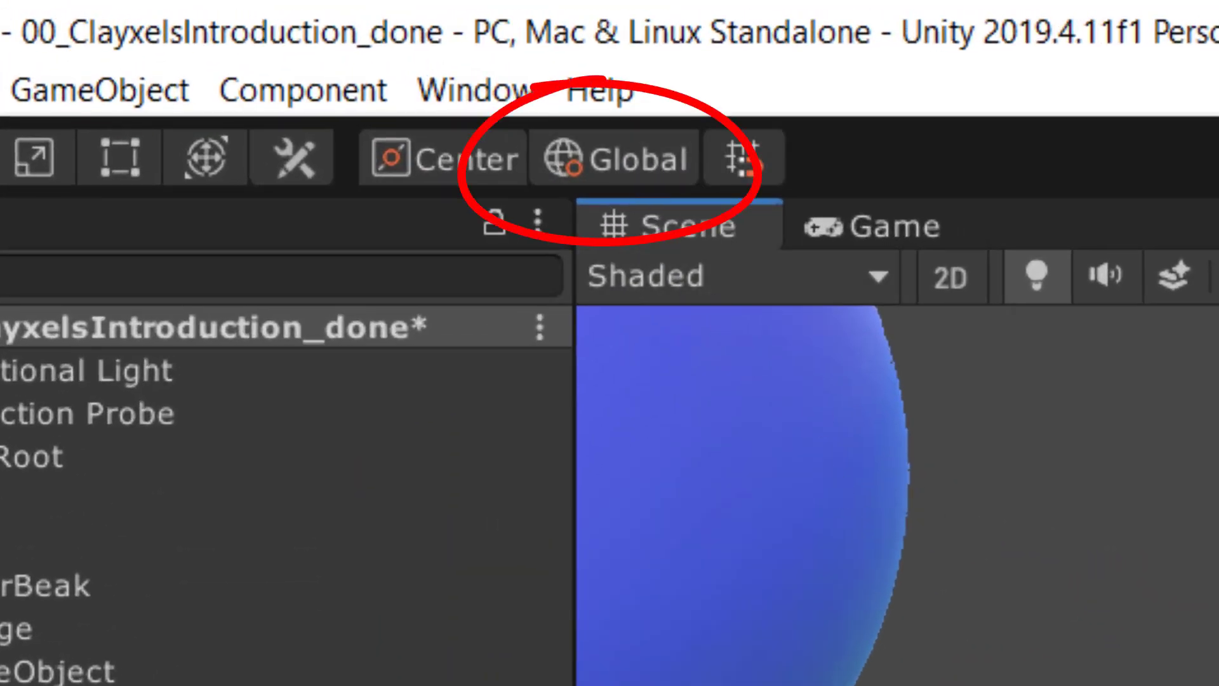
pyautogui.click(632, 162)
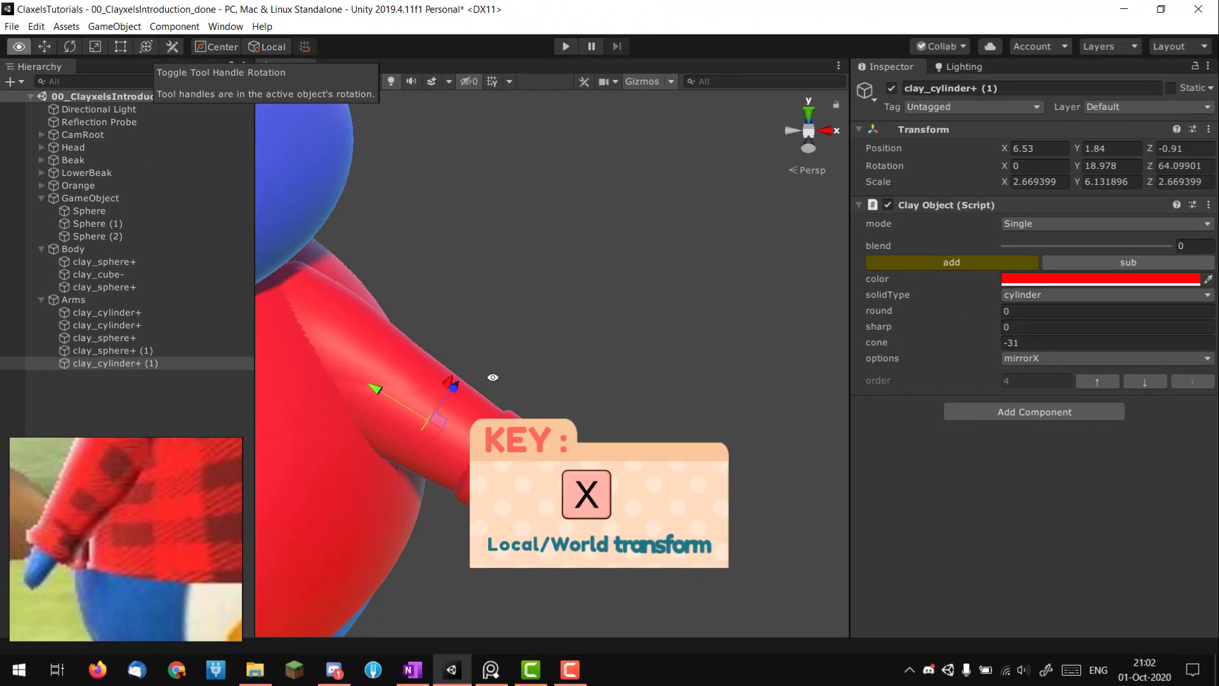
# - Move the duplicated cylinder past the cuff to about X 8.28, Y 0.94, Z -1.51
pyautogui.keyDown('alt'); pyautogui.moveTo(690, 574); pyautogui.dragTo(681, 525); pyautogui.keyUp('alt')
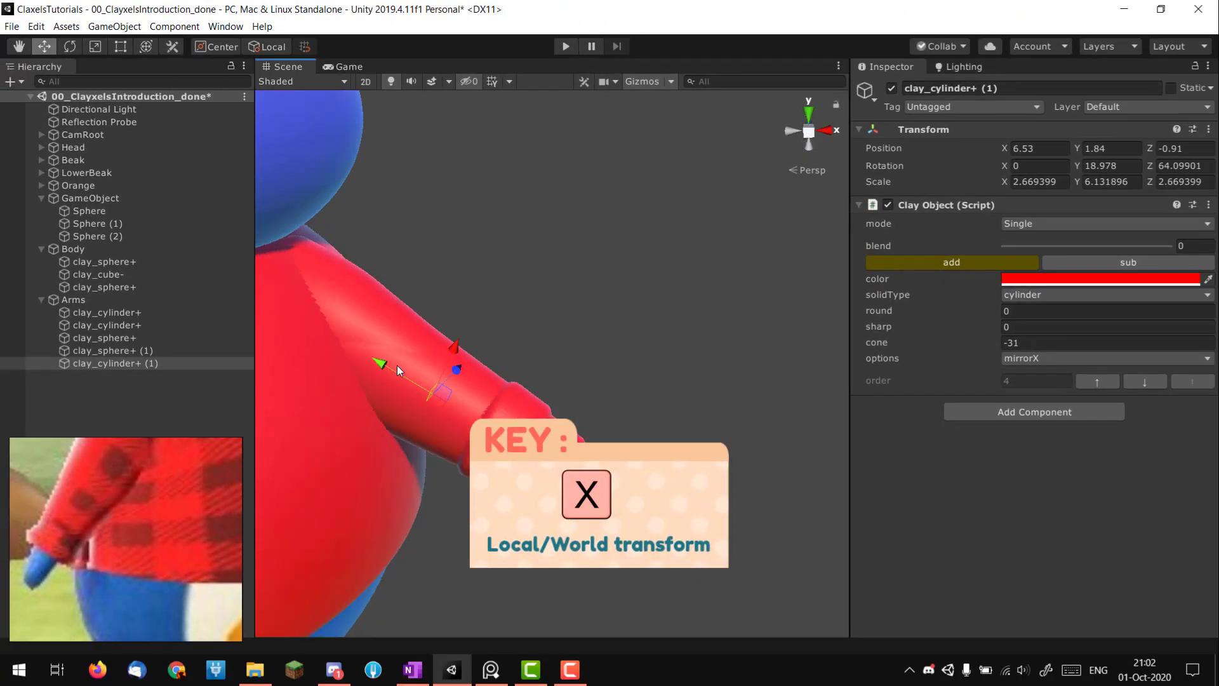
pyautogui.moveTo(532, 558); pyautogui.dragTo(746, 677)
pyautogui.moveTo(486, 463); pyautogui.dragTo(462, 434)
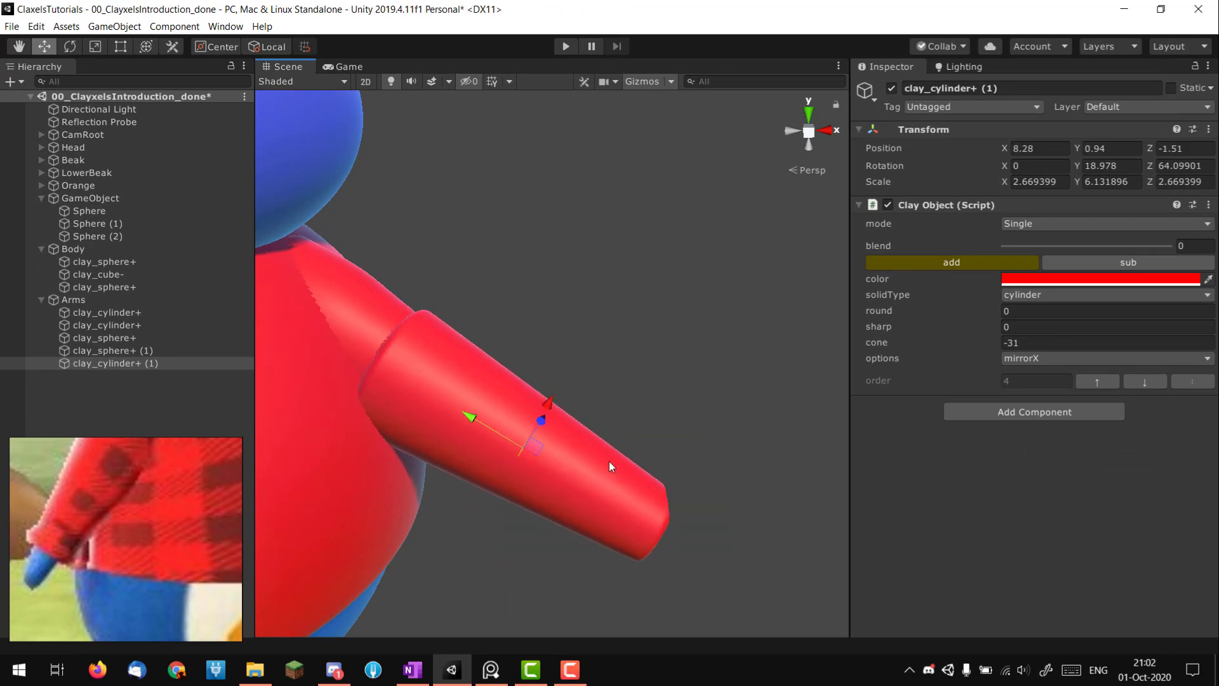
# - Change the duplicate's solidType to sphere and scale it down uniformly to about 1.54, 3.53, 1.54 as a hand
pyautogui.keyDown('alt'); pyautogui.moveTo(629, 459); pyautogui.dragTo(711, 453, button='right'); pyautogui.keyUp('alt')
pyautogui.click(87, 571)
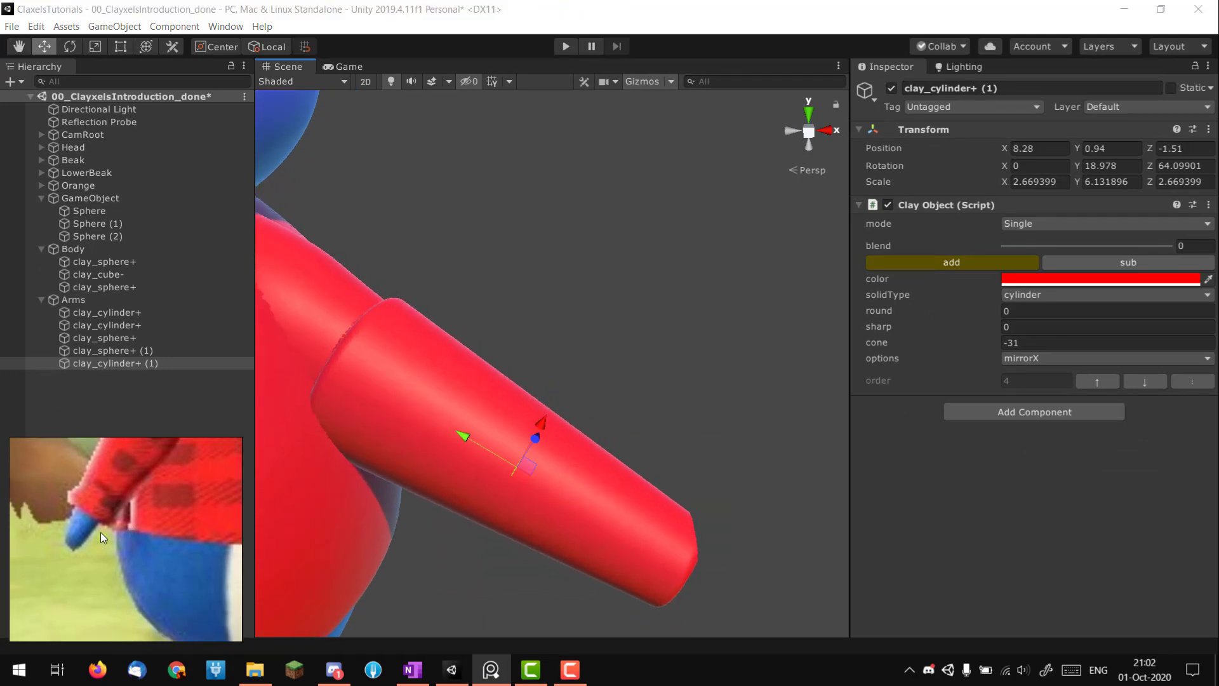
pyautogui.click(1092, 296)
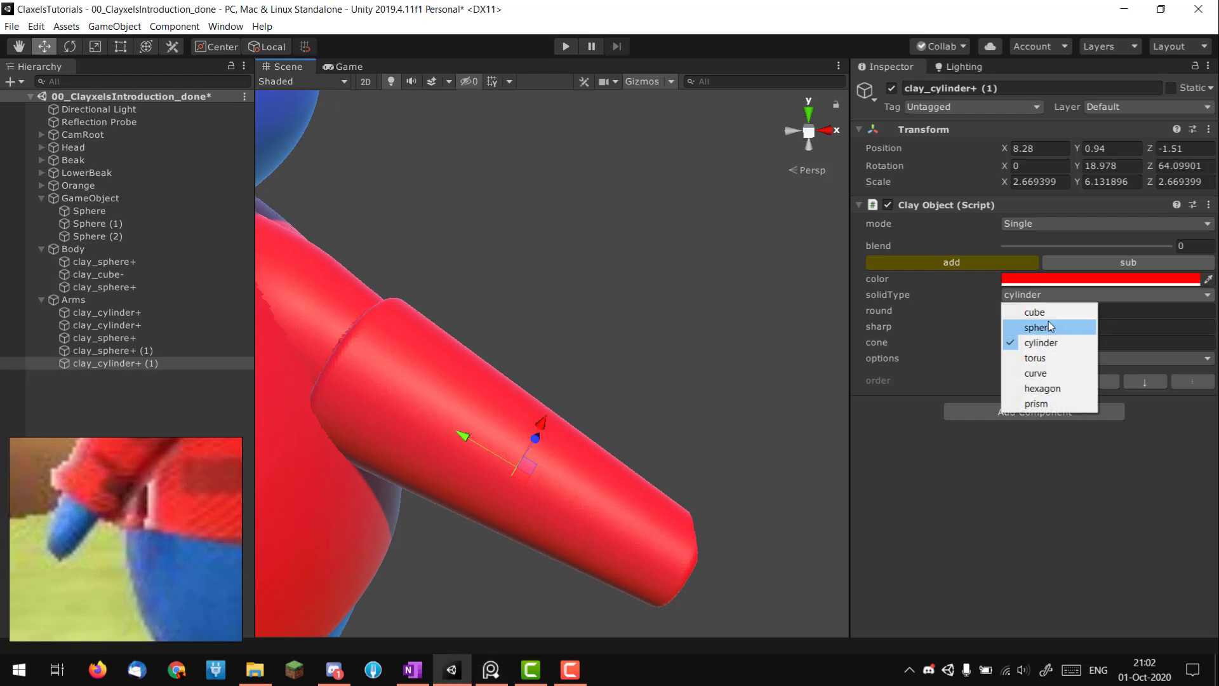
pyautogui.click(1079, 327)
pyautogui.press('r')
pyautogui.moveTo(511, 482); pyautogui.dragTo(504, 516)
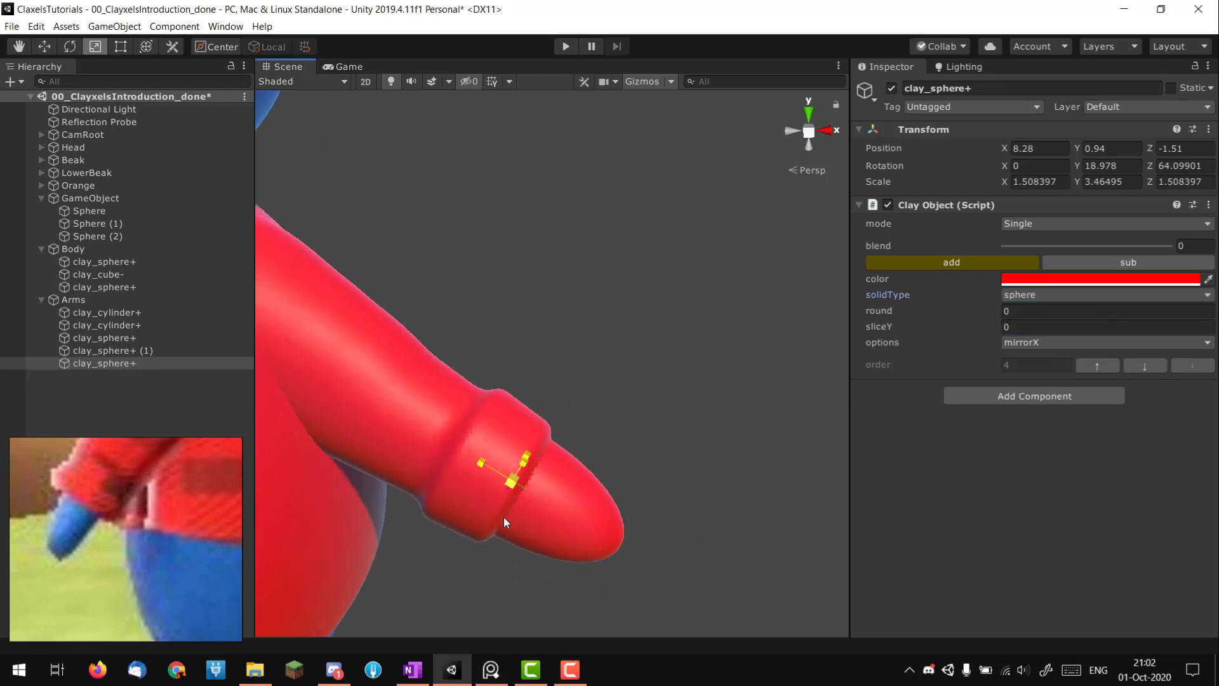
# - Pick the main head sphere and save its blue, 141CFF, as a color swatch
pyautogui.scroll(-10, 541, 360)
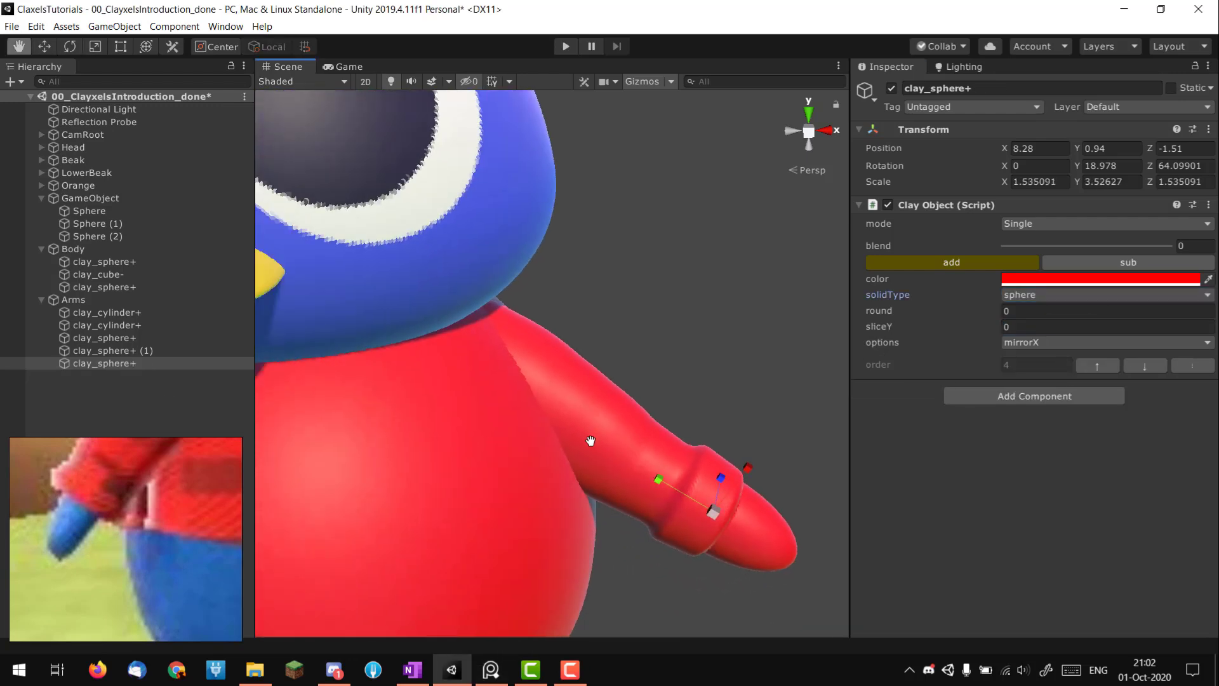
pyautogui.click(536, 342)
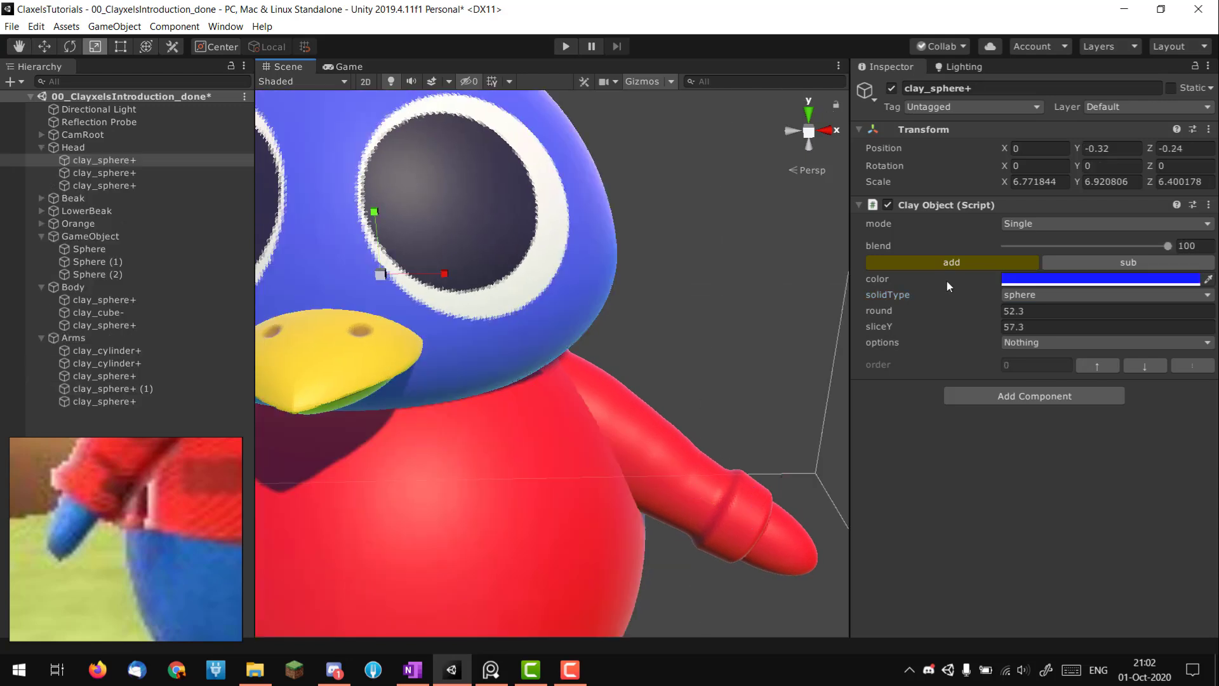
pyautogui.rightClick(1007, 282)
pyautogui.click(1008, 282)
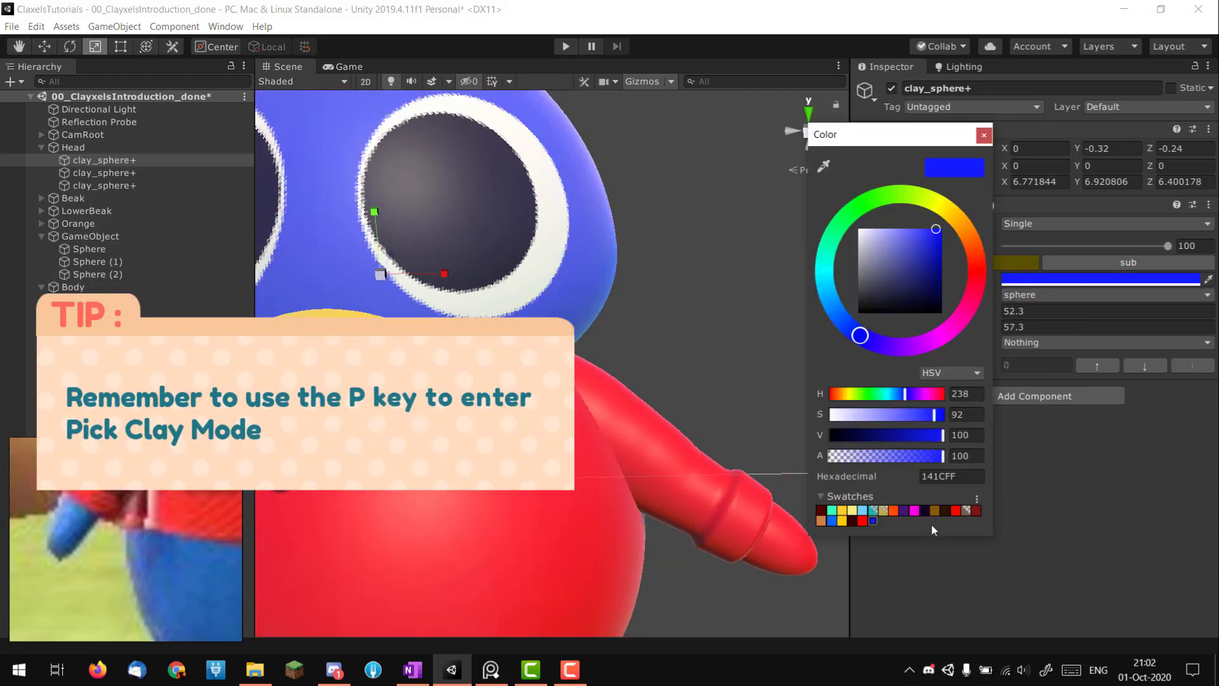
pyautogui.click(623, 482)
# - Pick the new hand sphere at the end of the arm and color it with the saved blue swatch
pyautogui.moveTo(749, 447); pyautogui.dragTo(586, 337, button='middle')
pyautogui.press('p')
pyautogui.click(629, 414)
pyautogui.keyDown('alt'); pyautogui.moveTo(629, 414); pyautogui.dragTo(520, 441); pyautogui.keyUp('alt')
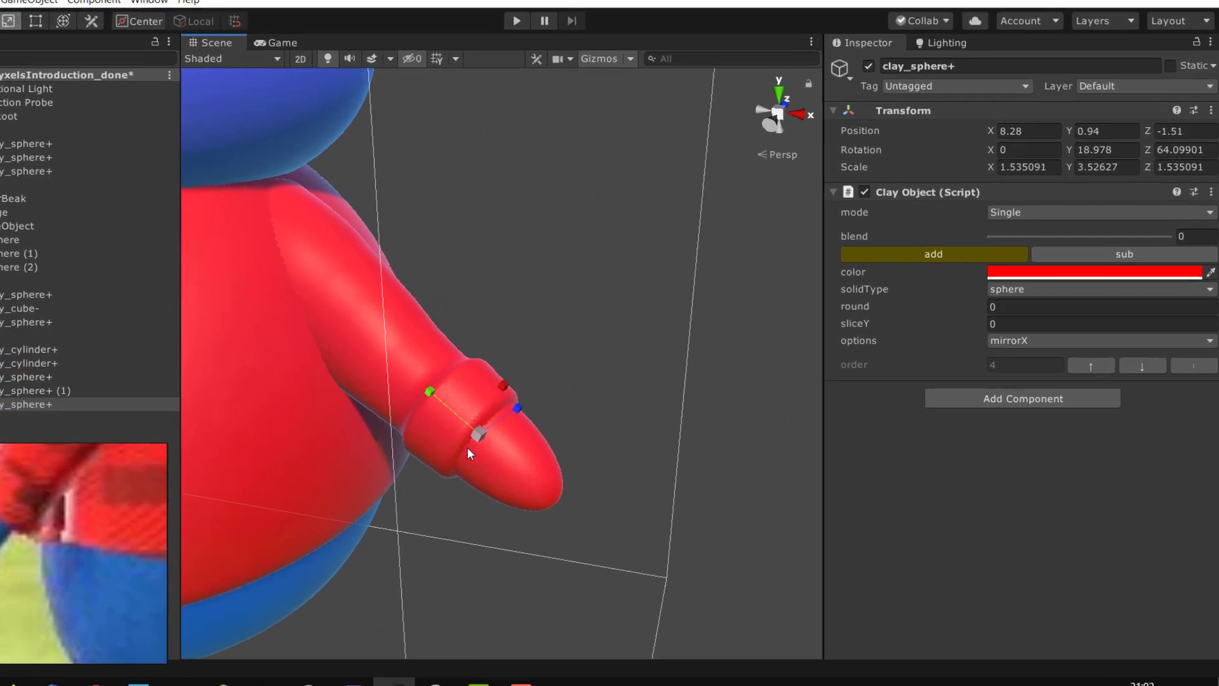
pyautogui.click(1023, 272)
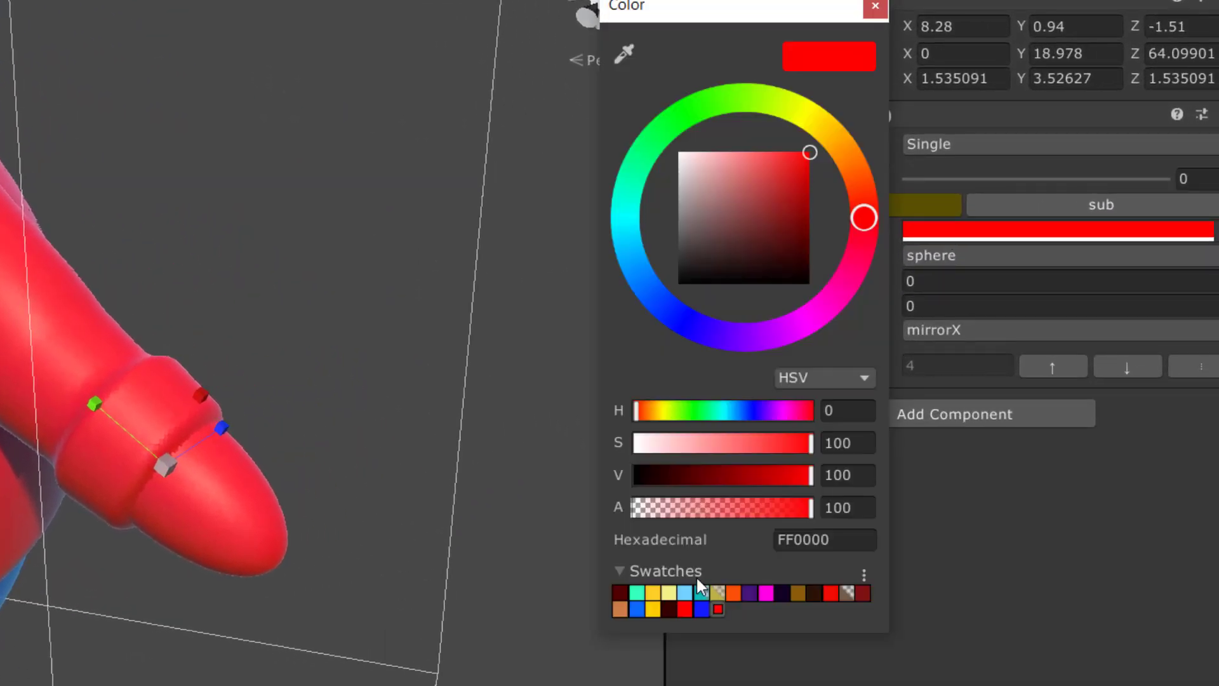
pyautogui.click(701, 609)
pyautogui.click(261, 479)
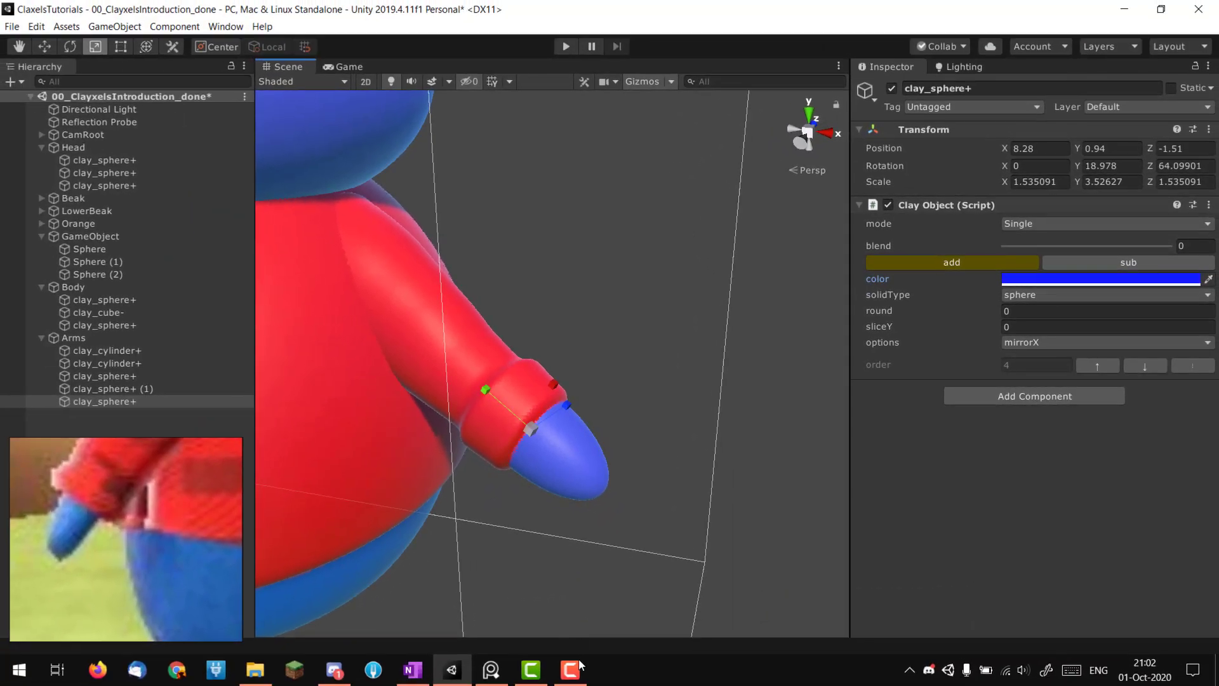
# - Shorten the blue hand sphere to a Y scale of about 2.28 and compare it with the reference image
pyautogui.keyDown('alt'); pyautogui.moveTo(591, 439); pyautogui.dragTo(638, 454); pyautogui.keyUp('alt')
pyautogui.moveTo(547, 407)
pyautogui.mouseDown()
pyautogui.moveTo(640, 443)
pyautogui.moveTo(543, 391)
pyautogui.mouseUp()
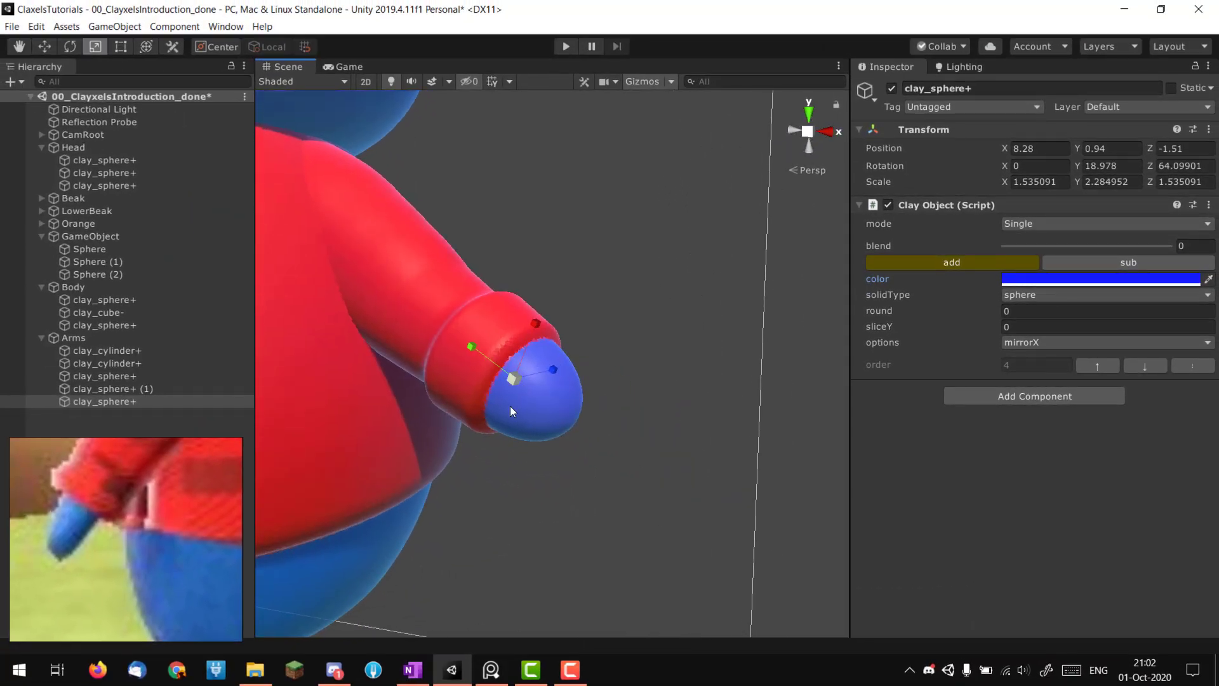
pyautogui.scroll(-3, 152, 511)
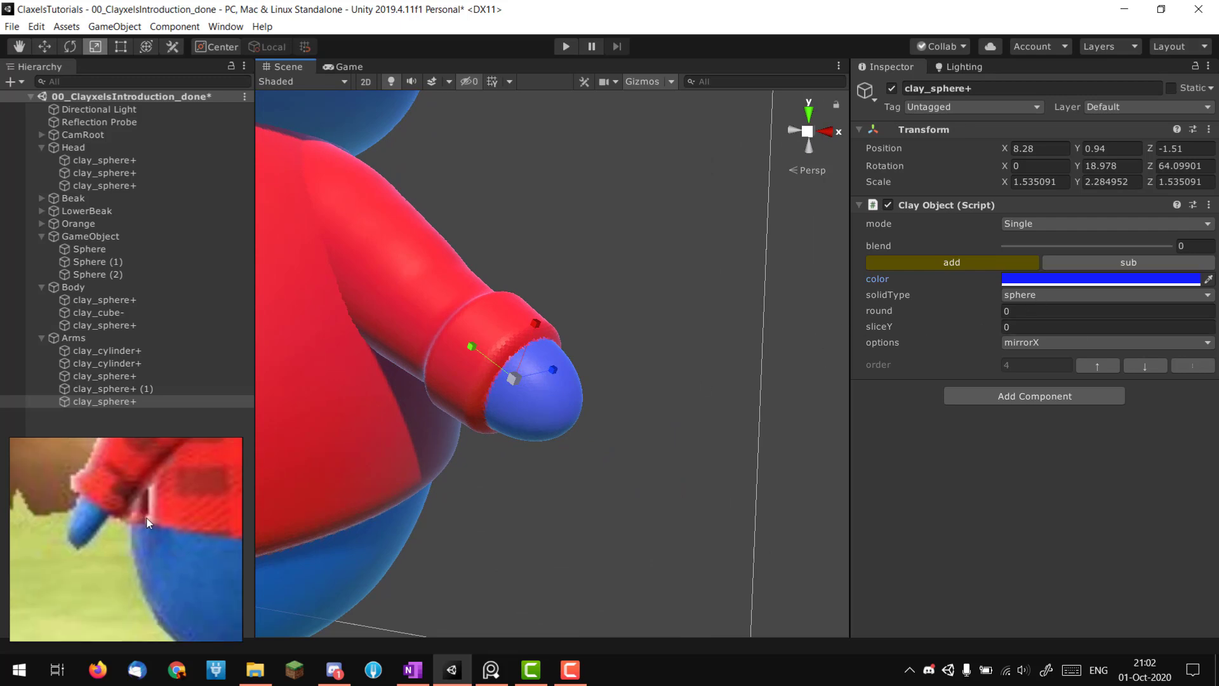
pyautogui.moveTo(154, 511); pyautogui.dragTo(125, 527, button='middle')
# - Toggle the blue hand sphere's active state several times to check the cuff beneath it, leaving the sphere disabled
pyautogui.keyDown('alt'); pyautogui.moveTo(512, 427); pyautogui.dragTo(546, 335); pyautogui.keyUp('alt')
pyautogui.scroll(3, 463, 429)
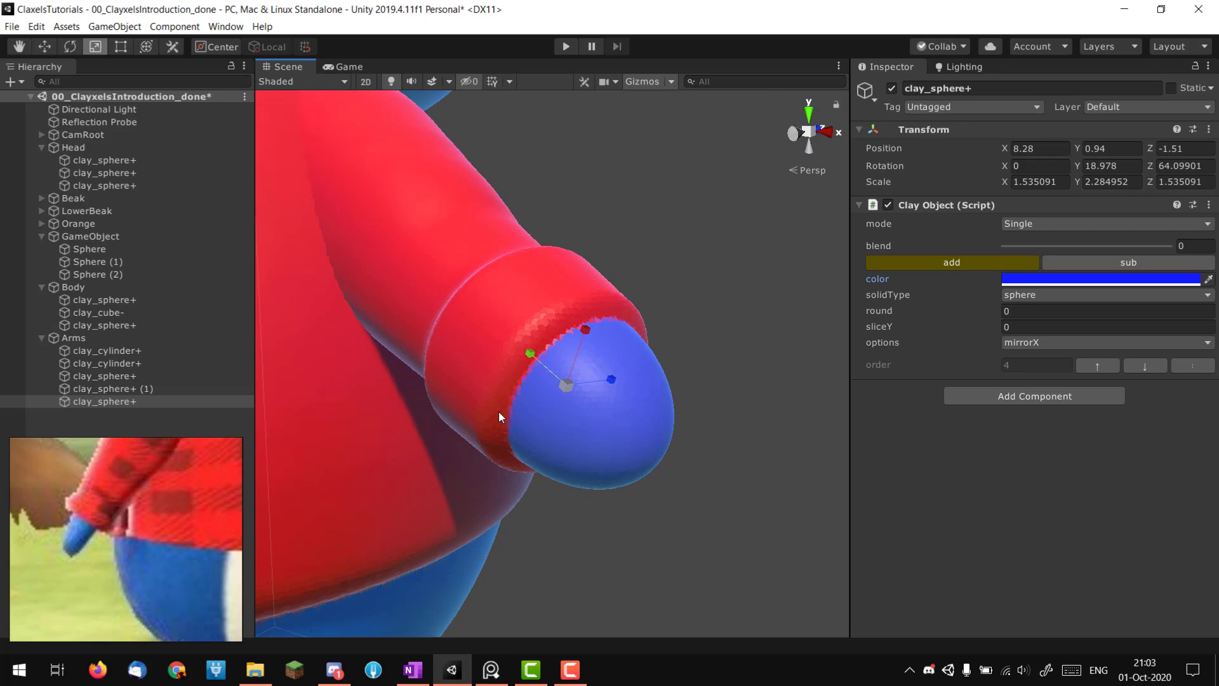
pyautogui.moveTo(487, 406); pyautogui.dragTo(484, 320, button='middle')
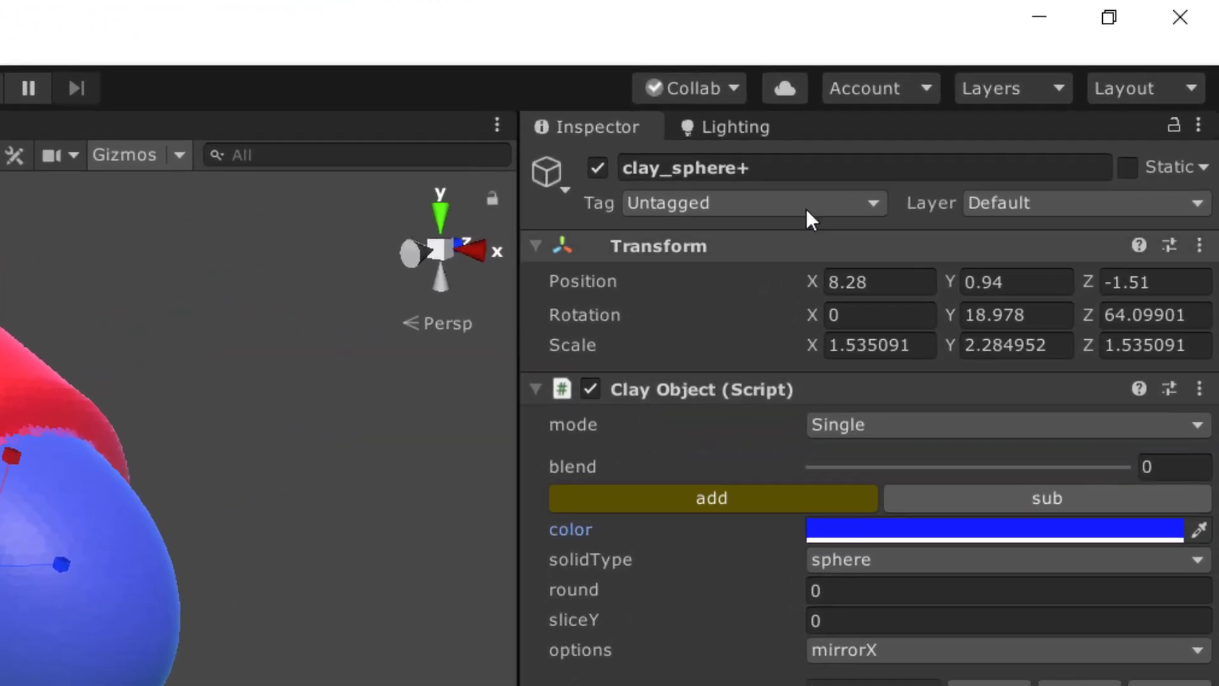
pyautogui.click(597, 167)
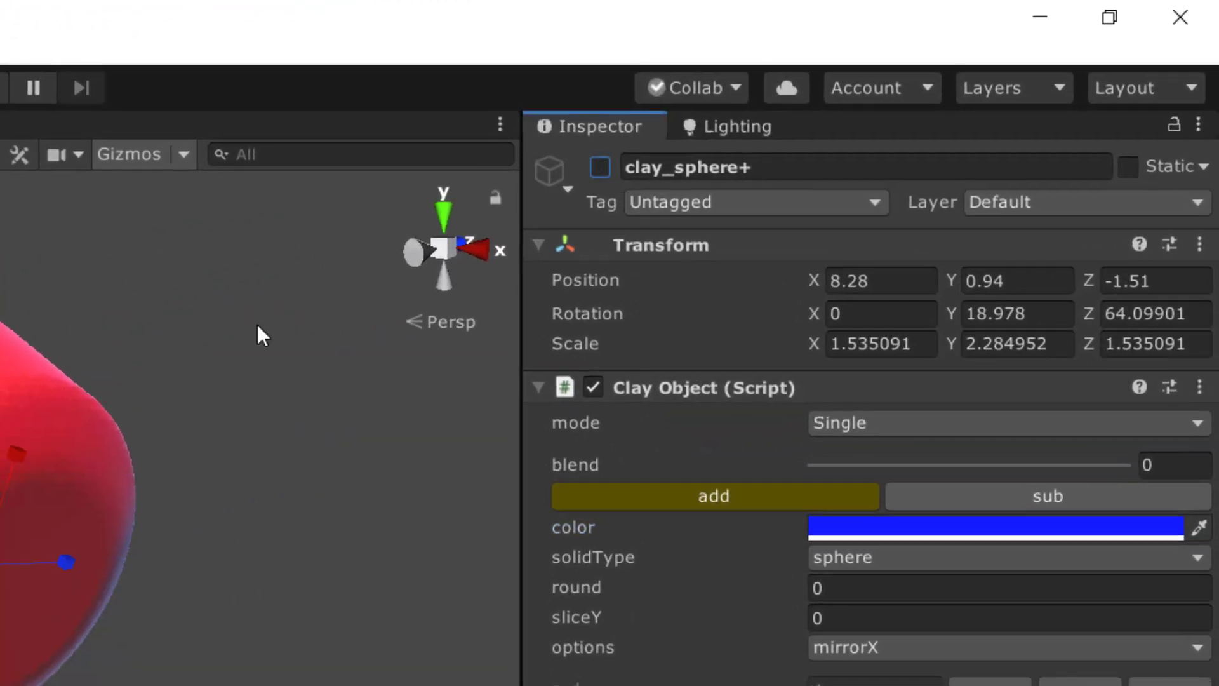
pyautogui.hotkey('alt', 'shift', 'a')
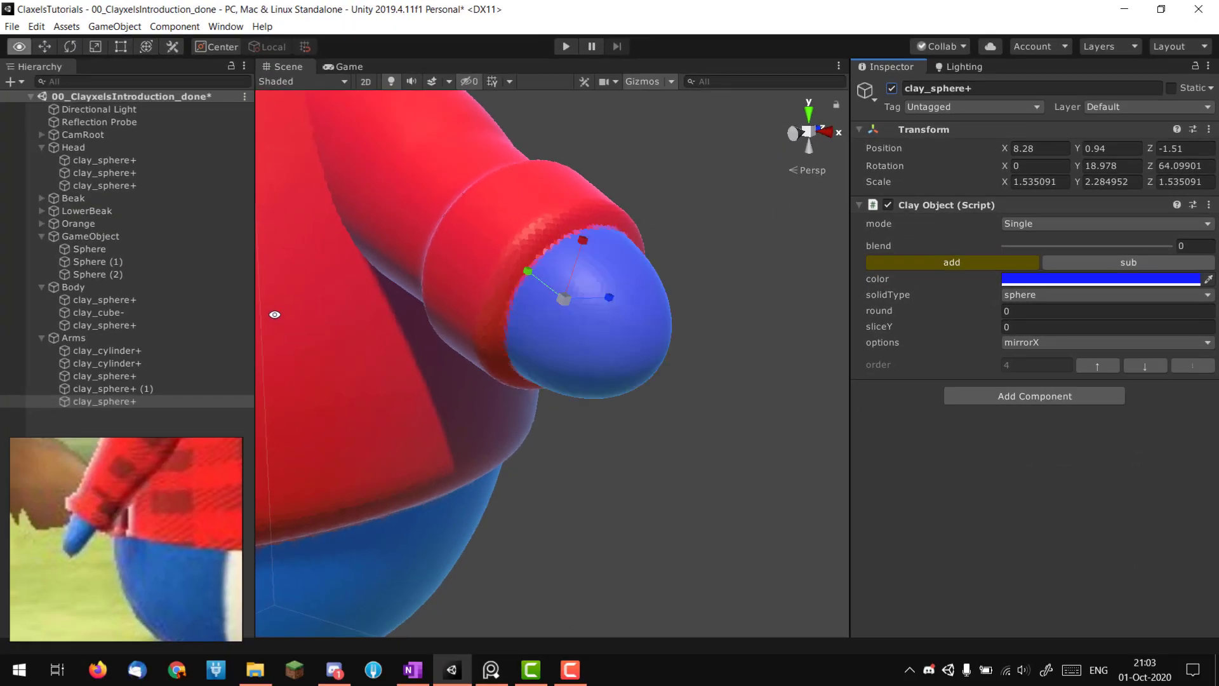
pyautogui.hotkey('alt', 'shift', 'a')
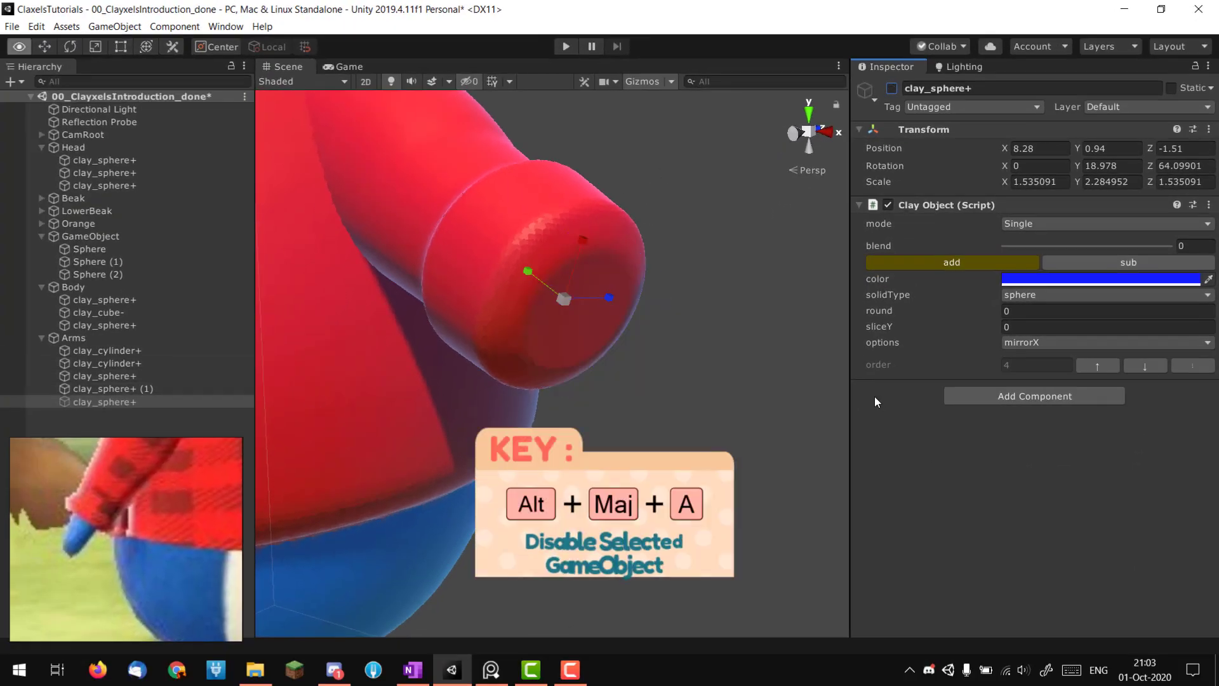
pyautogui.hotkey('alt', 'shift', 'a')
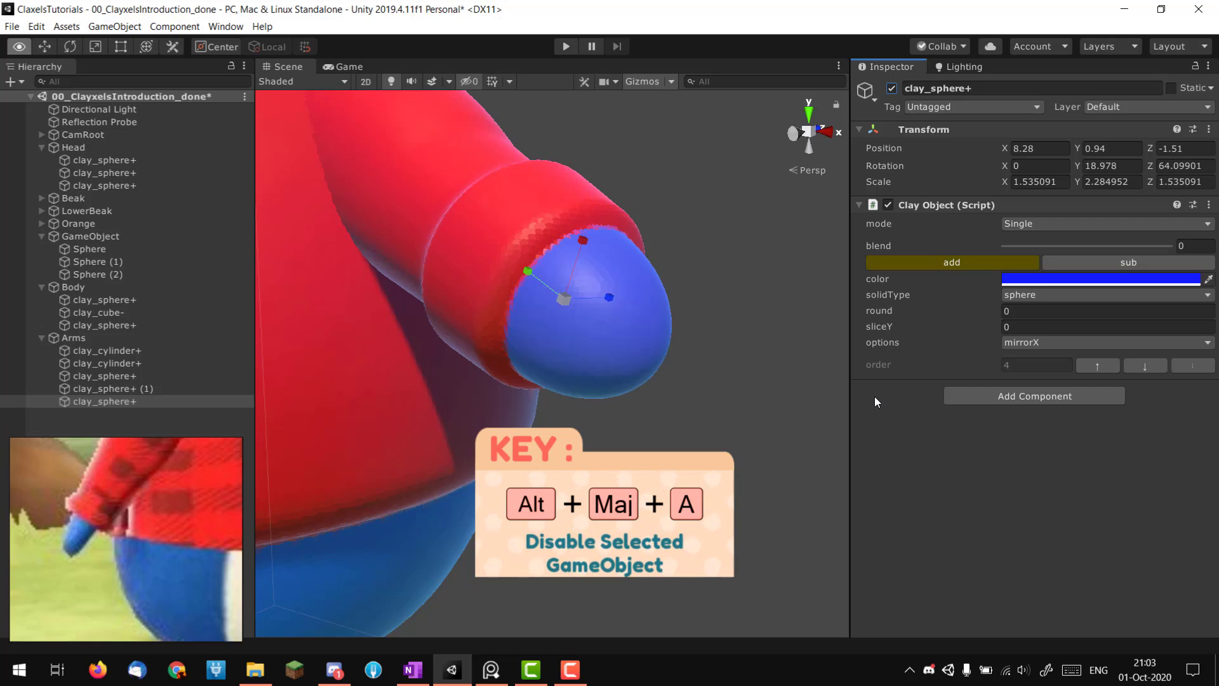
pyautogui.hotkey('alt', 'shift', 'a')
pyautogui.hotkey('alt', 'shift', 'a')
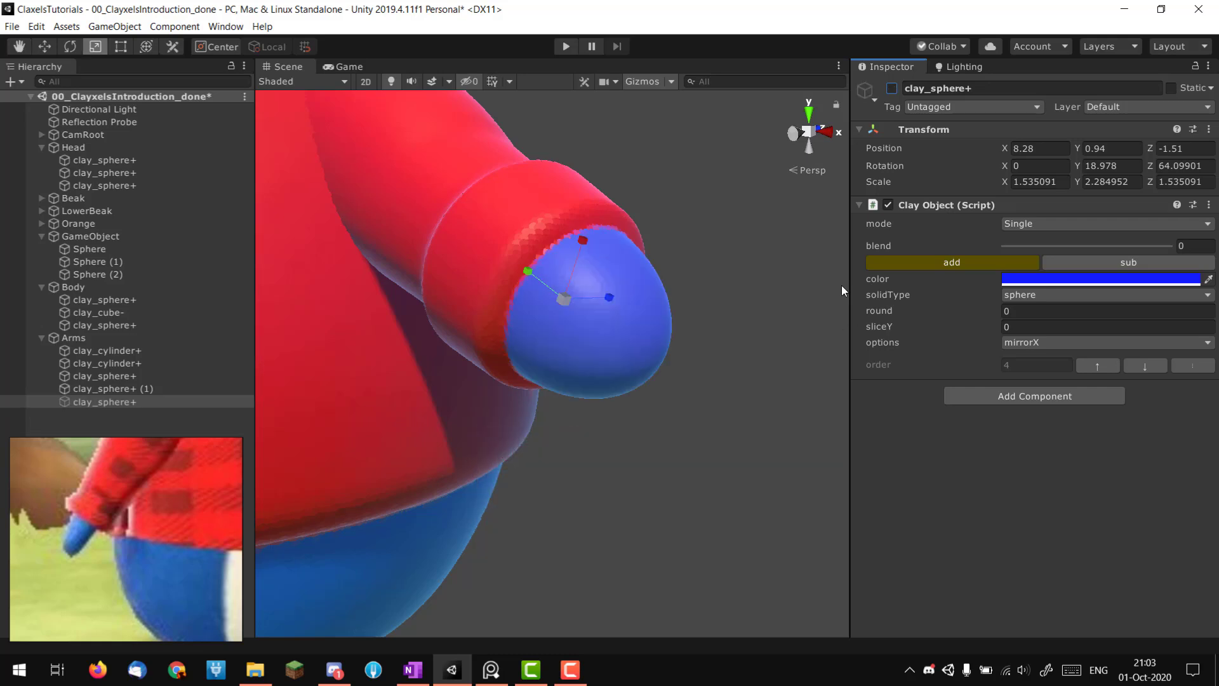
# - Select clay_sphere+ (1) in Arms
pyautogui.click(162, 390)
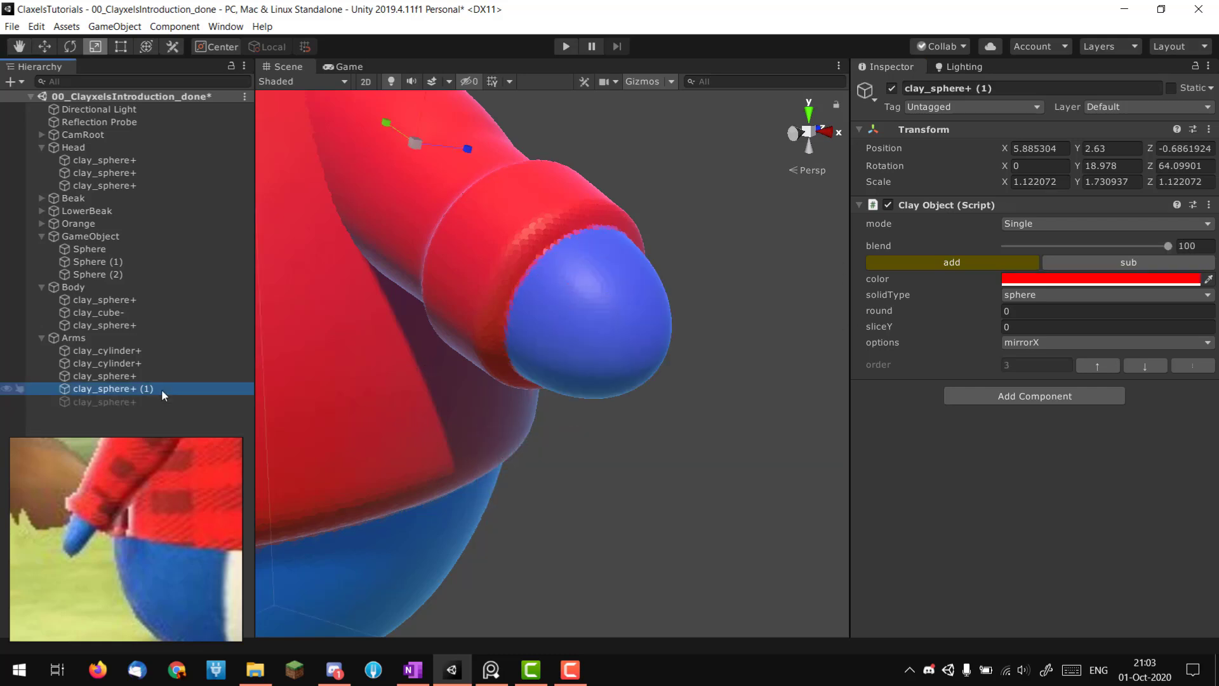
# - Hide the deactivated blue hand sphere by reloading all clay in the Arms container
pyautogui.click(147, 400)
pyautogui.hotkey('alt', 'shift', 'a')
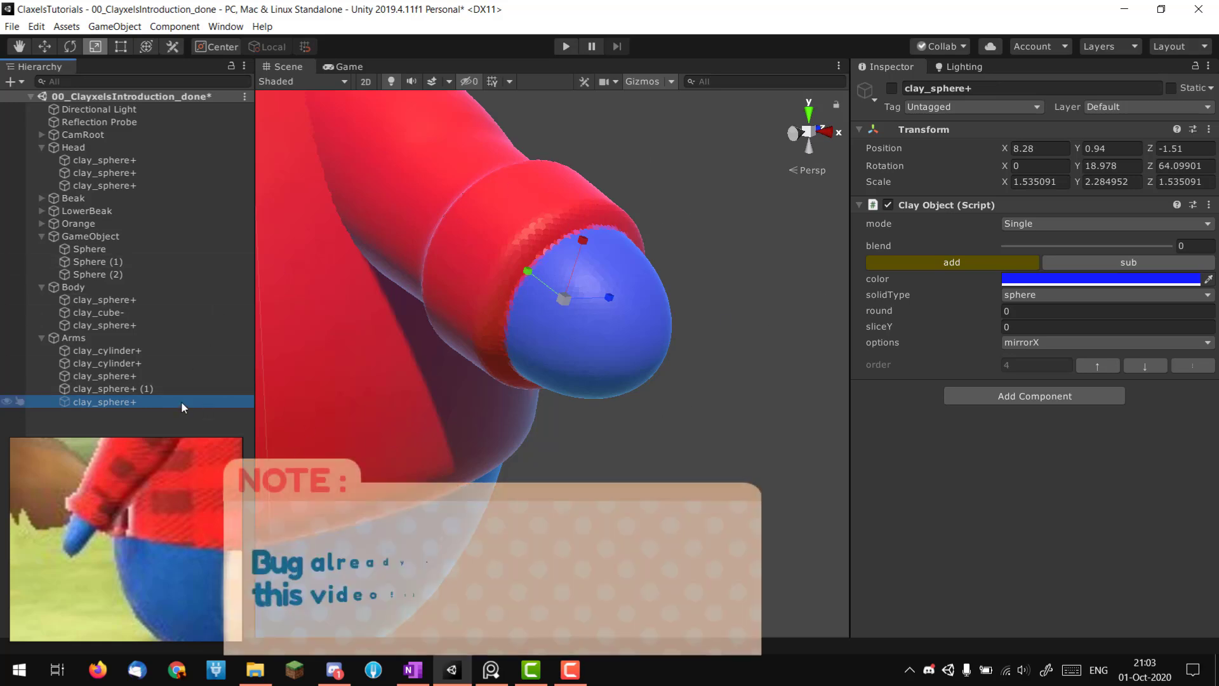
pyautogui.hotkey('ctrl', 'd')
pyautogui.hotkey('ctrl', 'z')
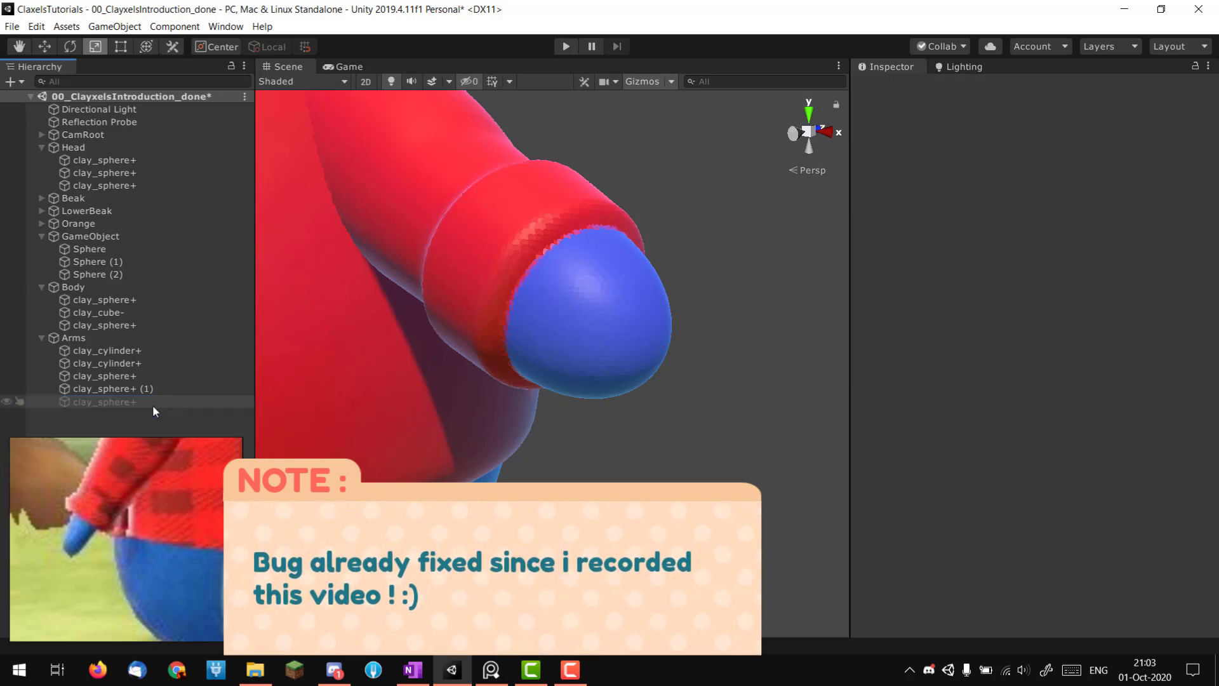
pyautogui.click(105, 337)
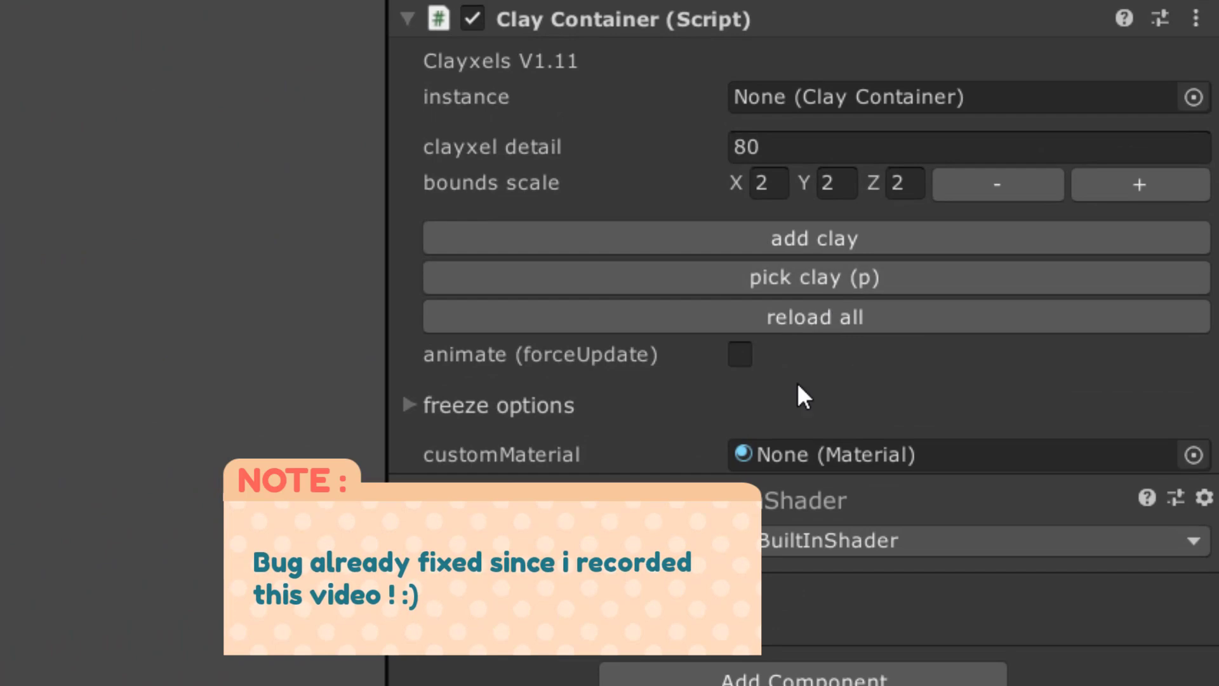
pyautogui.click(802, 324)
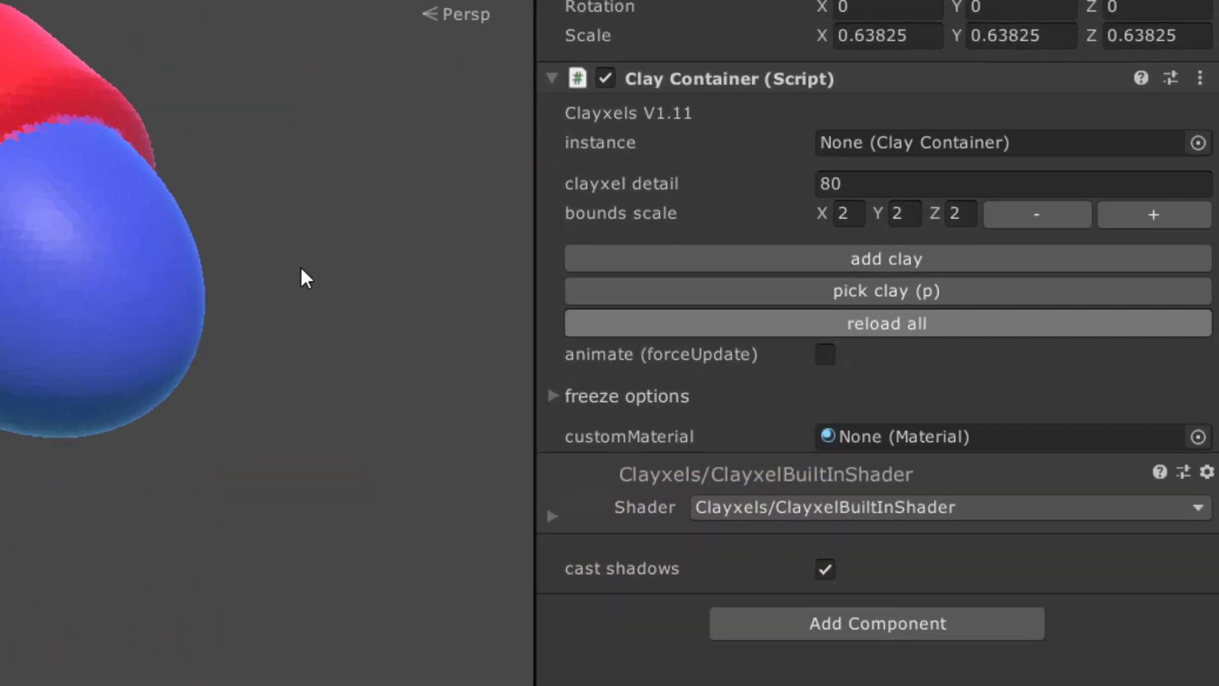
pyautogui.keyDown('alt'); pyautogui.moveTo(301, 270); pyautogui.dragTo(661, 359); pyautogui.keyUp('alt')
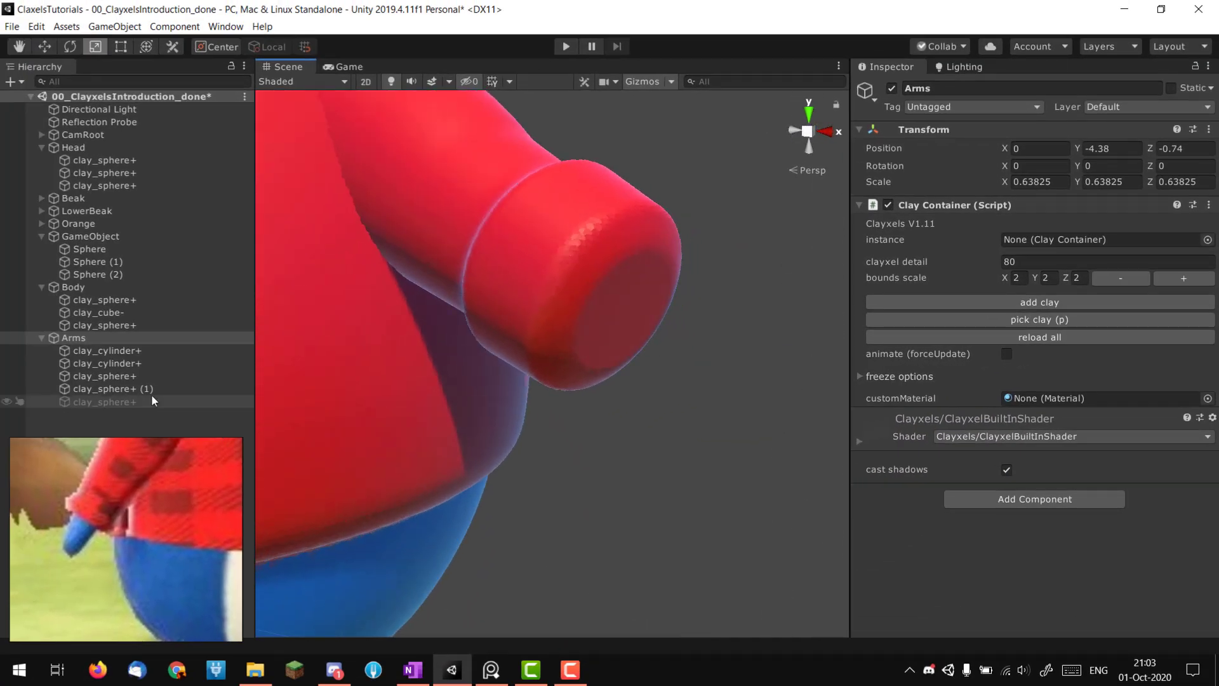
# - Duplicate the first sleeve cylinder, shrink it to about 1.88 × 4.32 × 1.88 and place it at about 7.343, 1.413, -1.188 in the cuff
pyautogui.click(149, 350)
pyautogui.keyDown('alt'); pyautogui.moveTo(619, 308); pyautogui.dragTo(584, 242); pyautogui.keyUp('alt')
pyautogui.press('r')
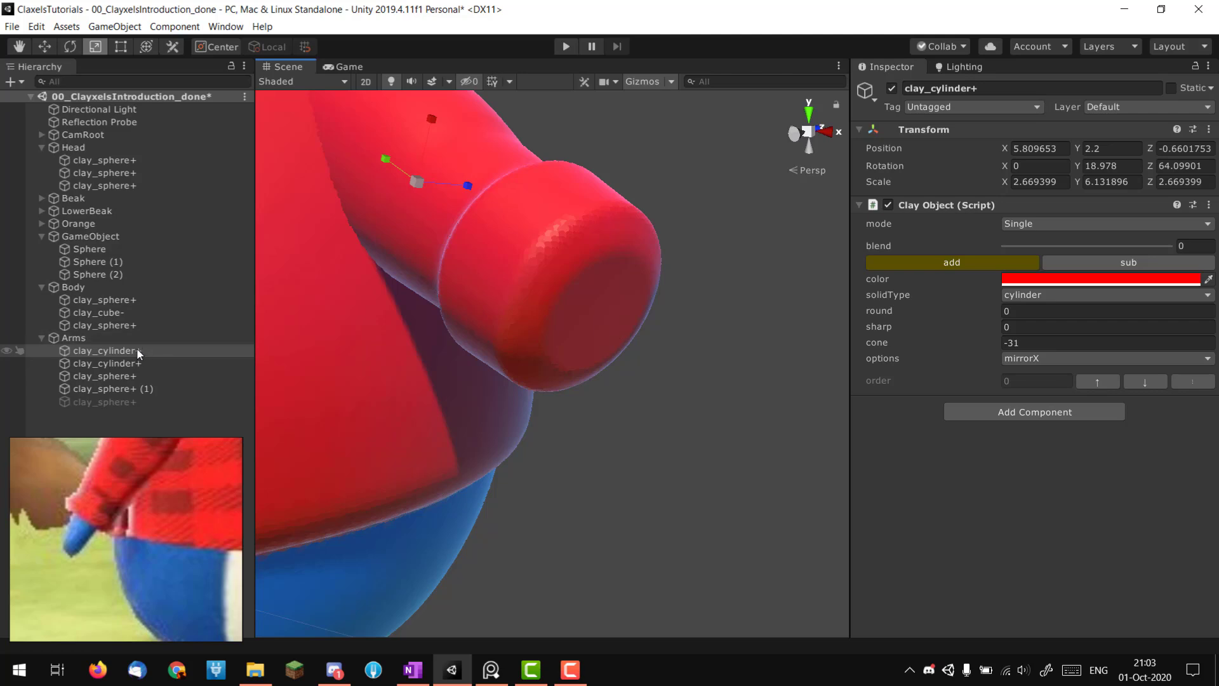
pyautogui.hotkey('ctrl', 'd')
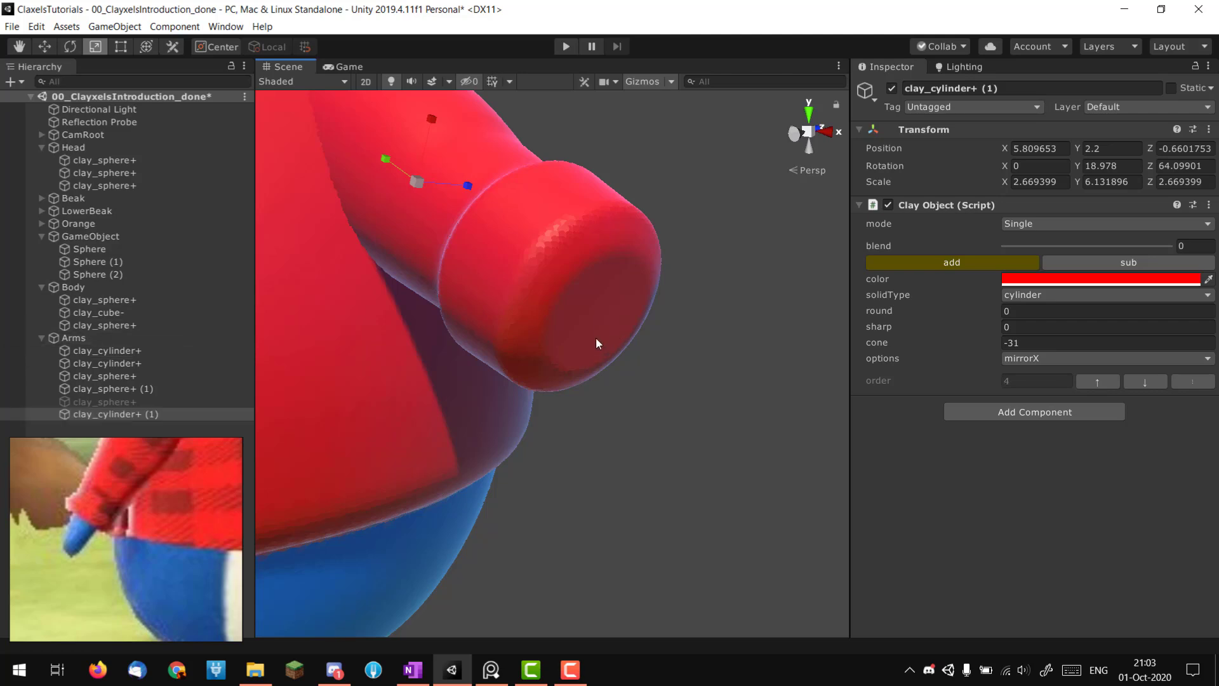
pyautogui.moveTo(596, 338); pyautogui.dragTo(574, 408, button='middle')
pyautogui.scroll(-3, 574, 408)
pyautogui.keyDown('alt'); pyautogui.moveTo(571, 359); pyautogui.dragTo(688, 383); pyautogui.keyUp('alt')
pyautogui.scroll(3, 688, 383)
pyautogui.moveTo(688, 383); pyautogui.dragTo(530, 300, button='middle')
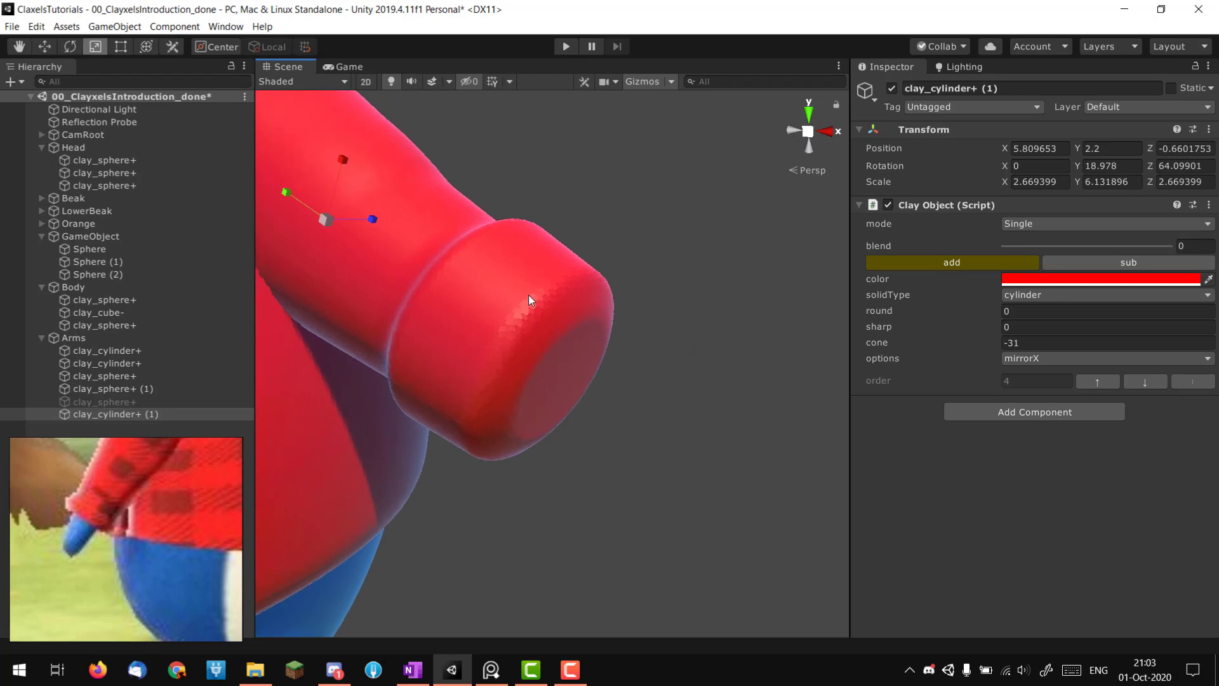
pyautogui.moveTo(335, 220); pyautogui.dragTo(447, 320)
pyautogui.press('r')
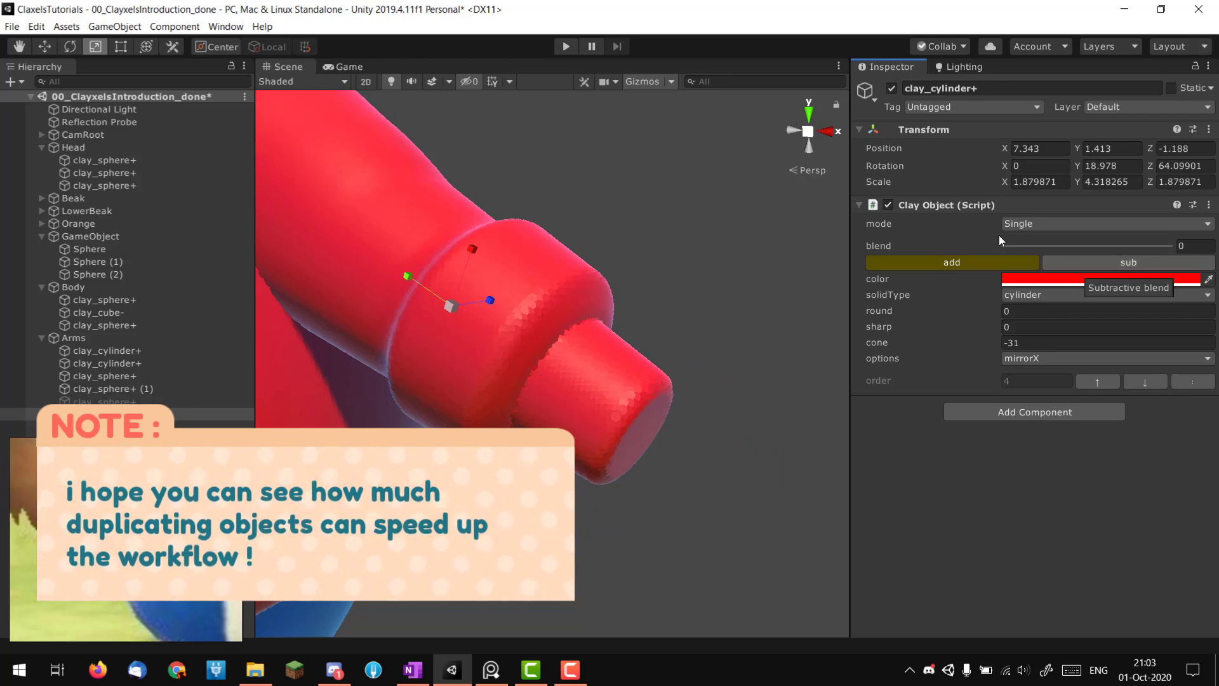
# - Make the duplicated cylinder subtractive with a blend of about 18.8
pyautogui.moveTo(1007, 247); pyautogui.dragTo(1033, 253)
pyautogui.click(1096, 267)
pyautogui.keyDown('alt'); pyautogui.moveTo(576, 385); pyautogui.dragTo(566, 359); pyautogui.keyUp('alt')
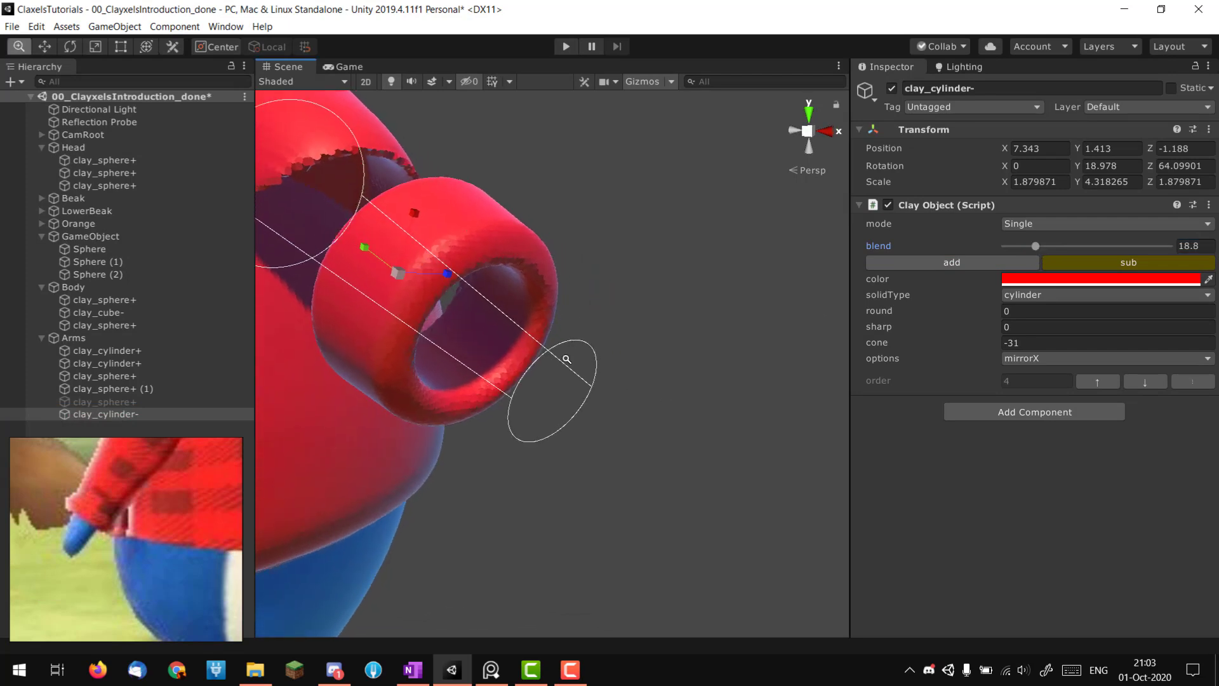
# - Move the subtractive cylinder to the cuff's end at about 8.366, 0.888, -1.54 and shorten its Y scale to about 1.02
pyautogui.scroll(3, 566, 359)
pyautogui.scroll(3, 571, 354)
pyautogui.scroll(-5, 444, 343)
pyautogui.keyDown('alt'); pyautogui.moveTo(440, 341); pyautogui.dragTo(529, 326); pyautogui.keyUp('alt')
pyautogui.press('w')
pyautogui.keyDown('alt'); pyautogui.moveTo(574, 359); pyautogui.dragTo(547, 369); pyautogui.keyUp('alt')
pyautogui.keyDown('alt'); pyautogui.moveTo(548, 368); pyautogui.dragTo(566, 374, button='right'); pyautogui.keyUp('alt')
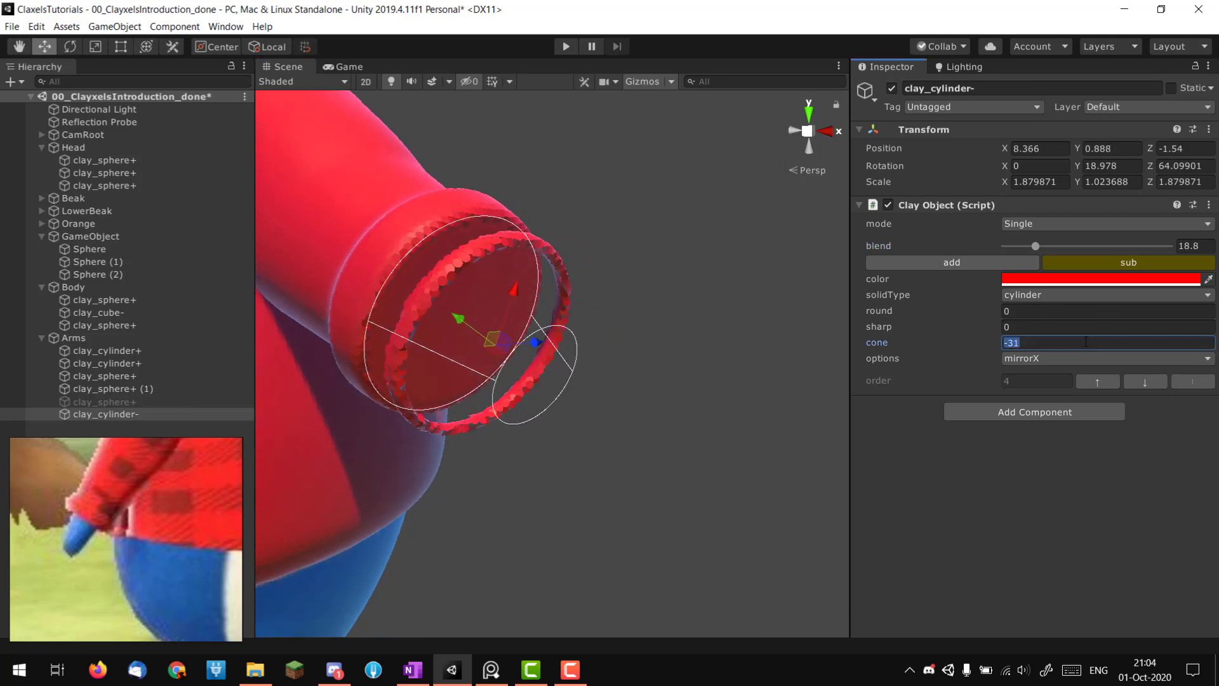
# - Set the subtractive cylinder's cone to 0 and scale it down uniformly to about 1.39 in X and Z
pyautogui.write('0')
pyautogui.press('Return')
pyautogui.press('r')
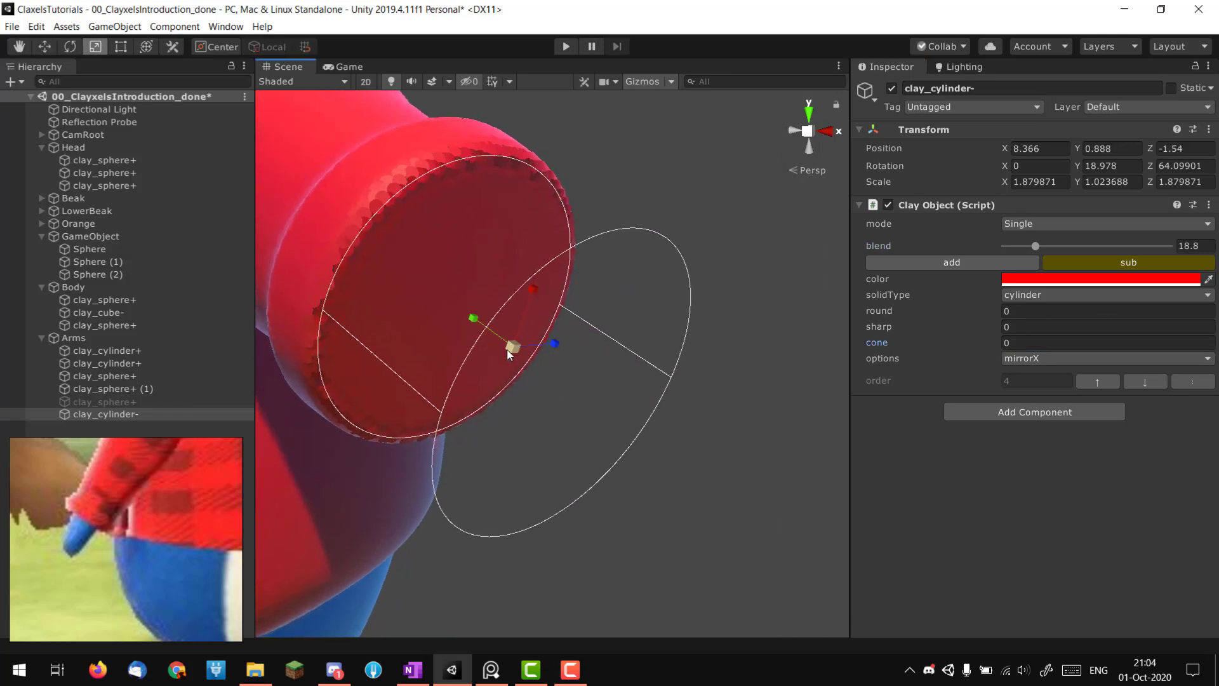
pyautogui.moveTo(508, 354); pyautogui.dragTo(512, 368)
# - Soften the cuff hole with a blend of about 40.2 and fine-tune the subtractive cylinder's X and Z scale to about 1.377
pyautogui.moveTo(1035, 246); pyautogui.dragTo(1075, 250)
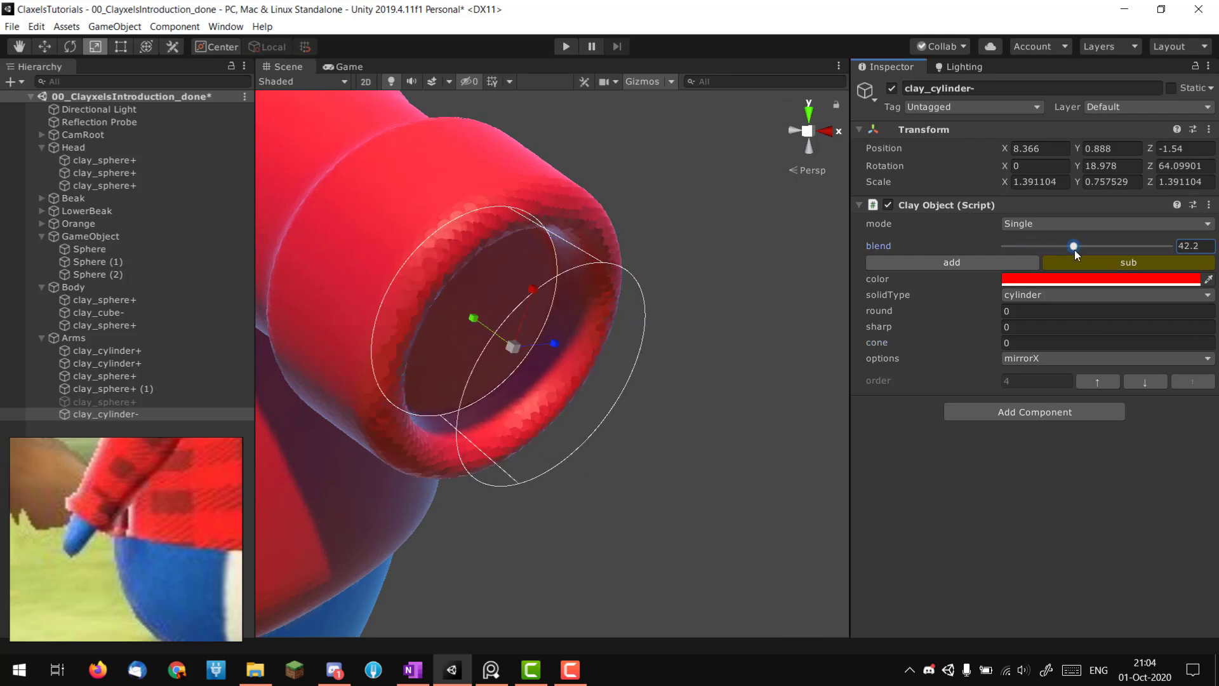
pyautogui.keyDown('alt'); pyautogui.moveTo(577, 386); pyautogui.dragTo(380, 406, button='right'); pyautogui.keyUp('alt')
pyautogui.keyDown('alt'); pyautogui.moveTo(381, 406); pyautogui.dragTo(438, 324); pyautogui.keyUp('alt')
pyautogui.keyDown('alt'); pyautogui.moveTo(438, 324); pyautogui.dragTo(939, 393, button='right'); pyautogui.keyUp('alt')
pyautogui.moveTo(472, 361); pyautogui.dragTo(469, 366)
pyautogui.keyDown('alt'); pyautogui.moveTo(431, 412); pyautogui.dragTo(497, 401); pyautogui.keyUp('alt')
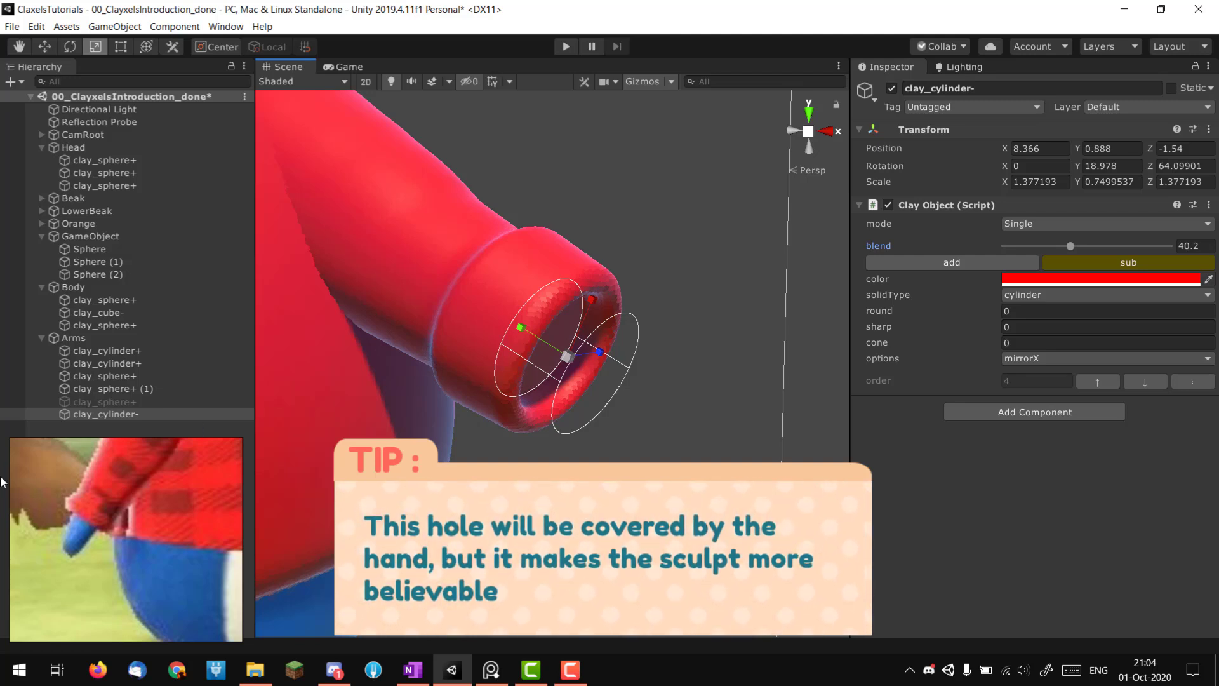
# - Reactivate the disabled blue hand sphere in the Arms container
pyautogui.click(111, 403)
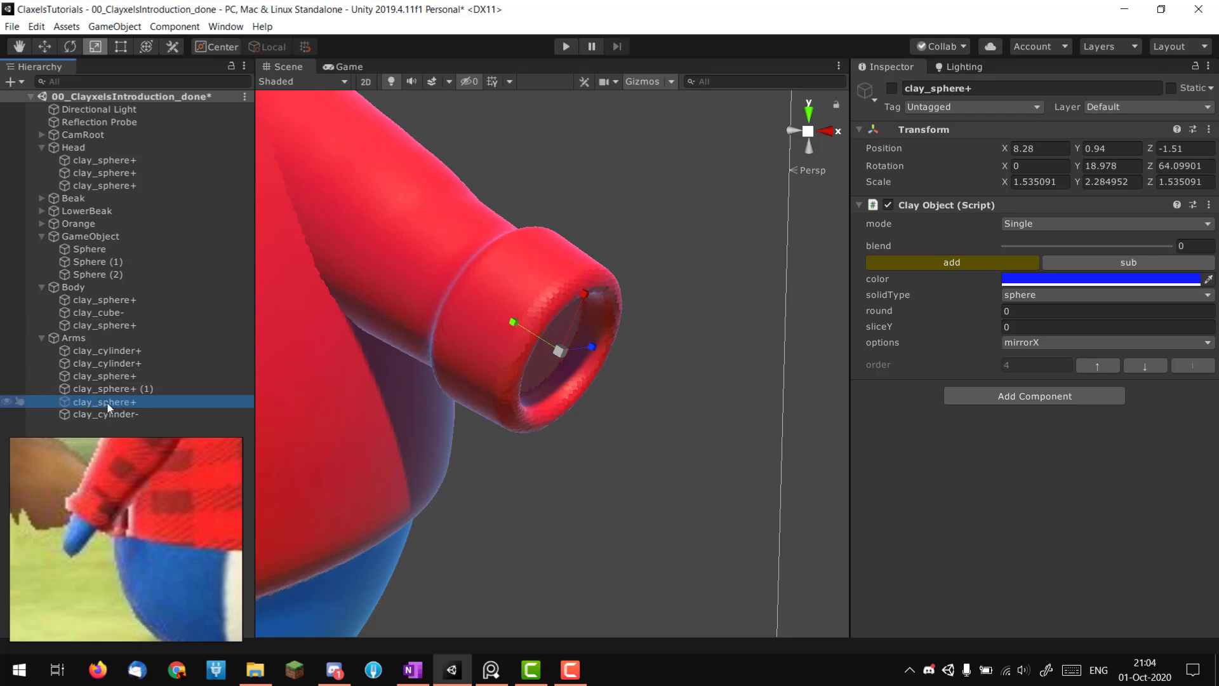
pyautogui.click(108, 405)
pyautogui.click(145, 390)
pyautogui.click(138, 401)
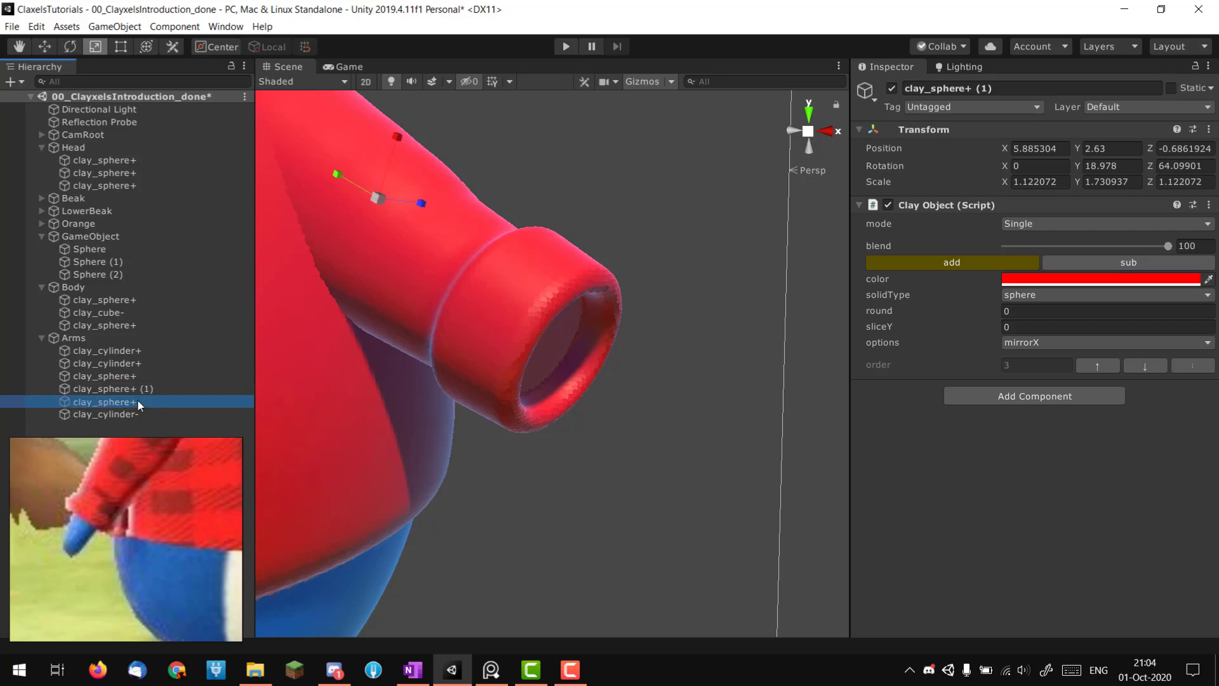
pyautogui.hotkey('alt', 'shift', 'a')
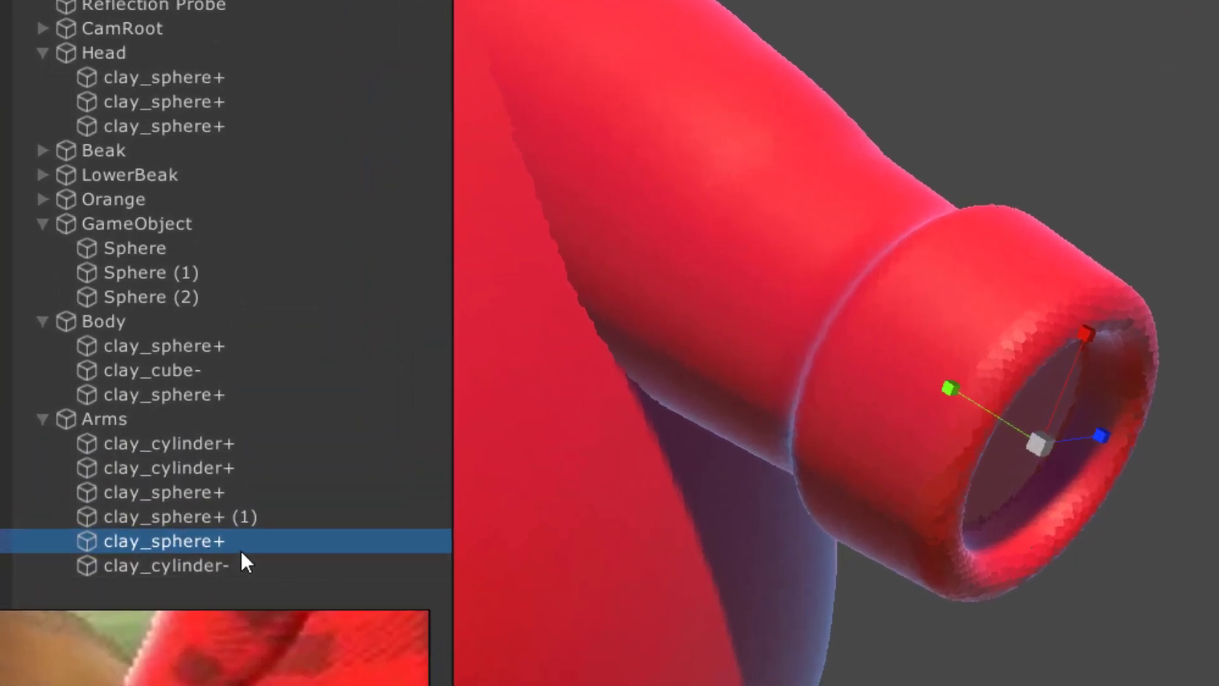
# - Reorder the Arms clay objects so the blue hand sphere comes after the subtractive cylinder, at order 5
pyautogui.click(231, 567)
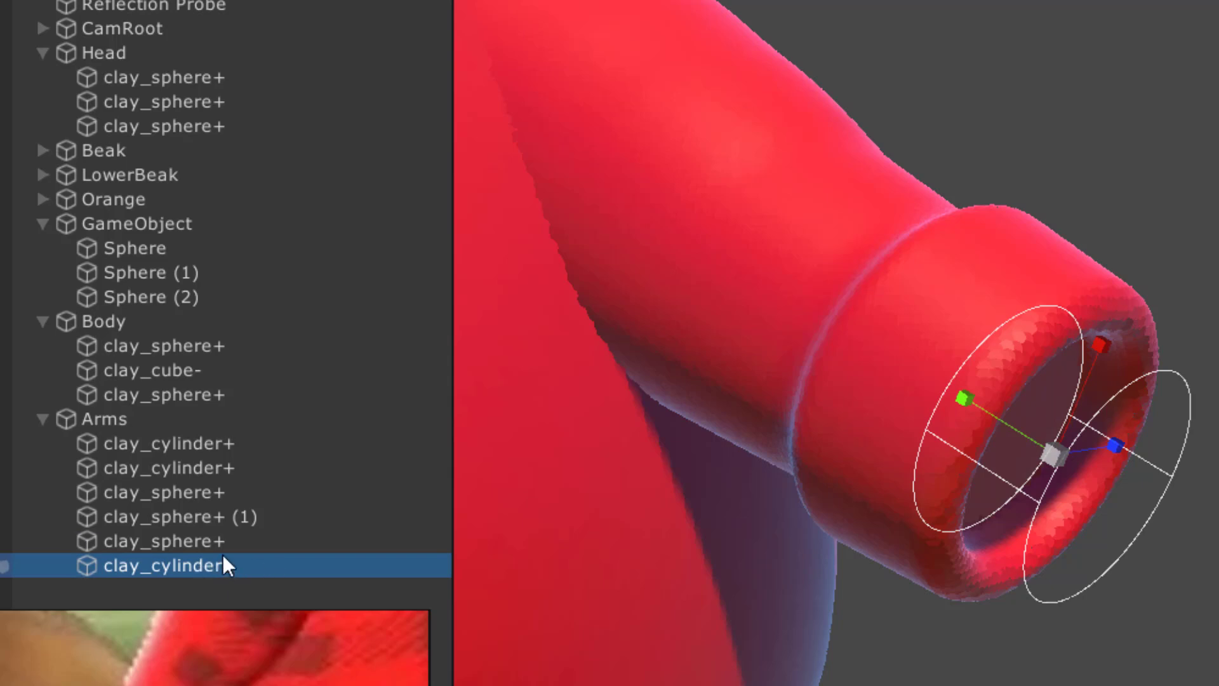
pyautogui.click(1206, 539)
pyautogui.keyDown('alt'); pyautogui.moveTo(1015, 489); pyautogui.dragTo(427, 510); pyautogui.keyUp('alt')
pyautogui.click(237, 541)
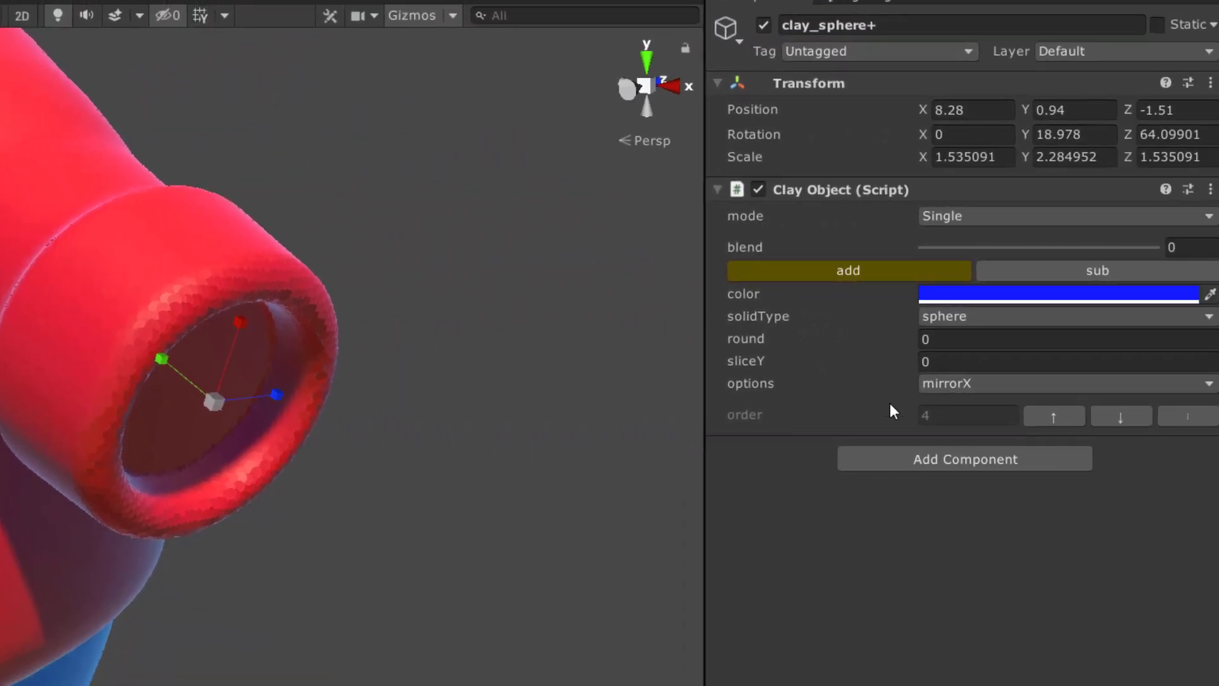
pyautogui.click(1116, 416)
pyautogui.keyDown('alt'); pyautogui.moveTo(117, 468); pyautogui.dragTo(139, 474); pyautogui.keyUp('alt')
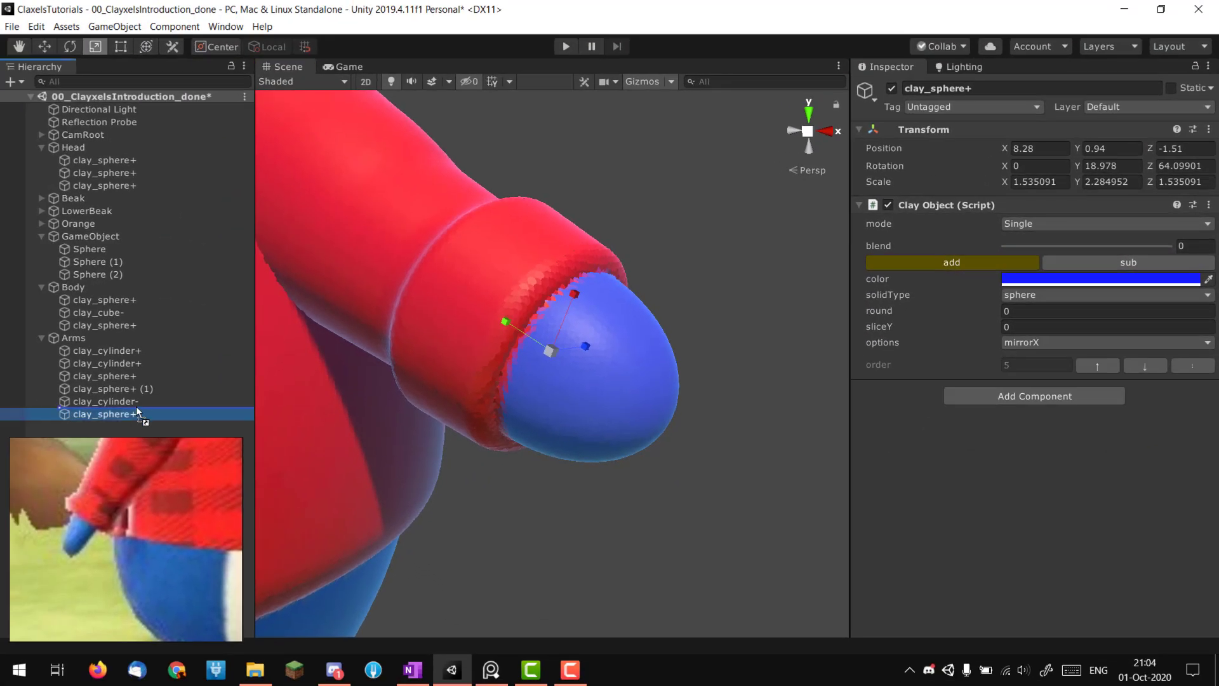
pyautogui.moveTo(143, 402); pyautogui.dragTo(231, 398)
pyautogui.click(1153, 370)
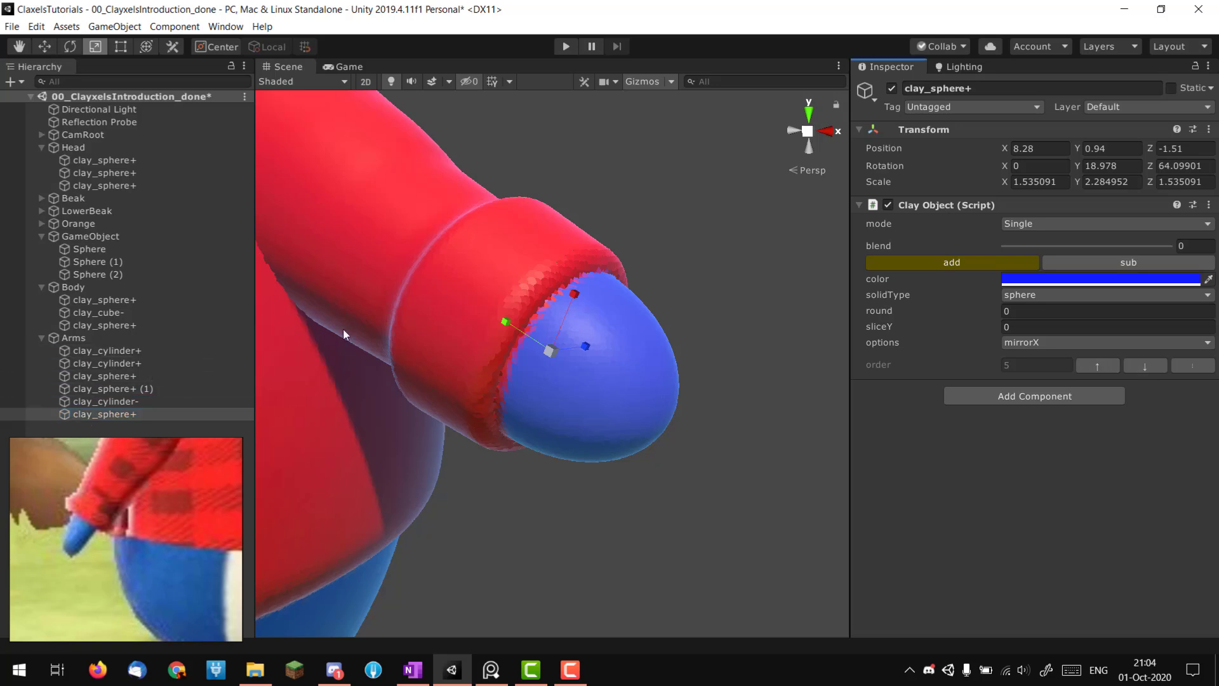
# - Shrink the hand sphere to about 1.19 × 1.77 × 1.19 and move it back into the cuff hole
pyautogui.keyDown('alt'); pyautogui.moveTo(346, 334); pyautogui.dragTo(559, 410); pyautogui.keyUp('alt')
pyautogui.keyDown('alt'); pyautogui.moveTo(635, 413); pyautogui.dragTo(549, 391); pyautogui.keyUp('alt')
pyautogui.press('w')
pyautogui.moveTo(450, 335); pyautogui.dragTo(437, 321)
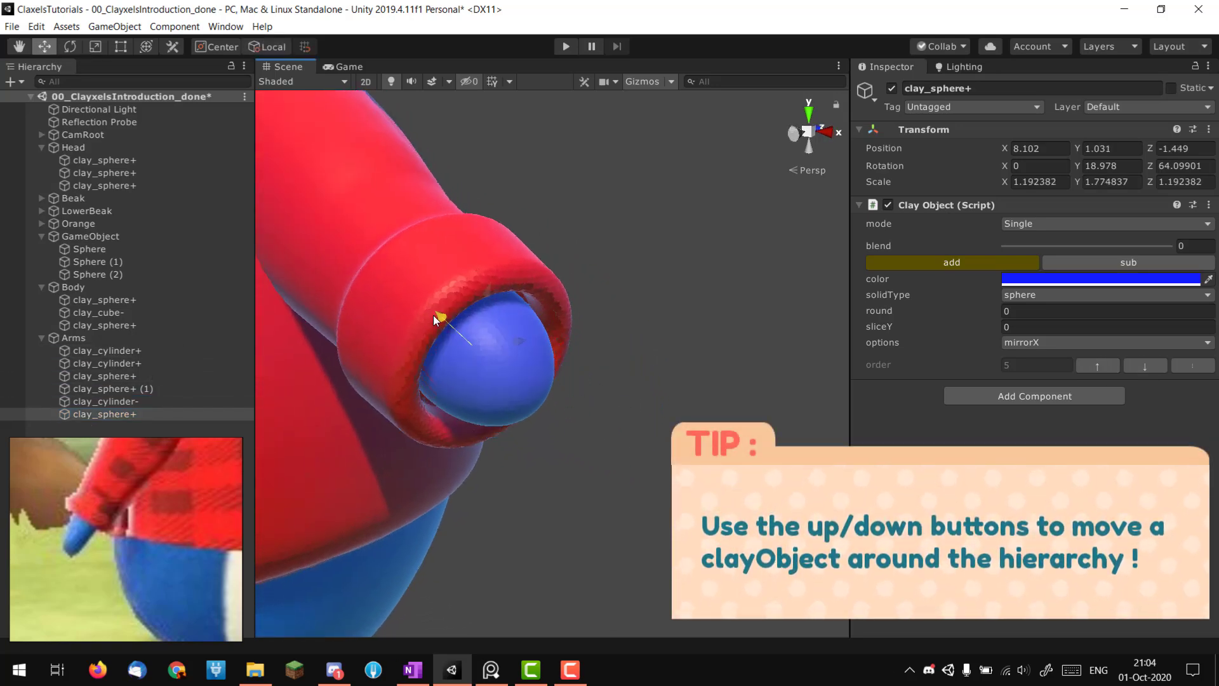
# - Set the hand sphere's blend to about 17.9 and slide it outward to about 8.16, 1, -1.47
pyautogui.click(1019, 247)
pyautogui.moveTo(1019, 246)
pyautogui.mouseDown()
pyautogui.moveTo(1005, 249)
pyautogui.moveTo(1054, 247)
pyautogui.moveTo(1025, 246)
pyautogui.moveTo(1038, 250)
pyautogui.mouseUp()
pyautogui.scroll(-5, 634, 291)
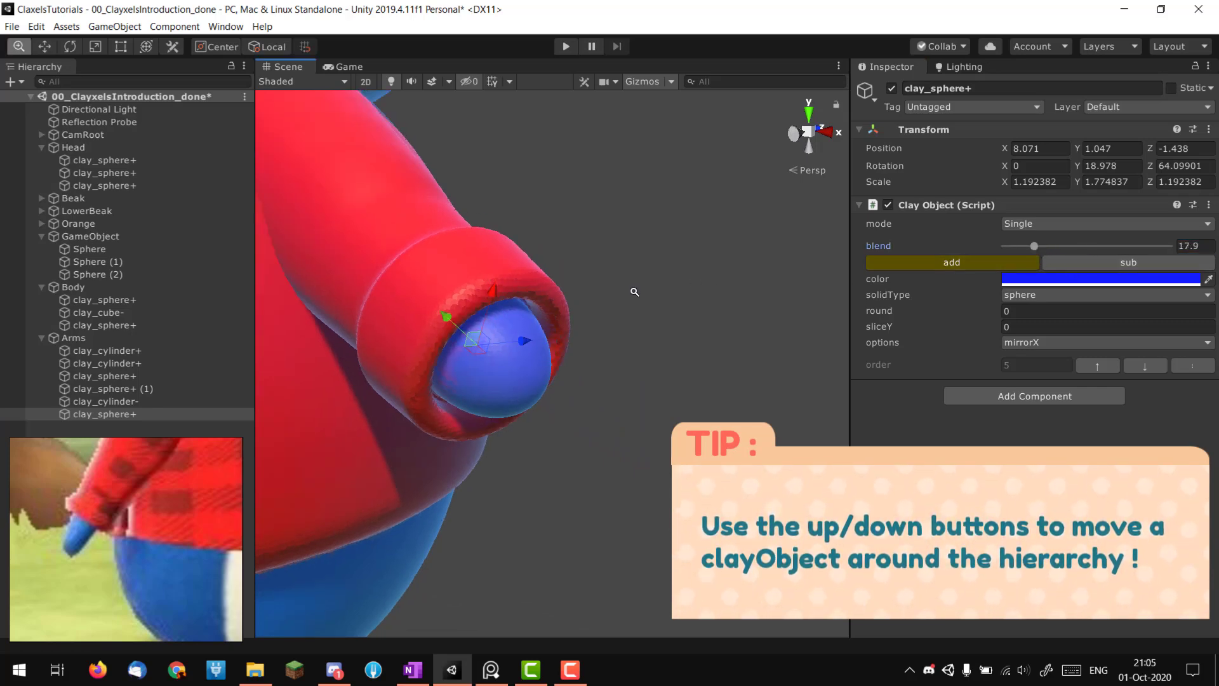
pyautogui.keyDown('alt'); pyautogui.moveTo(634, 291); pyautogui.dragTo(664, 334); pyautogui.keyUp('alt')
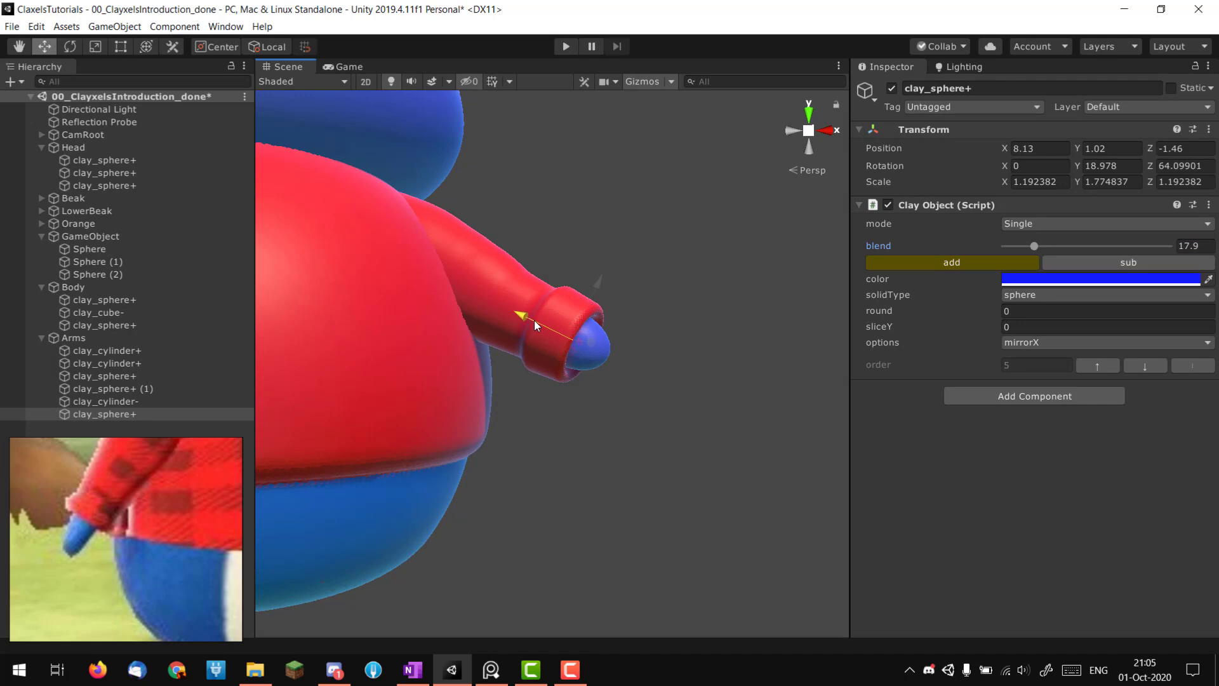
pyautogui.scroll(-5, 381, 279)
pyautogui.moveTo(375, 278); pyautogui.dragTo(599, 362, button='middle')
pyautogui.scroll(-3, 597, 362)
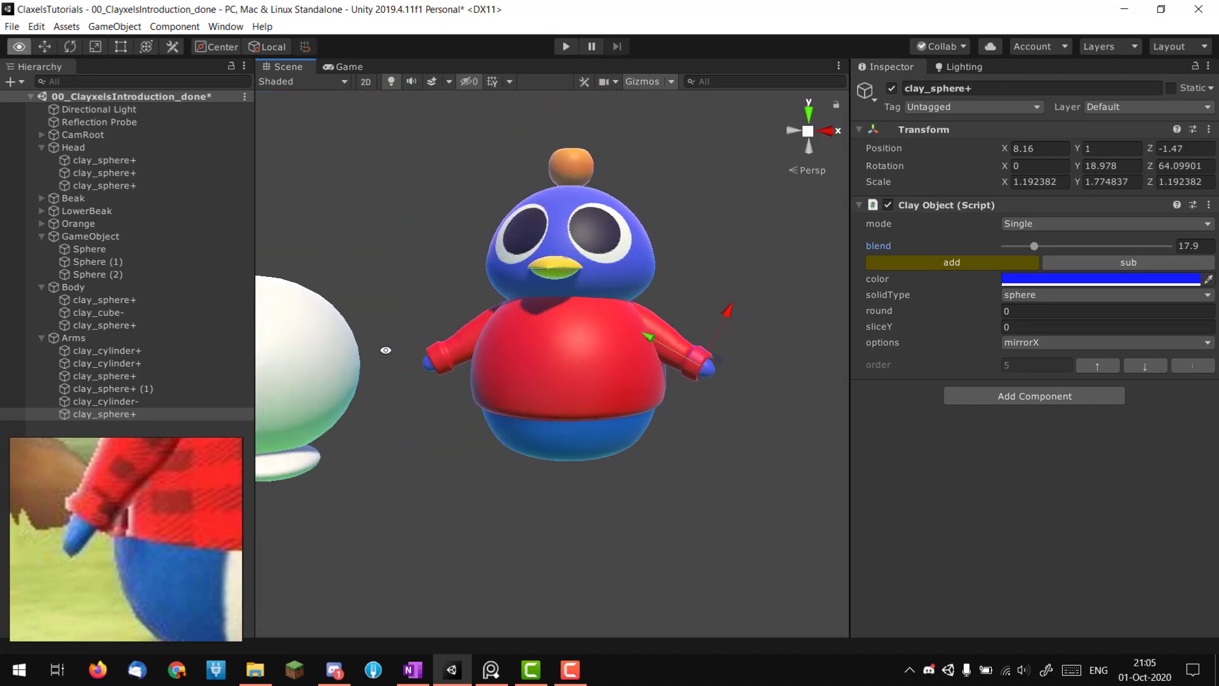
pyautogui.keyDown('alt'); pyautogui.moveTo(386, 349); pyautogui.dragTo(300, 475); pyautogui.keyUp('alt')
pyautogui.keyDown('alt'); pyautogui.moveTo(413, 451); pyautogui.dragTo(658, 635); pyautogui.keyUp('alt')
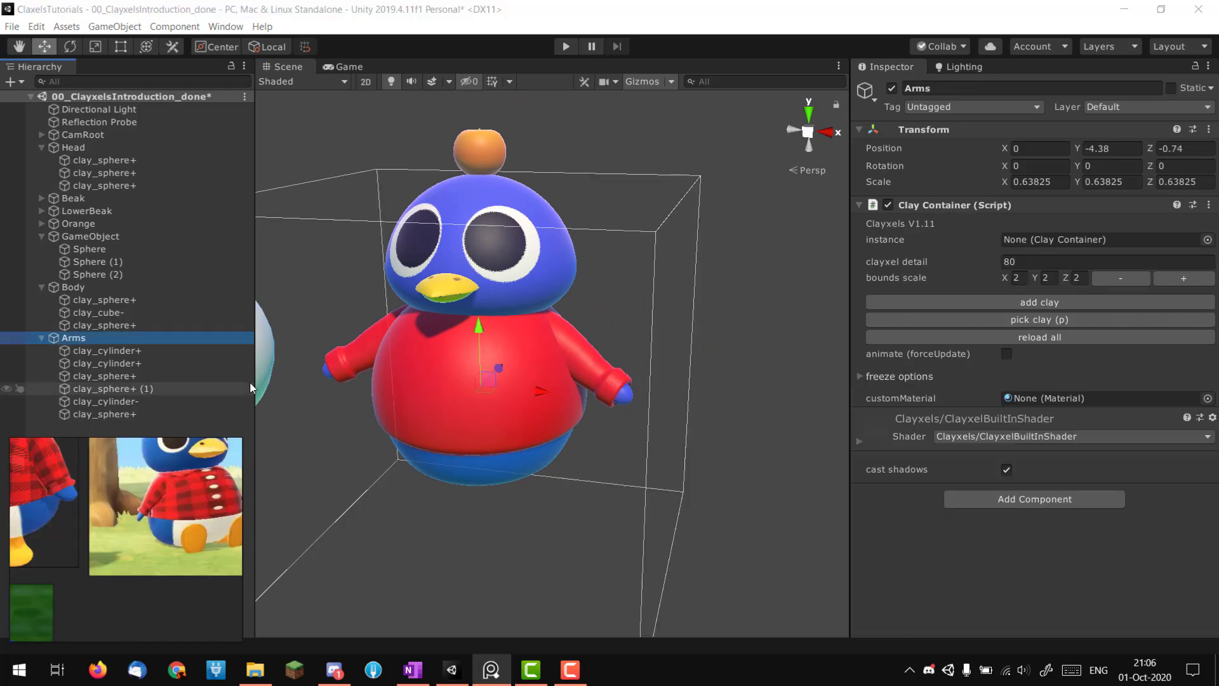
# - Collapse the Arms container's hierarchy and set its clayxel detail to 30
pyautogui.scroll(5, 579, 392)
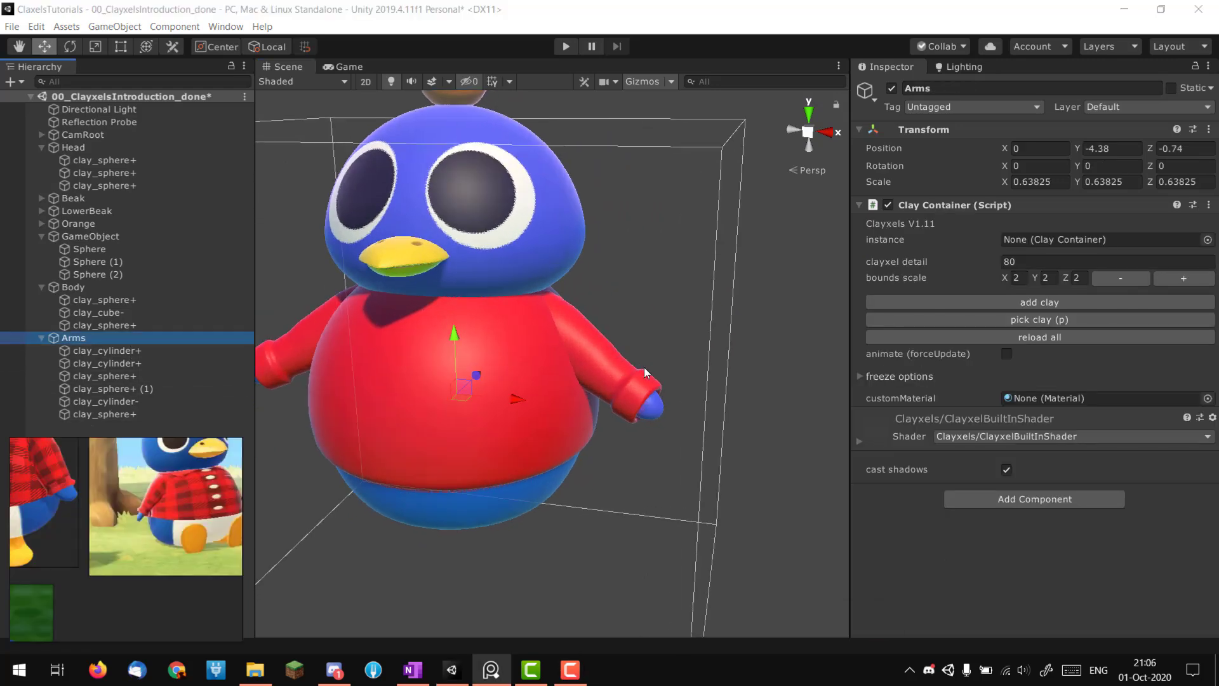
pyautogui.click(42, 338)
pyautogui.click(1019, 260)
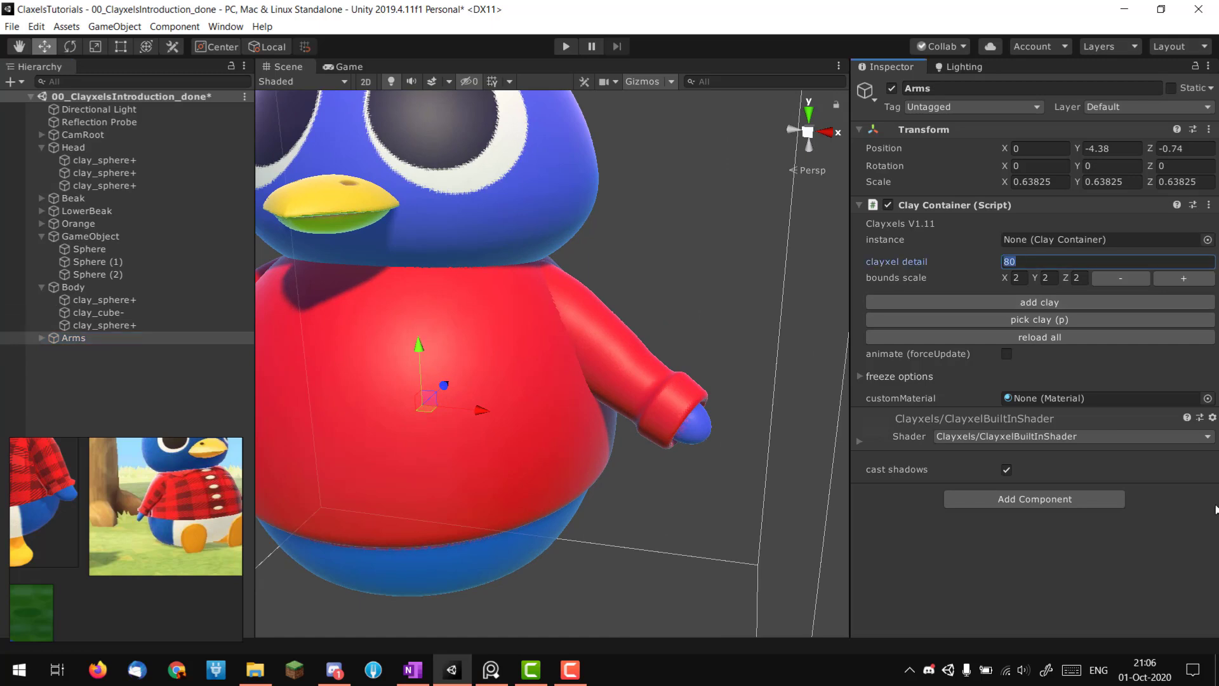
pyautogui.write('30')
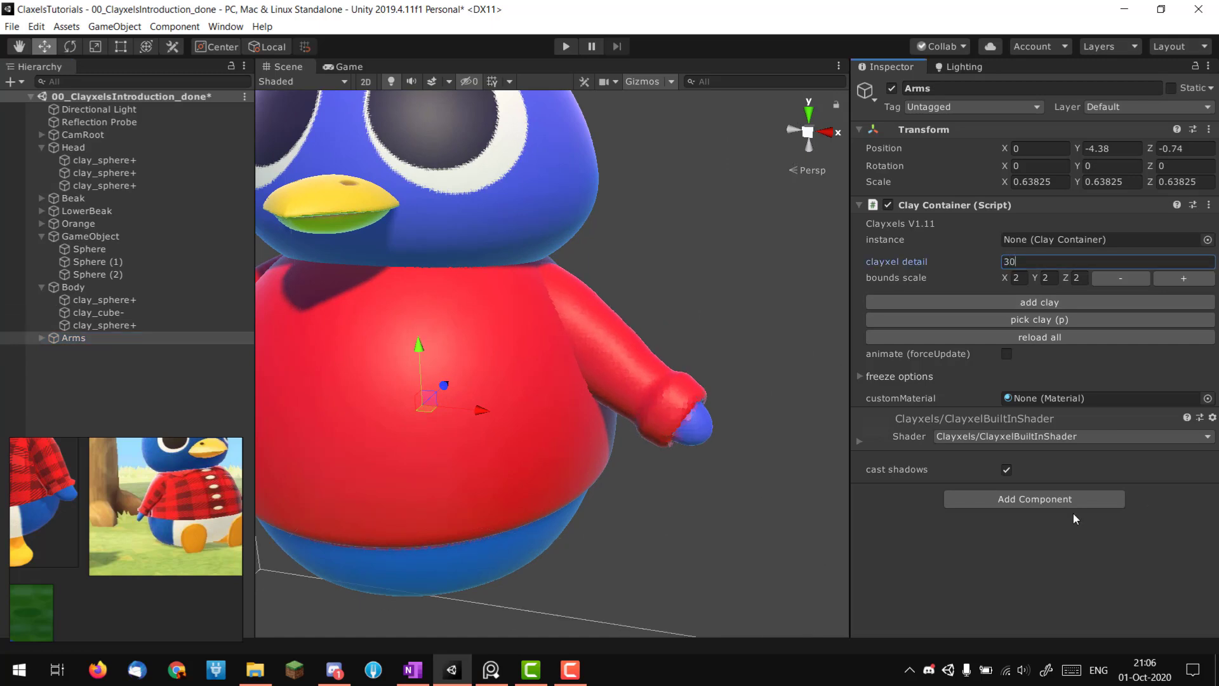
# - Examine the sleeve, cuff and hand up close and from a distance at the reduced clayxel detail
pyautogui.moveTo(664, 363); pyautogui.dragTo(498, 379, button='middle')
pyautogui.scroll(5, 626, 452)
pyautogui.moveTo(426, 486); pyautogui.dragTo(515, 413, button='middle')
pyautogui.scroll(3, 483, 425)
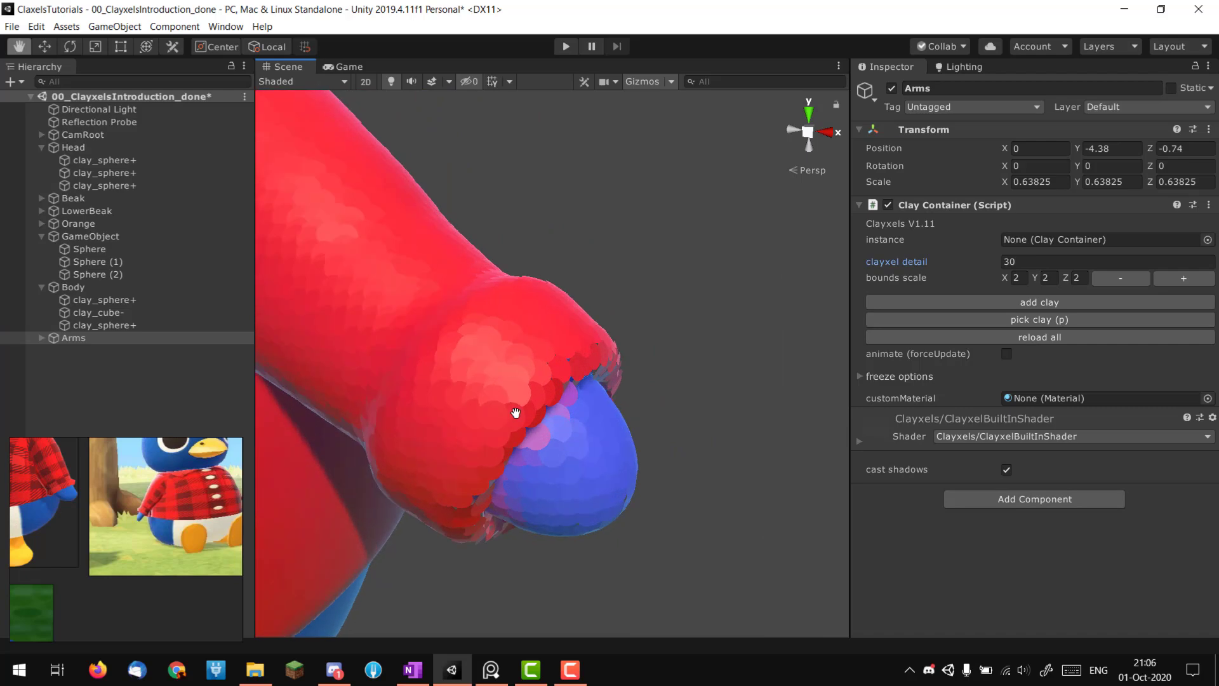
pyautogui.keyDown('alt'); pyautogui.moveTo(516, 413); pyautogui.dragTo(525, 410); pyautogui.keyUp('alt')
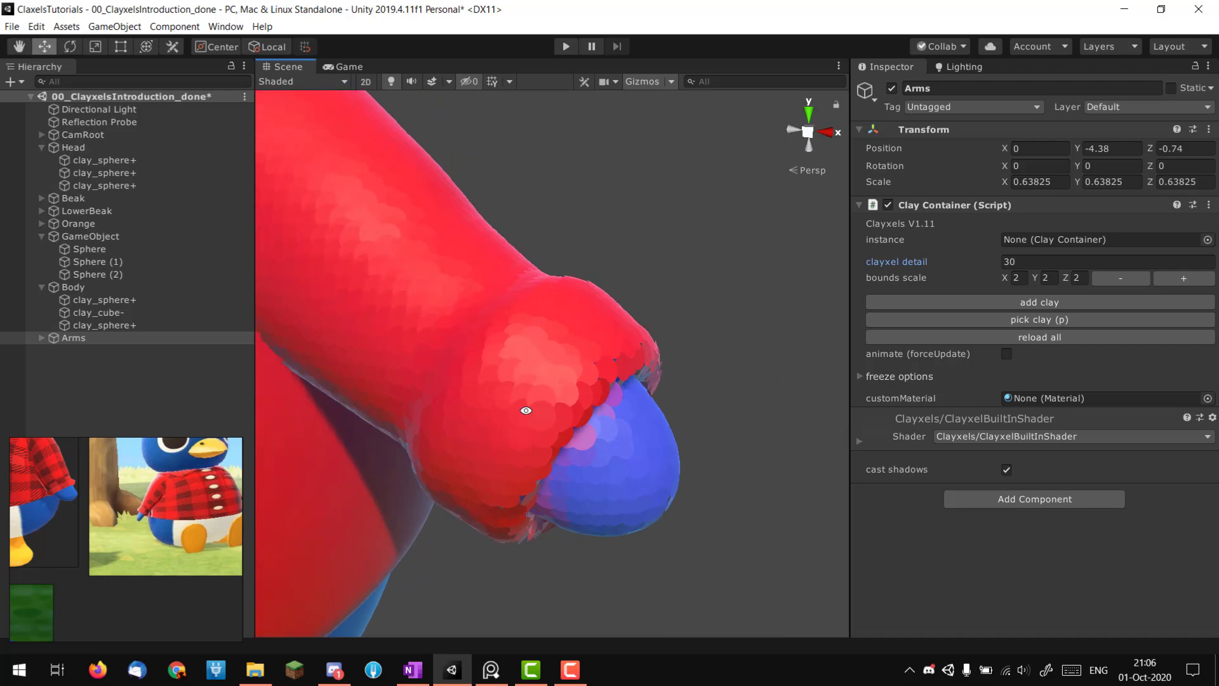
pyautogui.scroll(-8, 525, 393)
pyautogui.moveTo(522, 390); pyautogui.dragTo(694, 421, button='middle')
pyautogui.scroll(-4, 693, 420)
pyautogui.keyDown('alt'); pyautogui.moveTo(518, 387); pyautogui.dragTo(418, 422); pyautogui.keyUp('alt')
pyautogui.scroll(4, 418, 422)
pyautogui.press('w')
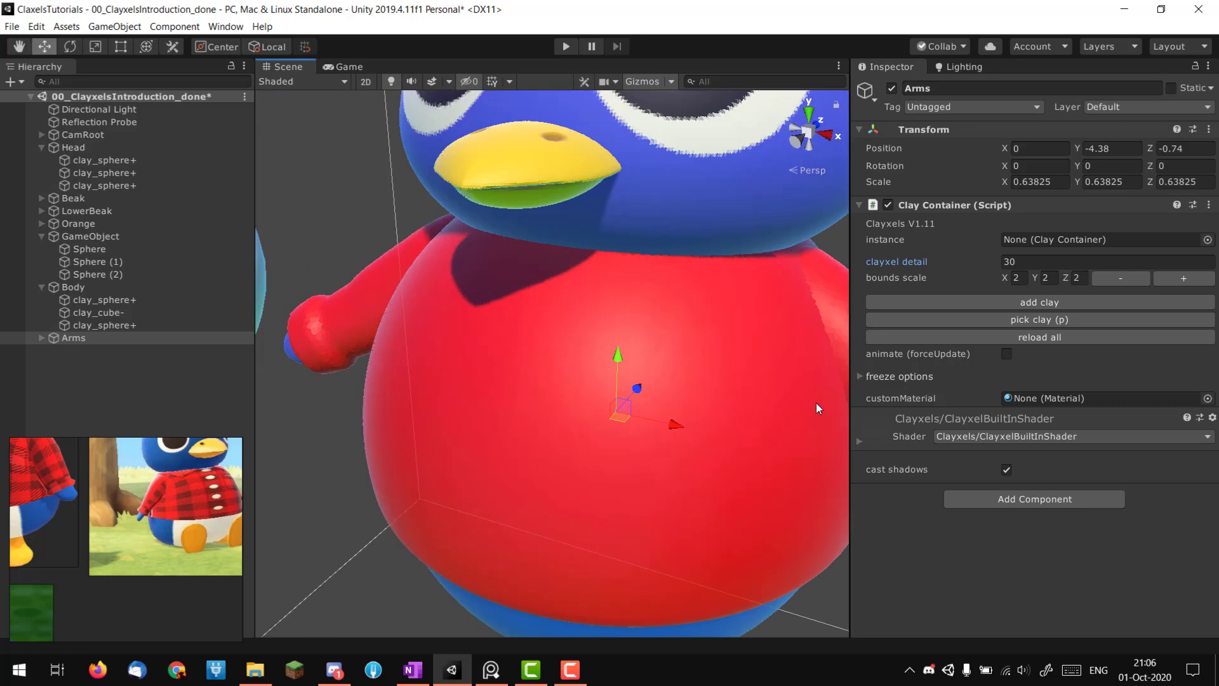
pyautogui.moveTo(652, 399); pyautogui.dragTo(526, 389, button='middle')
pyautogui.scroll(-3, 526, 389)
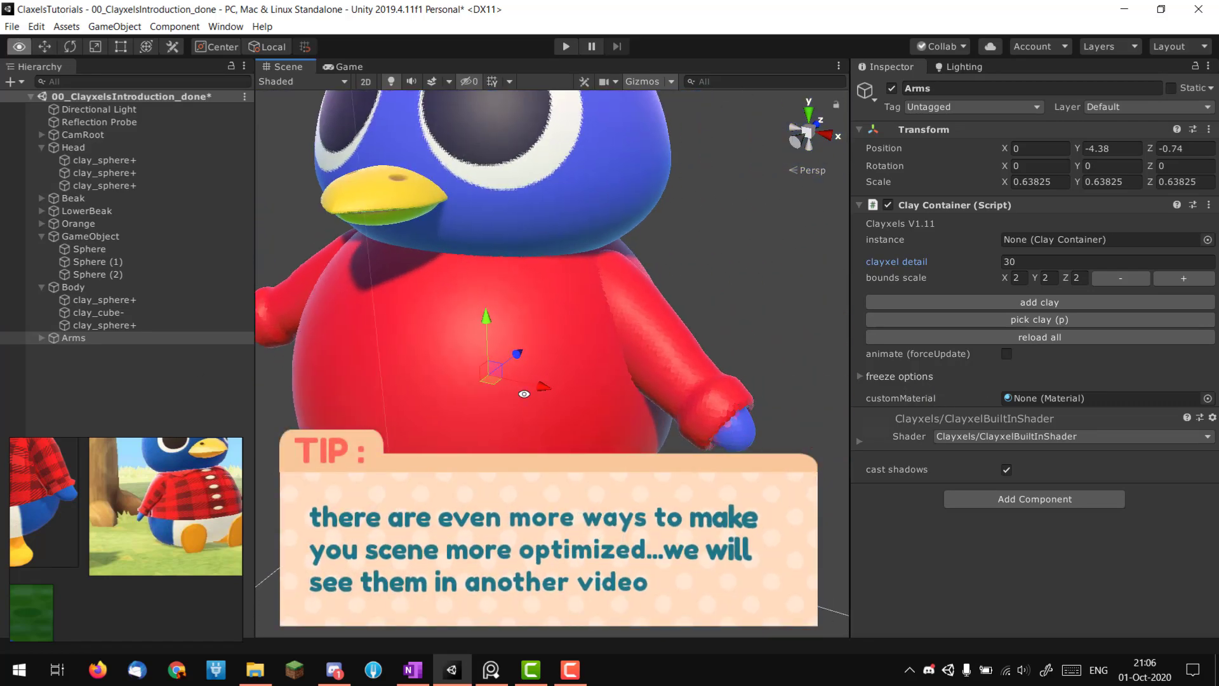
# - Examine the Body container's lower half against the reference image and select the blue lower-body sphere
pyautogui.click(75, 291)
pyautogui.keyDown('alt'); pyautogui.moveTo(449, 427); pyautogui.dragTo(527, 368, button='middle'); pyautogui.keyUp('alt')
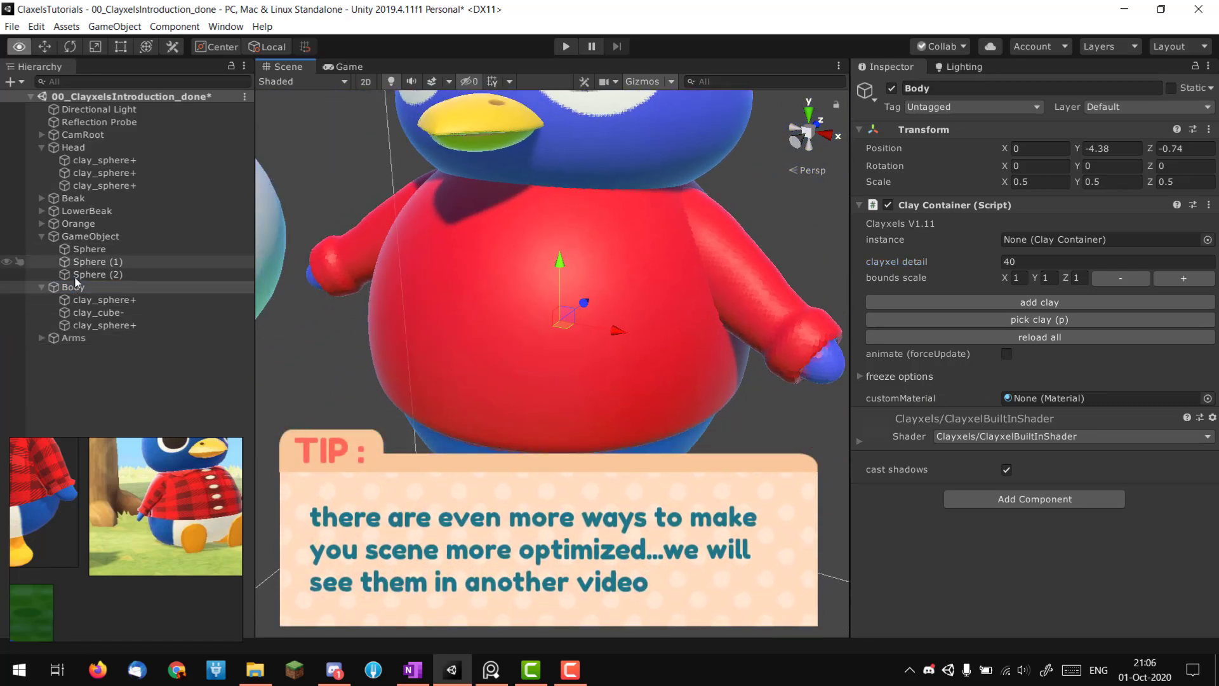
pyautogui.keyDown('alt'); pyautogui.moveTo(486, 374); pyautogui.dragTo(513, 346); pyautogui.keyUp('alt')
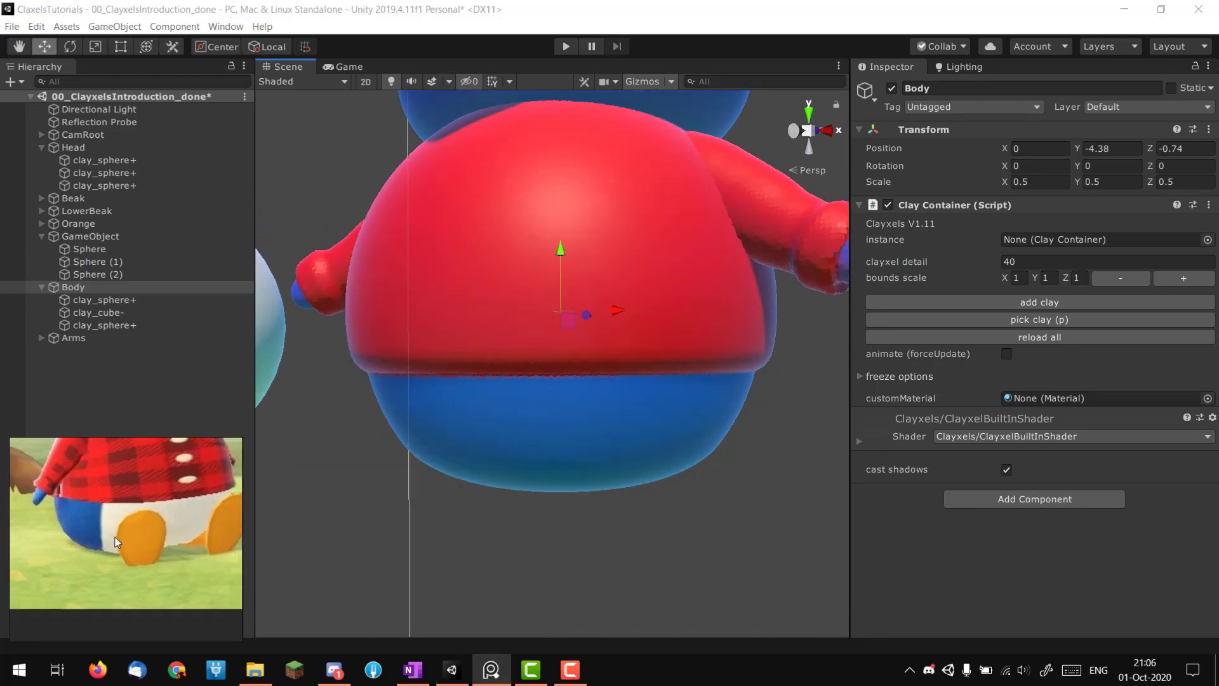
pyautogui.moveTo(194, 514); pyautogui.dragTo(170, 524, button='middle')
pyautogui.keyDown('alt'); pyautogui.moveTo(497, 445); pyautogui.dragTo(504, 455, button='middle'); pyautogui.keyUp('alt')
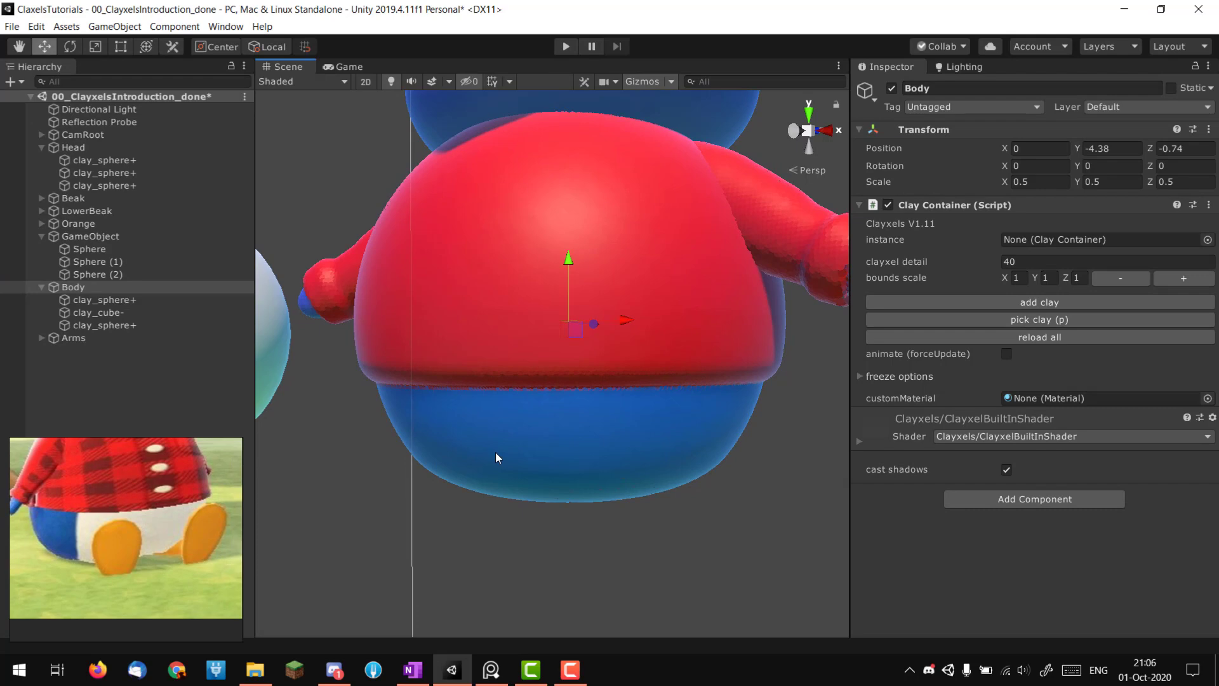
pyautogui.press('p')
pyautogui.click(519, 459)
pyautogui.keyDown('alt'); pyautogui.moveTo(639, 457); pyautogui.dragTo(603, 423); pyautogui.keyUp('alt')
# - Outline the belly patch on a screen capture of the lower body and discard the capture
pyautogui.press('Print')
pyautogui.moveTo(259, 156); pyautogui.dragTo(887, 623)
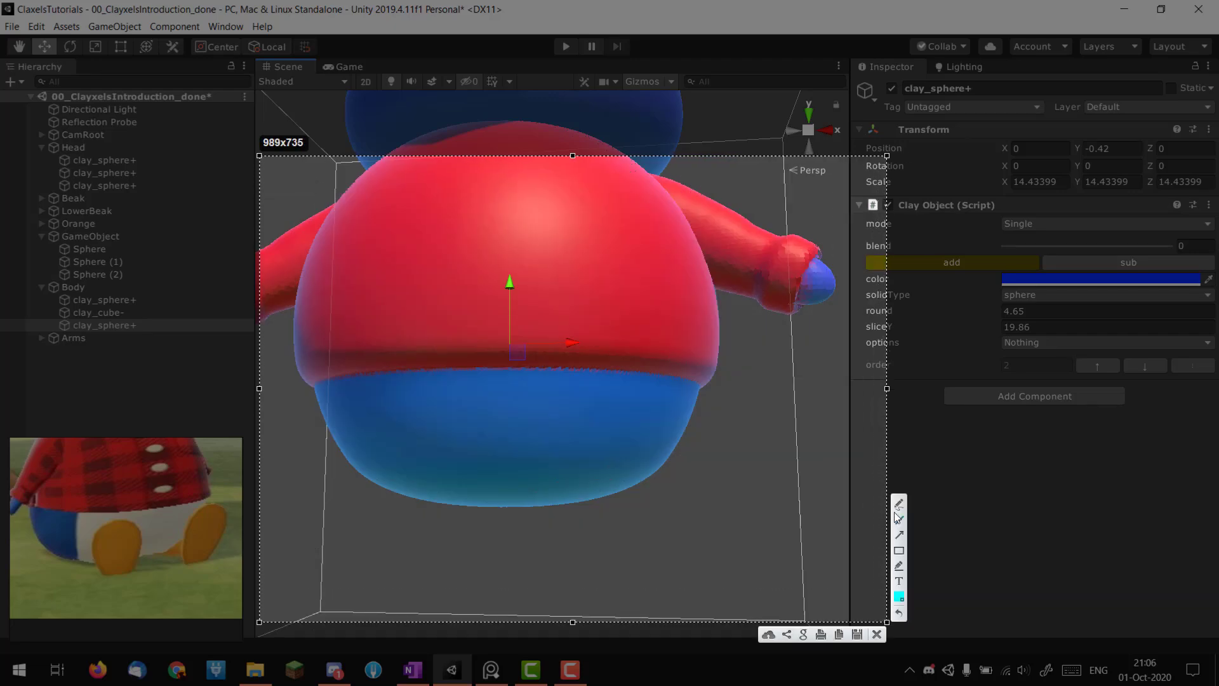
pyautogui.moveTo(370, 378); pyautogui.dragTo(370, 386)
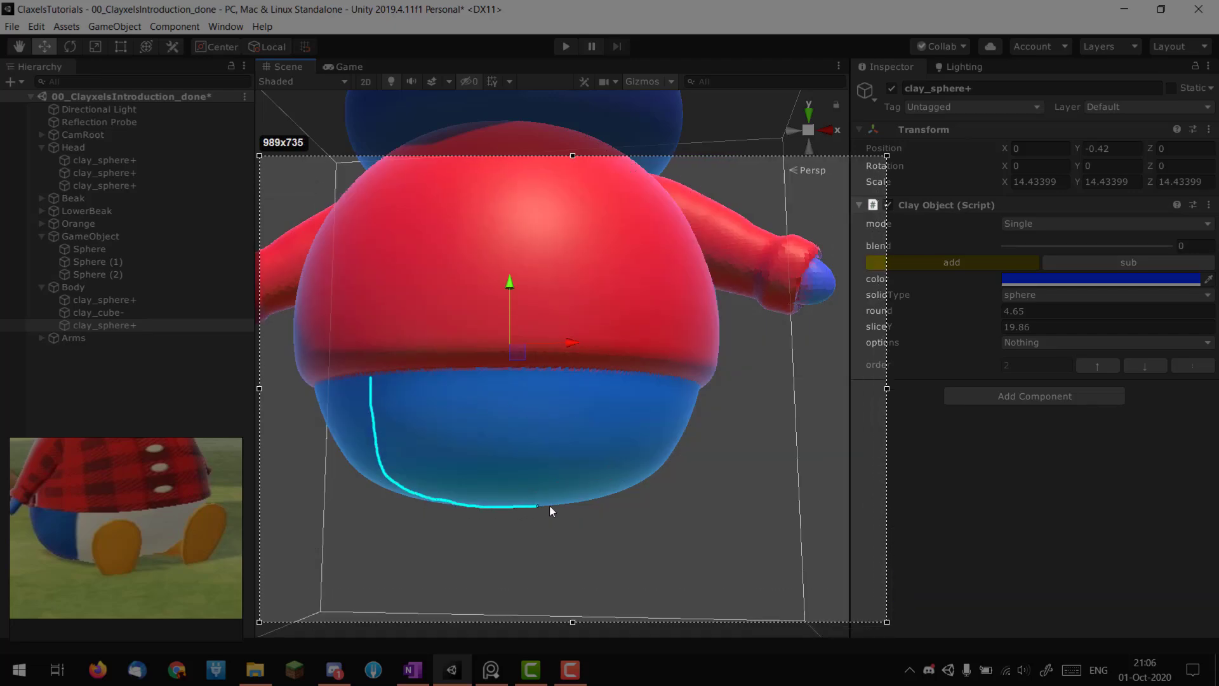
pyautogui.moveTo(370, 390); pyautogui.dragTo(370, 392)
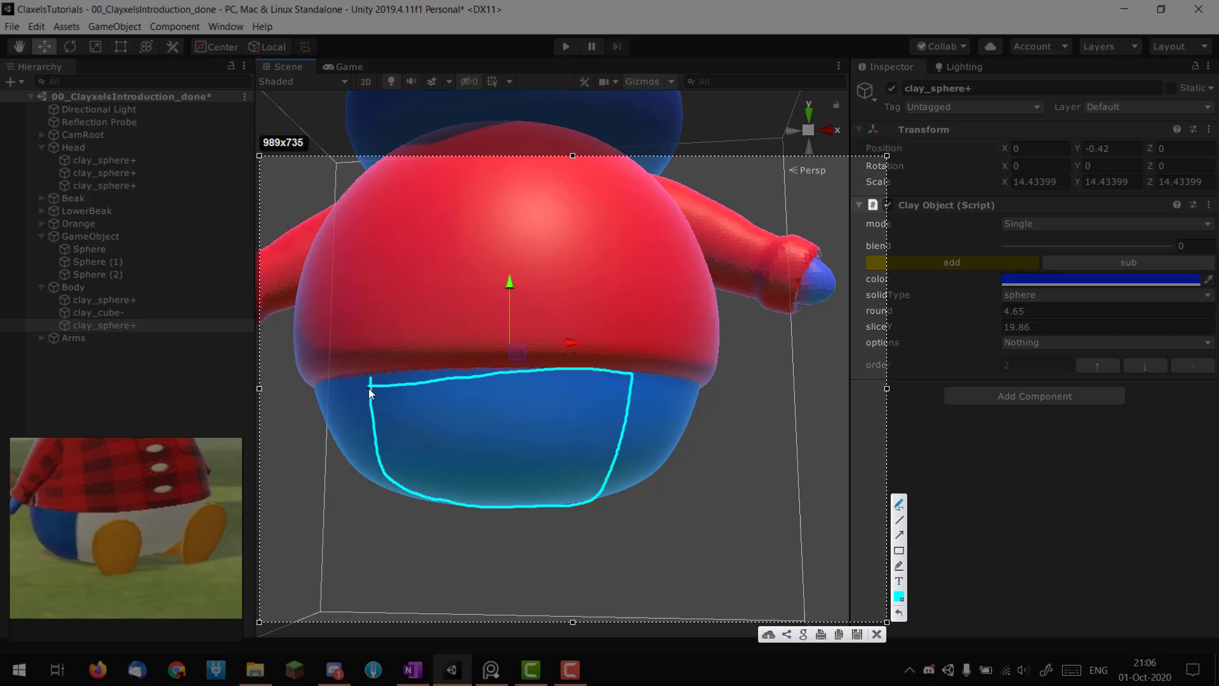
pyautogui.click(877, 635)
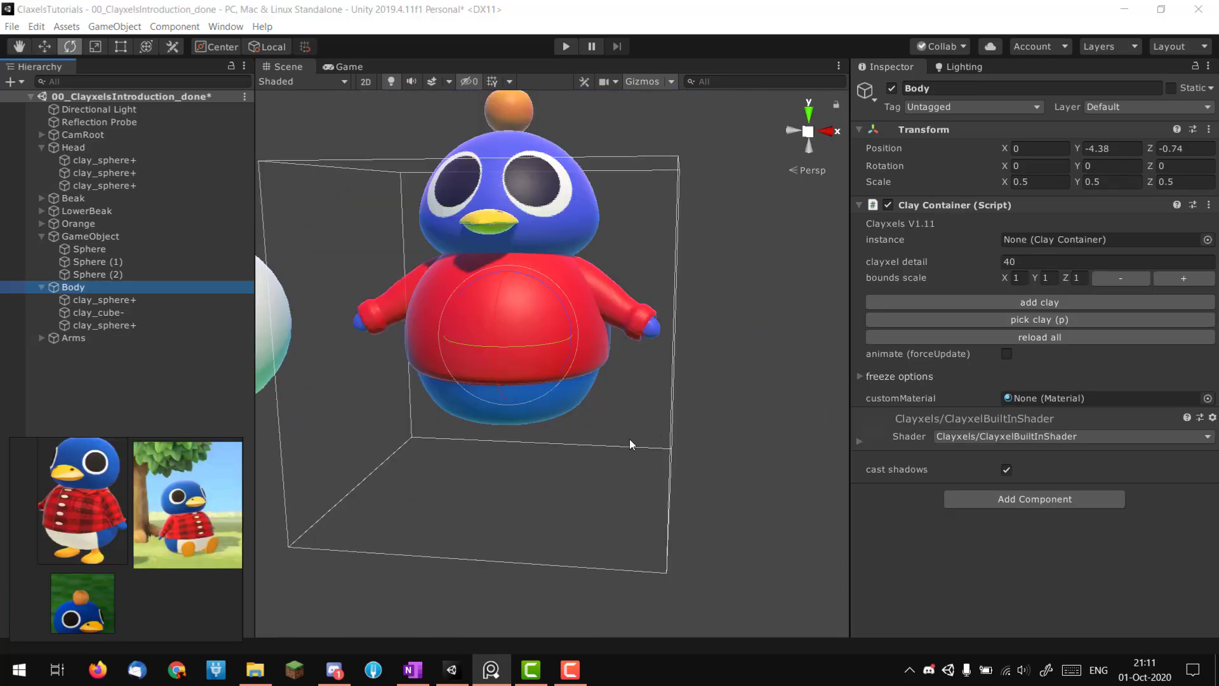
# - Add a clay cube to the Body container and move it to about 0, -4.79, -5.87 at the belly
pyautogui.scroll(5, 630, 445)
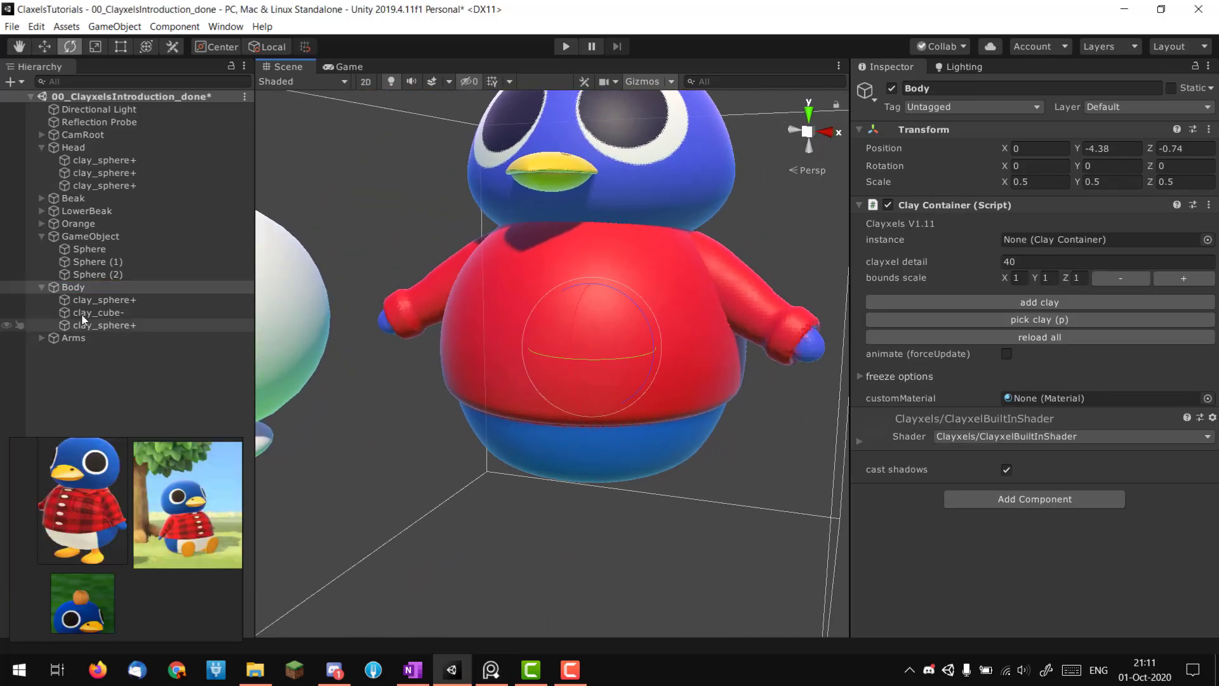
pyautogui.click(965, 302)
pyautogui.keyDown('alt'); pyautogui.moveTo(695, 387); pyautogui.dragTo(626, 310); pyautogui.keyUp('alt')
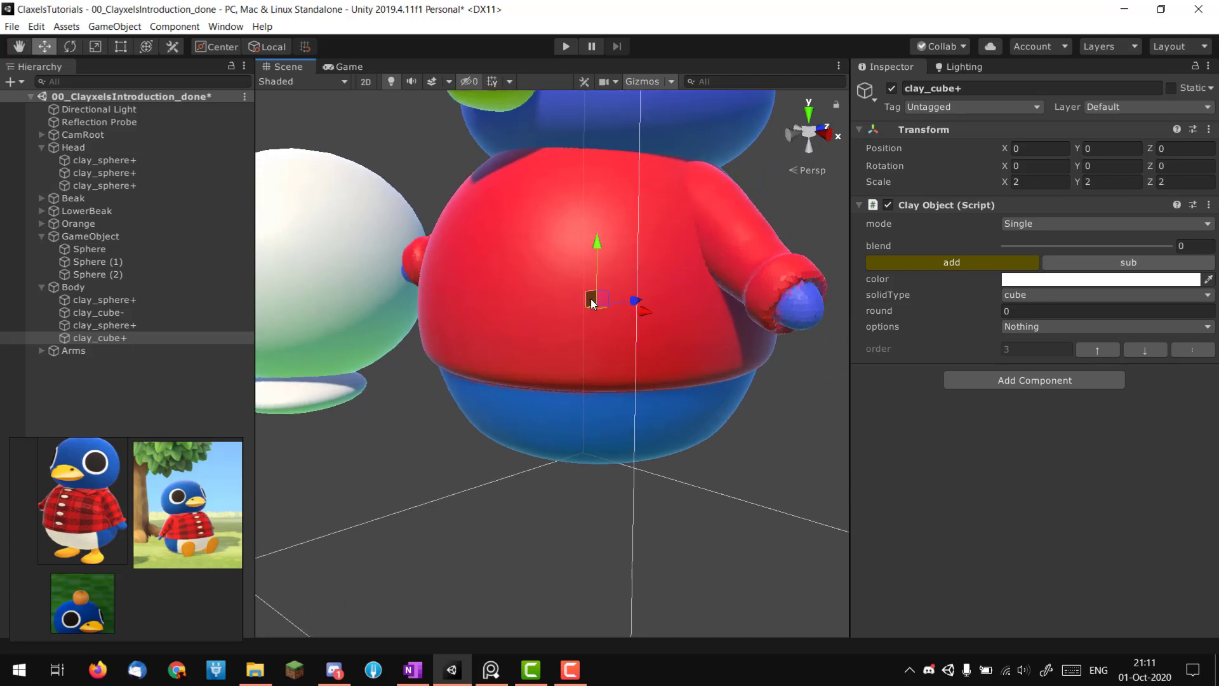
pyautogui.moveTo(523, 422); pyautogui.dragTo(428, 401)
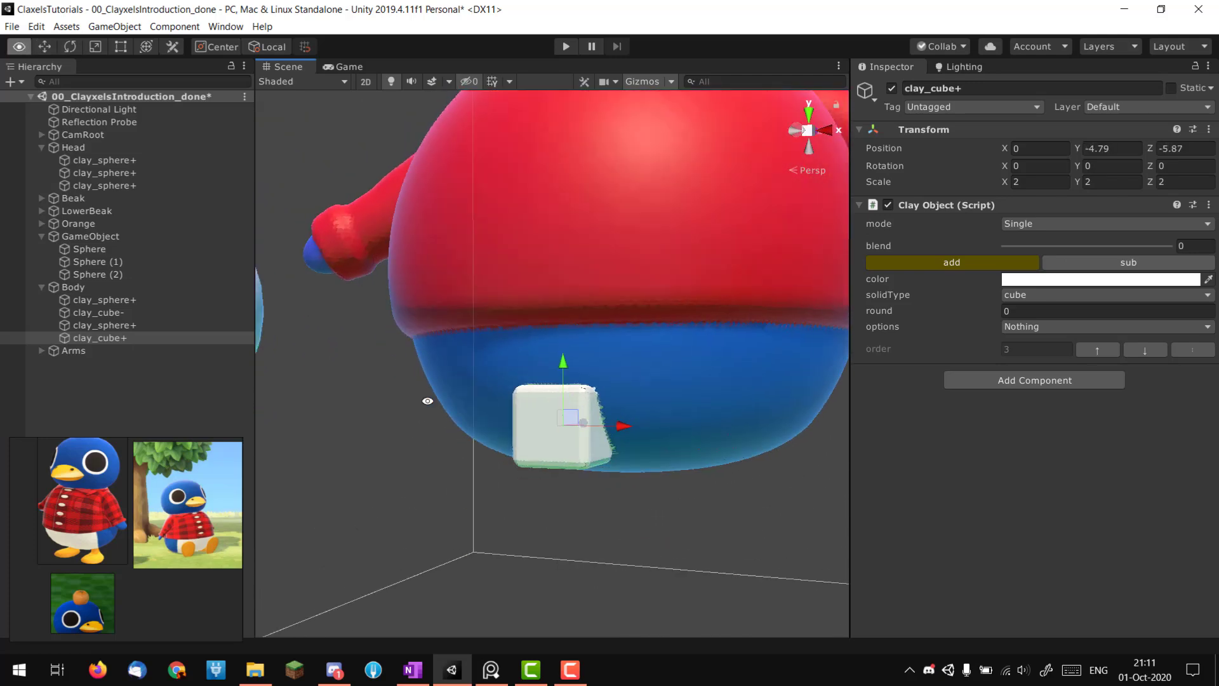
# - Turn the white cube into a painter object and set its blend to about 2.8
pyautogui.click(1083, 327)
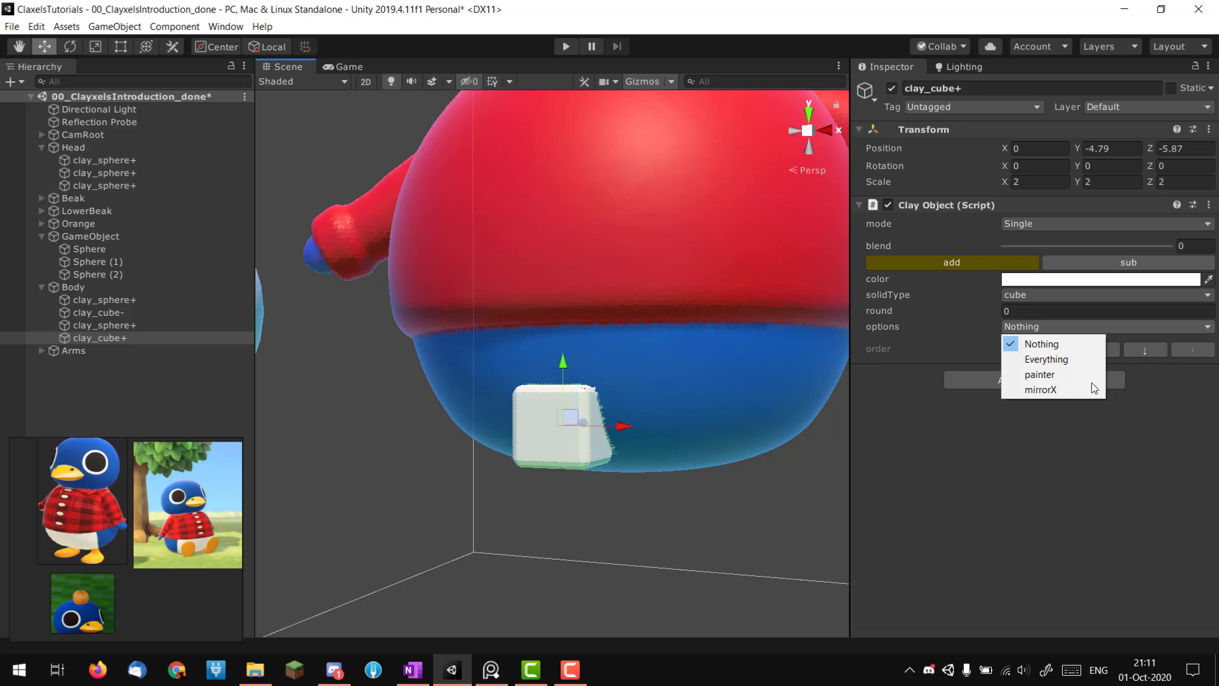
pyautogui.click(1068, 376)
pyautogui.keyDown('alt'); pyautogui.moveTo(581, 444); pyautogui.dragTo(803, 386); pyautogui.keyUp('alt')
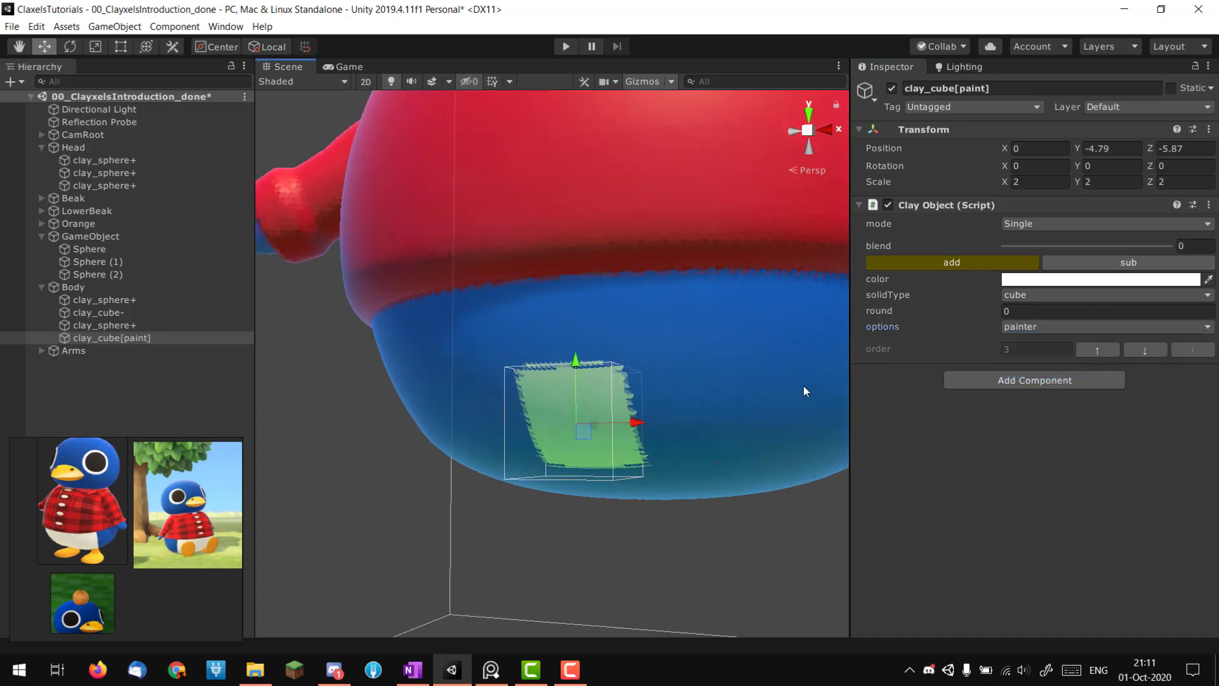
pyautogui.moveTo(1021, 245); pyautogui.dragTo(1010, 246)
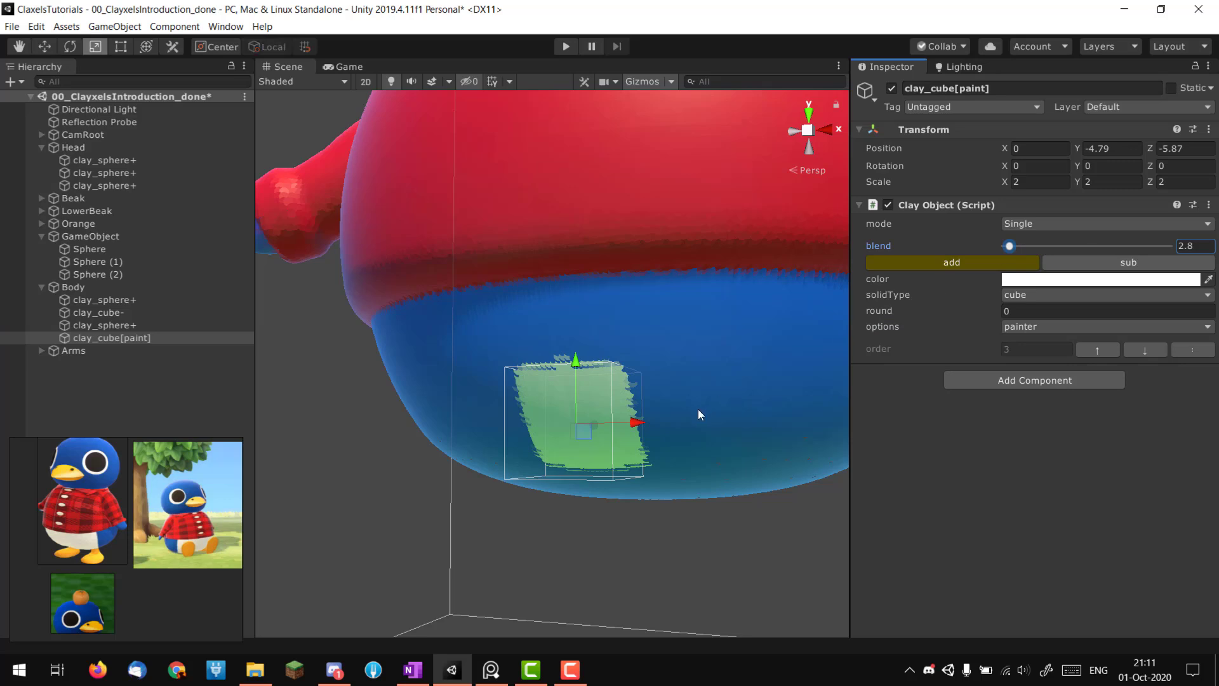
# - Scale the painter cube to about 6.5 wide and 4.74 high, and enlarge the belly in the reference image
pyautogui.moveTo(637, 423)
pyautogui.mouseDown()
pyautogui.moveTo(781, 422)
pyautogui.moveTo(525, 389)
pyautogui.mouseUp()
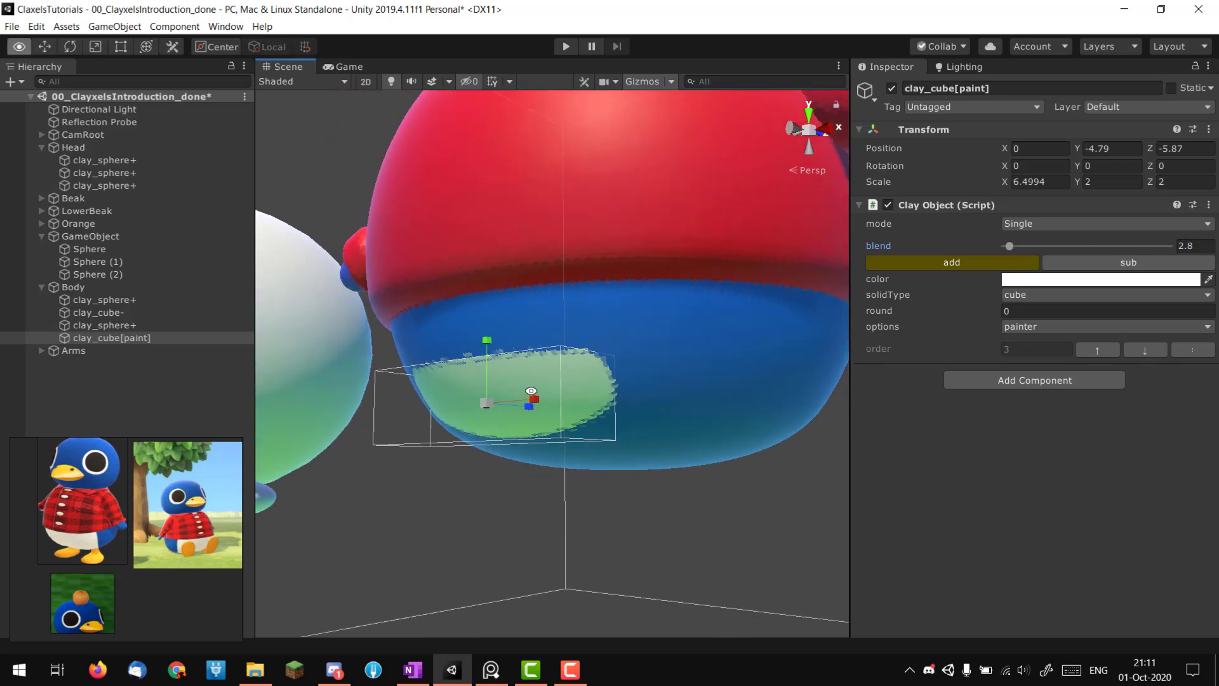
pyautogui.moveTo(486, 315); pyautogui.dragTo(487, 267)
pyautogui.scroll(2, 191, 482)
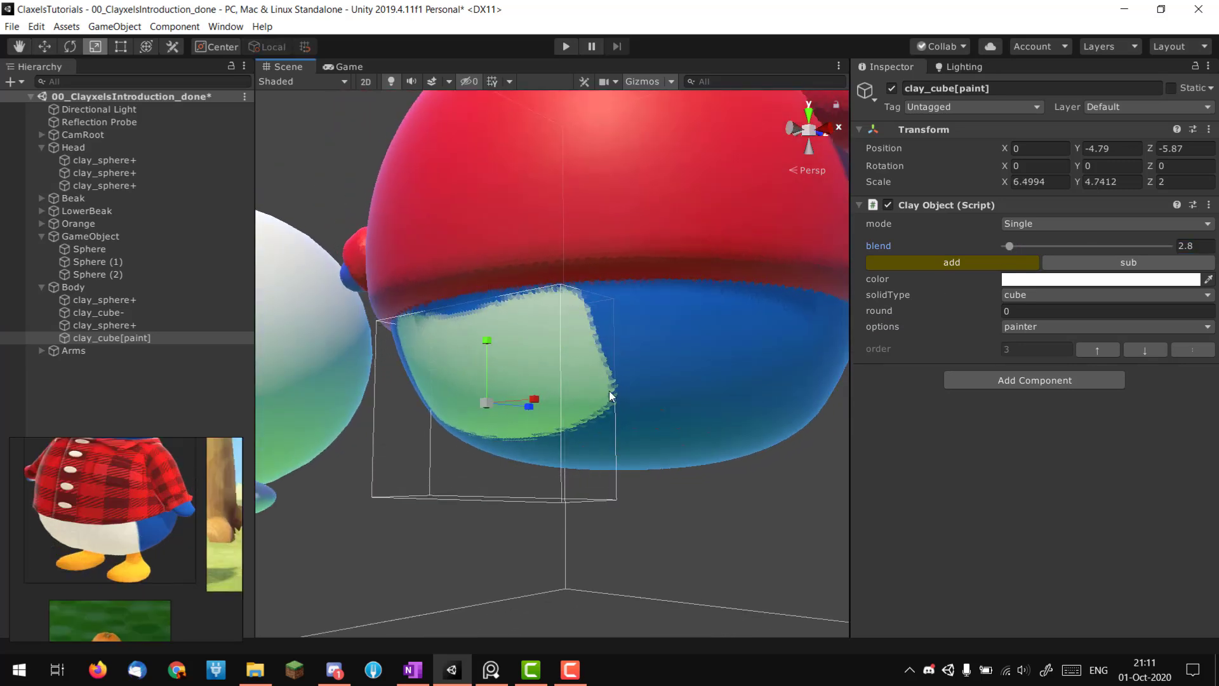
# - Stretch the painter cube's depth to about 9 and move it to about 0, -4.64, -4.55
pyautogui.moveTo(608, 390)
pyautogui.keyDown('alt'); pyautogui.mouseDown()
pyautogui.moveTo(451, 421)
pyautogui.moveTo(367, 415)
pyautogui.mouseUp(); pyautogui.keyUp('alt')
pyautogui.keyDown('alt'); pyautogui.moveTo(367, 416); pyautogui.dragTo(388, 387); pyautogui.keyUp('alt')
pyautogui.scroll(-5, 394, 377)
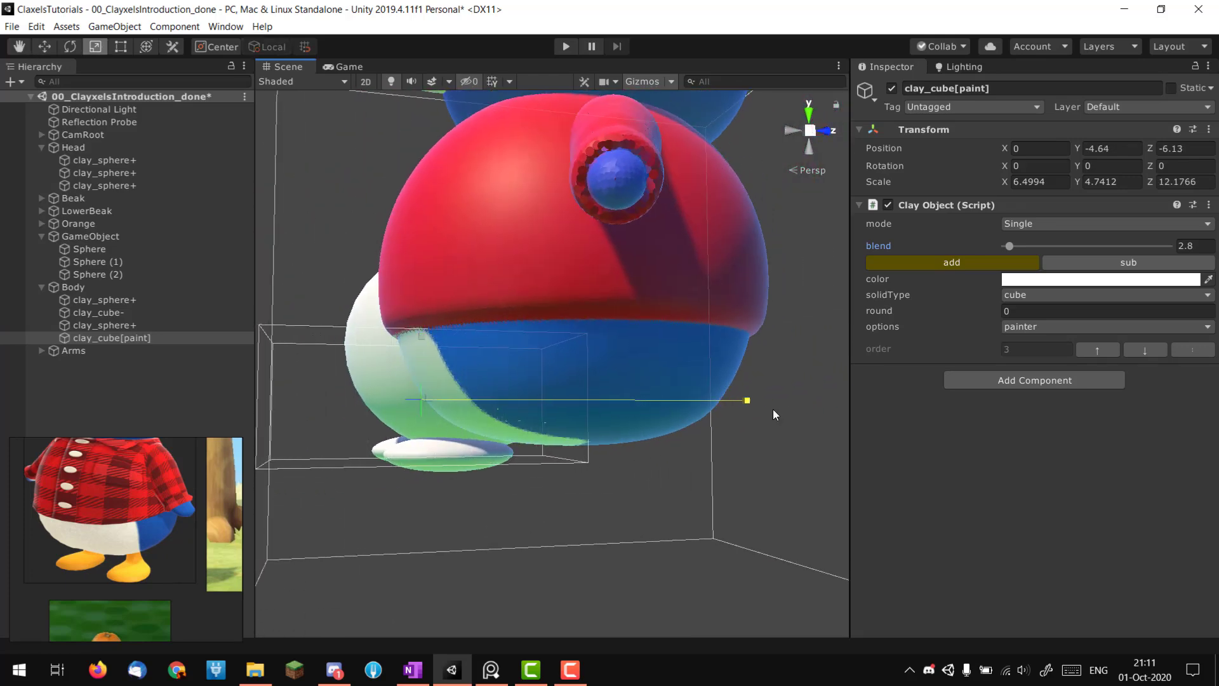
pyautogui.moveTo(773, 414); pyautogui.dragTo(685, 414)
pyautogui.press('w')
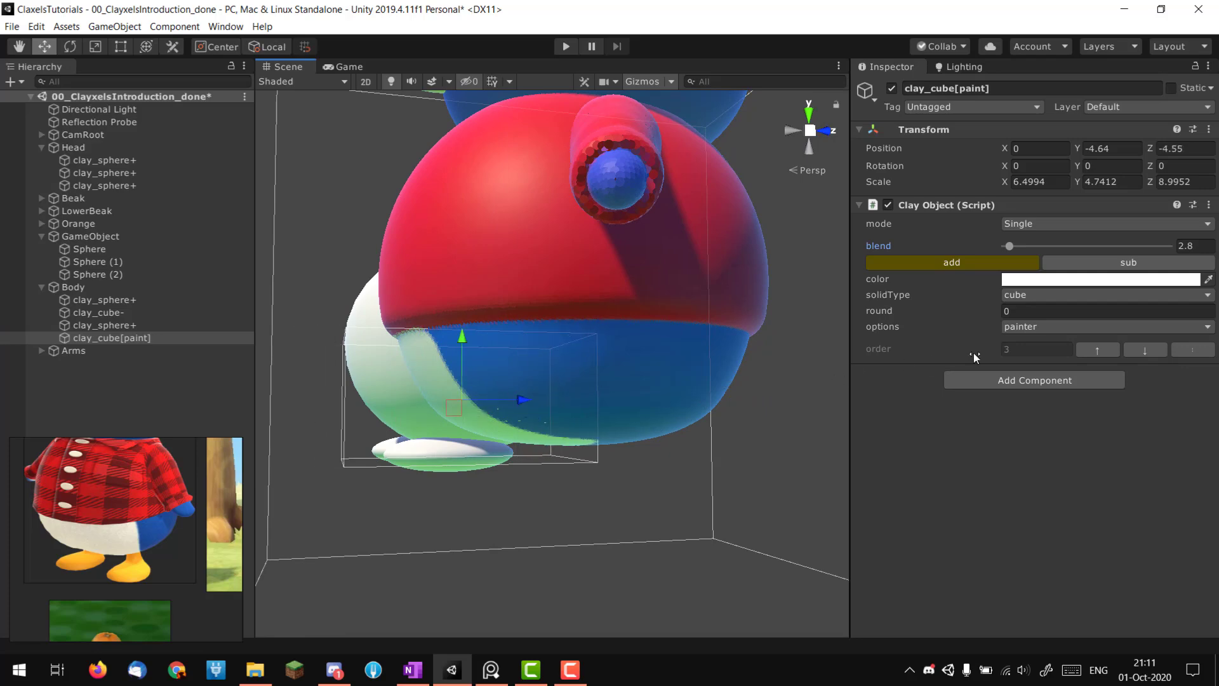
# - Set the cube's options to Nothing to inspect it as solid clay under the body, and switch it back to painter
pyautogui.click(1023, 327)
pyautogui.click(1047, 343)
pyautogui.keyDown('alt'); pyautogui.moveTo(445, 406); pyautogui.dragTo(844, 409); pyautogui.keyUp('alt')
pyautogui.keyDown('alt'); pyautogui.moveTo(934, 371); pyautogui.dragTo(488, 429); pyautogui.keyUp('alt')
pyautogui.keyDown('alt'); pyautogui.moveTo(540, 435); pyautogui.dragTo(456, 422); pyautogui.keyUp('alt')
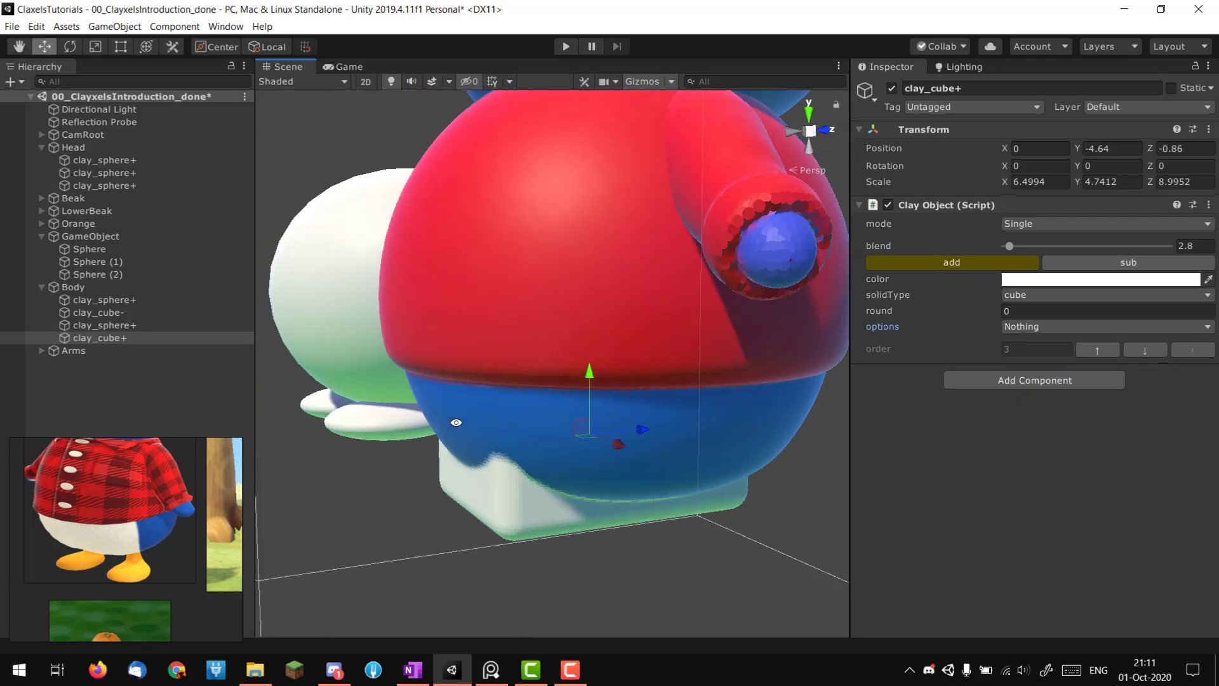
pyautogui.keyDown('alt'); pyautogui.moveTo(684, 403); pyautogui.dragTo(733, 384); pyautogui.keyUp('alt')
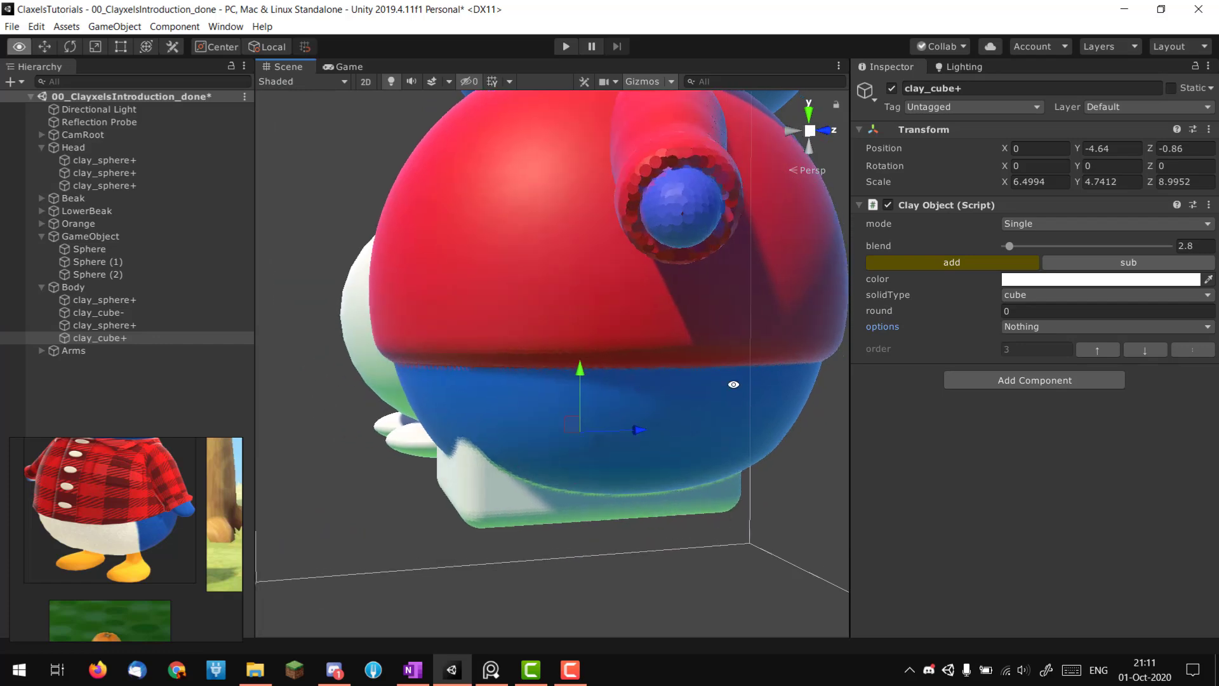
pyautogui.click(1042, 329)
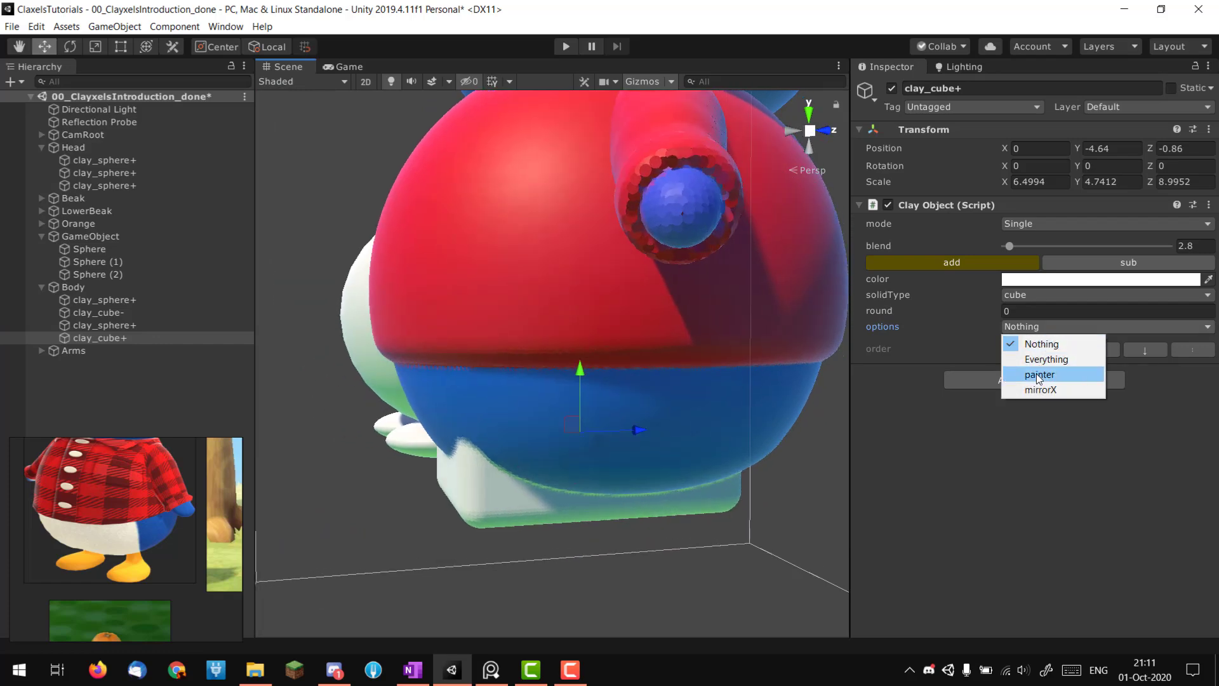
pyautogui.click(1038, 375)
# - Reduce the painter cube's depth to about 8.37 and move it to about 0, -4.39, -2.87 to meet the sweater hem
pyautogui.press('r')
pyautogui.moveTo(628, 405)
pyautogui.mouseDown()
pyautogui.moveTo(650, 414)
pyautogui.moveTo(359, 433)
pyautogui.moveTo(547, 436)
pyautogui.moveTo(572, 414)
pyautogui.moveTo(635, 439)
pyautogui.moveTo(562, 422)
pyautogui.moveTo(455, 422)
pyautogui.moveTo(860, 430)
pyautogui.moveTo(32, 471)
pyautogui.moveTo(495, 381)
pyautogui.mouseUp()
pyautogui.press('w')
pyautogui.scroll(-5, 551, 423)
pyautogui.keyDown('alt'); pyautogui.moveTo(495, 381); pyautogui.dragTo(955, 318, button='right'); pyautogui.keyUp('alt')
pyautogui.keyDown('alt'); pyautogui.moveTo(483, 355); pyautogui.dragTo(637, 343, button='right'); pyautogui.keyUp('alt')
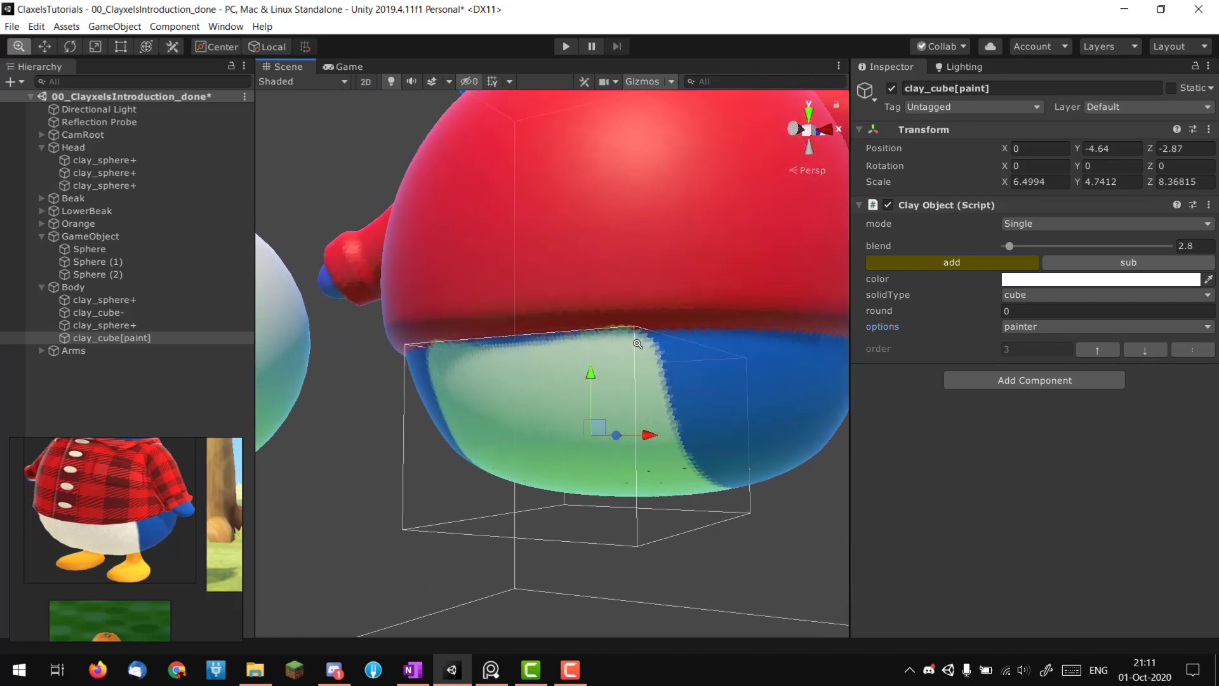
pyautogui.moveTo(585, 384); pyautogui.dragTo(585, 372)
pyautogui.keyDown('alt'); pyautogui.moveTo(584, 373); pyautogui.dragTo(562, 311); pyautogui.keyUp('alt')
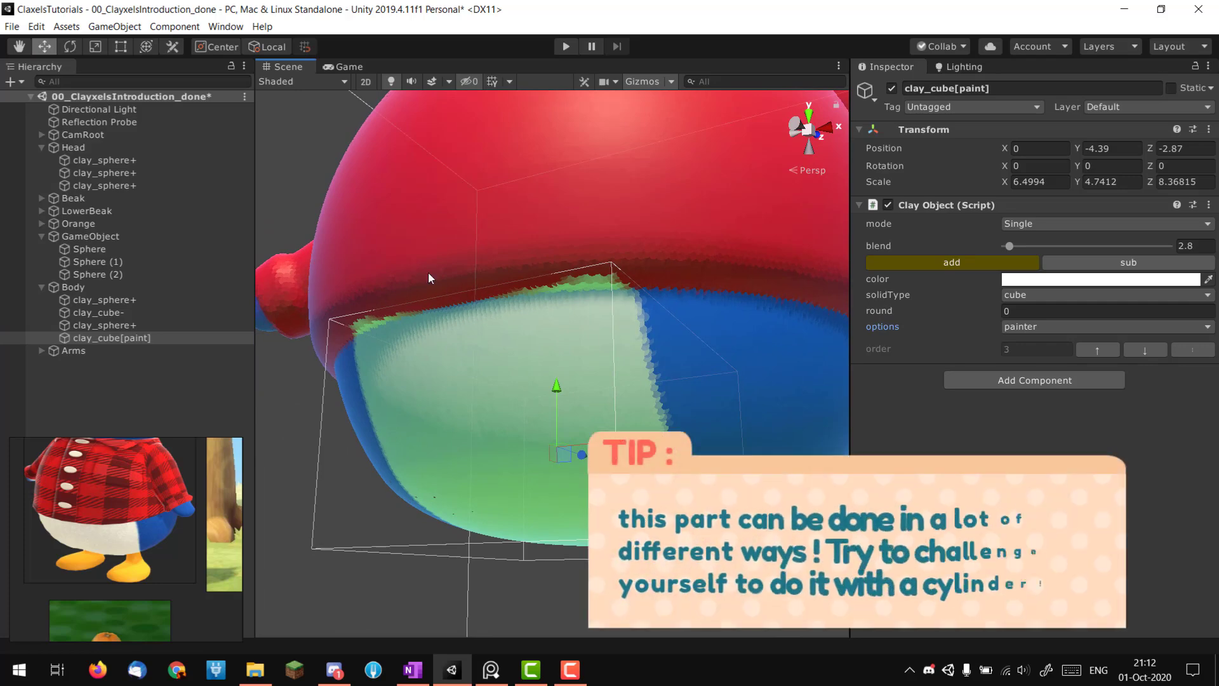
# - Widen the painter cube to about 7.32, try blend 100, and set the blend to about 13.5
pyautogui.keyDown('alt'); pyautogui.moveTo(699, 310); pyautogui.dragTo(489, 362, button='right'); pyautogui.keyUp('alt')
pyautogui.keyDown('alt'); pyautogui.moveTo(489, 362); pyautogui.dragTo(647, 428); pyautogui.keyUp('alt')
pyautogui.press('r')
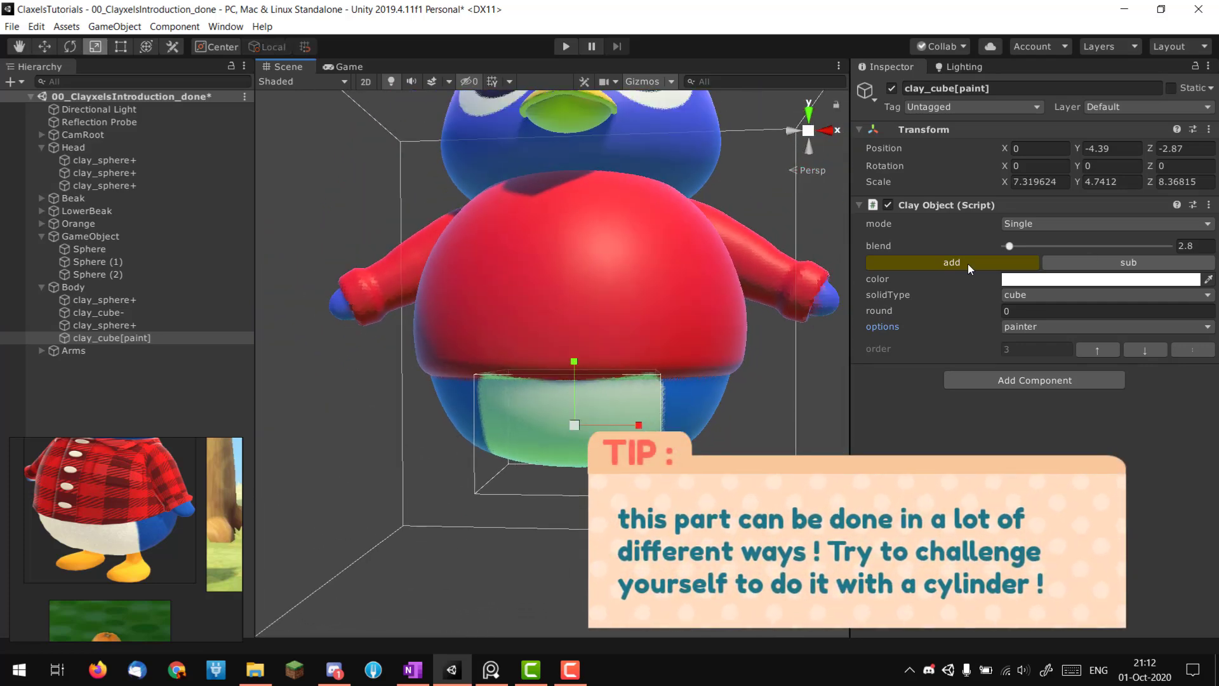
pyautogui.moveTo(1011, 246); pyautogui.dragTo(1198, 269)
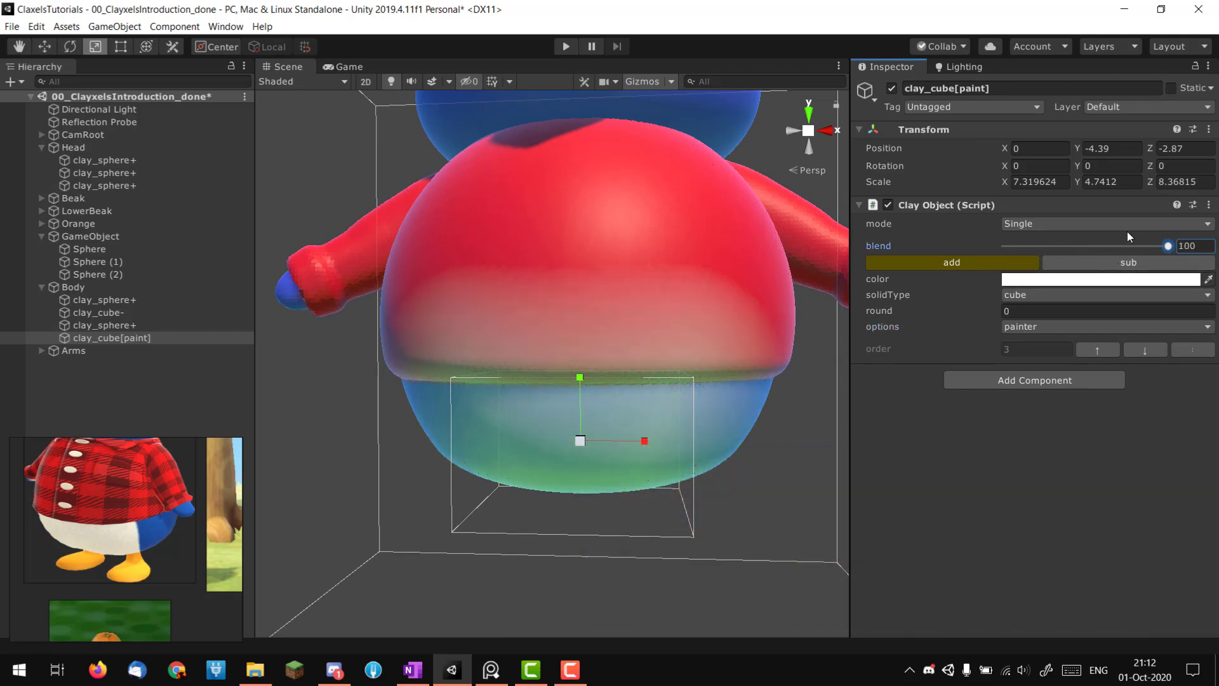
pyautogui.moveTo(1128, 246); pyautogui.dragTo(1029, 251)
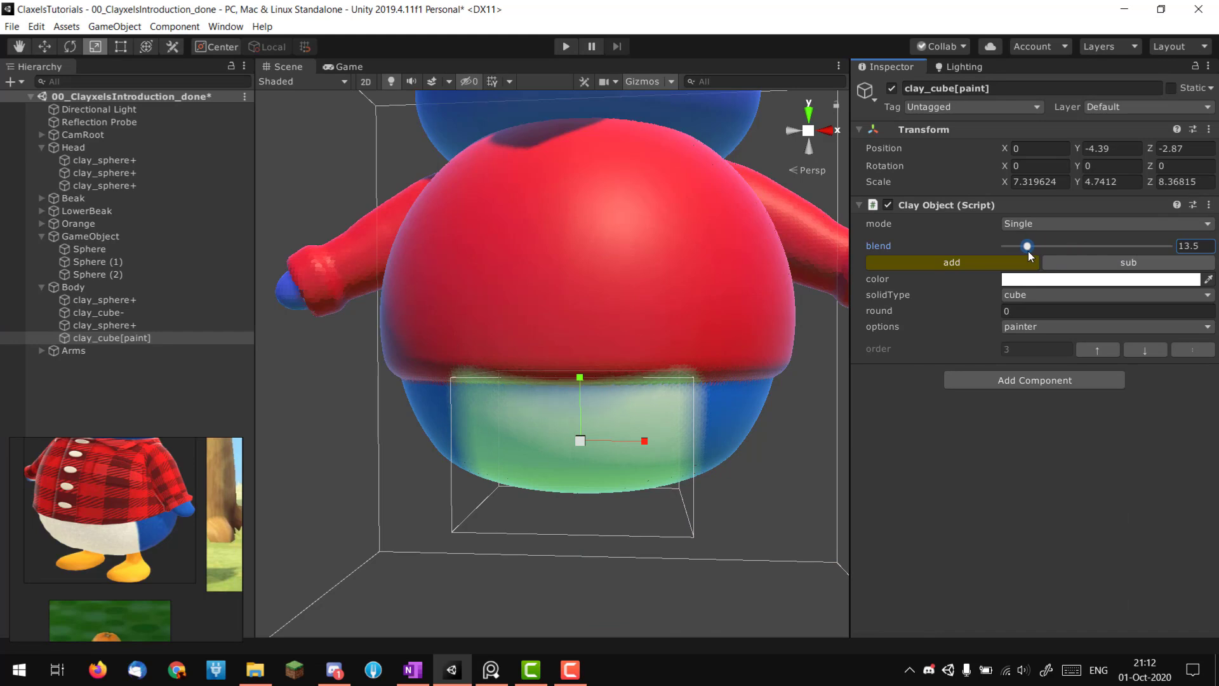
# - Set the Body container's clayxel detail to 50 and check the painted belly's edge up close
pyautogui.click(563, 329)
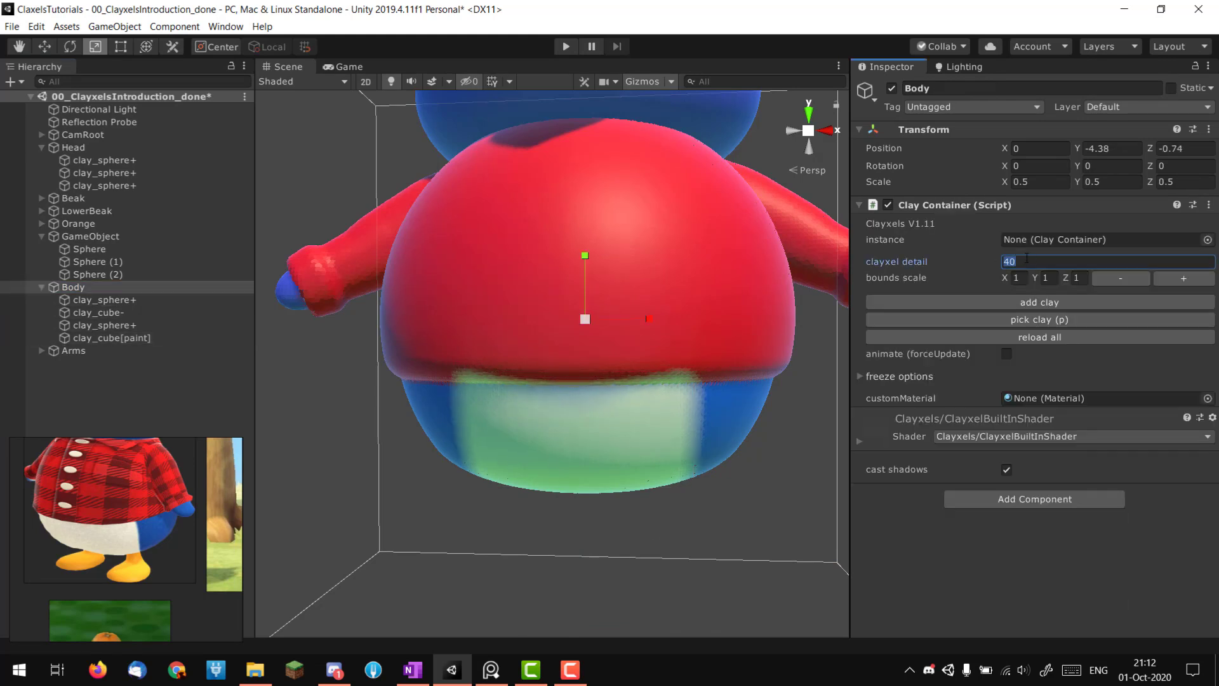
pyautogui.write('50')
pyautogui.keyDown('alt'); pyautogui.moveTo(720, 418); pyautogui.dragTo(611, 395); pyautogui.keyUp('alt')
pyautogui.scroll(3, 610, 395)
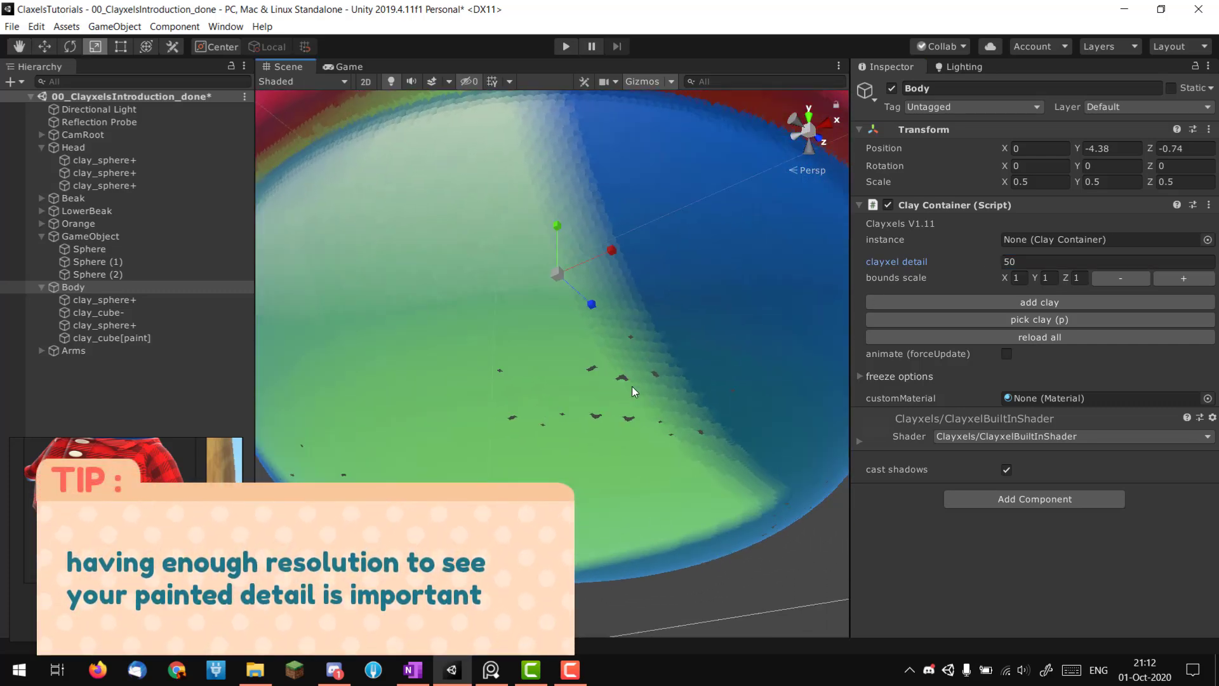
pyautogui.scroll(-4, 570, 396)
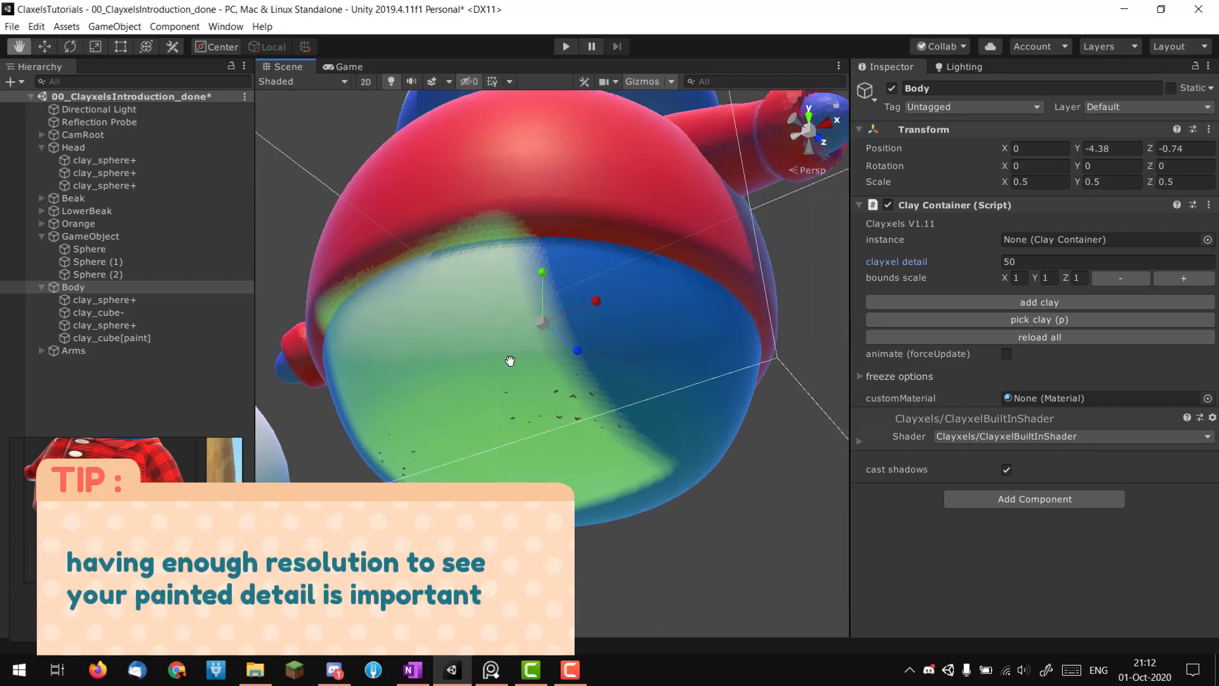
pyautogui.moveTo(510, 361); pyautogui.dragTo(496, 385, button='middle')
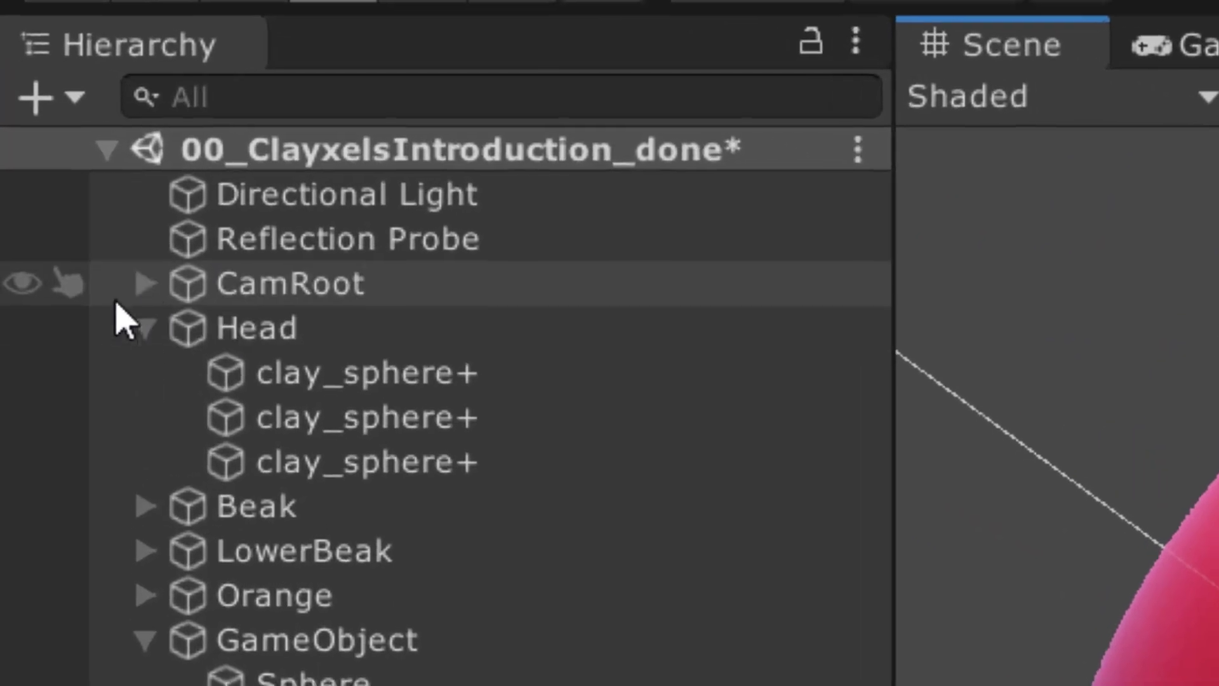
# - Expand CamRoot and set the Main Camera's rendering path to Deferred
pyautogui.click(42, 135)
pyautogui.click(280, 332)
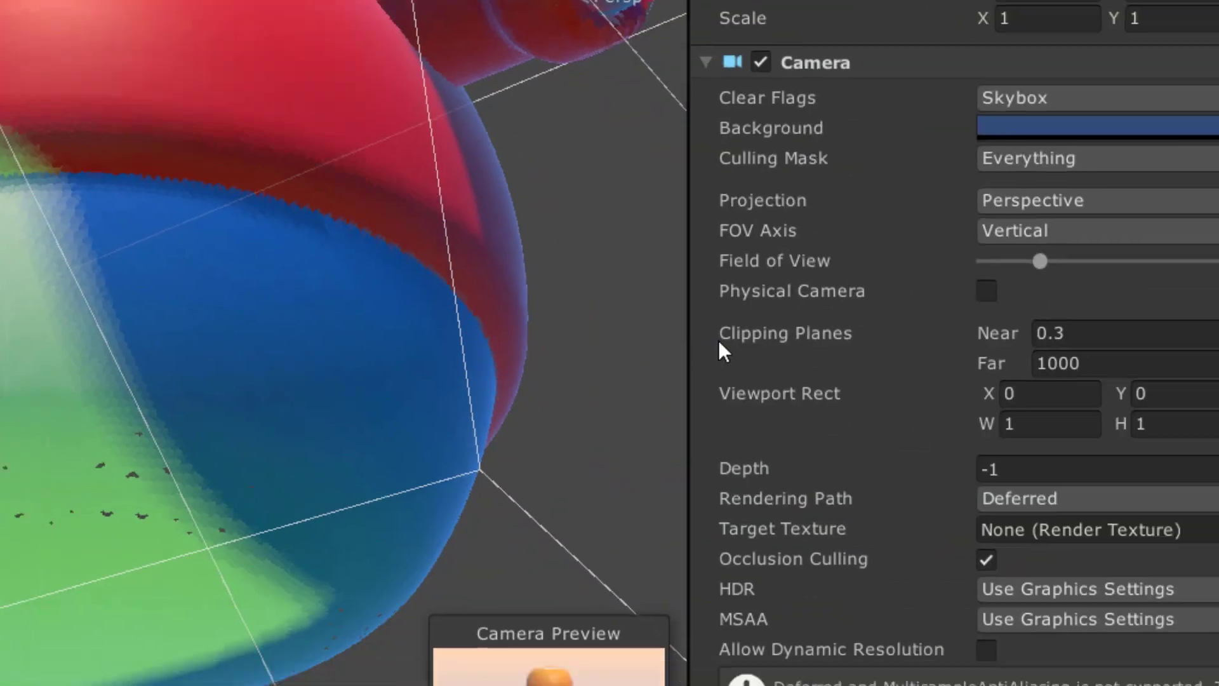
pyautogui.scroll(-6, 719, 341)
pyautogui.scroll(6, 734, 316)
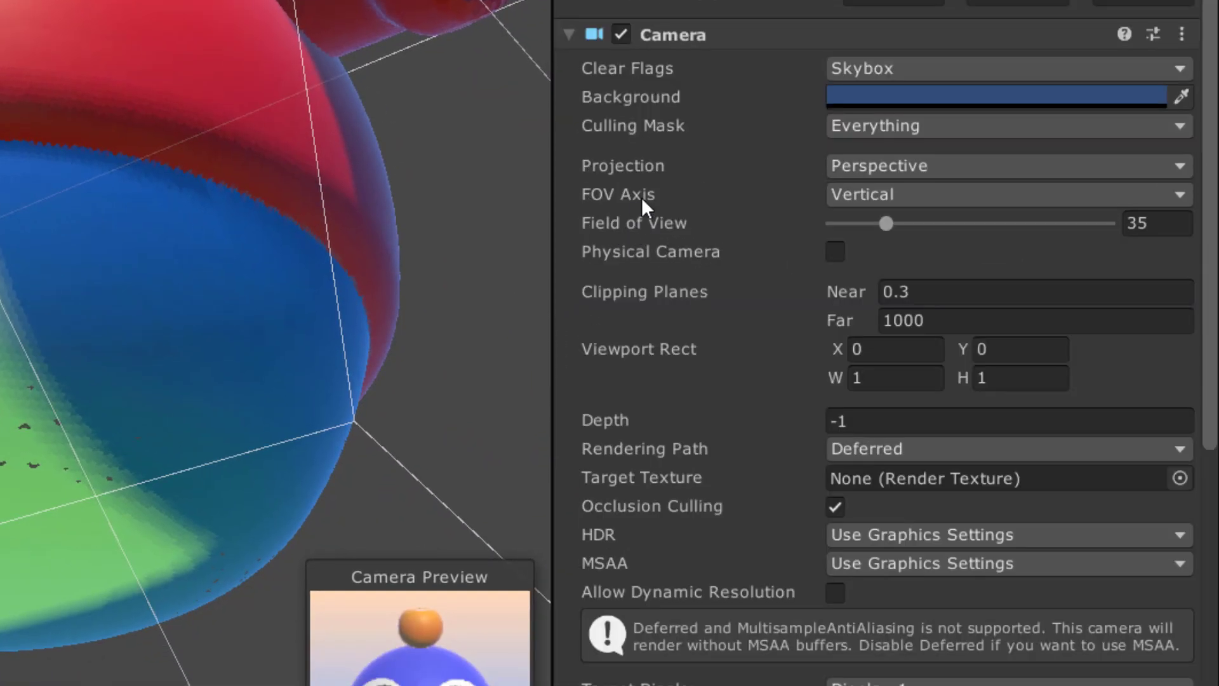
pyautogui.click(951, 450)
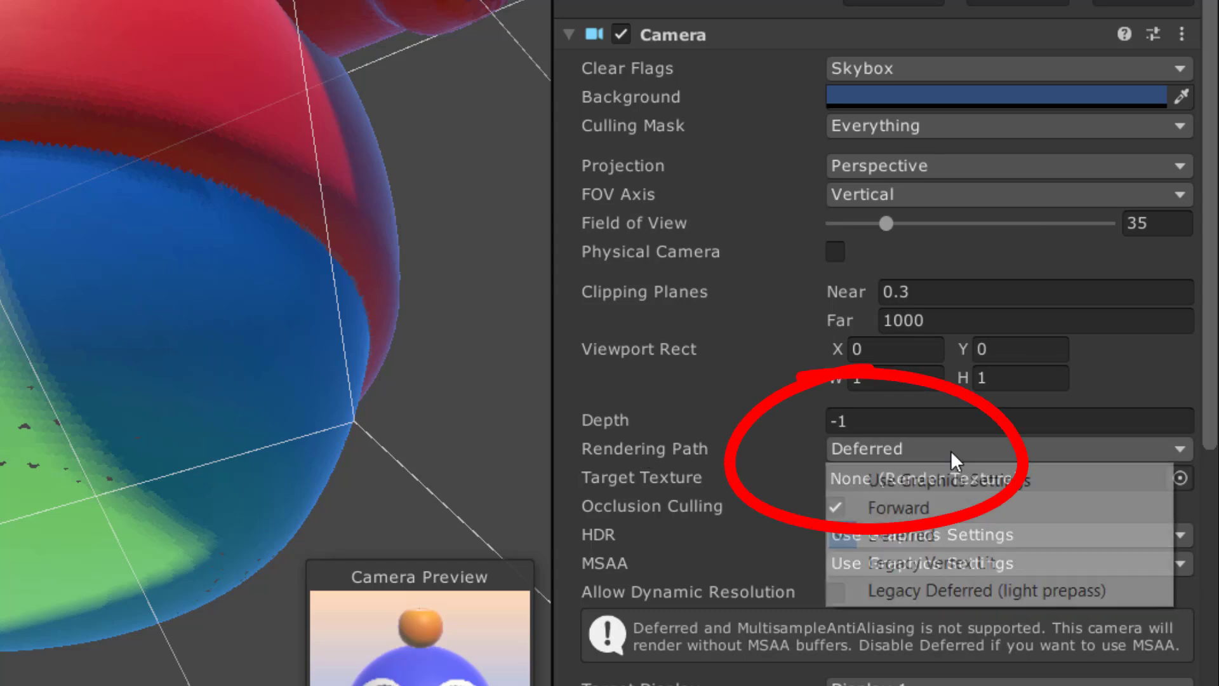
pyautogui.click(919, 536)
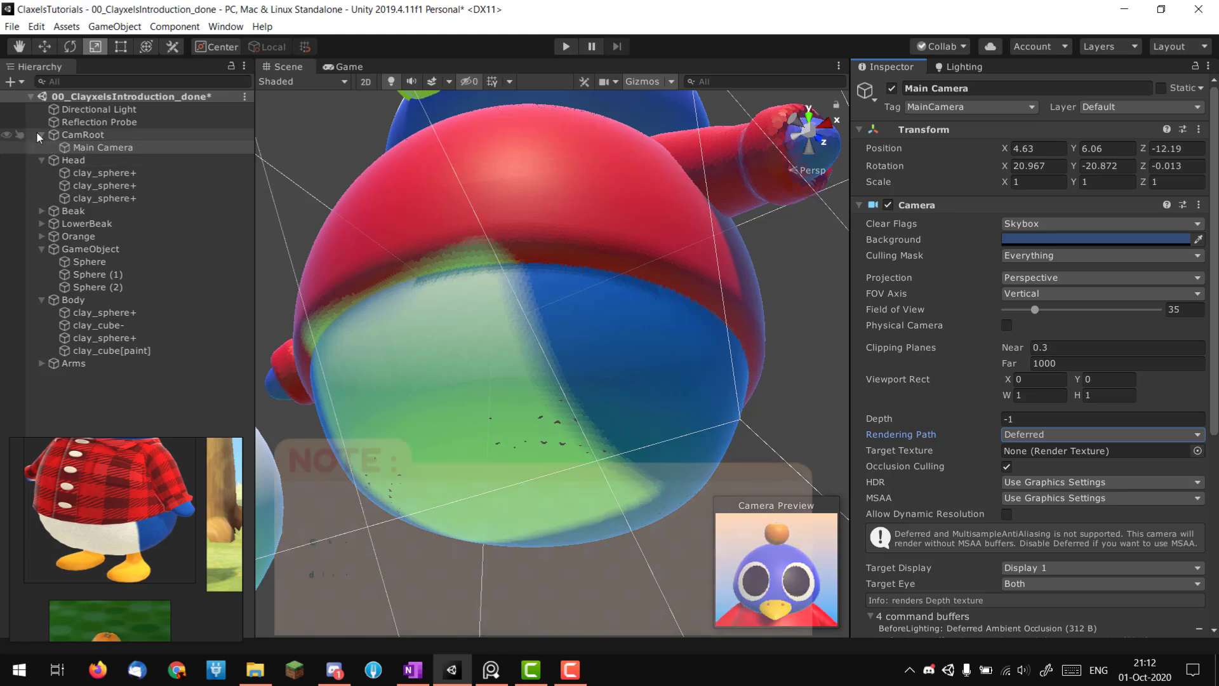
# - Collapse the CamRoot hierarchy and select the Body's painter cube again
pyautogui.click(40, 134)
pyautogui.click(99, 312)
pyautogui.click(73, 287)
pyautogui.keyDown('alt'); pyautogui.moveTo(495, 261); pyautogui.dragTo(489, 210); pyautogui.keyUp('alt')
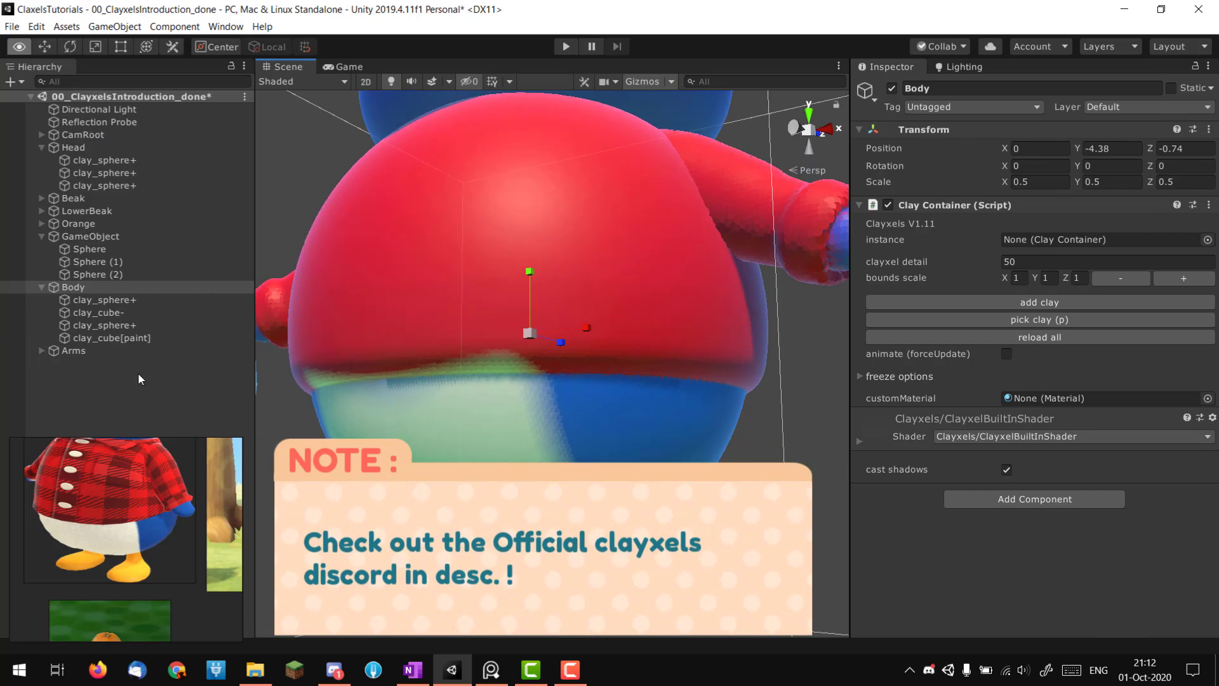
pyautogui.click(111, 338)
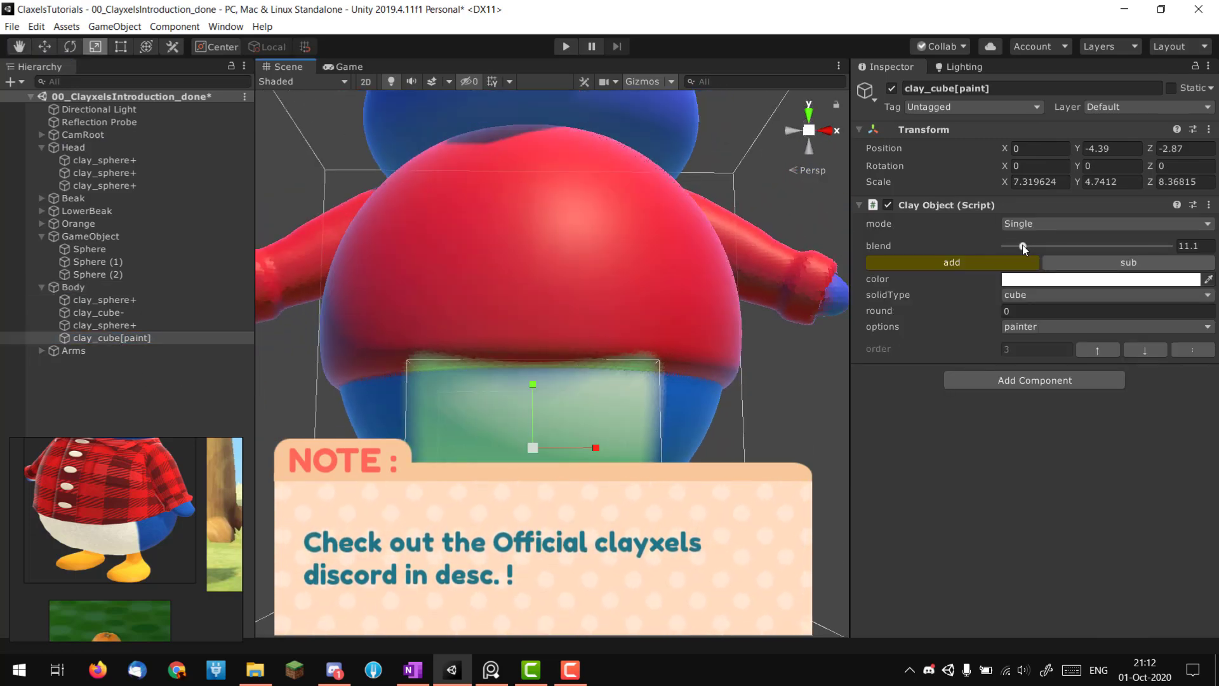
# - Lower the painter cube's blend to about 2.8 and check the belly's edge up close
pyautogui.moveTo(1022, 245); pyautogui.dragTo(1009, 250)
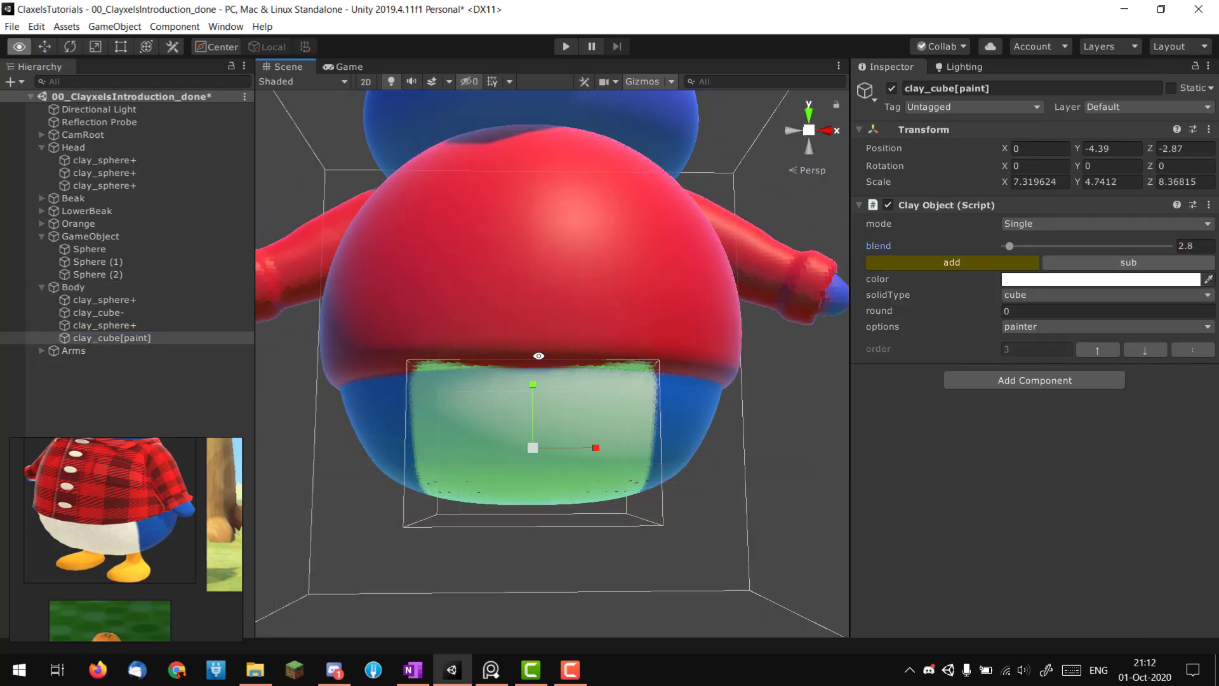
pyautogui.keyDown('alt'); pyautogui.moveTo(539, 356); pyautogui.dragTo(533, 386, button='right'); pyautogui.keyUp('alt')
pyautogui.scroll(3, 476, 389)
pyautogui.moveTo(476, 388)
pyautogui.keyDown('alt'); pyautogui.mouseDown()
pyautogui.moveTo(564, 365)
pyautogui.moveTo(718, 374)
pyautogui.mouseUp(); pyautogui.keyUp('alt')
pyautogui.keyDown('alt'); pyautogui.moveTo(608, 381); pyautogui.dragTo(547, 245); pyautogui.keyUp('alt')
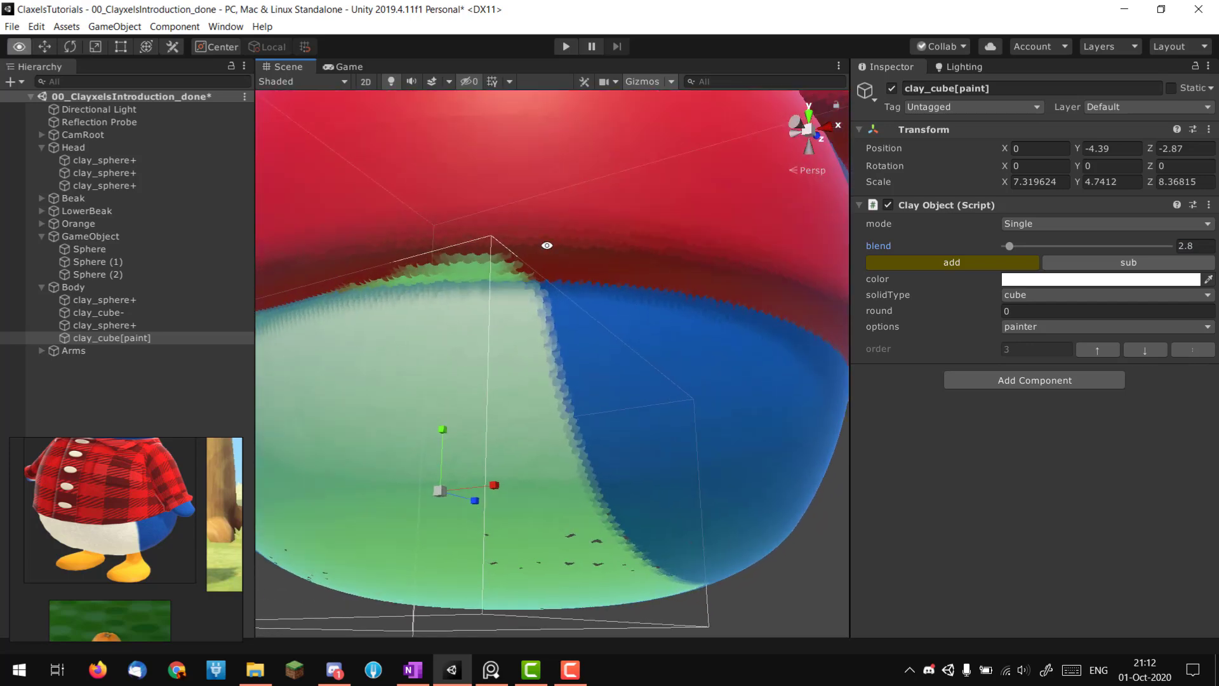
pyautogui.keyDown('alt'); pyautogui.moveTo(606, 302); pyautogui.dragTo(439, 360, button='right'); pyautogui.keyUp('alt')
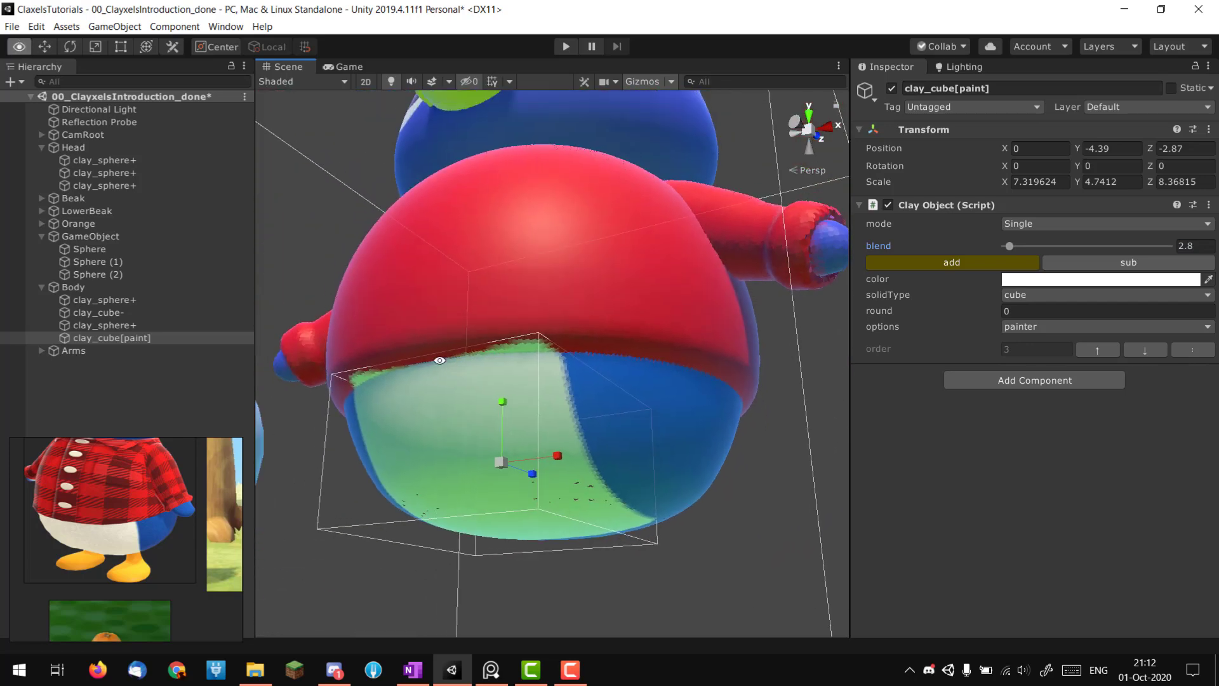
# - Duplicate the Body's red sphere and raise the copy to Y 0.38
pyautogui.click(108, 301)
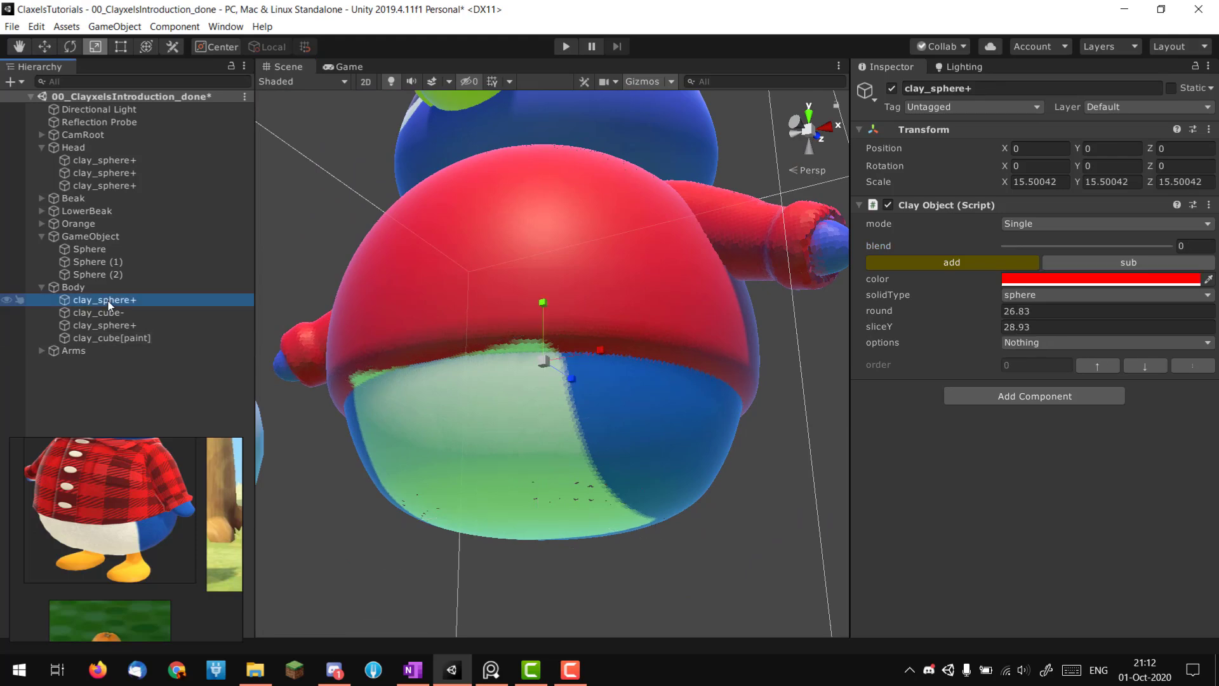
pyautogui.hotkey('ctrl', 'd')
pyautogui.press('f')
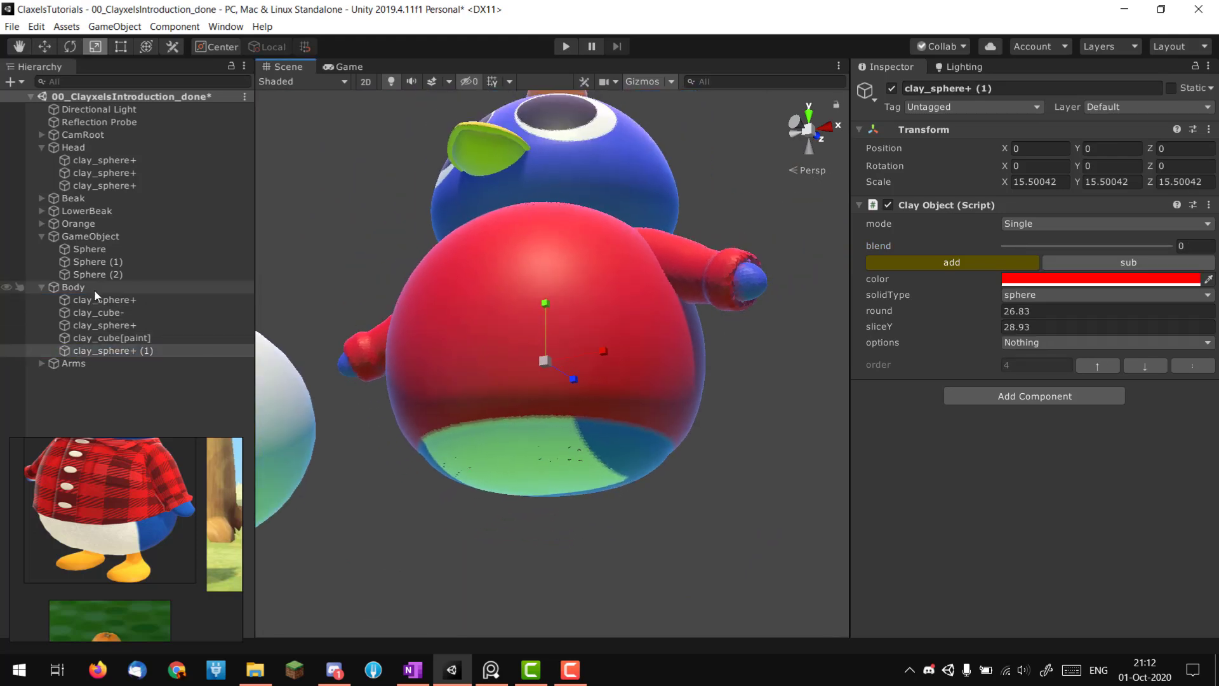
pyautogui.press('w')
pyautogui.moveTo(522, 500); pyautogui.dragTo(504, 304)
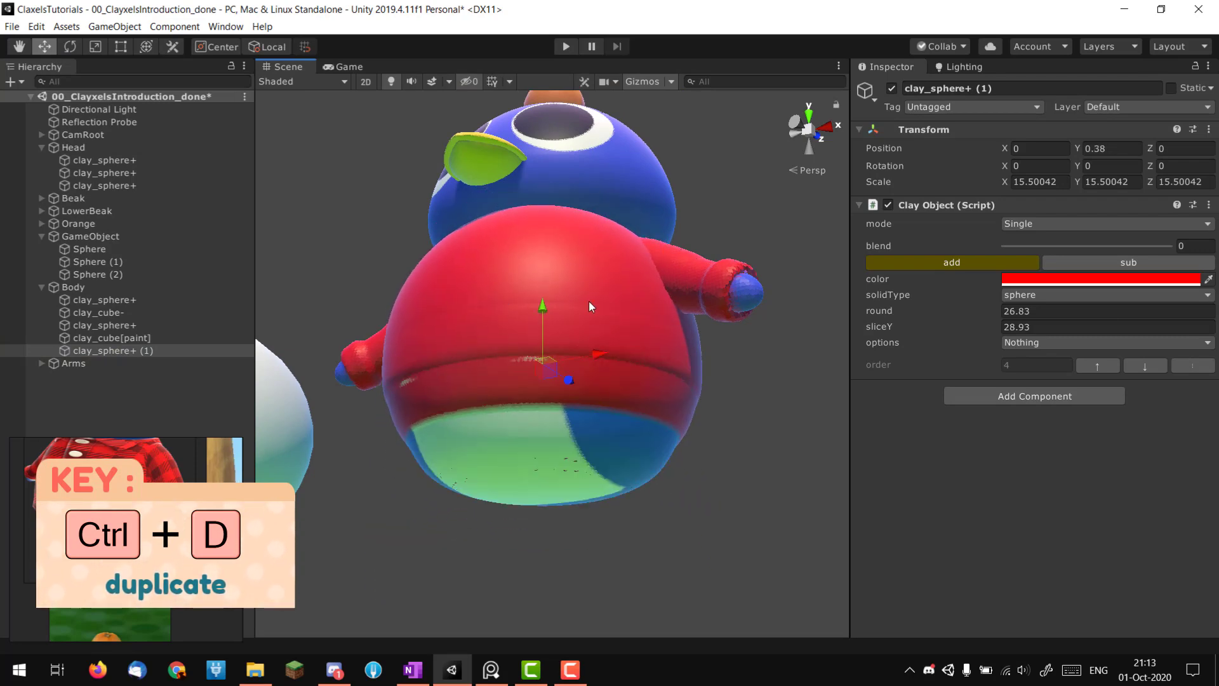
# - Change the copy's solid type to cylinder and place it as the sweater's hem at Y -1.71, flattened to a Y scale of about 1.87
pyautogui.click(1057, 295)
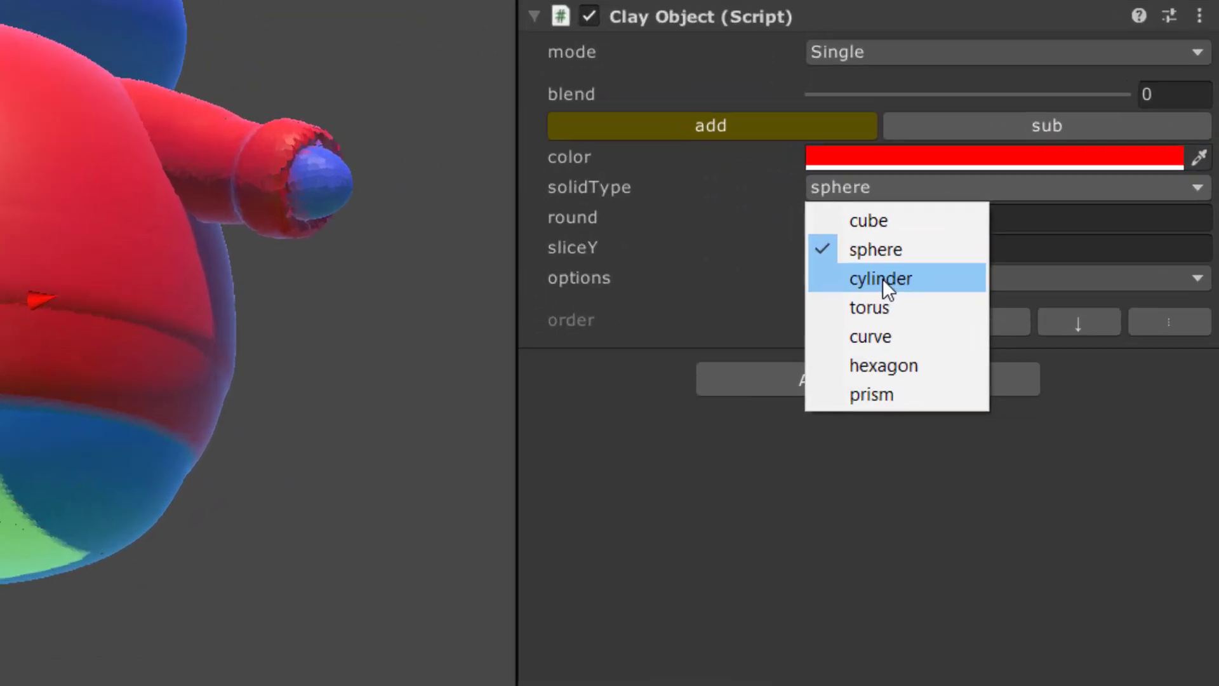
pyautogui.click(1043, 343)
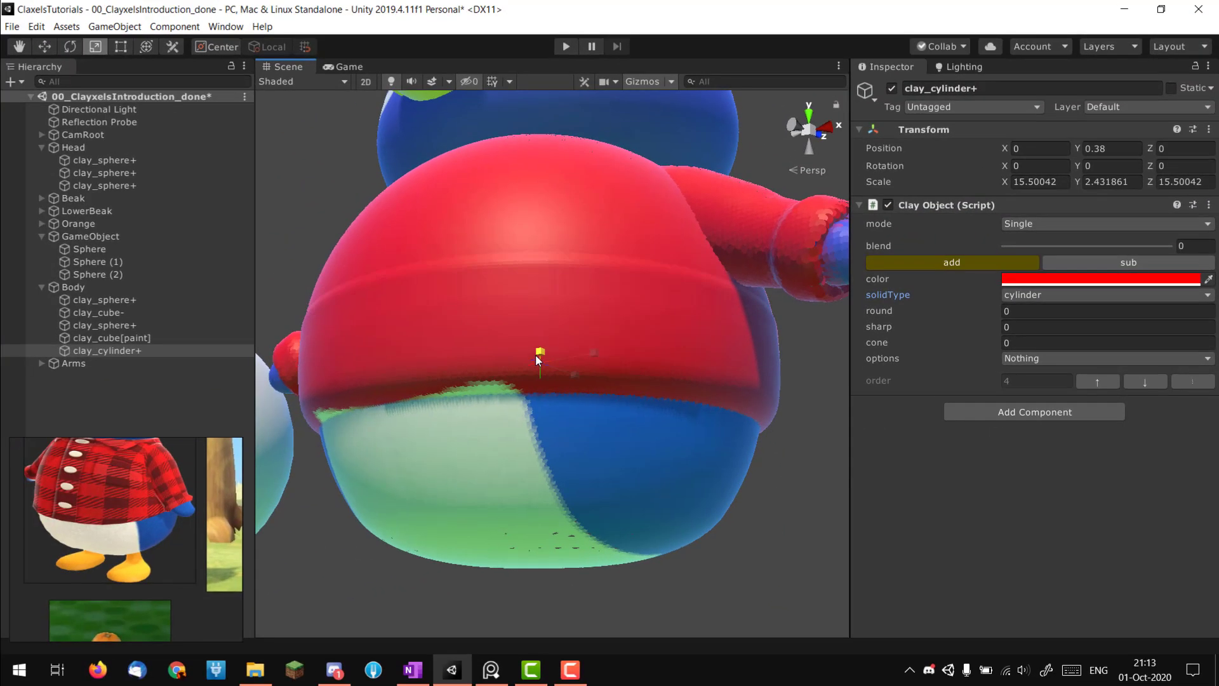
pyautogui.press('w')
pyautogui.moveTo(535, 354)
pyautogui.mouseDown()
pyautogui.moveTo(542, 284)
pyautogui.moveTo(540, 346)
pyautogui.moveTo(539, 337)
pyautogui.moveTo(784, 363)
pyautogui.moveTo(523, 343)
pyautogui.moveTo(528, 366)
pyautogui.mouseUp()
pyautogui.press('r')
pyautogui.press('w')
pyautogui.scroll(-5, 508, 350)
pyautogui.scroll(3, 721, 361)
pyautogui.scroll(1, 527, 349)
pyautogui.press('r')
pyautogui.press('w')
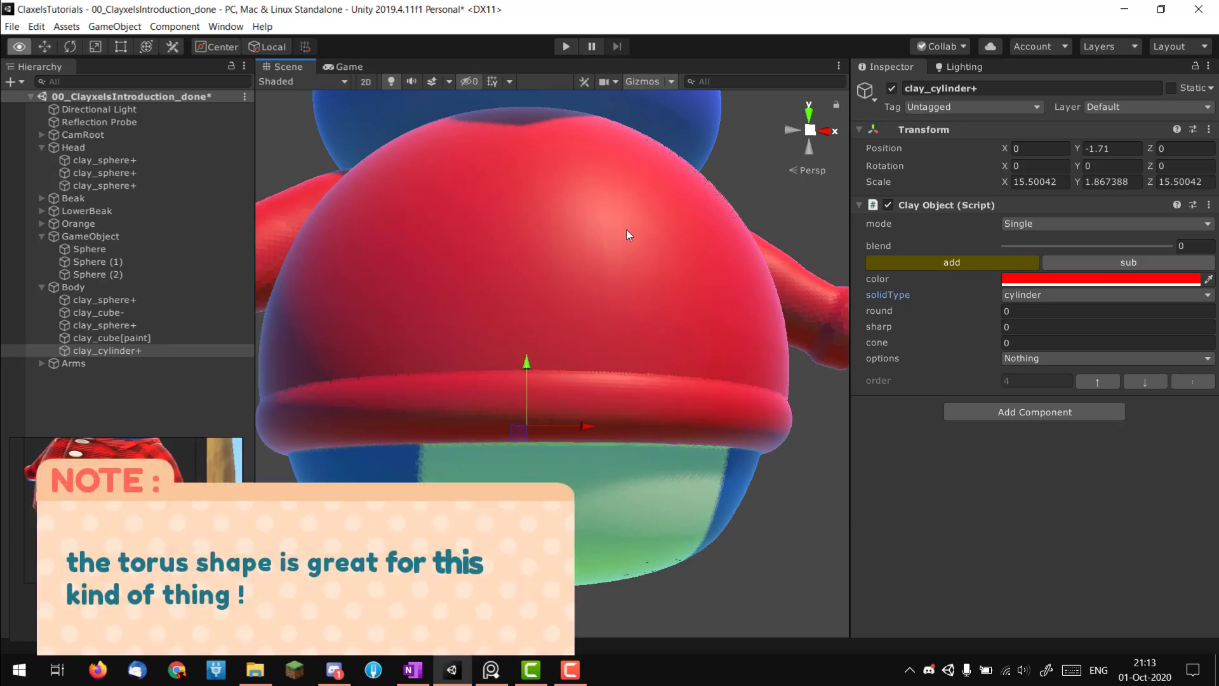
# - Set the hem cylinder's blend to about 4.9 and raise it to Y -1.63
pyautogui.keyDown('alt'); pyautogui.moveTo(626, 230); pyautogui.dragTo(703, 375, button='right'); pyautogui.keyUp('alt')
pyautogui.moveTo(1008, 245); pyautogui.dragTo(1014, 246)
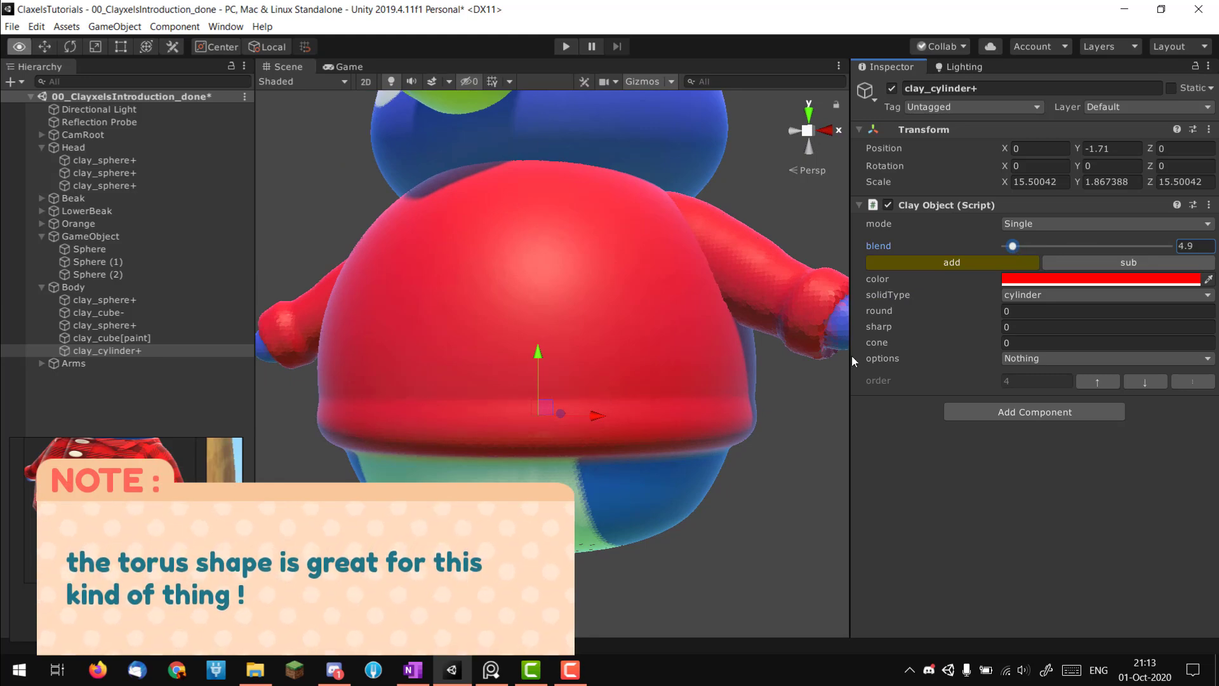
pyautogui.keyDown('alt'); pyautogui.moveTo(844, 357); pyautogui.dragTo(547, 364); pyautogui.keyUp('alt')
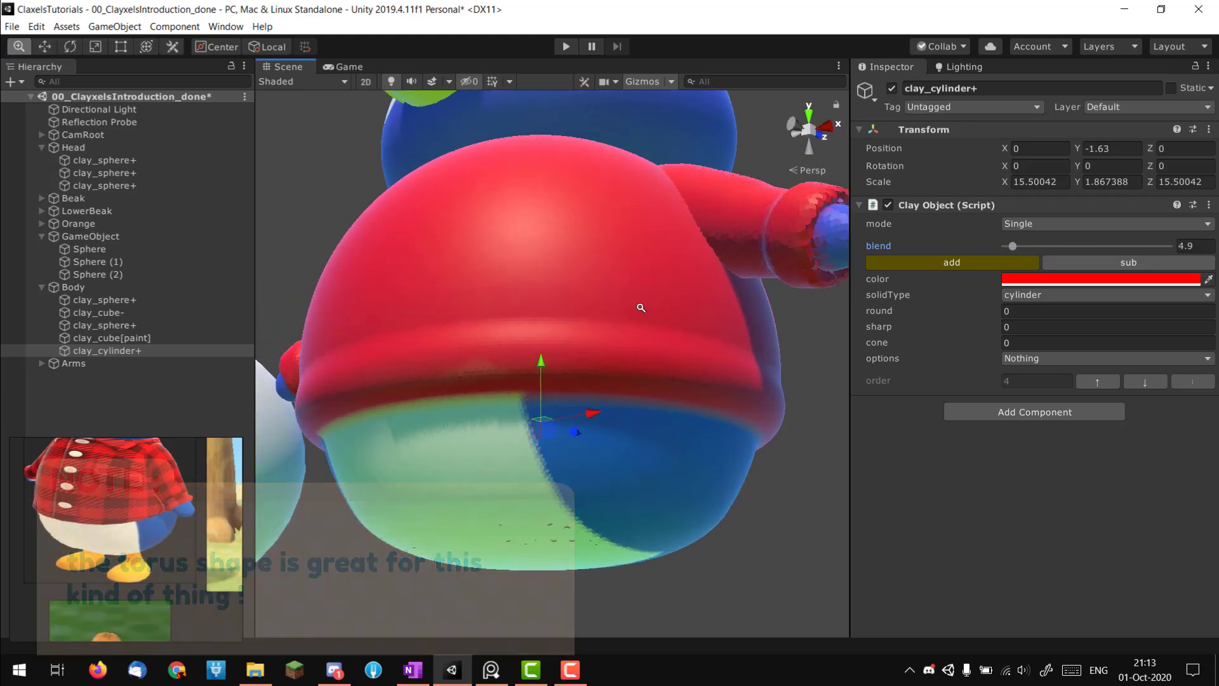
pyautogui.keyDown('alt'); pyautogui.moveTo(639, 306); pyautogui.dragTo(645, 355, button='right'); pyautogui.keyUp('alt')
pyautogui.keyDown('alt'); pyautogui.moveTo(644, 356); pyautogui.dragTo(600, 345); pyautogui.keyUp('alt')
pyautogui.keyDown('alt'); pyautogui.moveTo(600, 345); pyautogui.dragTo(673, 340, button='right'); pyautogui.keyUp('alt')
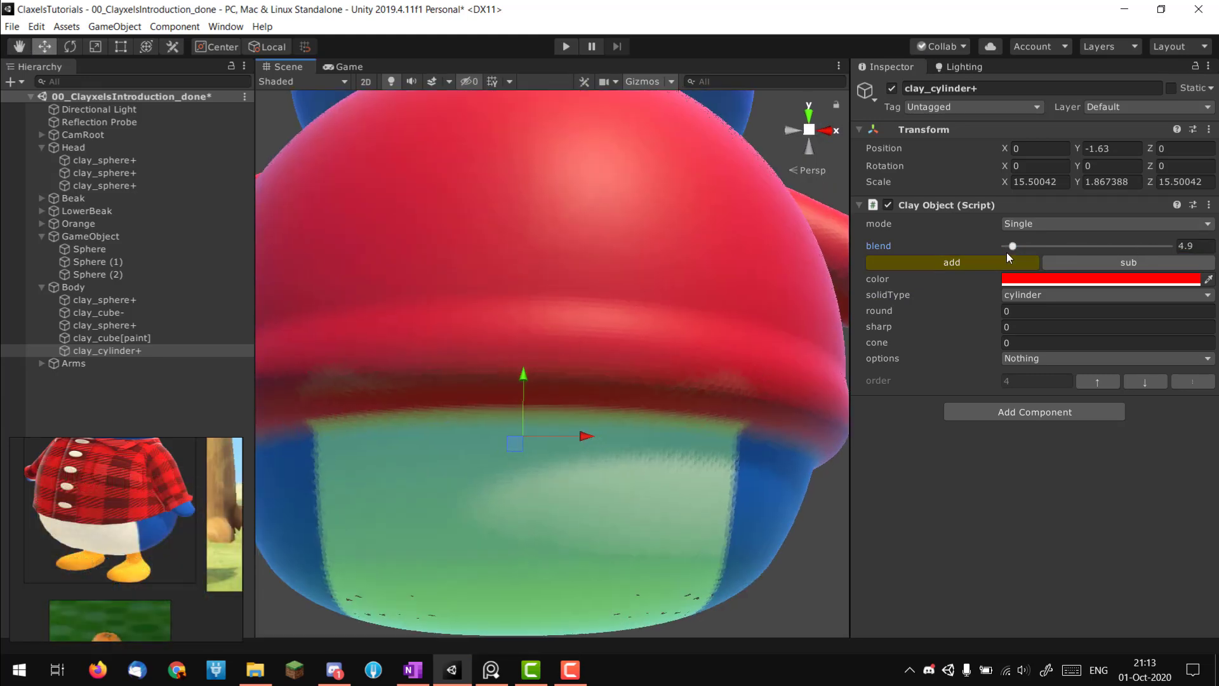
# - Reduce the hem cylinder's blend to about 3.8 and check the sweater from several angles
pyautogui.moveTo(1007, 249); pyautogui.dragTo(1011, 249)
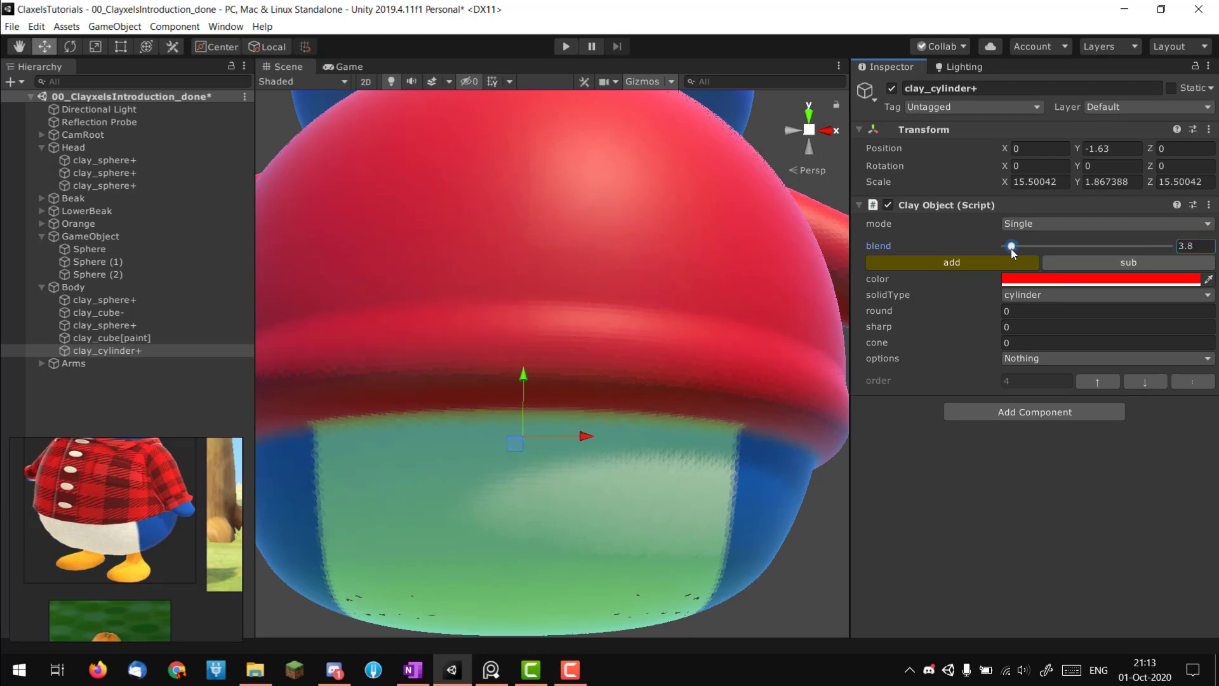
pyautogui.keyDown('alt'); pyautogui.moveTo(817, 232); pyautogui.dragTo(597, 374, button='right'); pyautogui.keyUp('alt')
pyautogui.keyDown('alt'); pyautogui.moveTo(597, 374); pyautogui.dragTo(743, 408); pyautogui.keyUp('alt')
pyautogui.keyDown('alt'); pyautogui.moveTo(743, 408); pyautogui.dragTo(645, 410, button='right'); pyautogui.keyUp('alt')
pyautogui.keyDown('alt'); pyautogui.moveTo(646, 411); pyautogui.dragTo(481, 382); pyautogui.keyUp('alt')
pyautogui.keyDown('alt'); pyautogui.moveTo(481, 382); pyautogui.dragTo(597, 413, button='right'); pyautogui.keyUp('alt')
# - Collapse the Head hierarchy and shift the Head, Beak, LowerBeak and Orange containers together slightly upward
pyautogui.click(82, 286)
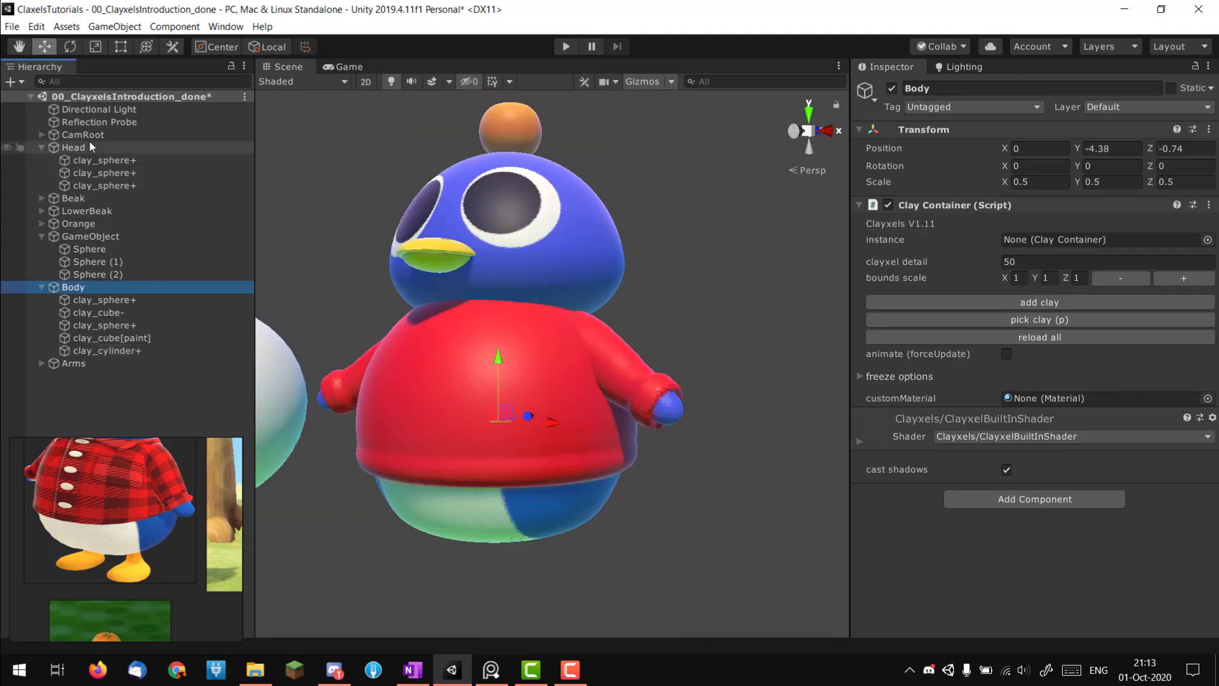
pyautogui.click(46, 146)
pyautogui.click(40, 146)
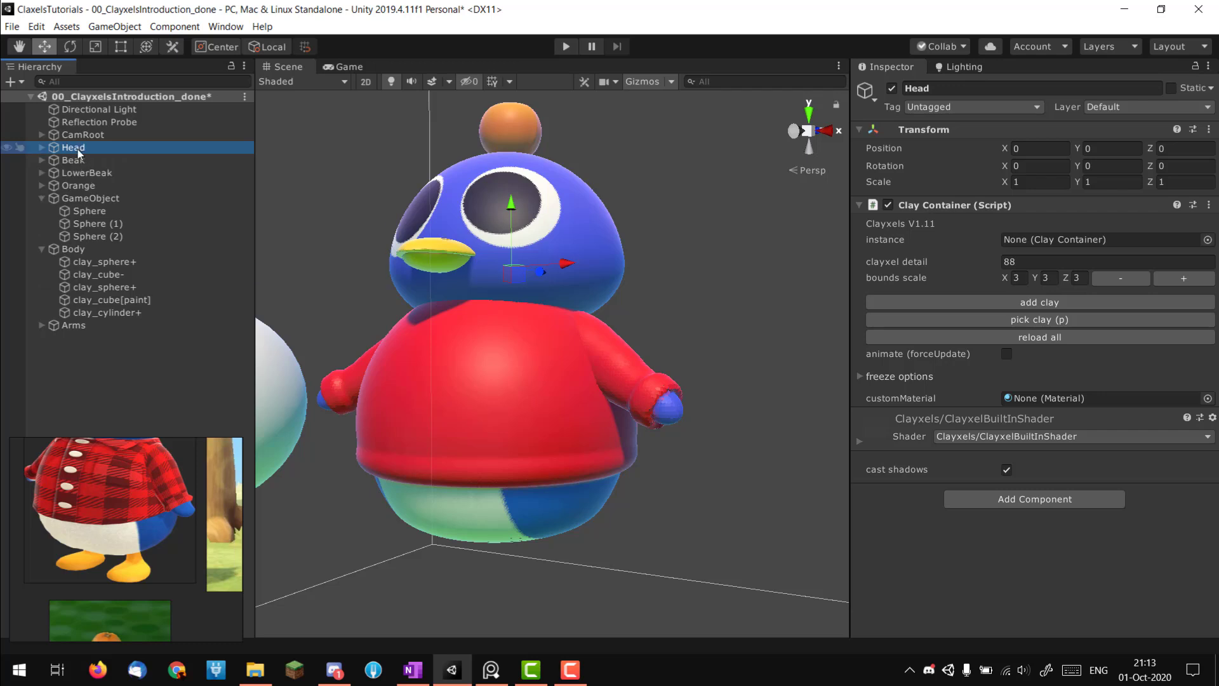
pyautogui.keyDown('alt'); pyautogui.moveTo(501, 274); pyautogui.dragTo(541, 336); pyautogui.keyUp('alt')
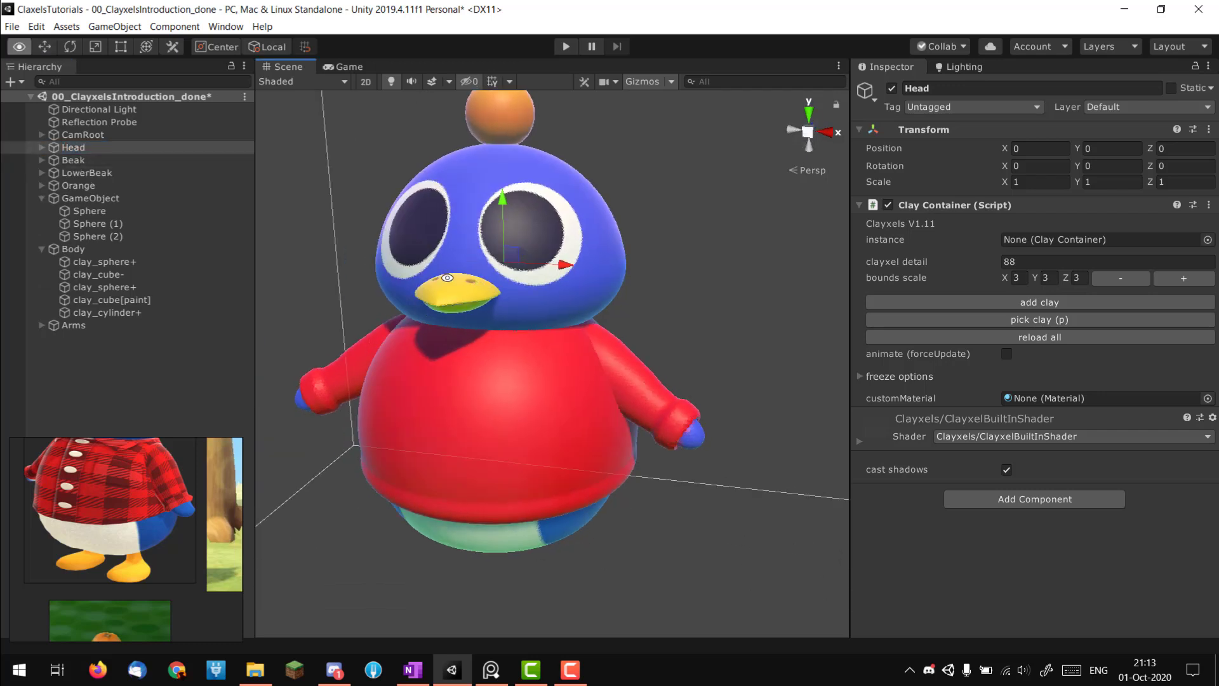
pyautogui.click(105, 151)
pyautogui.keyDown('ctrl'); pyautogui.click(98, 158); pyautogui.keyUp('ctrl')
pyautogui.keyDown('ctrl'); pyautogui.click(103, 173); pyautogui.keyUp('ctrl')
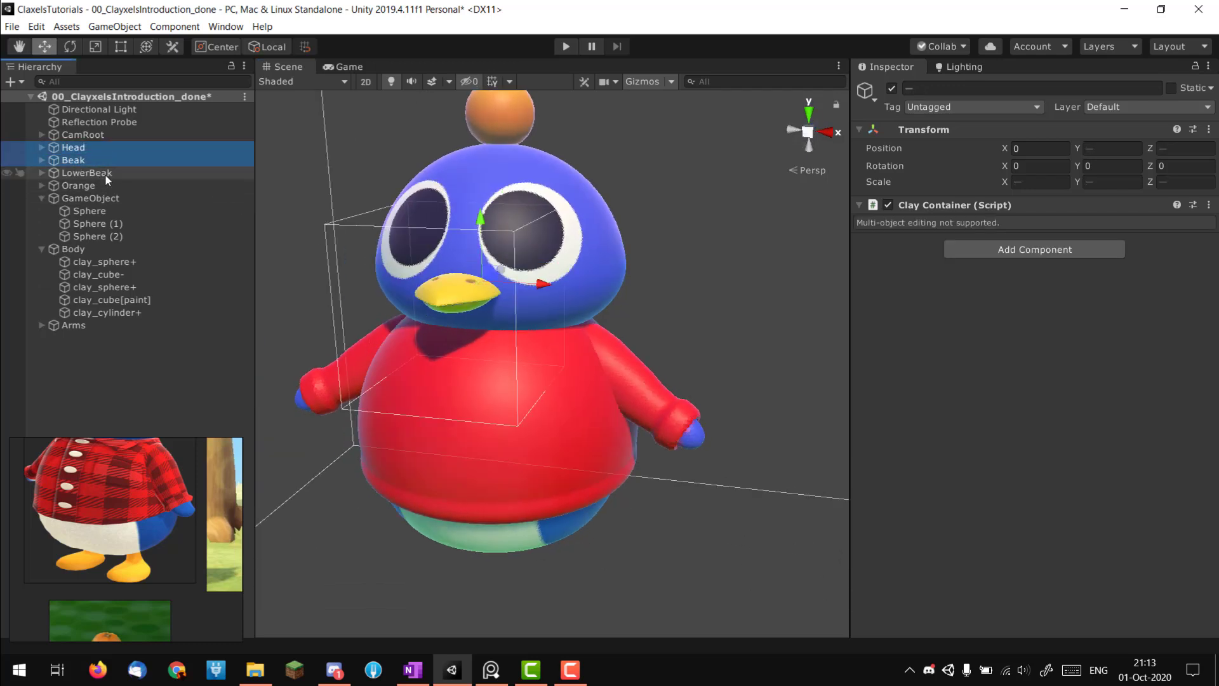
pyautogui.keyDown('ctrl'); pyautogui.click(105, 183); pyautogui.keyUp('ctrl')
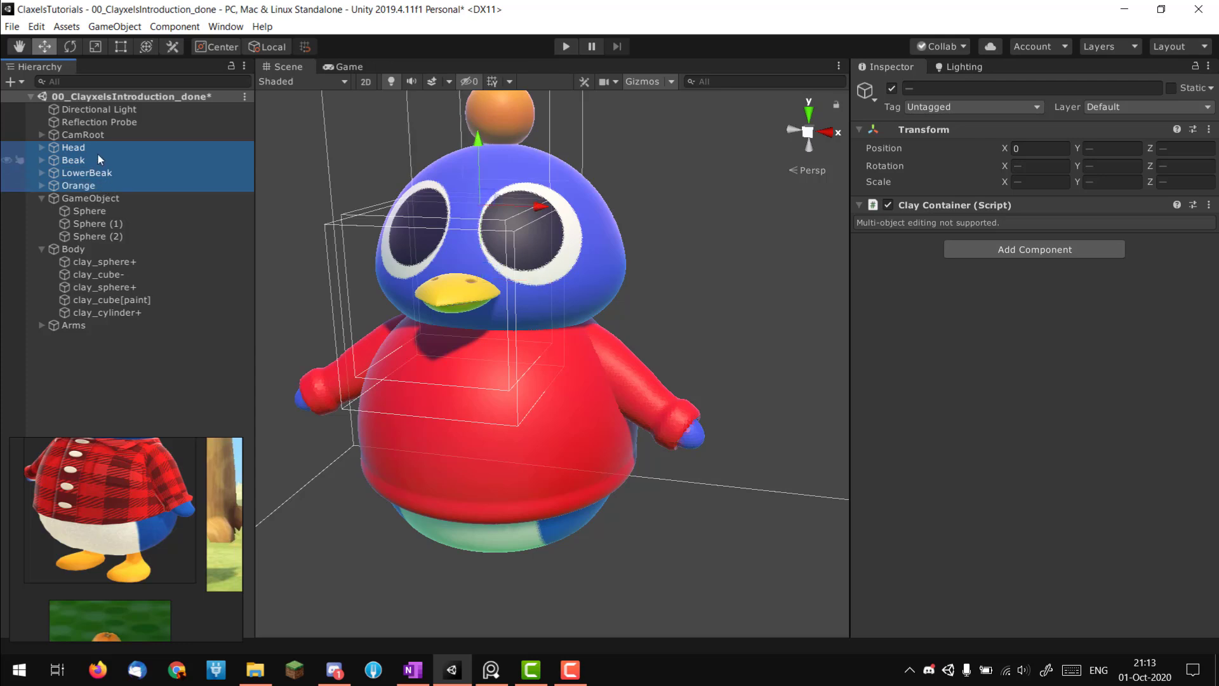
pyautogui.keyDown('alt'); pyautogui.moveTo(626, 168); pyautogui.dragTo(534, 86); pyautogui.keyUp('alt')
pyautogui.moveTo(499, 218); pyautogui.dragTo(498, 205)
pyautogui.moveTo(66, 500)
pyautogui.mouseDown(button='middle')
pyautogui.moveTo(62, 523)
pyautogui.moveTo(80, 518)
pyautogui.mouseUp(button='middle')
pyautogui.rightClick(572, 390)
pyautogui.keyDown('alt'); pyautogui.moveTo(551, 393); pyautogui.dragTo(644, 388); pyautogui.keyUp('alt')
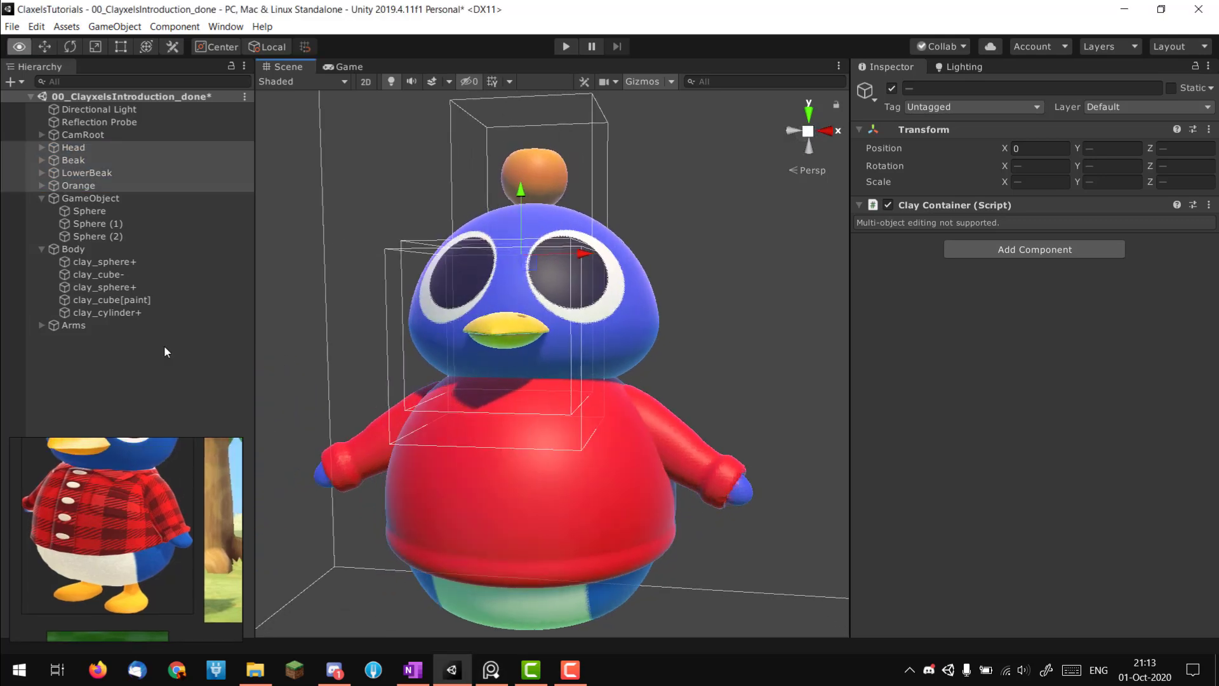
# - Raise the Arms container to Y -4.16 and shift all its clay objects slightly inward along the global X axis
pyautogui.click(71, 325)
pyautogui.moveTo(532, 433); pyautogui.dragTo(533, 425)
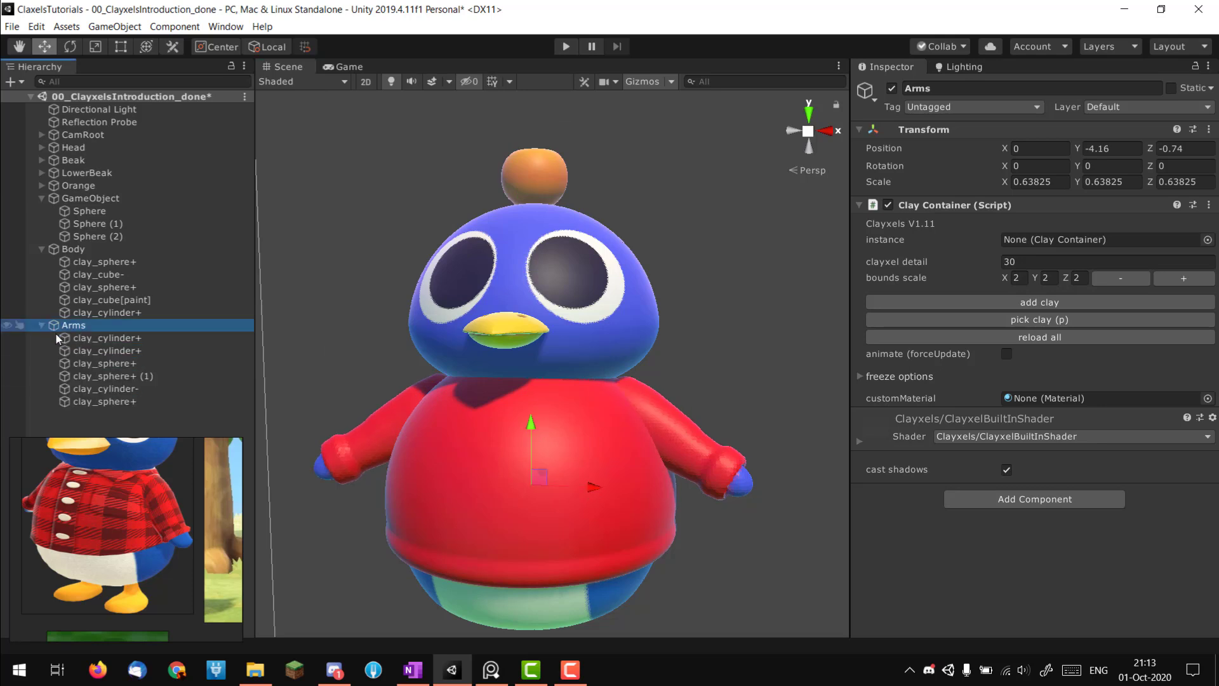
pyautogui.click(64, 338)
pyautogui.keyDown('shift'); pyautogui.click(102, 401); pyautogui.keyUp('shift')
pyautogui.press('x')
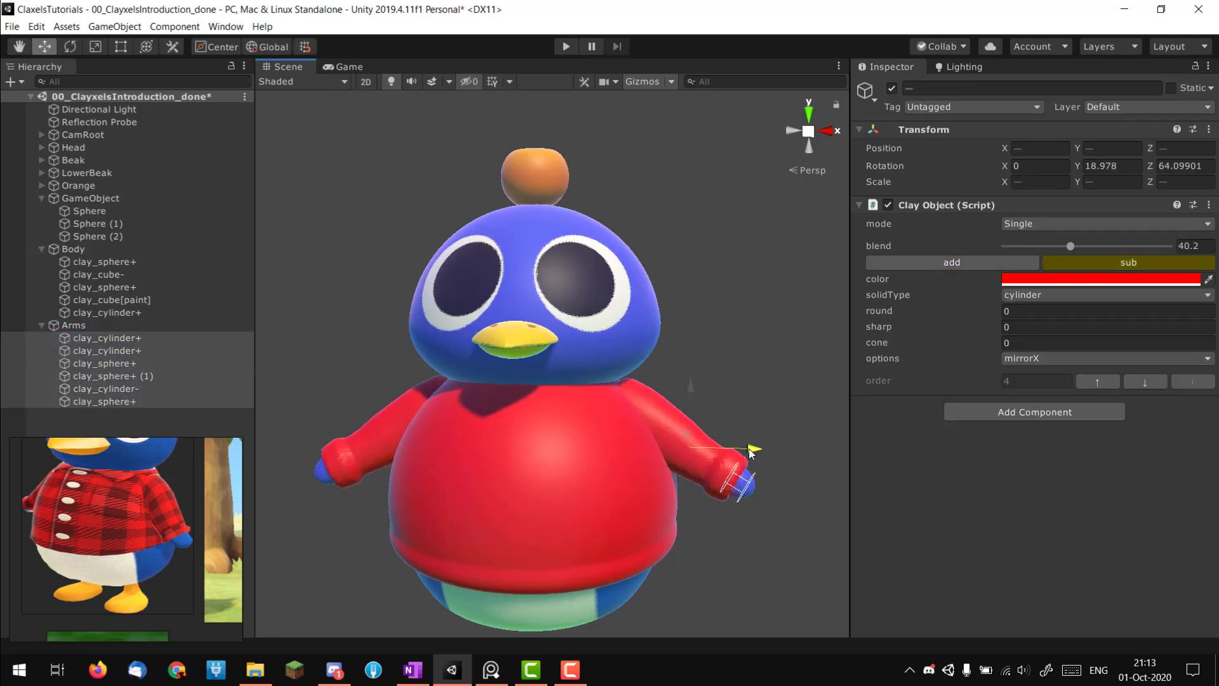
pyautogui.moveTo(751, 453)
pyautogui.mouseDown()
pyautogui.moveTo(803, 446)
pyautogui.moveTo(730, 448)
pyautogui.moveTo(740, 452)
pyautogui.mouseUp()
# - Collapse the Arms and Body hierarchies and examine the shirt's plaid pattern in the reference image
pyautogui.click(132, 326)
pyautogui.press('Left')
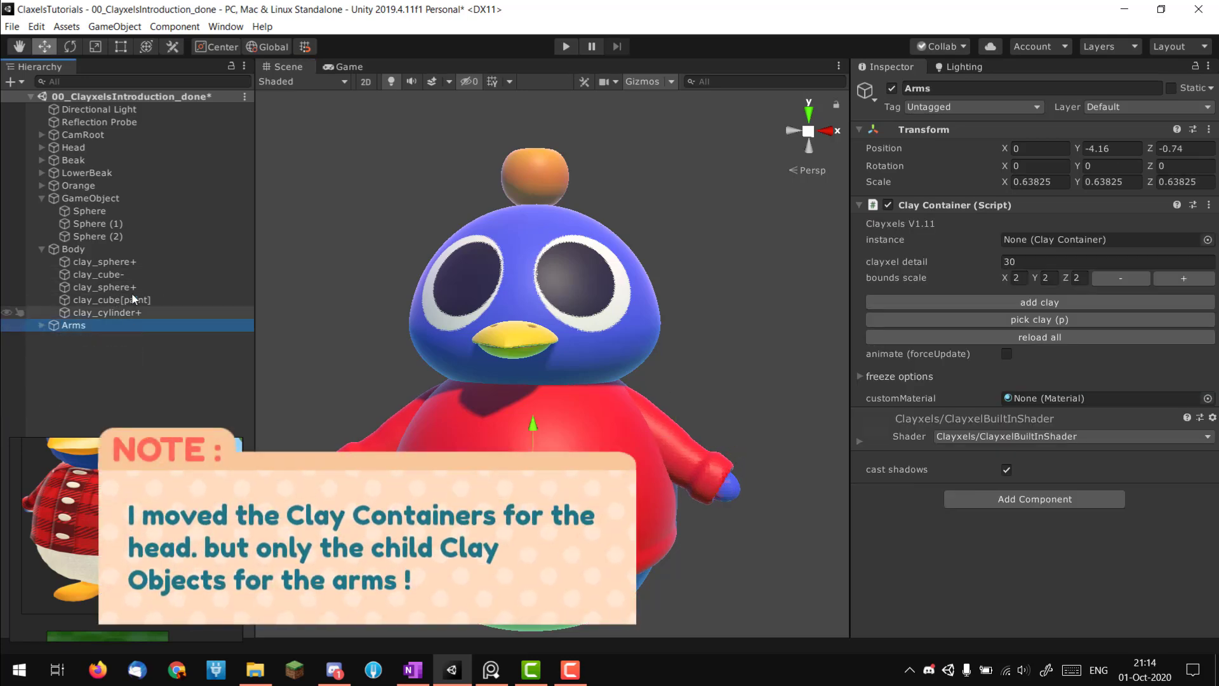
pyautogui.click(140, 252)
pyautogui.press('Left')
pyautogui.moveTo(649, 405); pyautogui.dragTo(623, 309, button='middle')
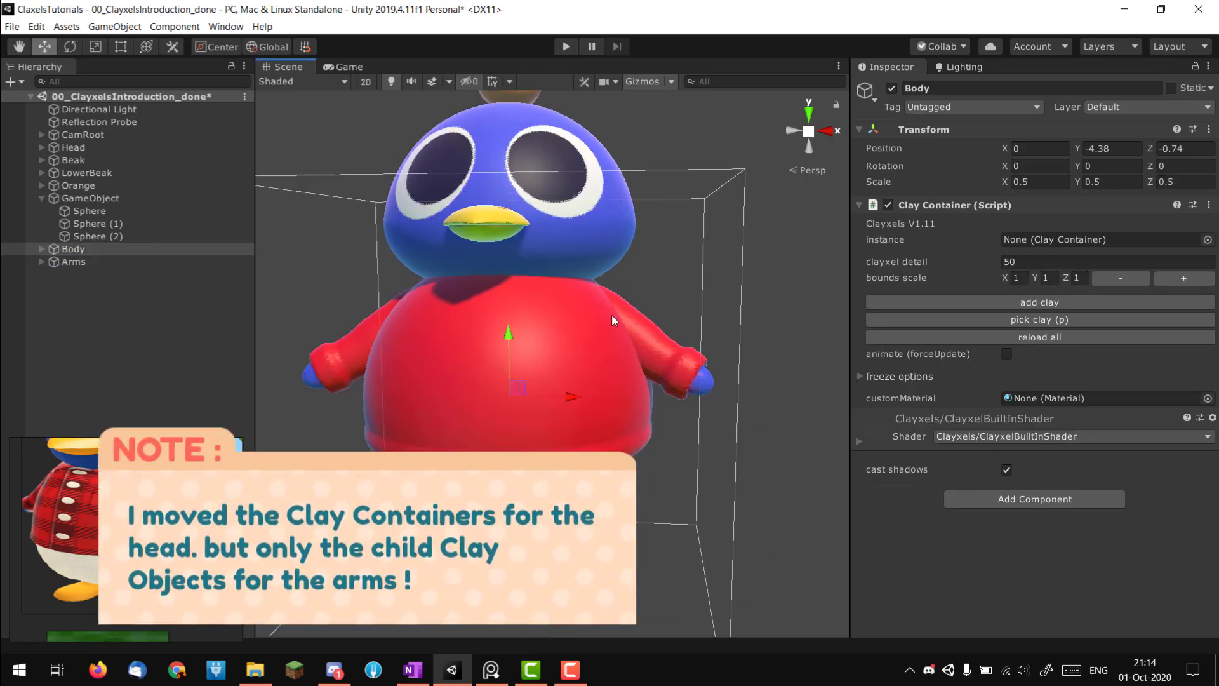
pyautogui.keyDown('alt'); pyautogui.moveTo(611, 315); pyautogui.dragTo(749, 385, button='right'); pyautogui.keyUp('alt')
pyautogui.moveTo(750, 385); pyautogui.dragTo(795, 432, button='middle')
pyautogui.keyDown('alt'); pyautogui.moveTo(795, 432); pyautogui.dragTo(831, 444, button='right'); pyautogui.keyUp('alt')
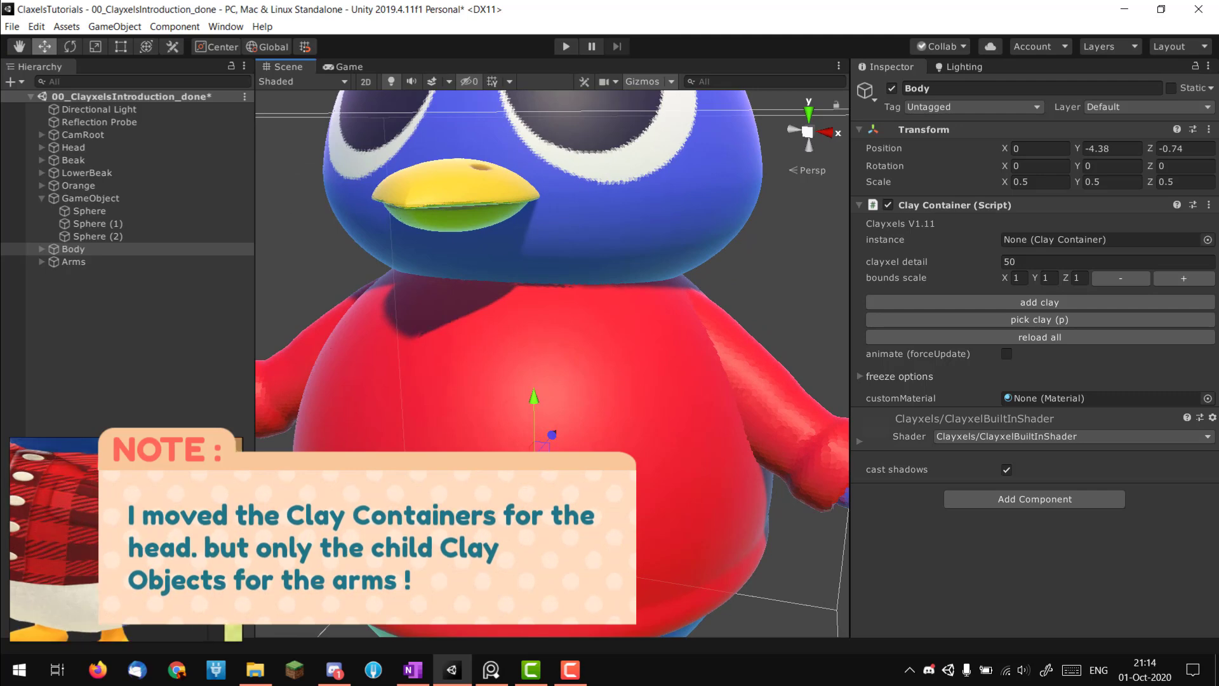
pyautogui.moveTo(159, 540); pyautogui.dragTo(195, 591, button='middle')
pyautogui.scroll(3, 75, 514)
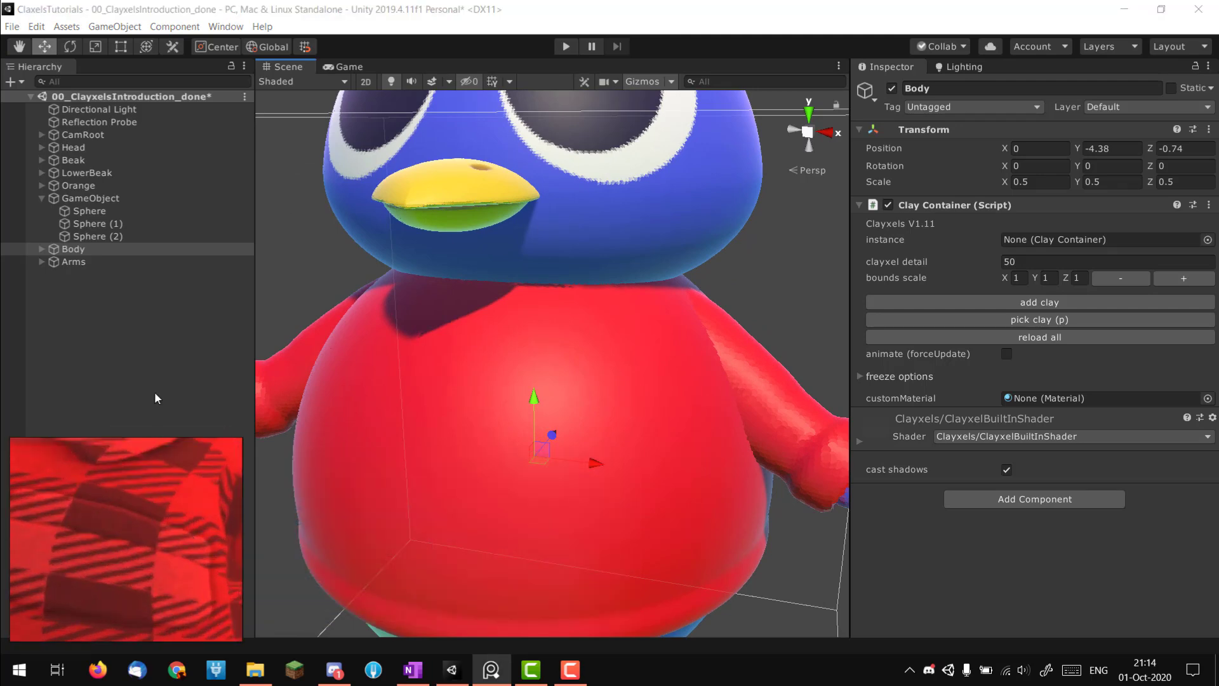
# - Add a clay cube to the Body container and move it in front of the chest at Y 4.33, Z -6.88
pyautogui.click(39, 249)
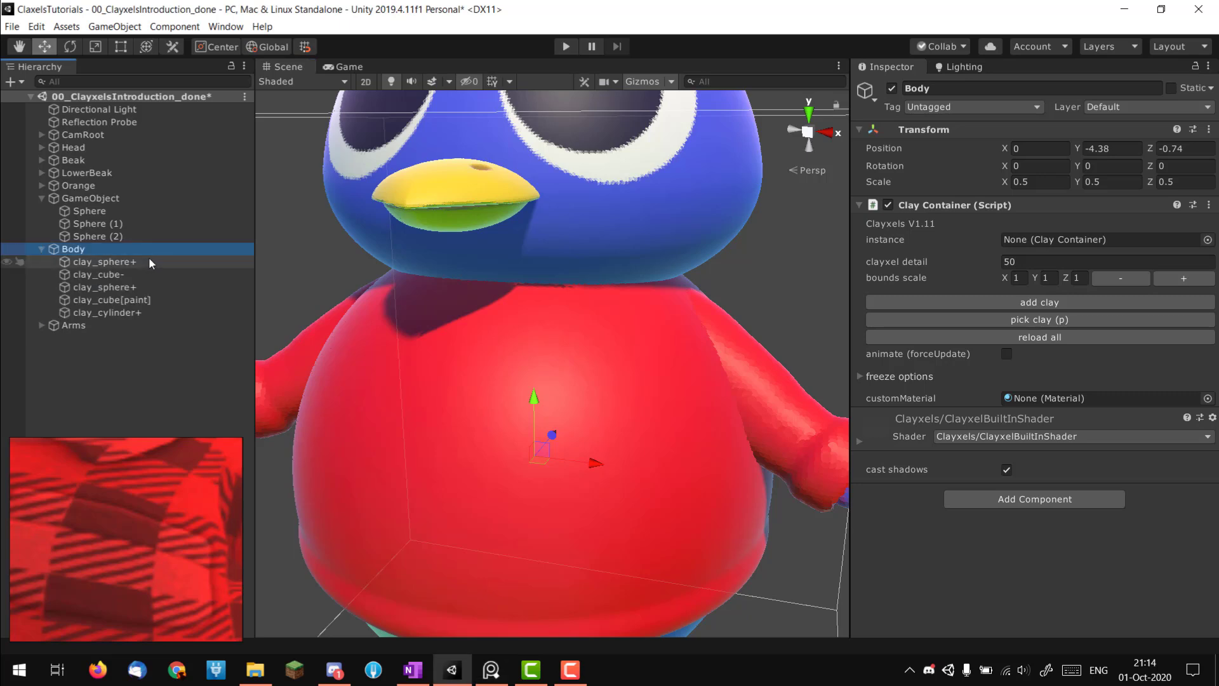
pyautogui.click(147, 248)
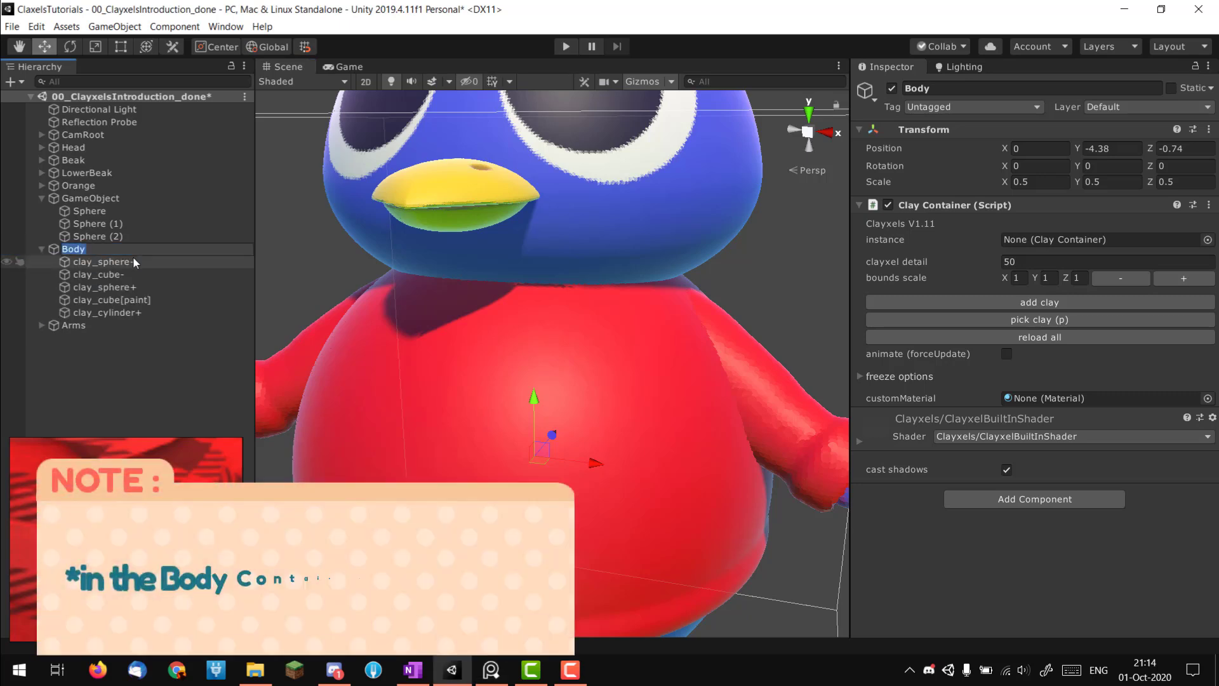
pyautogui.click(130, 262)
pyautogui.click(73, 249)
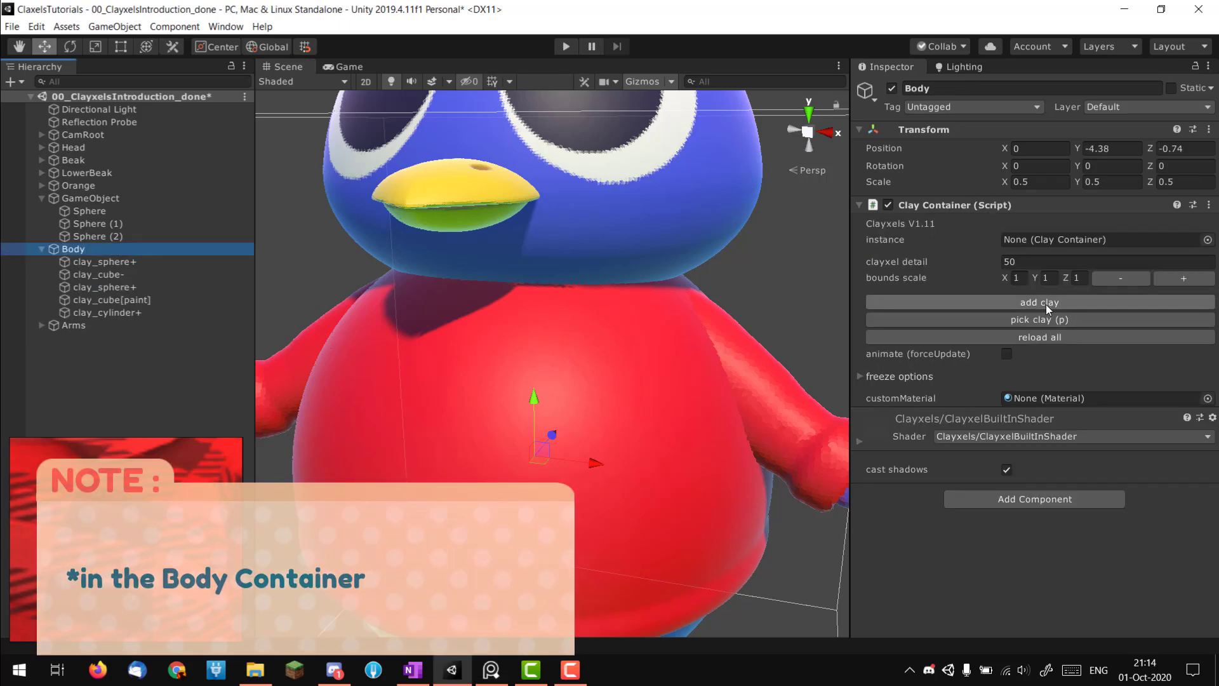
pyautogui.click(1046, 303)
pyautogui.keyDown('alt'); pyautogui.moveTo(670, 316); pyautogui.dragTo(516, 432); pyautogui.keyUp('alt')
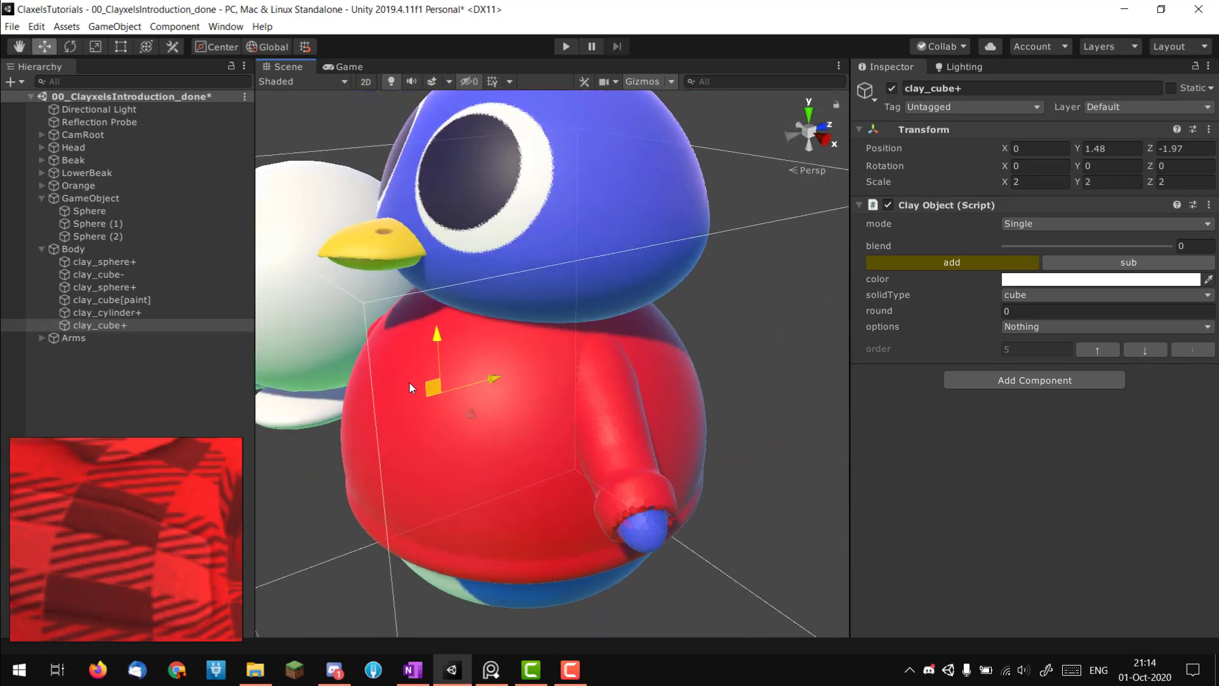
pyautogui.moveTo(409, 388); pyautogui.dragTo(527, 396)
# - Color the new cube red from the swatches and move it sideways to X 4.42
pyautogui.click(1089, 283)
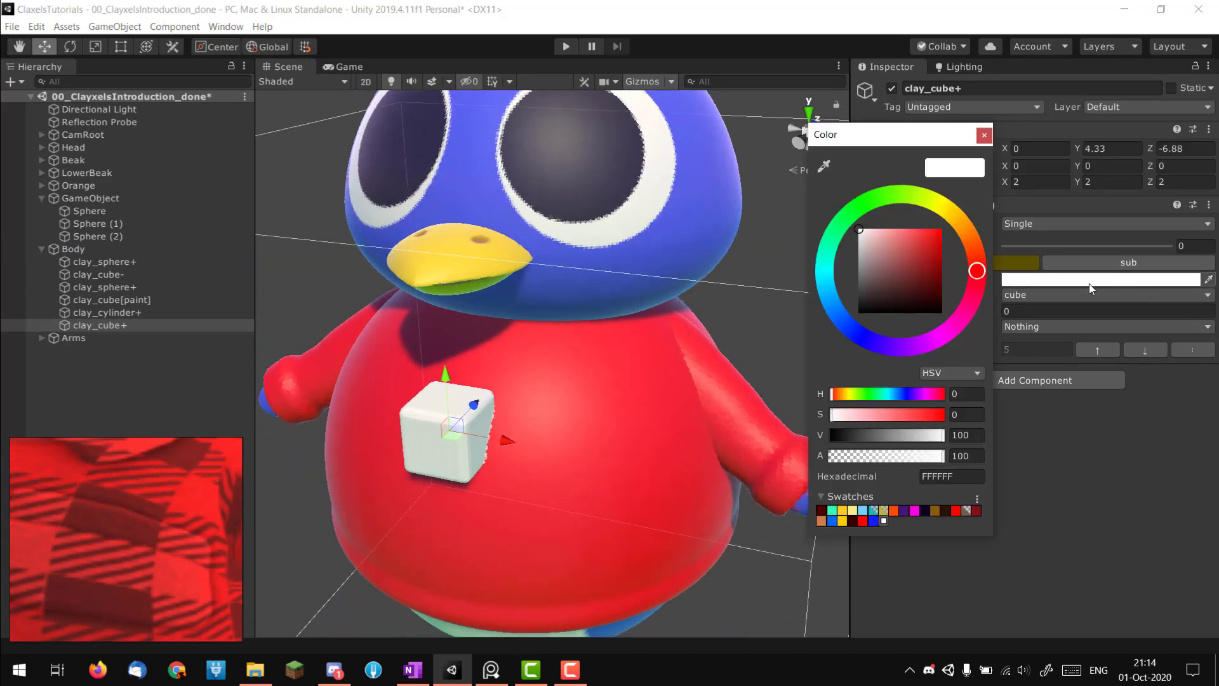
pyautogui.click(862, 520)
pyautogui.keyDown('alt'); pyautogui.moveTo(686, 299); pyautogui.dragTo(628, 496); pyautogui.keyUp('alt')
pyautogui.keyDown('alt'); pyautogui.moveTo(628, 496); pyautogui.dragTo(560, 526); pyautogui.keyUp('alt')
pyautogui.scroll(4, 560, 526)
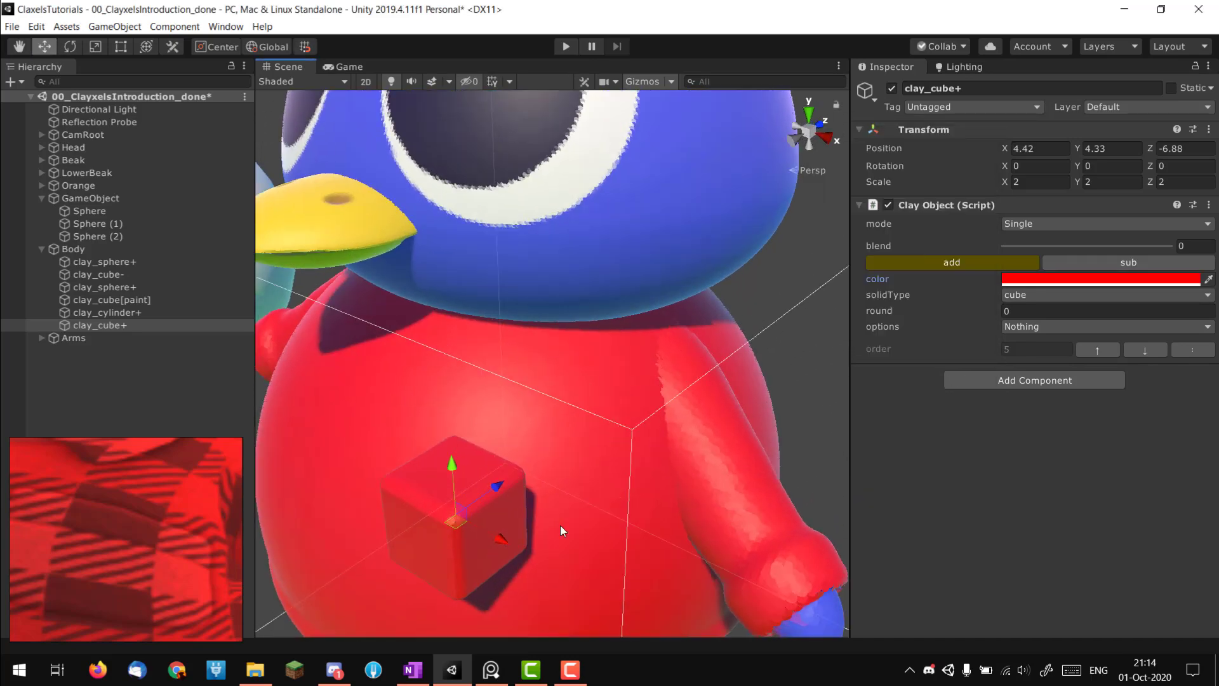
# - Rotate the red cube to about 34.4 on X and -39.6 on Y to follow the chest's curve
pyautogui.moveTo(467, 555); pyautogui.dragTo(555, 554)
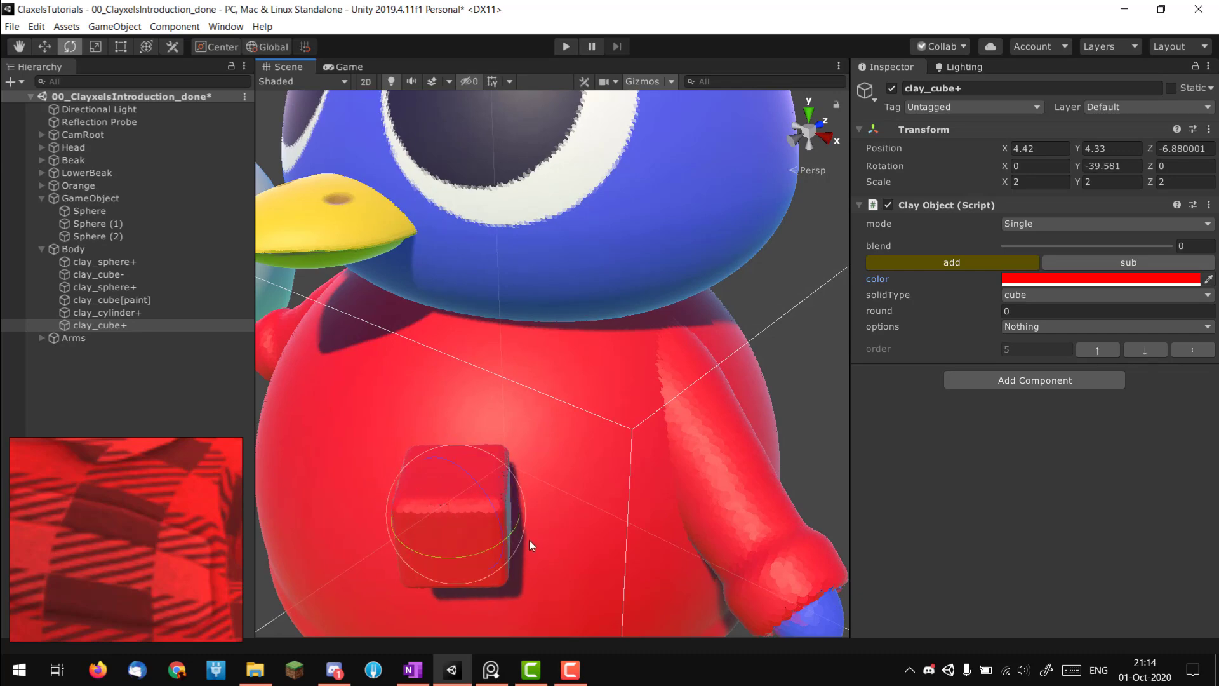
pyautogui.press('x')
pyautogui.moveTo(452, 533); pyautogui.dragTo(441, 464)
pyautogui.keyDown('alt'); pyautogui.moveTo(543, 521); pyautogui.dragTo(464, 457, button='right'); pyautogui.keyUp('alt')
pyautogui.keyDown('alt'); pyautogui.moveTo(463, 457); pyautogui.dragTo(571, 489); pyautogui.keyUp('alt')
pyautogui.keyDown('alt'); pyautogui.moveTo(572, 489); pyautogui.dragTo(578, 473, button='middle'); pyautogui.keyUp('alt')
pyautogui.keyDown('alt'); pyautogui.moveTo(578, 473); pyautogui.dragTo(619, 451); pyautogui.keyUp('alt')
pyautogui.keyDown('alt'); pyautogui.moveTo(619, 451); pyautogui.dragTo(653, 427, button='right'); pyautogui.keyUp('alt')
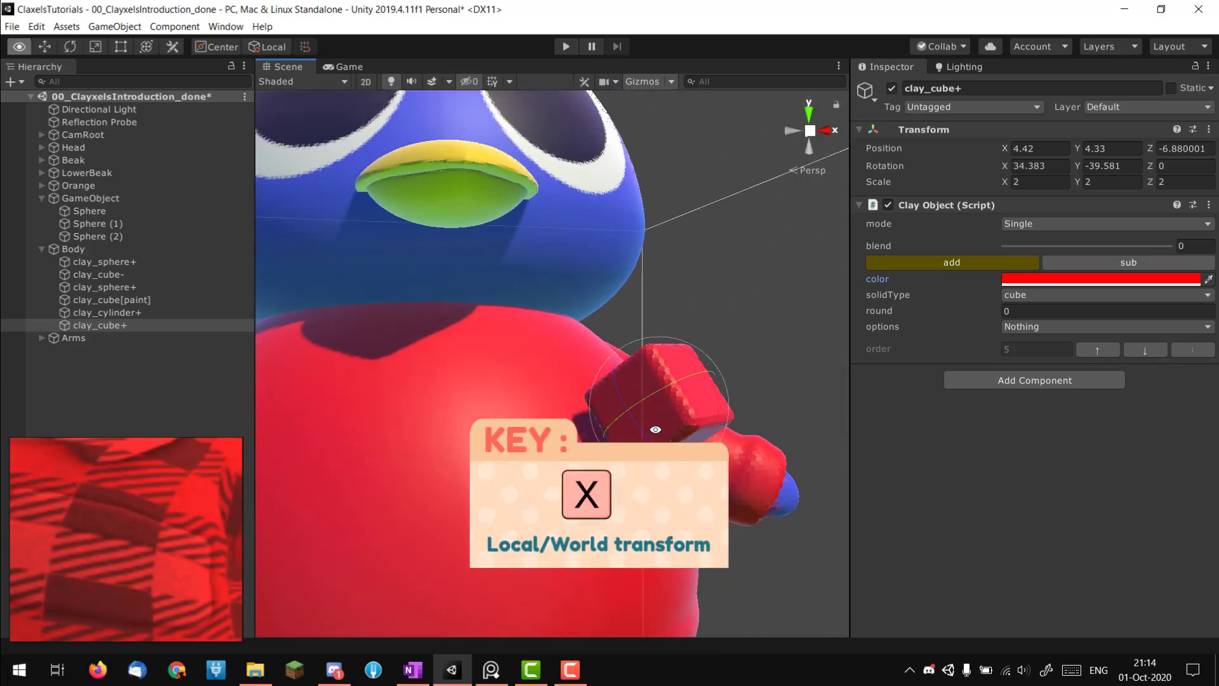
# - Move the rotated cube against the chest surface at about X 3.23, Y 4.04, Z -5.43
pyautogui.press('r')
pyautogui.moveTo(625, 443); pyautogui.dragTo(656, 433)
pyautogui.keyDown('alt'); pyautogui.moveTo(656, 433); pyautogui.dragTo(541, 501); pyautogui.keyUp('alt')
pyautogui.moveTo(552, 423); pyautogui.dragTo(470, 476)
pyautogui.keyDown('alt'); pyautogui.moveTo(469, 477); pyautogui.dragTo(526, 451, button='right'); pyautogui.keyUp('alt')
# - Scale the cube into a thin square patch of about 3.46 by 3.43 by 0.84
pyautogui.press('r')
pyautogui.moveTo(480, 438); pyautogui.dragTo(737, 388)
pyautogui.keyDown('alt'); pyautogui.moveTo(736, 387); pyautogui.dragTo(483, 375, button='right'); pyautogui.keyUp('alt')
pyautogui.keyDown('alt'); pyautogui.moveTo(483, 374); pyautogui.dragTo(381, 445, button='middle'); pyautogui.keyUp('alt')
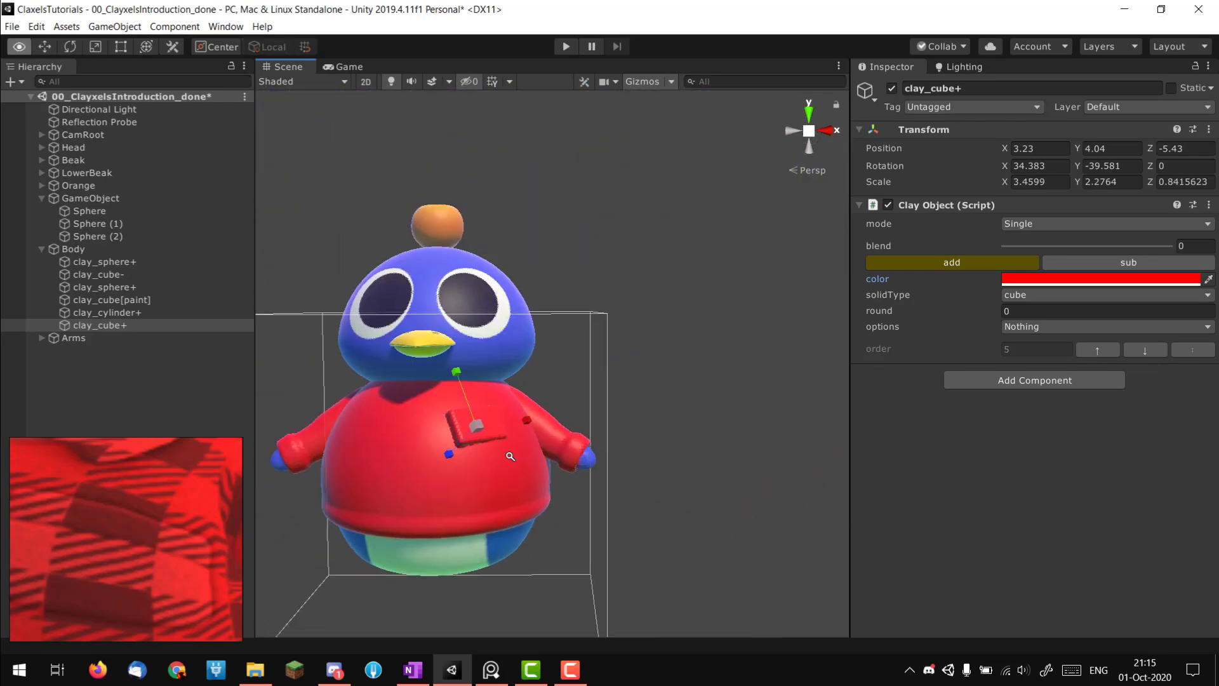
pyautogui.keyDown('alt'); pyautogui.moveTo(381, 445); pyautogui.dragTo(445, 404, button='right'); pyautogui.keyUp('alt')
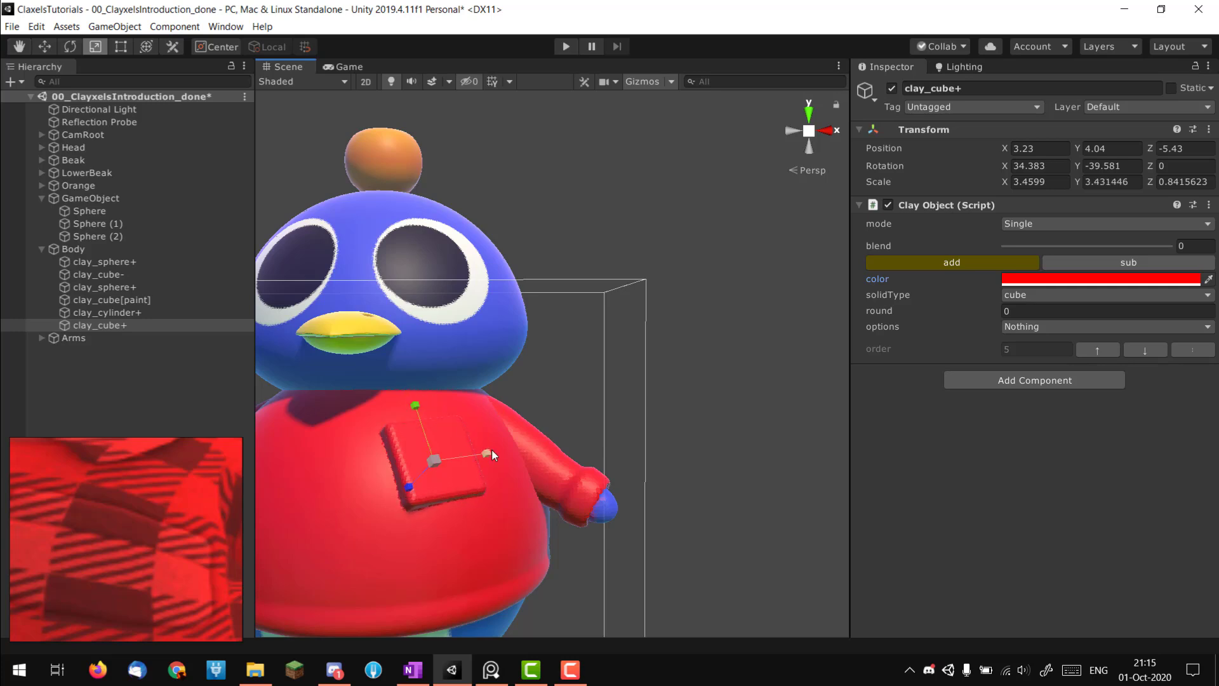
# - Widen the chest patch to about 3.76 on X and set its blend to about 64
pyautogui.moveTo(491, 449); pyautogui.dragTo(496, 450)
pyautogui.press('w')
pyautogui.press('x')
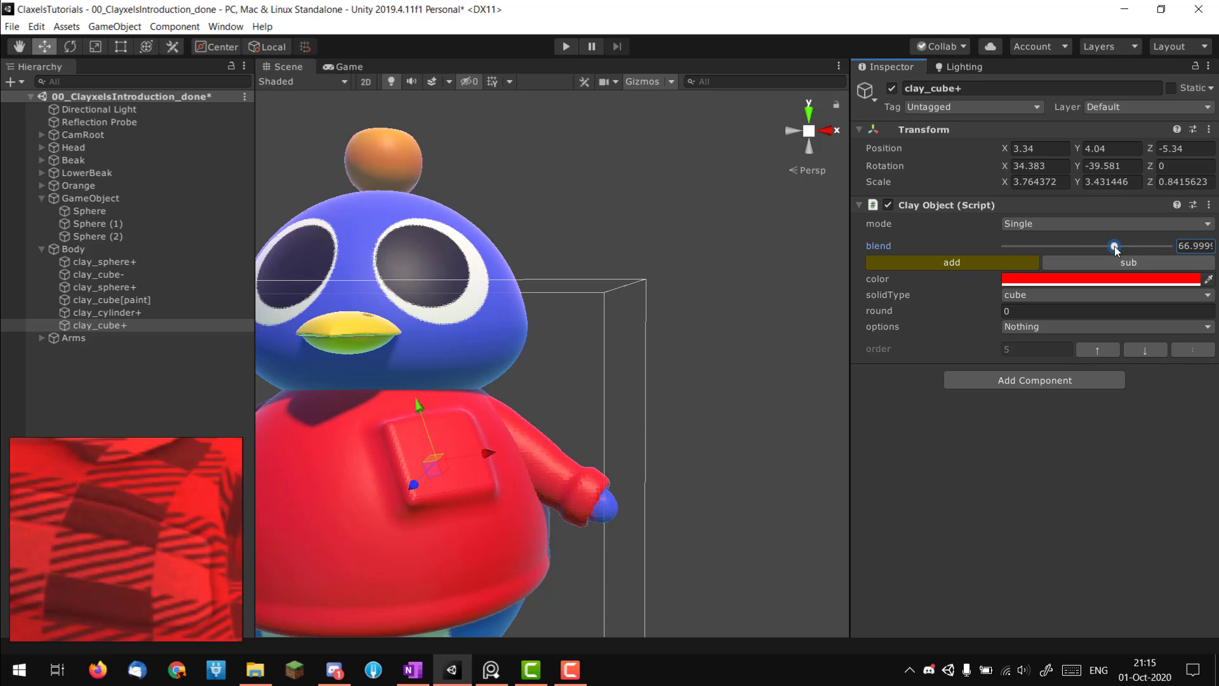
pyautogui.moveTo(1115, 248); pyautogui.dragTo(1110, 248)
# - Refit the patch to the chest at about X 3.27, Y 3.41, Z -5.23, rotated 23.9, -36.2, 1.4, with Y scale about 2.99
pyautogui.keyDown('alt'); pyautogui.moveTo(439, 432); pyautogui.dragTo(489, 438); pyautogui.keyUp('alt')
pyautogui.keyDown('alt'); pyautogui.moveTo(489, 438); pyautogui.dragTo(591, 374, button='middle'); pyautogui.keyUp('alt')
pyautogui.keyDown('alt'); pyautogui.moveTo(591, 374); pyautogui.dragTo(679, 384, button='right'); pyautogui.keyUp('alt')
pyautogui.keyDown('alt'); pyautogui.moveTo(679, 384); pyautogui.dragTo(631, 381); pyautogui.keyUp('alt')
pyautogui.press('e')
pyautogui.keyDown('alt'); pyautogui.moveTo(686, 376); pyautogui.dragTo(599, 368); pyautogui.keyUp('alt')
pyautogui.scroll(-3, 580, 364)
pyautogui.press('w')
pyautogui.press('r')
pyautogui.press('w')
pyautogui.scroll(-2, 586, 372)
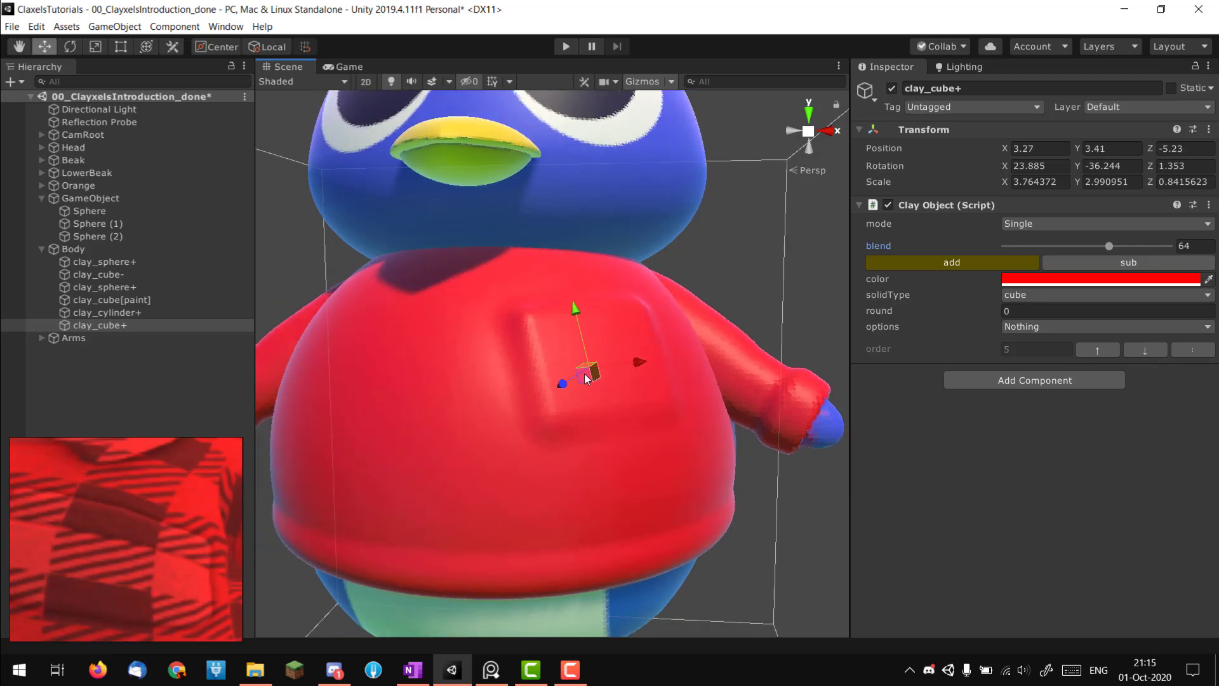
# - Duplicate the pocket patch and reduce the copy's blend to the minimum
pyautogui.click(168, 328)
pyautogui.hotkey('ctrl', 'd')
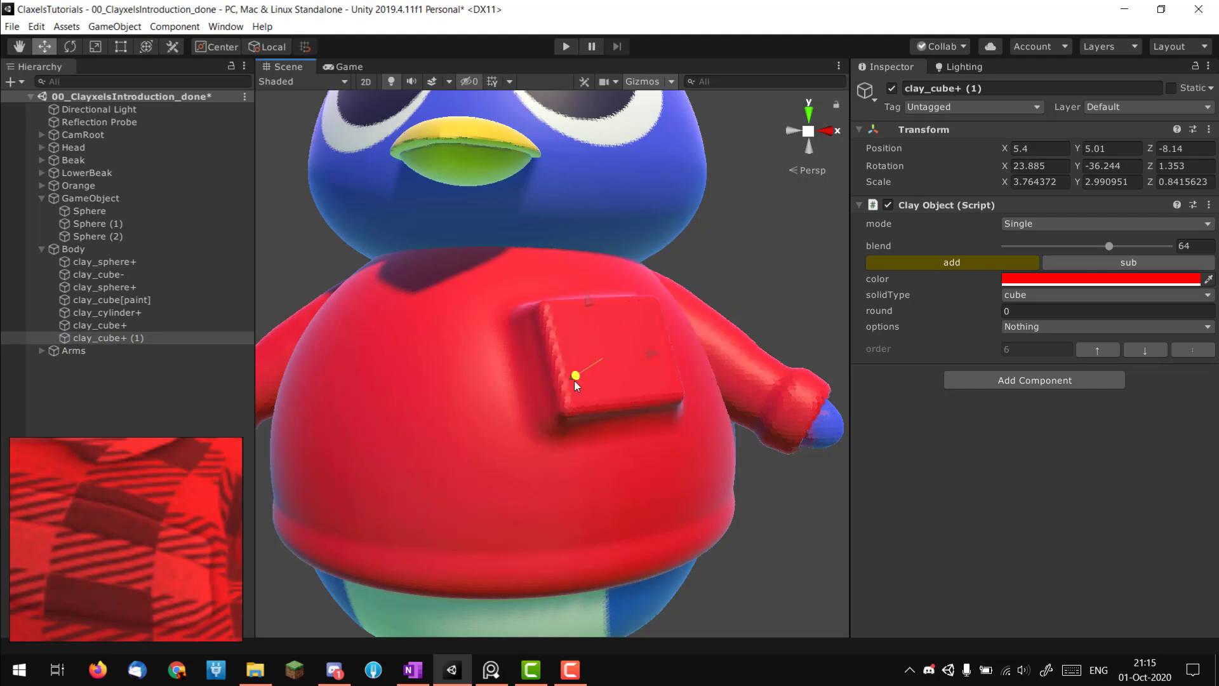
pyautogui.moveTo(1112, 249); pyautogui.dragTo(787, 248)
pyautogui.scroll(3, 592, 421)
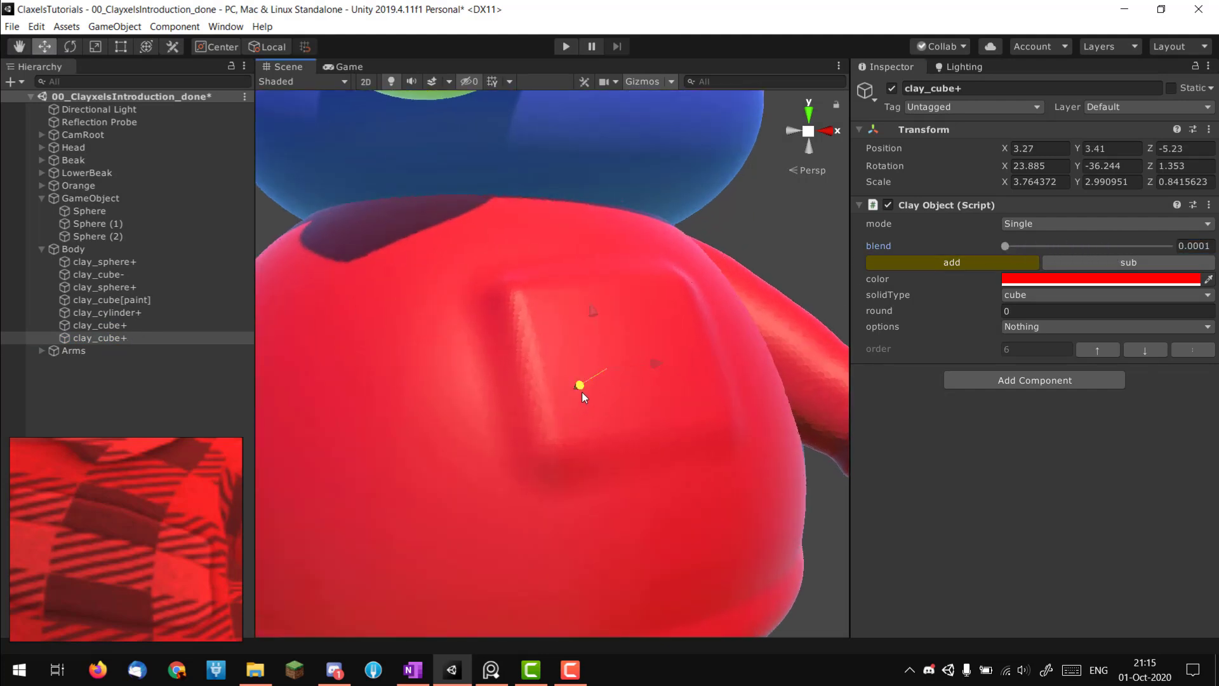
# - Flatten the copy to about 0.81 on Y and move it to the pocket's upper edge as a flap, about X 3.17, Y 4.65, Z -5.15
pyautogui.moveTo(584, 394); pyautogui.dragTo(602, 411)
pyautogui.press('r')
pyautogui.moveTo(625, 357); pyautogui.dragTo(566, 373)
pyautogui.press('w')
pyautogui.moveTo(565, 373); pyautogui.dragTo(624, 338, button='middle')
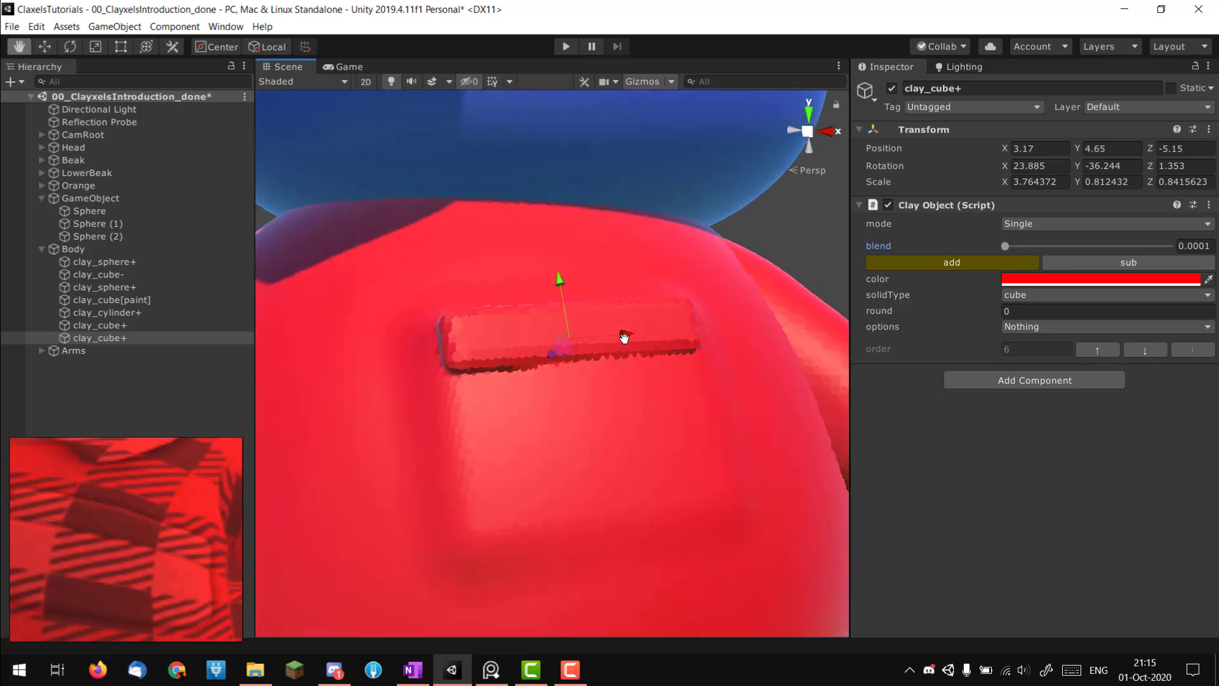
# - Thicken the pocket flap to about 0.94 on Z and set its blend to about 64.2
pyautogui.press('r')
pyautogui.keyDown('alt'); pyautogui.moveTo(624, 337); pyautogui.dragTo(548, 366); pyautogui.keyUp('alt')
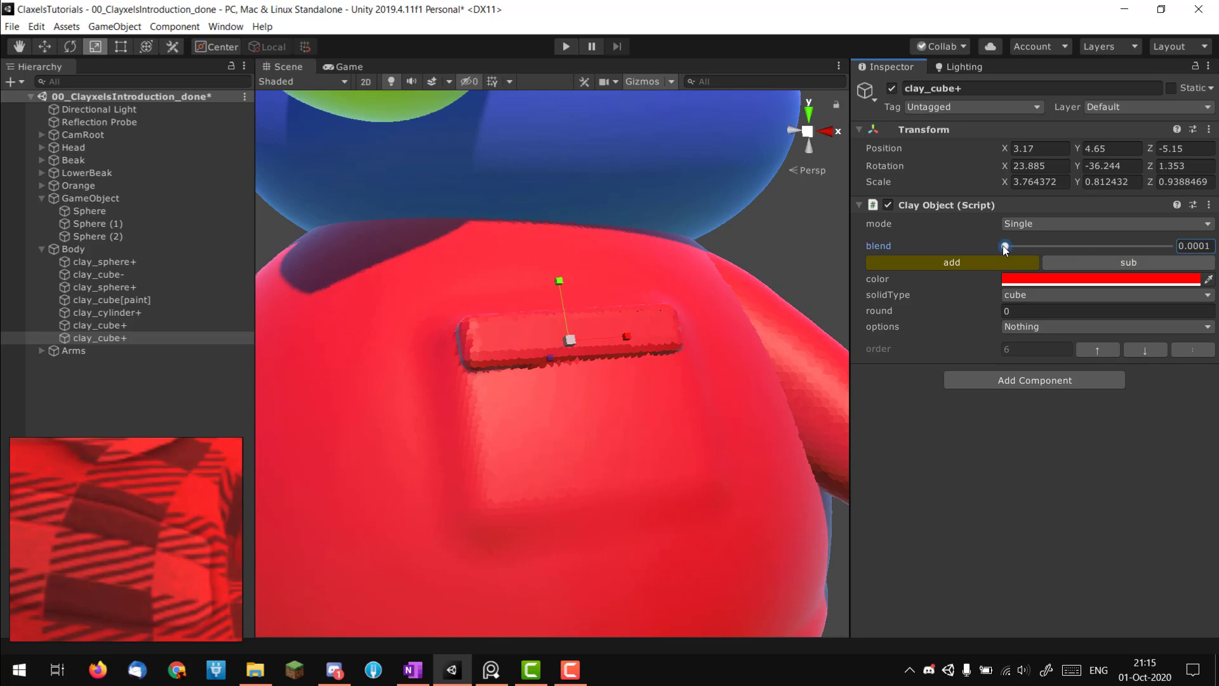
pyautogui.keyDown('alt'); pyautogui.moveTo(819, 254); pyautogui.dragTo(520, 318, button='right'); pyautogui.keyUp('alt')
pyautogui.click(726, 253)
pyautogui.moveTo(520, 318)
pyautogui.keyDown('alt'); pyautogui.mouseDown()
pyautogui.moveTo(577, 364)
pyautogui.moveTo(502, 327)
pyautogui.mouseUp(); pyautogui.keyUp('alt')
pyautogui.keyDown('alt'); pyautogui.moveTo(502, 327); pyautogui.dragTo(492, 438, button='right'); pyautogui.keyUp('alt')
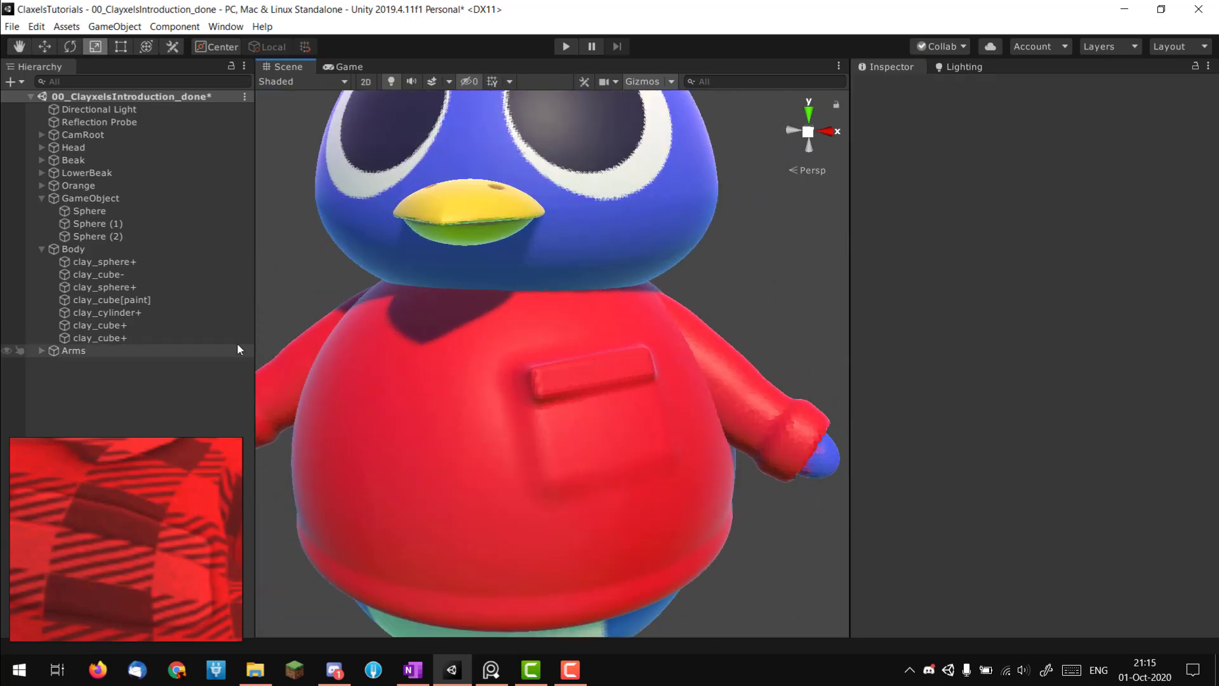
pyautogui.click(216, 339)
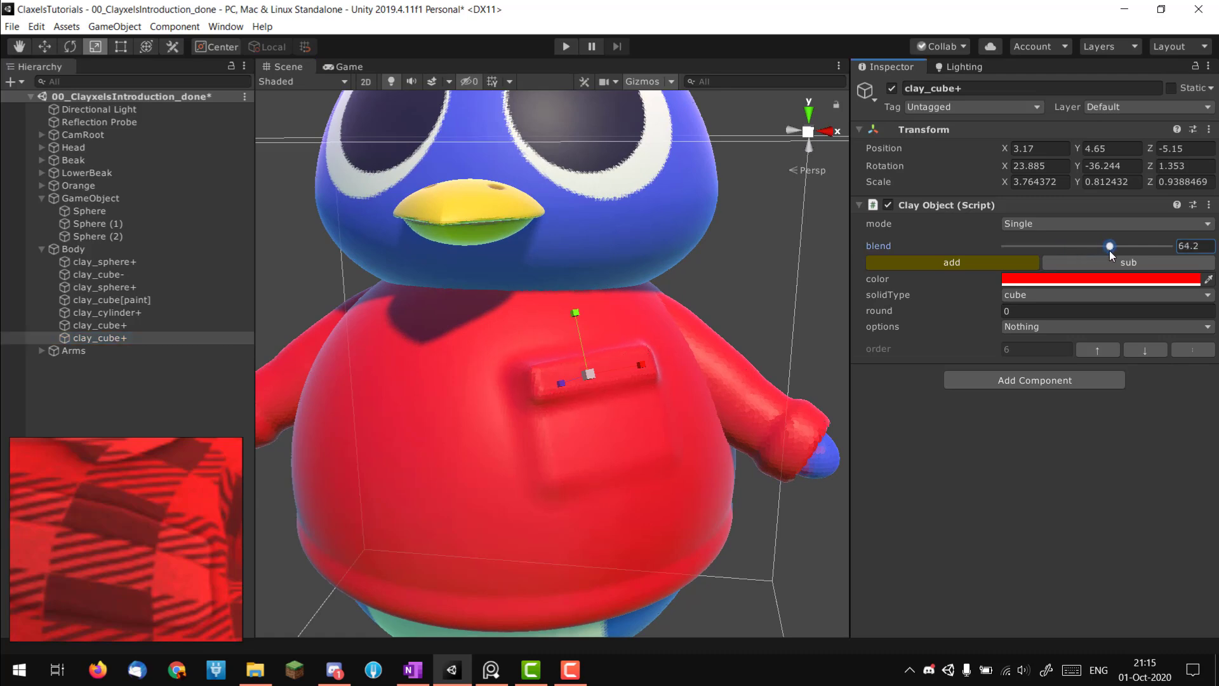
# - Check the pocket from the side and nudge the flap's position slightly against the chest
pyautogui.click(745, 287)
pyautogui.keyDown('alt'); pyautogui.moveTo(745, 289); pyautogui.dragTo(625, 362, button='right'); pyautogui.keyUp('alt')
pyautogui.keyDown('alt'); pyautogui.moveTo(626, 362); pyautogui.dragTo(555, 378); pyautogui.keyUp('alt')
pyautogui.keyDown('alt'); pyautogui.moveTo(555, 377); pyautogui.dragTo(800, 354, button='right'); pyautogui.keyUp('alt')
pyautogui.keyDown('alt'); pyautogui.moveTo(800, 354); pyautogui.dragTo(686, 348); pyautogui.keyUp('alt')
pyautogui.click(124, 329)
pyautogui.click(149, 336)
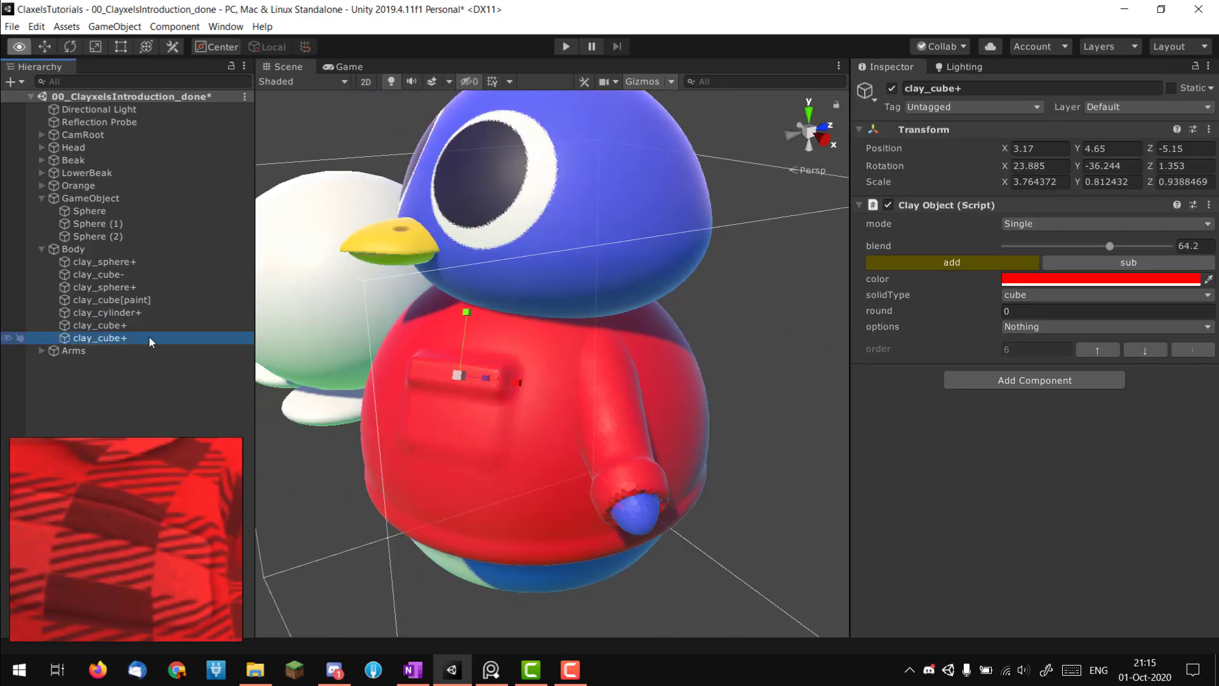
pyautogui.keyDown('alt'); pyautogui.moveTo(473, 386); pyautogui.dragTo(274, 392); pyautogui.keyUp('alt')
pyautogui.keyDown('alt'); pyautogui.moveTo(274, 392); pyautogui.dragTo(469, 392, button='right'); pyautogui.keyUp('alt')
pyautogui.press('w')
pyautogui.moveTo(467, 402); pyautogui.dragTo(473, 405)
# - Set the blend of the larger pocket patch below the flap to about 48.9
pyautogui.click(77, 325)
pyautogui.keyDown('alt'); pyautogui.moveTo(558, 364); pyautogui.dragTo(606, 445); pyautogui.keyUp('alt')
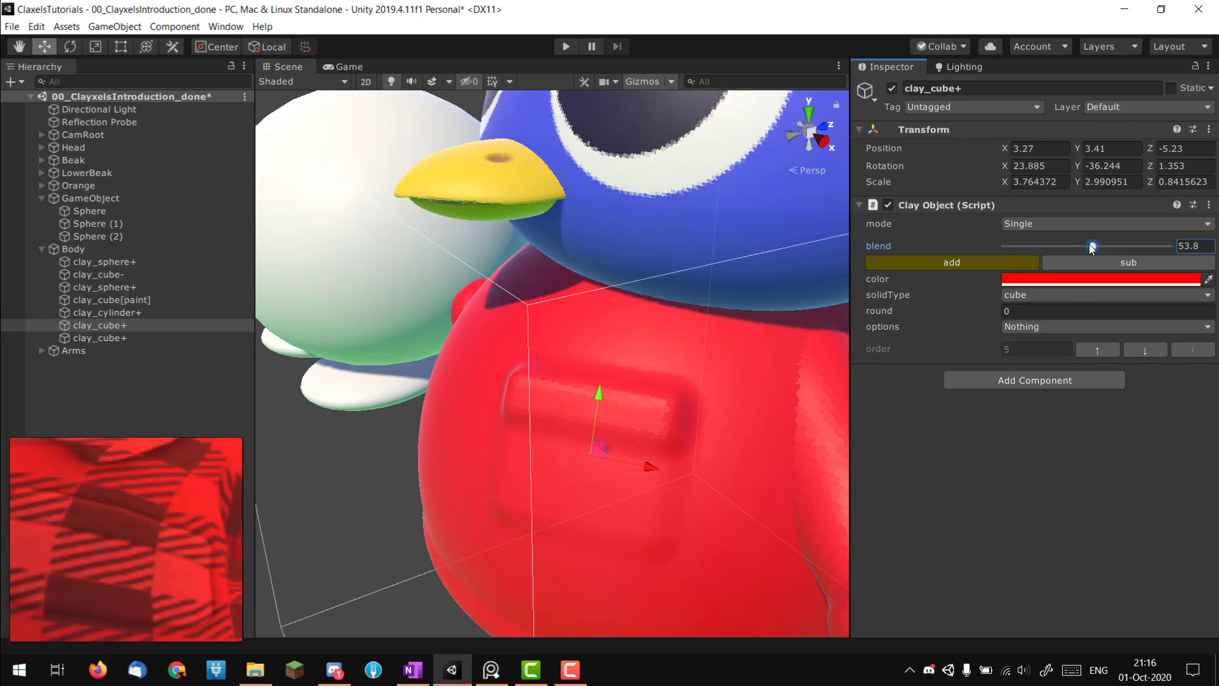
pyautogui.keyDown('alt'); pyautogui.moveTo(708, 314); pyautogui.dragTo(574, 343, button='right'); pyautogui.keyUp('alt')
pyautogui.scroll(-5, 101, 505)
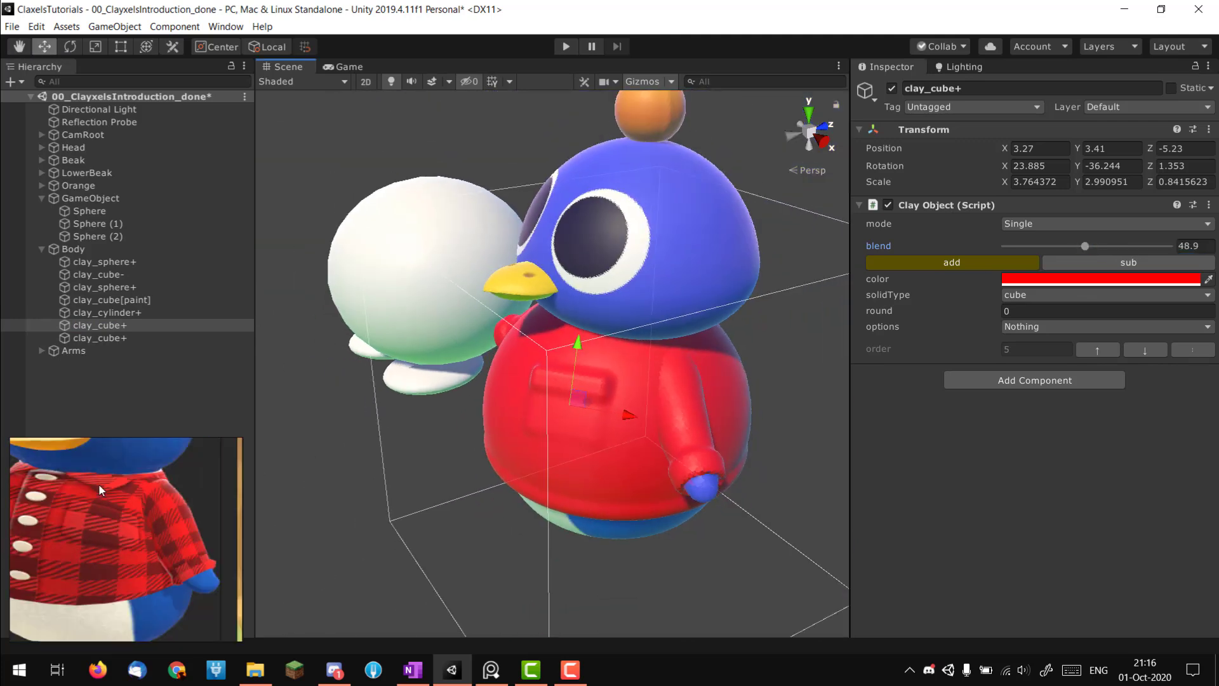
# - Check the collar in the reference picture, add a new clay cube to Body and color it red
pyautogui.moveTo(123, 482); pyautogui.dragTo(185, 563, button='middle')
pyautogui.scroll(4, 171, 522)
pyautogui.scroll(-3, 154, 556)
pyautogui.keyDown('alt'); pyautogui.moveTo(607, 341); pyautogui.dragTo(602, 385); pyautogui.keyUp('alt')
pyautogui.click(73, 249)
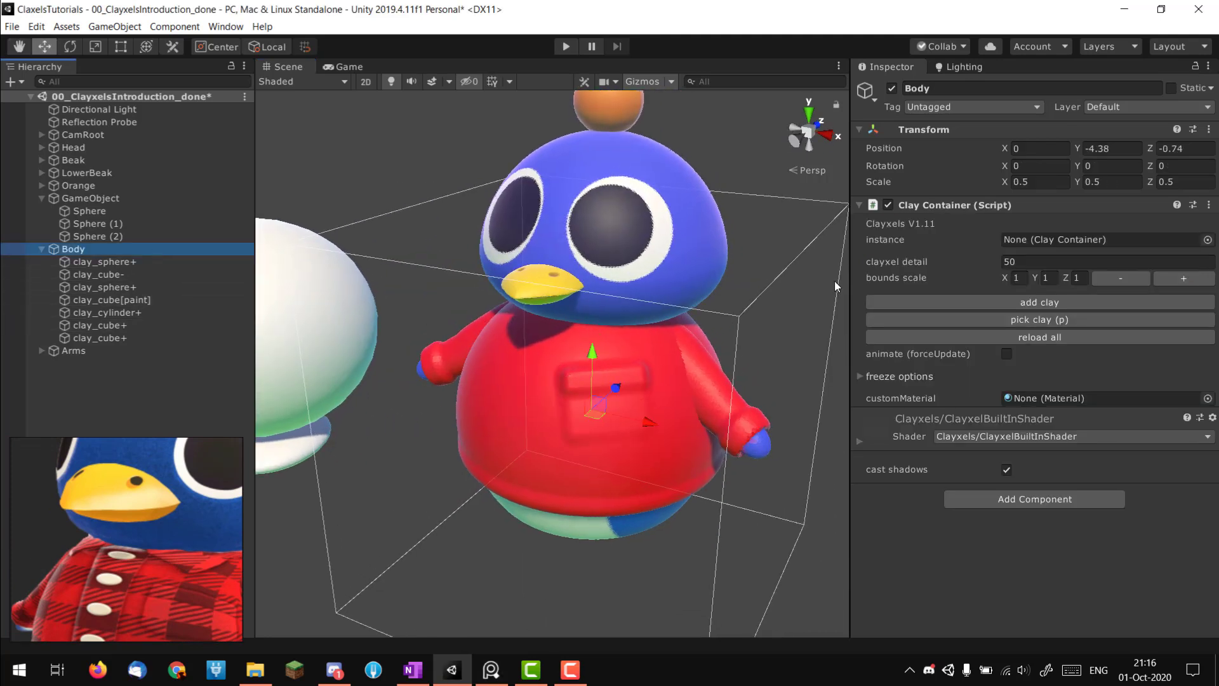
pyautogui.click(1042, 303)
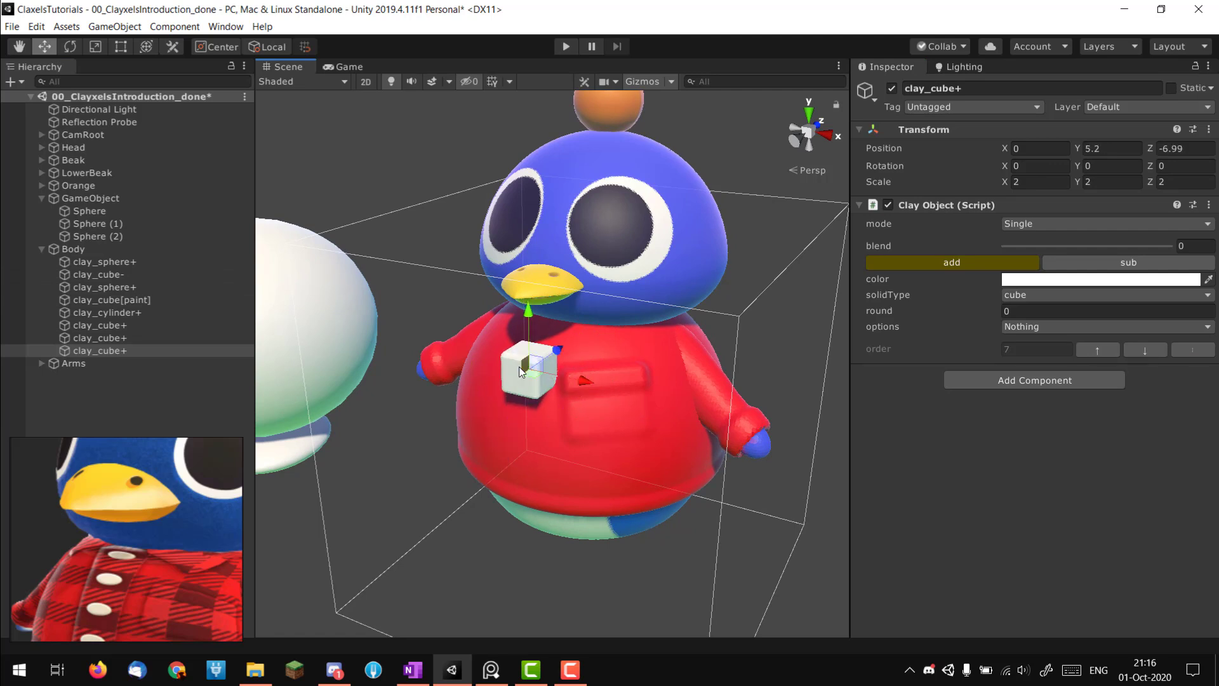
pyautogui.click(1007, 279)
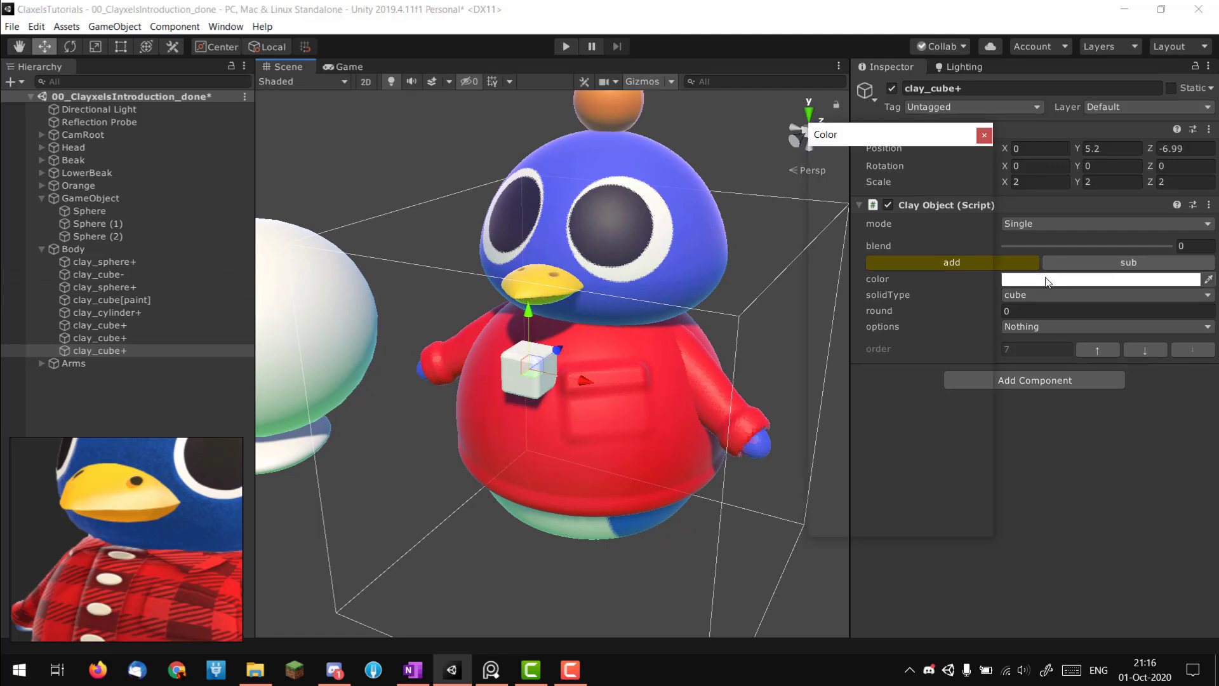
pyautogui.click(608, 379)
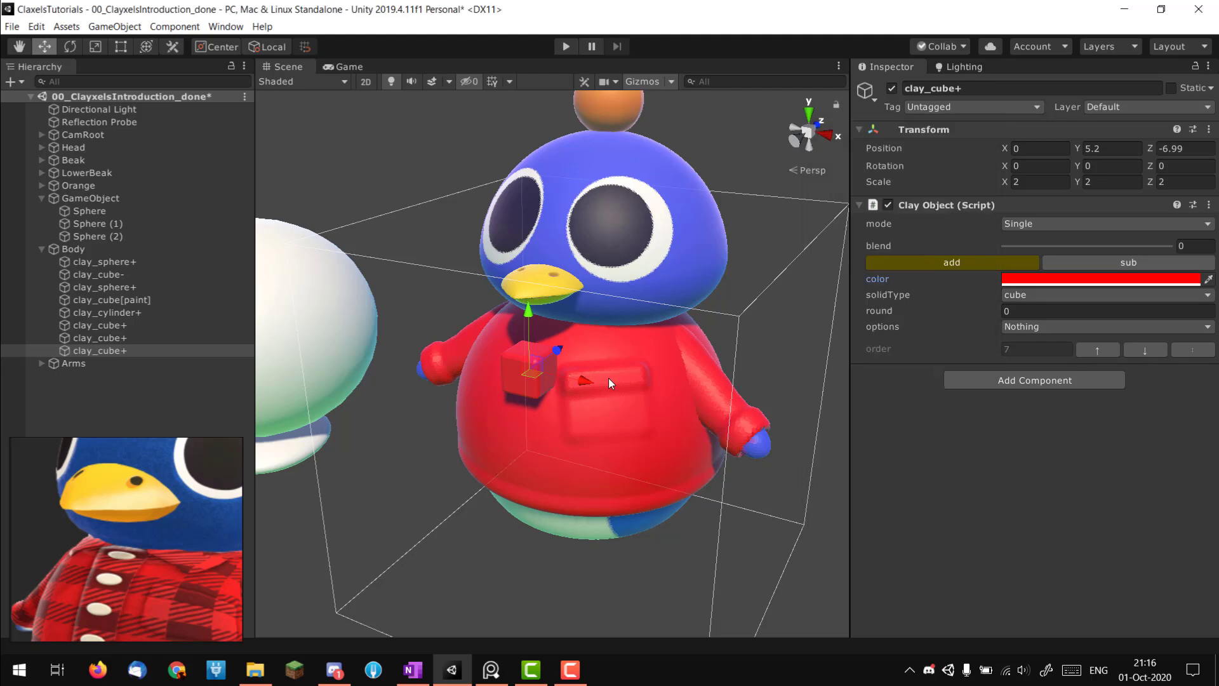
# - Enable the mirrorX option on the new red cube and move it sideways to about X 1.85
pyautogui.scroll(6, 608, 378)
pyautogui.keyDown('alt'); pyautogui.moveTo(489, 376); pyautogui.dragTo(440, 373); pyautogui.keyUp('alt')
pyautogui.scroll(3, 440, 373)
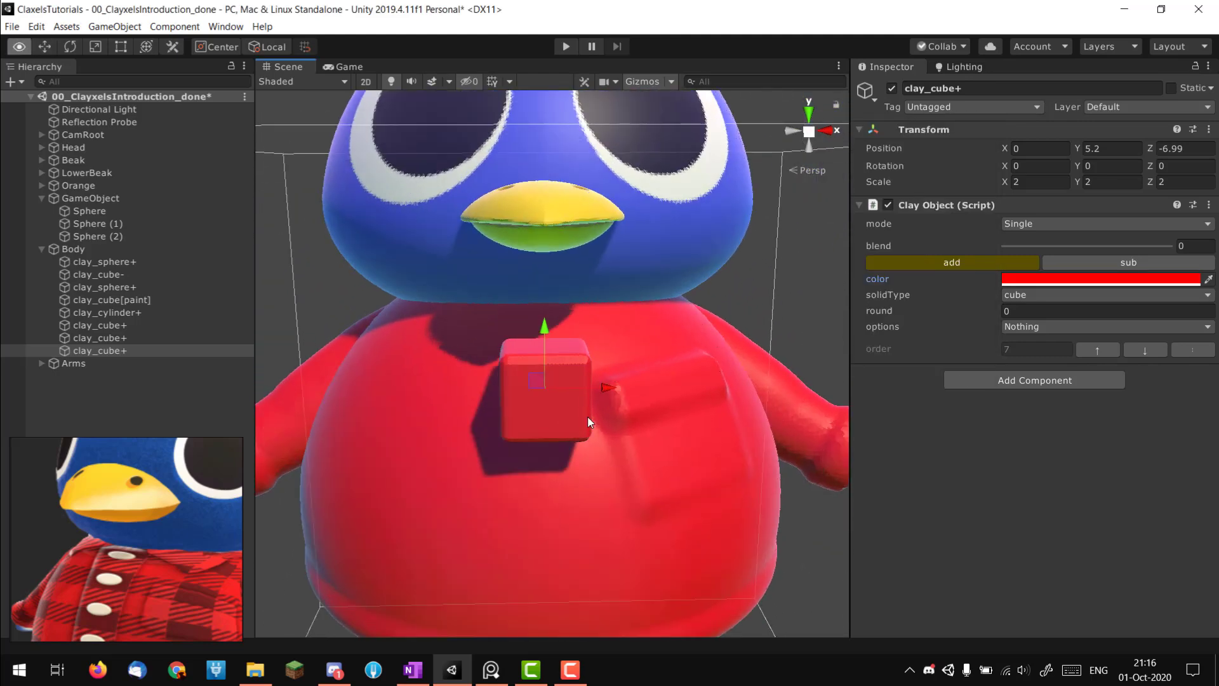
pyautogui.keyDown('alt'); pyautogui.moveTo(613, 419); pyautogui.dragTo(582, 403); pyautogui.keyUp('alt')
pyautogui.scroll(3, 598, 417)
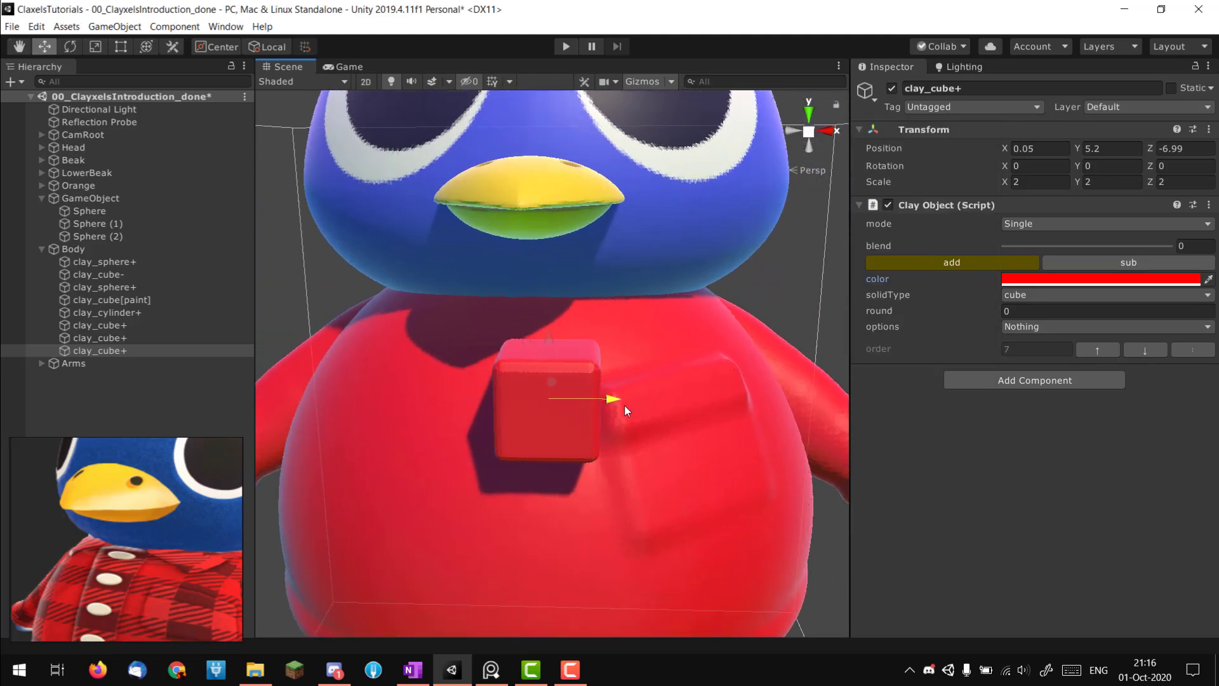
pyautogui.click(1029, 325)
pyautogui.click(1039, 393)
pyautogui.moveTo(578, 401); pyautogui.dragTo(492, 470)
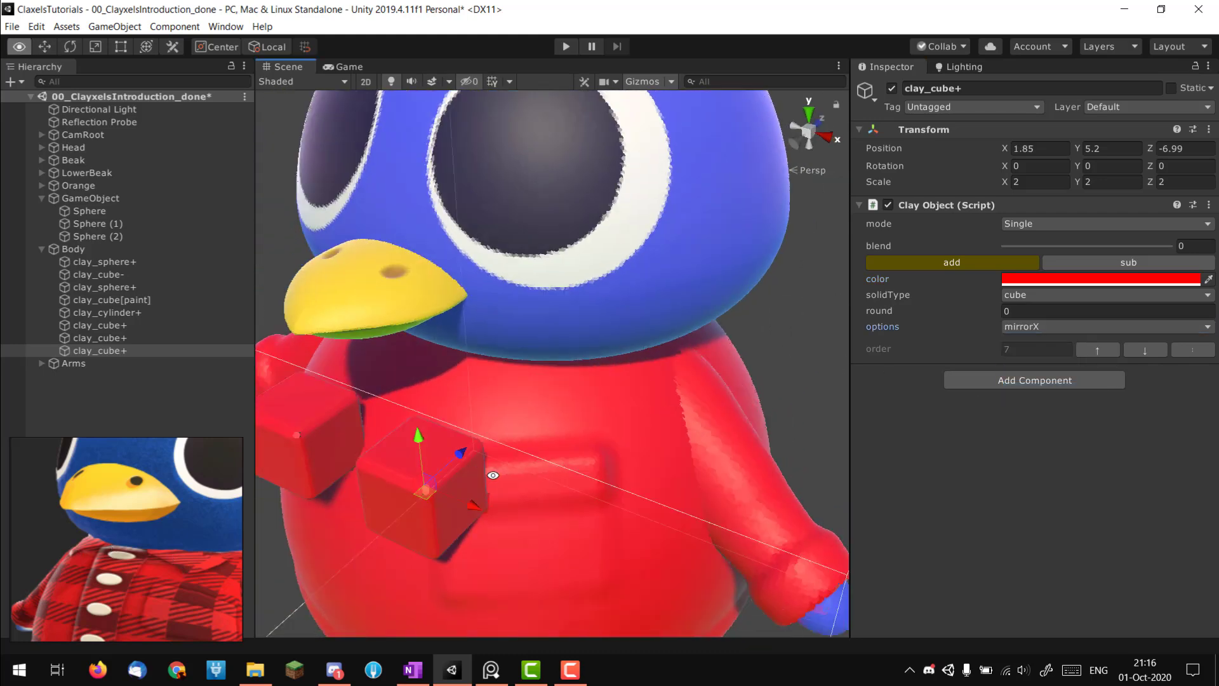
# - Flatten the mirrored cube to about 0.49 on Y and tilt it to about -33.7 on X
pyautogui.moveTo(426, 495); pyautogui.dragTo(434, 480)
pyautogui.press('r')
pyautogui.moveTo(431, 429); pyautogui.dragTo(380, 511)
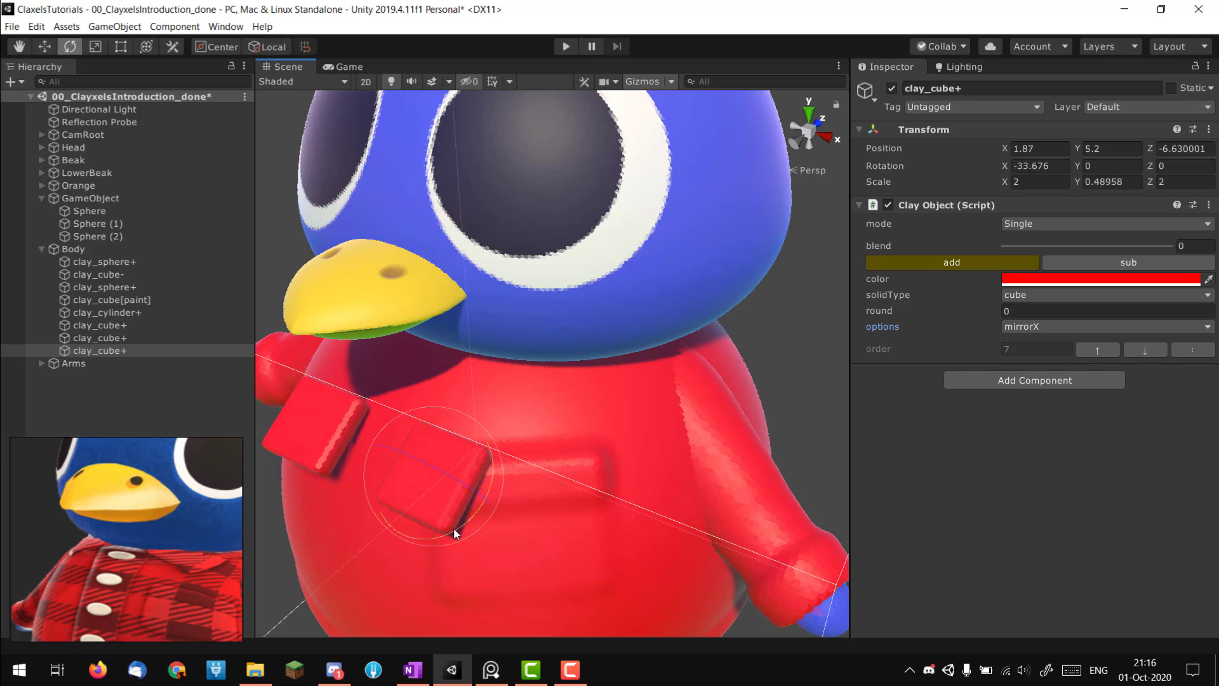
# - Rotate the flattened piece to about -17.6, -61.6, 29.2 and tuck it under the head at X 2.12, Y 6.95, Z -3.34 as a collar
pyautogui.moveTo(454, 534); pyautogui.dragTo(533, 421)
pyautogui.press('w')
pyautogui.moveTo(522, 338); pyautogui.dragTo(521, 295)
pyautogui.press('r')
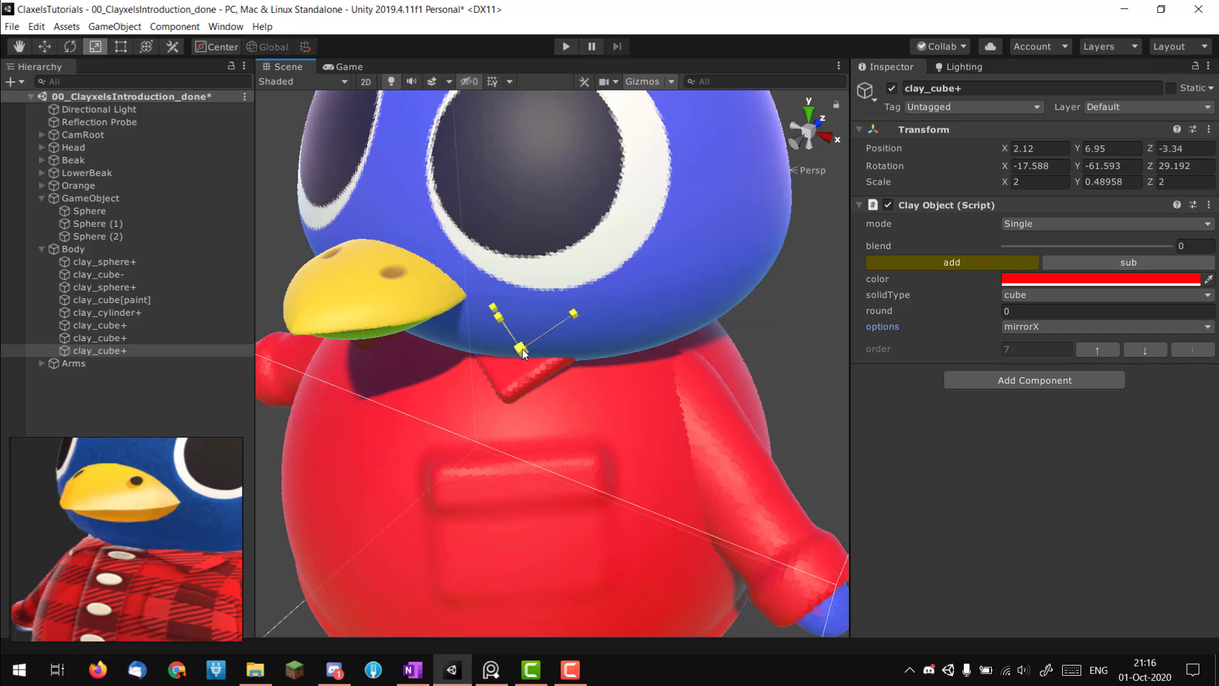
# - Scale the collar piece to about 3.52 by 0.86 by 3.52 and reseat it at about Y 6.58, Z -2.45, rotated -9.1, -72.7, 13.8
pyautogui.moveTo(521, 348); pyautogui.dragTo(531, 292)
pyautogui.moveTo(560, 379); pyautogui.dragTo(501, 289)
pyautogui.press('w')
pyautogui.press('e')
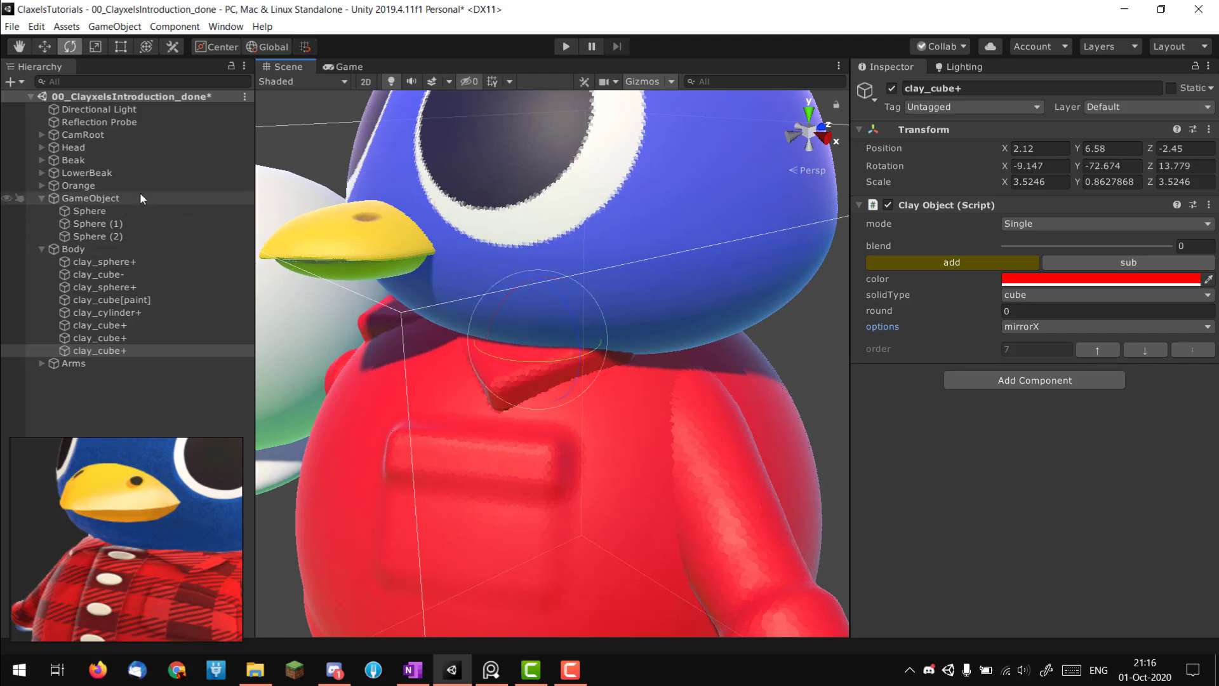
# - Set the collar piece's blend to about 20.9 and thin it to about 0.67 on Y
pyautogui.click(147, 149)
pyautogui.keyDown('alt'); pyautogui.moveTo(482, 330); pyautogui.dragTo(469, 297); pyautogui.keyUp('alt')
pyautogui.hotkey('alt', 'shift', 'a')
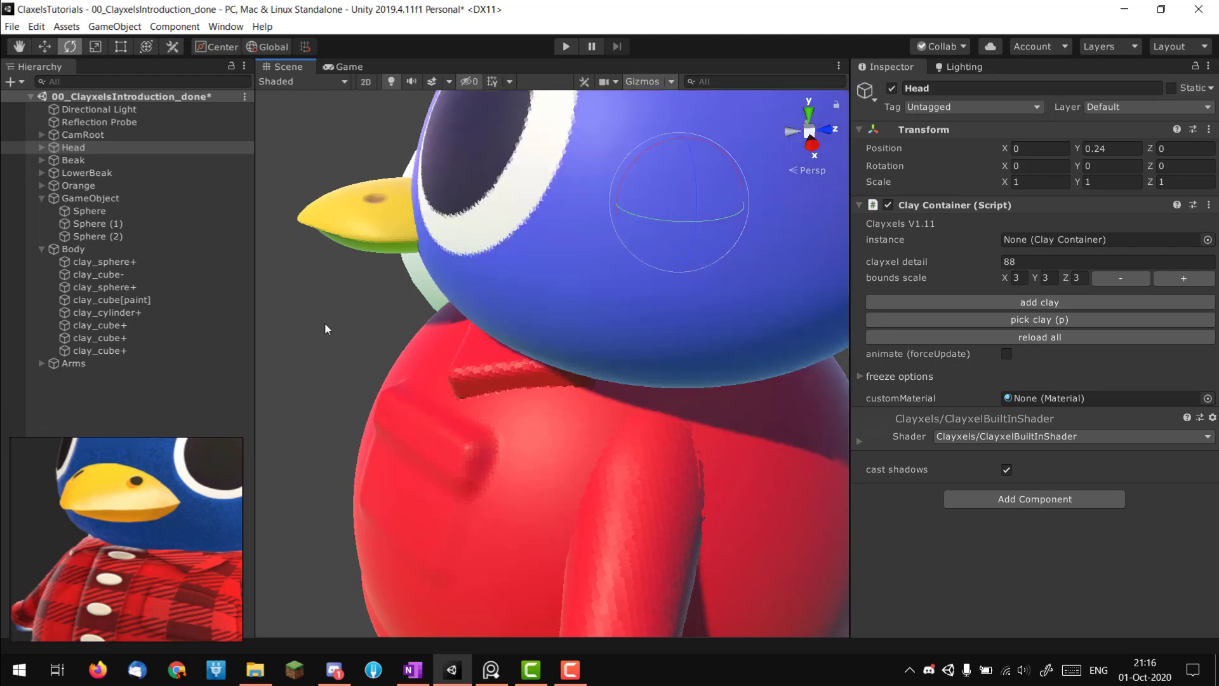
pyautogui.click(99, 350)
pyautogui.keyDown('alt'); pyautogui.moveTo(546, 343); pyautogui.dragTo(482, 298); pyautogui.keyUp('alt')
pyautogui.moveTo(1001, 246); pyautogui.dragTo(1057, 246)
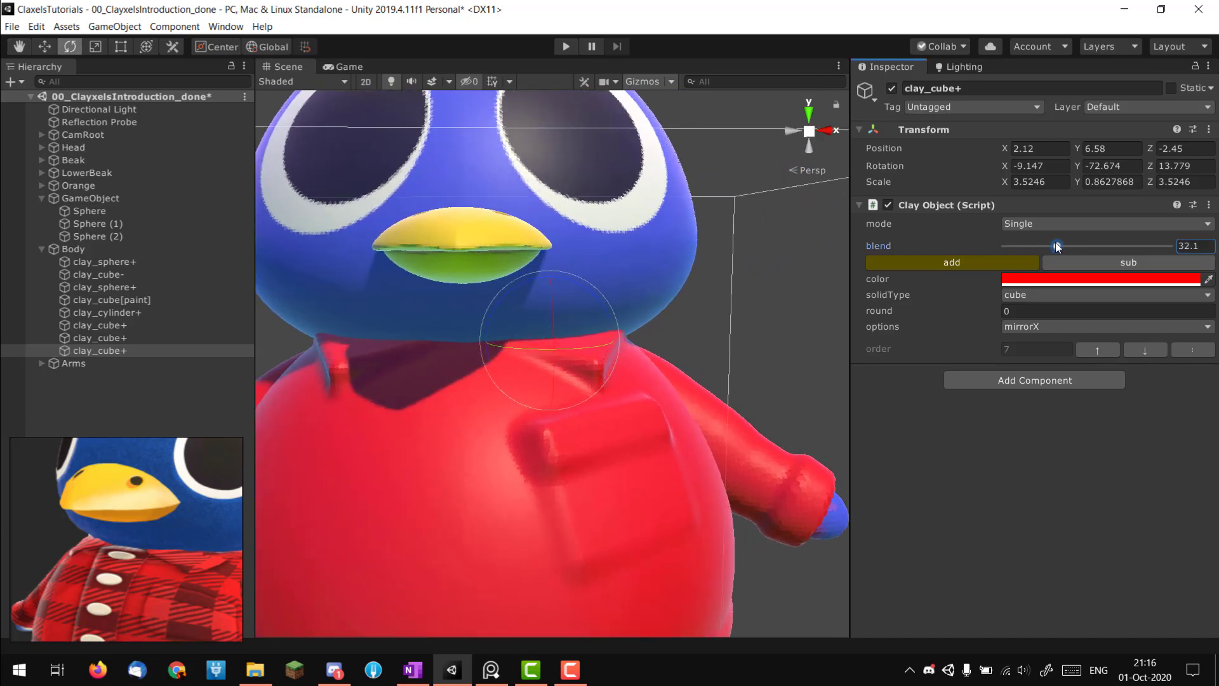
pyautogui.keyDown('alt'); pyautogui.moveTo(838, 267); pyautogui.dragTo(654, 306); pyautogui.keyUp('alt')
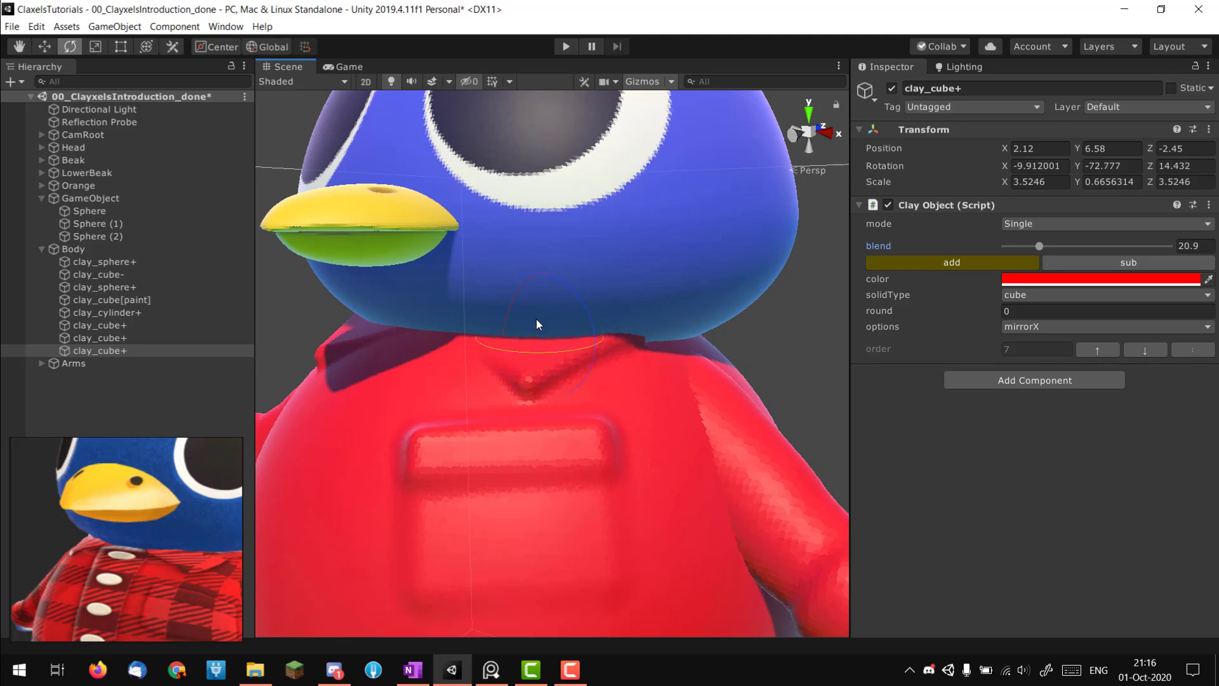
# - Raise the collar piece to about Y 6.81 and rotate it to about -16, -73.9, 19.8
pyautogui.press('w')
pyautogui.moveTo(539, 285); pyautogui.dragTo(535, 273)
pyautogui.keyDown('alt'); pyautogui.moveTo(521, 277); pyautogui.dragTo(362, 296, button='right'); pyautogui.keyUp('alt')
pyautogui.keyDown('alt'); pyautogui.moveTo(406, 298); pyautogui.dragTo(553, 324); pyautogui.keyUp('alt')
pyautogui.keyDown('alt'); pyautogui.moveTo(552, 324); pyautogui.dragTo(444, 330, button='right'); pyautogui.keyUp('alt')
pyautogui.keyDown('alt'); pyautogui.moveTo(661, 374); pyautogui.dragTo(584, 361); pyautogui.keyUp('alt')
pyautogui.keyDown('alt'); pyautogui.moveTo(585, 361); pyautogui.dragTo(724, 367, button='right'); pyautogui.keyUp('alt')
pyautogui.keyDown('alt'); pyautogui.moveTo(362, 152); pyautogui.dragTo(606, 353, button='right'); pyautogui.keyUp('alt')
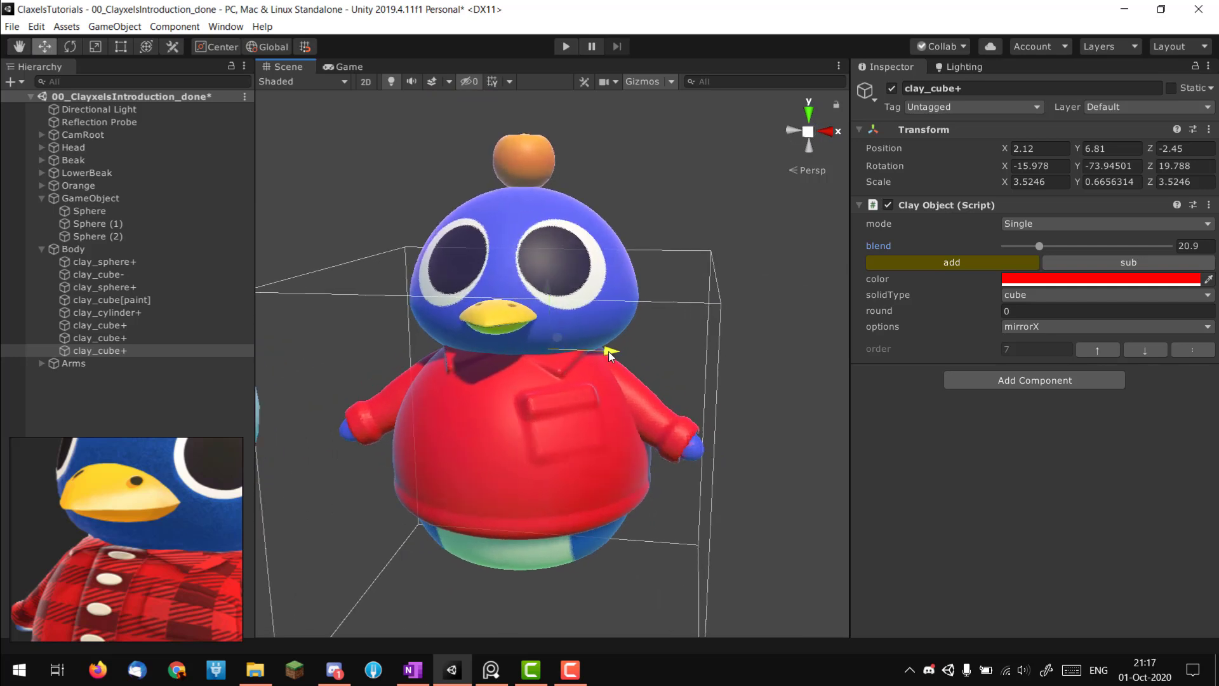
# - Move the collar piece inward to about X 1.62 and enlarge it to about 3.84 by 0.73 by 3.84
pyautogui.click(603, 350)
pyautogui.hotkey('ctrl', 'z')
pyautogui.moveTo(539, 345); pyautogui.dragTo(546, 343)
pyautogui.press('w')
pyautogui.moveTo(635, 370)
pyautogui.keyDown('alt'); pyautogui.mouseDown()
pyautogui.moveTo(742, 316)
pyautogui.moveTo(627, 358)
pyautogui.mouseUp(); pyautogui.keyUp('alt')
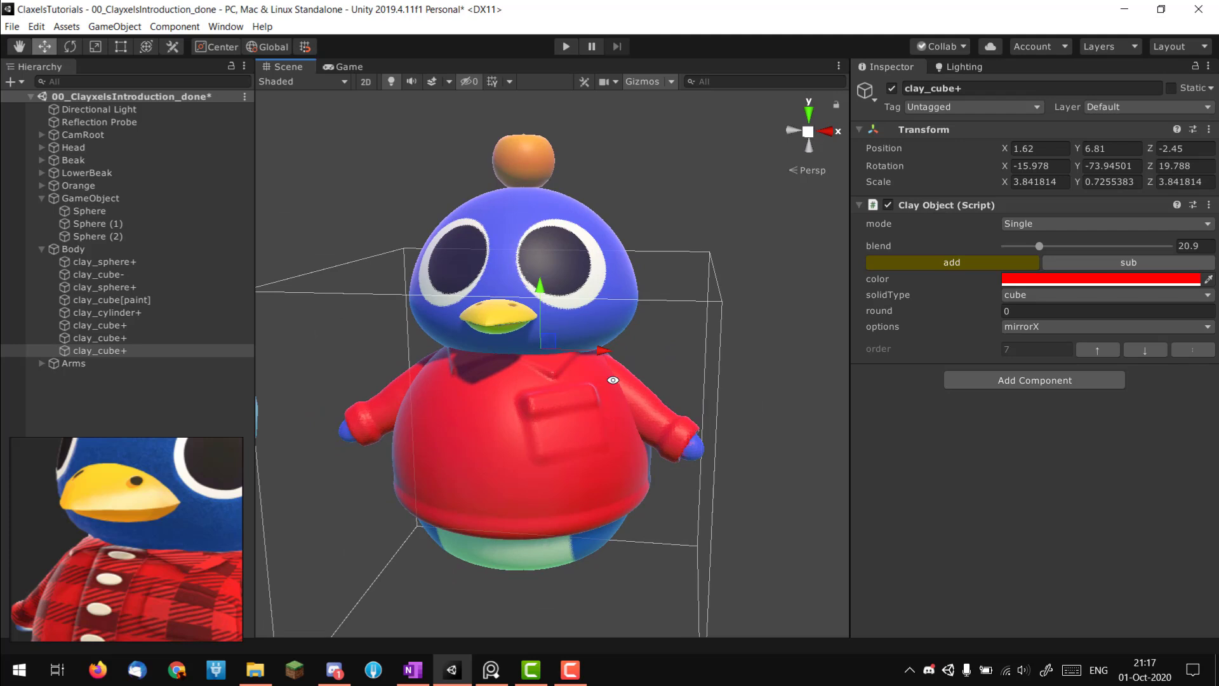
pyautogui.moveTo(613, 402)
pyautogui.mouseDown(button='middle')
pyautogui.moveTo(609, 359)
pyautogui.moveTo(576, 365)
pyautogui.mouseUp(button='middle')
pyautogui.scroll(3, 538, 335)
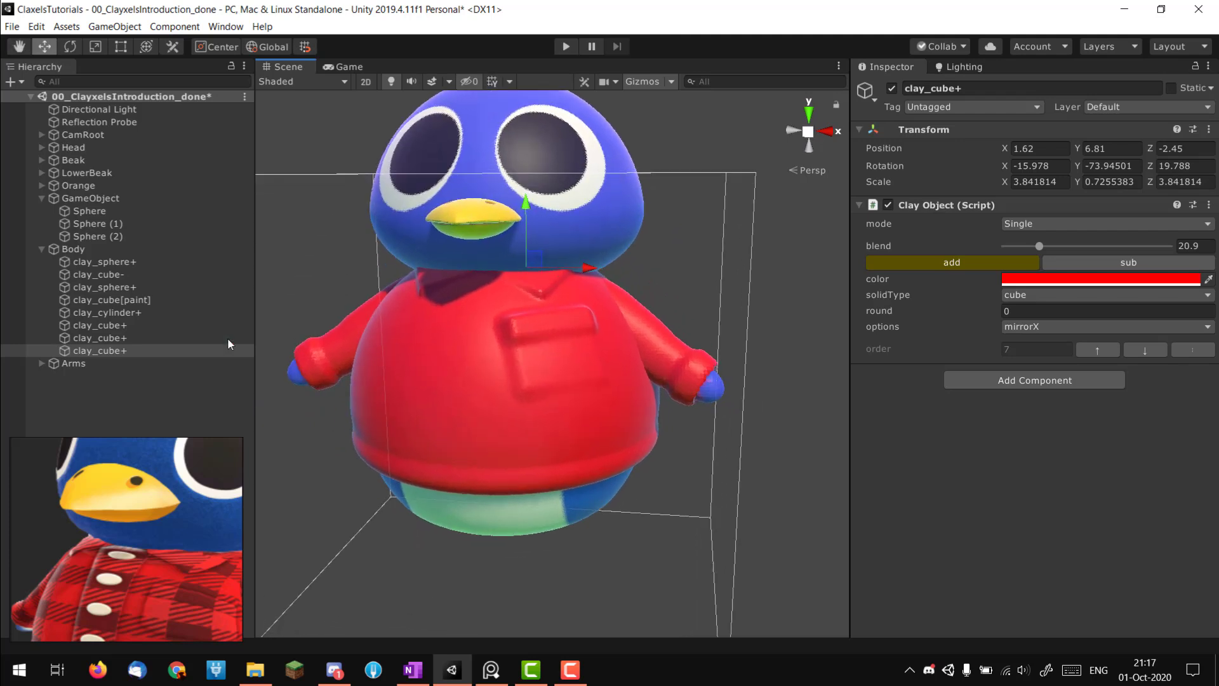
# - Select the pocket patch and its flap together, ready for adjusting against the chest
pyautogui.click(122, 341)
pyautogui.keyDown('ctrl'); pyautogui.click(121, 327); pyautogui.keyUp('ctrl')
pyautogui.scroll(3, 590, 294)
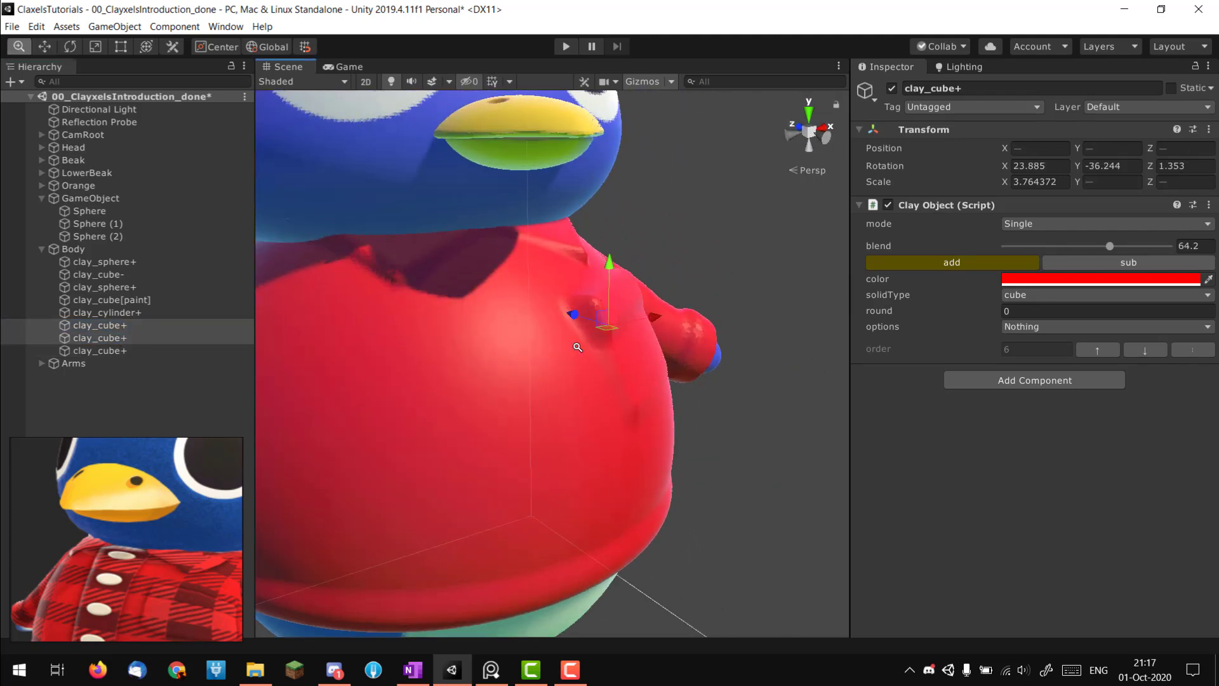
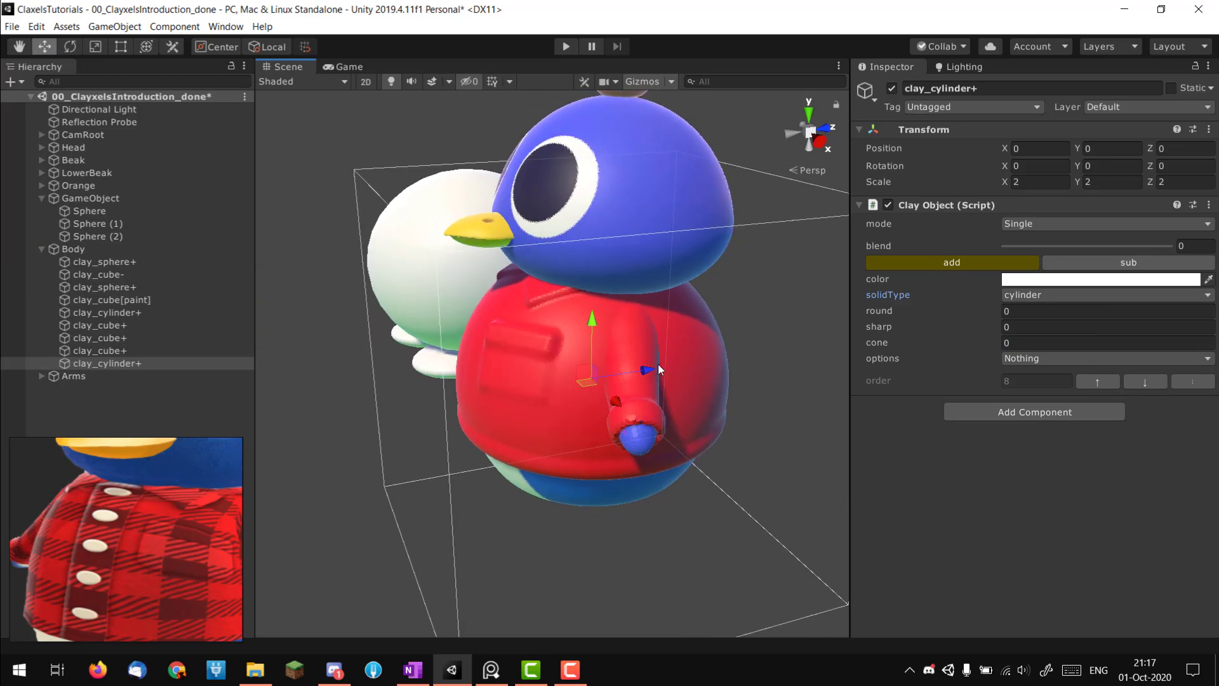
# - Move the new white cylinder forward out of the body to Z -9
pyautogui.scroll(3, 478, 392)
pyautogui.moveTo(517, 383); pyautogui.dragTo(491, 345)
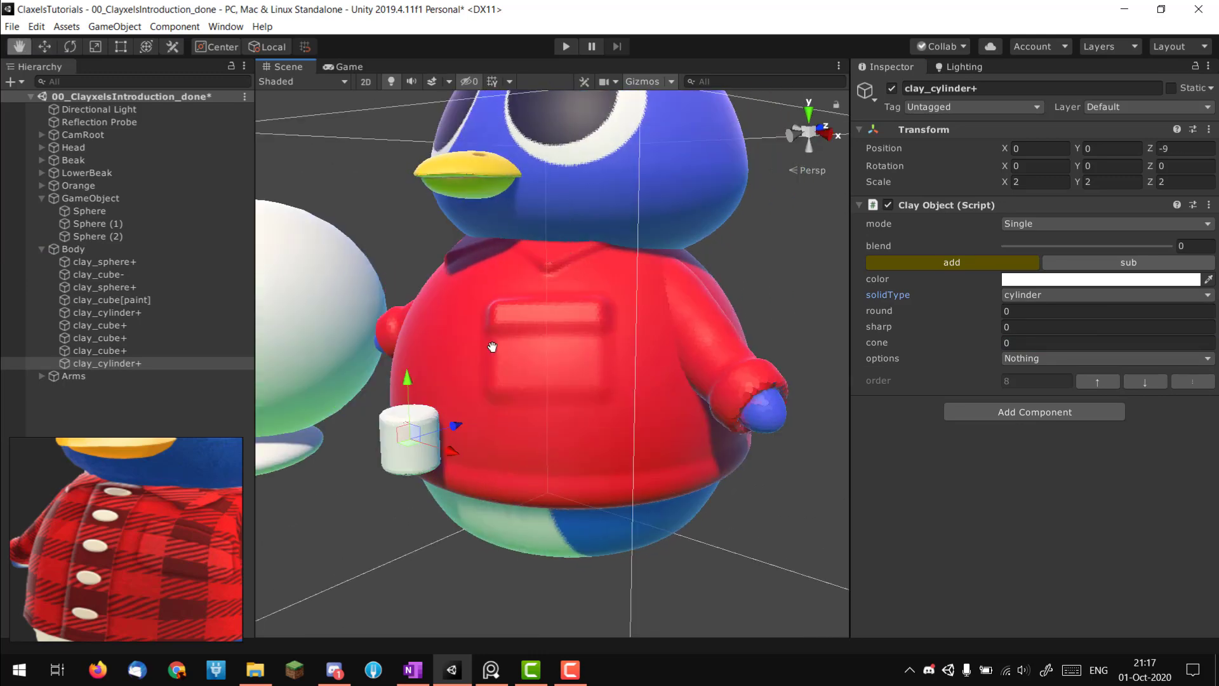
pyautogui.scroll(2, 491, 346)
pyautogui.moveTo(518, 388); pyautogui.dragTo(688, 334, button='middle')
pyautogui.keyDown('alt'); pyautogui.moveTo(688, 334); pyautogui.dragTo(499, 387); pyautogui.keyUp('alt')
pyautogui.scroll(-3, 498, 386)
# - Mark up a screen capture with a closed loop over the chest and a dashed line along the shirt's front
pyautogui.press('Print')
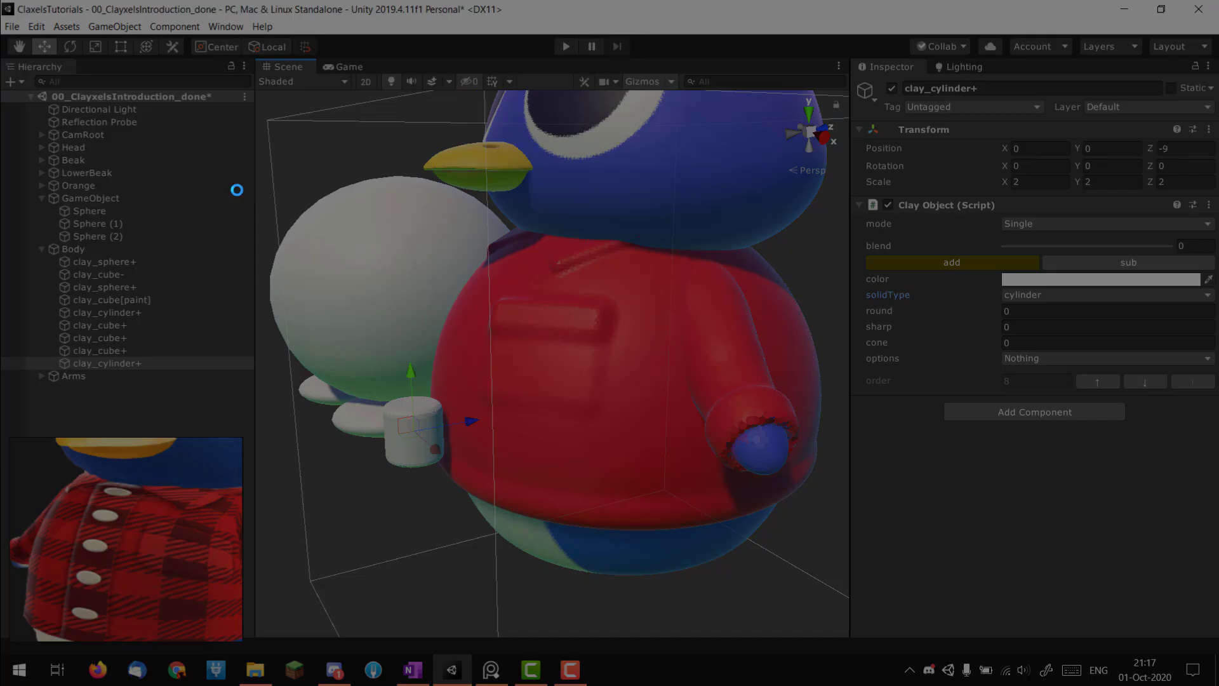
pyautogui.moveTo(196, 89); pyautogui.dragTo(879, 642)
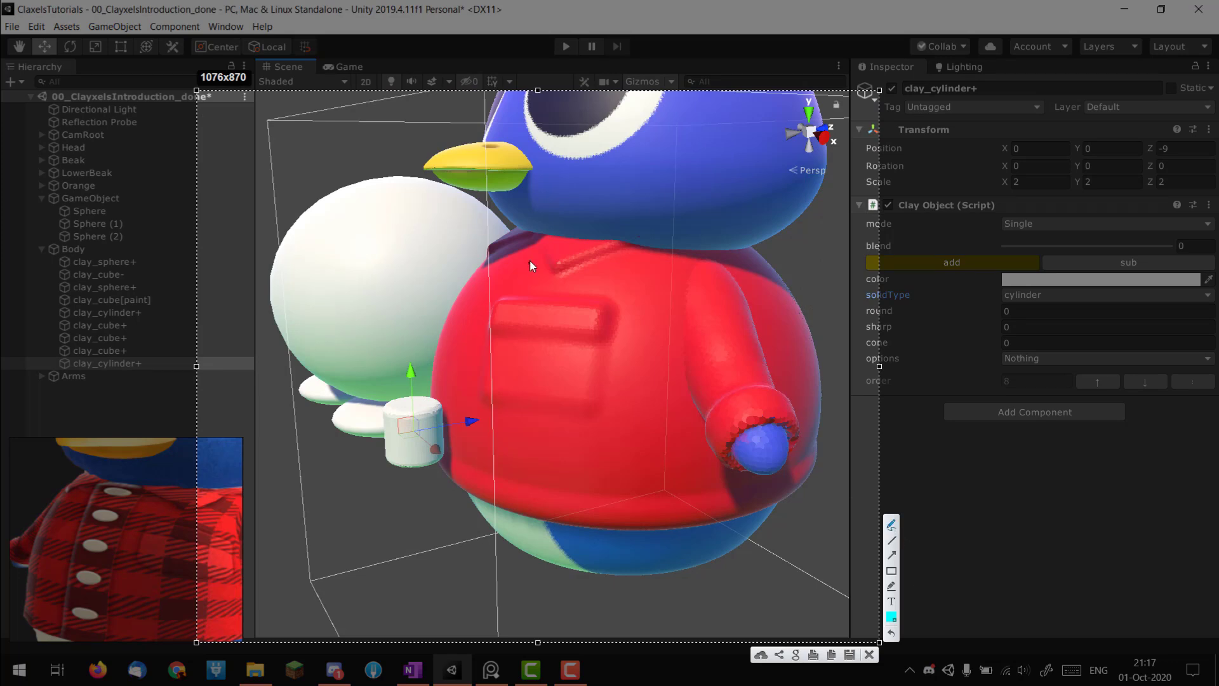
pyautogui.hotkey('ctrl', 'c')
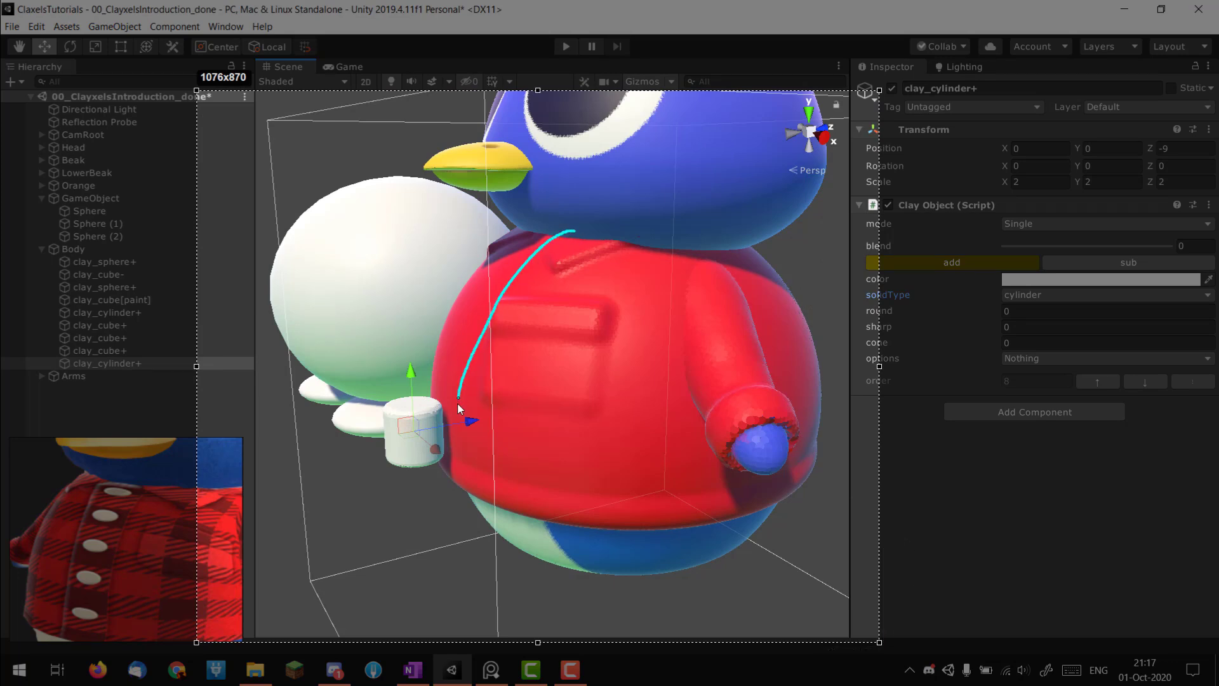
pyautogui.moveTo(568, 243); pyautogui.dragTo(530, 241)
pyautogui.moveTo(527, 242); pyautogui.dragTo(522, 248)
pyautogui.moveTo(518, 251); pyautogui.dragTo(503, 267)
pyautogui.moveTo(500, 272); pyautogui.dragTo(494, 282)
pyautogui.moveTo(488, 291)
pyautogui.mouseDown()
pyautogui.moveTo(453, 367)
pyautogui.moveTo(445, 449)
pyautogui.mouseUp()
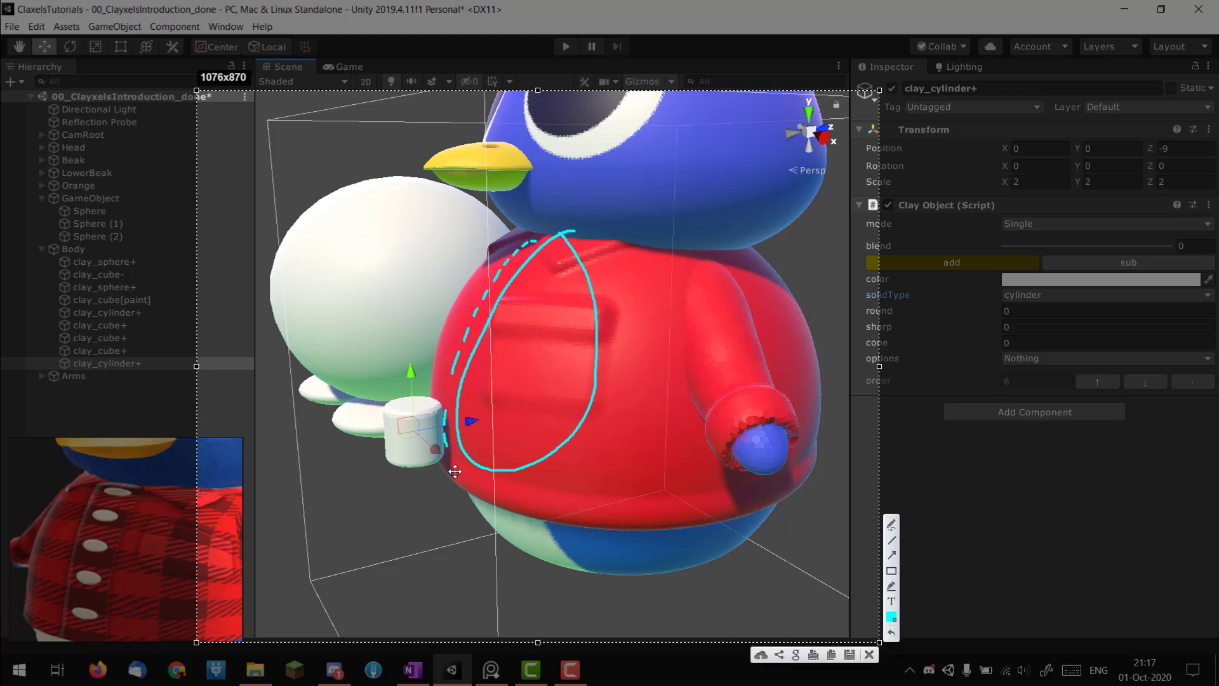
pyautogui.press('Escape')
# - Rotate the white cylinder -90 degrees about Z and flatten it along its axis into a disc
pyautogui.press('e')
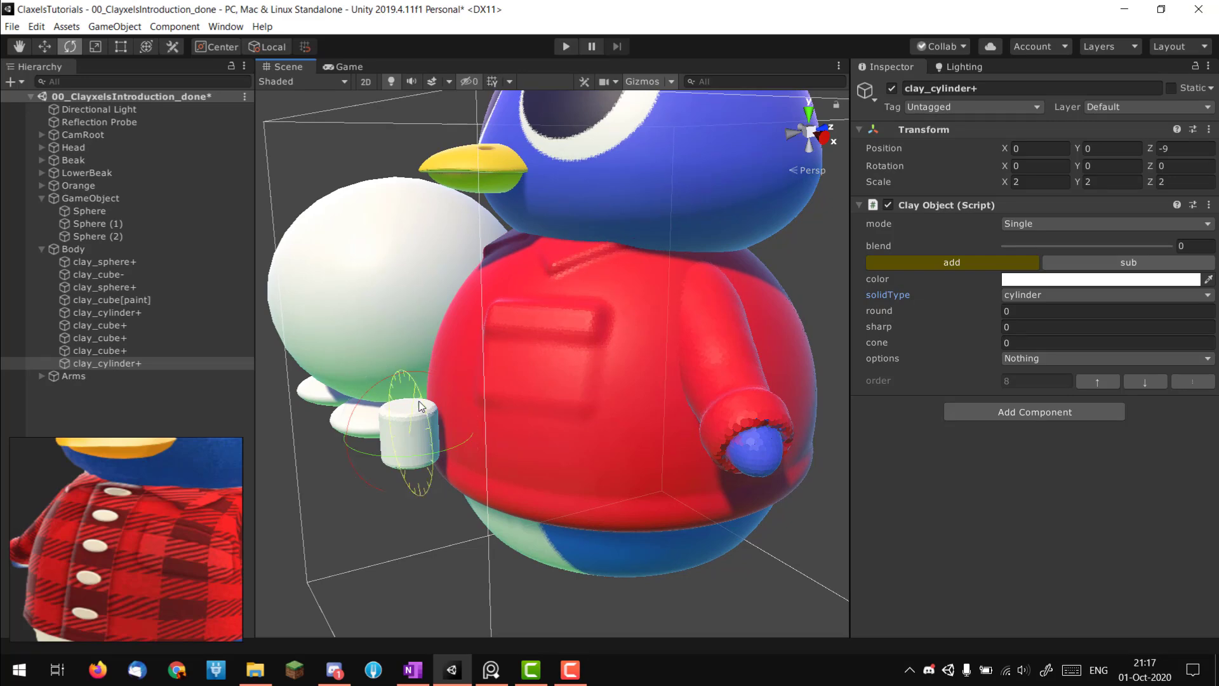
pyautogui.moveTo(419, 407); pyautogui.dragTo(443, 525)
pyautogui.keyDown('alt'); pyautogui.moveTo(417, 364); pyautogui.dragTo(632, 335); pyautogui.keyUp('alt')
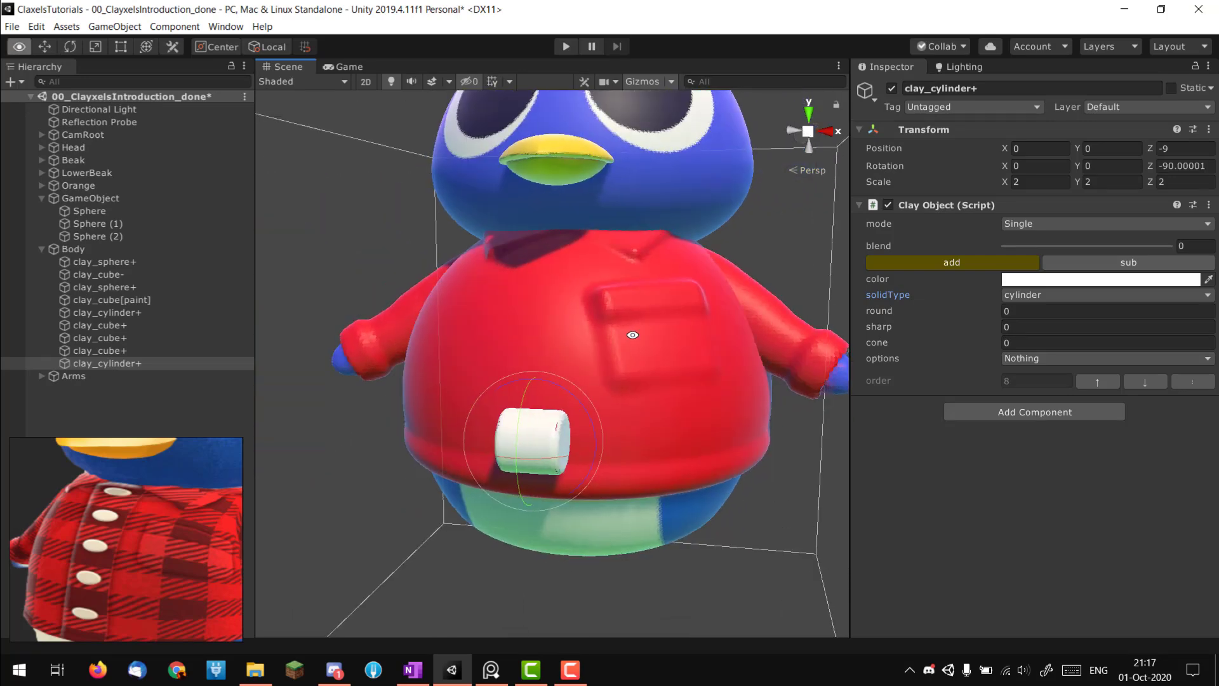
pyautogui.scroll(2, 480, 414)
pyautogui.keyDown('alt'); pyautogui.moveTo(480, 414); pyautogui.dragTo(536, 488); pyautogui.keyUp('alt')
pyautogui.press('r')
pyautogui.moveTo(613, 484); pyautogui.dragTo(561, 484)
# - Move the disc into the shirt front at Y 1.79, Z -3.04 and enlarge it to about 8.95 by 1.37 by 8.95
pyautogui.keyDown('alt'); pyautogui.moveTo(561, 484); pyautogui.dragTo(595, 448); pyautogui.keyUp('alt')
pyautogui.press('w')
pyautogui.scroll(-3, 482, 447)
pyautogui.moveTo(397, 433); pyautogui.dragTo(524, 359)
pyautogui.keyDown('alt'); pyautogui.moveTo(523, 359); pyautogui.dragTo(680, 373); pyautogui.keyUp('alt')
pyautogui.scroll(2, 635, 397)
pyautogui.press('r')
pyautogui.moveTo(607, 412); pyautogui.dragTo(532, 394)
pyautogui.press('w')
pyautogui.press('w')
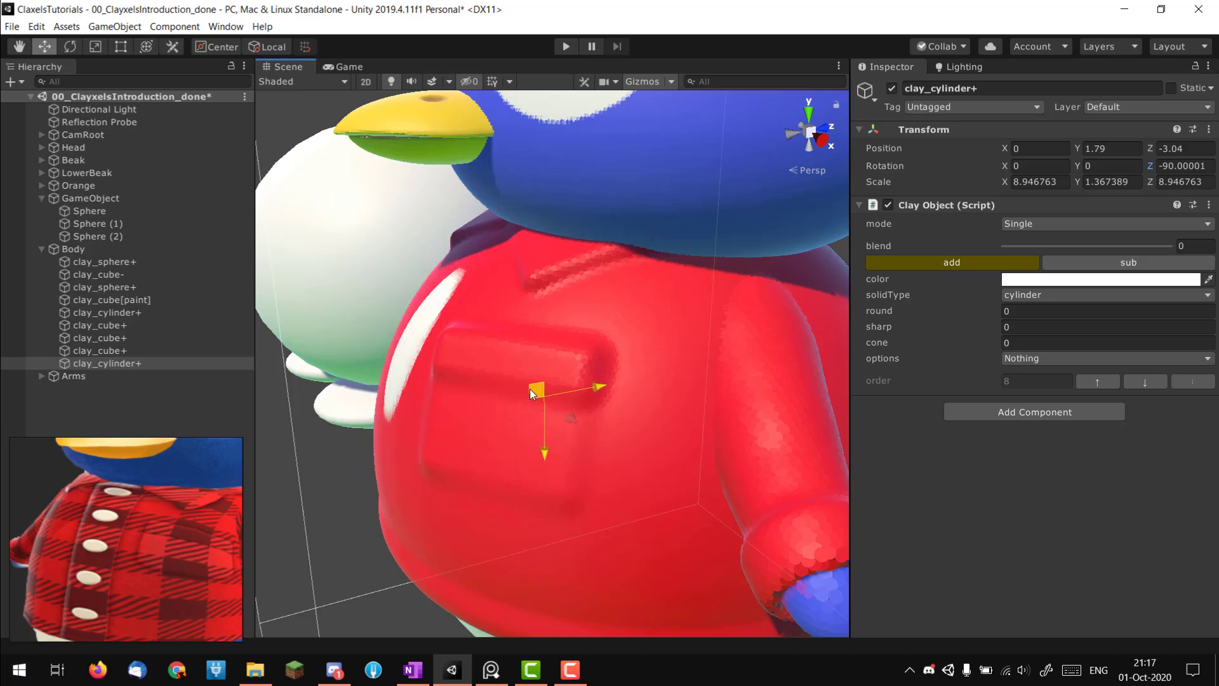
# - Lengthen the disc to about 10.94 on X and tilt it about 22.7 degrees around X, positioned at Y 1.45, Z -3.26
pyautogui.moveTo(541, 448); pyautogui.dragTo(539, 459)
pyautogui.press('e')
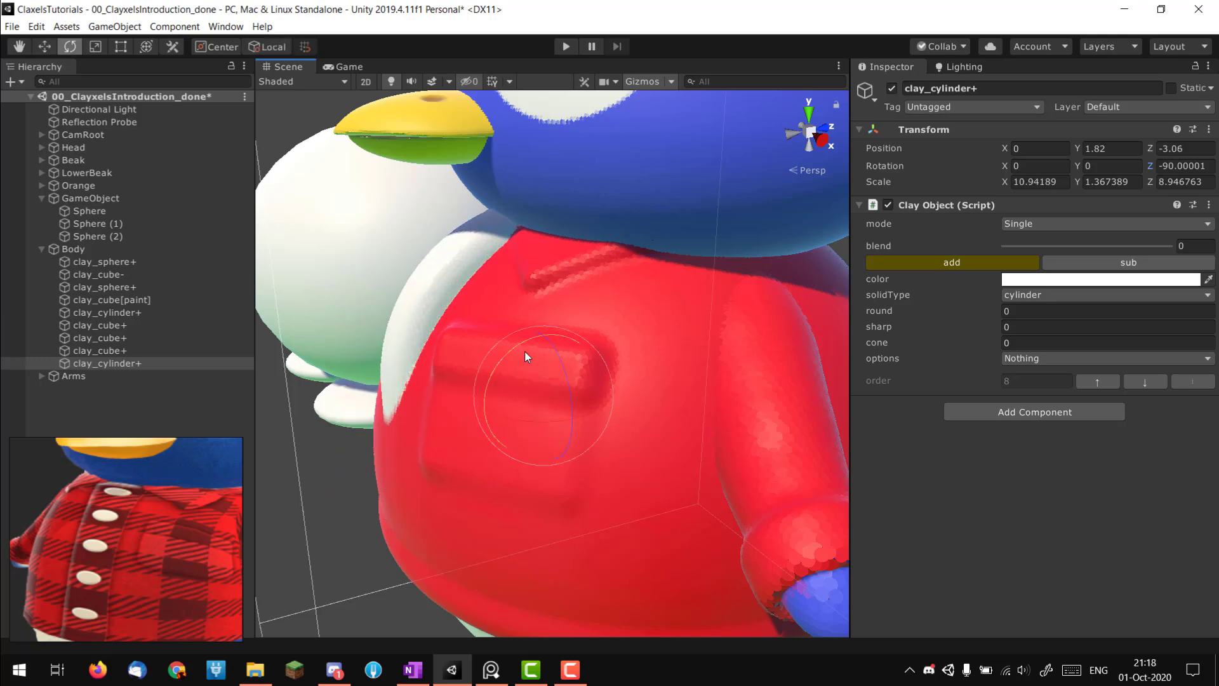
pyautogui.moveTo(524, 352); pyautogui.dragTo(729, 321)
pyautogui.press('w')
pyautogui.keyDown('alt'); pyautogui.moveTo(729, 320); pyautogui.dragTo(737, 350, button='right'); pyautogui.keyUp('alt')
pyautogui.keyDown('alt'); pyautogui.moveTo(738, 350); pyautogui.dragTo(503, 400); pyautogui.keyUp('alt')
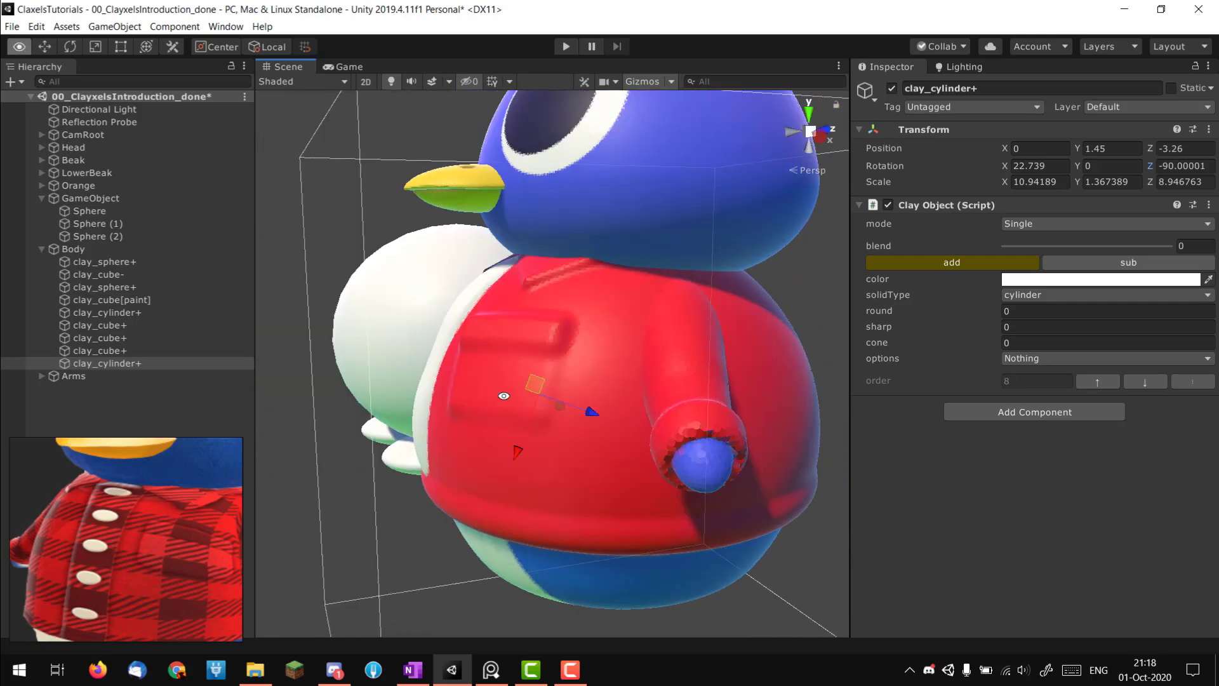
pyautogui.keyDown('alt'); pyautogui.moveTo(504, 400); pyautogui.dragTo(464, 391, button='right'); pyautogui.keyUp('alt')
# - Deactivate all other clay pieces of Body and view the white disc on its own
pyautogui.click(95, 351)
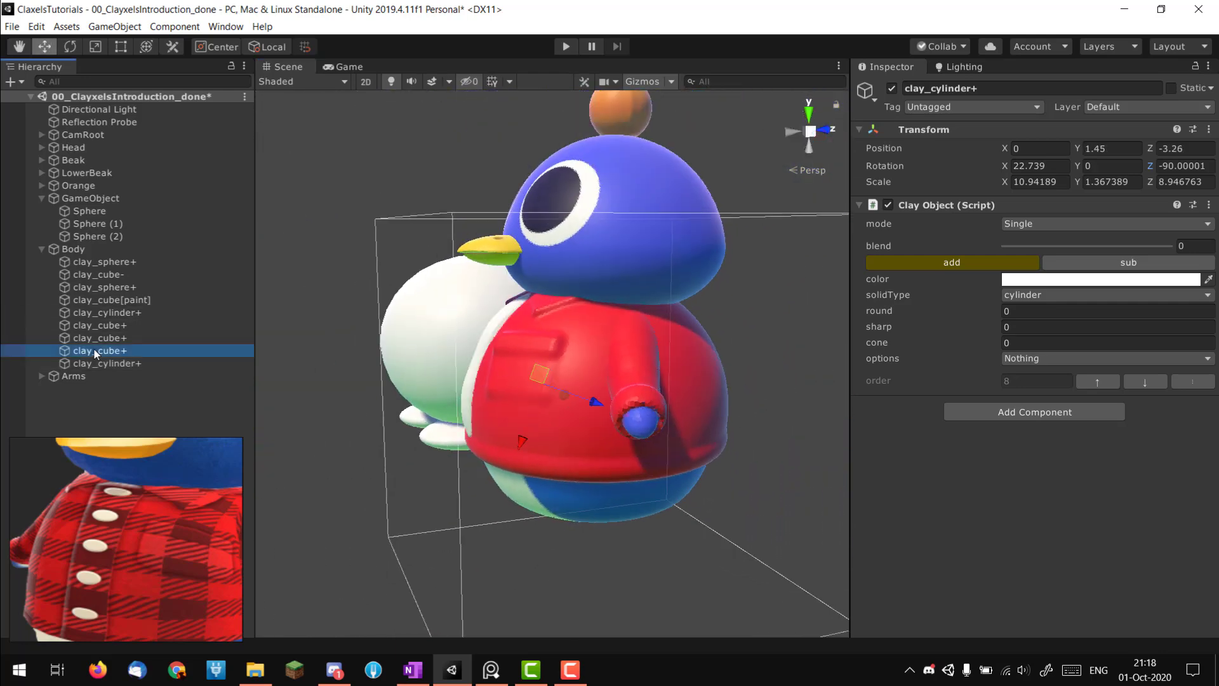
pyautogui.keyDown('shift'); pyautogui.click(136, 259); pyautogui.keyUp('shift')
pyautogui.hotkey('alt', 'shift', 'a')
pyautogui.click(94, 367)
pyautogui.keyDown('alt'); pyautogui.moveTo(412, 324); pyautogui.dragTo(438, 318); pyautogui.keyUp('alt')
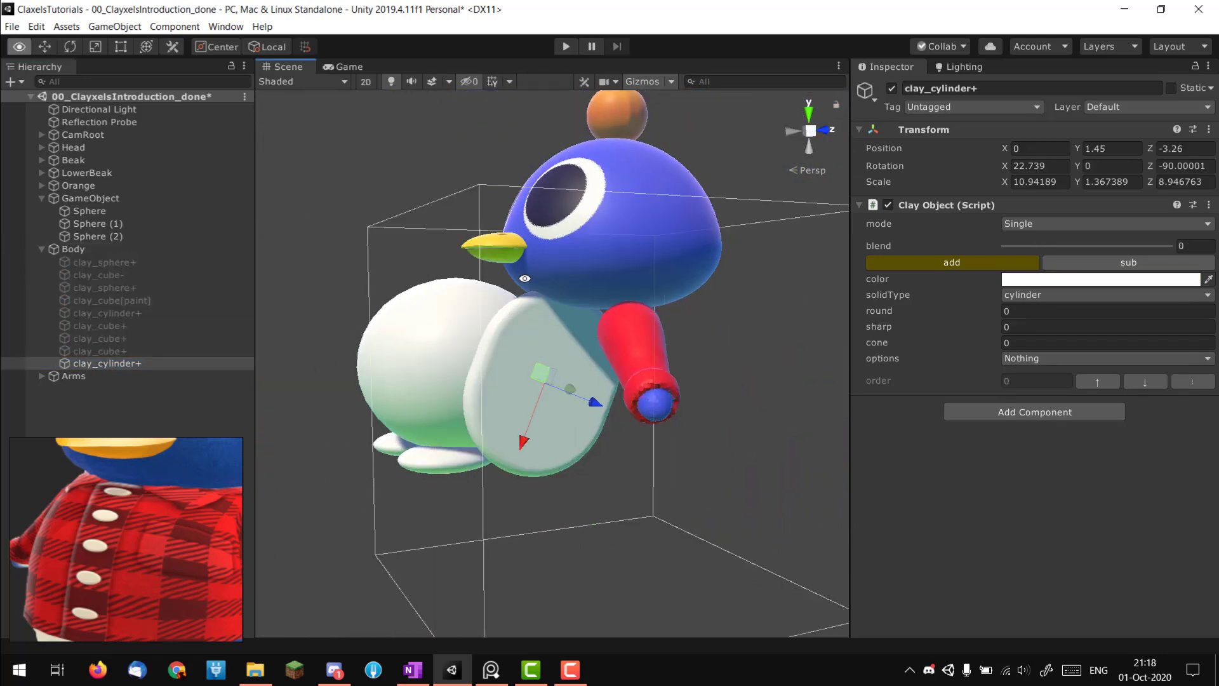
pyautogui.keyDown('alt'); pyautogui.moveTo(438, 318); pyautogui.dragTo(482, 368, button='right'); pyautogui.keyUp('alt')
pyautogui.keyDown('alt'); pyautogui.moveTo(482, 368); pyautogui.dragTo(674, 407); pyautogui.keyUp('alt')
# - Reactivate the hidden clay pieces of Body and reload all of its clay
pyautogui.click(143, 348)
pyautogui.keyDown('shift'); pyautogui.click(136, 262); pyautogui.keyUp('shift')
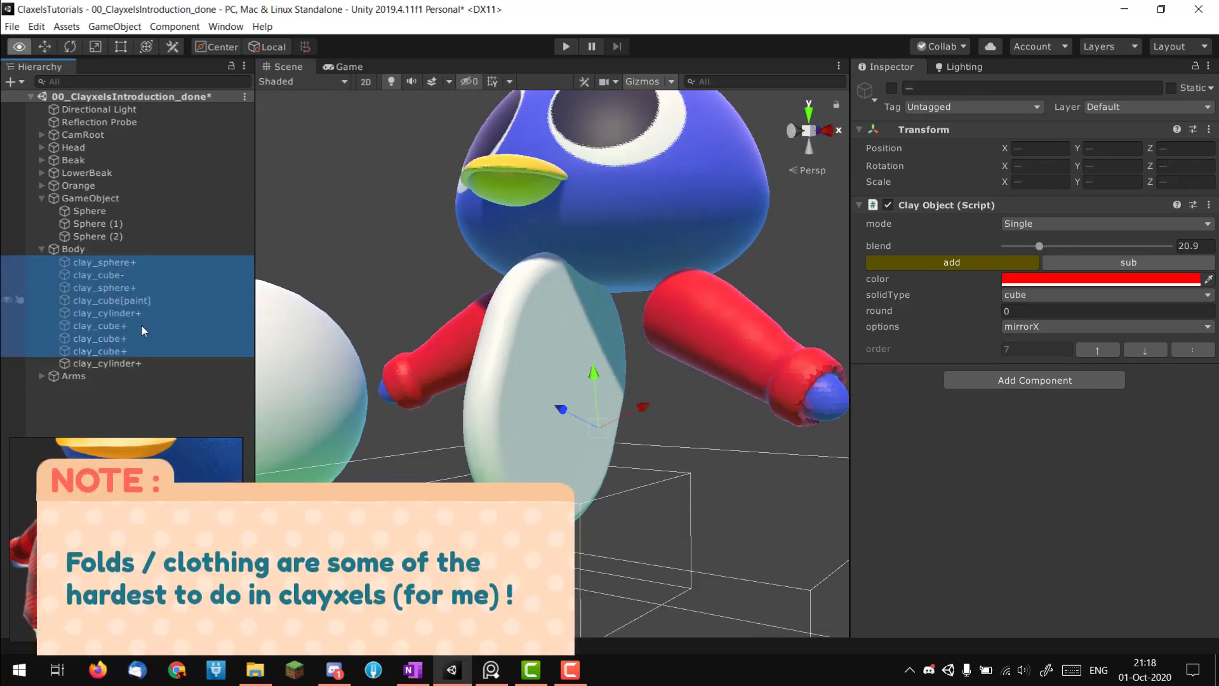
pyautogui.hotkey('alt', 'shift', 'a')
pyautogui.click(122, 363)
pyautogui.click(147, 251)
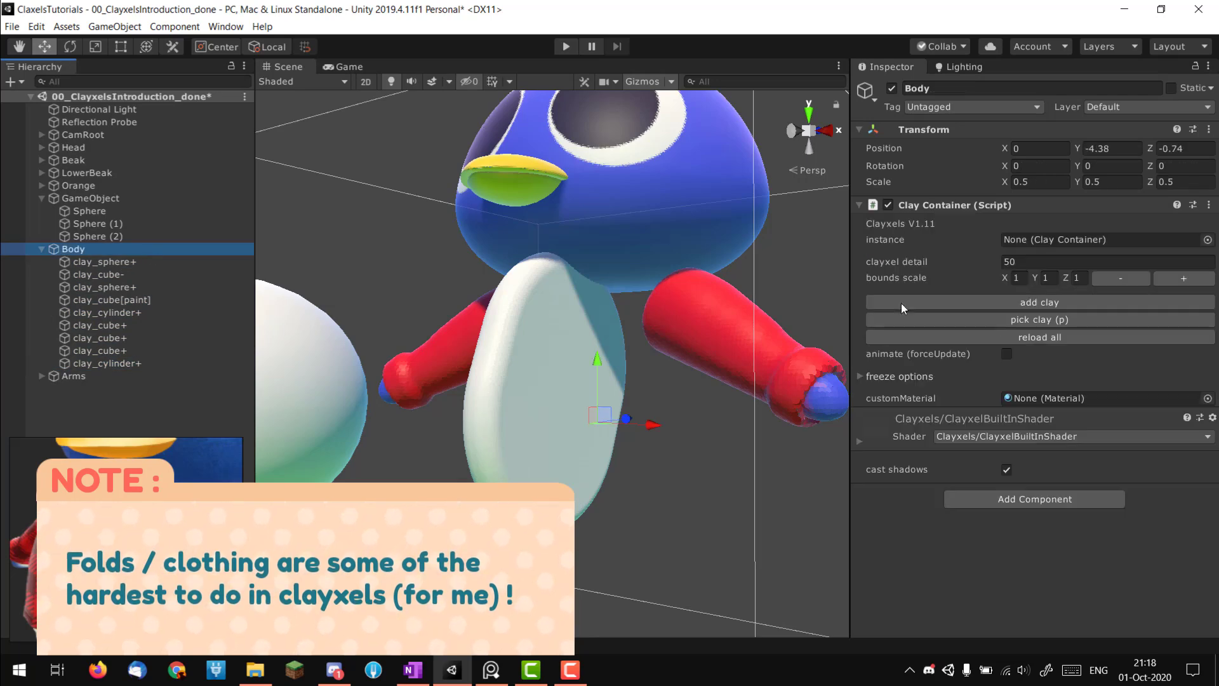
pyautogui.click(1029, 337)
# - Color the disc along the shirt front red and set its blend to 8.1
pyautogui.click(117, 365)
pyautogui.keyDown('alt'); pyautogui.moveTo(635, 406); pyautogui.dragTo(571, 416); pyautogui.keyUp('alt')
pyautogui.scroll(2, 571, 415)
pyautogui.click(1079, 280)
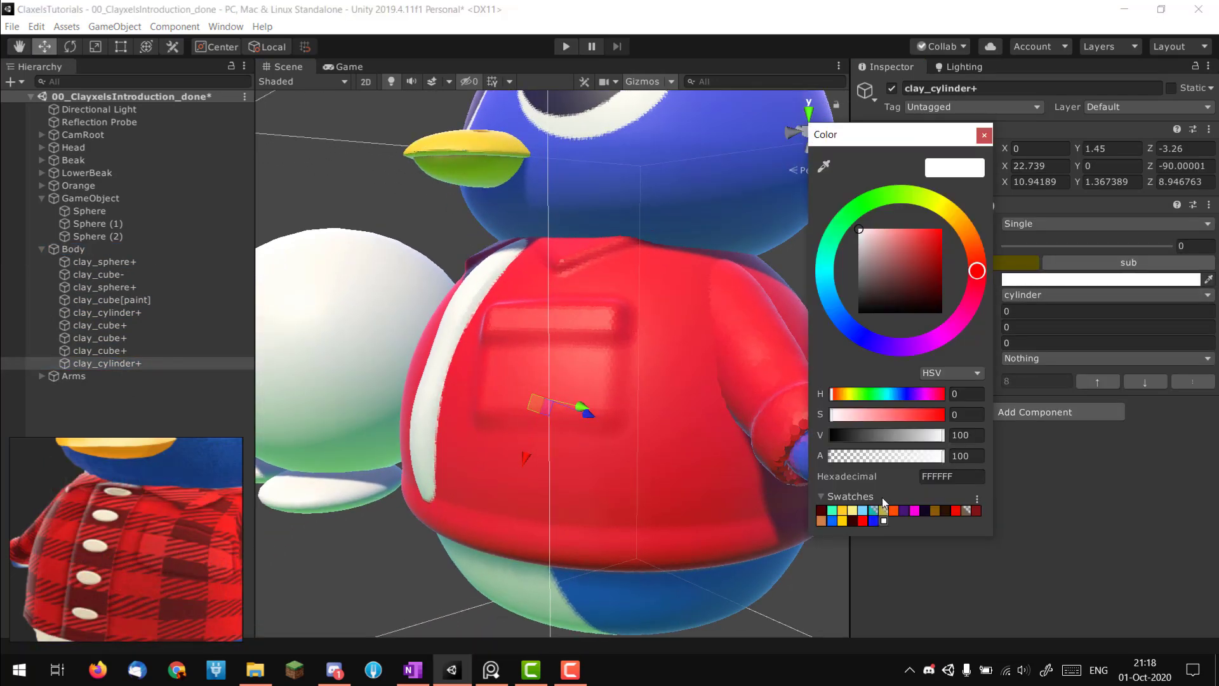
pyautogui.click(862, 522)
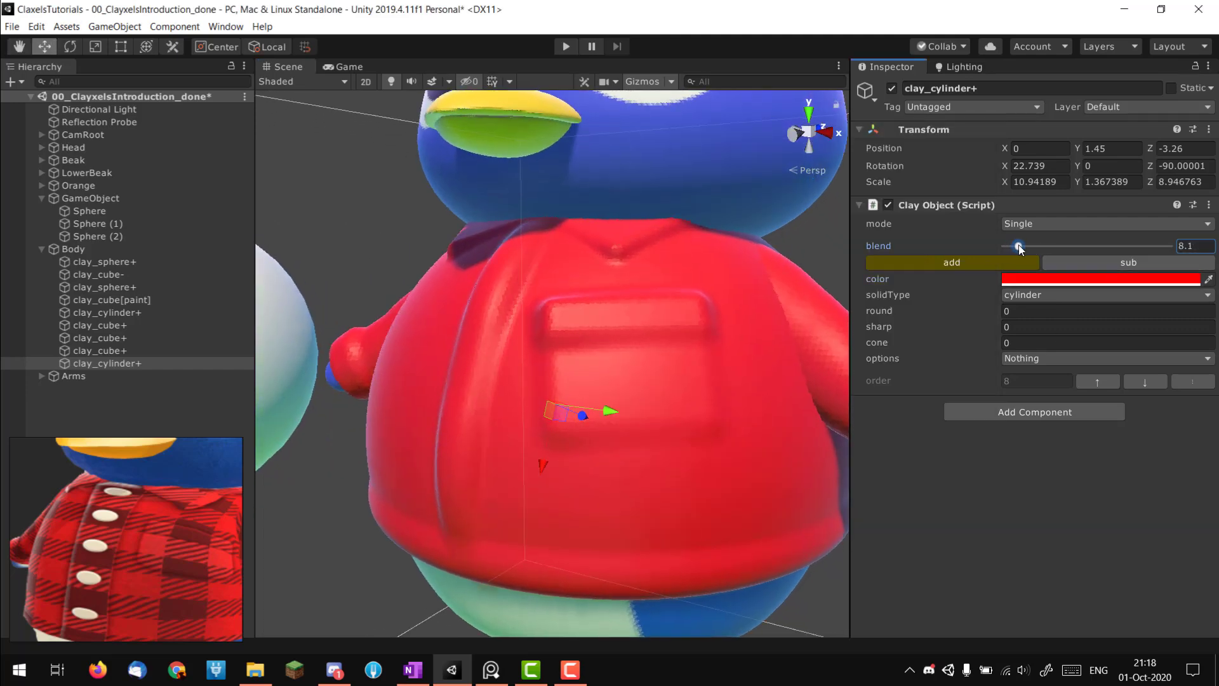
pyautogui.moveTo(533, 323)
pyautogui.keyDown('alt'); pyautogui.mouseDown()
pyautogui.moveTo(768, 327)
pyautogui.moveTo(724, 234)
pyautogui.moveTo(528, 332)
pyautogui.mouseUp(); pyautogui.keyUp('alt')
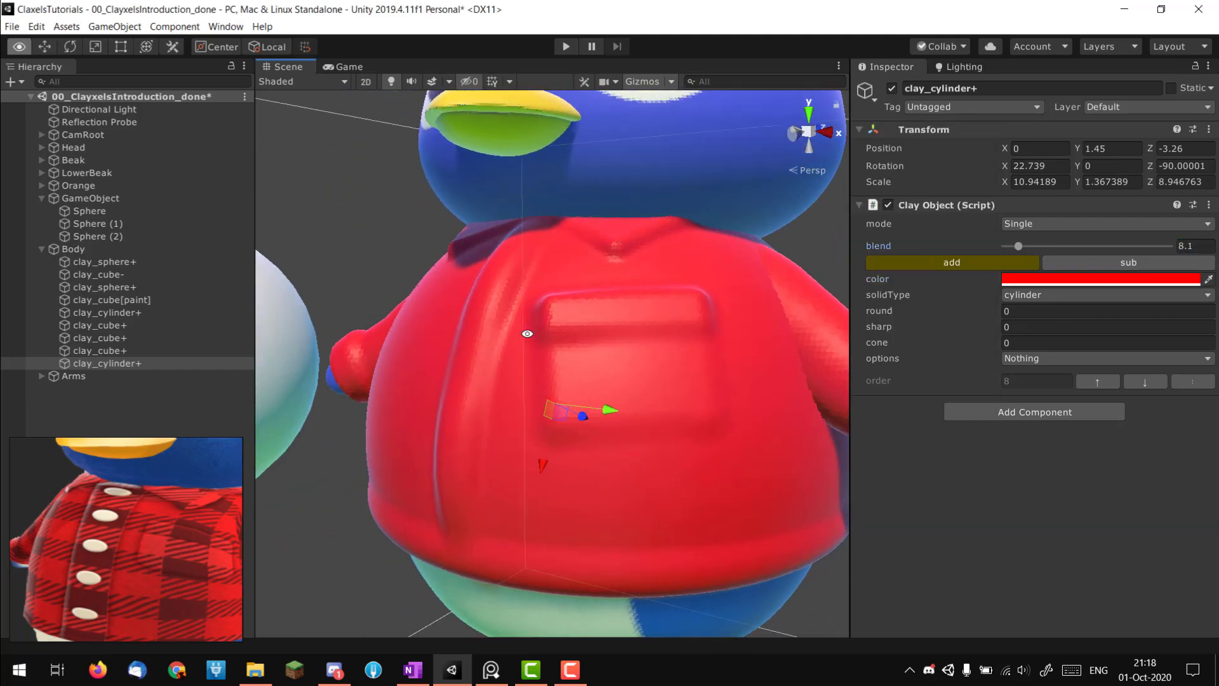
# - Move the red front strip to about Y 1.37, Z -3.06 and thin it to about 1.15 on Y
pyautogui.keyDown('alt'); pyautogui.moveTo(528, 332); pyautogui.dragTo(568, 363, button='right'); pyautogui.keyUp('alt')
pyautogui.keyDown('alt'); pyautogui.moveTo(568, 363); pyautogui.dragTo(632, 421); pyautogui.keyUp('alt')
pyautogui.press('w')
pyautogui.press('r')
pyautogui.keyDown('alt'); pyautogui.moveTo(680, 368); pyautogui.dragTo(625, 356, button='right'); pyautogui.keyUp('alt')
pyautogui.keyDown('alt'); pyautogui.moveTo(626, 356); pyautogui.dragTo(625, 330); pyautogui.keyUp('alt')
pyautogui.keyDown('alt'); pyautogui.moveTo(625, 330); pyautogui.dragTo(664, 321, button='right'); pyautogui.keyUp('alt')
# - Lower the front strip's blend to 3.7
pyautogui.click(1019, 246)
pyautogui.moveTo(1019, 246); pyautogui.dragTo(1011, 247)
pyautogui.keyDown('alt'); pyautogui.moveTo(673, 354); pyautogui.dragTo(572, 362); pyautogui.keyUp('alt')
pyautogui.keyDown('alt'); pyautogui.moveTo(572, 361); pyautogui.dragTo(569, 363, button='right'); pyautogui.keyUp('alt')
pyautogui.press('w')
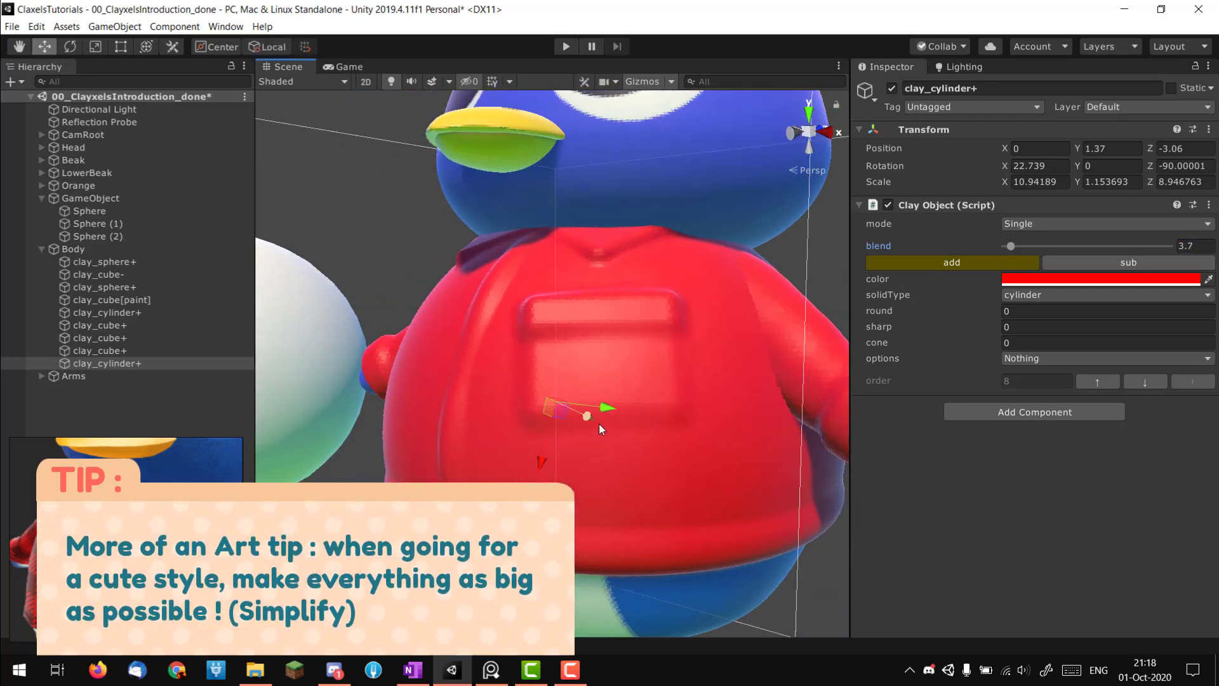
# - Shift the front strip outward to Y 1.42, Z -3.18 and widen it to about 1.73 on Y
pyautogui.moveTo(595, 421); pyautogui.dragTo(592, 418)
pyautogui.keyDown('alt'); pyautogui.moveTo(598, 385); pyautogui.dragTo(580, 374, button='right'); pyautogui.keyUp('alt')
pyautogui.keyDown('alt'); pyautogui.moveTo(580, 374); pyautogui.dragTo(668, 414); pyautogui.keyUp('alt')
pyautogui.press('r')
pyautogui.keyDown('alt'); pyautogui.moveTo(613, 418); pyautogui.dragTo(529, 423); pyautogui.keyUp('alt')
pyautogui.keyDown('alt'); pyautogui.moveTo(528, 423); pyautogui.dragTo(559, 421, button='right'); pyautogui.keyUp('alt')
pyautogui.press('w')
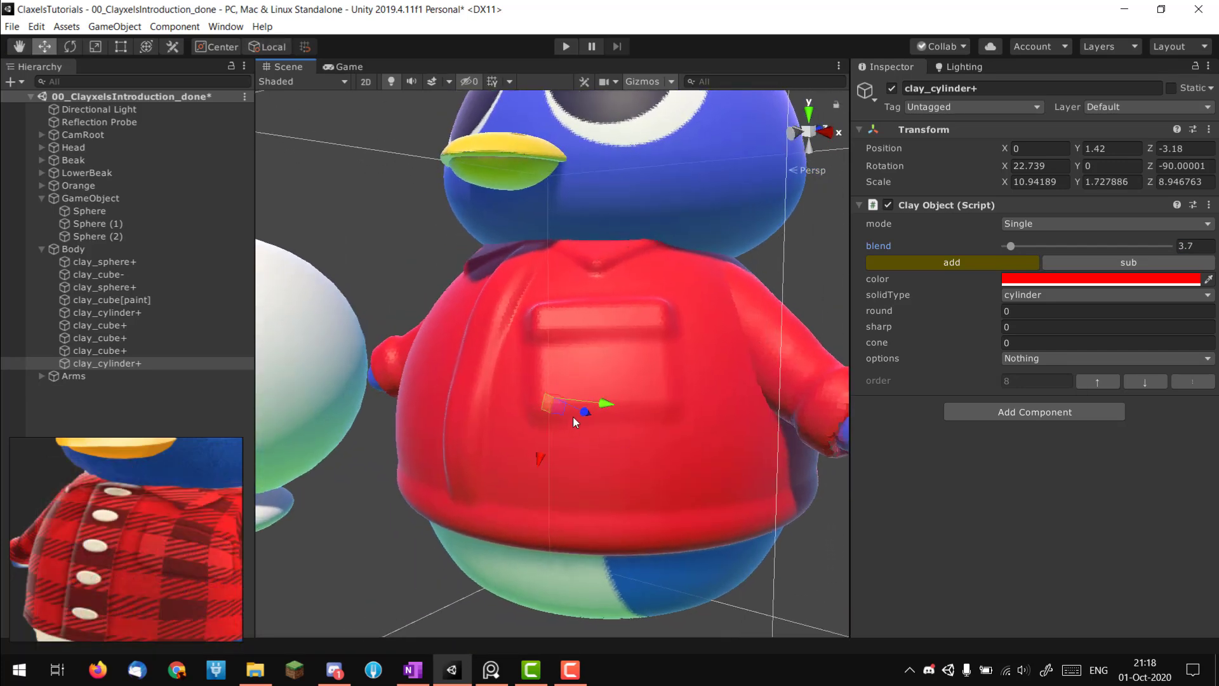
# - Sink the front strip into the shirt at Y 1.35, Z -3.02 with an X rotation of 23.075 degrees
pyautogui.moveTo(577, 415)
pyautogui.mouseDown()
pyautogui.moveTo(524, 401)
pyautogui.moveTo(516, 435)
pyautogui.moveTo(522, 414)
pyautogui.moveTo(586, 411)
pyautogui.mouseUp()
pyautogui.press('e')
pyautogui.press('w')
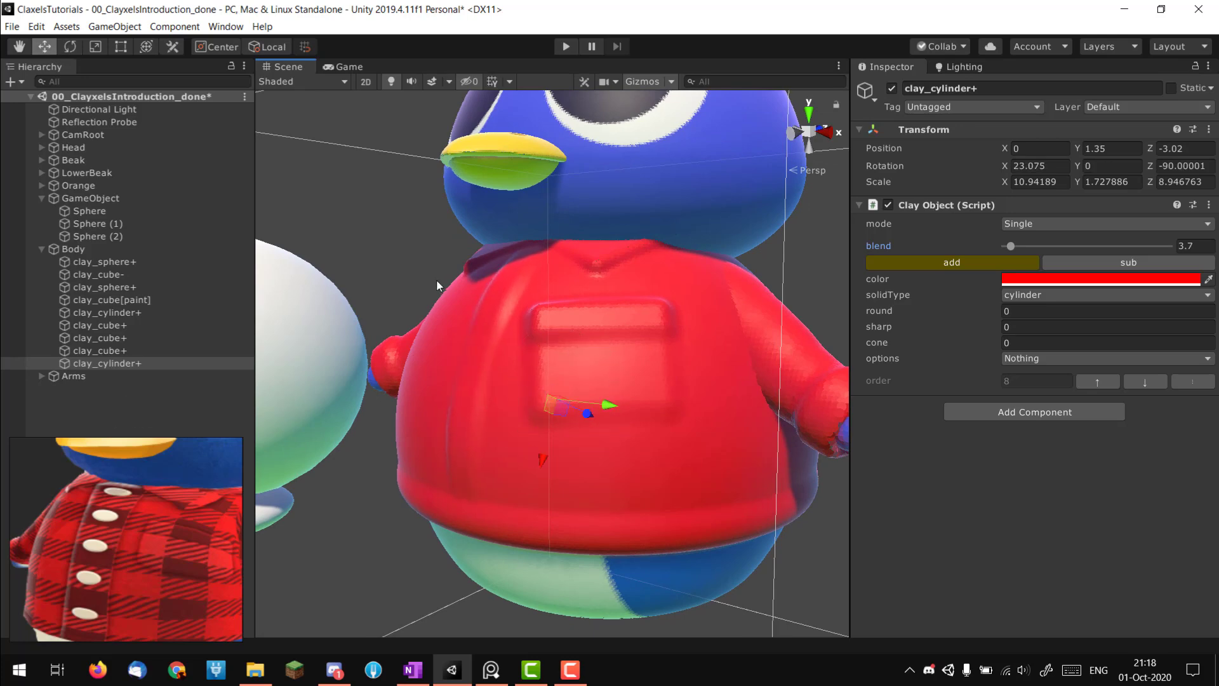
# - Check the buttons in the reference image and add a standard 3D sphere to the scene
pyautogui.moveTo(133, 606); pyautogui.dragTo(126, 568, button='middle')
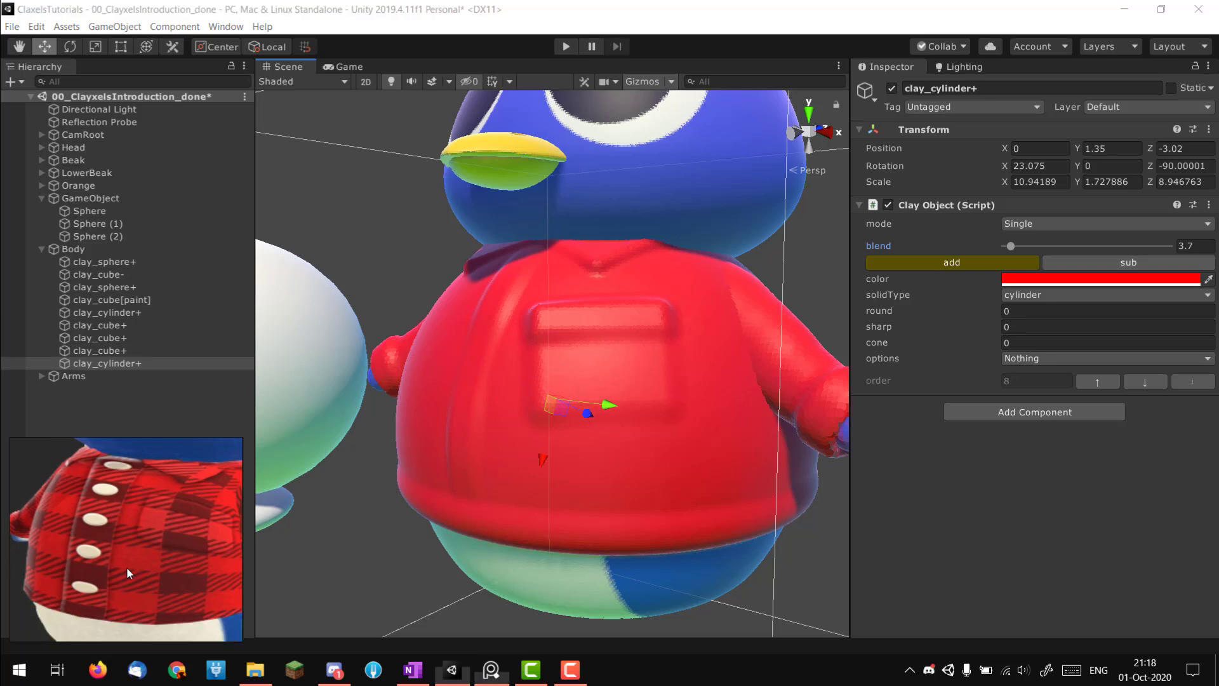
pyautogui.scroll(4, 86, 561)
pyautogui.scroll(-4, 86, 559)
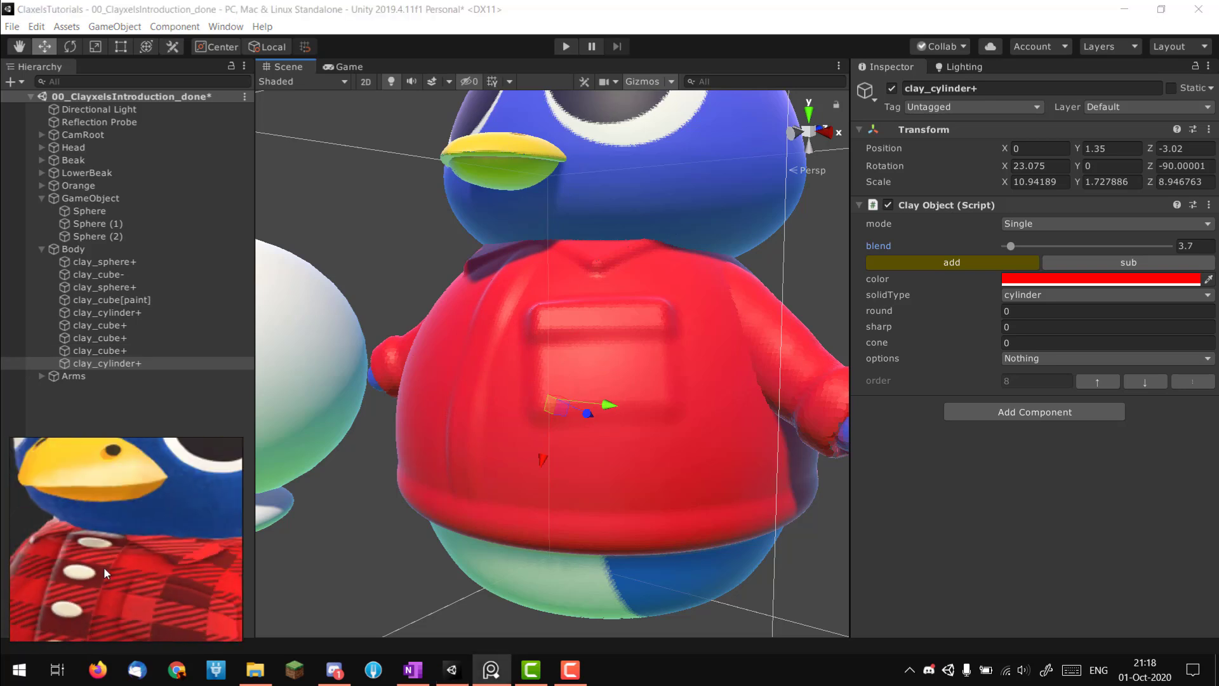
pyautogui.rightClick(138, 411)
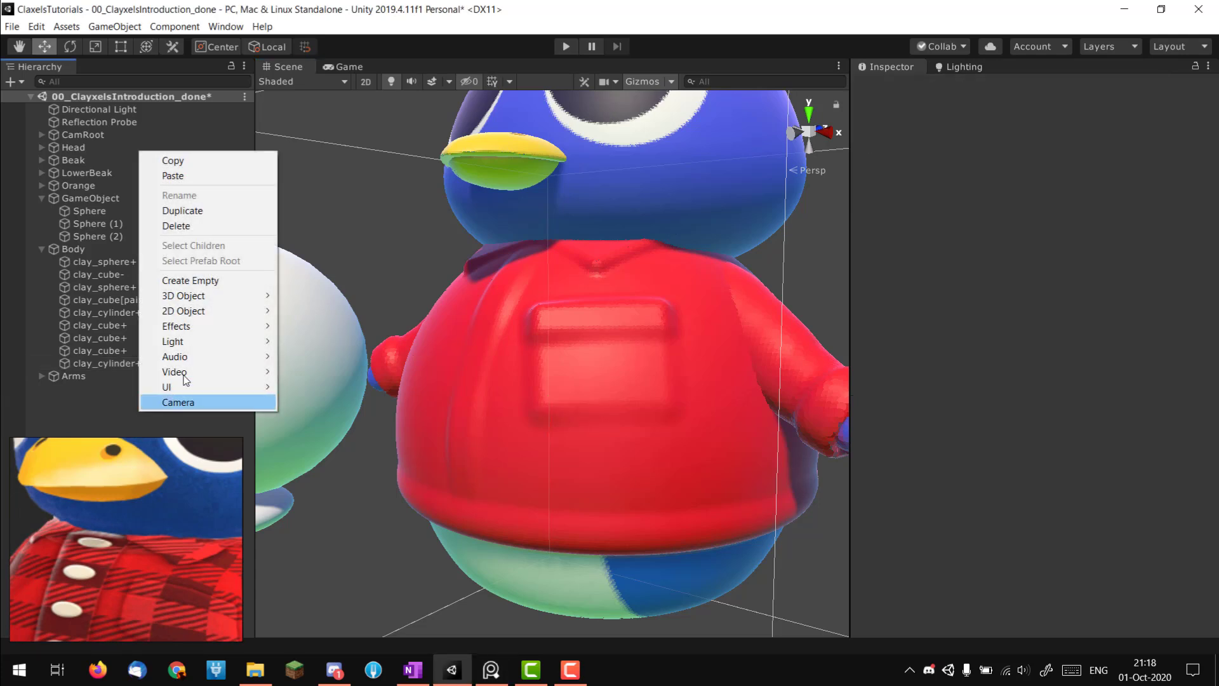
pyautogui.moveTo(210, 297)
pyautogui.click(312, 311)
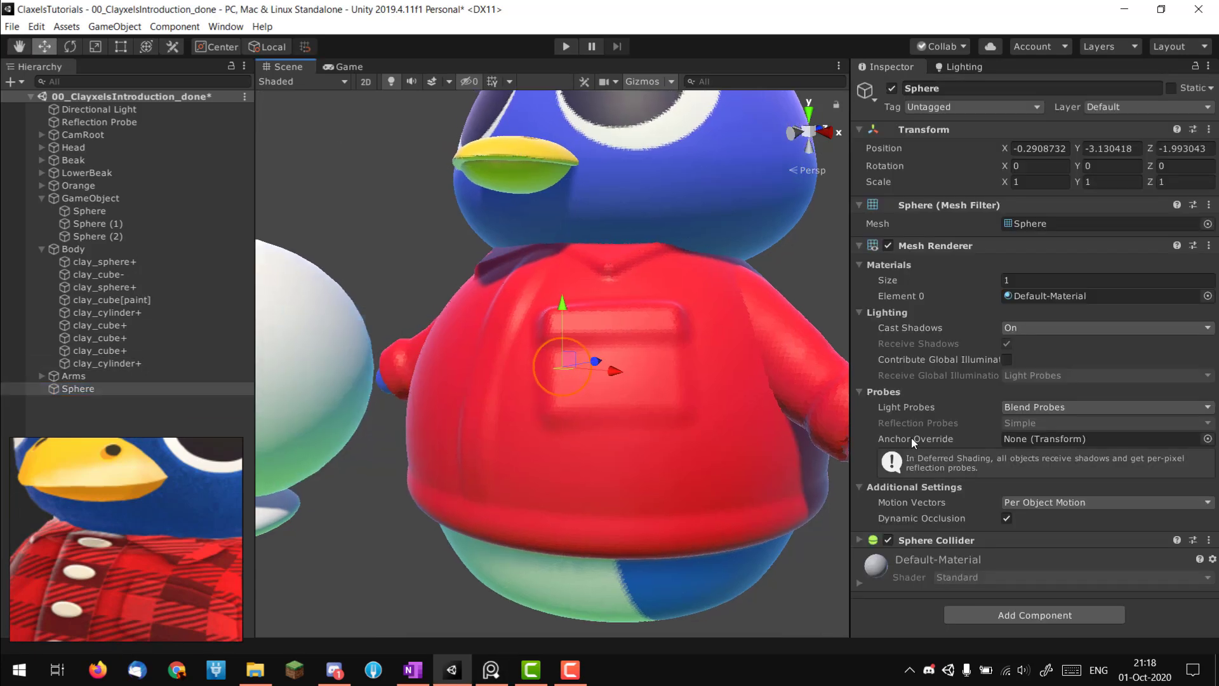
pyautogui.keyDown('alt'); pyautogui.moveTo(538, 364); pyautogui.dragTo(578, 401); pyautogui.keyUp('alt')
# - Place the sphere on the shirt's front strip at X -0.198, Z -4.64 and flatten it to about 0.74 by 0.47 by 0.37
pyautogui.press('w')
pyautogui.moveTo(614, 348); pyautogui.dragTo(525, 388)
pyautogui.press('r')
pyautogui.moveTo(447, 351); pyautogui.dragTo(471, 418)
pyautogui.press('w')
pyautogui.moveTo(387, 435)
pyautogui.keyDown('alt'); pyautogui.mouseDown()
pyautogui.moveTo(452, 430)
pyautogui.moveTo(394, 419)
pyautogui.mouseUp(); pyautogui.keyUp('alt')
pyautogui.scroll(3, 444, 419)
pyautogui.moveTo(480, 411); pyautogui.dragTo(480, 411)
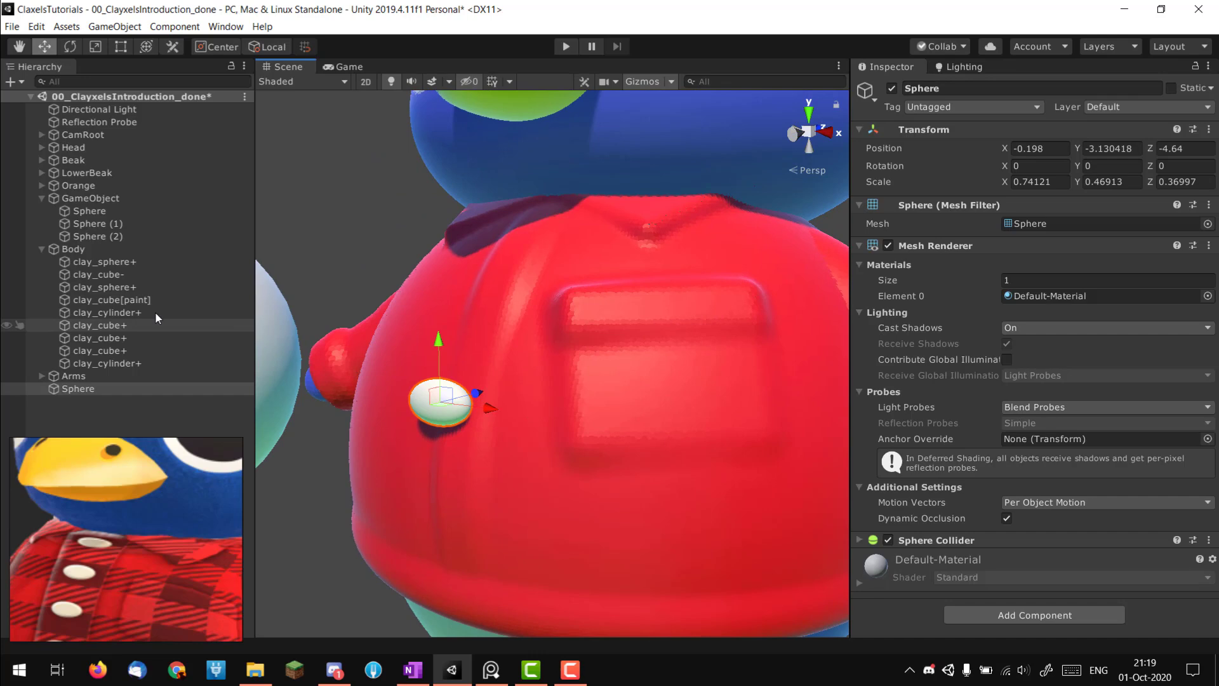
# - Add a new clay object to Body and set its solid type to sphere
pyautogui.click(101, 249)
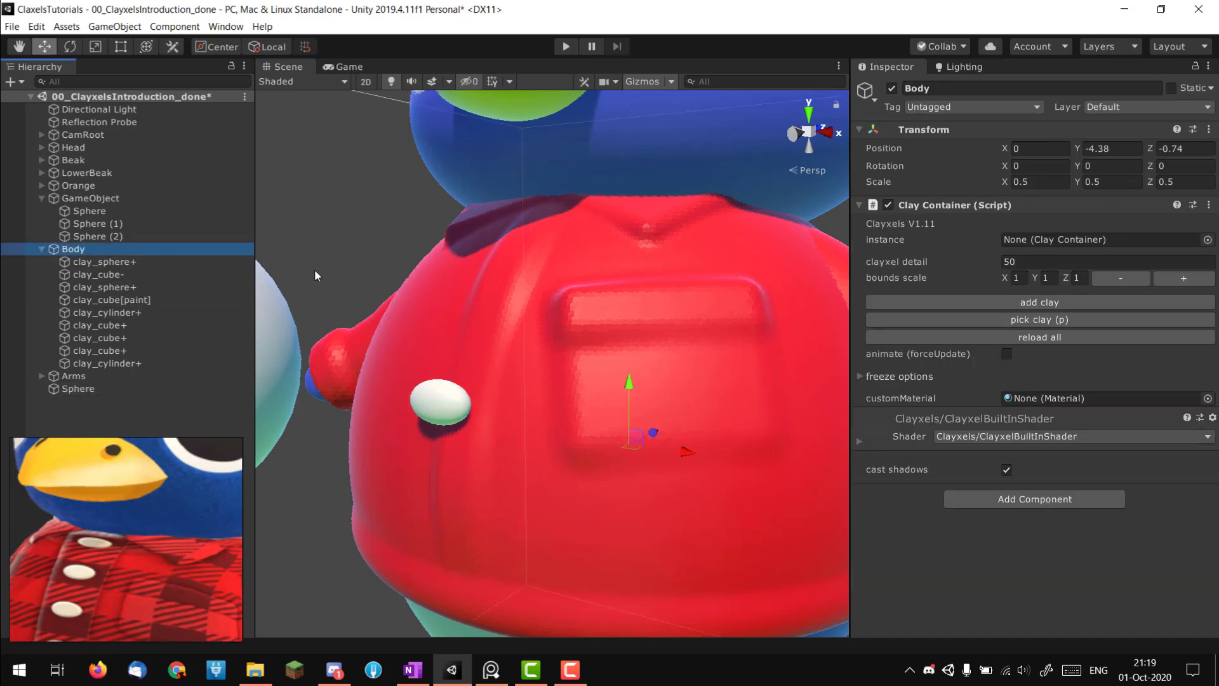
pyautogui.click(1042, 304)
pyautogui.click(1052, 327)
pyautogui.click(1053, 329)
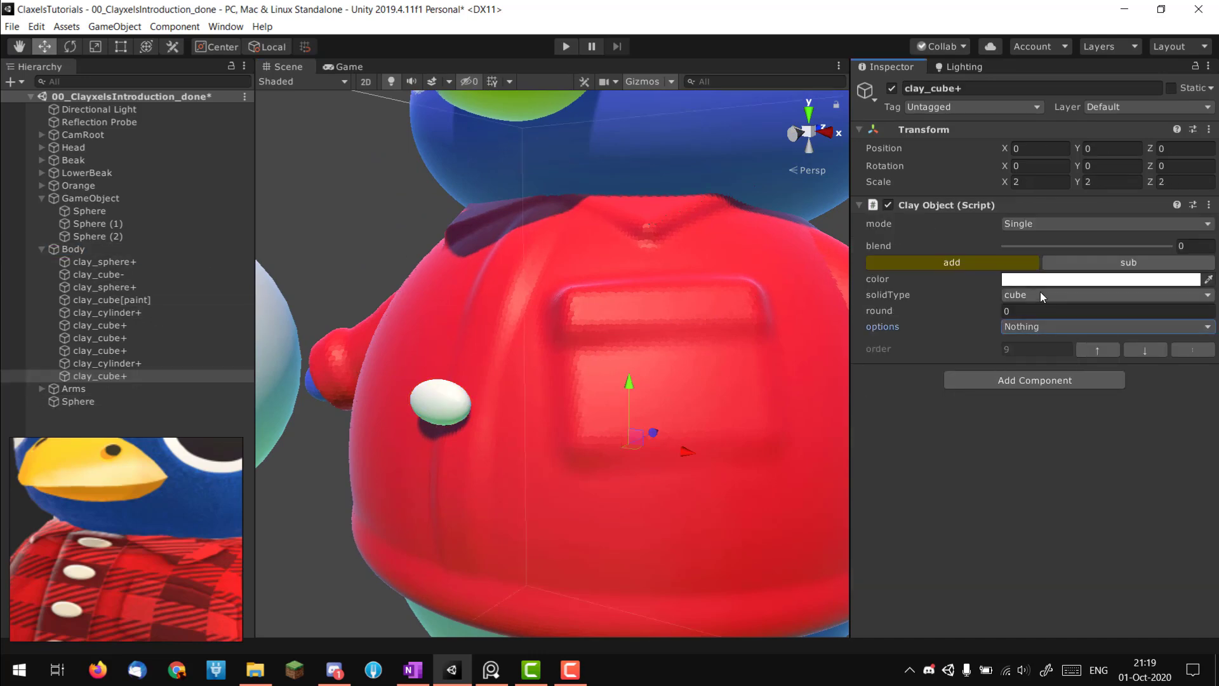
pyautogui.click(1041, 279)
pyautogui.click(1041, 294)
pyautogui.click(1038, 327)
pyautogui.keyDown('alt'); pyautogui.moveTo(686, 406); pyautogui.dragTo(647, 412, button='right'); pyautogui.keyUp('alt')
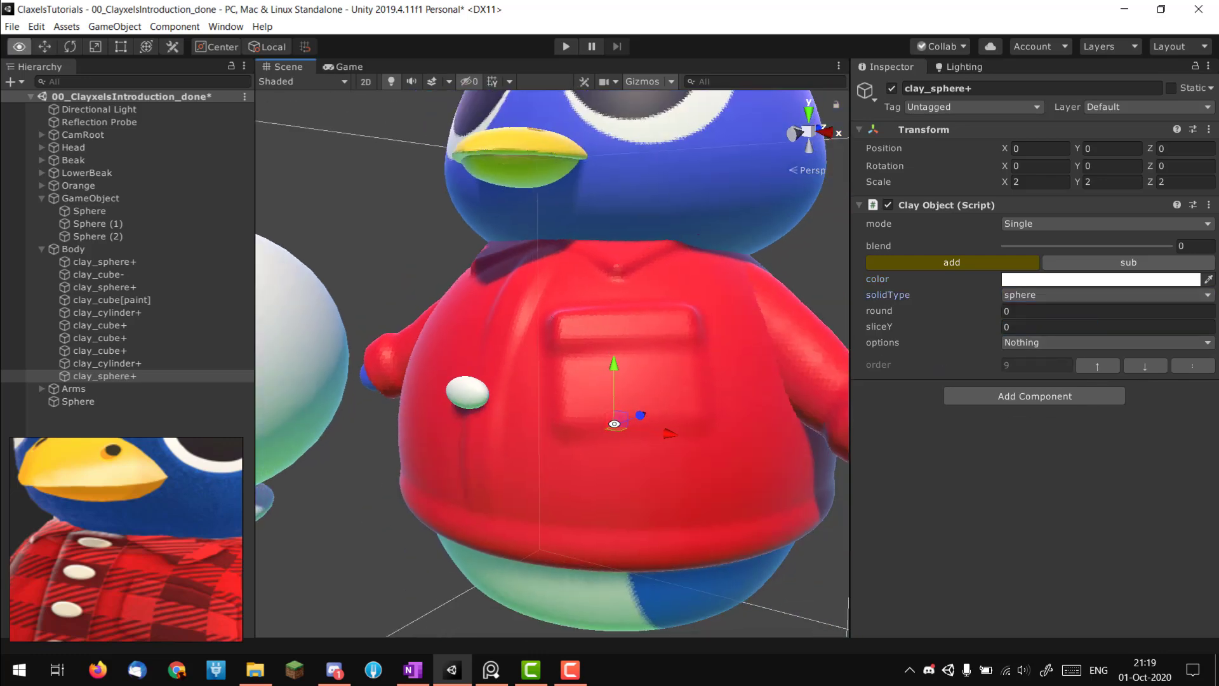
# - Move the clay sphere onto the upper shirt front at Y 4.32, Z -7.57 and shrink it uniformly to about 0.70
pyautogui.keyDown('alt'); pyautogui.moveTo(648, 413); pyautogui.dragTo(471, 334); pyautogui.keyUp('alt')
pyautogui.keyDown('alt'); pyautogui.moveTo(419, 432); pyautogui.dragTo(518, 482, button='right'); pyautogui.keyUp('alt')
pyautogui.keyDown('alt'); pyautogui.moveTo(517, 483); pyautogui.dragTo(569, 497, button='middle'); pyautogui.keyUp('alt')
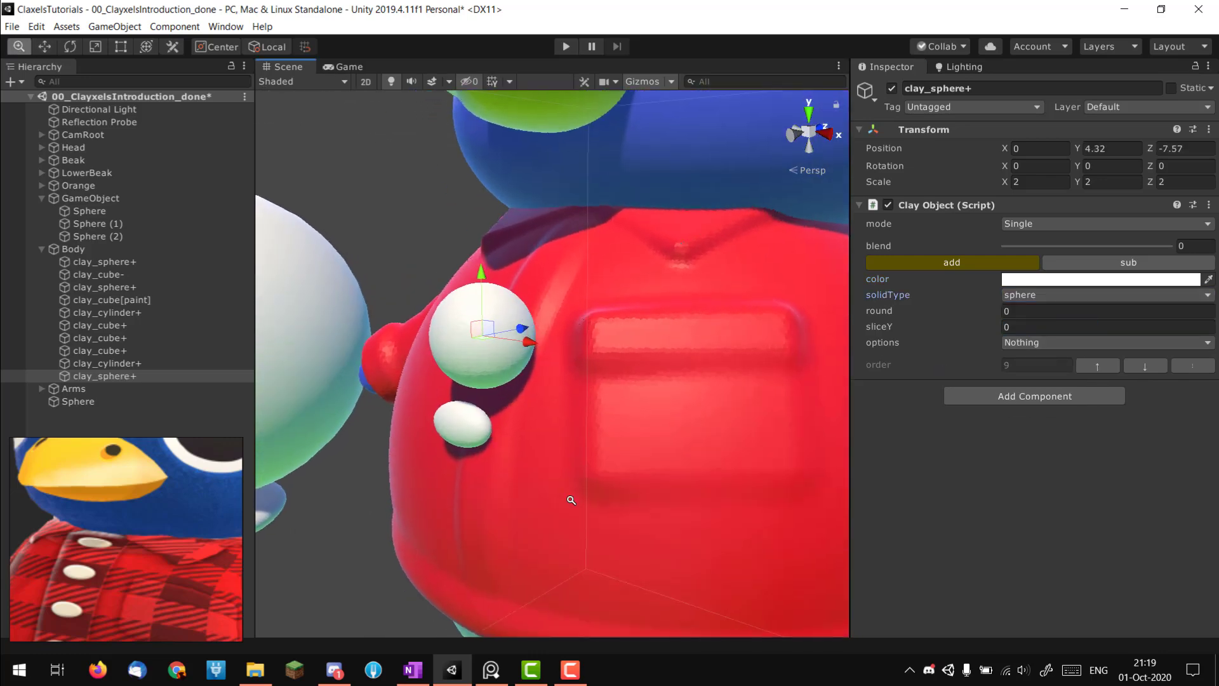
pyautogui.keyDown('alt'); pyautogui.moveTo(569, 498); pyautogui.dragTo(610, 508, button='right'); pyautogui.keyUp('alt')
pyautogui.press('r')
pyautogui.moveTo(474, 331); pyautogui.dragTo(463, 374)
pyautogui.keyDown('alt'); pyautogui.moveTo(463, 375); pyautogui.dragTo(605, 368); pyautogui.keyUp('alt')
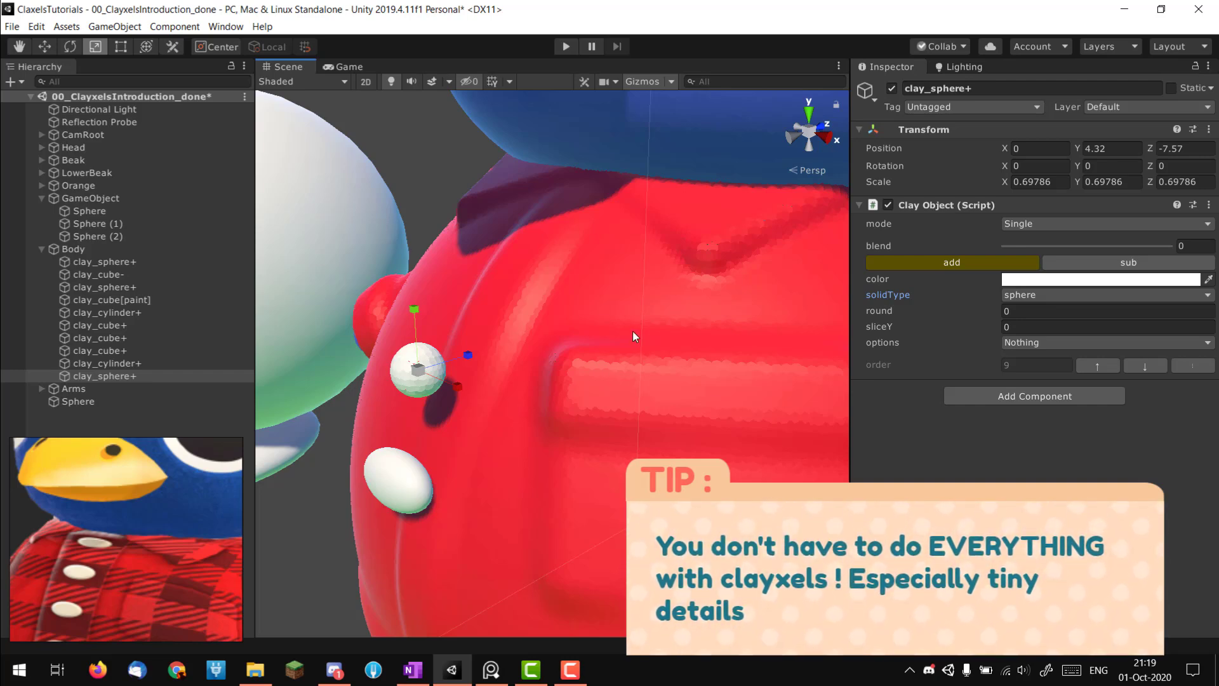
# - Delete the standard mesh sphere below the clay sphere on the shirt front
pyautogui.keyDown('alt'); pyautogui.moveTo(604, 375); pyautogui.dragTo(675, 438); pyautogui.keyUp('alt')
pyautogui.scroll(-4, 534, 436)
pyautogui.scroll(6, 550, 424)
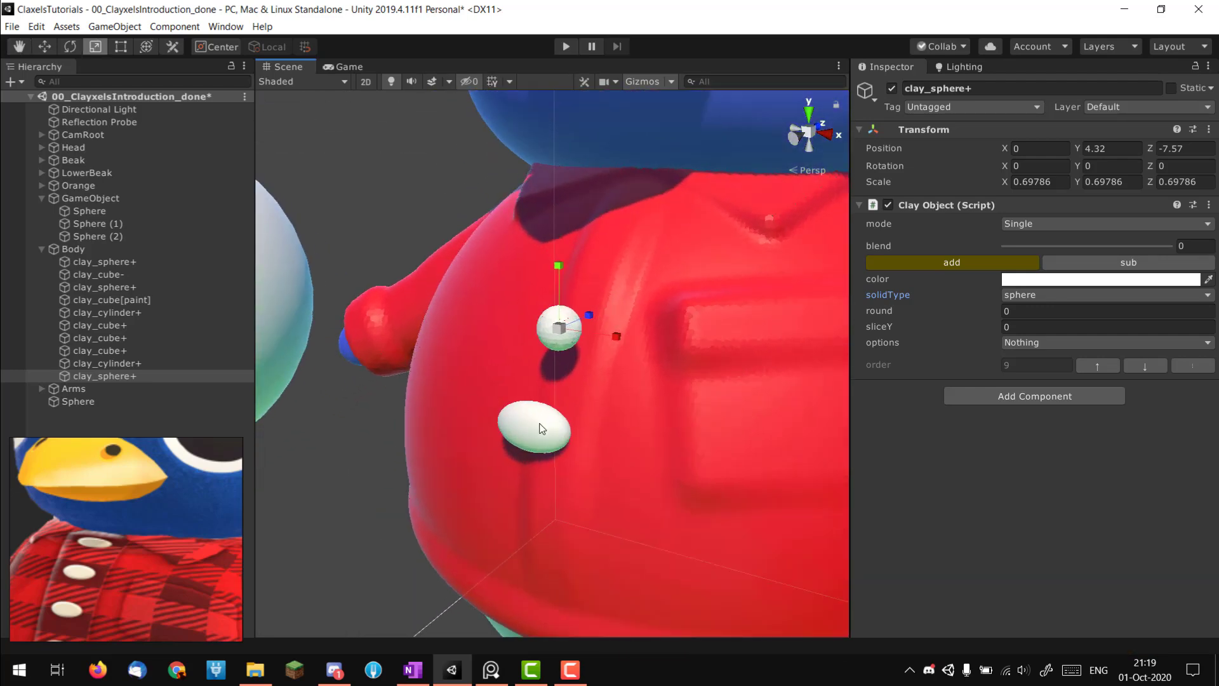
pyautogui.click(541, 429)
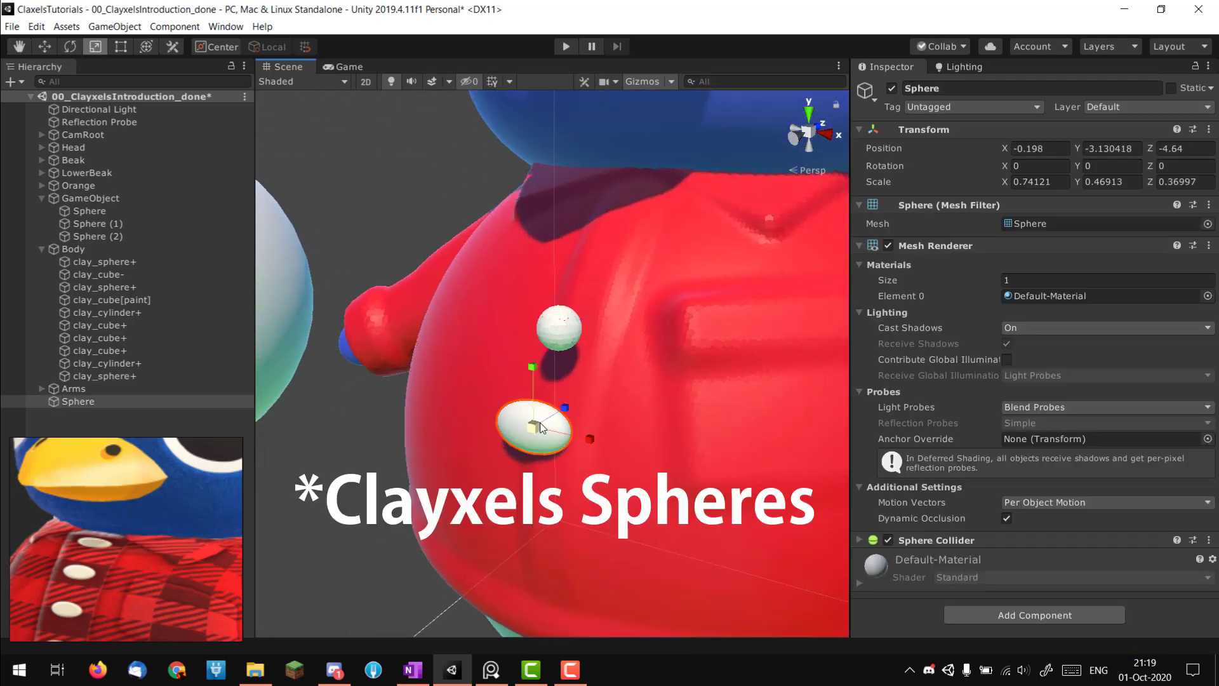
pyautogui.press('Delete')
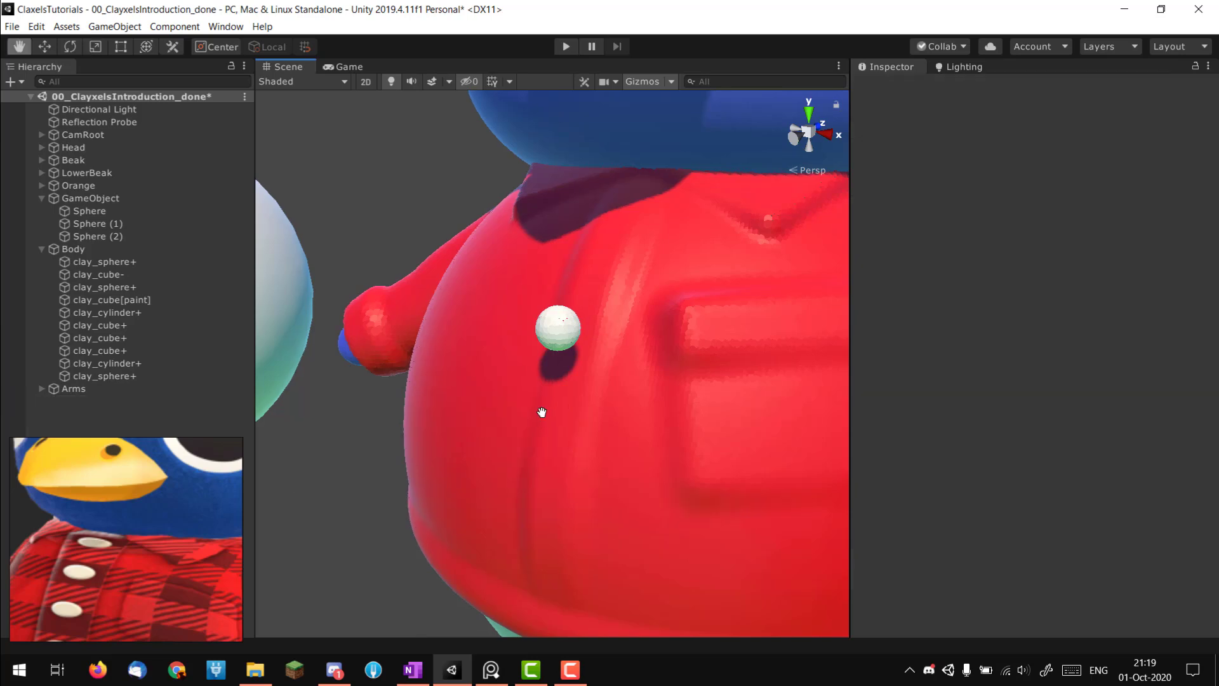
# - Reshape the clay sphere into a flat oval button about 1.02 wide on X and 0.42 deep on Z
pyautogui.moveTo(541, 414); pyautogui.dragTo(500, 395, button='middle')
pyautogui.scroll(5, 501, 343)
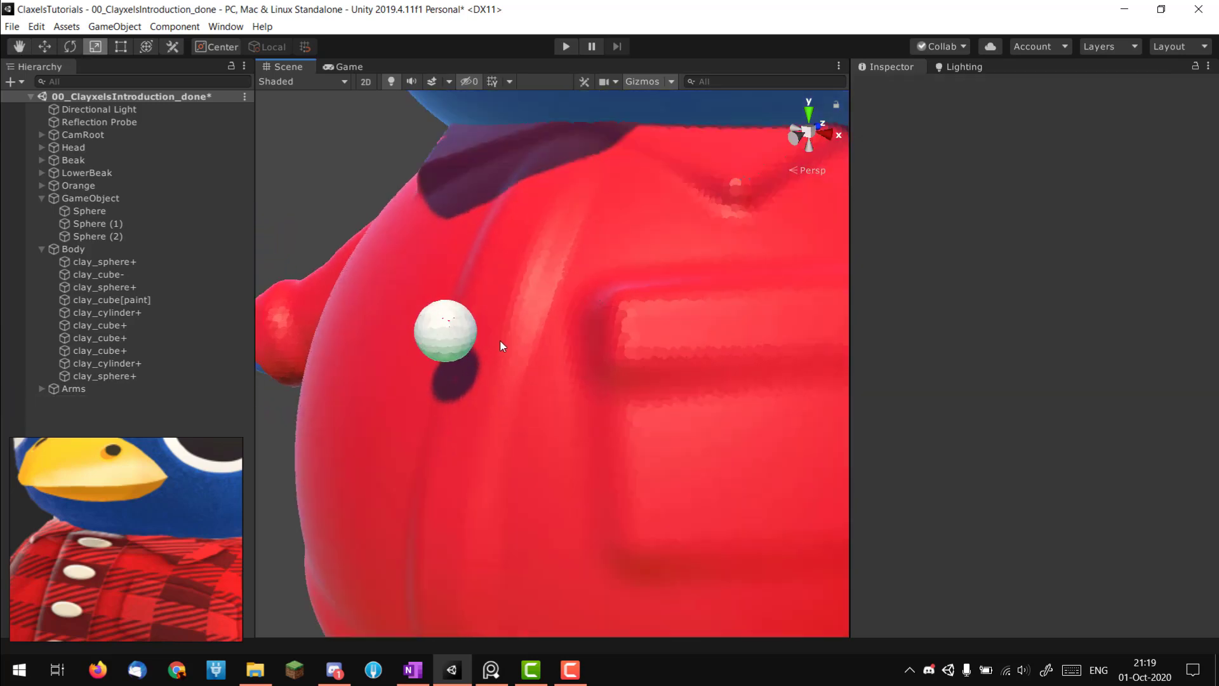
pyautogui.click(440, 335)
pyautogui.keyDown('alt'); pyautogui.moveTo(555, 369); pyautogui.dragTo(571, 395, button='middle'); pyautogui.keyUp('alt')
pyautogui.keyDown('alt'); pyautogui.moveTo(571, 395); pyautogui.dragTo(604, 394, button='right'); pyautogui.keyUp('alt')
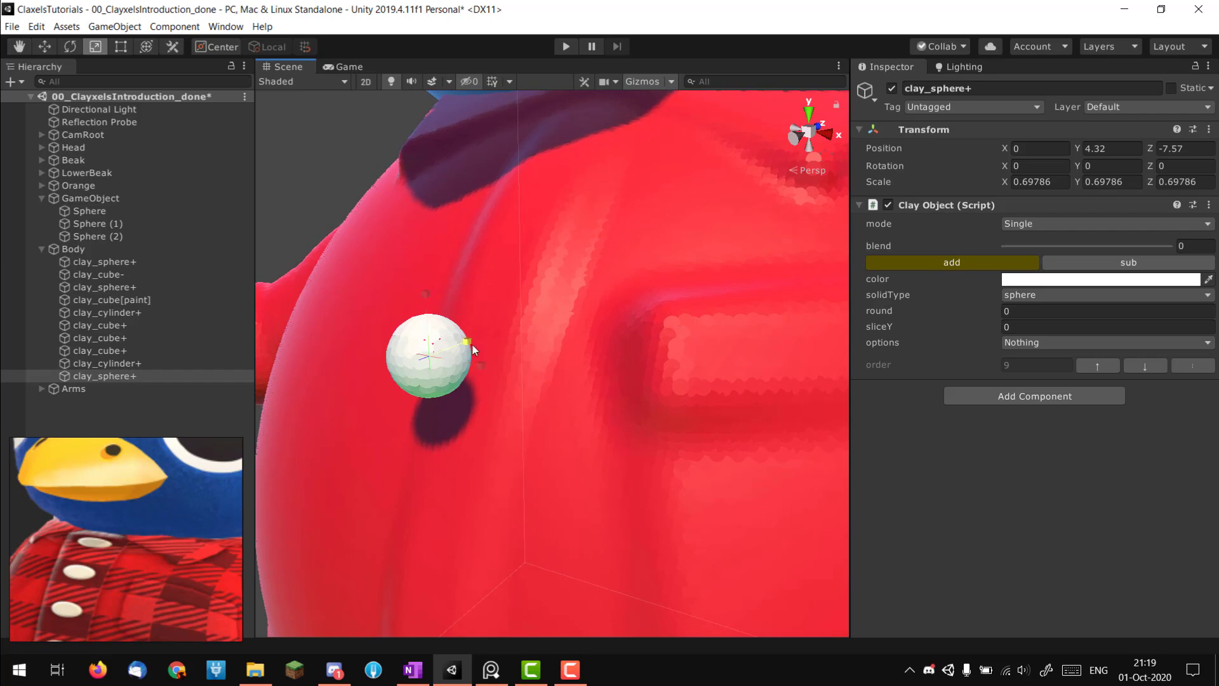
pyautogui.moveTo(471, 345); pyautogui.dragTo(504, 376)
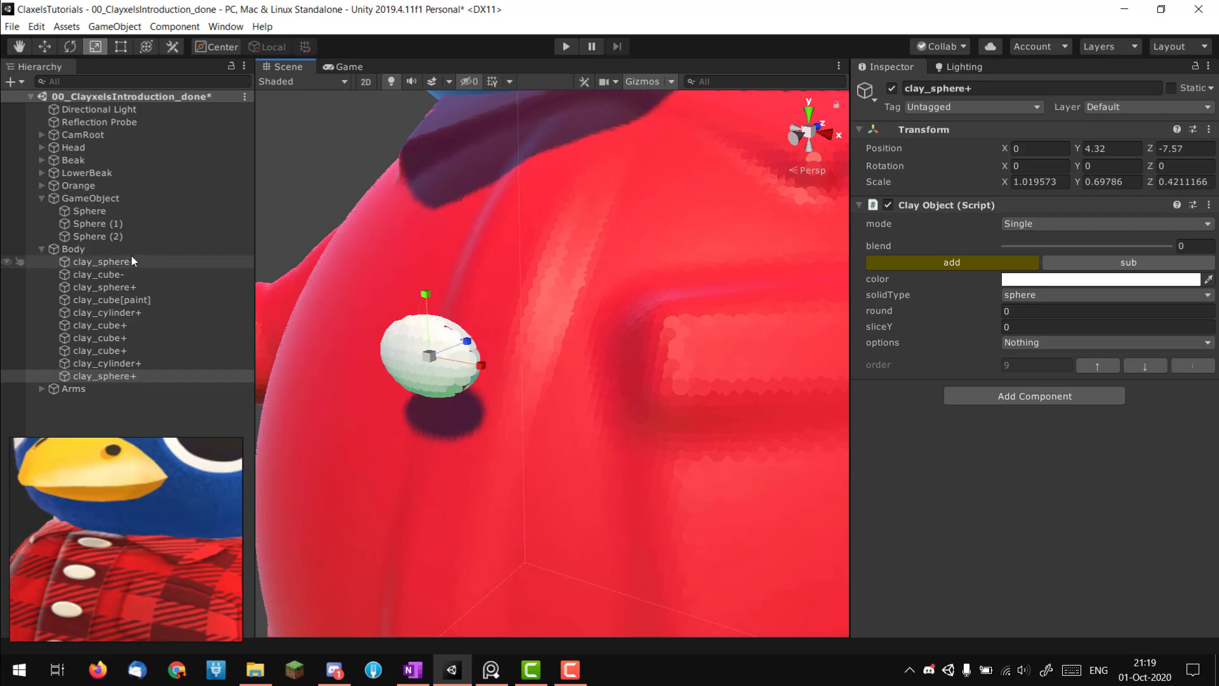
# - Set the Body container's clayxel detail to 70 and its bounds scale to 2 on X, Y and Z
pyautogui.click(453, 259)
pyautogui.press('BackSpace')
pyautogui.press('BackSpace')
pyautogui.write('7')
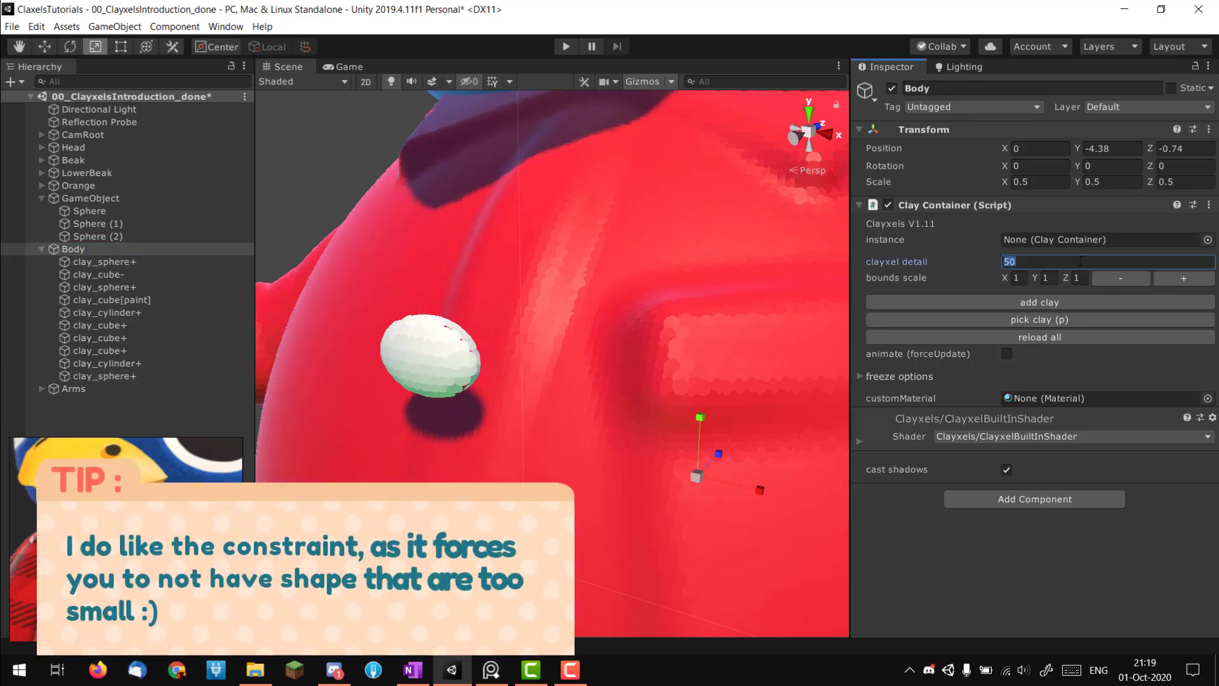
pyautogui.write('0')
pyautogui.scroll(-8, 699, 341)
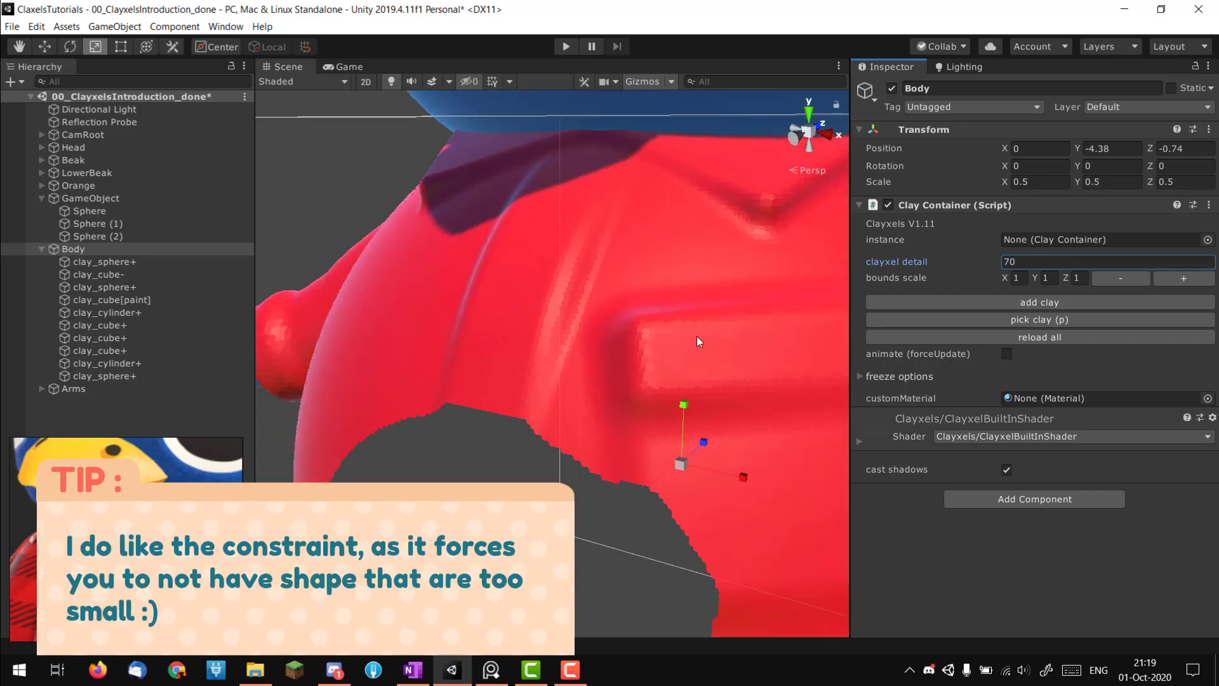
pyautogui.keyDown('alt'); pyautogui.moveTo(699, 341); pyautogui.dragTo(694, 381); pyautogui.keyUp('alt')
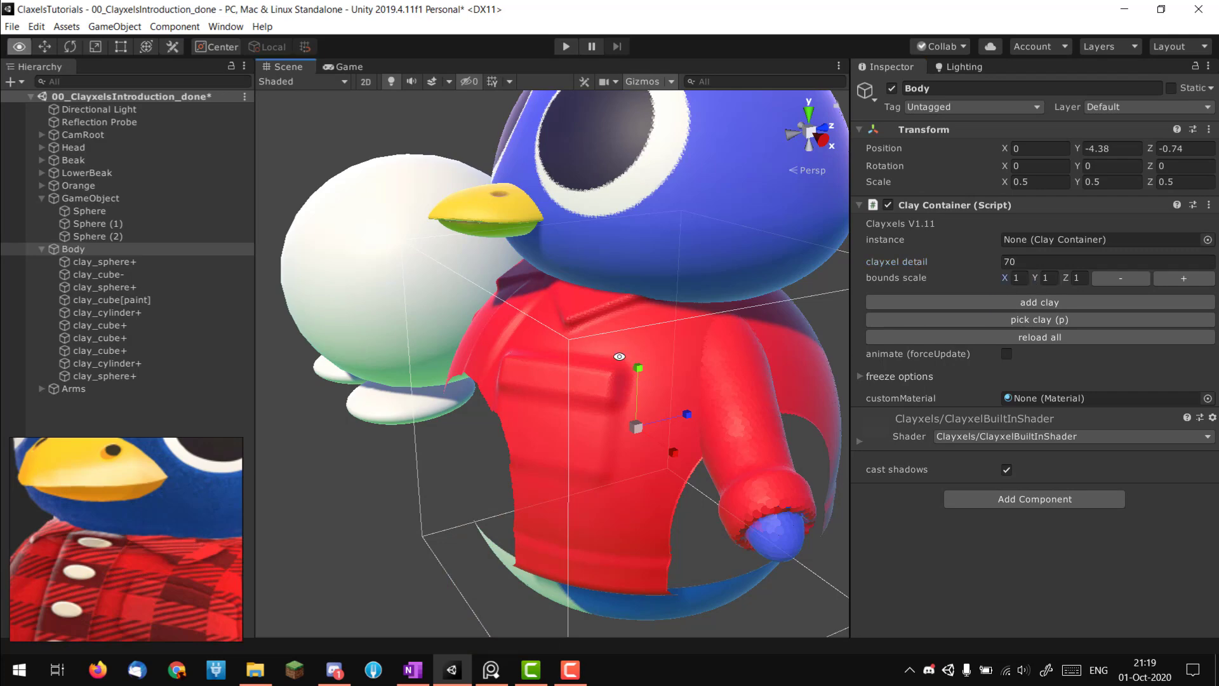
pyautogui.keyDown('alt'); pyautogui.moveTo(619, 356); pyautogui.dragTo(1046, 299); pyautogui.keyUp('alt')
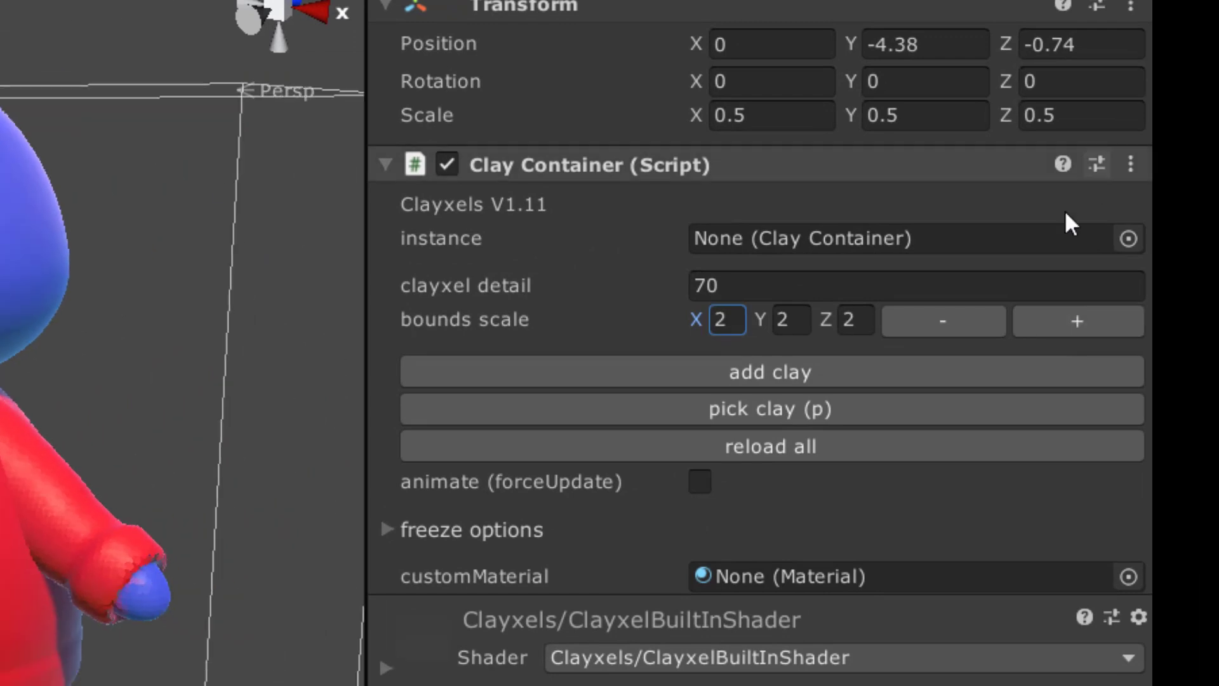
# - Reduce the Body container's bounds scale to 1 on X, Y and Z
pyautogui.click(944, 321)
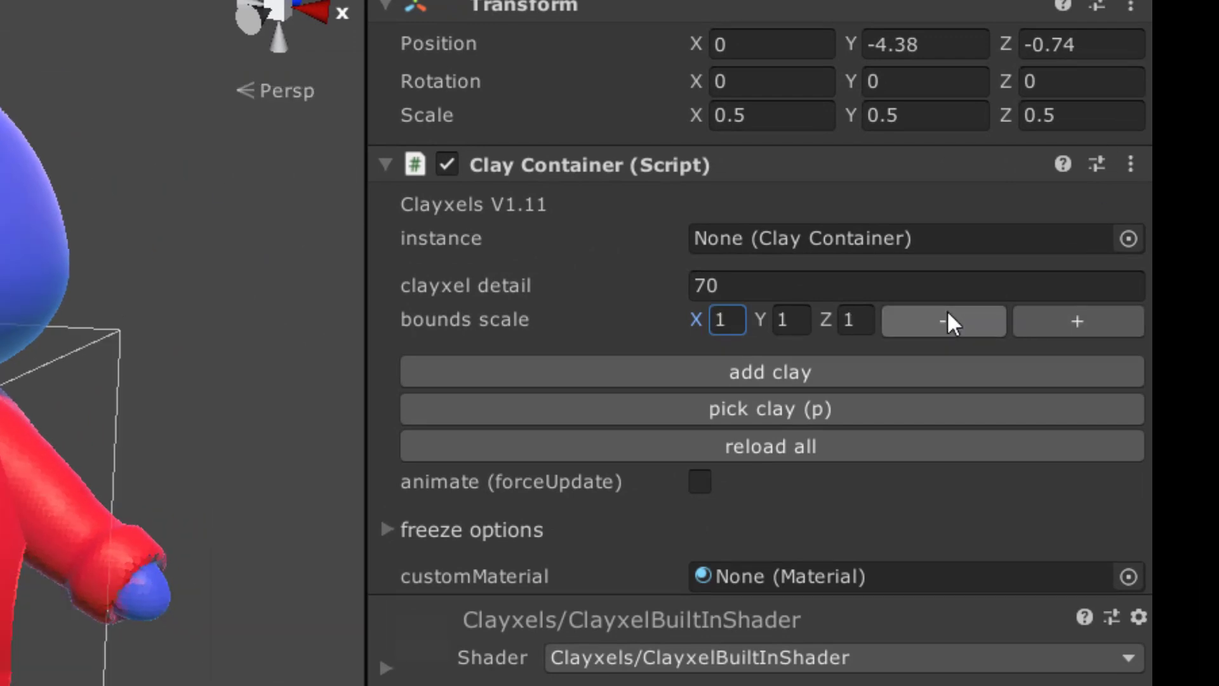
pyautogui.click(765, 335)
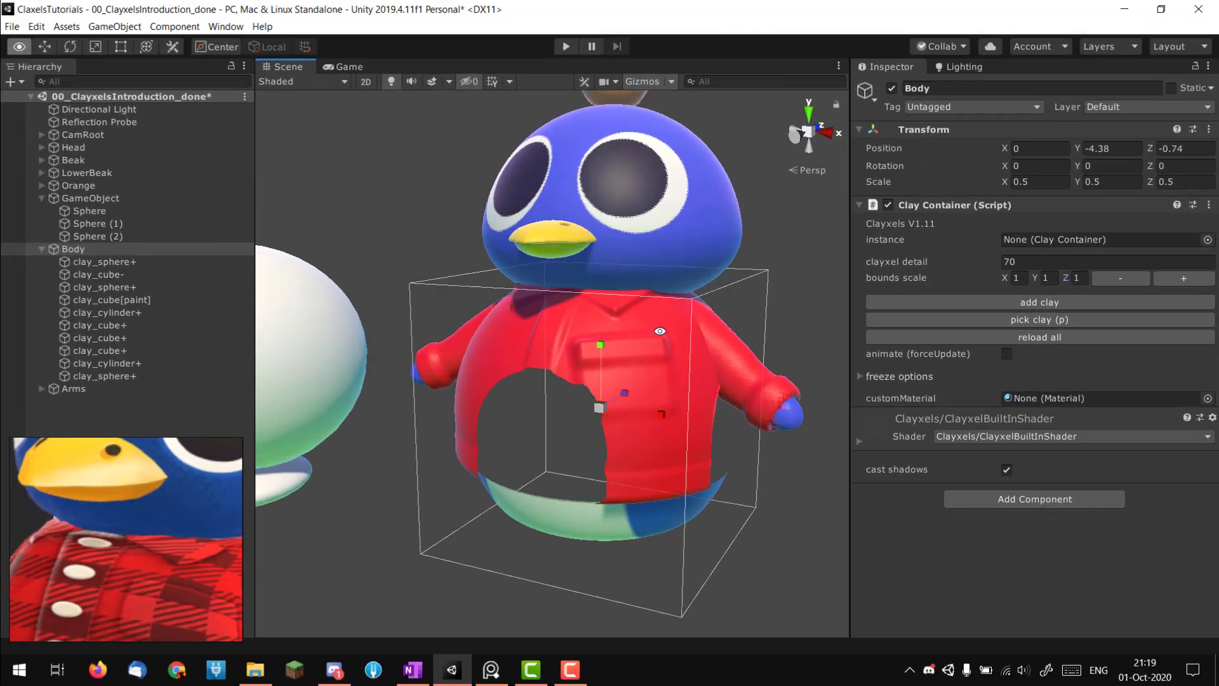
pyautogui.keyDown('alt'); pyautogui.moveTo(661, 331); pyautogui.dragTo(568, 328); pyautogui.keyUp('alt')
pyautogui.moveTo(621, 357); pyautogui.dragTo(710, 575)
pyautogui.hotkey('ctrl', 'z')
pyautogui.keyDown('alt'); pyautogui.moveTo(632, 300); pyautogui.dragTo(651, 390); pyautogui.keyUp('alt')
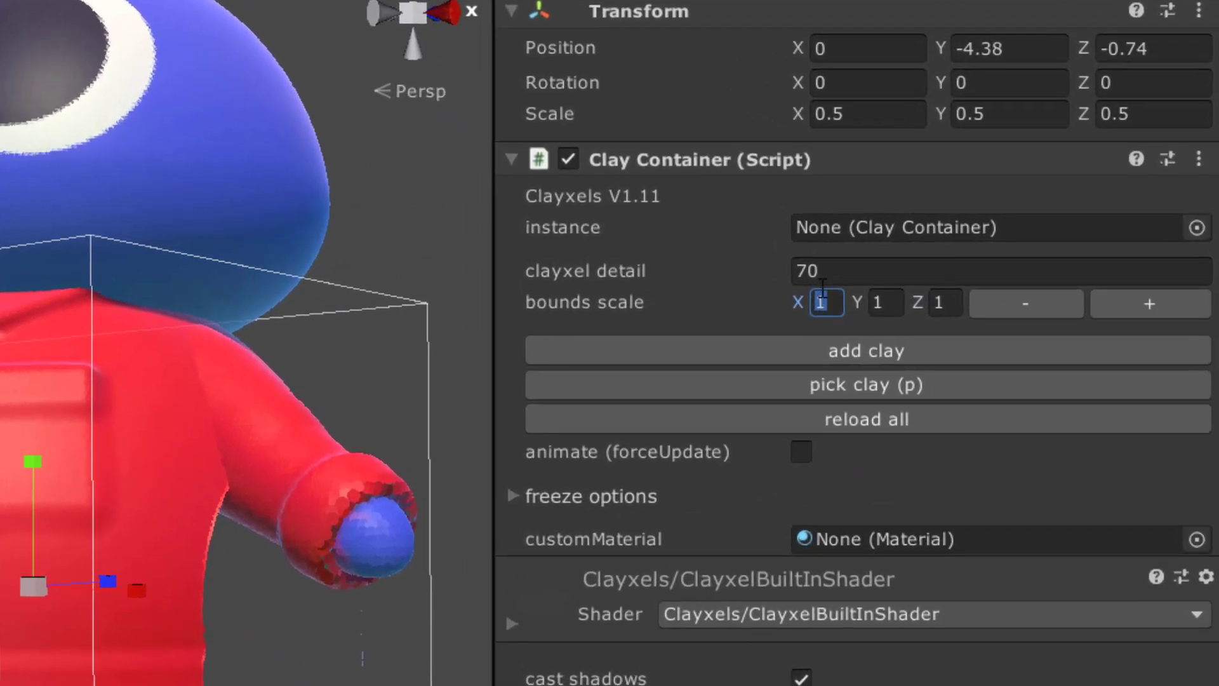
# - Set the Body container's bounds scale to 2 on X and 2 on Z
pyautogui.write('2')
pyautogui.keyDown('alt'); pyautogui.moveTo(242, 330); pyautogui.dragTo(302, 463); pyautogui.keyUp('alt')
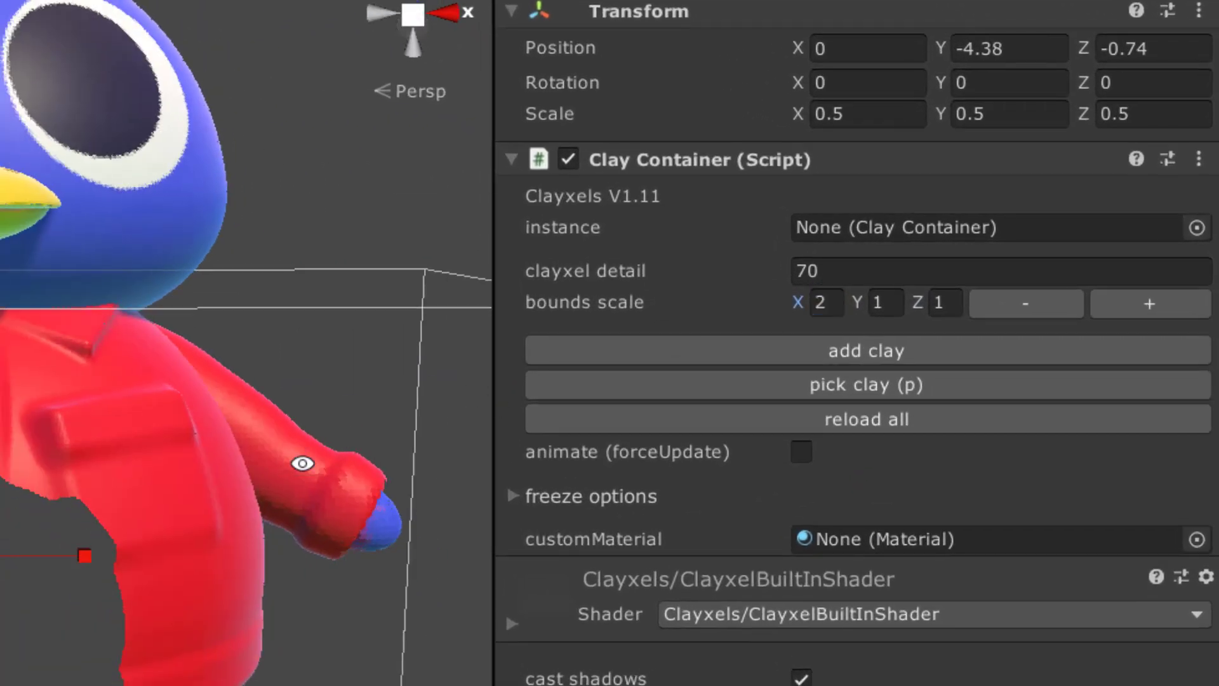
pyautogui.click(934, 304)
pyautogui.write('2')
pyautogui.keyDown('alt'); pyautogui.moveTo(127, 440); pyautogui.dragTo(439, 513); pyautogui.keyUp('alt')
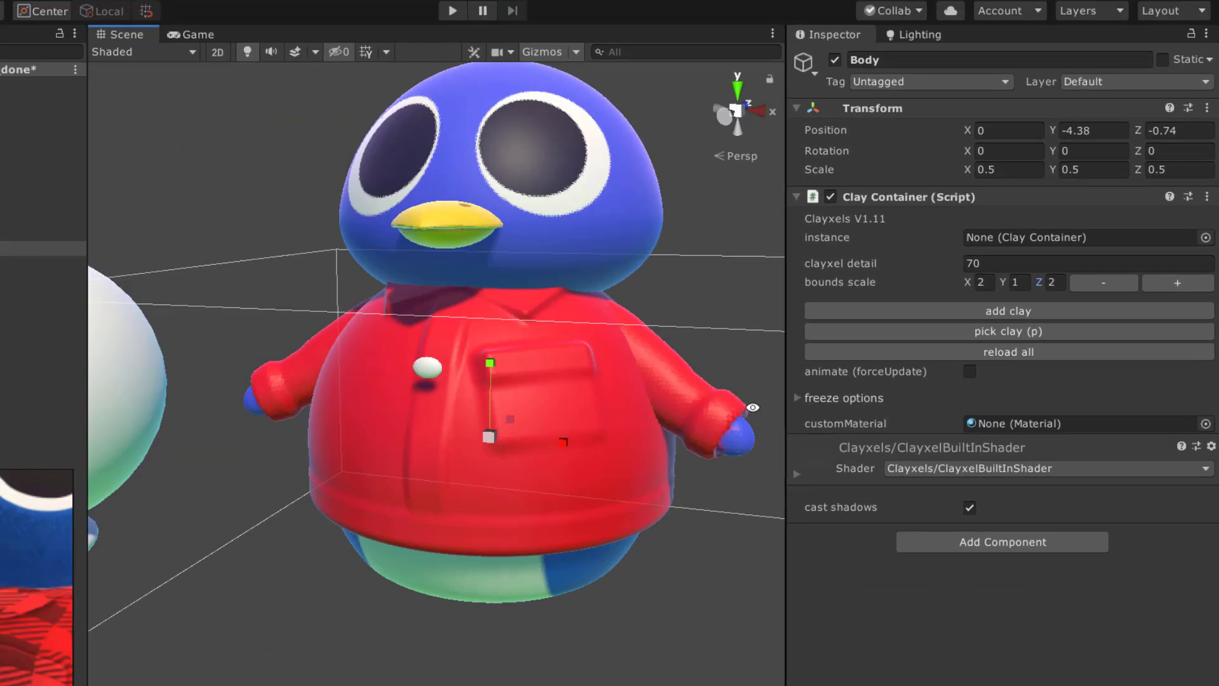
pyautogui.keyDown('alt'); pyautogui.moveTo(752, 407); pyautogui.dragTo(800, 406); pyautogui.keyUp('alt')
pyautogui.scroll(3, 464, 414)
pyautogui.keyDown('alt'); pyautogui.moveTo(464, 414); pyautogui.dragTo(191, 373); pyautogui.keyUp('alt')
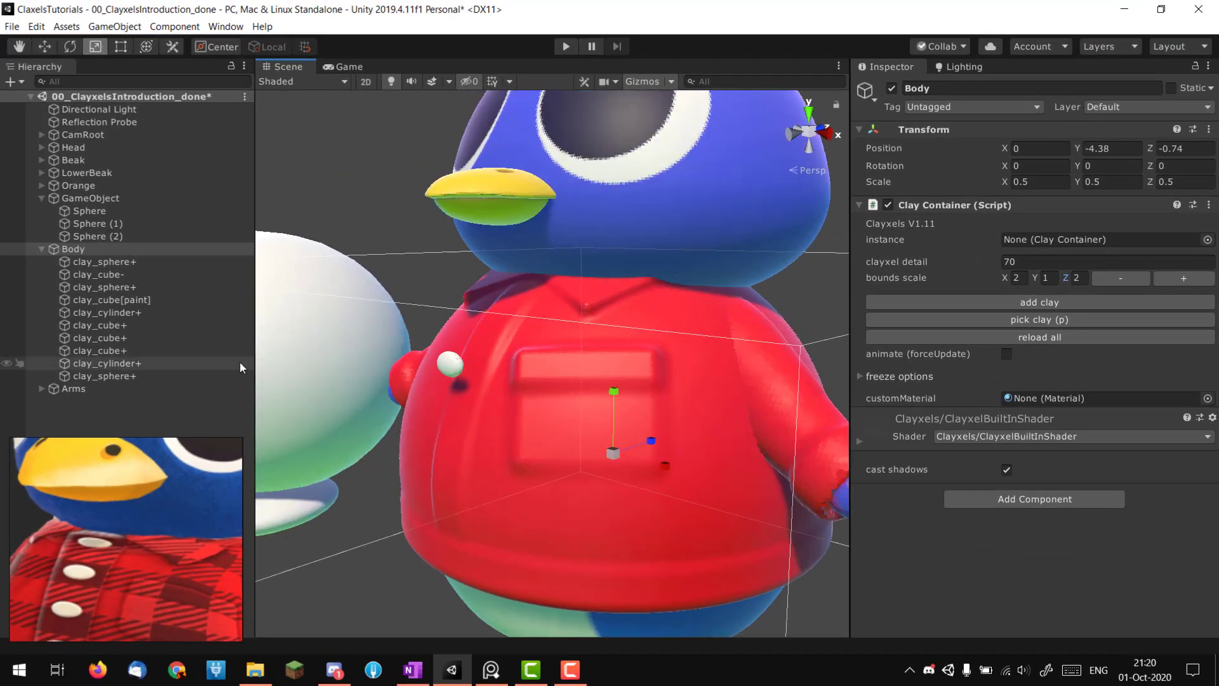
# - Move the white oval button down the shirt front to Y -0.2 and Z -8.11, near the hem
pyautogui.click(153, 374)
pyautogui.keyDown('alt'); pyautogui.moveTo(318, 394); pyautogui.dragTo(530, 332); pyautogui.keyUp('alt')
pyautogui.keyDown('alt'); pyautogui.moveTo(530, 331); pyautogui.dragTo(563, 329, button='right'); pyautogui.keyUp('alt')
pyautogui.moveTo(457, 480); pyautogui.dragTo(457, 506)
pyautogui.keyDown('alt'); pyautogui.moveTo(504, 292); pyautogui.dragTo(577, 425); pyautogui.keyUp('alt')
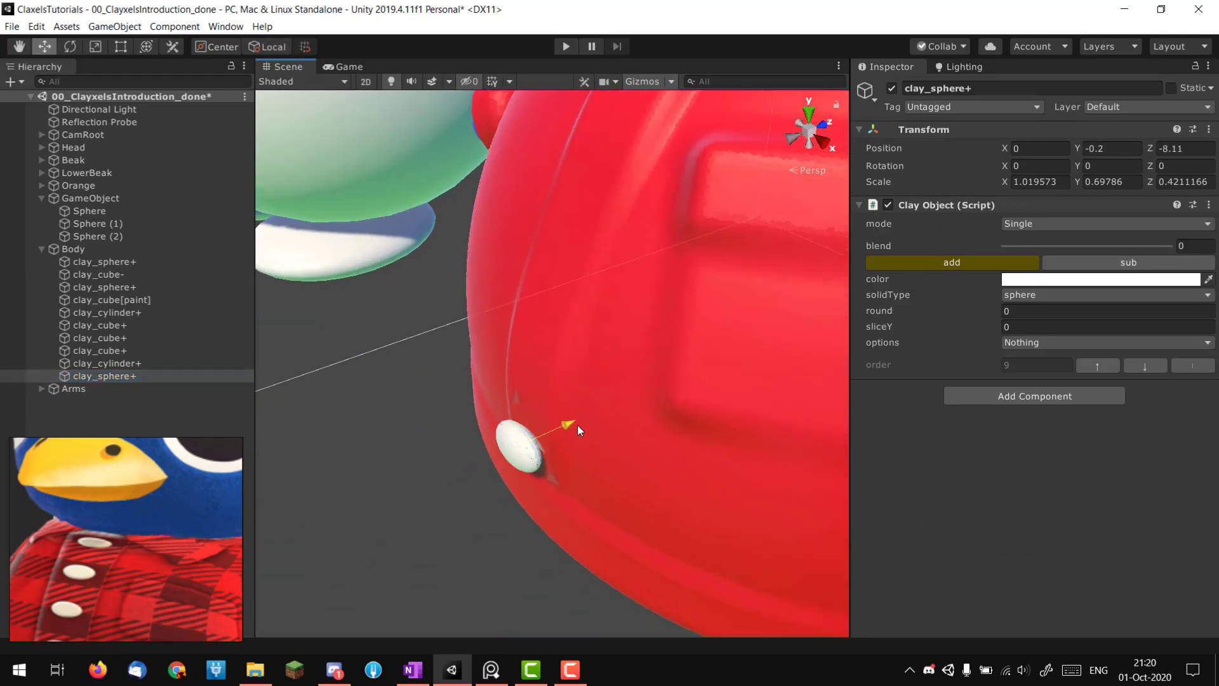
# - Push the lower button back toward the shirt to Z -7.97, using the reference image as a guide for its placement
pyautogui.scroll(-8, 577, 424)
pyautogui.scroll(-3, 142, 558)
pyautogui.moveTo(142, 558); pyautogui.dragTo(150, 502, button='middle')
pyautogui.keyDown('alt'); pyautogui.moveTo(525, 448); pyautogui.dragTo(503, 474, button='middle'); pyautogui.keyUp('alt')
pyautogui.keyDown('alt'); pyautogui.moveTo(503, 475); pyautogui.dragTo(467, 357); pyautogui.keyUp('alt')
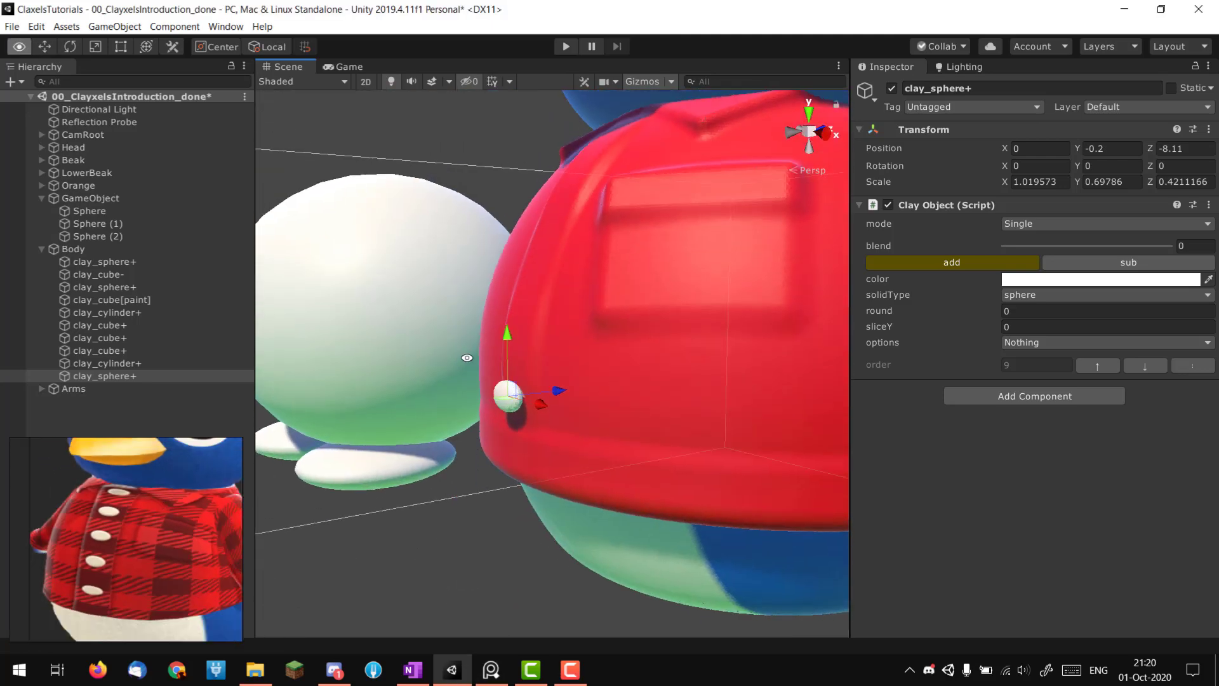
pyautogui.scroll(2, 168, 534)
pyautogui.keyDown('alt'); pyautogui.moveTo(456, 398); pyautogui.dragTo(491, 503); pyautogui.keyUp('alt')
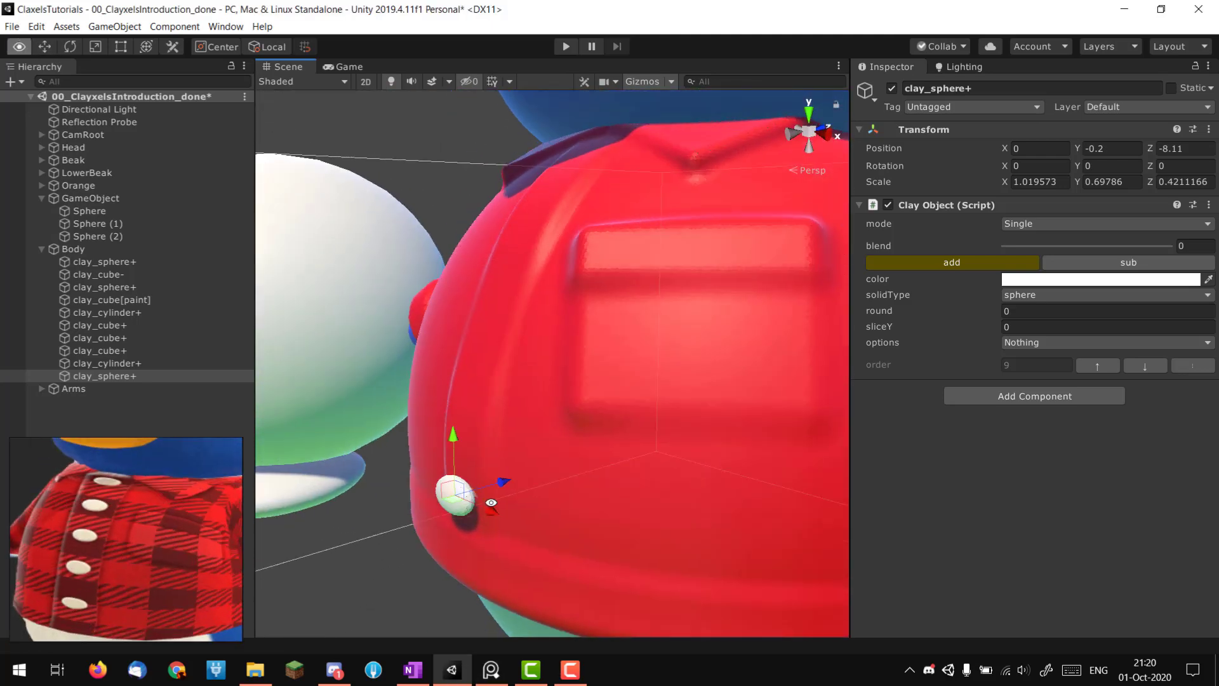
pyautogui.keyDown('alt'); pyautogui.moveTo(546, 434); pyautogui.dragTo(444, 432, button='right'); pyautogui.keyUp('alt')
pyautogui.keyDown('alt'); pyautogui.moveTo(444, 431); pyautogui.dragTo(619, 406); pyautogui.keyUp('alt')
pyautogui.keyDown('alt'); pyautogui.moveTo(619, 406); pyautogui.dragTo(553, 411, button='right'); pyautogui.keyUp('alt')
pyautogui.keyDown('alt'); pyautogui.moveTo(553, 411); pyautogui.dragTo(486, 413); pyautogui.keyUp('alt')
pyautogui.keyDown('alt'); pyautogui.moveTo(486, 413); pyautogui.dragTo(727, 406, button='right'); pyautogui.keyUp('alt')
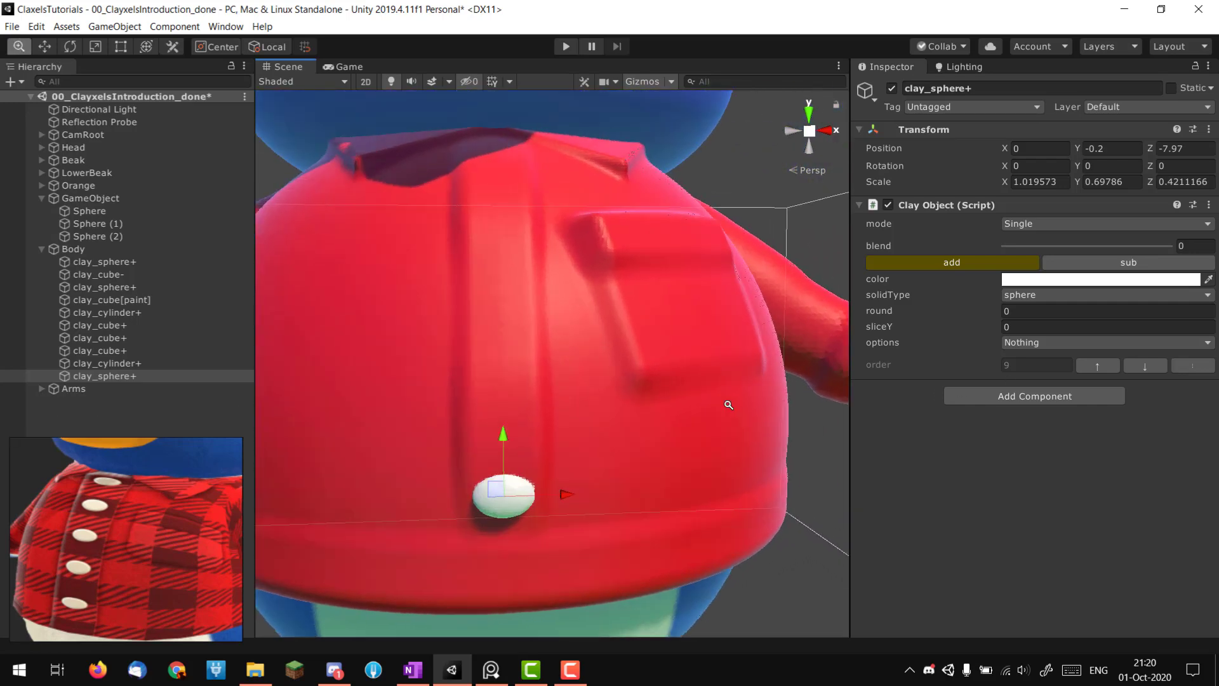
pyautogui.keyDown('alt'); pyautogui.moveTo(508, 416); pyautogui.dragTo(716, 442); pyautogui.keyUp('alt')
# - Duplicate the lowest button, move the copy up to Y 2, Z -7.74, tilt it 30 degrees on X and set its blend to 0.0001
pyautogui.hotkey('ctrl', 'd')
pyautogui.moveTo(662, 490); pyautogui.dragTo(681, 294)
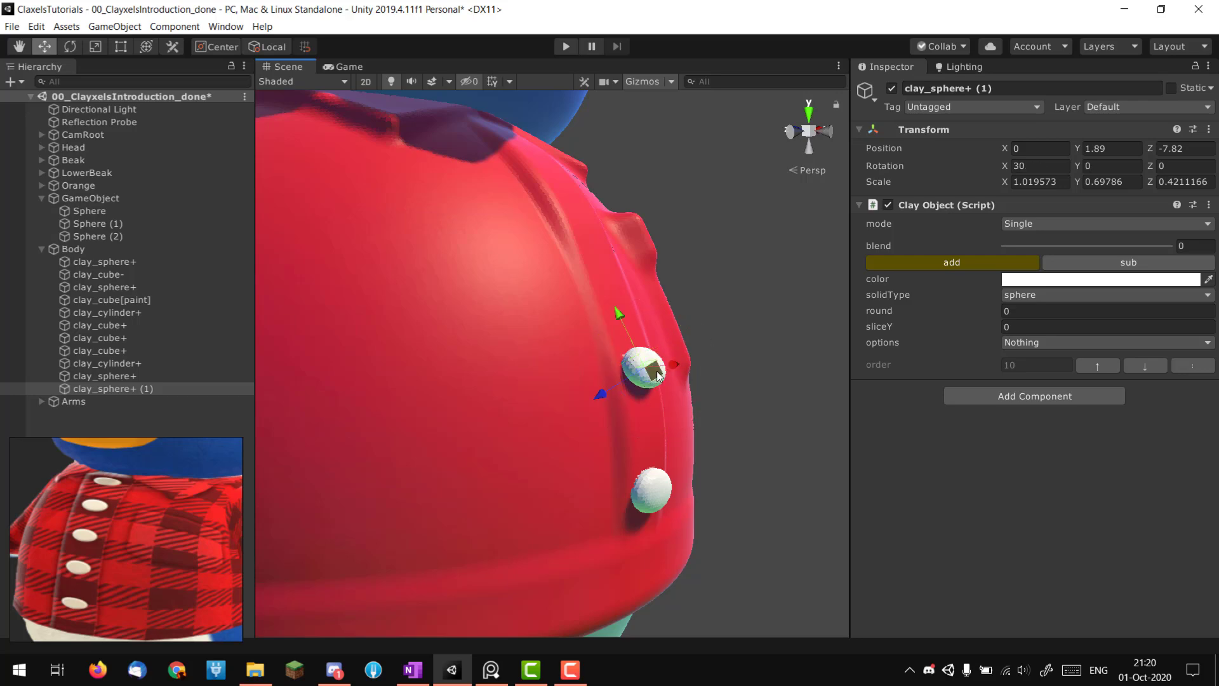
pyautogui.moveTo(652, 375); pyautogui.dragTo(651, 373)
pyautogui.keyDown('alt'); pyautogui.moveTo(651, 372); pyautogui.dragTo(400, 406); pyautogui.keyUp('alt')
pyautogui.keyDown('alt'); pyautogui.moveTo(698, 374); pyautogui.dragTo(423, 402); pyautogui.keyUp('alt')
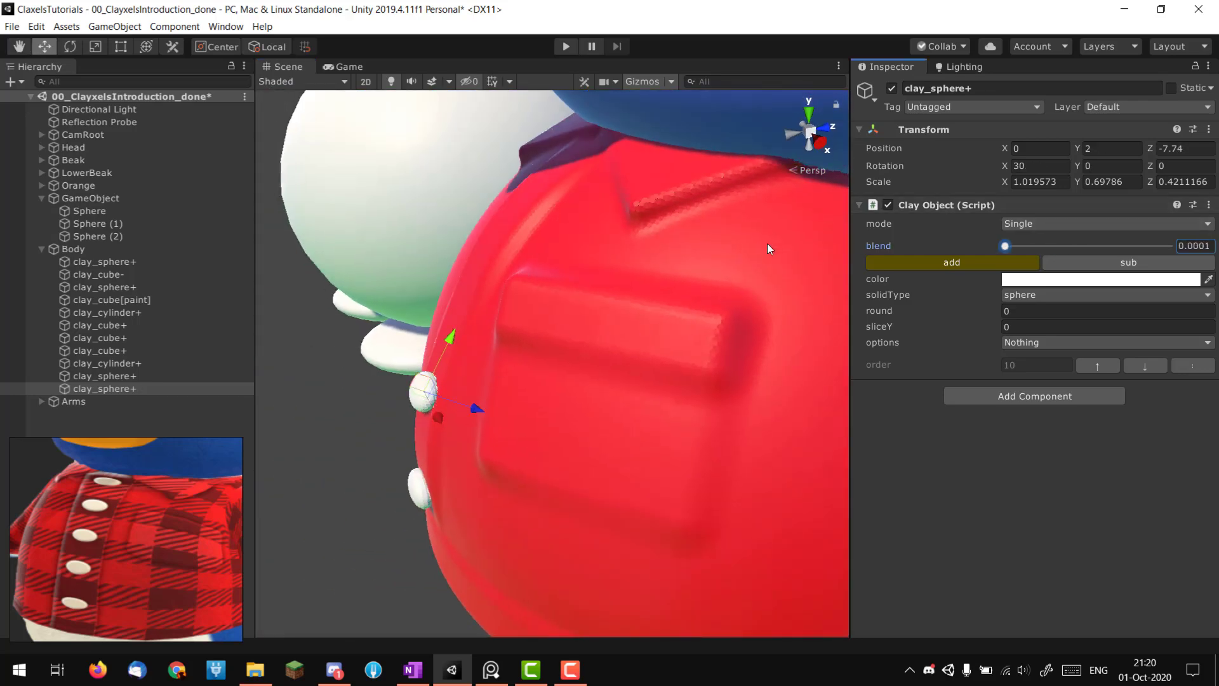
# - Nudge the second button up along the button strip to Y 2.02
pyautogui.keyDown('alt'); pyautogui.moveTo(769, 249); pyautogui.dragTo(634, 331); pyautogui.keyUp('alt')
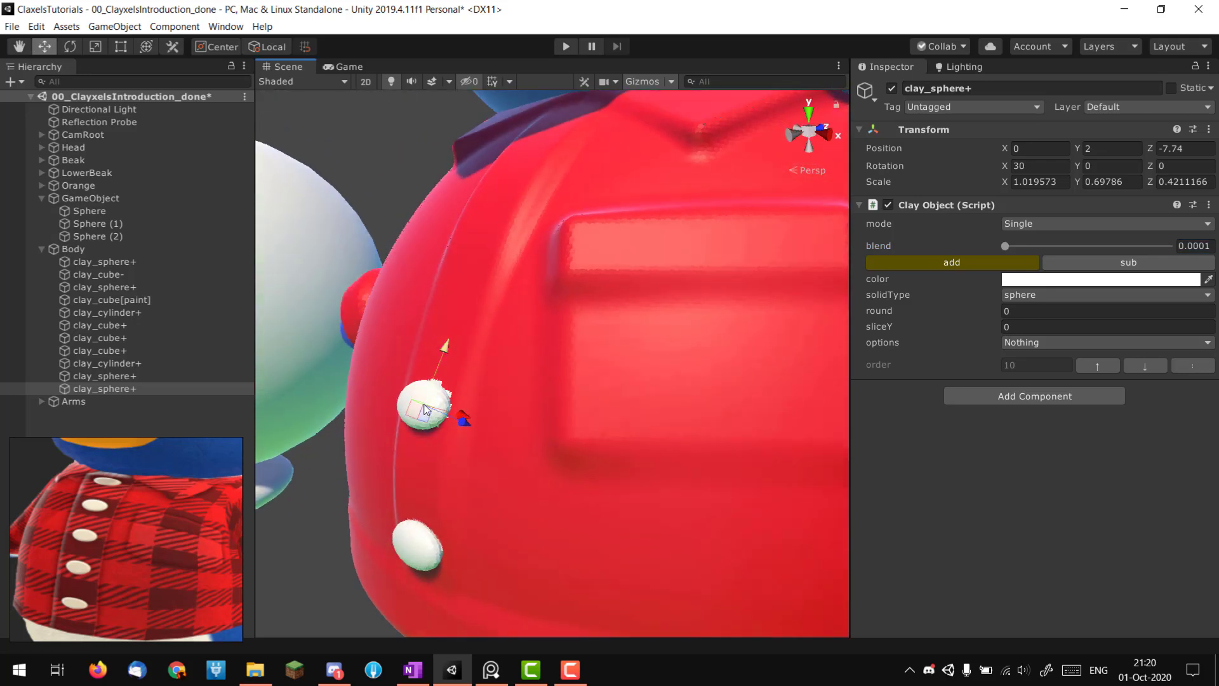
pyautogui.moveTo(420, 413); pyautogui.dragTo(416, 409)
pyautogui.moveTo(416, 409); pyautogui.dragTo(481, 411, button='middle')
pyautogui.keyDown('alt'); pyautogui.scroll(12, 395, 427); pyautogui.keyUp('alt')
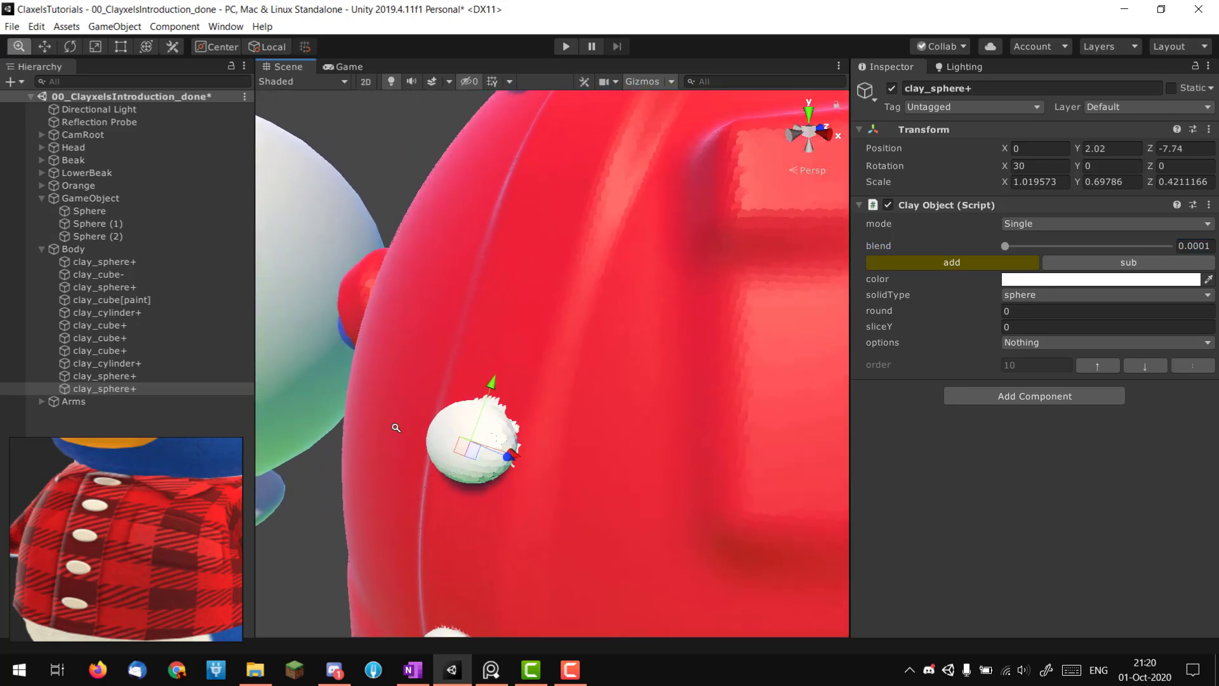
pyautogui.keyDown('alt'); pyautogui.moveTo(607, 398); pyautogui.dragTo(472, 422, button='right'); pyautogui.keyUp('alt')
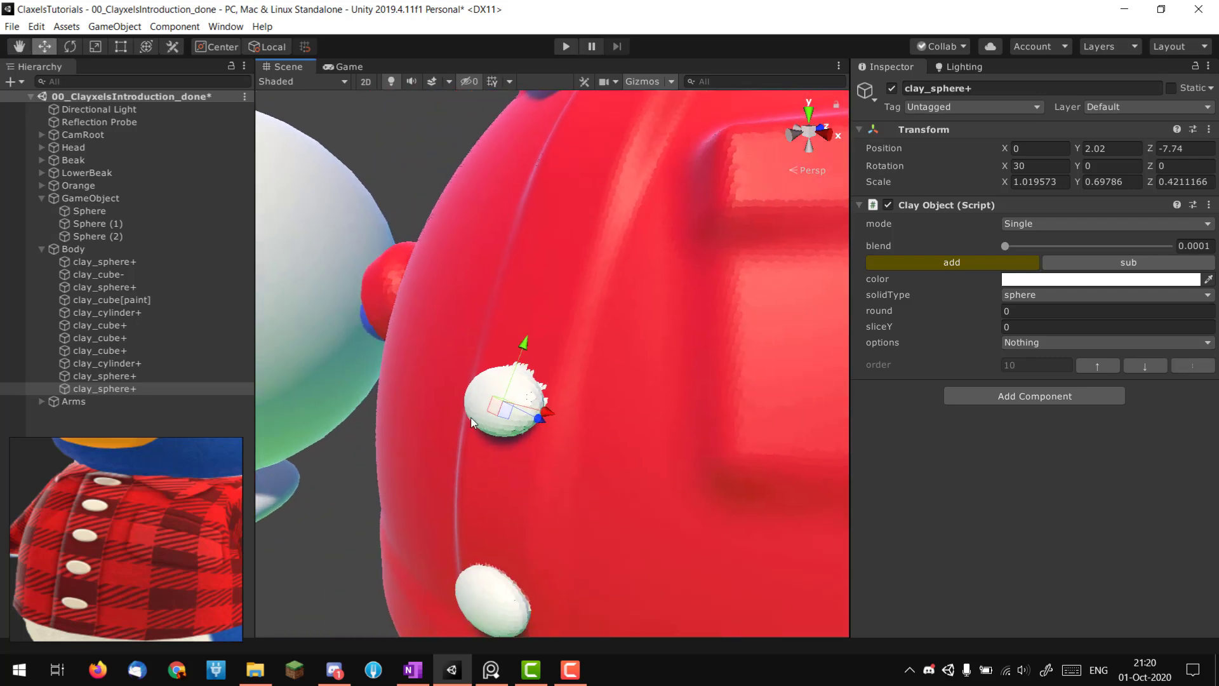
# - Duplicate the second button and place the copy above it at Y 3.9, Z -6.93, tilted 31.5 degrees on X
pyautogui.keyDown('alt'); pyautogui.moveTo(562, 374); pyautogui.dragTo(501, 274); pyautogui.keyUp('alt')
pyautogui.hotkey('ctrl', 'd')
pyautogui.keyDown('alt'); pyautogui.moveTo(546, 321); pyautogui.dragTo(478, 356); pyautogui.keyUp('alt')
pyautogui.scroll(-5, 446, 381)
pyautogui.scroll(5, 647, 370)
pyautogui.moveTo(446, 286); pyautogui.dragTo(451, 286)
pyautogui.press('w')
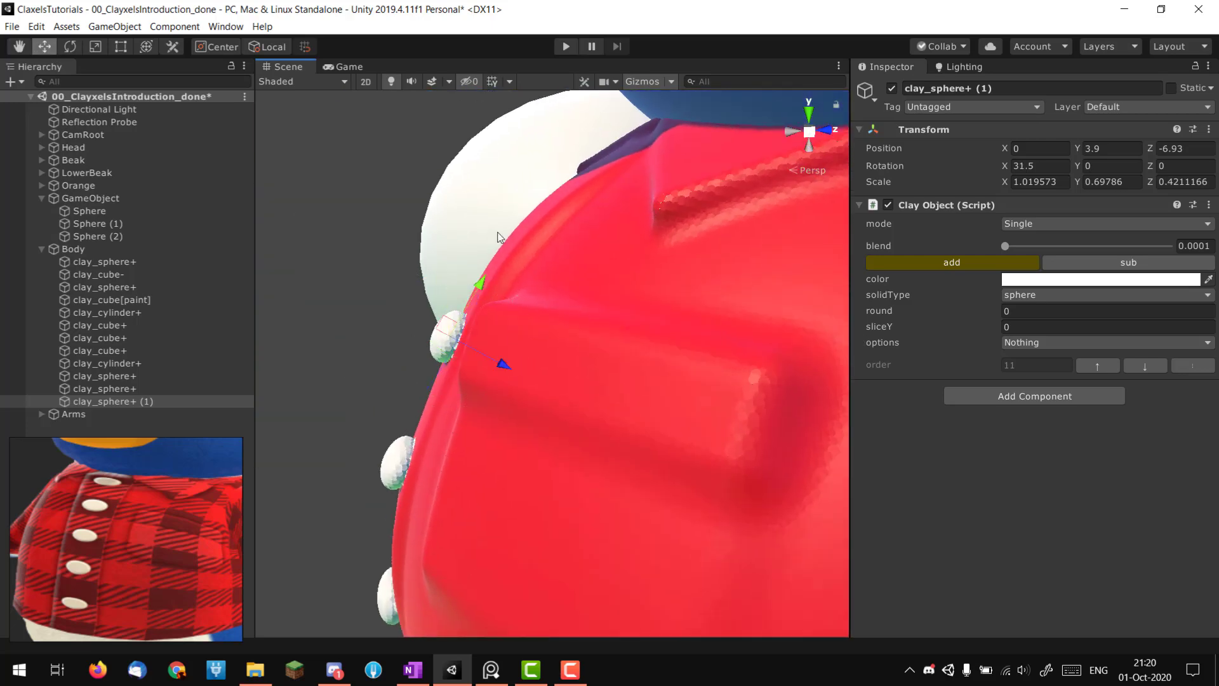
# - Duplicate the third button and place the copy just below the collar to complete the row of four buttons
pyautogui.moveTo(498, 232); pyautogui.dragTo(466, 287, button='middle')
pyautogui.hotkey('ctrl', 'd')
pyautogui.moveTo(427, 382); pyautogui.dragTo(499, 261)
pyautogui.press('e')
pyautogui.keyDown('alt'); pyautogui.moveTo(563, 236); pyautogui.dragTo(826, 273); pyautogui.keyUp('alt')
pyautogui.keyDown('alt'); pyautogui.moveTo(675, 289); pyautogui.dragTo(411, 336, button='right'); pyautogui.keyUp('alt')
pyautogui.click(729, 238)
pyautogui.keyDown('alt'); pyautogui.moveTo(541, 332); pyautogui.dragTo(633, 337, button='right'); pyautogui.keyUp('alt')
pyautogui.keyDown('alt'); pyautogui.moveTo(633, 337); pyautogui.dragTo(641, 337, button='right'); pyautogui.keyUp('alt')
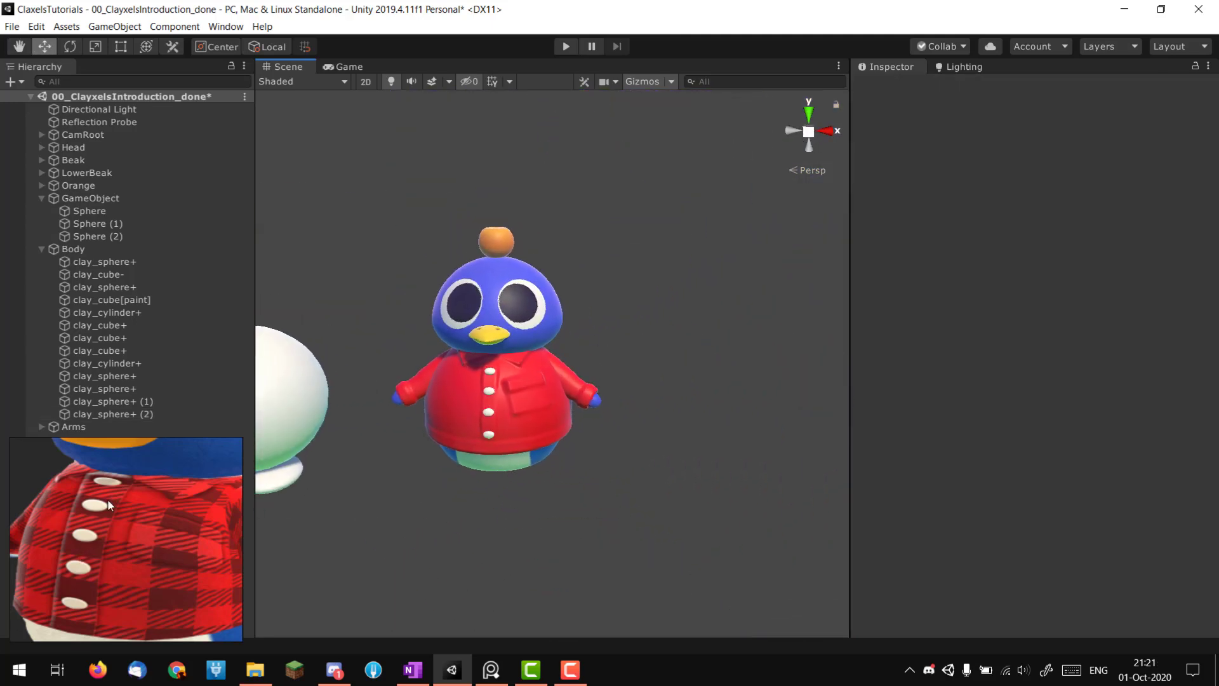
# - Compare the penguin's shirt, buttons and pocket with the plaid shirt in the reference image
pyautogui.scroll(5, 485, 449)
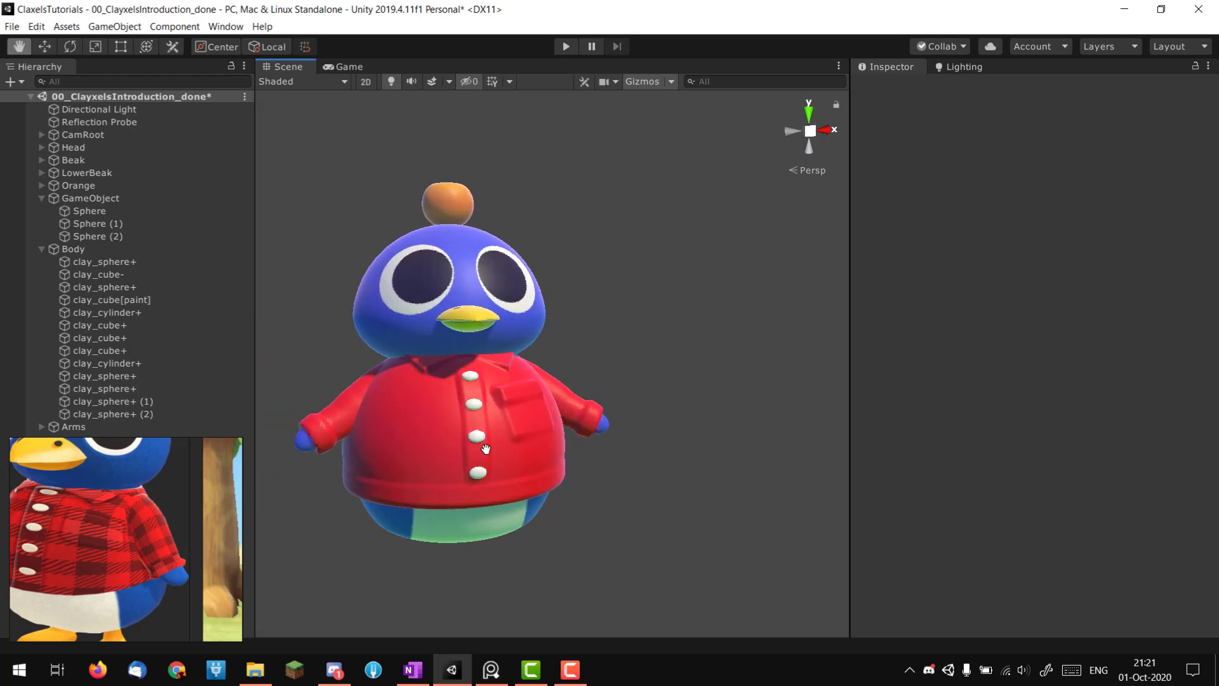
pyautogui.moveTo(486, 449); pyautogui.dragTo(539, 413, button='middle')
pyautogui.moveTo(111, 556); pyautogui.dragTo(125, 571, button='middle')
pyautogui.scroll(5, 115, 572)
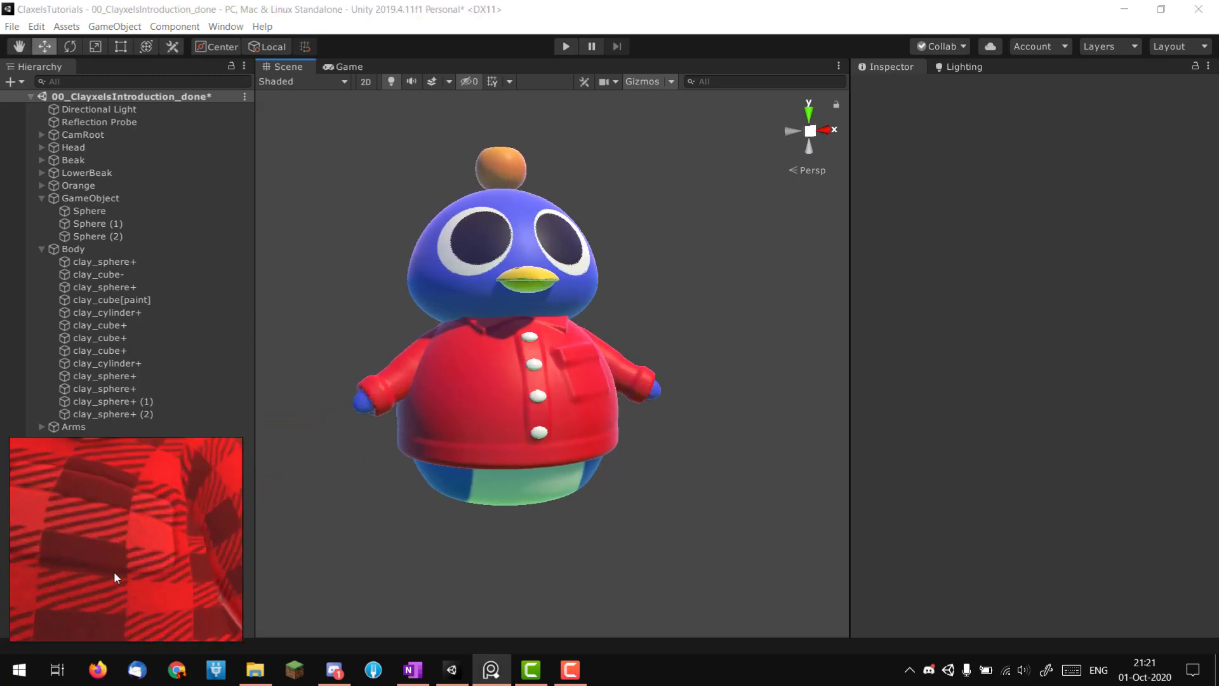
pyautogui.scroll(-4, 106, 590)
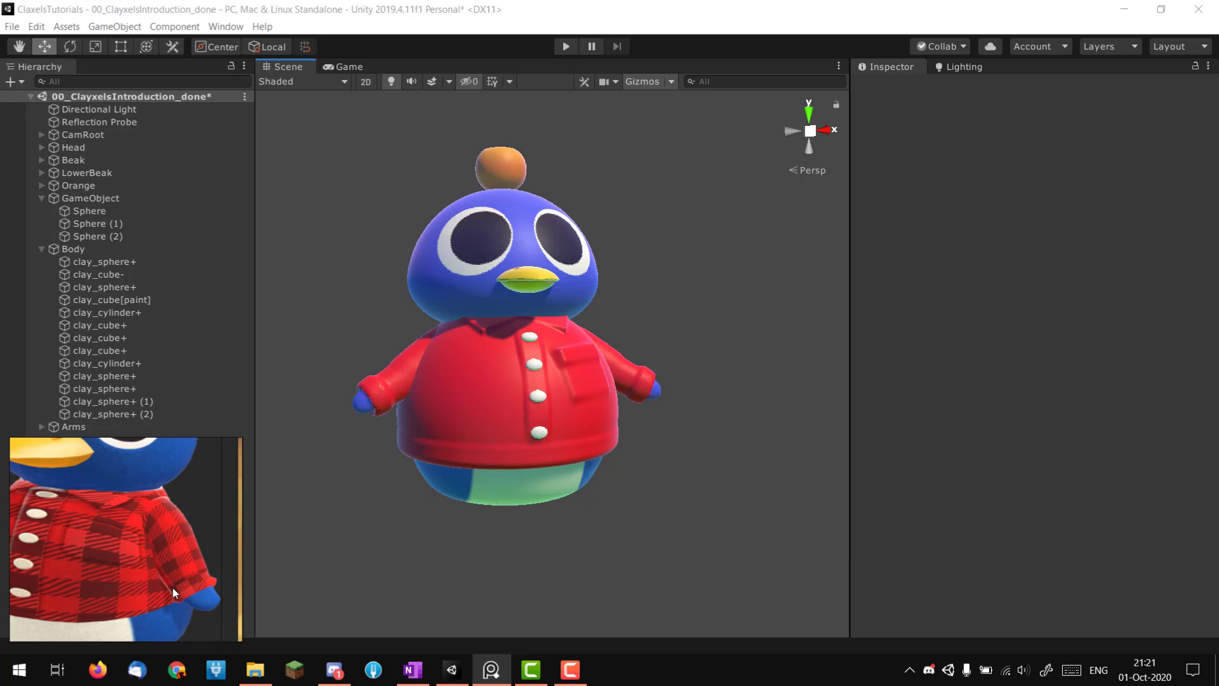
pyautogui.scroll(1, 585, 462)
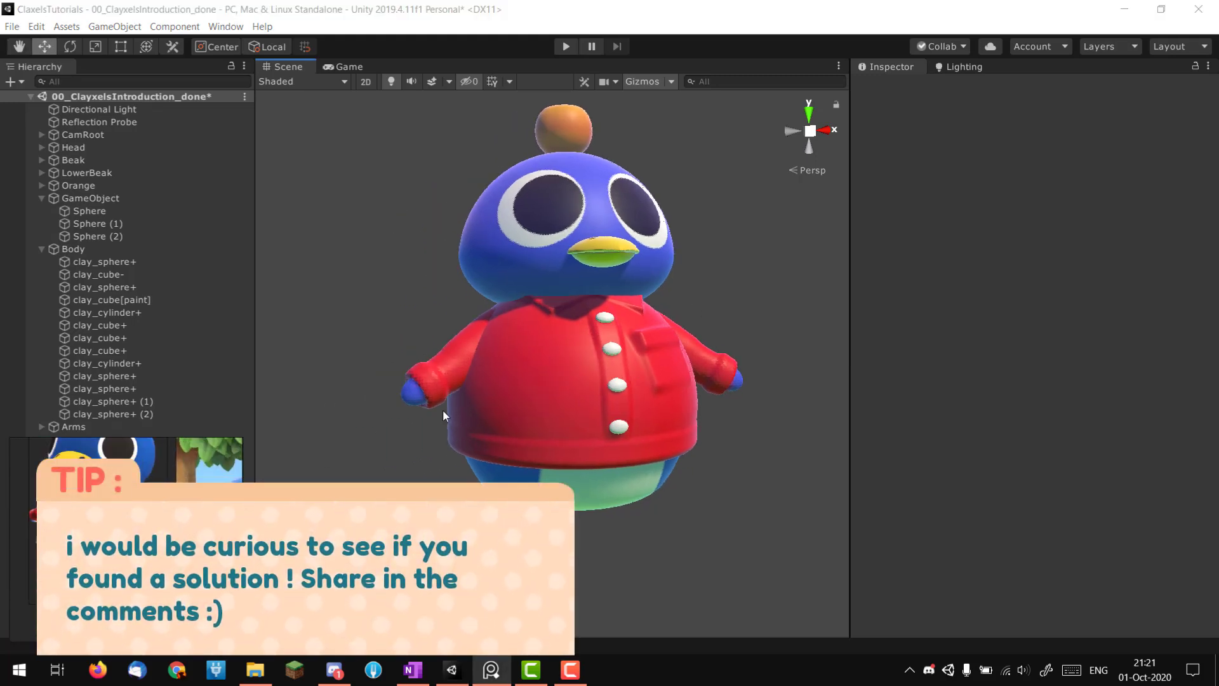
pyautogui.keyDown('alt'); pyautogui.moveTo(566, 409); pyautogui.dragTo(455, 421); pyautogui.keyUp('alt')
pyautogui.keyDown('alt'); pyautogui.moveTo(454, 422); pyautogui.dragTo(585, 409, button='right'); pyautogui.keyUp('alt')
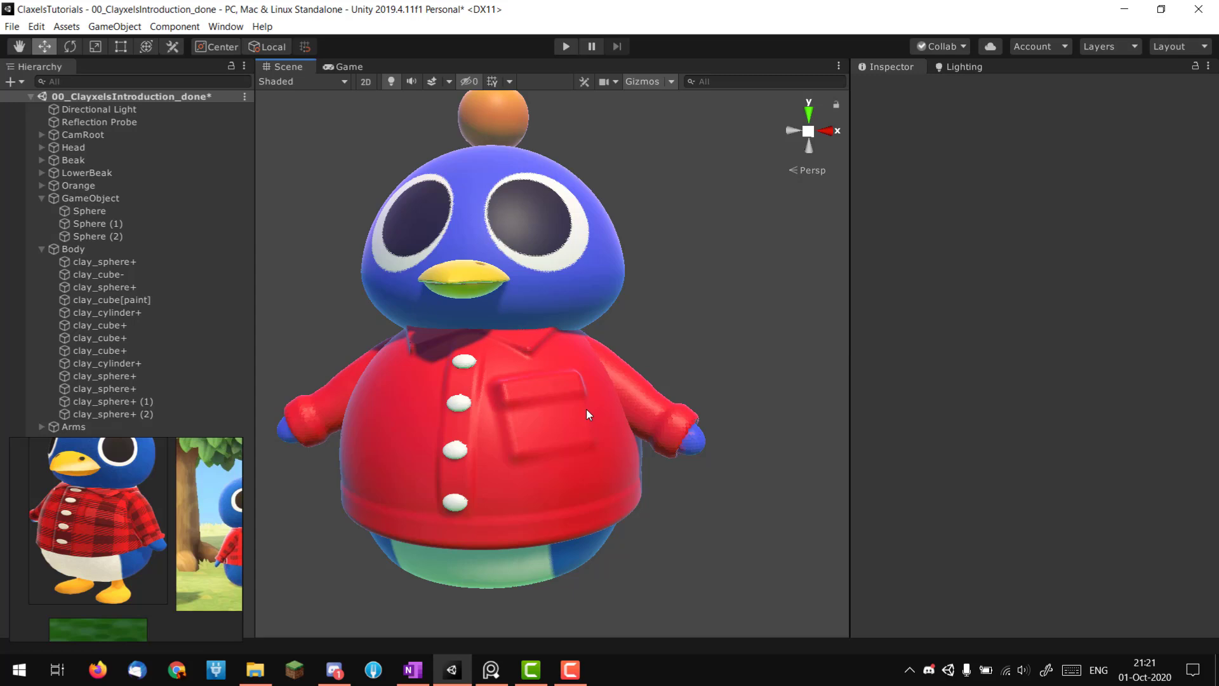
pyautogui.keyDown('alt'); pyautogui.moveTo(607, 402); pyautogui.dragTo(694, 437); pyautogui.keyUp('alt')
pyautogui.scroll(4, 576, 419)
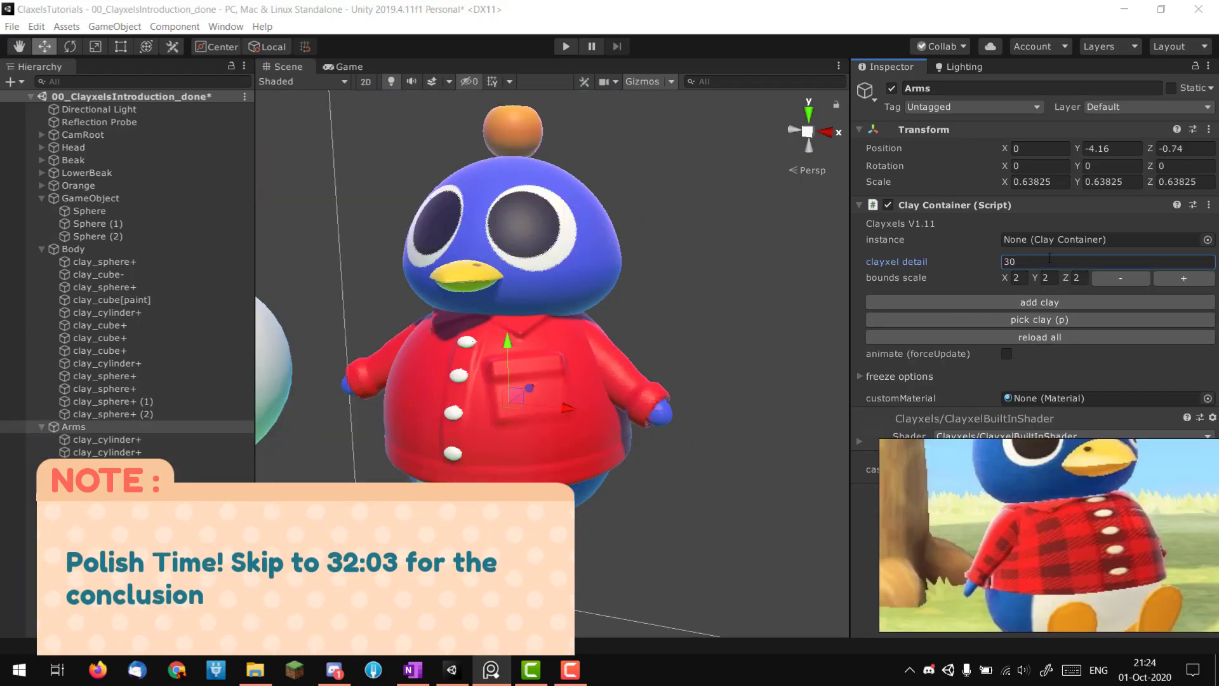
# - Set the Arms container's clayxel detail to 80 and check the sleeve and cuff up close
pyautogui.doubleClick(1036, 264)
pyautogui.write('80')
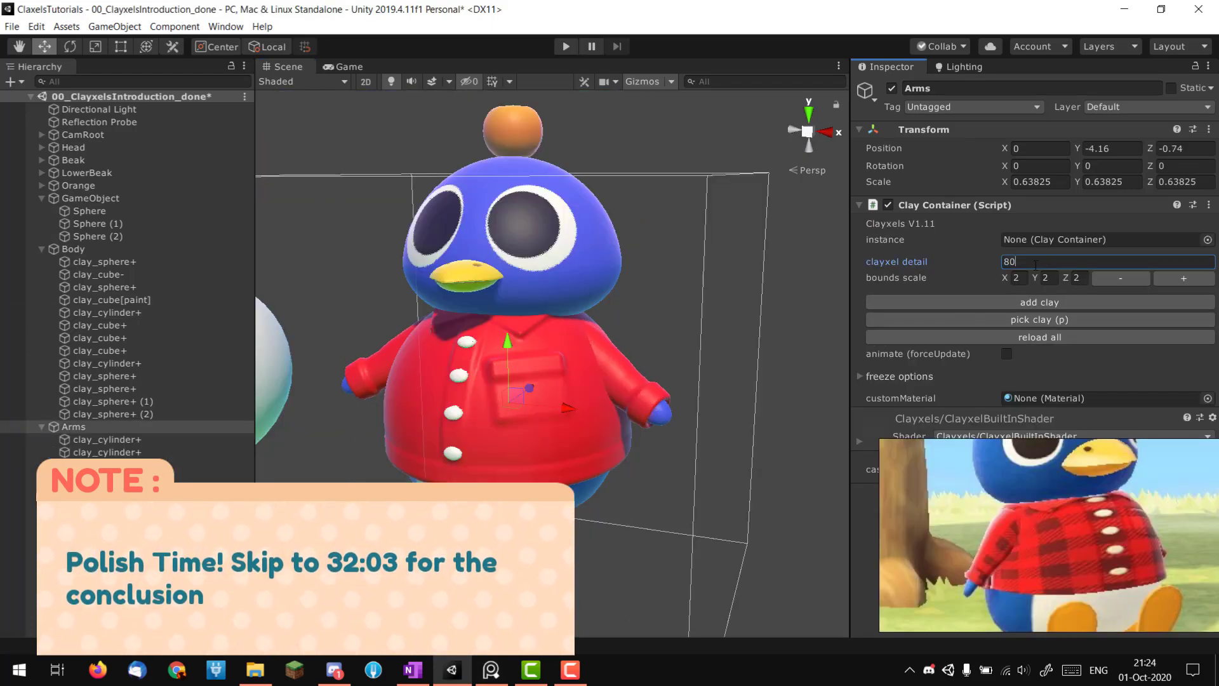
pyautogui.moveTo(640, 351); pyautogui.dragTo(541, 349, button='middle')
pyautogui.scroll(8, 508, 381)
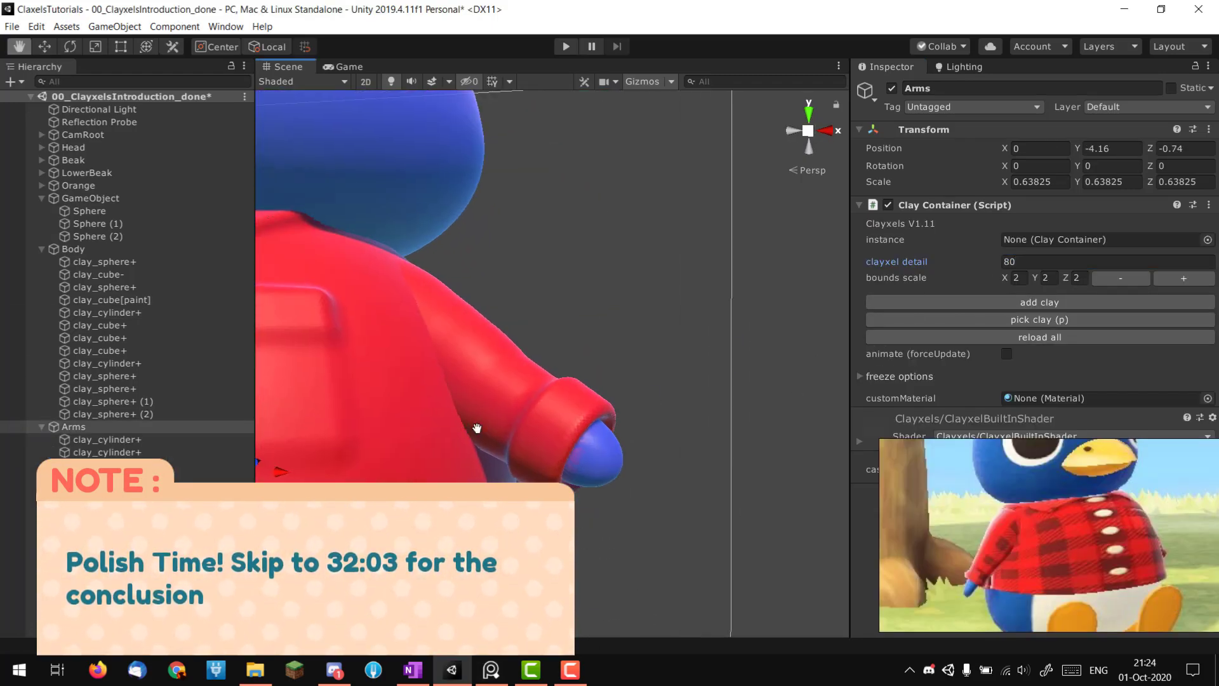
pyautogui.moveTo(500, 419); pyautogui.dragTo(605, 409, button='middle')
pyautogui.scroll(-2, 604, 409)
# - Shrink the sleeve's main clay cylinder to a scale of about 2.38 on X and Z and 5.46 on Y
pyautogui.click(137, 440)
pyautogui.scroll(2, 563, 395)
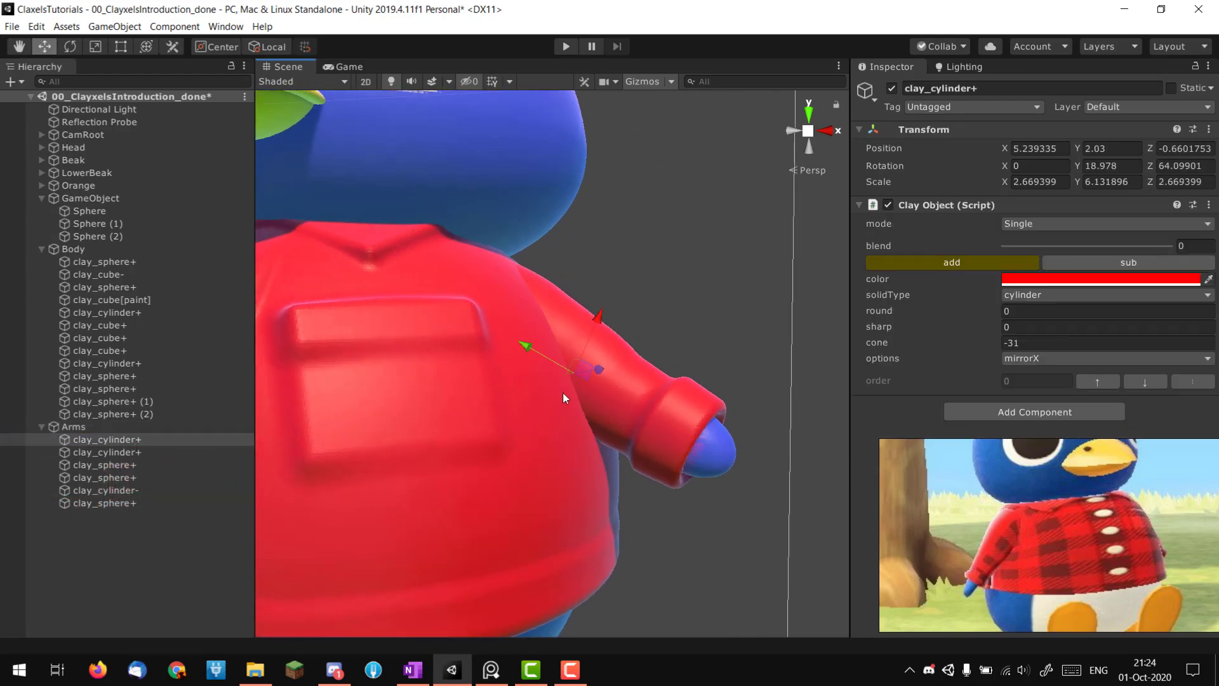
pyautogui.moveTo(578, 369)
pyautogui.mouseDown()
pyautogui.moveTo(584, 398)
pyautogui.moveTo(569, 378)
pyautogui.mouseUp()
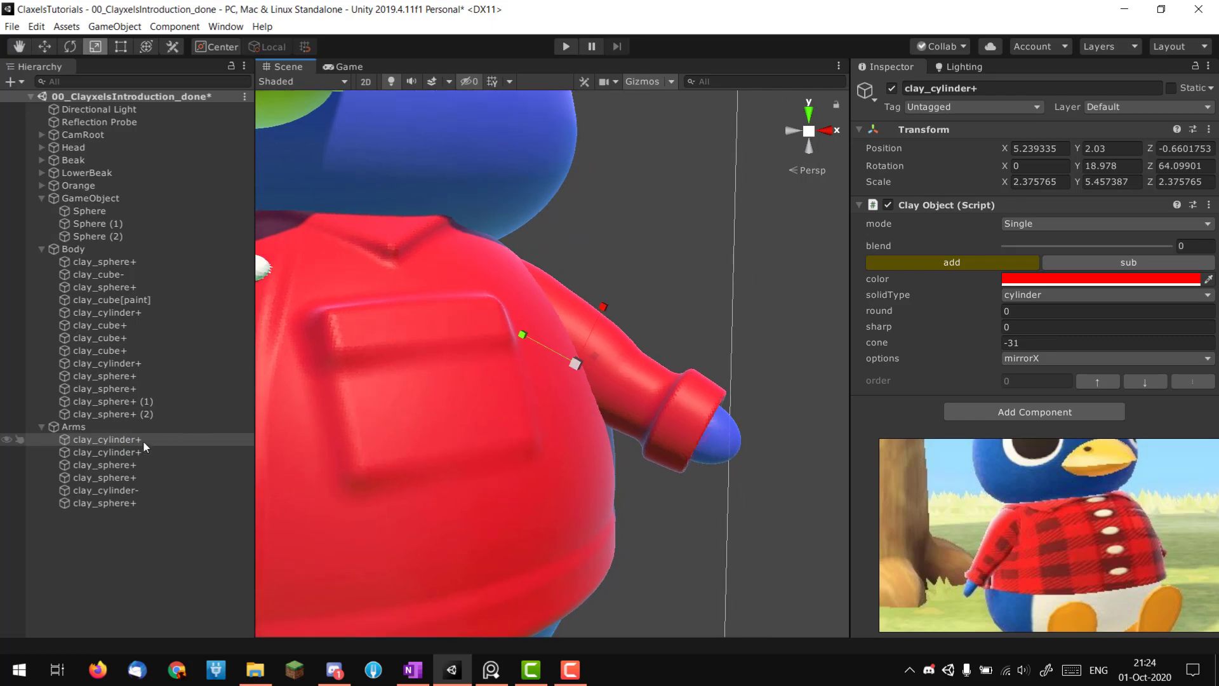
# - Move the shoulder sphere to X 3.09, Y 3.6, Z 0.08, enlarge it to about 1.64 on X, and resize the sleeve's second sphere to about 0.92
pyautogui.click(135, 452)
pyautogui.click(135, 465)
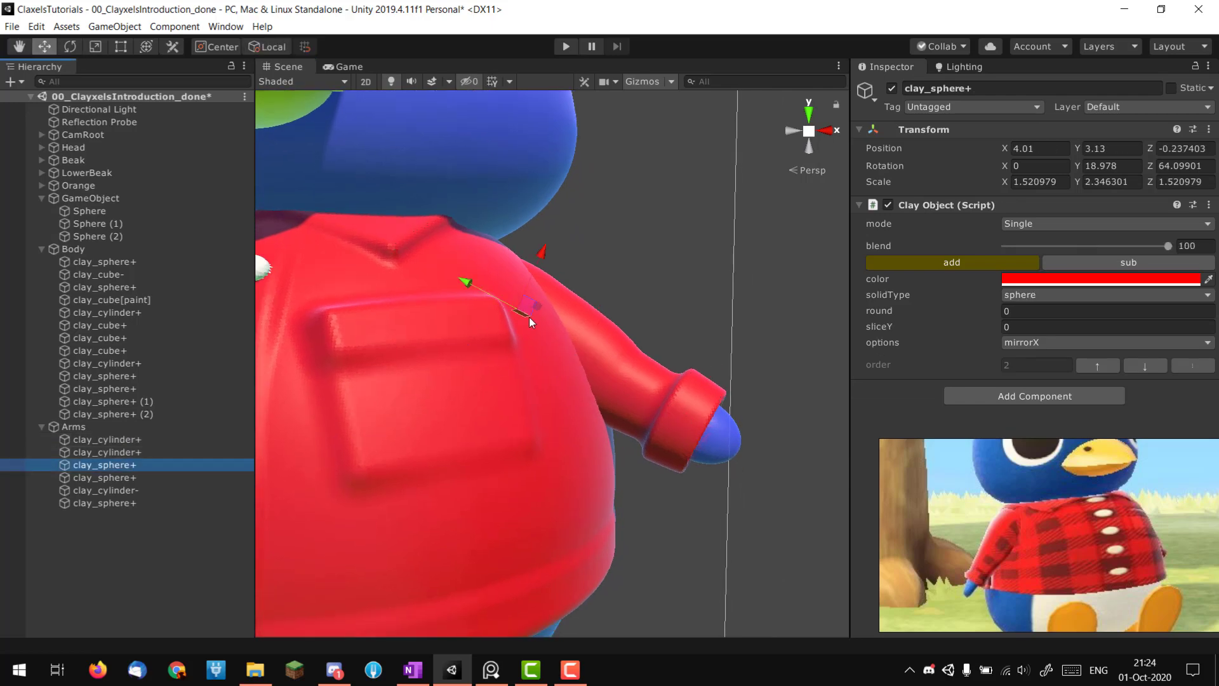
pyautogui.moveTo(522, 299); pyautogui.dragTo(521, 300)
pyautogui.press('w')
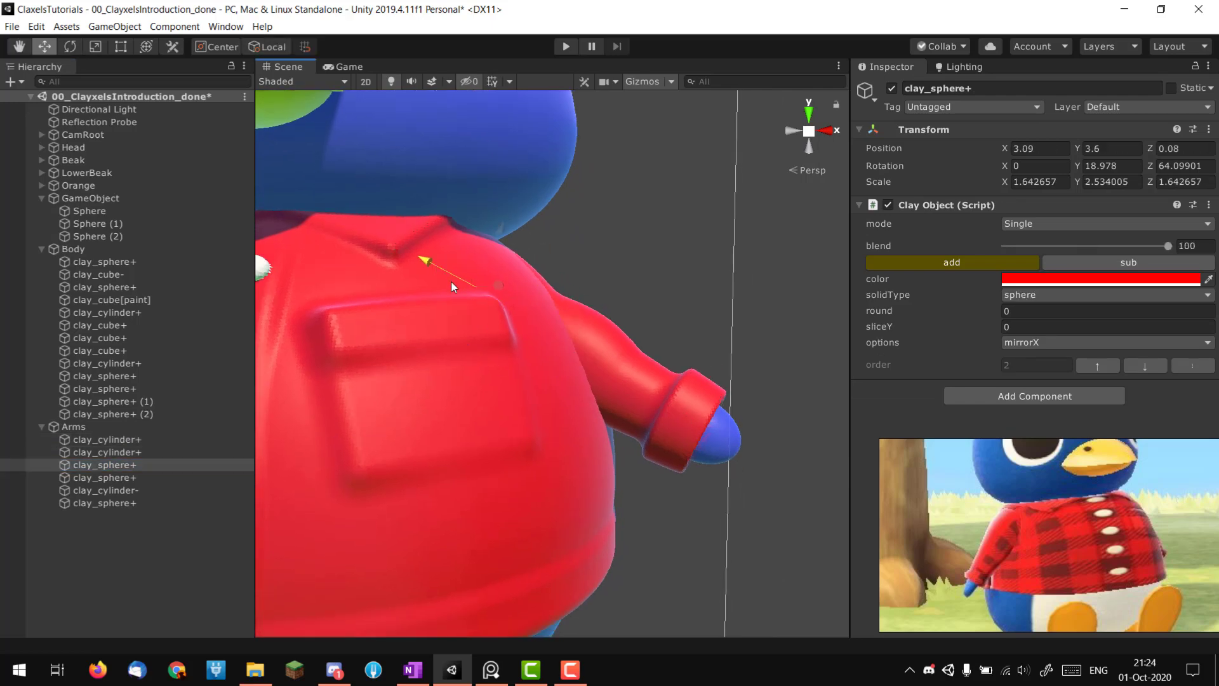
pyautogui.click(114, 478)
pyautogui.moveTo(577, 350); pyautogui.dragTo(603, 438)
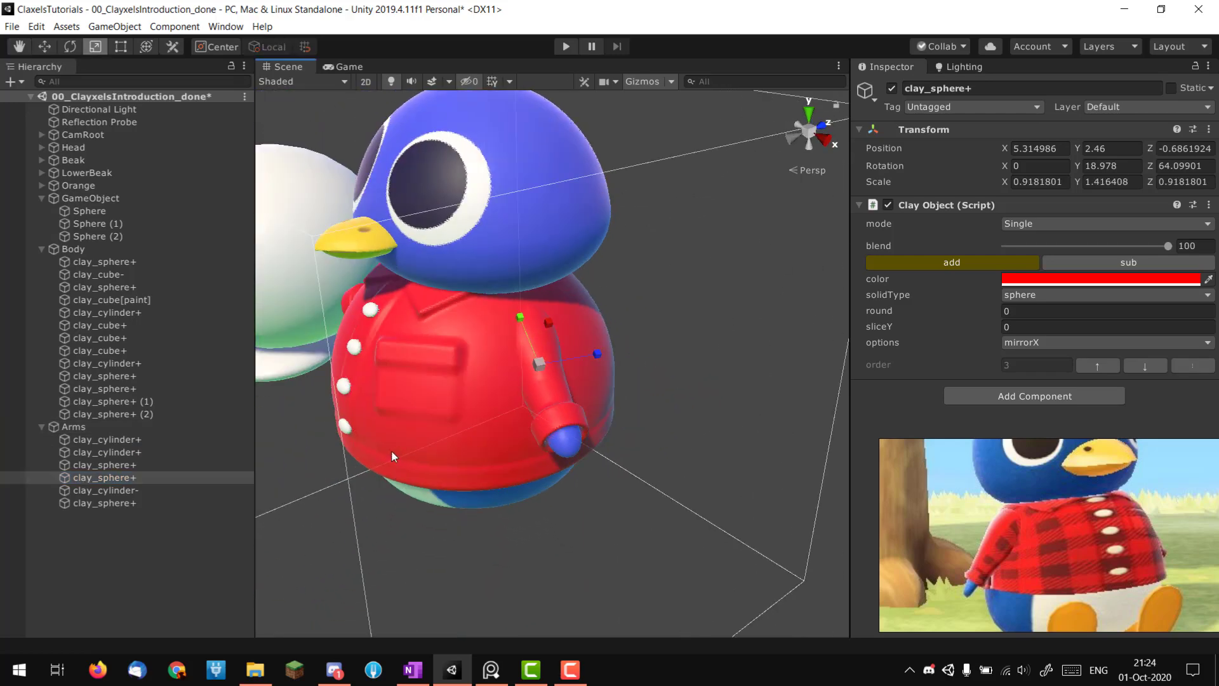
# - Pick the sleeve cuff cylinder, resize it to about 2.07 on X and Z and 0.66 on Y, and set its round to 8.16
pyautogui.click(140, 427)
pyautogui.moveTo(597, 381)
pyautogui.keyDown('alt'); pyautogui.mouseDown()
pyautogui.moveTo(615, 370)
pyautogui.moveTo(577, 371)
pyautogui.mouseUp(); pyautogui.keyUp('alt')
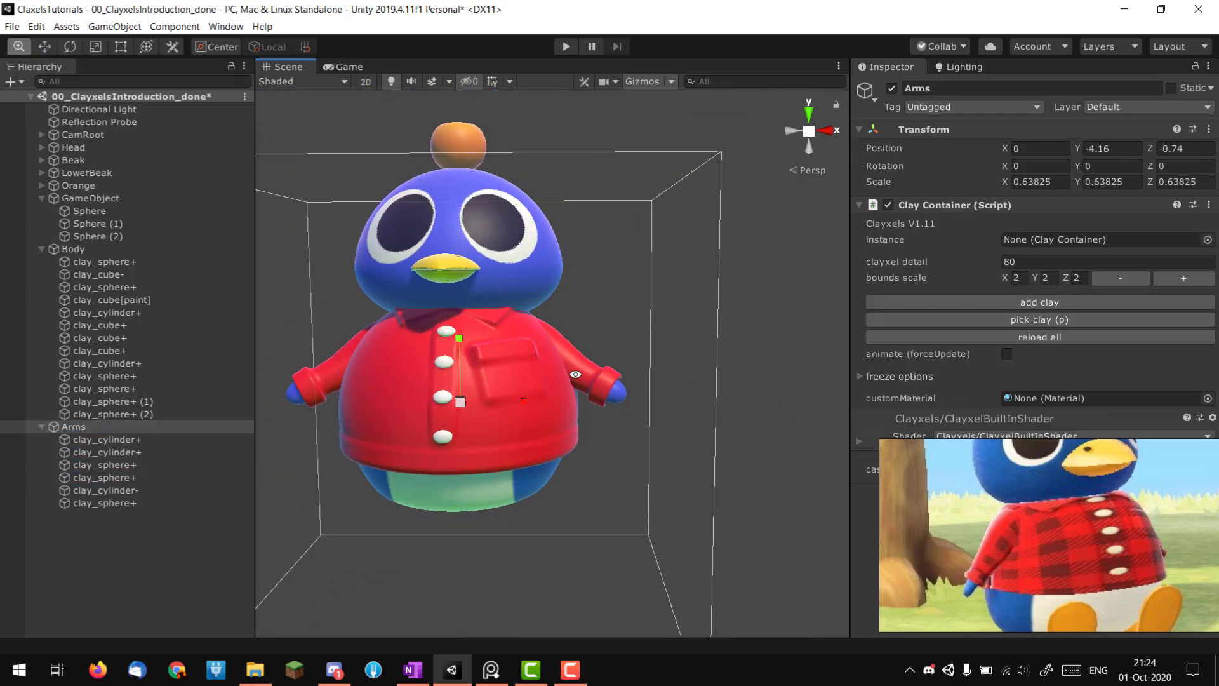
pyautogui.keyDown('alt'); pyautogui.moveTo(577, 369); pyautogui.dragTo(952, 400, button='right'); pyautogui.keyUp('alt')
pyautogui.keyDown('alt'); pyautogui.moveTo(702, 409); pyautogui.dragTo(622, 387, button='middle'); pyautogui.keyUp('alt')
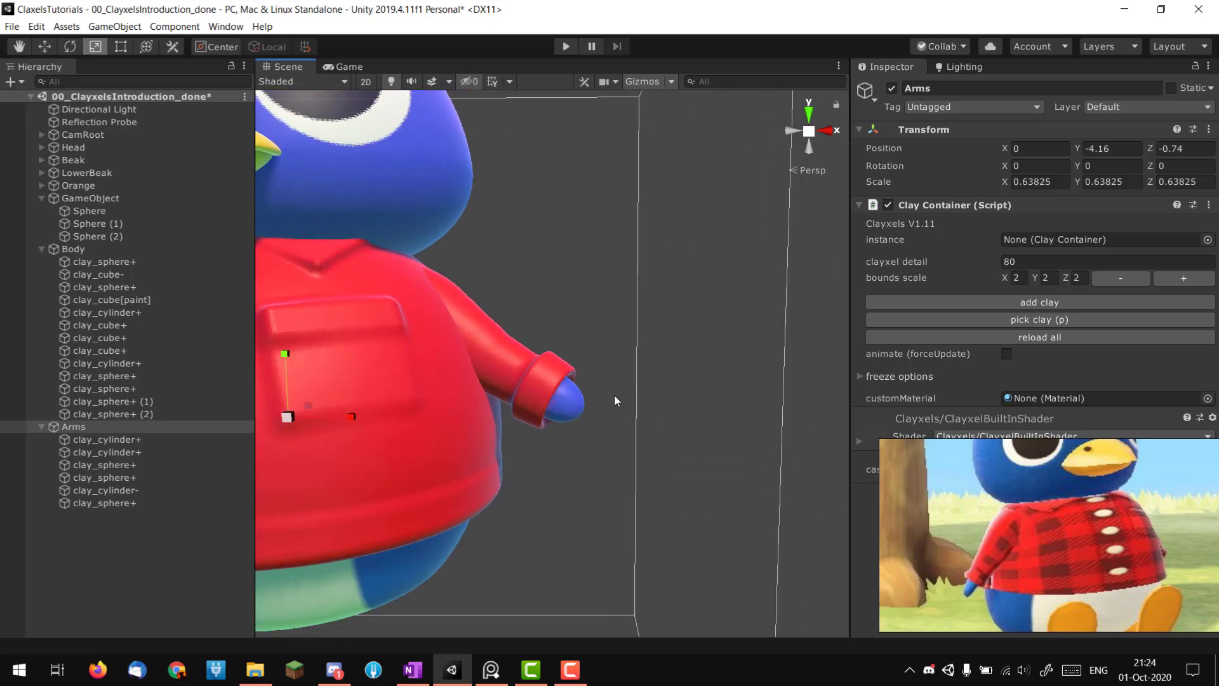
pyautogui.press('p')
pyautogui.click(546, 389)
pyautogui.keyDown('alt'); pyautogui.moveTo(545, 389); pyautogui.dragTo(597, 390, button='right'); pyautogui.keyUp('alt')
pyautogui.keyDown('alt'); pyautogui.moveTo(597, 390); pyautogui.dragTo(611, 389); pyautogui.keyUp('alt')
pyautogui.moveTo(510, 376)
pyautogui.mouseDown()
pyautogui.moveTo(524, 387)
pyautogui.moveTo(513, 380)
pyautogui.mouseUp()
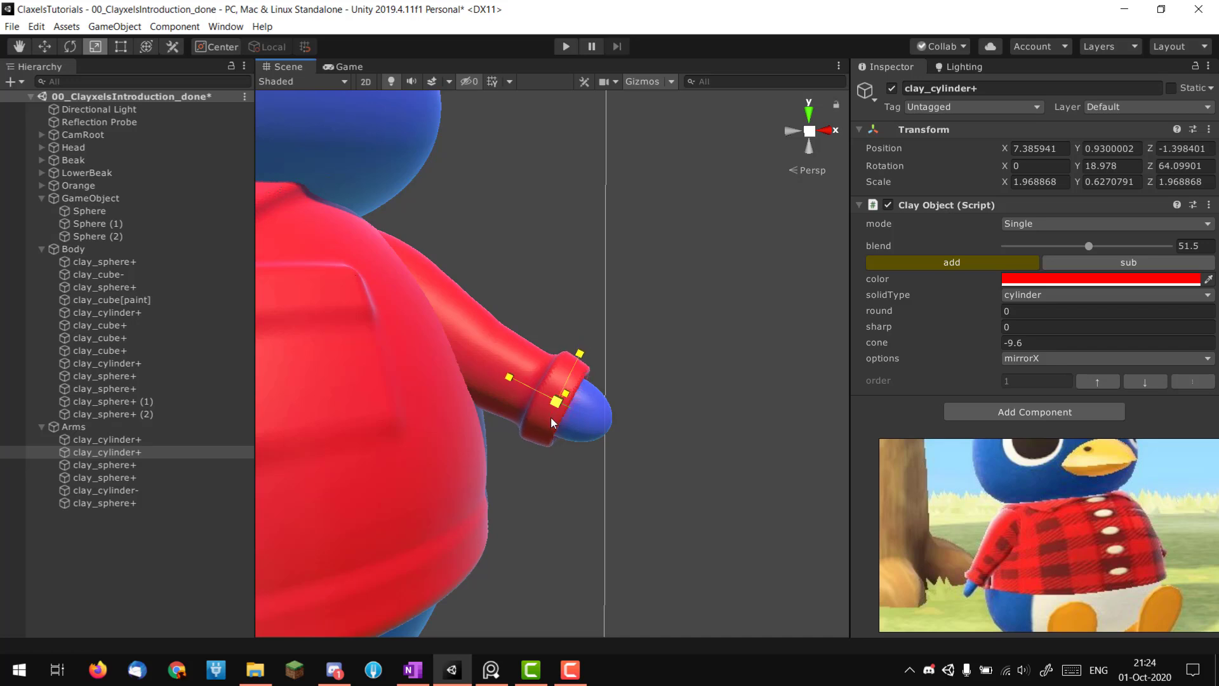
pyautogui.moveTo(551, 417); pyautogui.dragTo(551, 413)
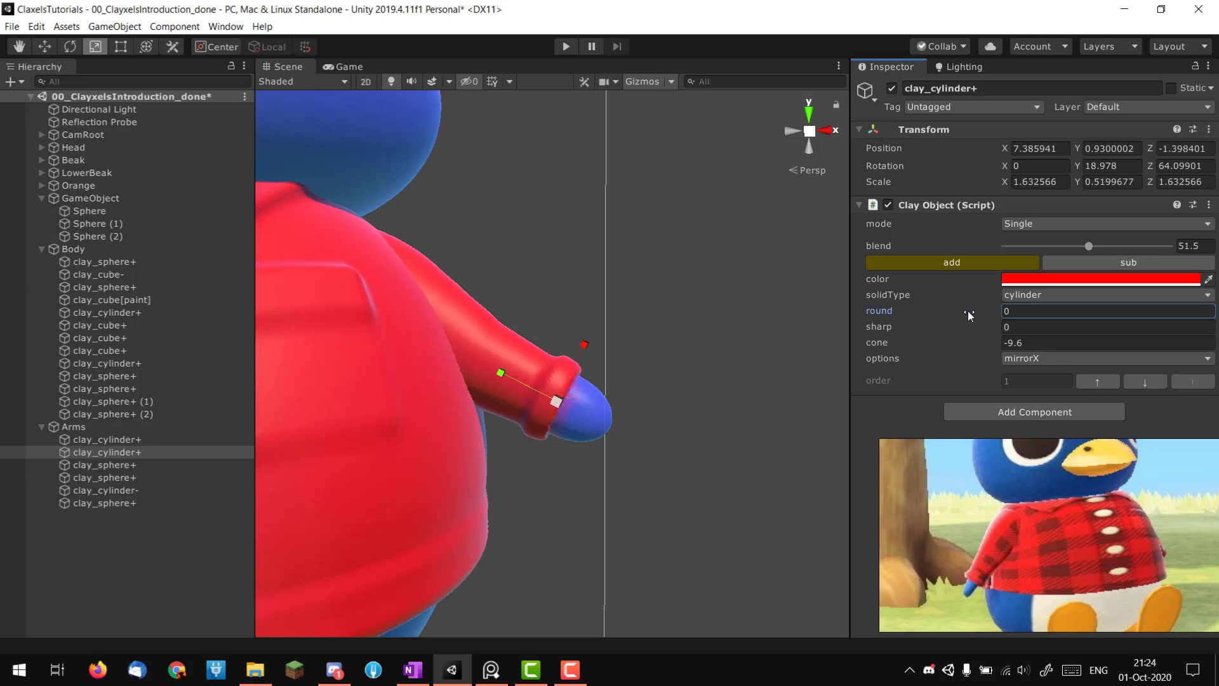
pyautogui.moveTo(556, 401); pyautogui.dragTo(573, 414)
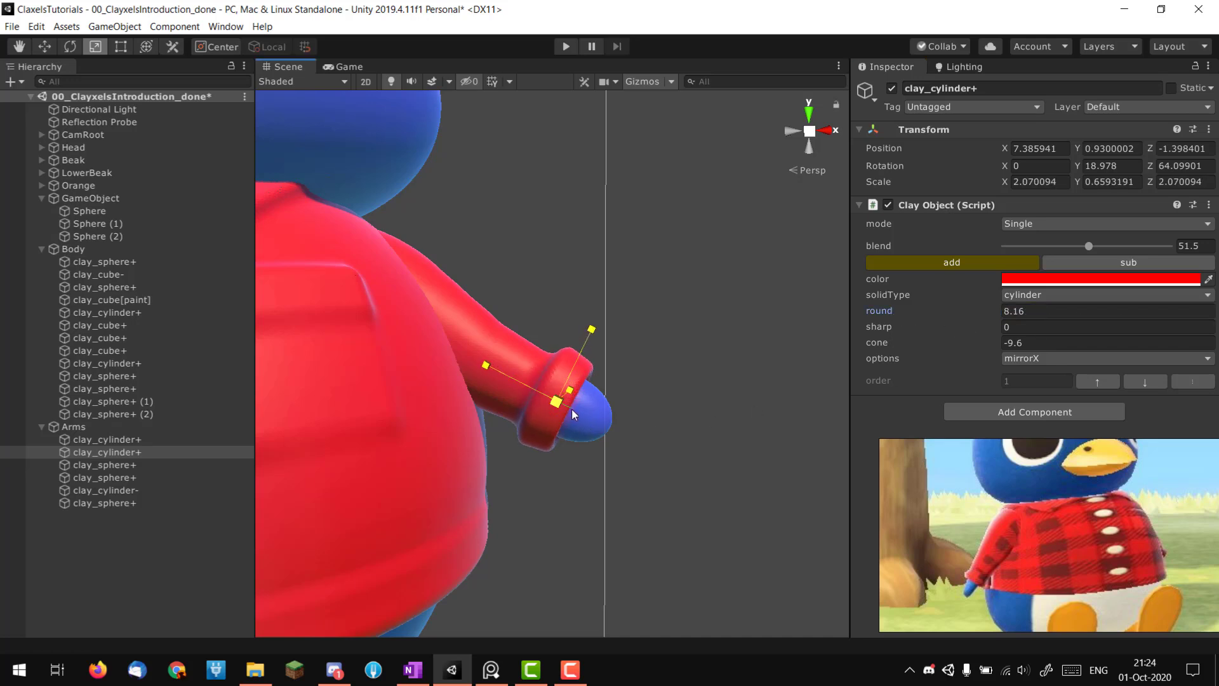
# - Refine the sleeve cuff cylinder with cone -10.18, blend 26.1, scale about 1.79 on X and Z, and position X 7.32, Y 0.96, Z -1.38
pyautogui.moveTo(946, 346); pyautogui.dragTo(886, 349)
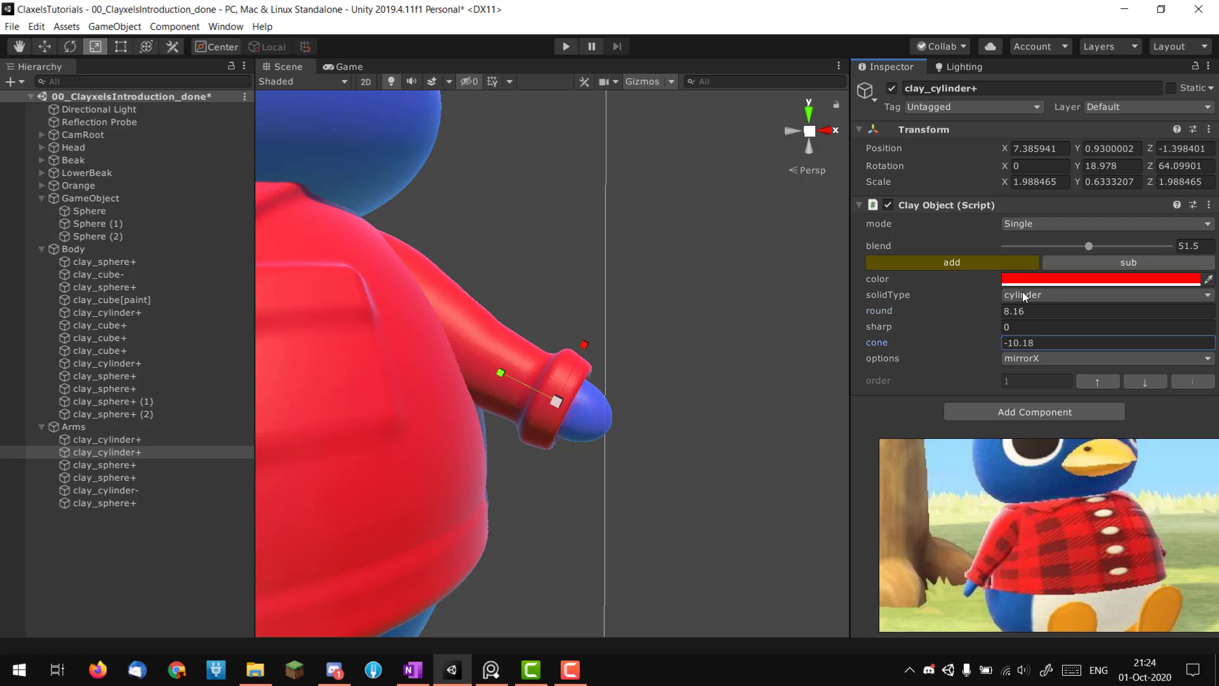
pyautogui.moveTo(1087, 246); pyautogui.dragTo(1030, 242)
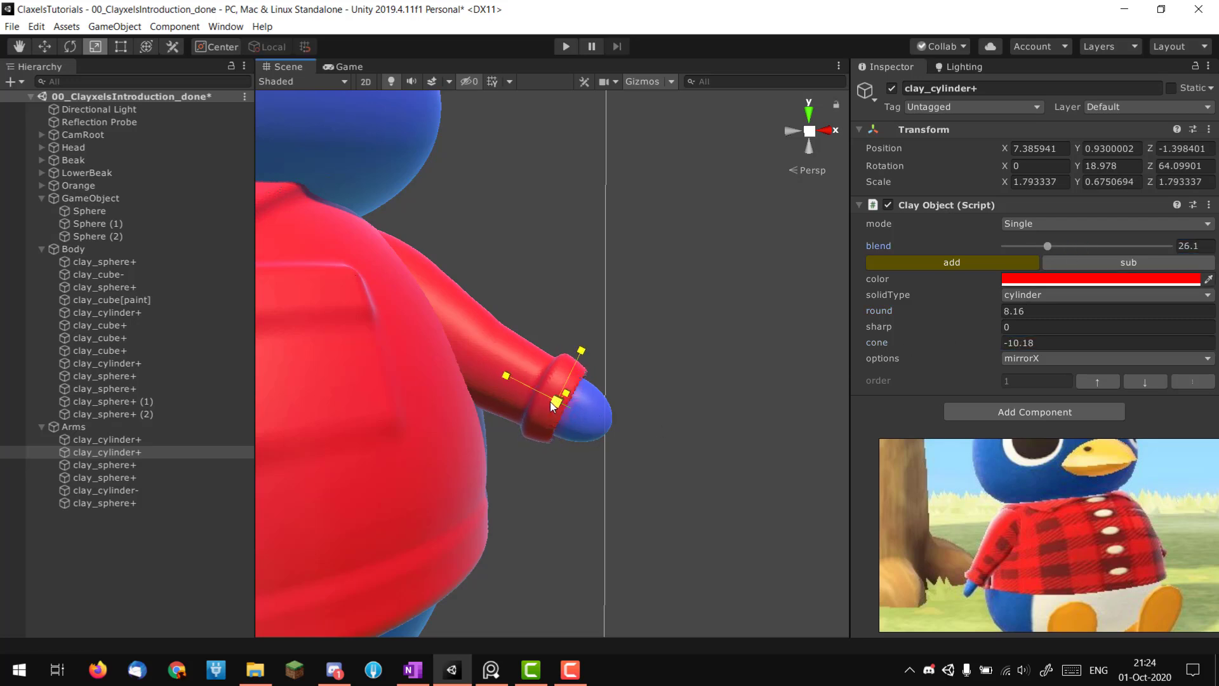
pyautogui.keyDown('alt'); pyautogui.moveTo(552, 405); pyautogui.dragTo(532, 399); pyautogui.keyUp('alt')
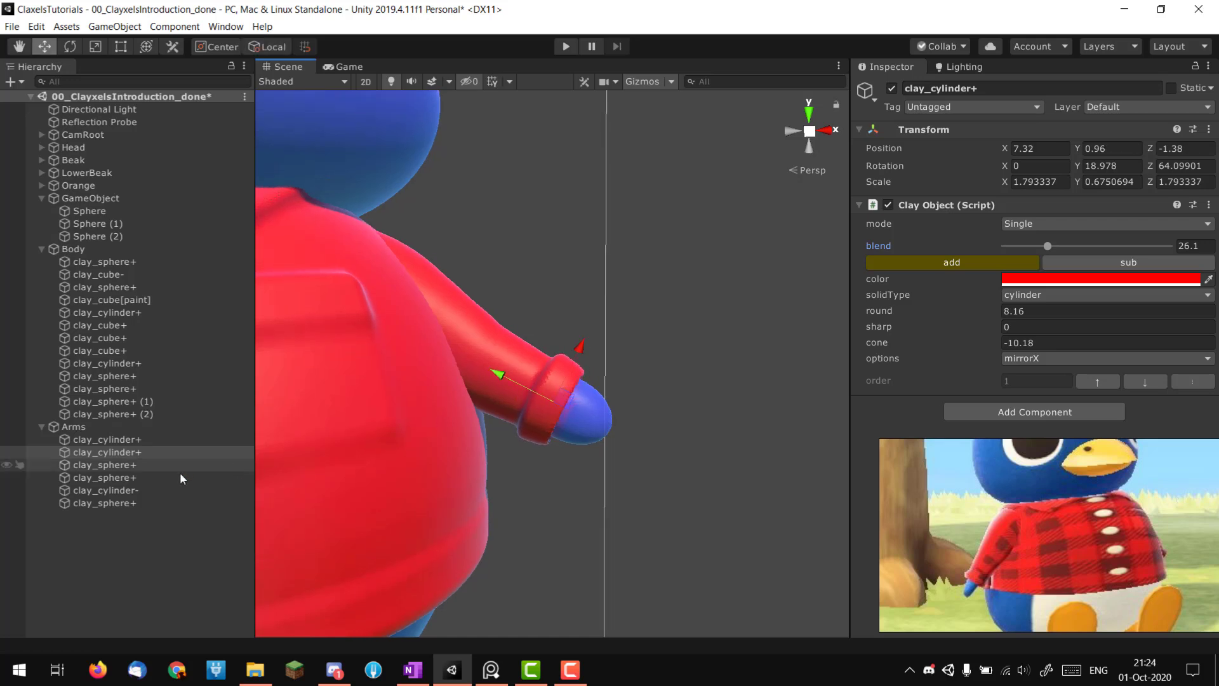
# - Shrink the subtractive cylinder hollowing the cuff to about 1.24 on X and Z and 0.67 on Y, at X 7.73, Y 0.75, Z -1.52
pyautogui.click(175, 490)
pyautogui.keyDown('alt'); pyautogui.moveTo(654, 389); pyautogui.dragTo(583, 387); pyautogui.keyUp('alt')
pyautogui.keyDown('alt'); pyautogui.moveTo(582, 387); pyautogui.dragTo(609, 443, button='right'); pyautogui.keyUp('alt')
pyautogui.press('r')
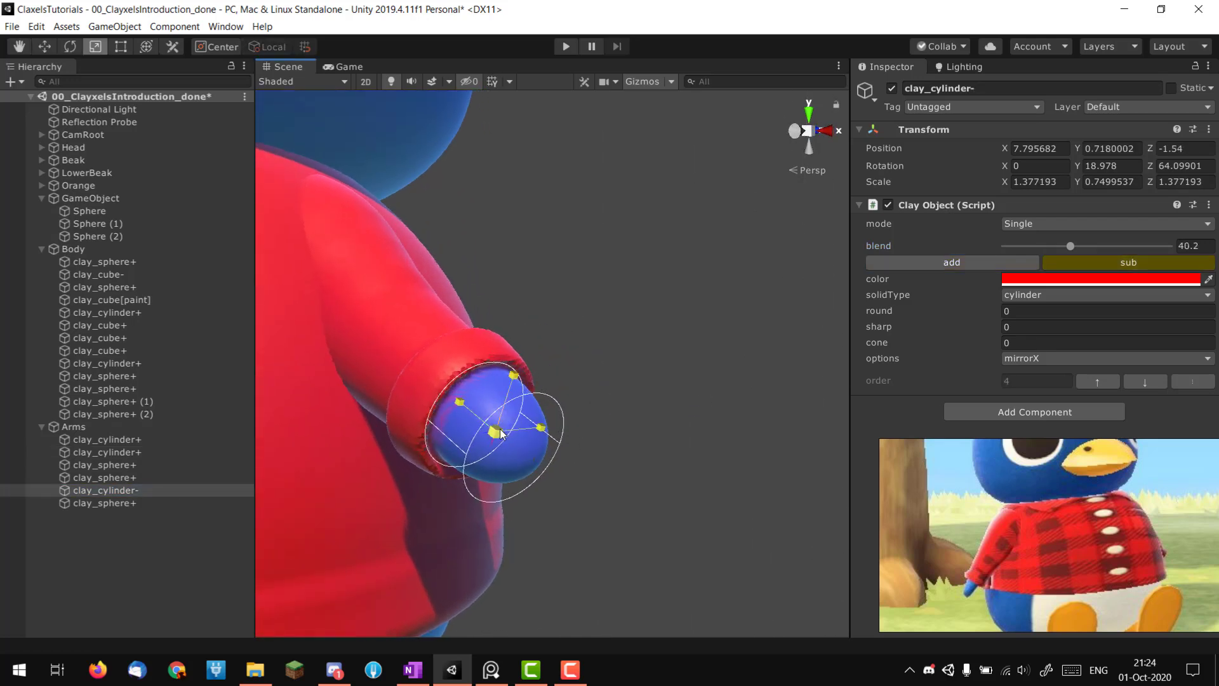
pyautogui.moveTo(499, 429); pyautogui.dragTo(496, 437)
pyautogui.keyDown('alt'); pyautogui.moveTo(496, 437); pyautogui.dragTo(506, 419, button='right'); pyautogui.keyUp('alt')
pyautogui.moveTo(507, 416); pyautogui.dragTo(510, 414)
pyautogui.moveTo(482, 412)
pyautogui.keyDown('alt'); pyautogui.mouseDown()
pyautogui.moveTo(528, 415)
pyautogui.moveTo(501, 402)
pyautogui.mouseUp(); pyautogui.keyUp('alt')
pyautogui.press('w')
# - Pick the blue hand sphere inside the cuff and stretch it slightly along its length
pyautogui.click(102, 503)
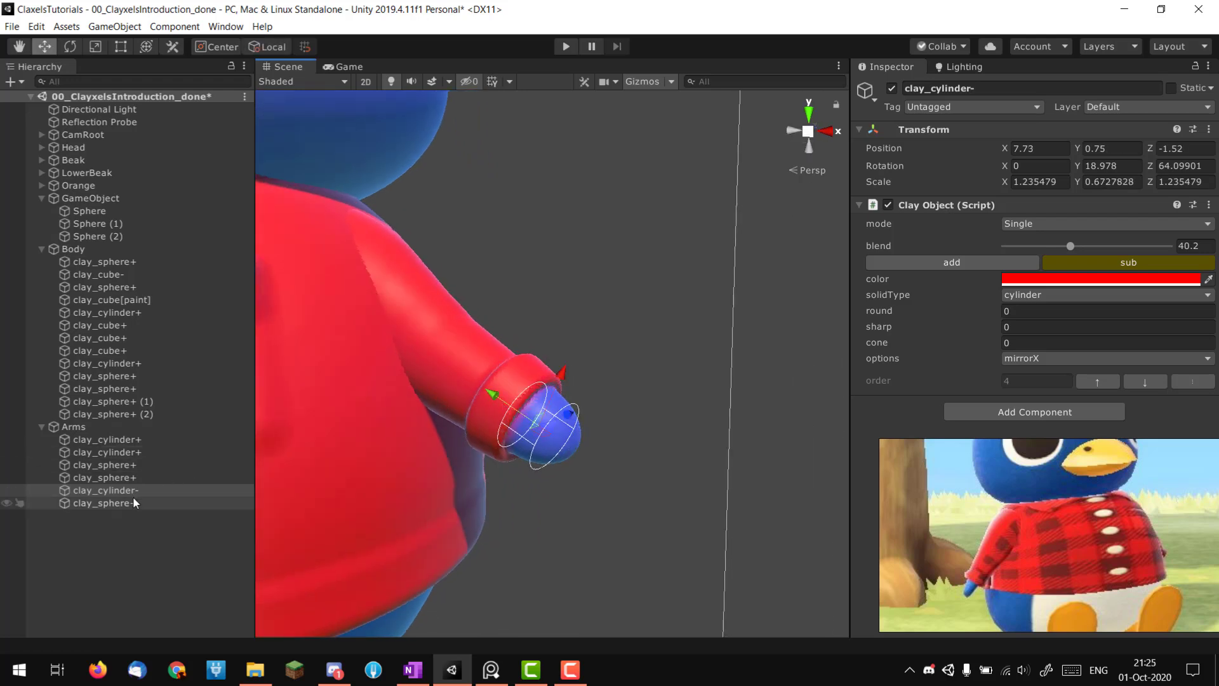
pyautogui.press('r')
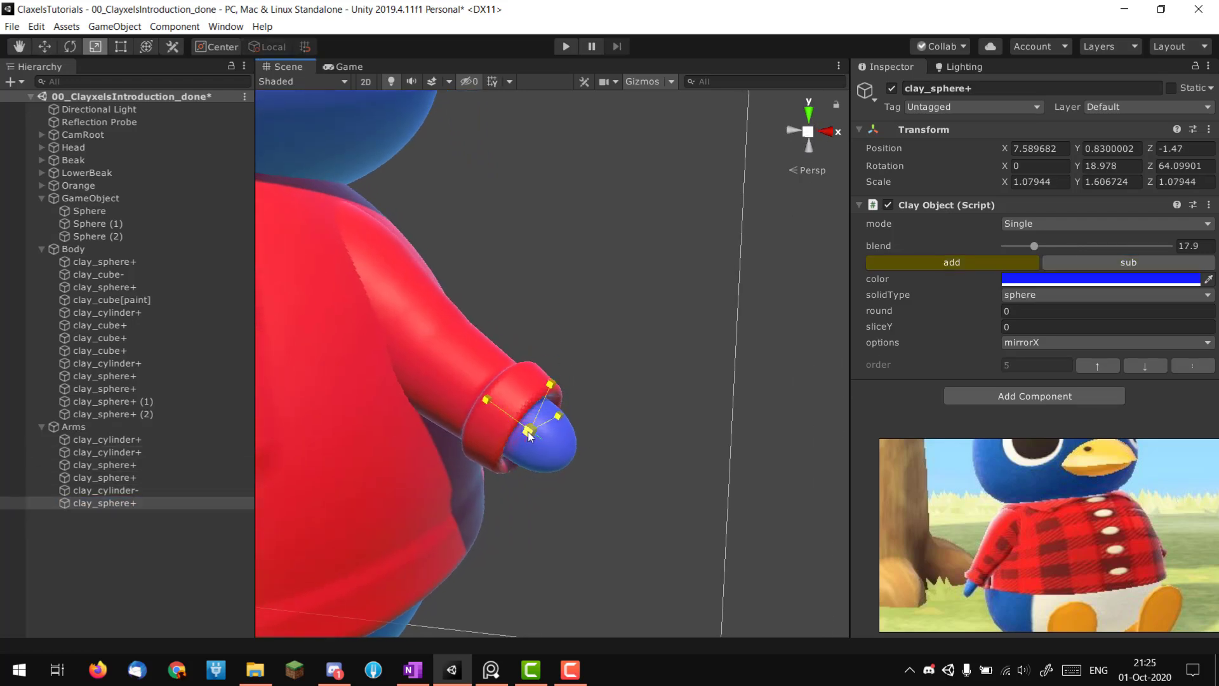
pyautogui.moveTo(480, 406); pyautogui.dragTo(473, 394)
pyautogui.click(610, 316)
# - Examine the whole penguin from the front and sides to check the proportions of the arms, cuffs and shirt
pyautogui.keyDown('alt'); pyautogui.moveTo(609, 316); pyautogui.dragTo(518, 336, button='right'); pyautogui.keyUp('alt')
pyautogui.keyDown('alt'); pyautogui.moveTo(518, 336); pyautogui.dragTo(441, 324); pyautogui.keyUp('alt')
pyautogui.keyDown('alt'); pyautogui.moveTo(441, 325); pyautogui.dragTo(613, 343, button='right'); pyautogui.keyUp('alt')
pyautogui.keyDown('alt'); pyautogui.moveTo(526, 345); pyautogui.dragTo(503, 347); pyautogui.keyUp('alt')
pyautogui.keyDown('alt'); pyautogui.moveTo(503, 347); pyautogui.dragTo(629, 372, button='right'); pyautogui.keyUp('alt')
pyautogui.keyDown('alt'); pyautogui.moveTo(628, 373); pyautogui.dragTo(614, 376); pyautogui.keyUp('alt')
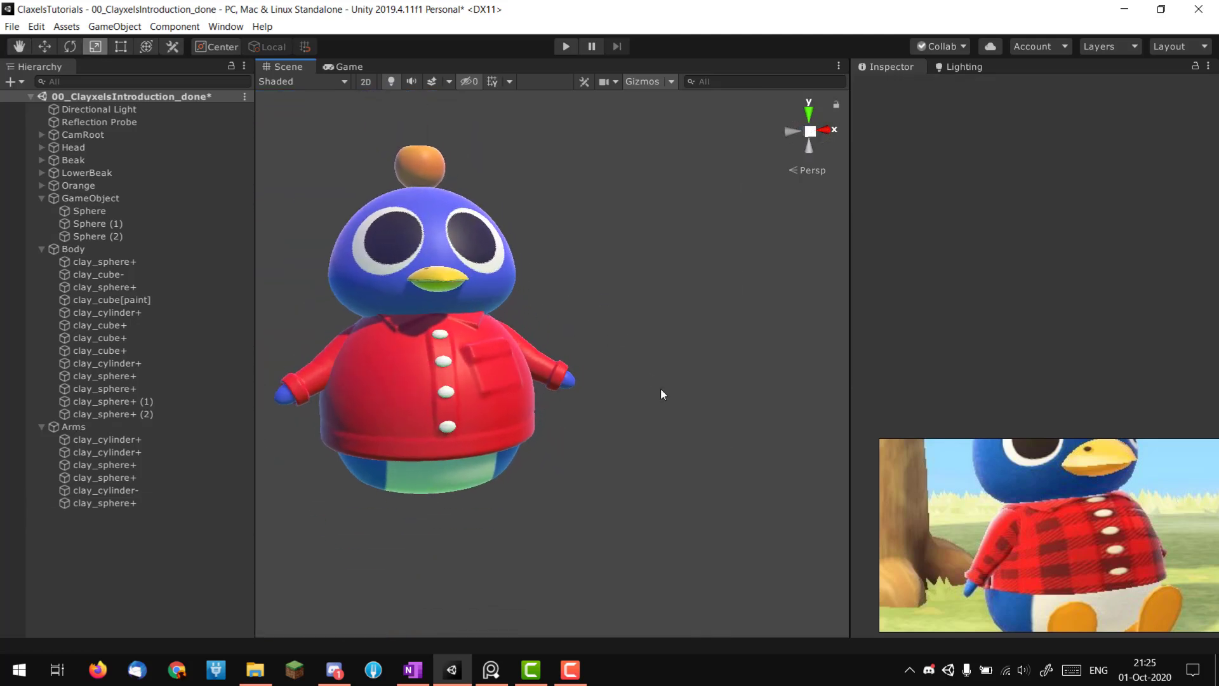
pyautogui.keyDown('alt'); pyautogui.moveTo(451, 360); pyautogui.dragTo(513, 388, button='middle'); pyautogui.keyUp('alt')
pyautogui.keyDown('alt'); pyautogui.moveTo(513, 387); pyautogui.dragTo(464, 401); pyautogui.keyUp('alt')
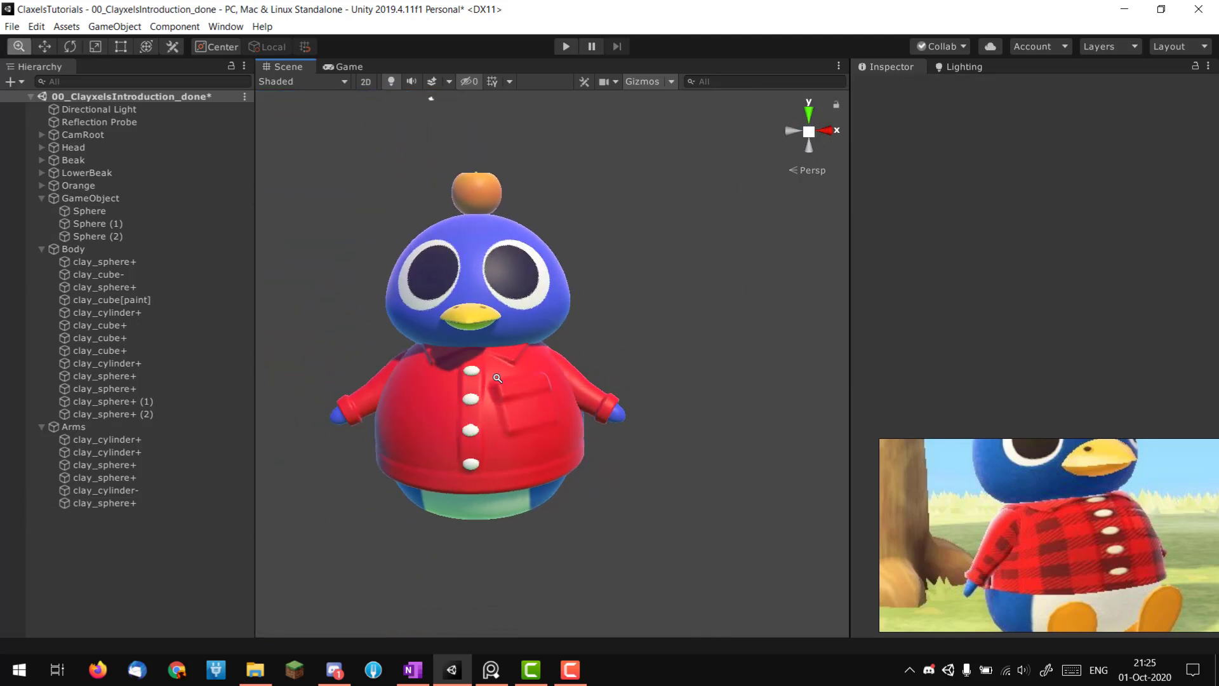
pyautogui.keyDown('alt'); pyautogui.moveTo(406, 381); pyautogui.dragTo(470, 388, button='right'); pyautogui.keyUp('alt')
pyautogui.keyDown('alt'); pyautogui.moveTo(346, 363); pyautogui.dragTo(396, 422, button='middle'); pyautogui.keyUp('alt')
pyautogui.keyDown('alt'); pyautogui.moveTo(396, 422); pyautogui.dragTo(512, 448, button='right'); pyautogui.keyUp('alt')
pyautogui.keyDown('alt'); pyautogui.moveTo(511, 447); pyautogui.dragTo(672, 410); pyautogui.keyUp('alt')
pyautogui.scroll(-3, 493, 451)
pyautogui.keyDown('alt'); pyautogui.moveTo(672, 411); pyautogui.dragTo(521, 397, button='middle'); pyautogui.keyUp('alt')
pyautogui.keyDown('alt'); pyautogui.moveTo(470, 391); pyautogui.dragTo(498, 387, button='right'); pyautogui.keyUp('alt')
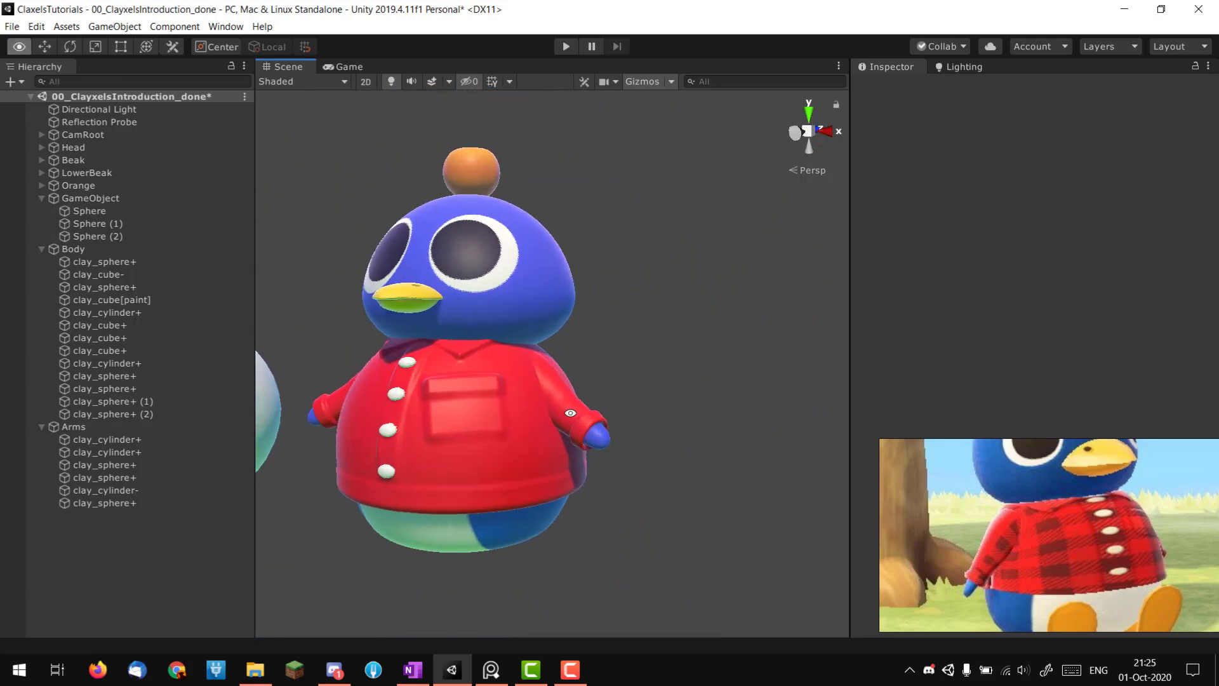
pyautogui.keyDown('alt'); pyautogui.moveTo(498, 387); pyautogui.dragTo(585, 404); pyautogui.keyUp('alt')
# - Inspect the shirt's buttons, collar and pocket up close, and review the overall figure from several angles
pyautogui.keyDown('alt'); pyautogui.moveTo(585, 404); pyautogui.dragTo(960, 383, button='right'); pyautogui.keyUp('alt')
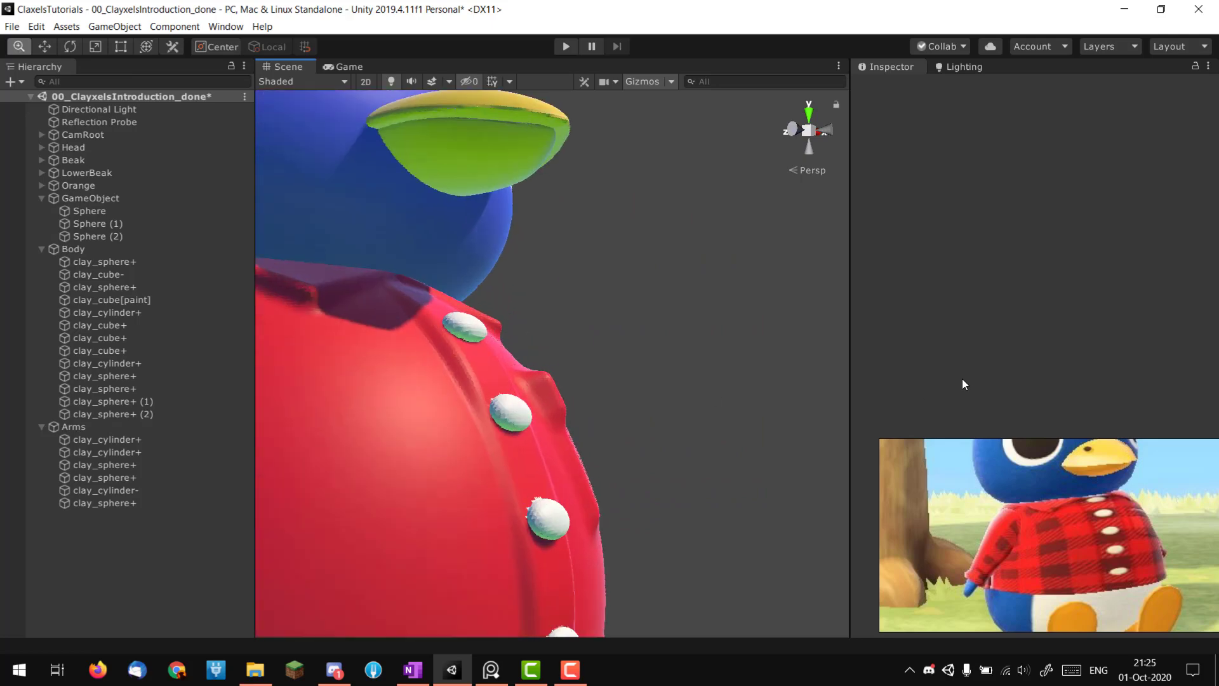
pyautogui.keyDown('alt'); pyautogui.moveTo(594, 401); pyautogui.dragTo(443, 447); pyautogui.keyUp('alt')
pyautogui.moveTo(444, 448); pyautogui.dragTo(550, 398, button='middle')
pyautogui.keyDown('alt'); pyautogui.moveTo(550, 398); pyautogui.dragTo(337, 441); pyautogui.keyUp('alt')
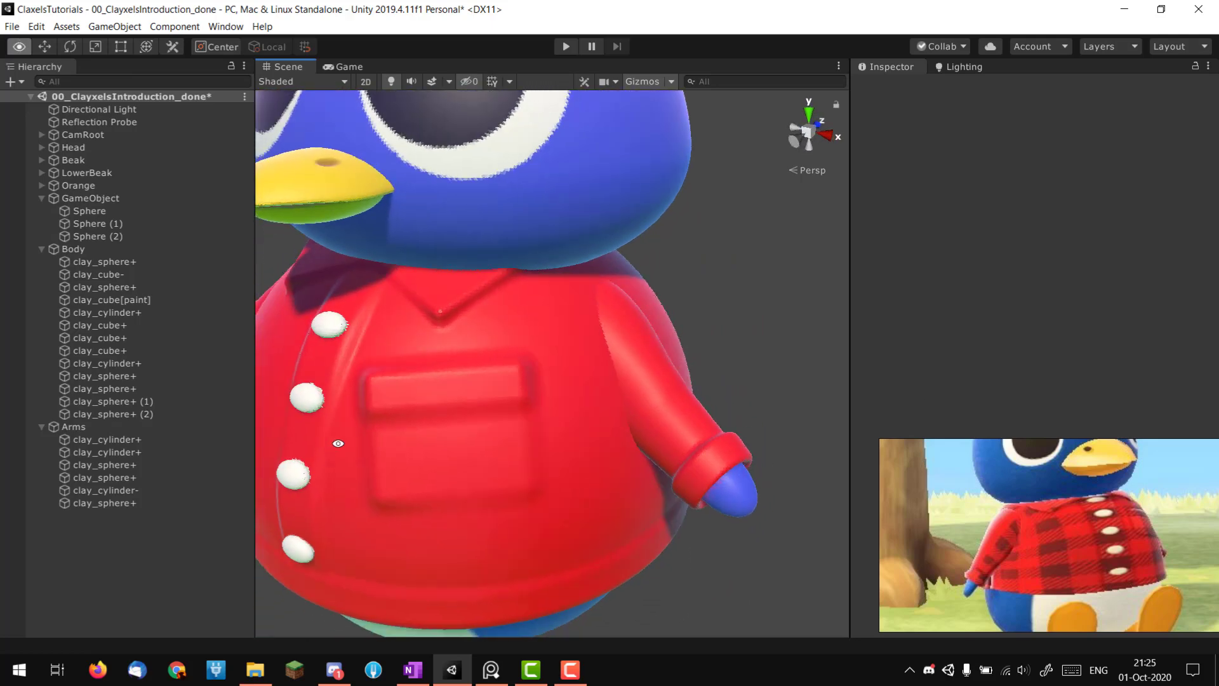
pyautogui.moveTo(337, 440); pyautogui.dragTo(457, 422, button='middle')
pyautogui.keyDown('alt'); pyautogui.moveTo(781, 343); pyautogui.dragTo(673, 361, button='right'); pyautogui.keyUp('alt')
pyautogui.moveTo(673, 361); pyautogui.dragTo(609, 369, button='middle')
pyautogui.scroll(-3, 609, 369)
pyautogui.keyDown('alt'); pyautogui.moveTo(609, 369); pyautogui.dragTo(596, 425); pyautogui.keyUp('alt')
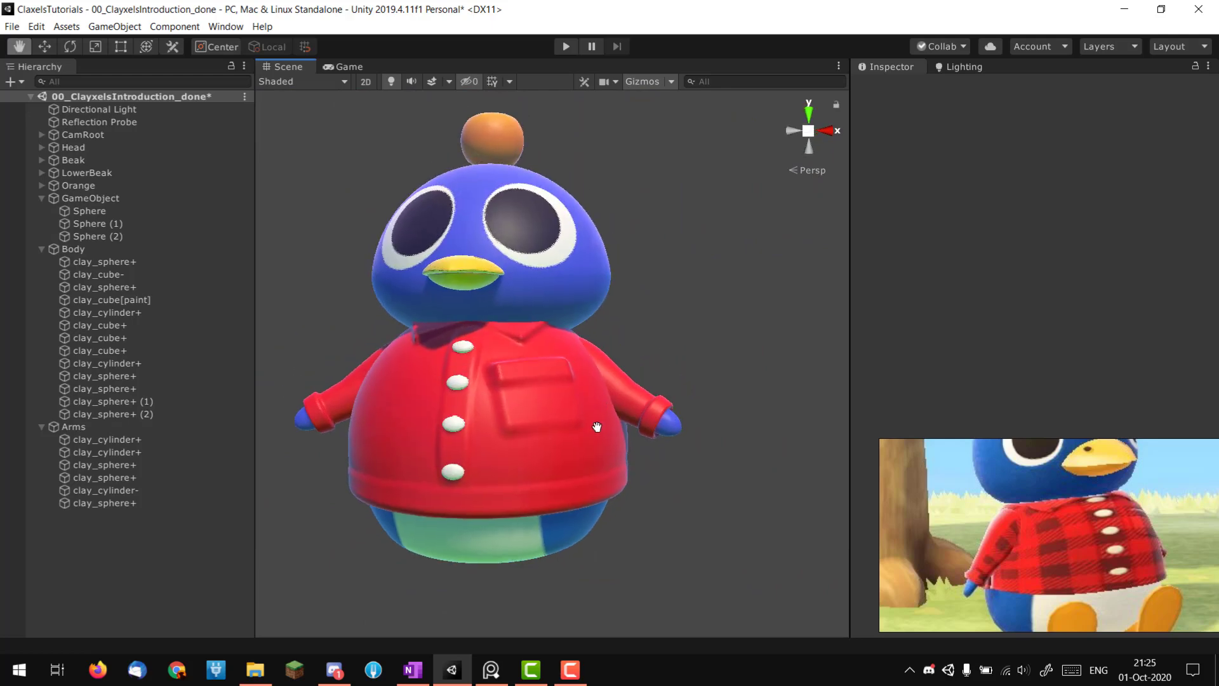
pyautogui.moveTo(596, 425); pyautogui.dragTo(606, 473, button='middle')
pyautogui.scroll(-5, 607, 473)
pyautogui.keyDown('alt'); pyautogui.moveTo(678, 468); pyautogui.dragTo(571, 462); pyautogui.keyUp('alt')
pyautogui.keyDown('alt'); pyautogui.moveTo(571, 462); pyautogui.dragTo(715, 509, button='right'); pyautogui.keyUp('alt')
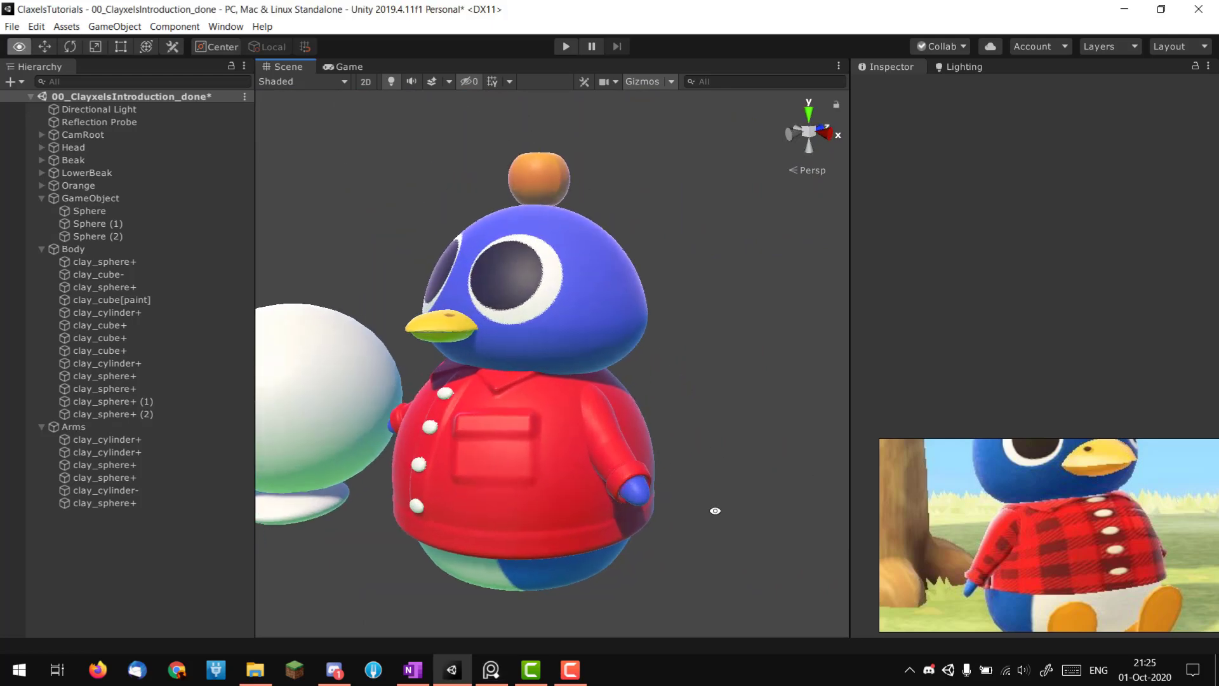
pyautogui.keyDown('alt'); pyautogui.moveTo(716, 509); pyautogui.dragTo(572, 454); pyautogui.keyUp('alt')
pyautogui.keyDown('alt'); pyautogui.moveTo(572, 454); pyautogui.dragTo(706, 476, button='right'); pyautogui.keyUp('alt')
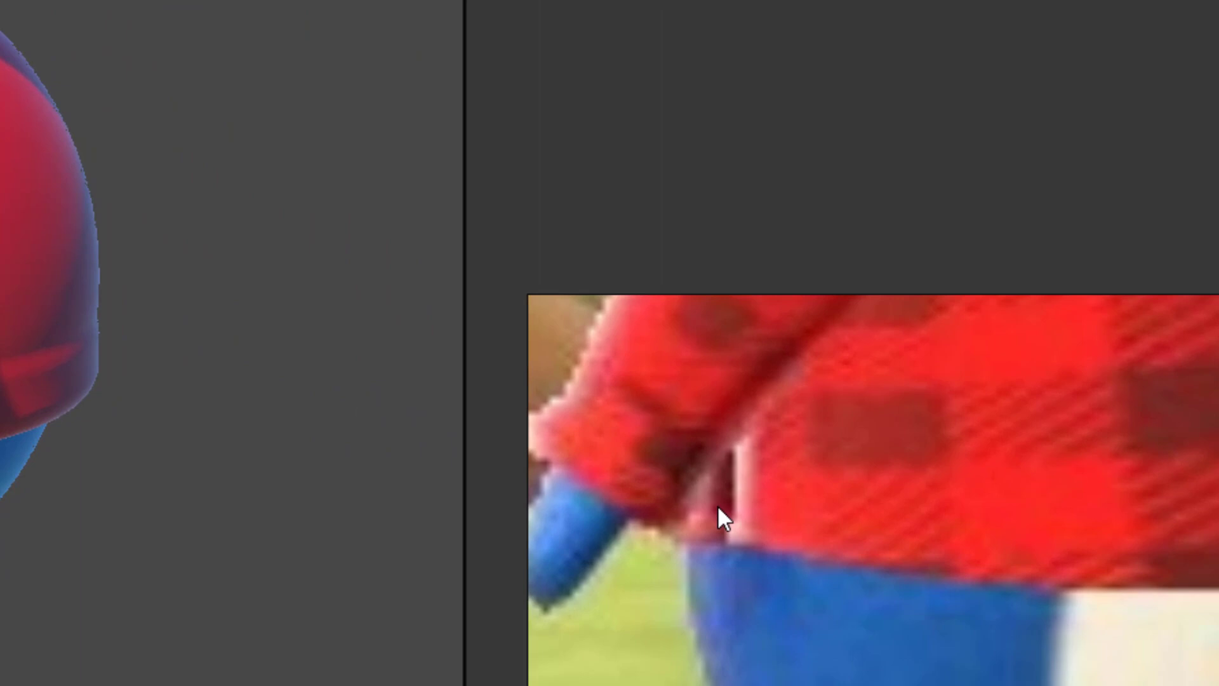
# - Add a clay cube to the Body container and move it out beside the shirt to X 10.61
pyautogui.keyDown('alt'); pyautogui.moveTo(151, 390); pyautogui.dragTo(19, 390); pyautogui.keyUp('alt')
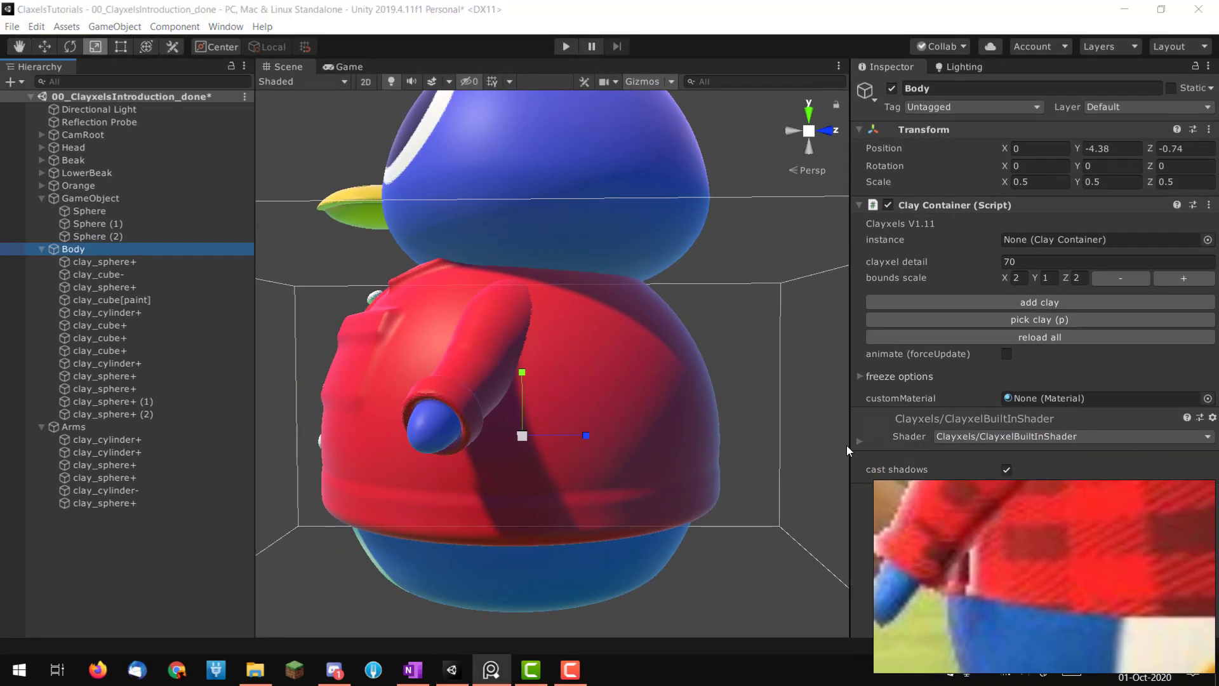
pyautogui.click(169, 262)
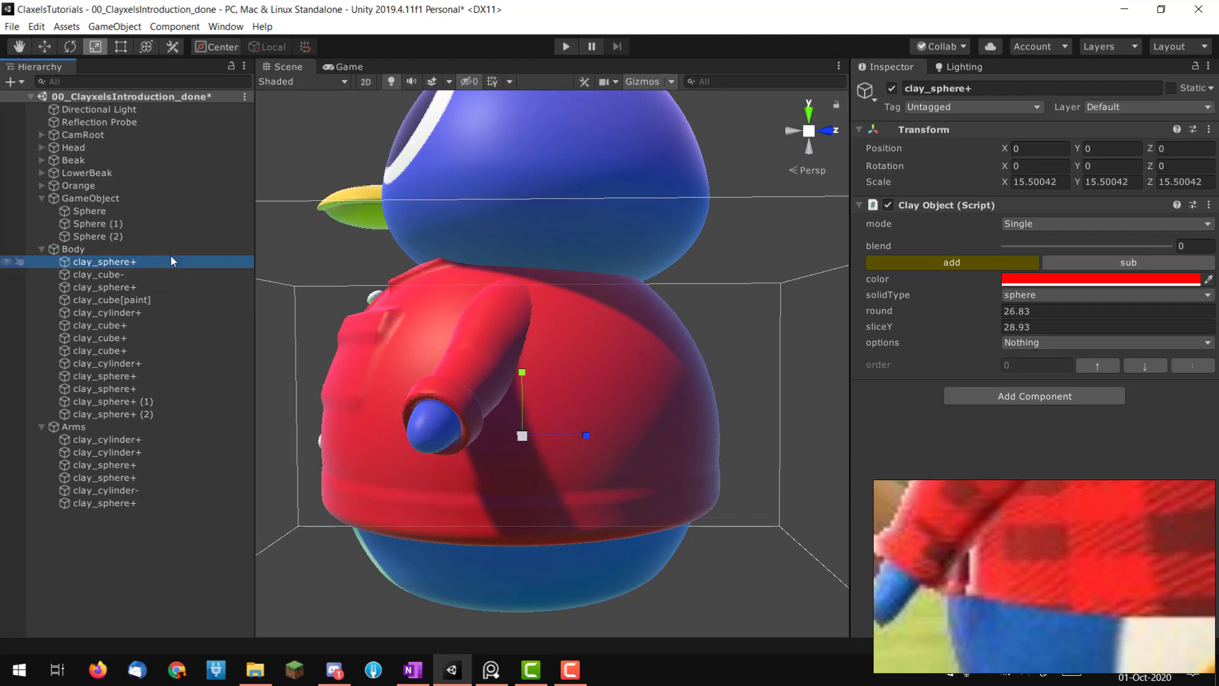
pyautogui.click(170, 250)
pyautogui.click(951, 301)
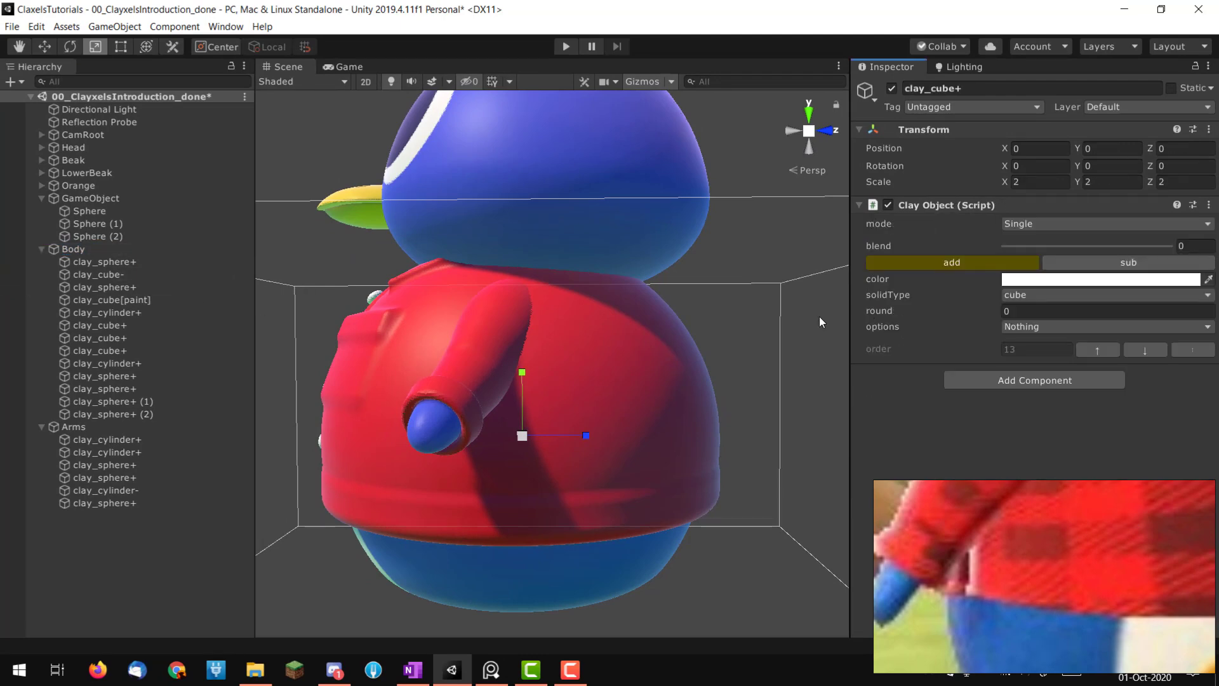
pyautogui.moveTo(654, 447); pyautogui.dragTo(652, 447)
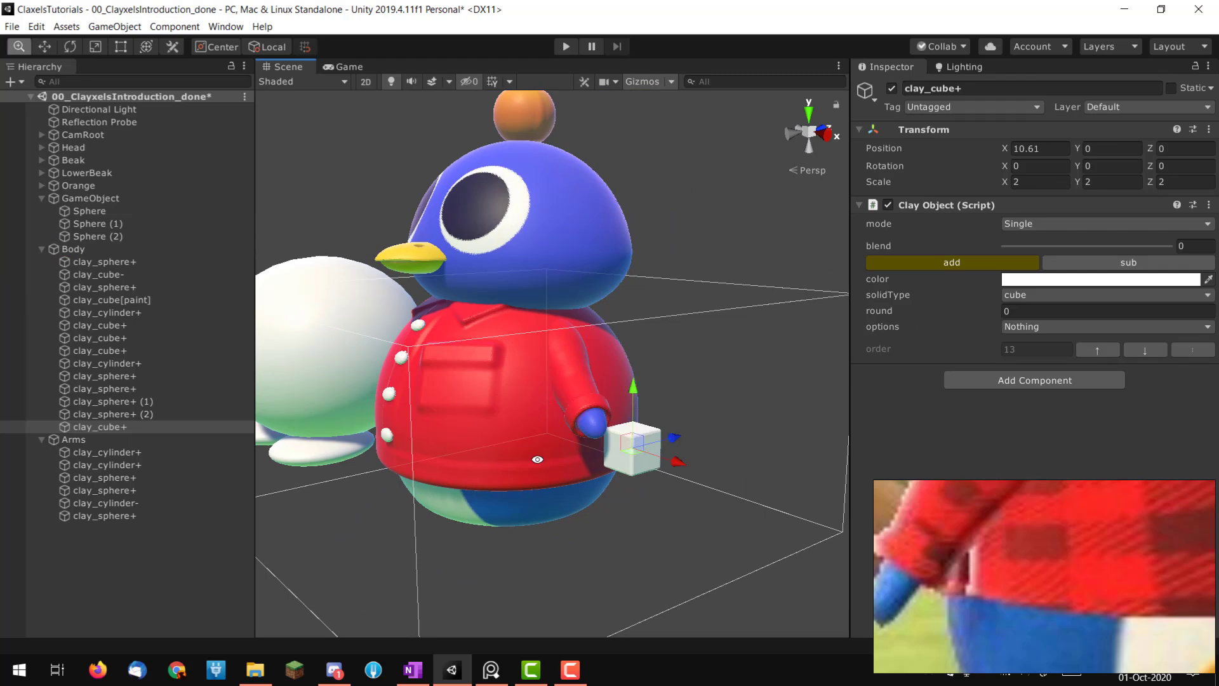
pyautogui.keyDown('alt'); pyautogui.moveTo(537, 458); pyautogui.dragTo(653, 459); pyautogui.keyUp('alt')
pyautogui.scroll(3, 653, 459)
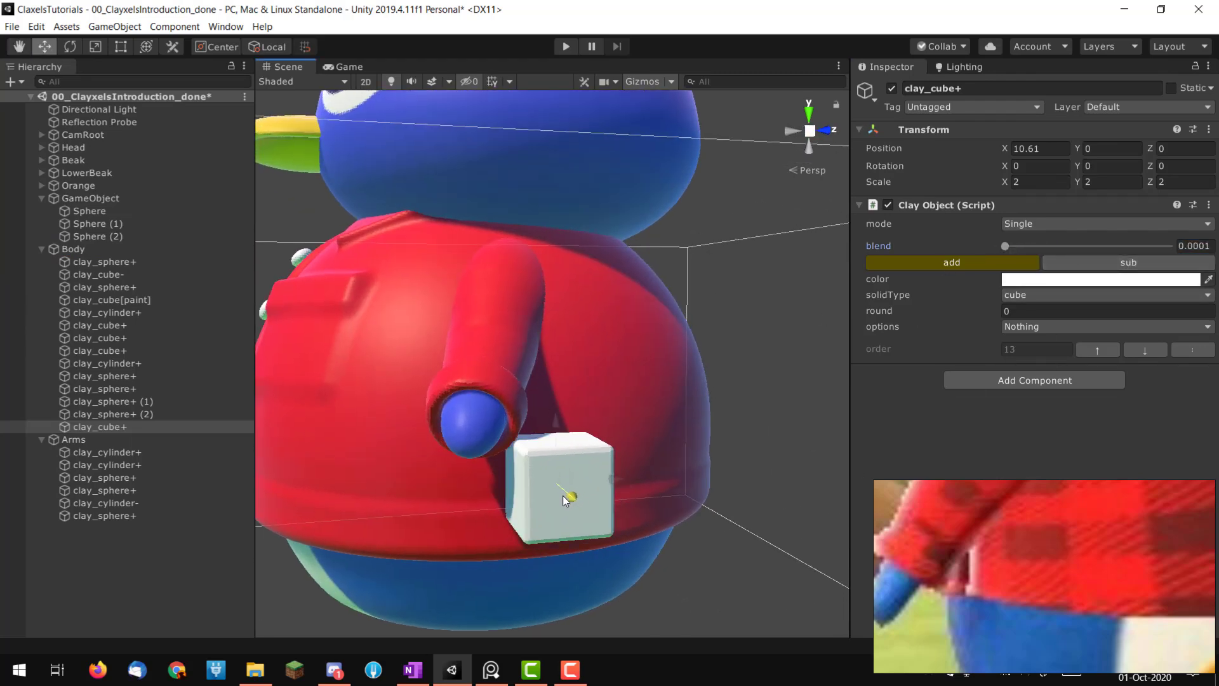
# - Make the cube subtractive with a 0.0001 blend and place it in the shirt's side hem at X 7.87, Y -1.61, Z 0.83
pyautogui.click(1090, 266)
pyautogui.moveTo(563, 448)
pyautogui.keyDown('alt'); pyautogui.mouseDown()
pyautogui.moveTo(530, 454)
pyautogui.moveTo(571, 509)
pyautogui.moveTo(686, 494)
pyautogui.moveTo(572, 430)
pyautogui.mouseUp(); pyautogui.keyUp('alt')
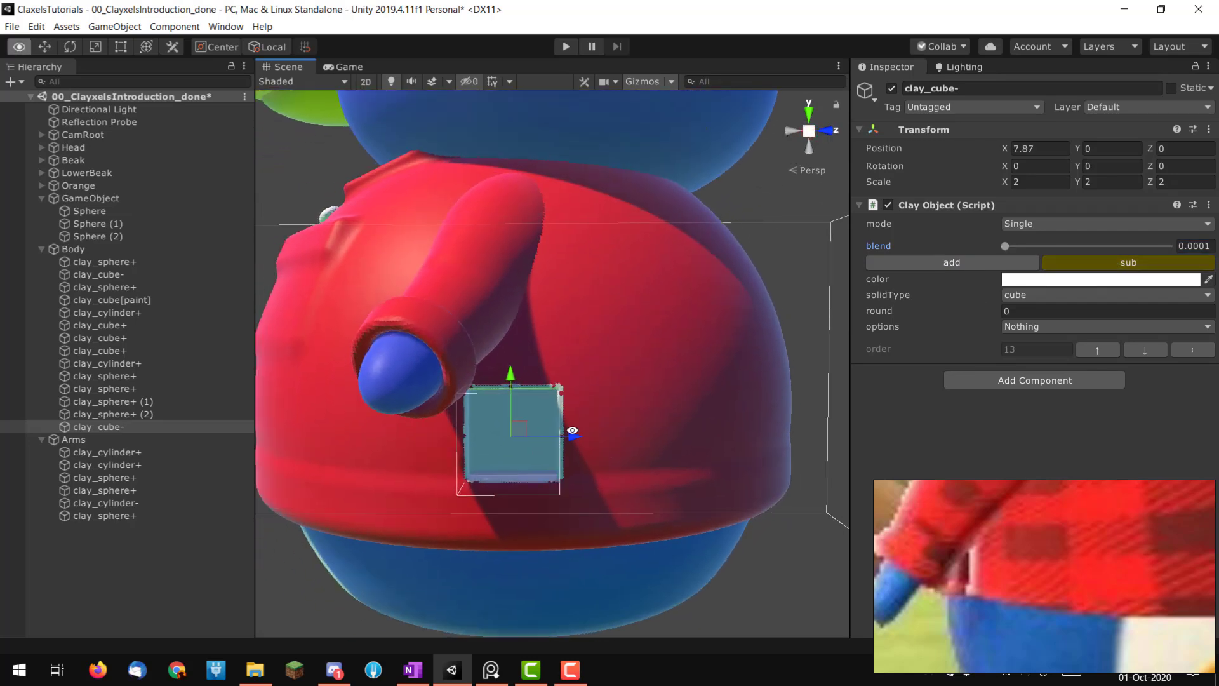
pyautogui.moveTo(527, 381); pyautogui.dragTo(515, 453)
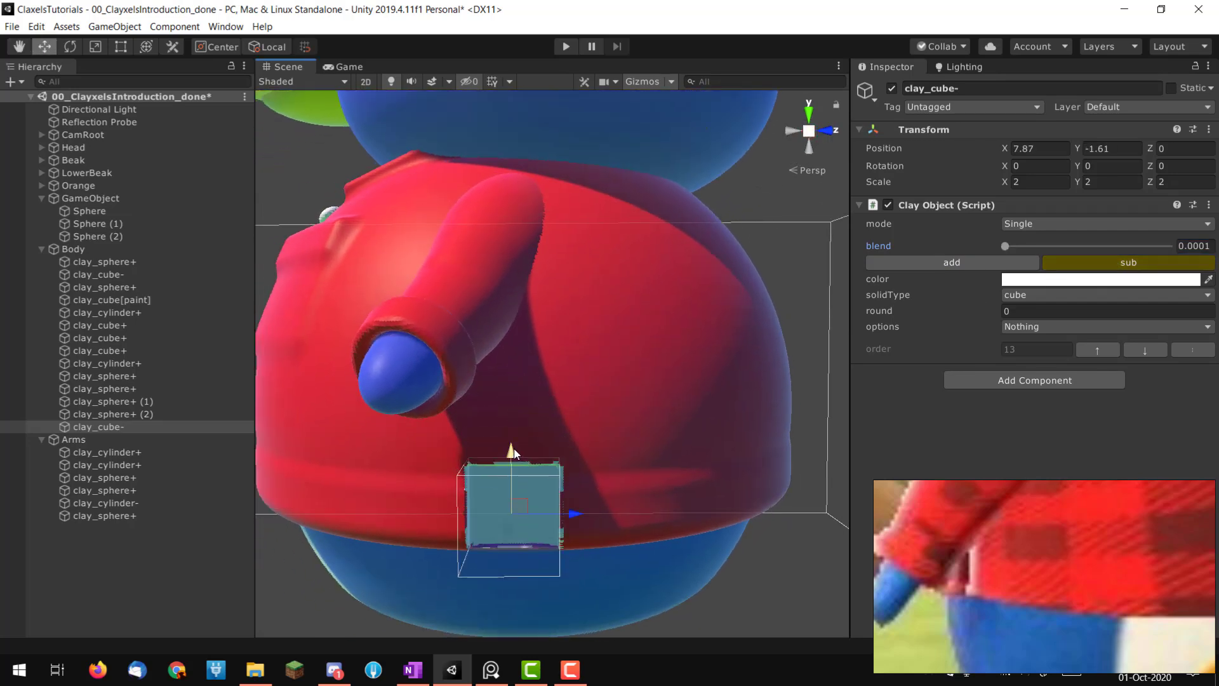
pyautogui.keyDown('alt'); pyautogui.moveTo(604, 473); pyautogui.dragTo(702, 495, button='right'); pyautogui.keyUp('alt')
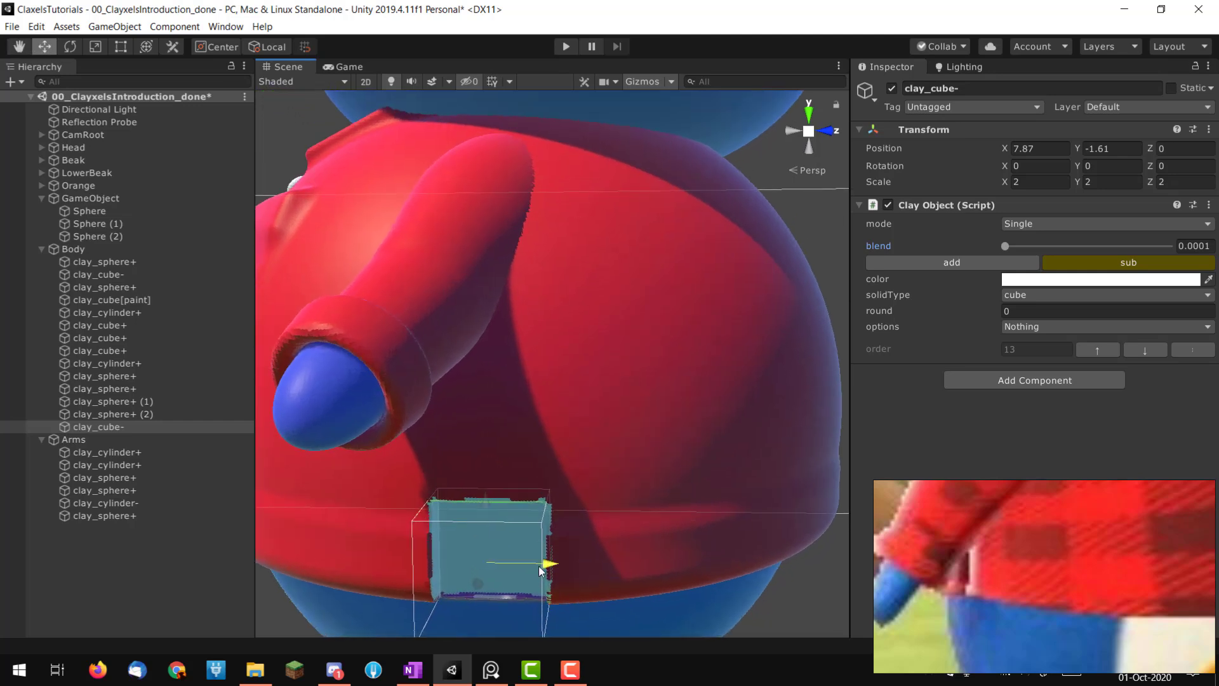
pyautogui.moveTo(544, 567); pyautogui.dragTo(590, 564)
pyautogui.keyDown('alt'); pyautogui.moveTo(587, 537); pyautogui.dragTo(581, 442, button='middle'); pyautogui.keyUp('alt')
pyautogui.keyDown('alt'); pyautogui.moveTo(581, 442); pyautogui.dragTo(559, 493, button='right'); pyautogui.keyUp('alt')
pyautogui.keyDown('alt'); pyautogui.moveTo(559, 493); pyautogui.dragTo(567, 491); pyautogui.keyUp('alt')
pyautogui.press('e')
pyautogui.press('r')
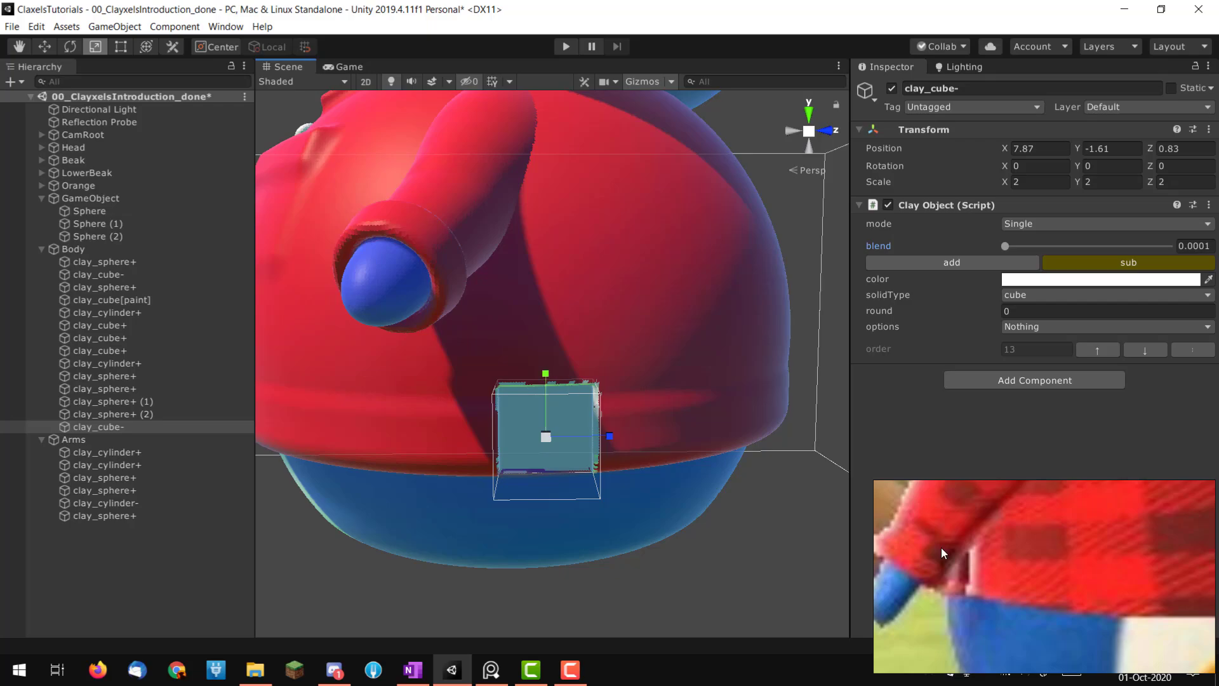
# - Sketch the outline of a pointed slit over a screen capture of the shirt's side hem, and undo the strokes
pyautogui.press('Print')
pyautogui.moveTo(383, 203); pyautogui.dragTo(829, 644)
pyautogui.click(837, 530)
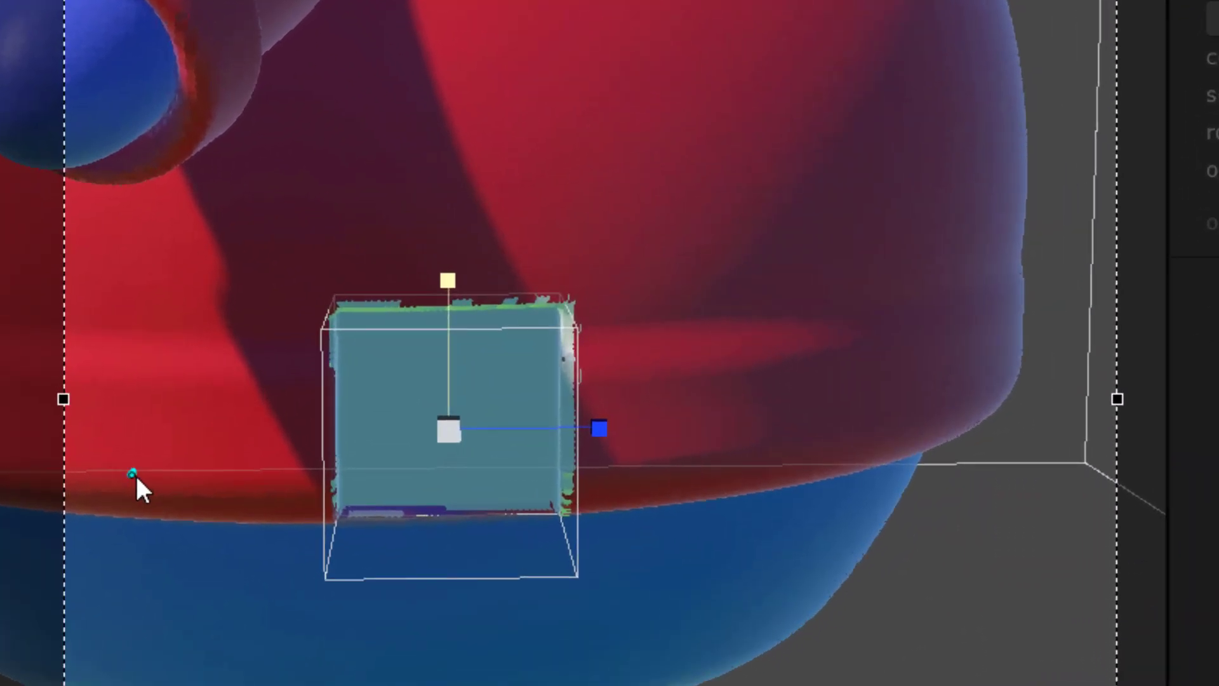
pyautogui.moveTo(372, 496); pyautogui.dragTo(851, 516)
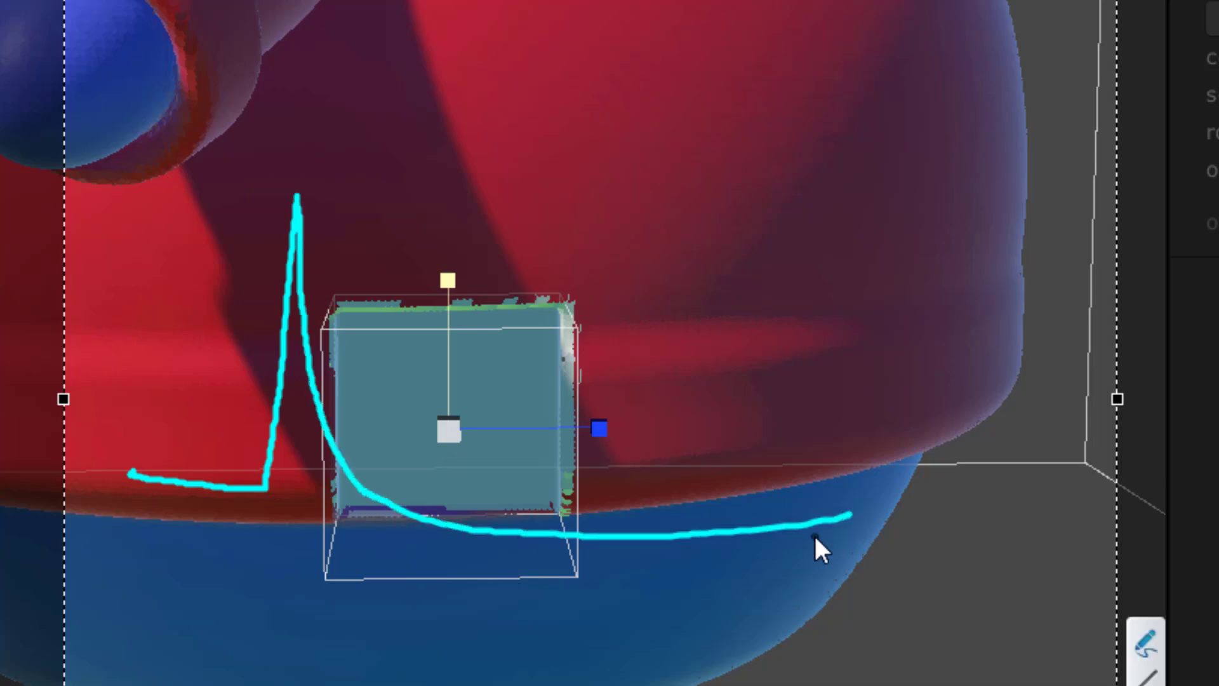
pyautogui.hotkey('ctrl', 'z')
pyautogui.moveTo(164, 504)
pyautogui.mouseDown()
pyautogui.moveTo(436, 265)
pyautogui.moveTo(741, 497)
pyautogui.mouseUp()
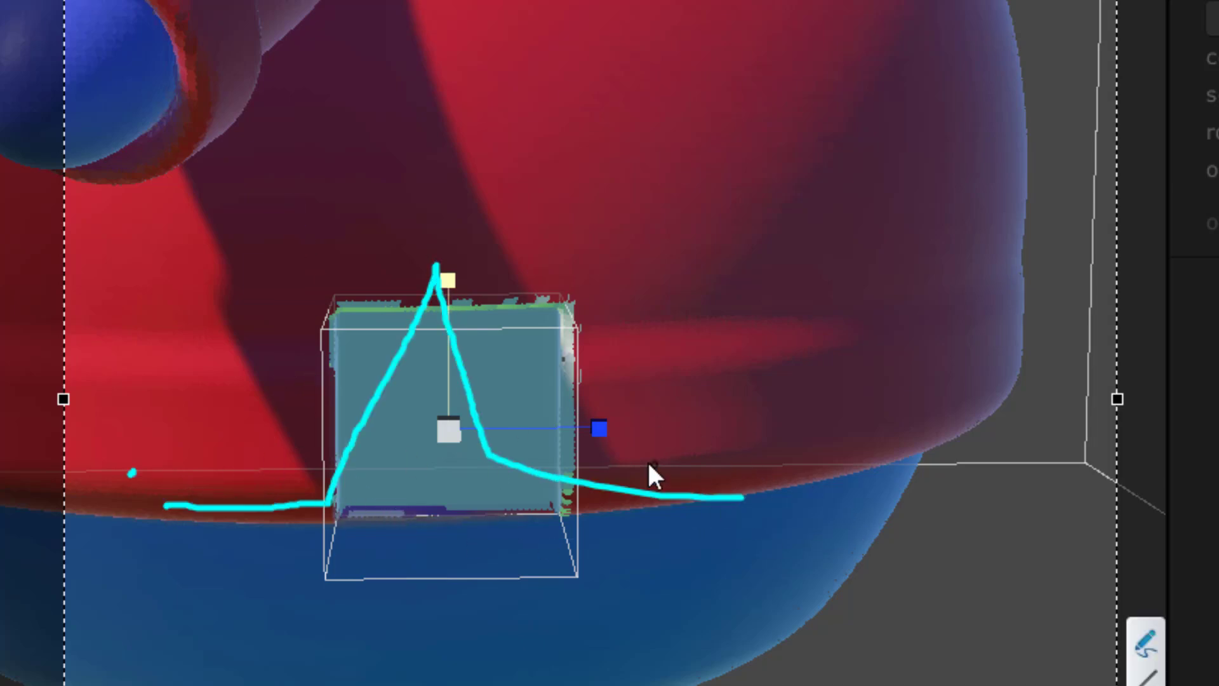
pyautogui.hotkey('ctrl', 'z')
pyautogui.hotkey('ctrl', 'z')
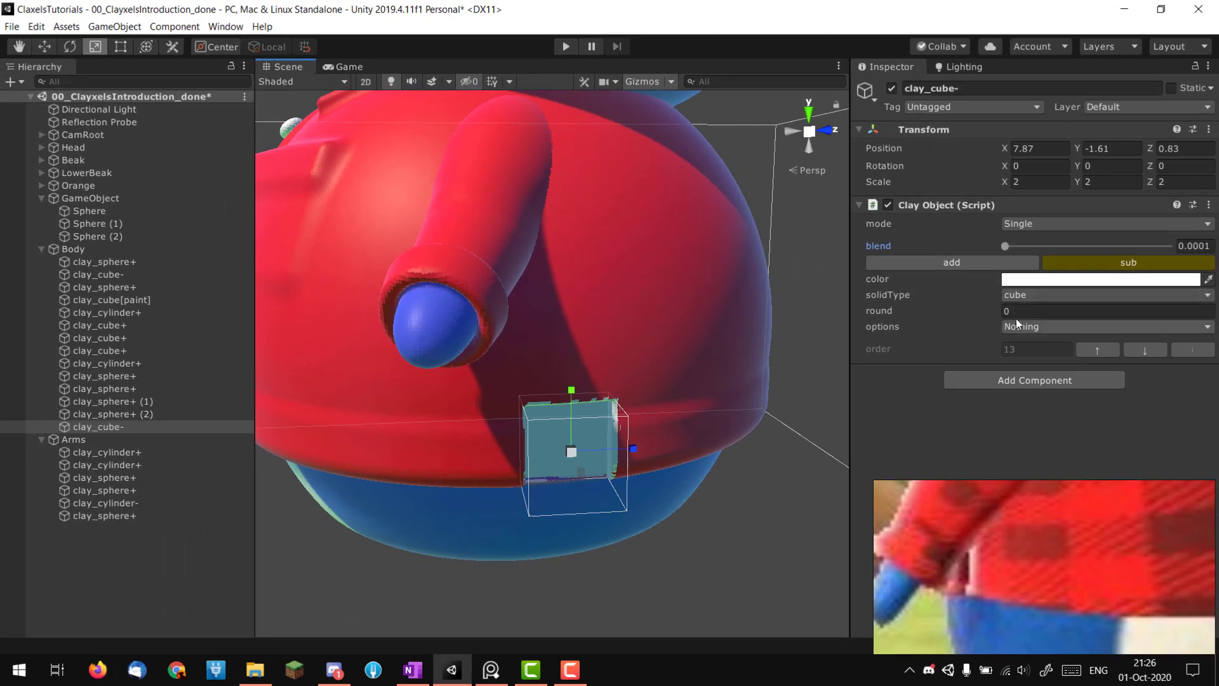
# - Switch the cube back to additive, pull it out to X 9.68, and change its solid type to cylinder
pyautogui.click(993, 259)
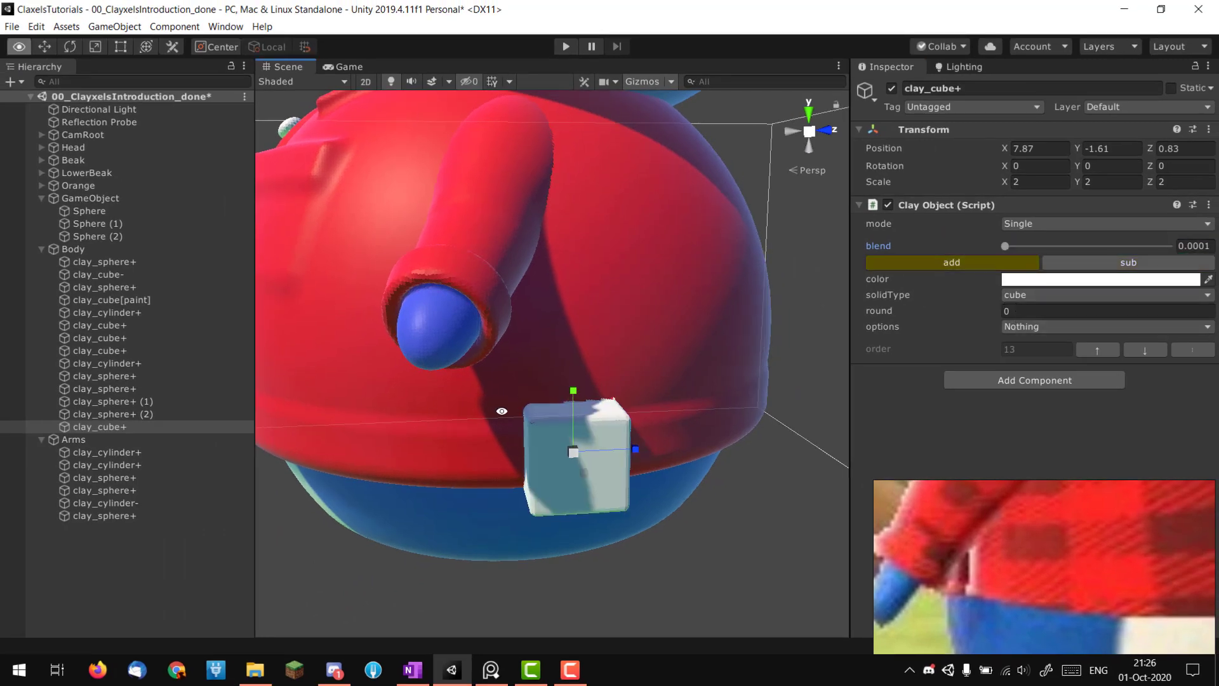
pyautogui.keyDown('alt'); pyautogui.moveTo(500, 411); pyautogui.dragTo(532, 432); pyautogui.keyUp('alt')
pyautogui.press('w')
pyautogui.moveTo(618, 500); pyautogui.dragTo(635, 524)
pyautogui.click(1039, 294)
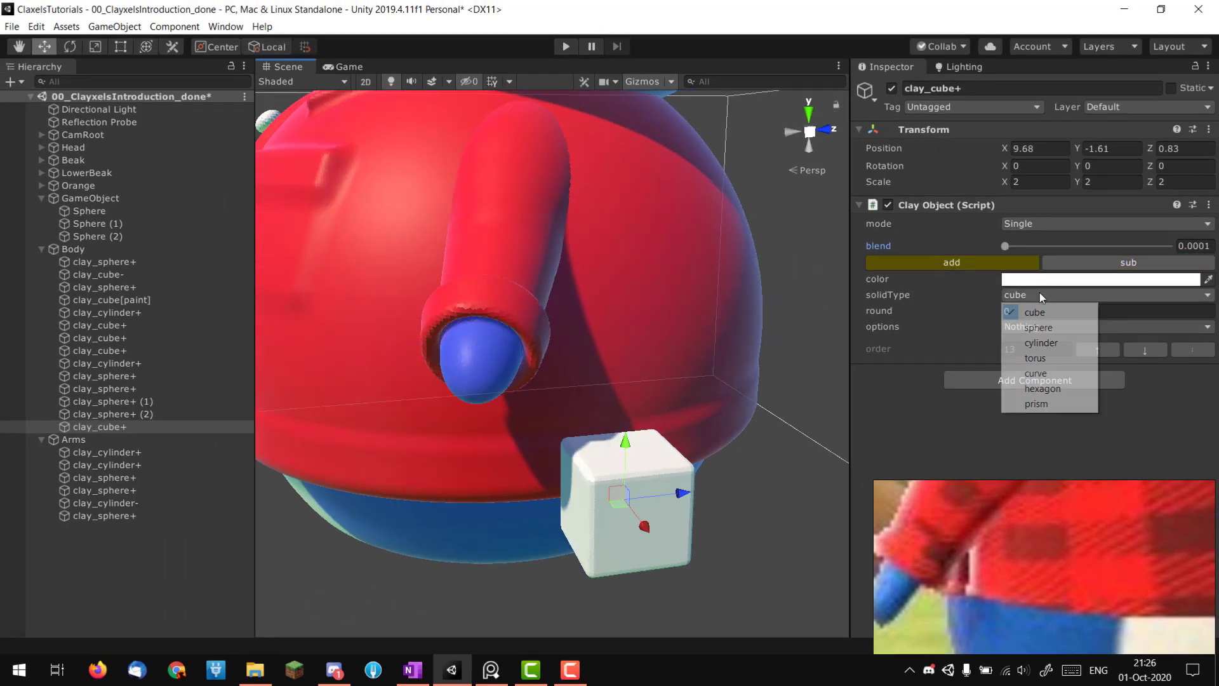
pyautogui.click(1041, 343)
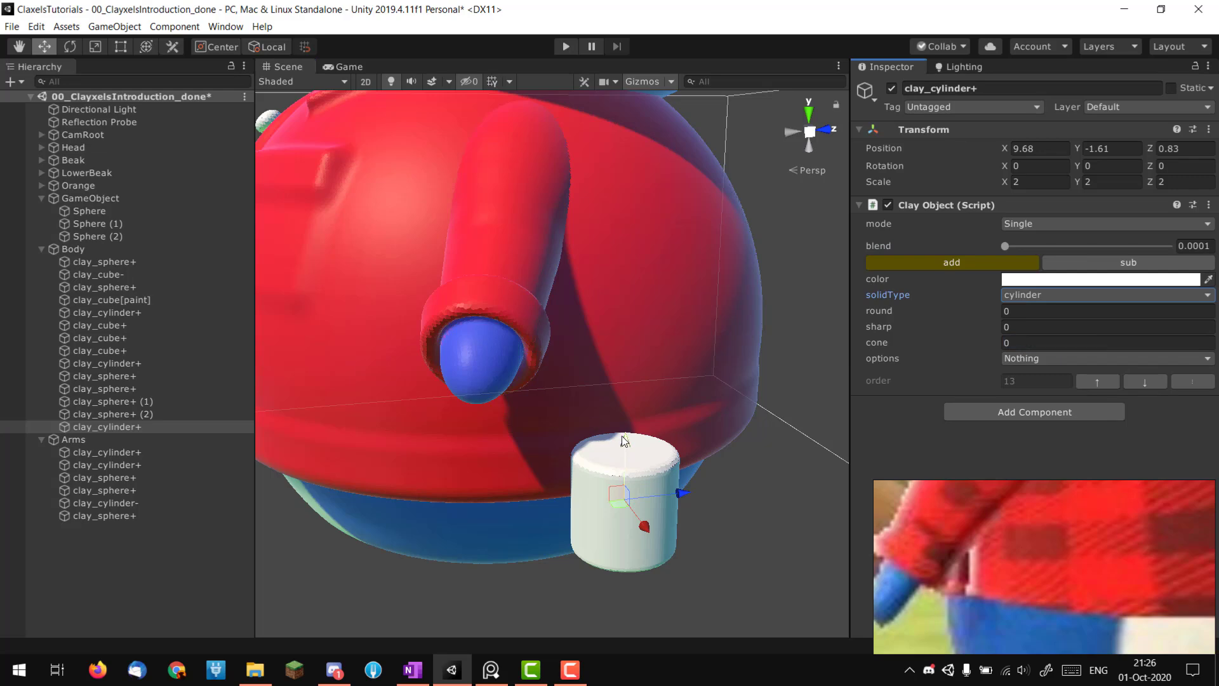
# - Set the cylinder's cone to -100 and rotate it to about -158 degrees on Z so its tip points upward
pyautogui.press('e')
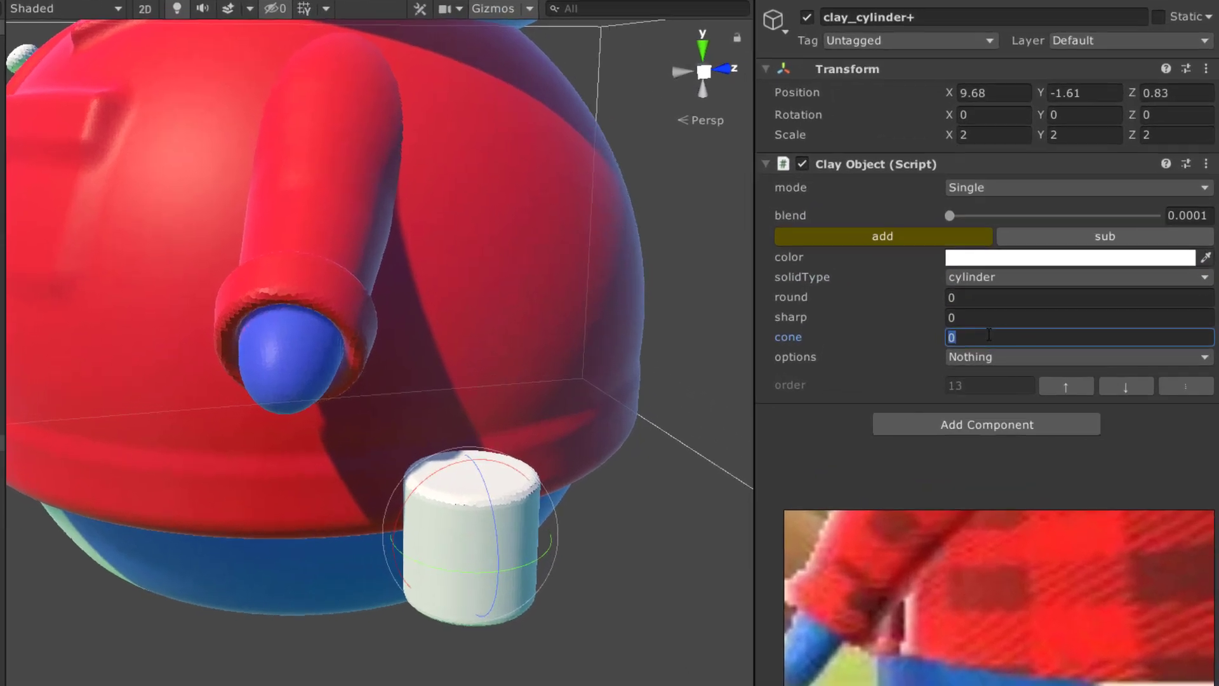
pyautogui.write('100')
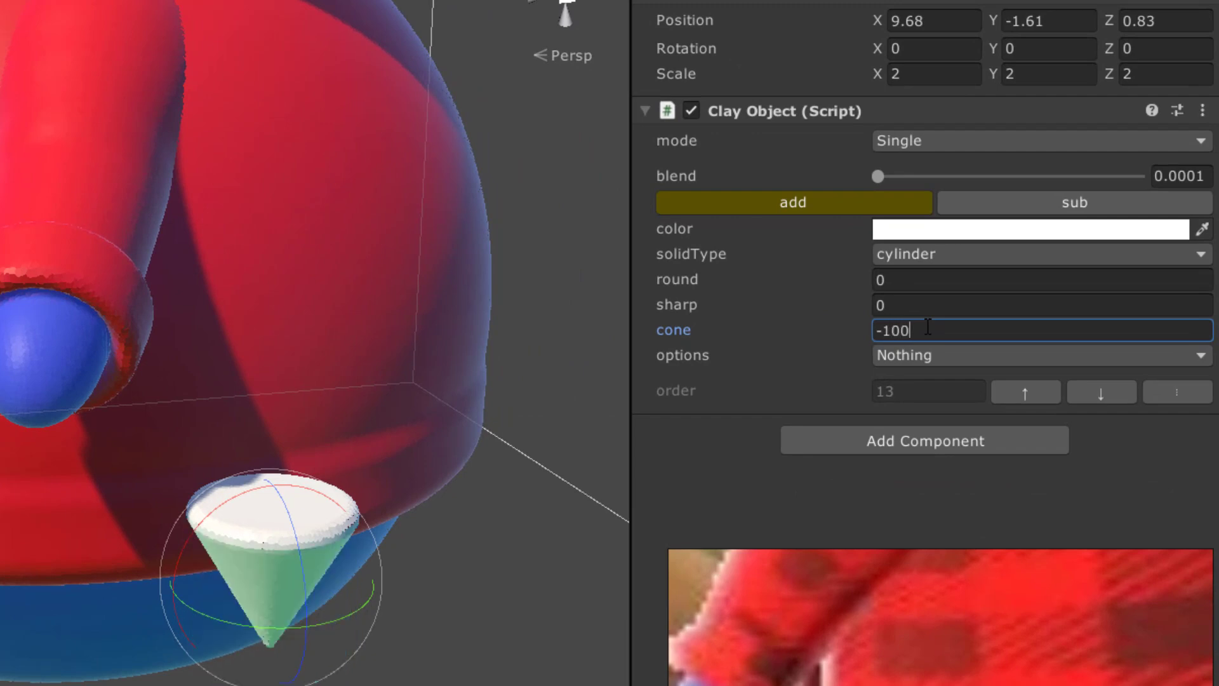
pyautogui.moveTo(300, 559); pyautogui.dragTo(467, 160)
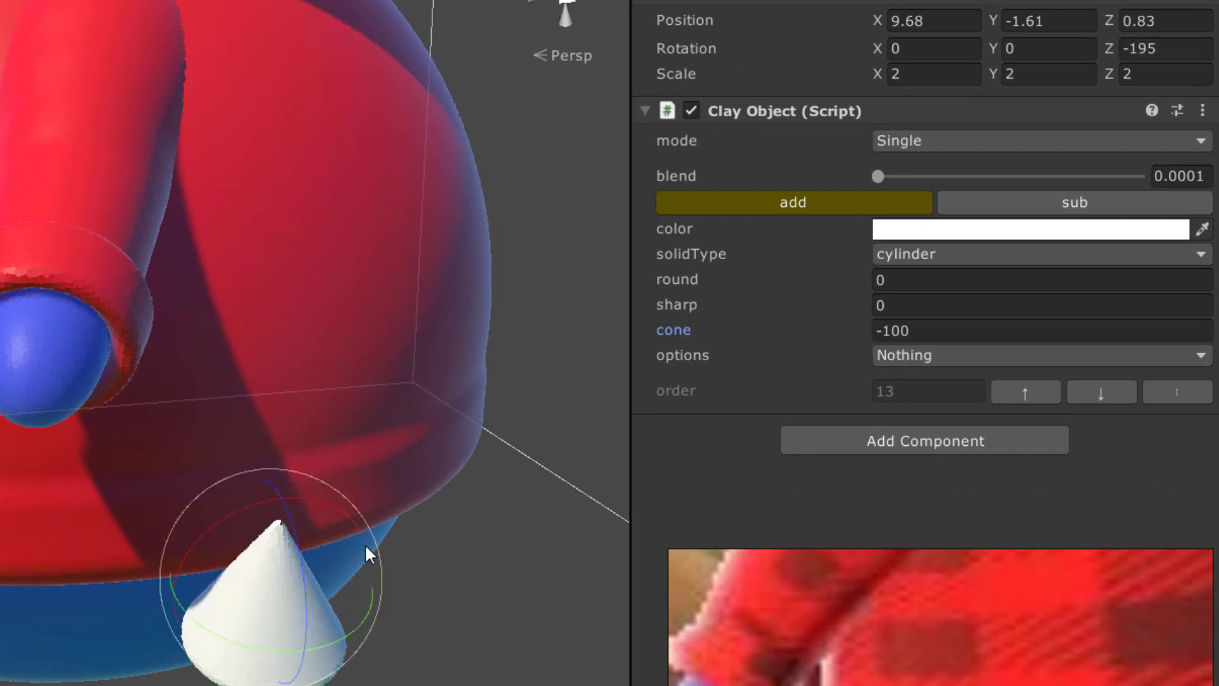
pyautogui.press('r')
pyautogui.moveTo(246, 517); pyautogui.dragTo(406, 432)
pyautogui.hotkey('ctrl', 'z')
pyautogui.press('e')
pyautogui.moveTo(552, 515); pyautogui.dragTo(499, 395)
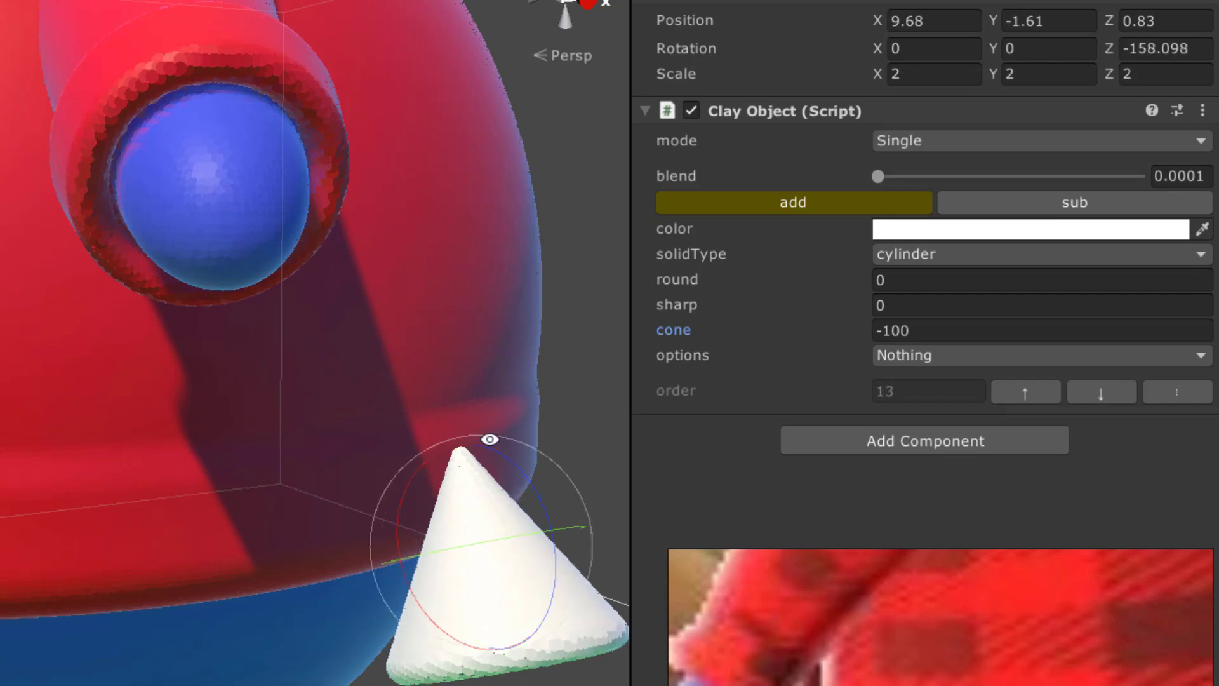
pyautogui.keyDown('alt'); pyautogui.moveTo(489, 439); pyautogui.dragTo(600, 436); pyautogui.keyUp('alt')
pyautogui.press('w')
pyautogui.keyDown('alt'); pyautogui.moveTo(422, 505); pyautogui.dragTo(532, 496); pyautogui.keyUp('alt')
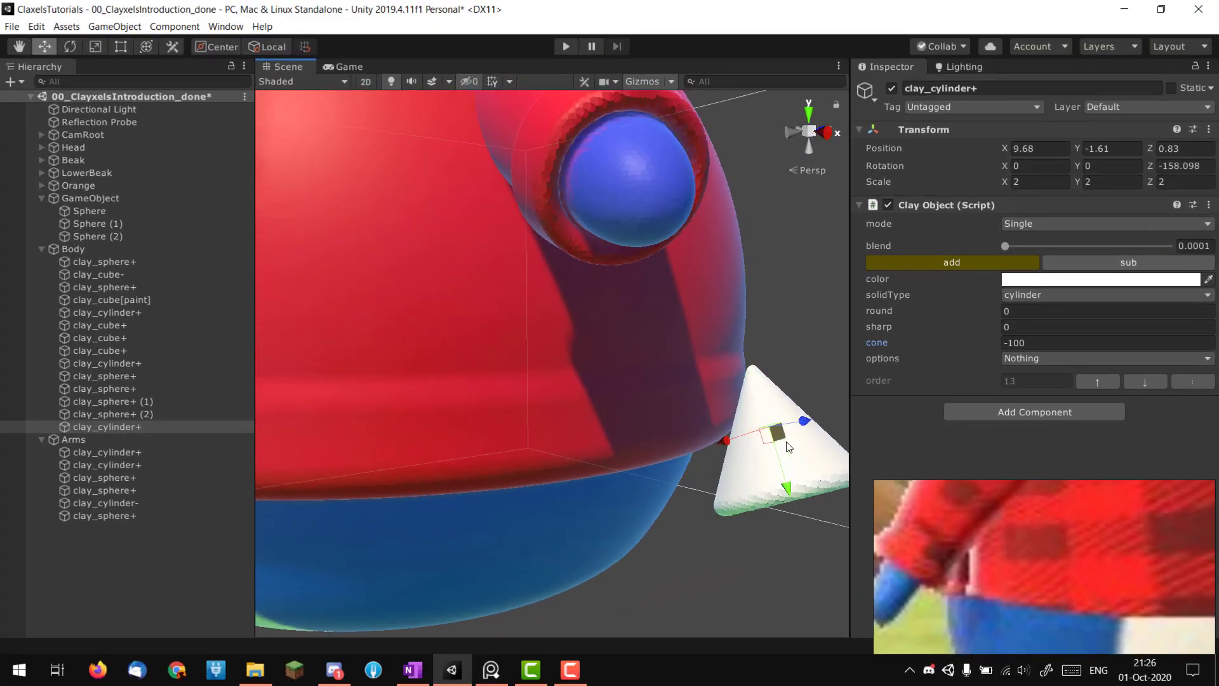
# - Place the cone in the shirt's side hem at X 7.7, Y -1.33 and color it blue, 141CFF
pyautogui.moveTo(786, 443); pyautogui.dragTo(562, 380)
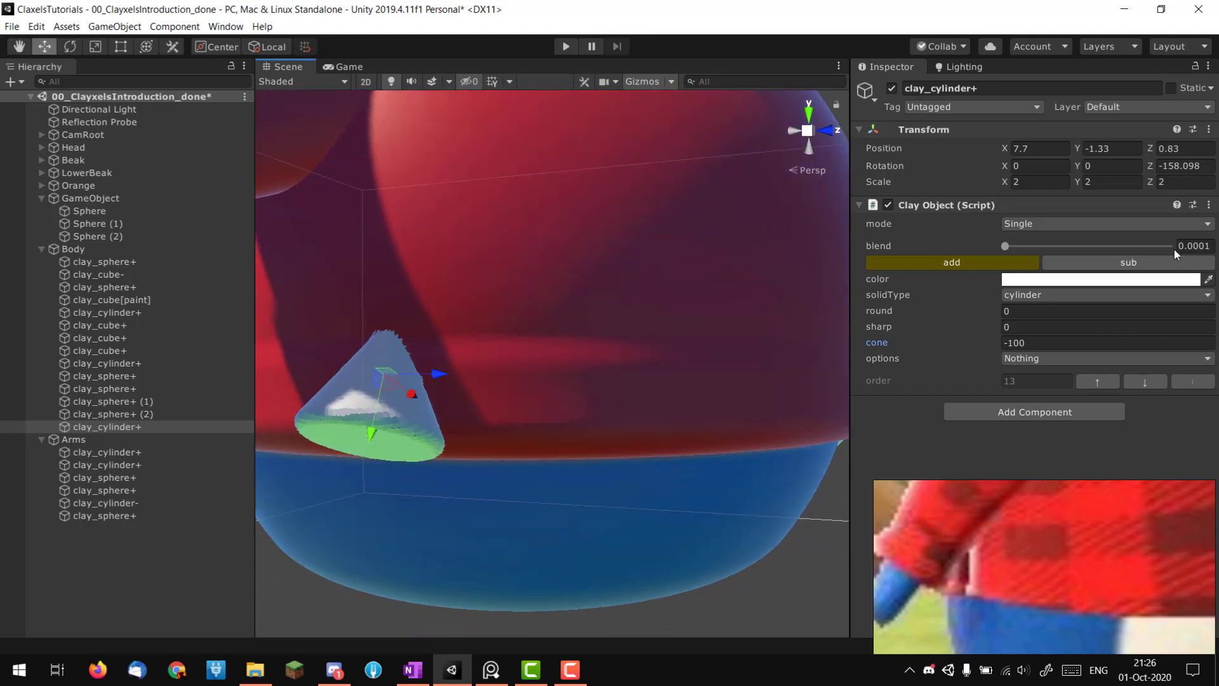
pyautogui.click(1079, 279)
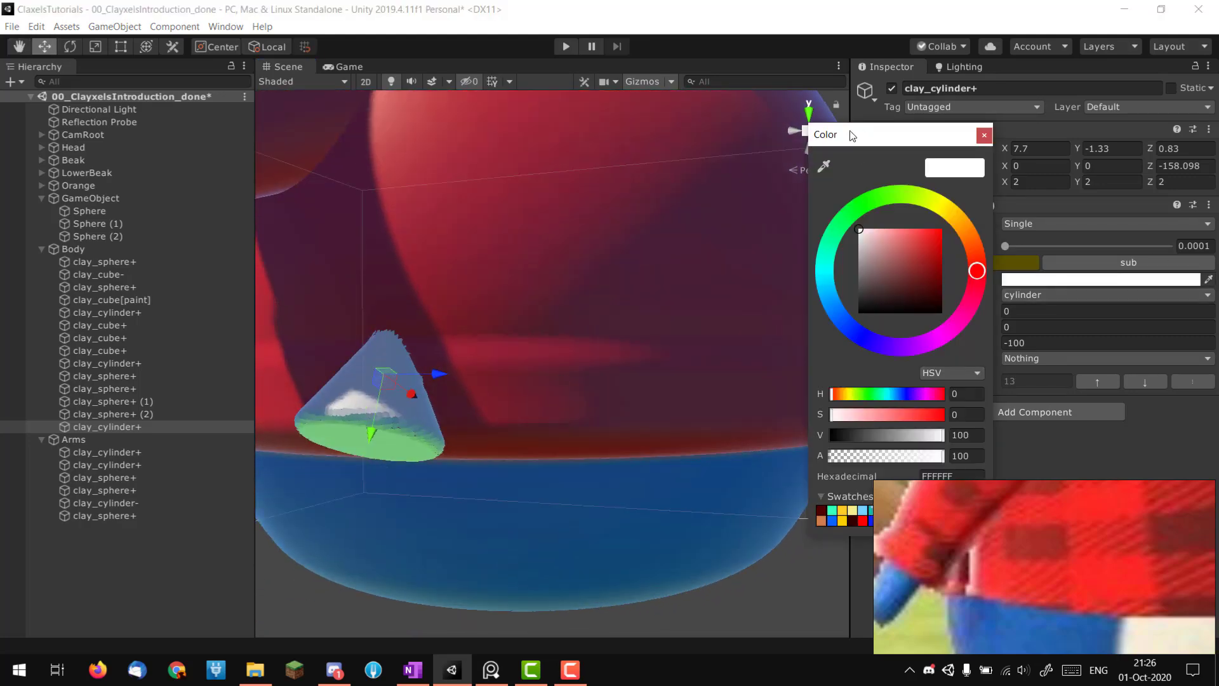
pyautogui.moveTo(852, 135); pyautogui.dragTo(570, 102)
pyautogui.click(591, 487)
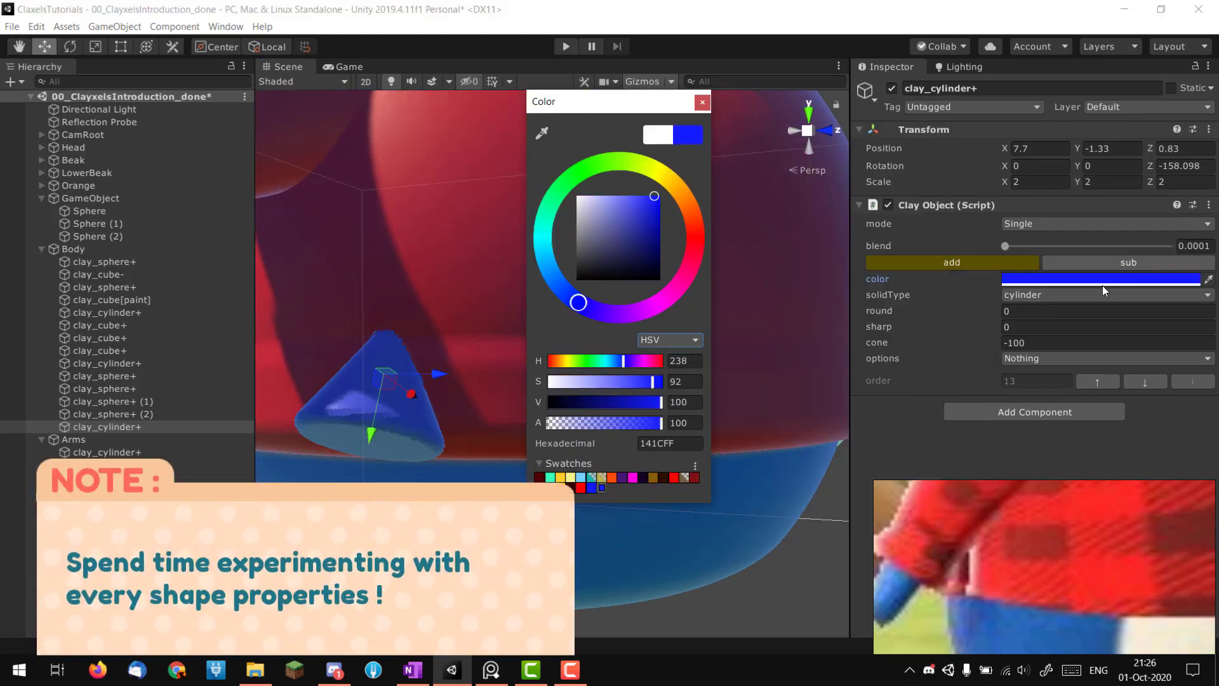
# - Make the blue cone subtractive so that it cuts a slit into the shirt's side hem
pyautogui.click(1114, 262)
pyautogui.hotkey('ctrl', 'z')
pyautogui.click(1128, 264)
pyautogui.scroll(-5, 555, 346)
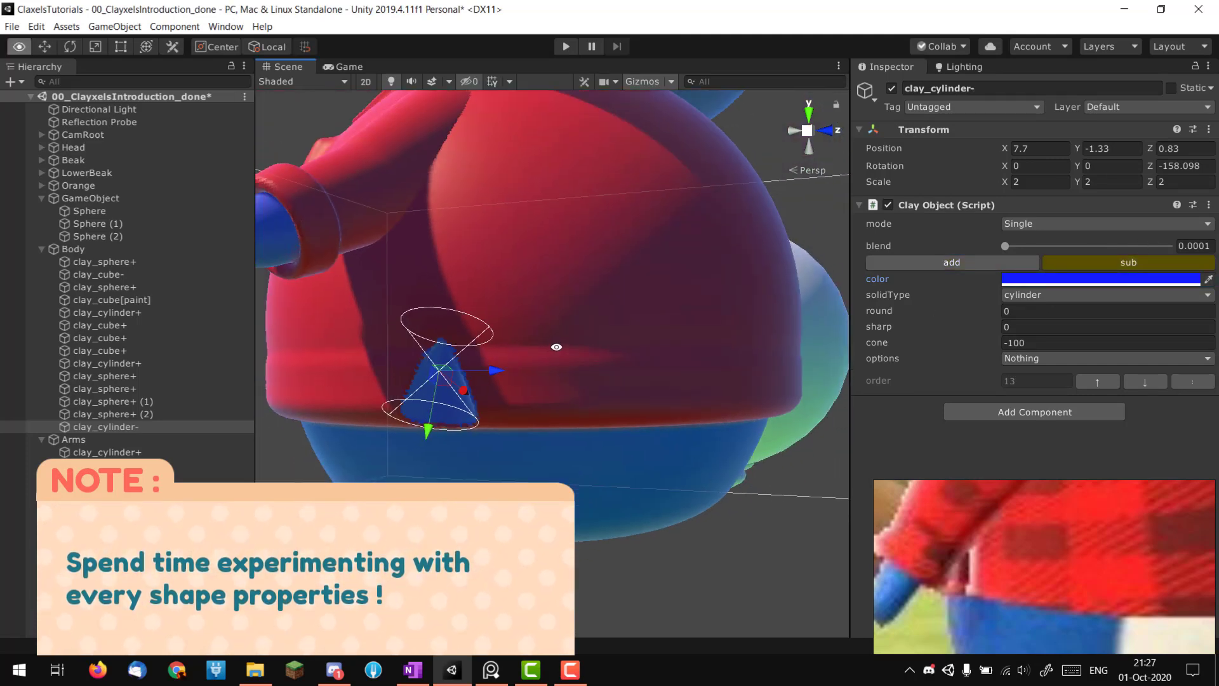
# - Rotate the cone cutter to about -177 degrees on Z and scale it to about 2.46 on Y and 1.31 on Z
pyautogui.keyDown('alt'); pyautogui.moveTo(555, 346); pyautogui.dragTo(705, 318); pyautogui.keyUp('alt')
pyautogui.press('e')
pyautogui.moveTo(726, 315); pyautogui.dragTo(630, 384)
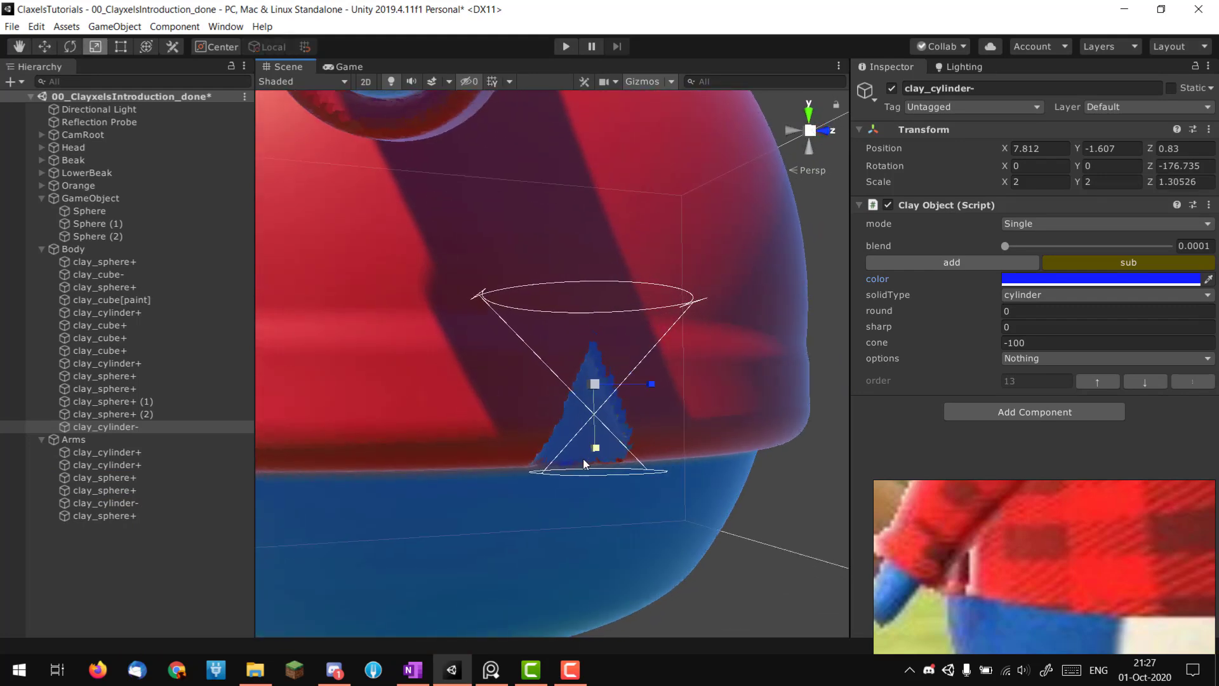
pyautogui.moveTo(584, 463)
pyautogui.mouseDown()
pyautogui.moveTo(594, 482)
pyautogui.moveTo(595, 453)
pyautogui.moveTo(595, 483)
pyautogui.mouseUp()
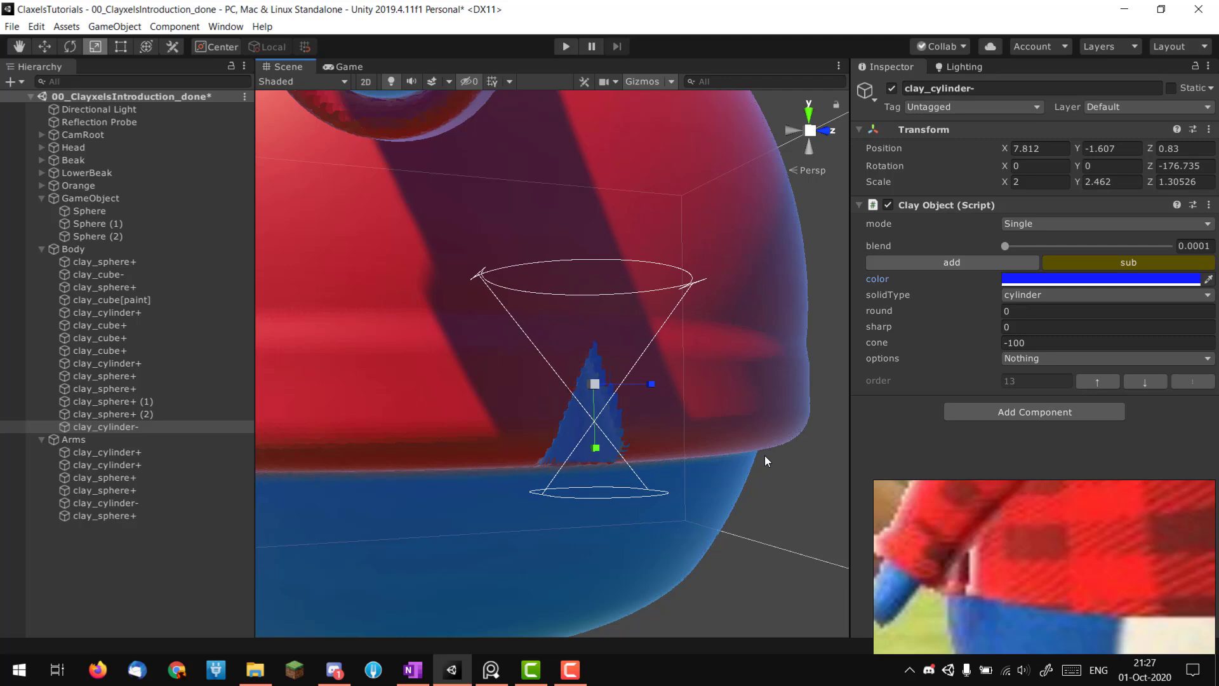
# - Move the cone cutter deeper into the shirt's side, to X 7.555, Y -1.556
pyautogui.press('w')
pyautogui.keyDown('alt'); pyautogui.moveTo(640, 421); pyautogui.dragTo(670, 436); pyautogui.keyUp('alt')
pyautogui.keyDown('alt'); pyautogui.moveTo(670, 435); pyautogui.dragTo(679, 434, button='right'); pyautogui.keyUp('alt')
pyautogui.moveTo(639, 411); pyautogui.dragTo(629, 408)
pyautogui.keyDown('alt'); pyautogui.moveTo(628, 408); pyautogui.dragTo(576, 414); pyautogui.keyUp('alt')
# - Set the cone cutter's blend to 11.5 and stretch it to about 3.98 on Y
pyautogui.press('r')
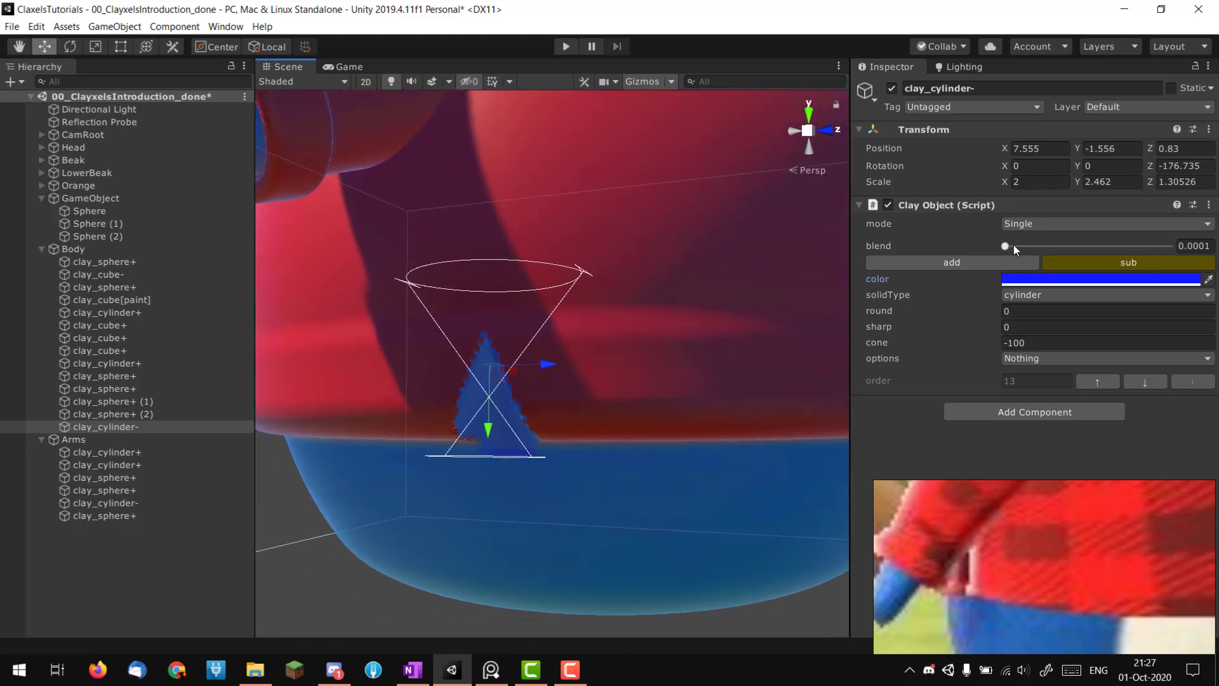
pyautogui.moveTo(1013, 246); pyautogui.dragTo(1023, 246)
pyautogui.moveTo(491, 432); pyautogui.dragTo(488, 472)
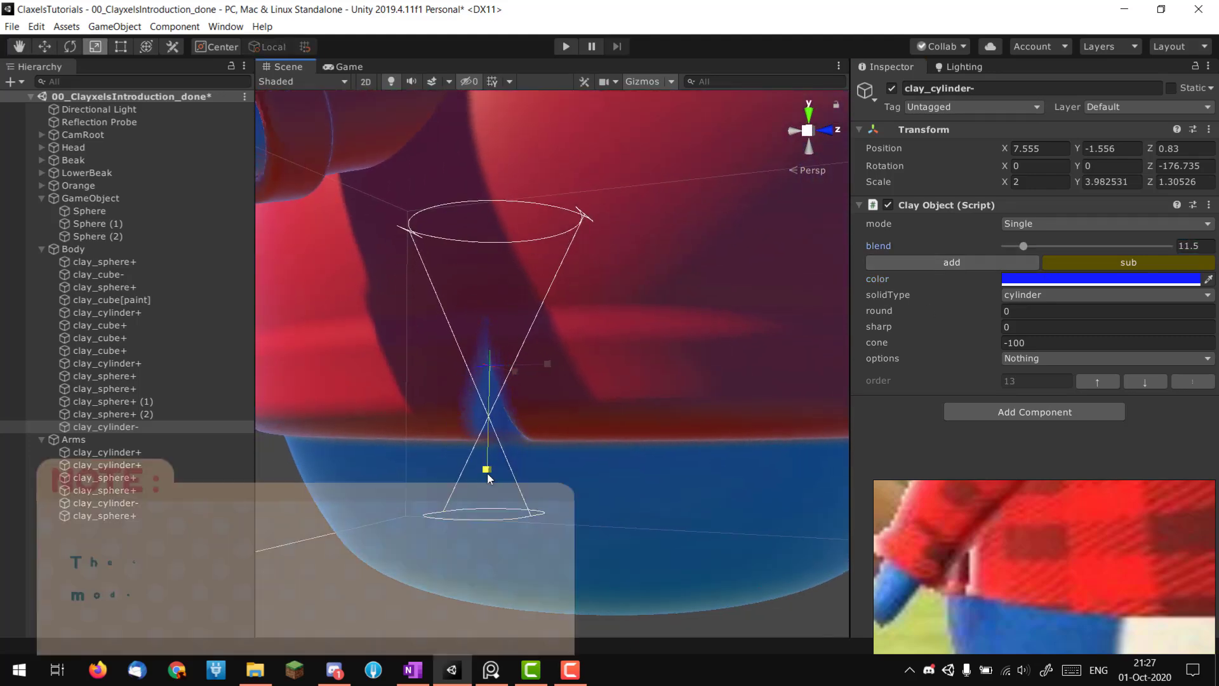
# - Reposition the cone cutter at X 7.5, Y -0.66 and narrow it to about 1.11 on Z
pyautogui.press('w')
pyautogui.moveTo(486, 422); pyautogui.dragTo(819, 416)
pyautogui.scroll(-5, 485, 365)
pyautogui.scroll(-3, 537, 433)
pyautogui.scroll(2, 538, 433)
pyautogui.keyDown('alt'); pyautogui.moveTo(537, 433); pyautogui.dragTo(445, 420); pyautogui.keyUp('alt')
# - Turn on the mirrorX option for the cone cutter to repeat the slit on the shirt's opposite side
pyautogui.click(1043, 357)
pyautogui.click(1034, 420)
pyautogui.keyDown('alt'); pyautogui.moveTo(311, 413); pyautogui.dragTo(603, 395); pyautogui.keyUp('alt')
pyautogui.keyDown('alt'); pyautogui.moveTo(603, 395); pyautogui.dragTo(579, 398, button='right'); pyautogui.keyUp('alt')
pyautogui.keyDown('alt'); pyautogui.moveTo(579, 398); pyautogui.dragTo(585, 377); pyautogui.keyUp('alt')
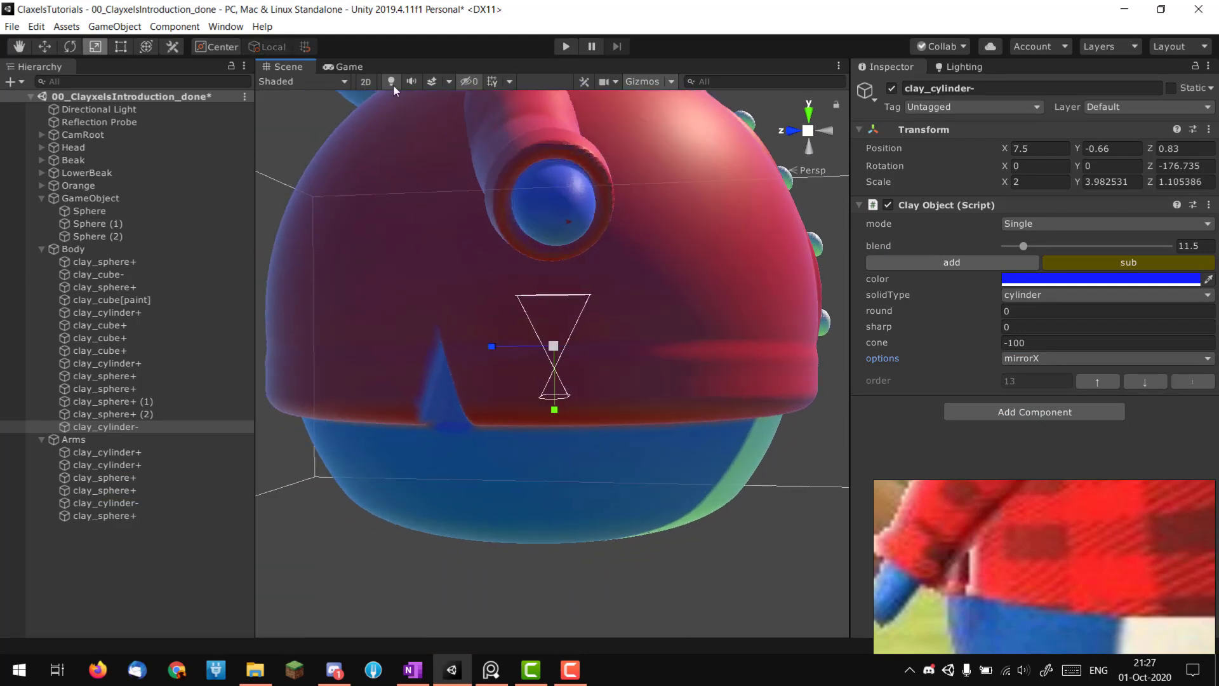
# - Shift the mirrored cone cutter to X 7.64, Y -0.92
pyautogui.keyDown('alt'); pyautogui.moveTo(466, 145); pyautogui.dragTo(583, 269); pyautogui.keyUp('alt')
pyautogui.moveTo(566, 198); pyautogui.dragTo(476, 383)
pyautogui.keyDown('alt'); pyautogui.moveTo(627, 293); pyautogui.dragTo(624, 356, button='right'); pyautogui.keyUp('alt')
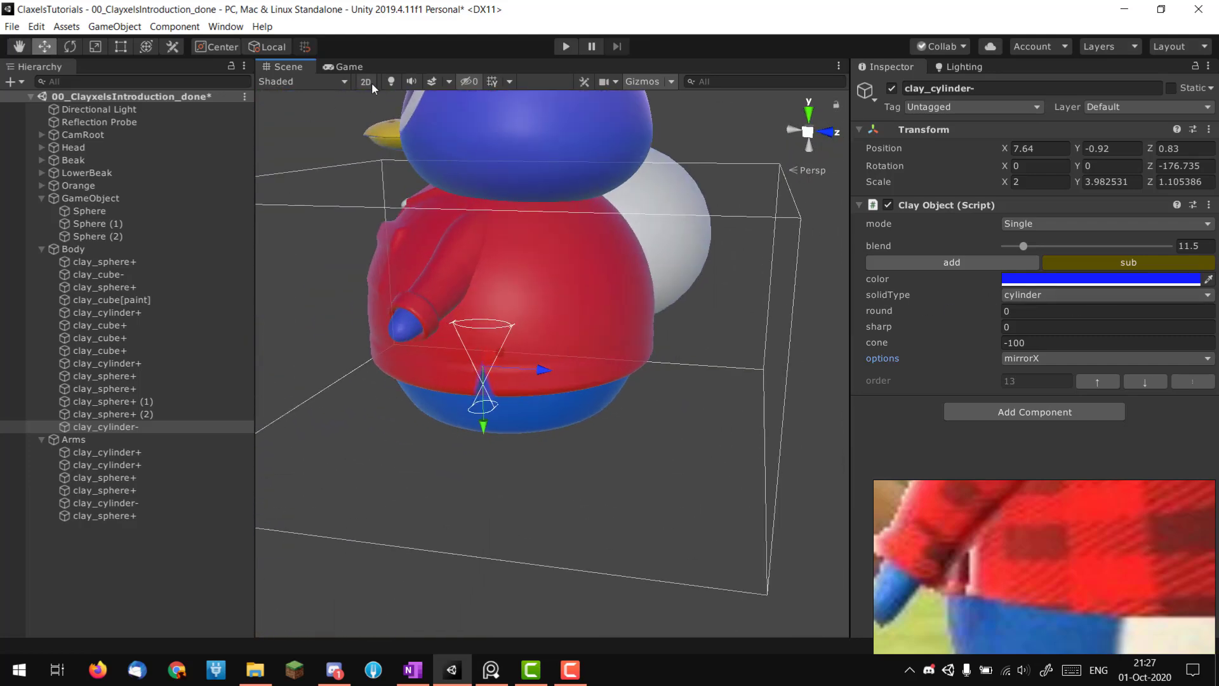
# - Turn on the scene lighting and examine the whole penguin and its hem slits from several sides with nothing selected
pyautogui.click(390, 82)
pyautogui.click(700, 129)
pyautogui.scroll(-3, 414, 241)
pyautogui.keyDown('alt'); pyautogui.moveTo(499, 255); pyautogui.dragTo(674, 240); pyautogui.keyUp('alt')
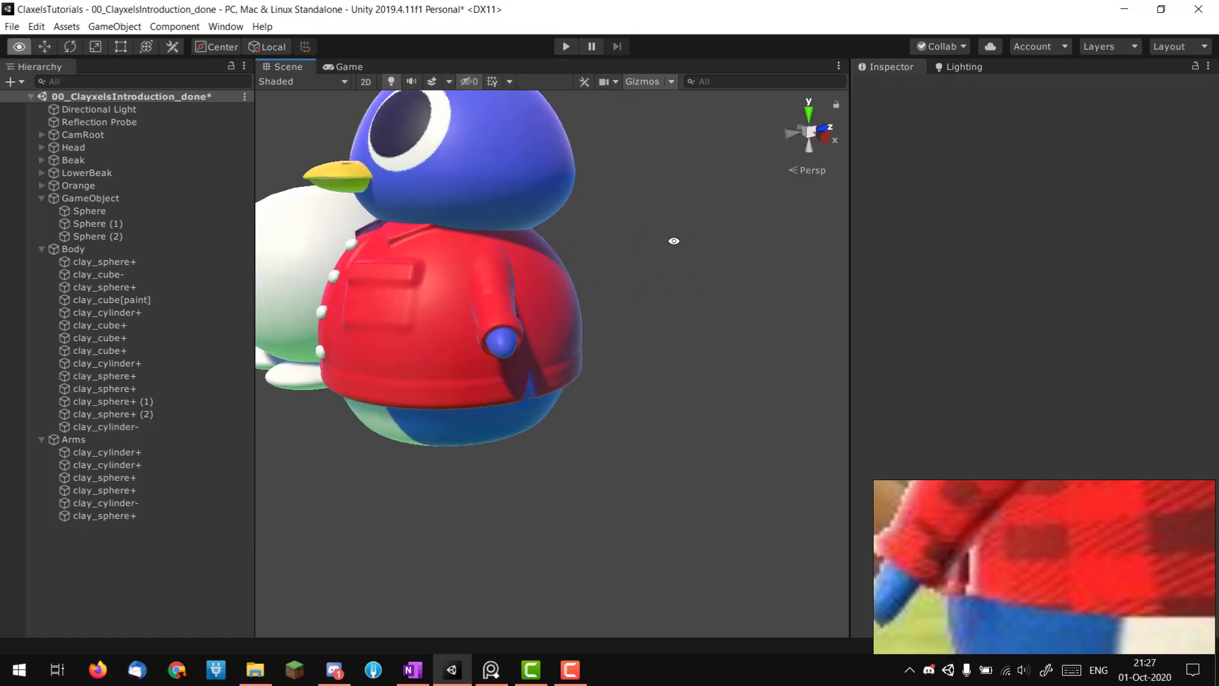
pyautogui.scroll(-8, 675, 241)
pyautogui.keyDown('alt'); pyautogui.moveTo(370, 219); pyautogui.dragTo(500, 253); pyautogui.keyUp('alt')
pyautogui.keyDown('alt'); pyautogui.moveTo(557, 315); pyautogui.dragTo(501, 387); pyautogui.keyUp('alt')
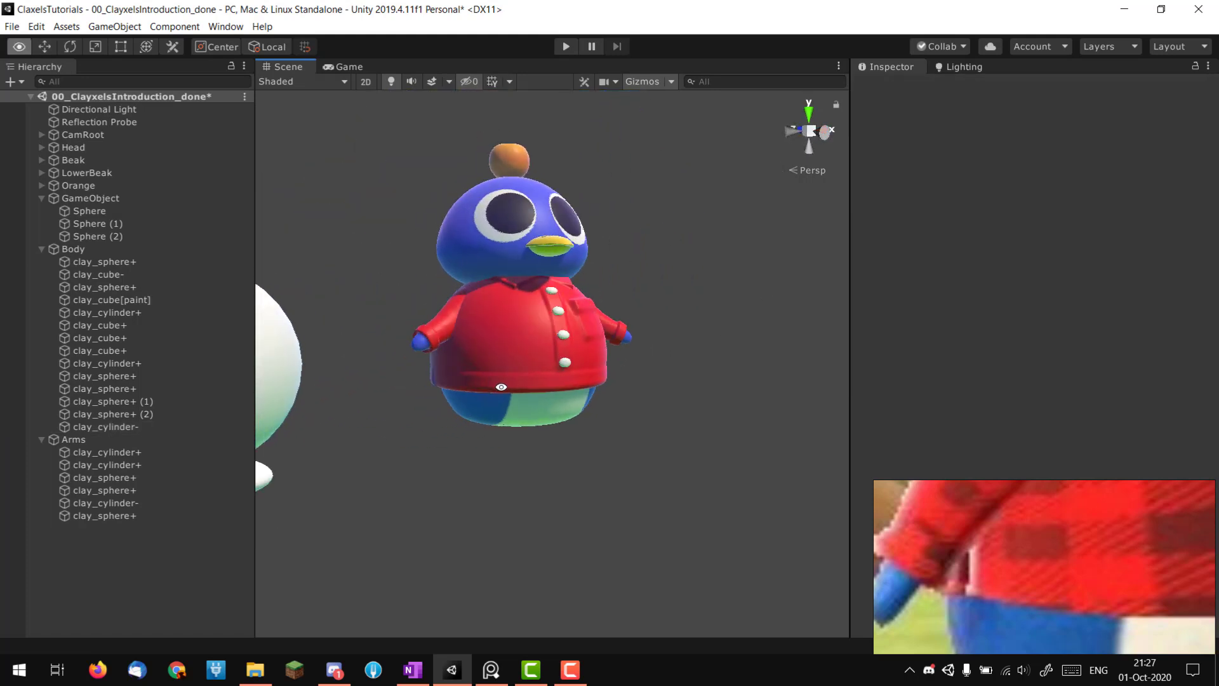
pyautogui.keyDown('alt'); pyautogui.moveTo(612, 390); pyautogui.dragTo(558, 435); pyautogui.keyUp('alt')
# - Lower the red hem band cylinder to Y -1.82 and thin it to about 1.44 on Y
pyautogui.scroll(5, 566, 438)
pyautogui.click(553, 445)
pyautogui.scroll(4, 580, 406)
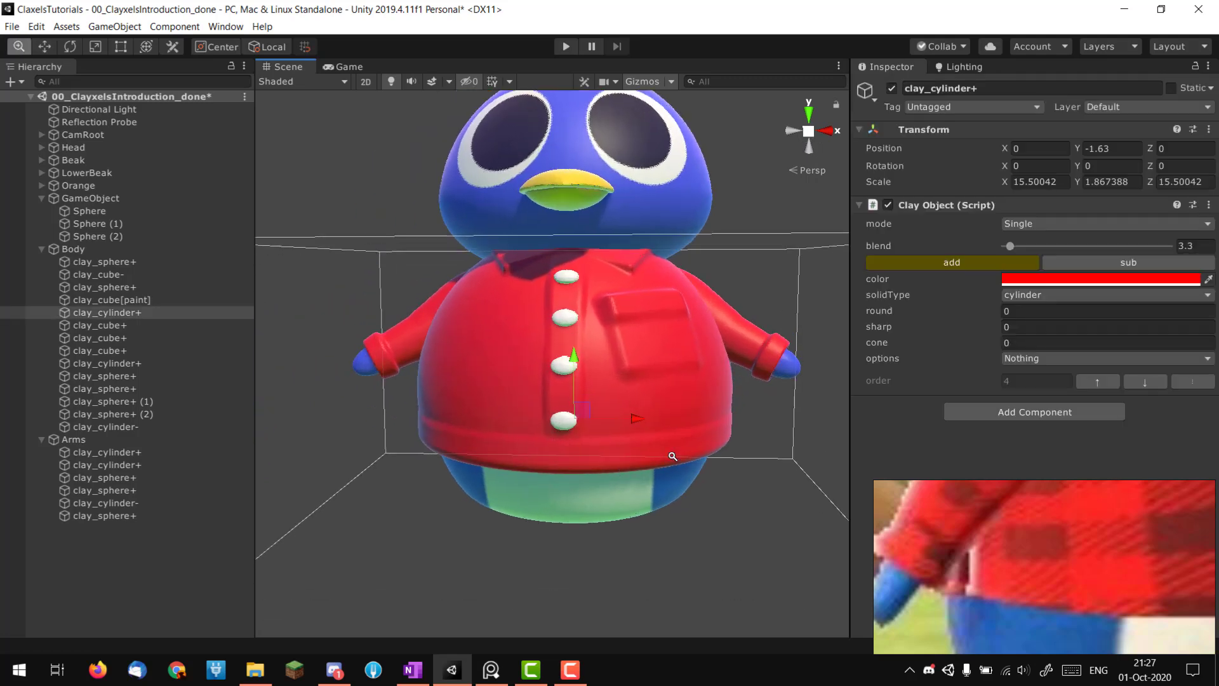
pyautogui.moveTo(562, 366); pyautogui.dragTo(555, 379)
pyautogui.press('w')
# - Set the hem band's blend to 3.8 and scale it down to about 15.35 on X and Z and 1.43 on Y
pyautogui.moveTo(1018, 246); pyautogui.dragTo(1013, 246)
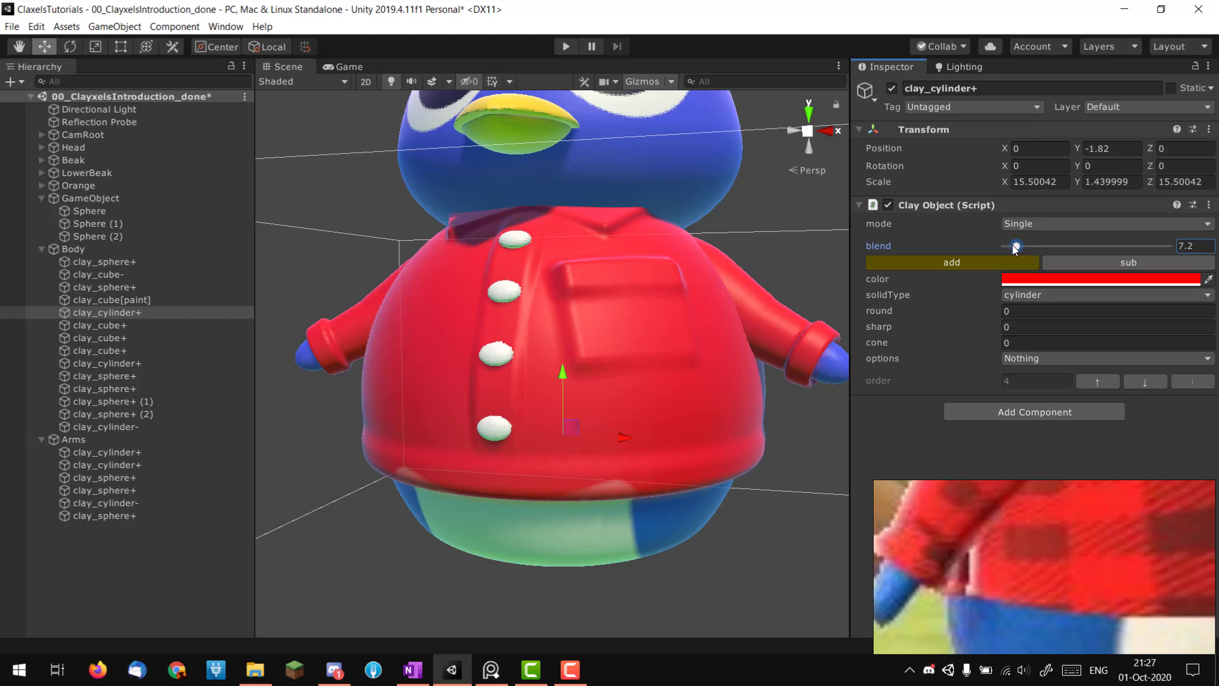
pyautogui.moveTo(560, 446); pyautogui.dragTo(562, 438)
pyautogui.scroll(-5, 563, 438)
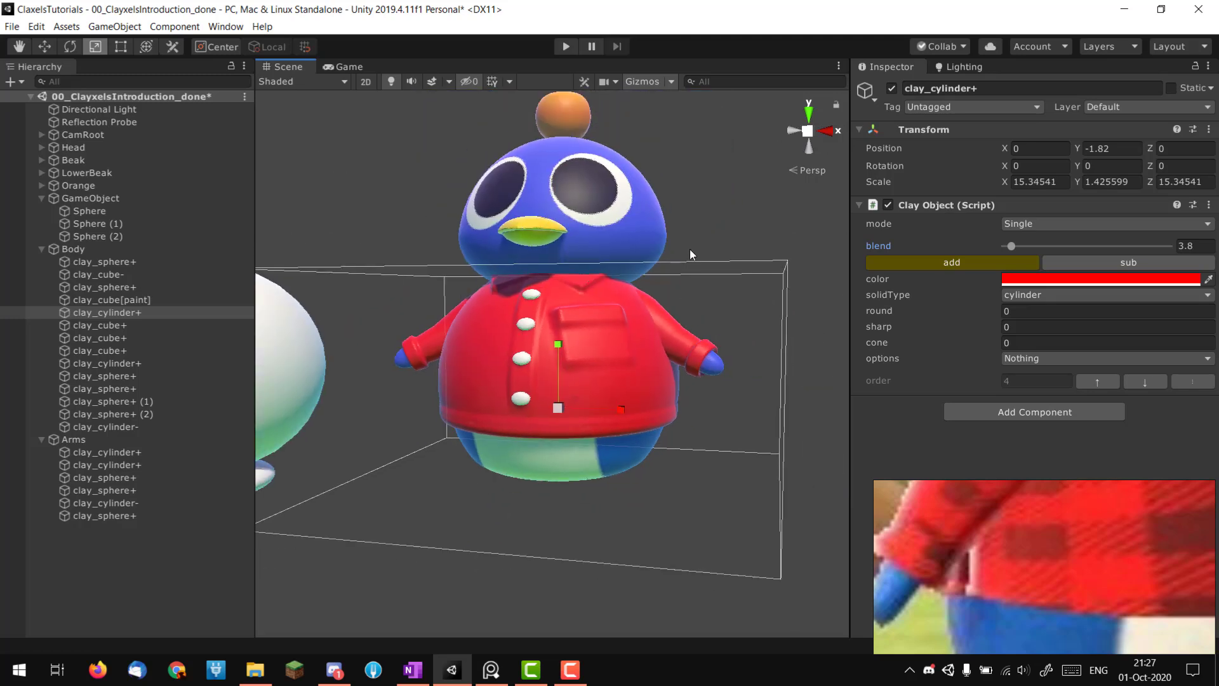
# - Deselect the hem band and reframe the reference board so both full penguin pictures show over the scene
pyautogui.click(747, 188)
pyautogui.keyDown('alt'); pyautogui.moveTo(748, 188); pyautogui.dragTo(656, 275); pyautogui.keyUp('alt')
pyautogui.scroll(-2, 656, 275)
pyautogui.click(1006, 552)
pyautogui.moveTo(1005, 548); pyautogui.dragTo(991, 513)
pyautogui.moveTo(991, 513); pyautogui.dragTo(848, 226, button='right')
pyautogui.scroll(-7, 824, 363)
pyautogui.moveTo(901, 316); pyautogui.dragTo(906, 324, button='right')
pyautogui.scroll(6, 905, 323)
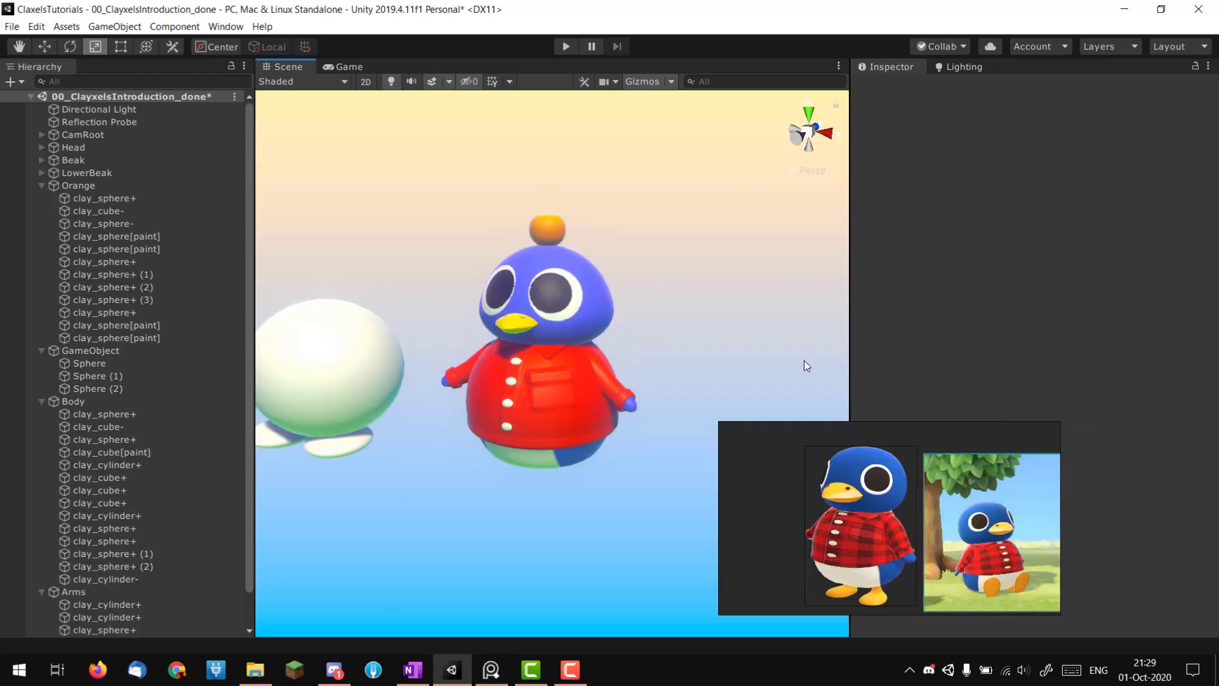
# - Select the Orange clay container on top of the penguin's head
pyautogui.keyDown('alt'); pyautogui.scroll(4, 508, 450); pyautogui.keyUp('alt')
pyautogui.keyDown('alt'); pyautogui.moveTo(495, 460); pyautogui.dragTo(330, 325); pyautogui.keyUp('alt')
pyautogui.keyDown('alt'); pyautogui.scroll(4, 560, 423); pyautogui.keyUp('alt')
pyautogui.keyDown('alt'); pyautogui.scroll(-5, 576, 440); pyautogui.keyUp('alt')
pyautogui.keyDown('alt'); pyautogui.moveTo(330, 325); pyautogui.dragTo(857, 326, button='right'); pyautogui.keyUp('alt')
pyautogui.keyDown('alt'); pyautogui.moveTo(464, 327); pyautogui.dragTo(575, 328); pyautogui.keyUp('alt')
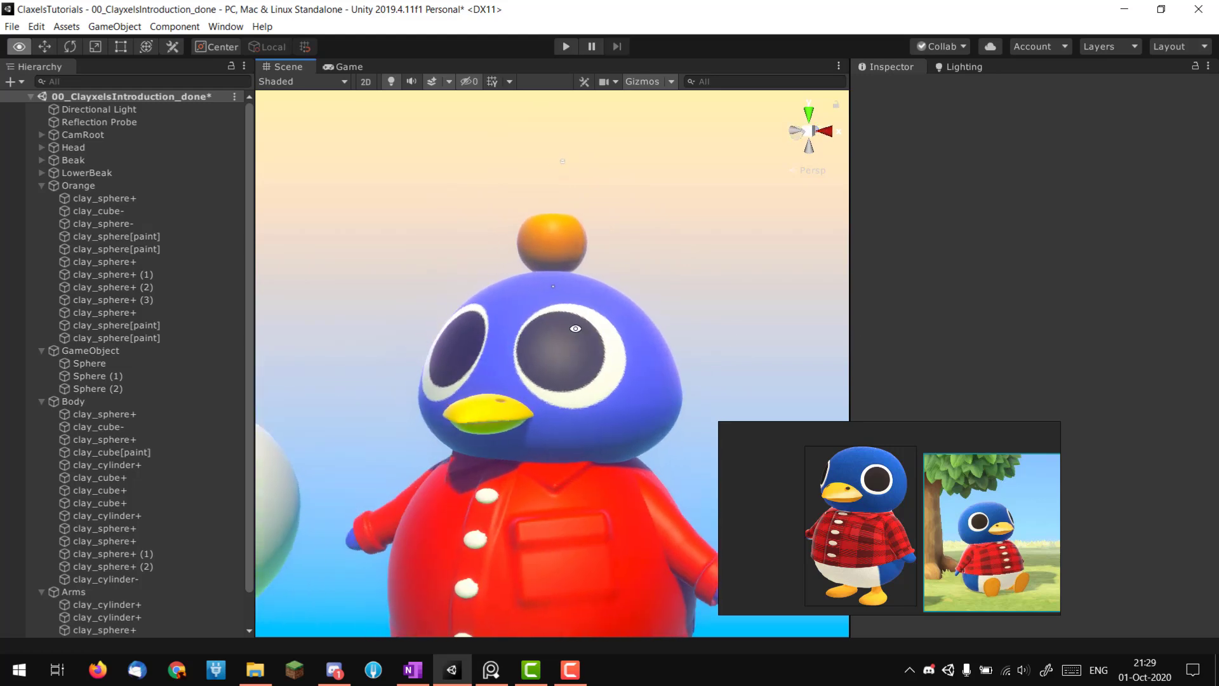
pyautogui.keyDown('alt'); pyautogui.moveTo(576, 329); pyautogui.dragTo(576, 388, button='middle'); pyautogui.keyUp('alt')
pyautogui.keyDown('alt'); pyautogui.moveTo(576, 388); pyautogui.dragTo(629, 385, button='right'); pyautogui.keyUp('alt')
pyautogui.keyDown('alt'); pyautogui.moveTo(628, 385); pyautogui.dragTo(619, 350, button='middle'); pyautogui.keyUp('alt')
pyautogui.press('p')
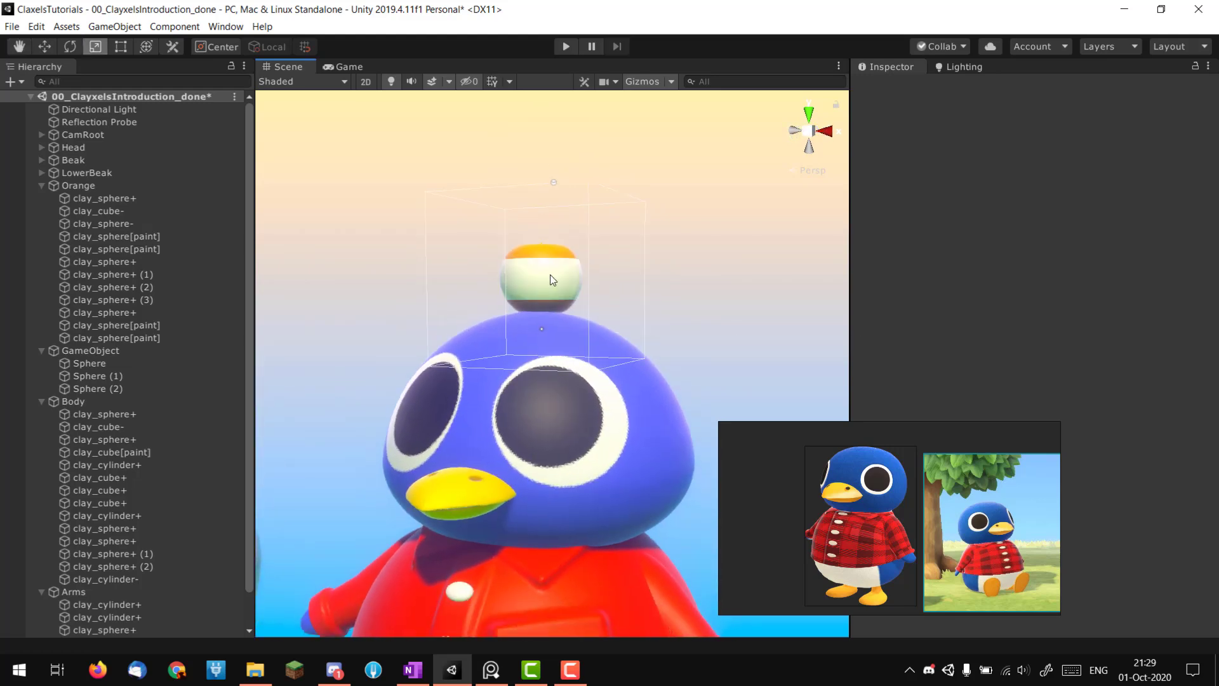
pyautogui.click(552, 279)
pyautogui.click(97, 183)
pyautogui.click(94, 176)
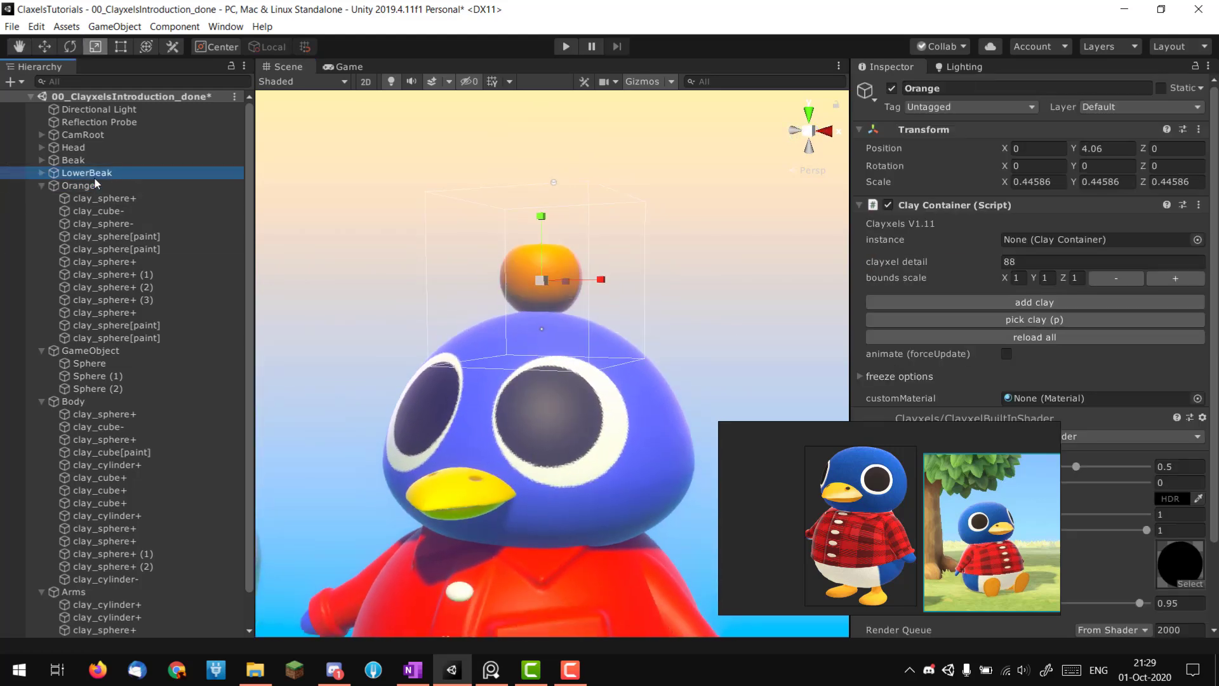
pyautogui.click(95, 185)
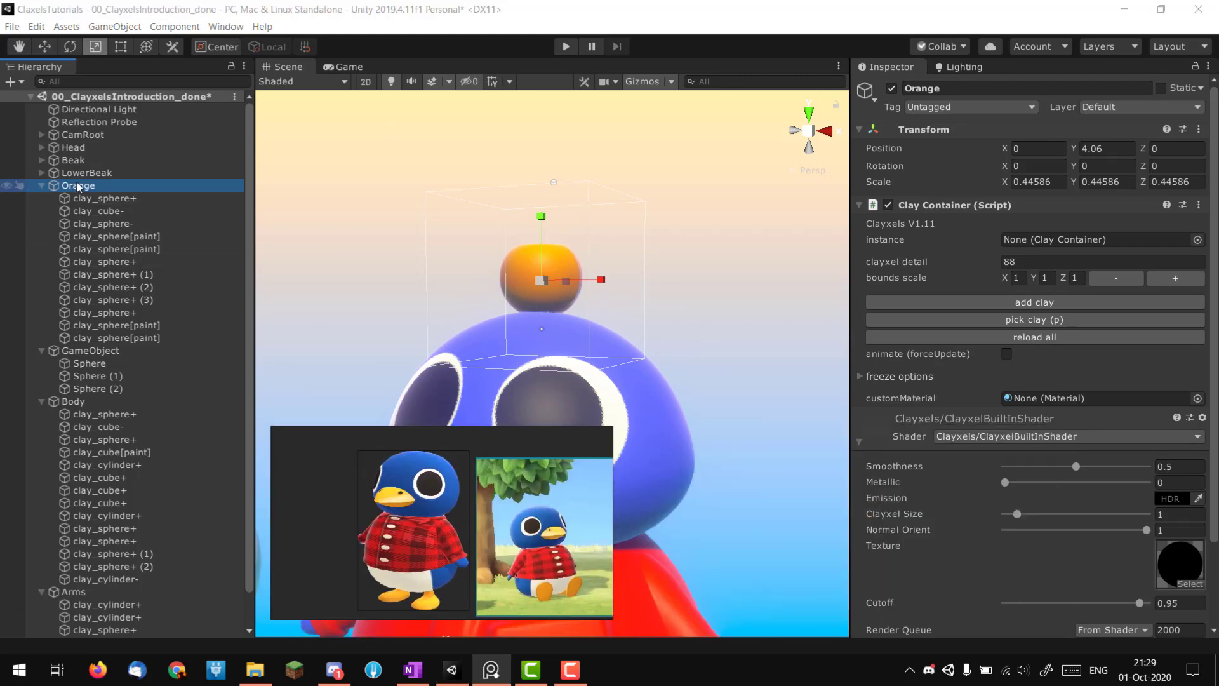
pyautogui.click(78, 173)
pyautogui.click(79, 185)
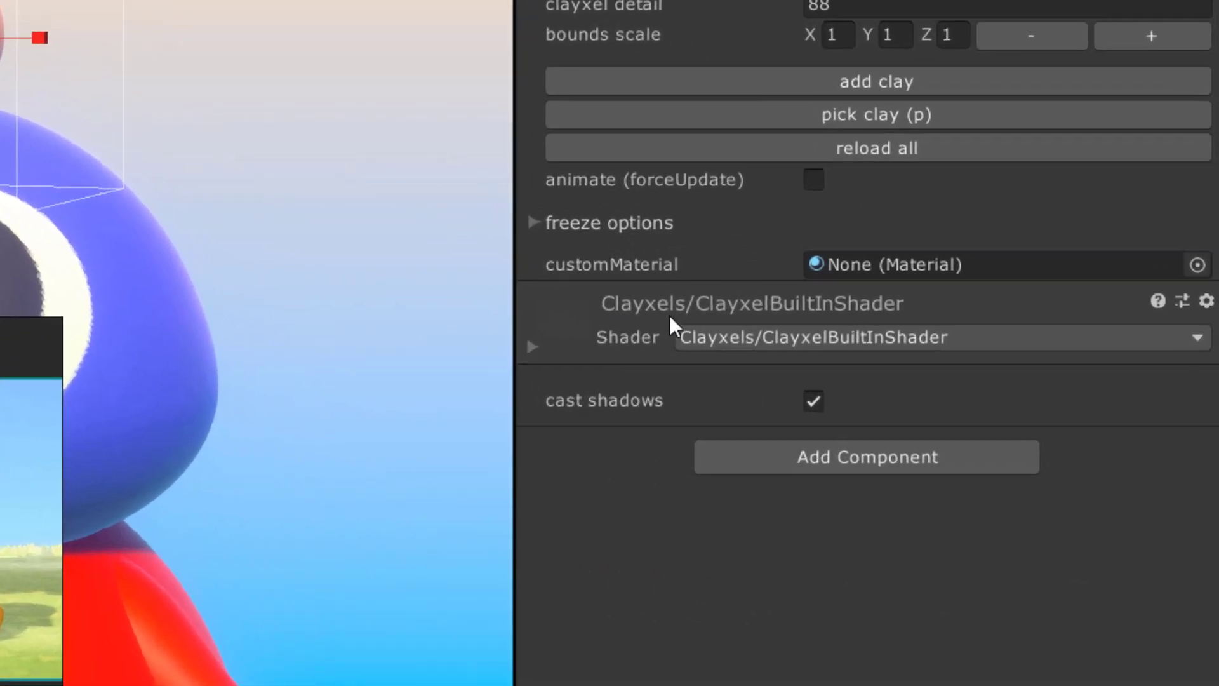
# - Expand the Orange container's shader settings, give it a dark red emission color of RGB 109, 3, 0, and deselect it
pyautogui.click(598, 304)
pyautogui.scroll(-5, 962, 401)
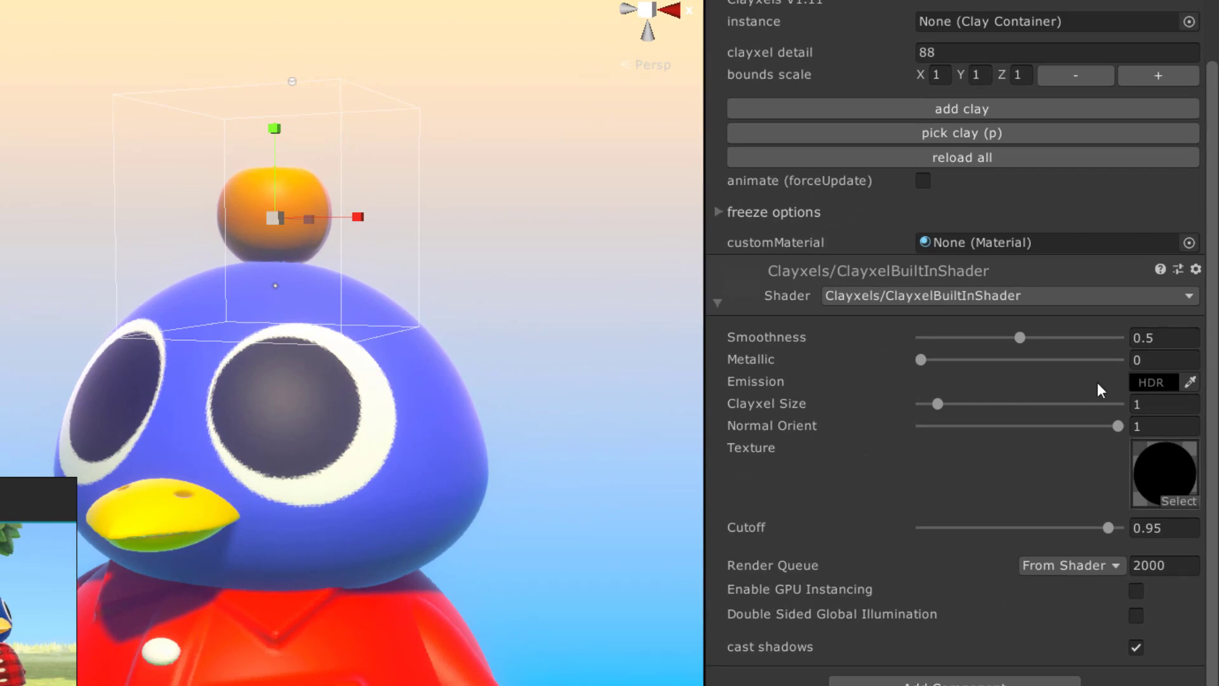
pyautogui.click(1136, 383)
pyautogui.moveTo(616, 266)
pyautogui.mouseDown()
pyautogui.moveTo(421, 168)
pyautogui.moveTo(628, 286)
pyautogui.moveTo(562, 319)
pyautogui.mouseUp()
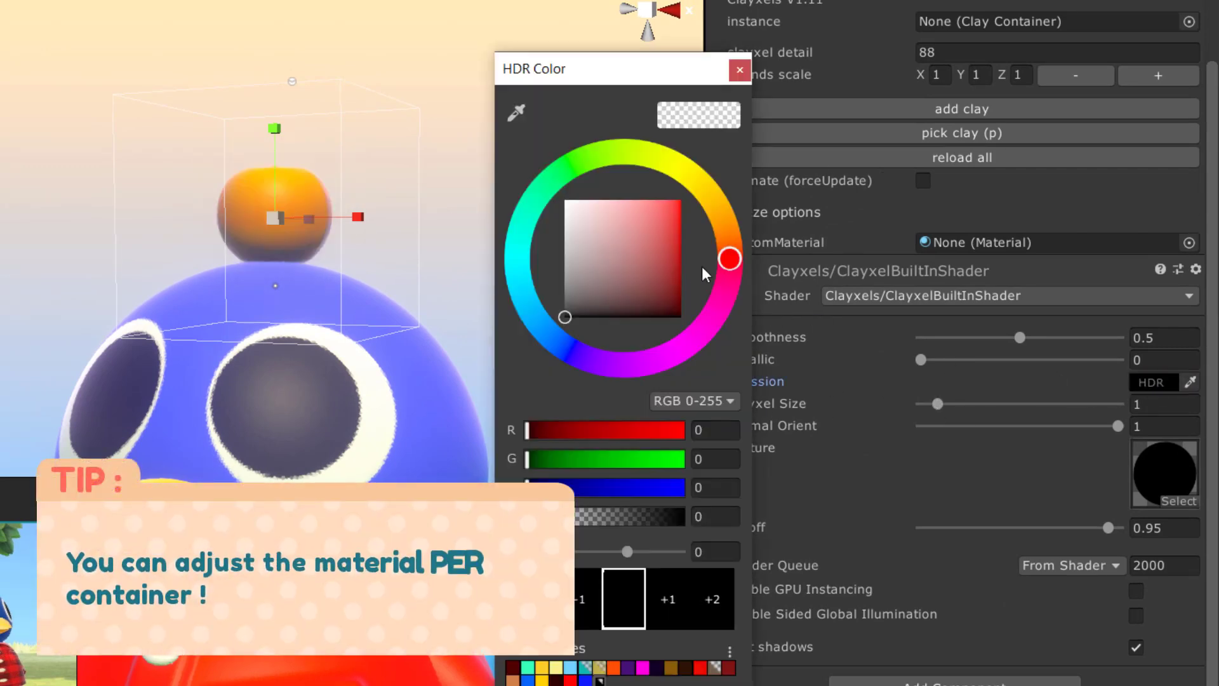
pyautogui.click(729, 252)
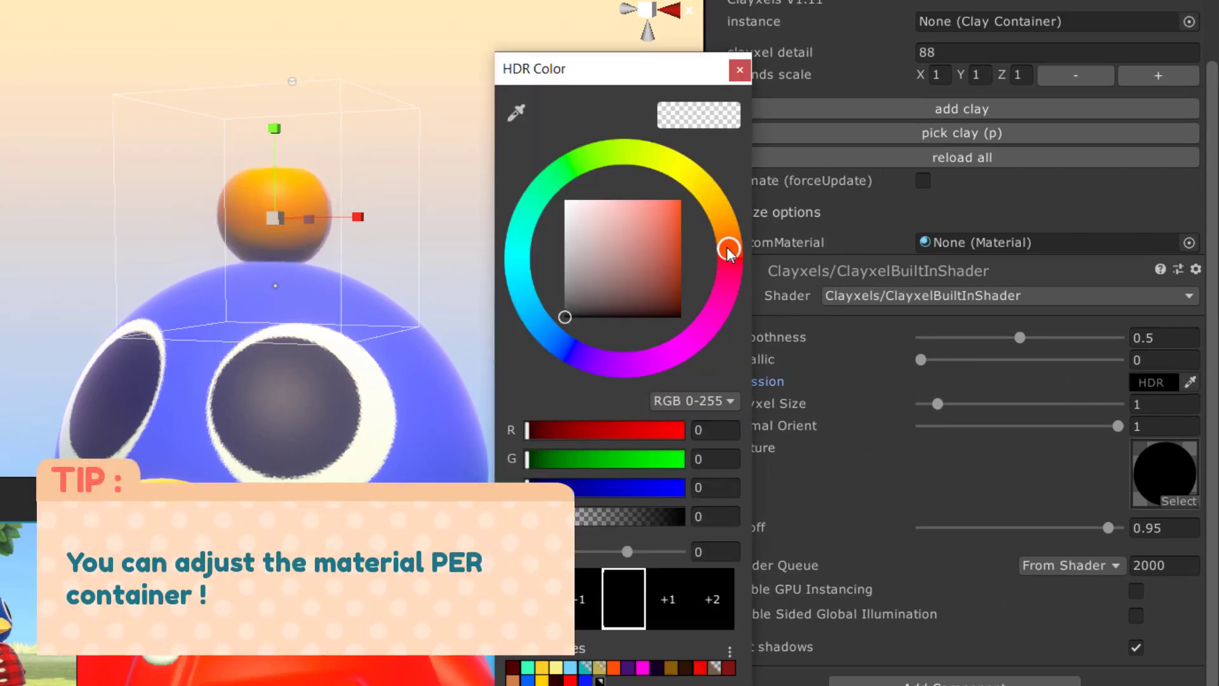
pyautogui.moveTo(649, 293)
pyautogui.mouseDown()
pyautogui.moveTo(726, 242)
pyautogui.moveTo(729, 257)
pyautogui.mouseUp()
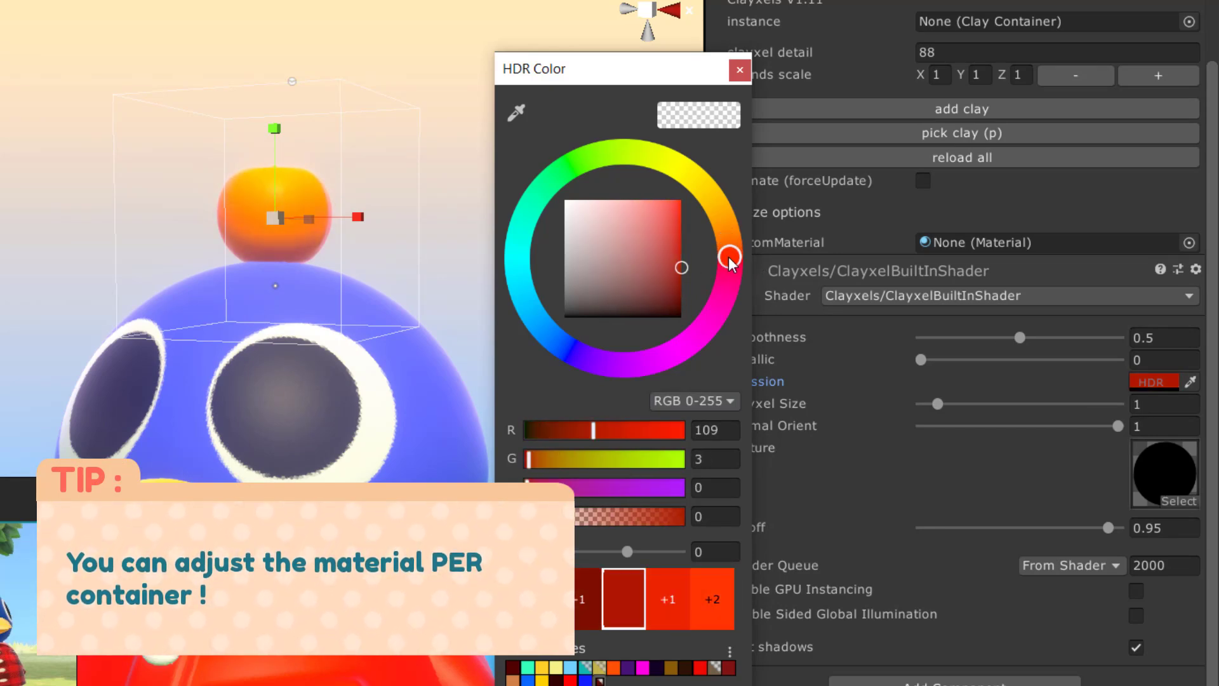
pyautogui.click(367, 170)
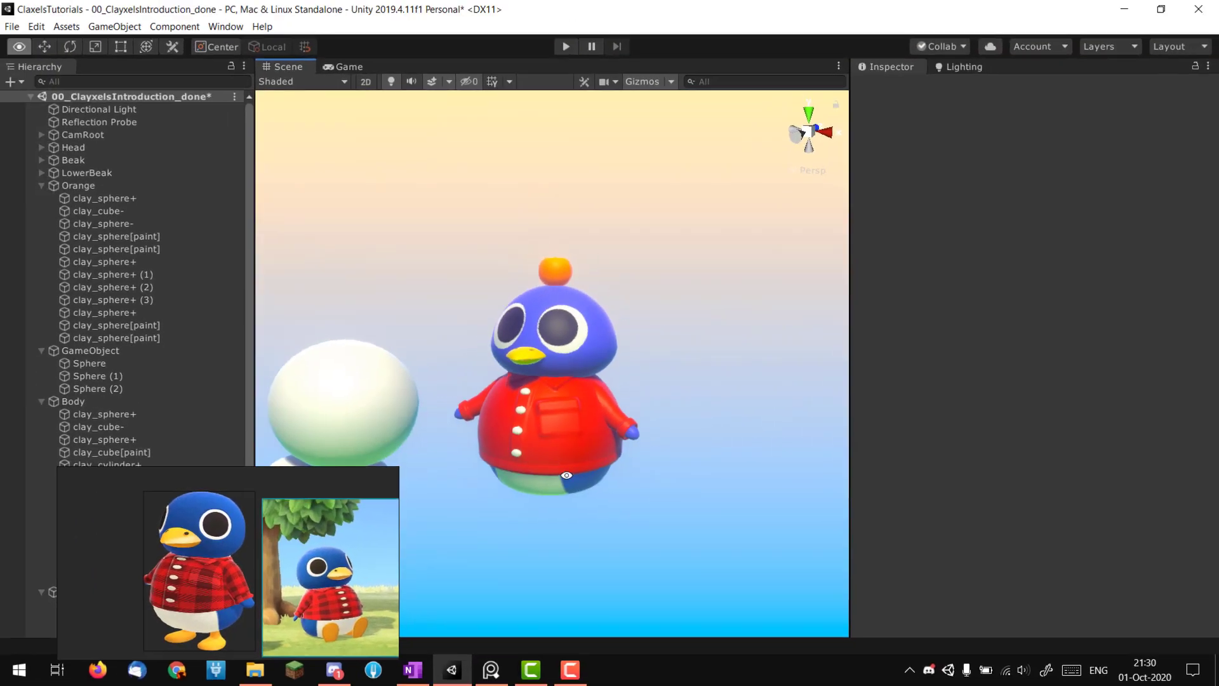
pyautogui.keyDown('alt'); pyautogui.moveTo(566, 475); pyautogui.dragTo(498, 461); pyautogui.keyUp('alt')
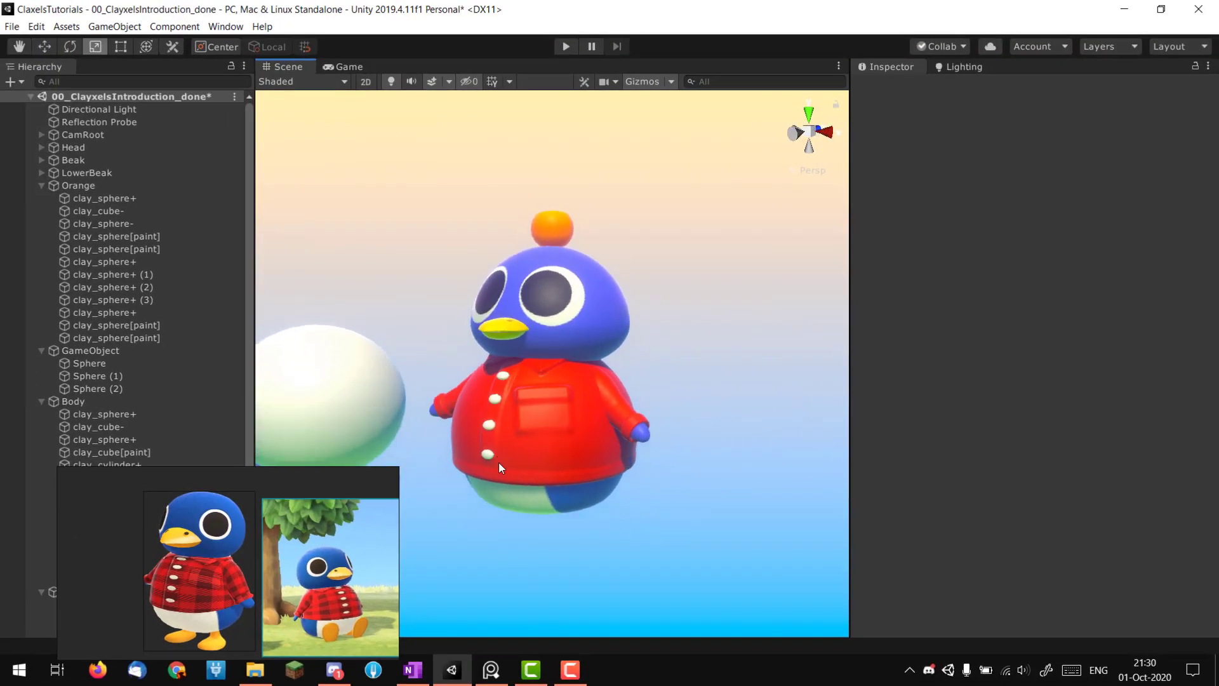